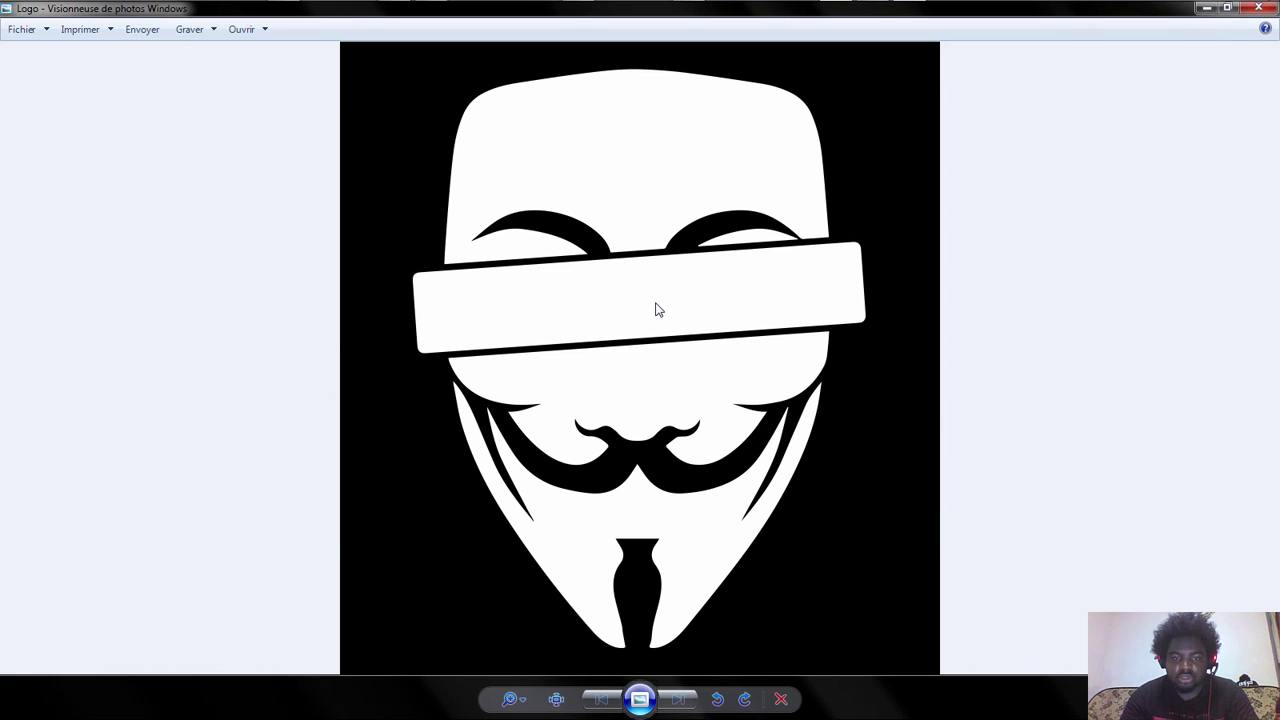
# Shrink the logo preview window, switch to Illustrator and open Logo.png
pyautogui.moveTo(716, 27); pyautogui.dragTo(628, 73)
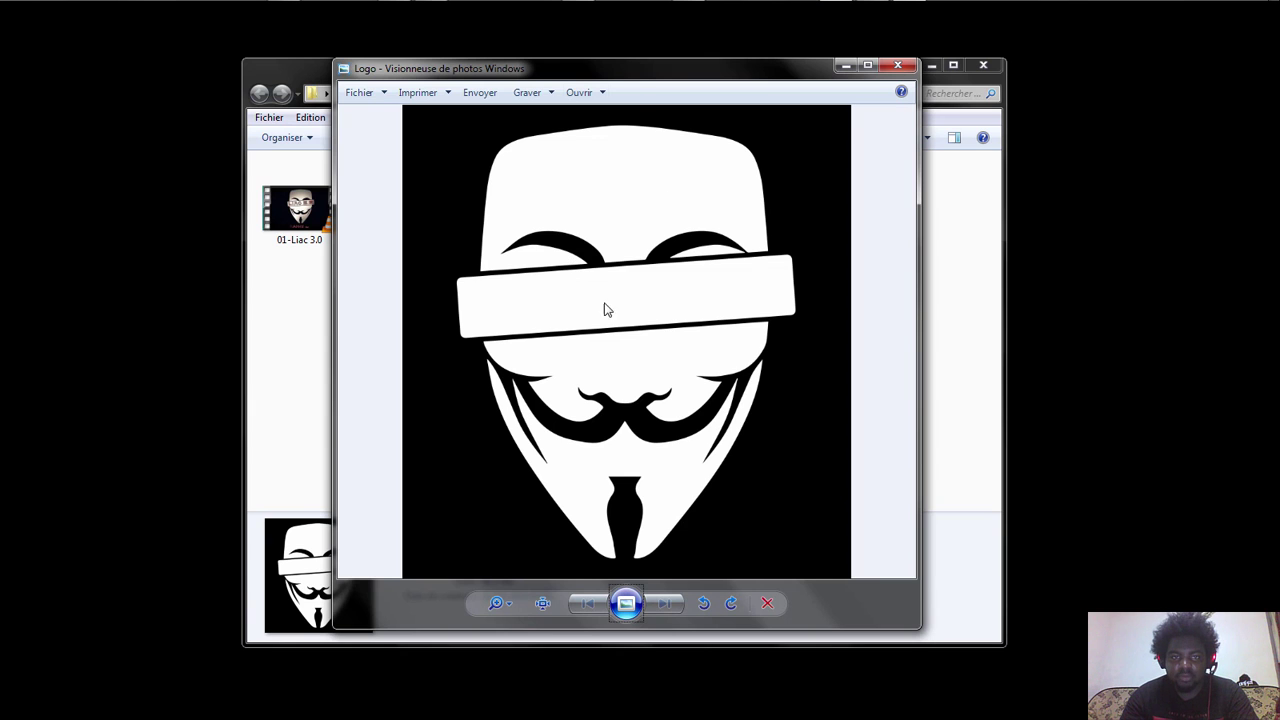
pyautogui.moveTo(683, 22)
pyautogui.click(431, 11)
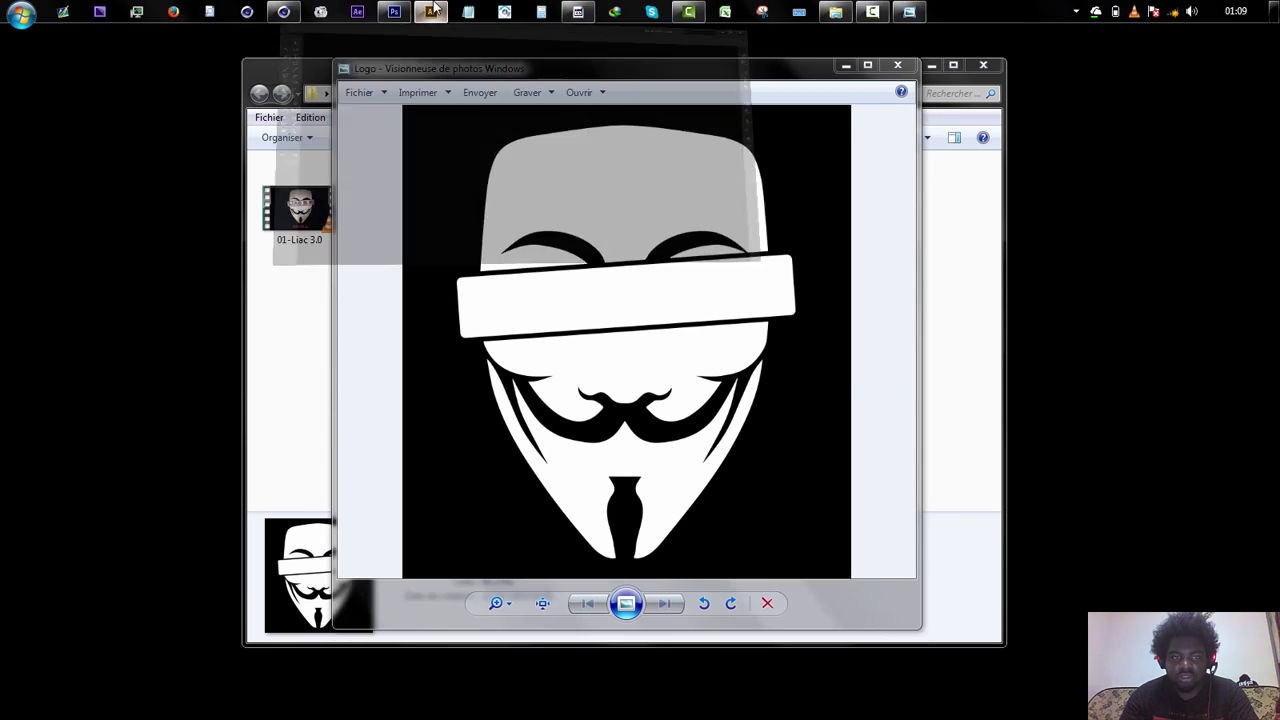
pyautogui.click(51, 13)
pyautogui.click(80, 67)
pyautogui.doubleClick(320, 103)
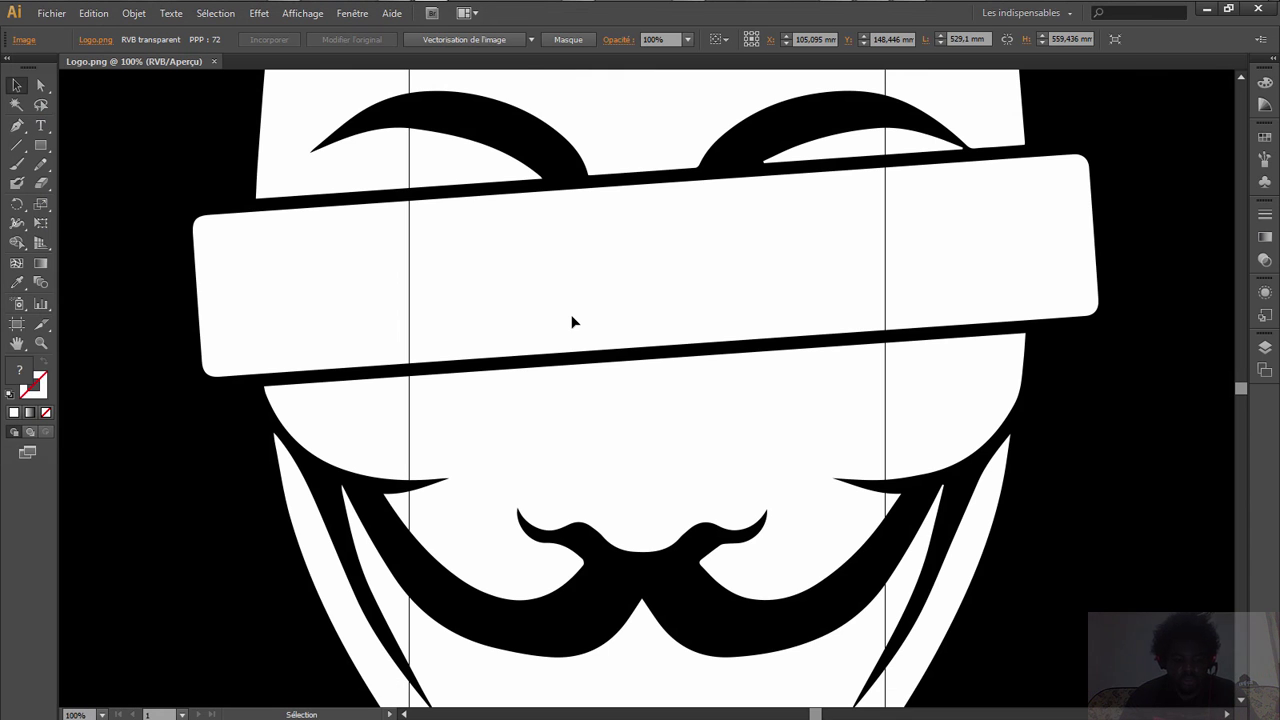
# Trace the logo image with the preset "Logo noir et blanc" and expand the tracing into editable paths
pyautogui.keyDown('alt'); pyautogui.scroll(-3, 571, 320); pyautogui.keyUp('alt')
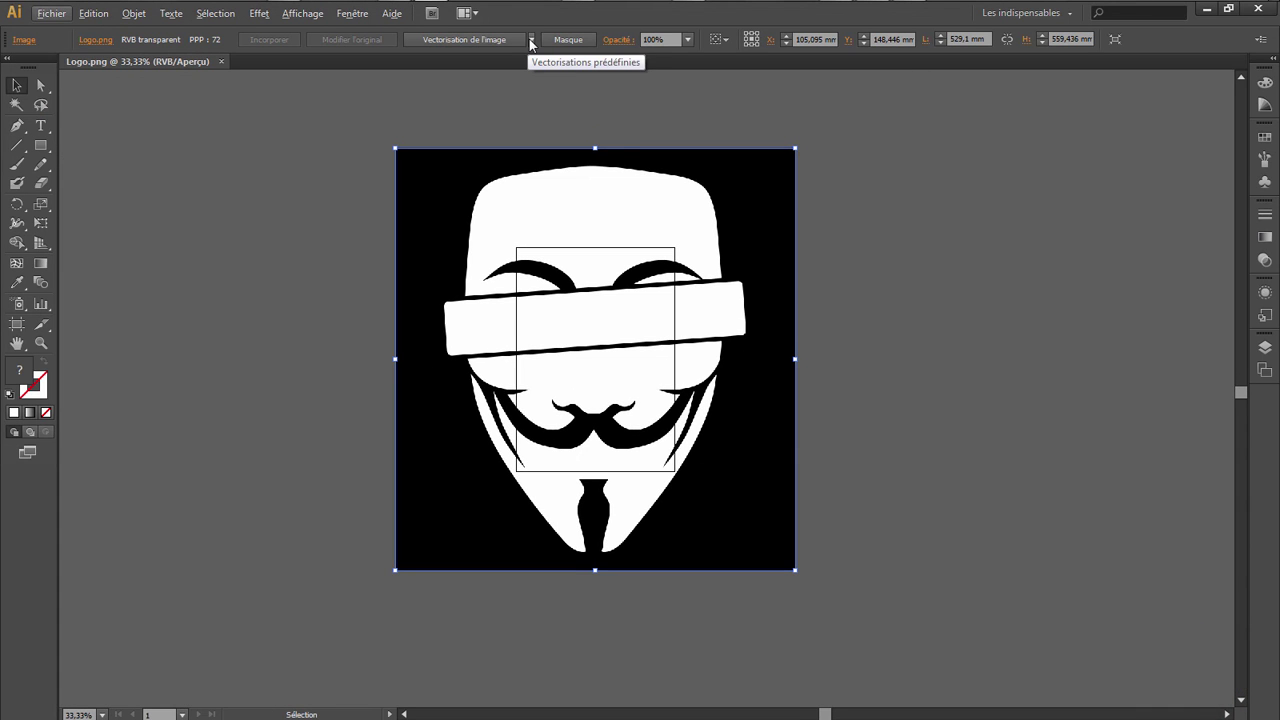
pyautogui.click(531, 41)
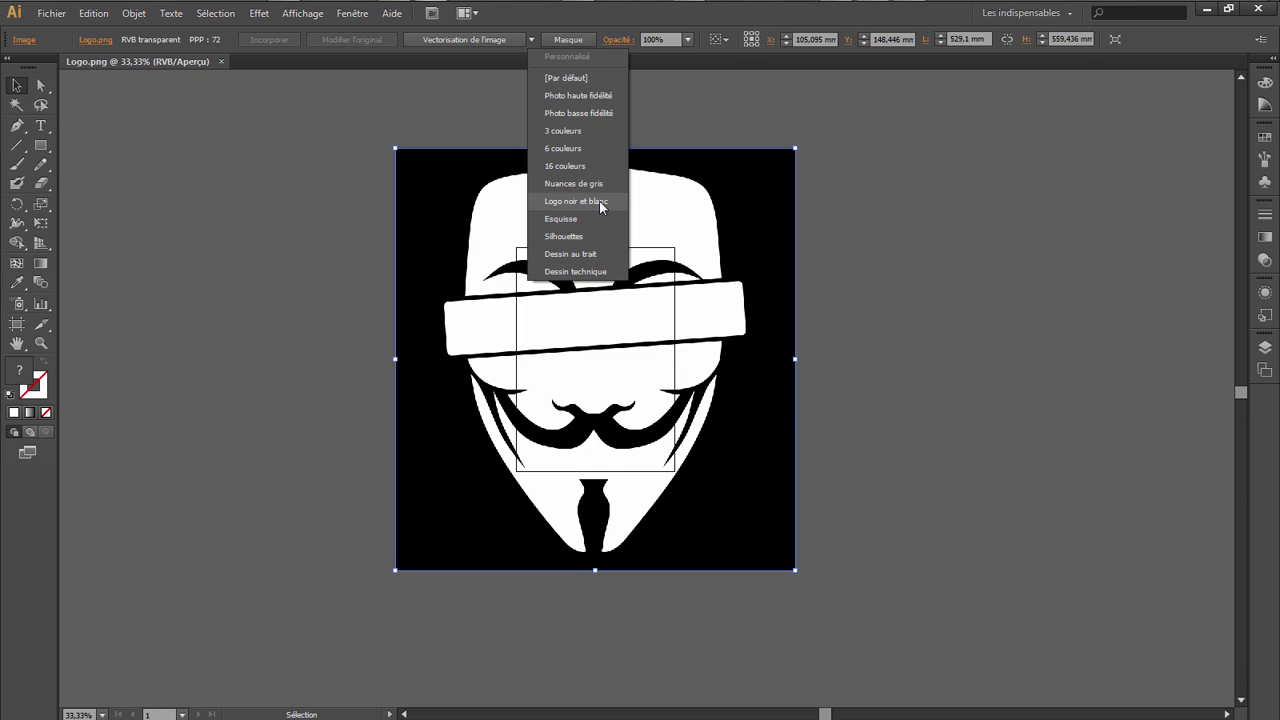
pyautogui.click(601, 206)
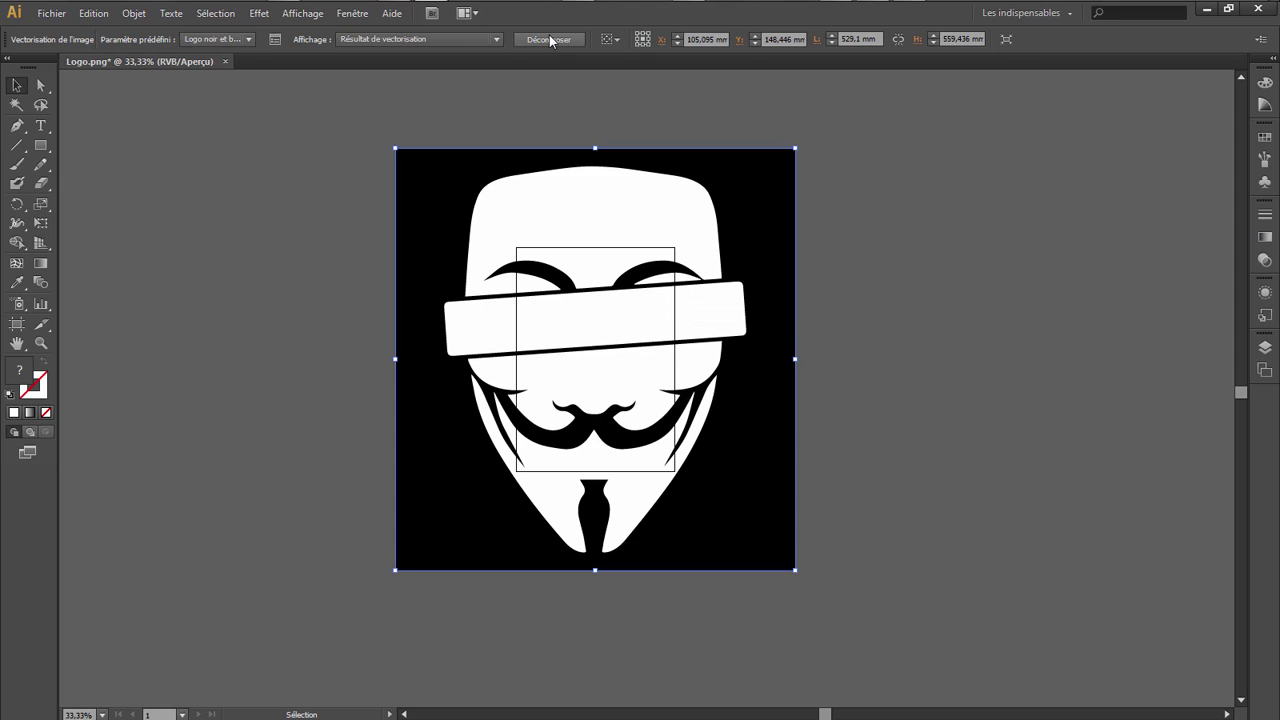
pyautogui.click(550, 40)
# Select only the black background path of the expanded tracing and delete it, keeping the white mask shapes
pyautogui.click(41, 87)
pyautogui.click(265, 280)
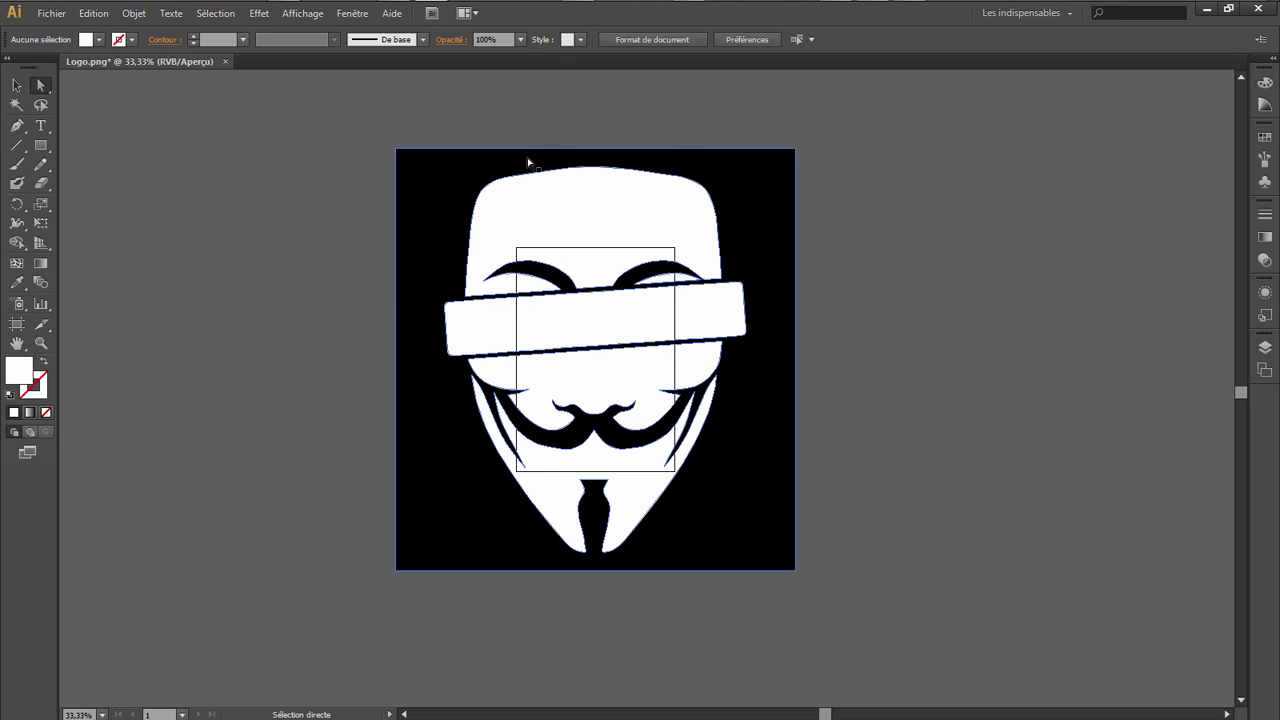
pyautogui.click(752, 457)
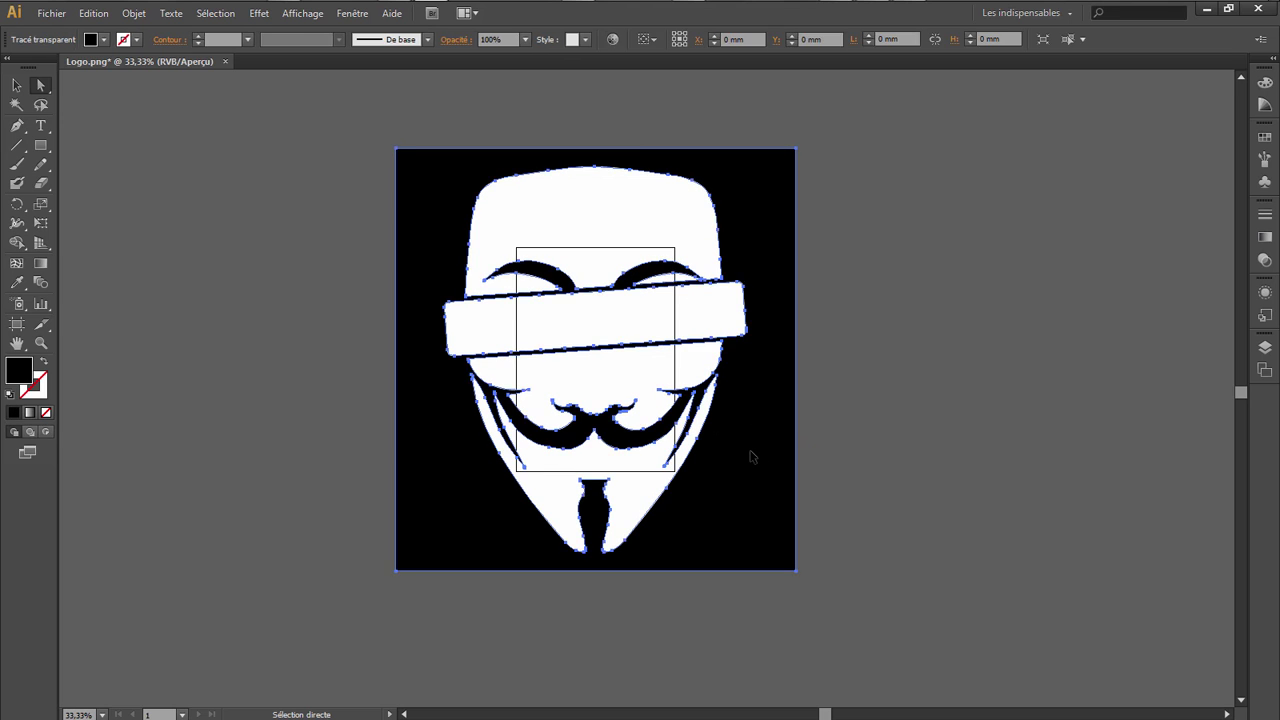
pyautogui.press('Delete')
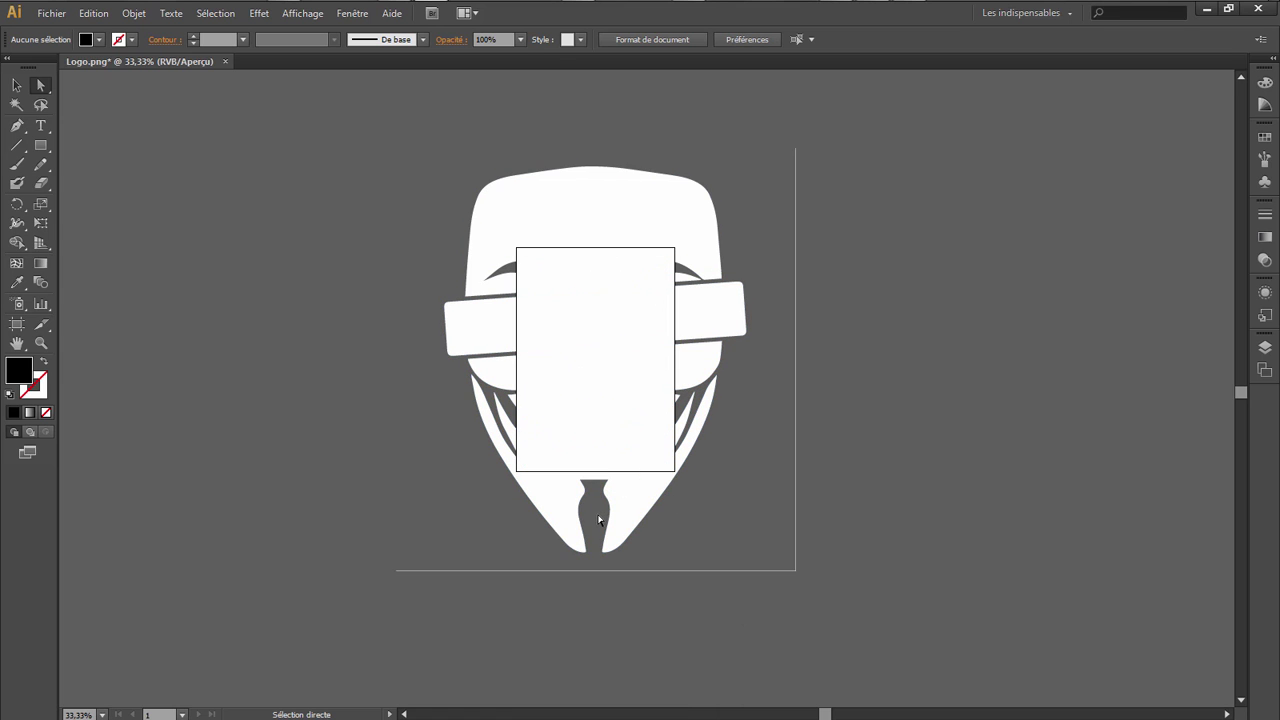
# Delete the leftover border lines and stray anchor points around the white mask
pyautogui.moveTo(869, 500); pyautogui.dragTo(712, 640)
pyautogui.click(933, 393)
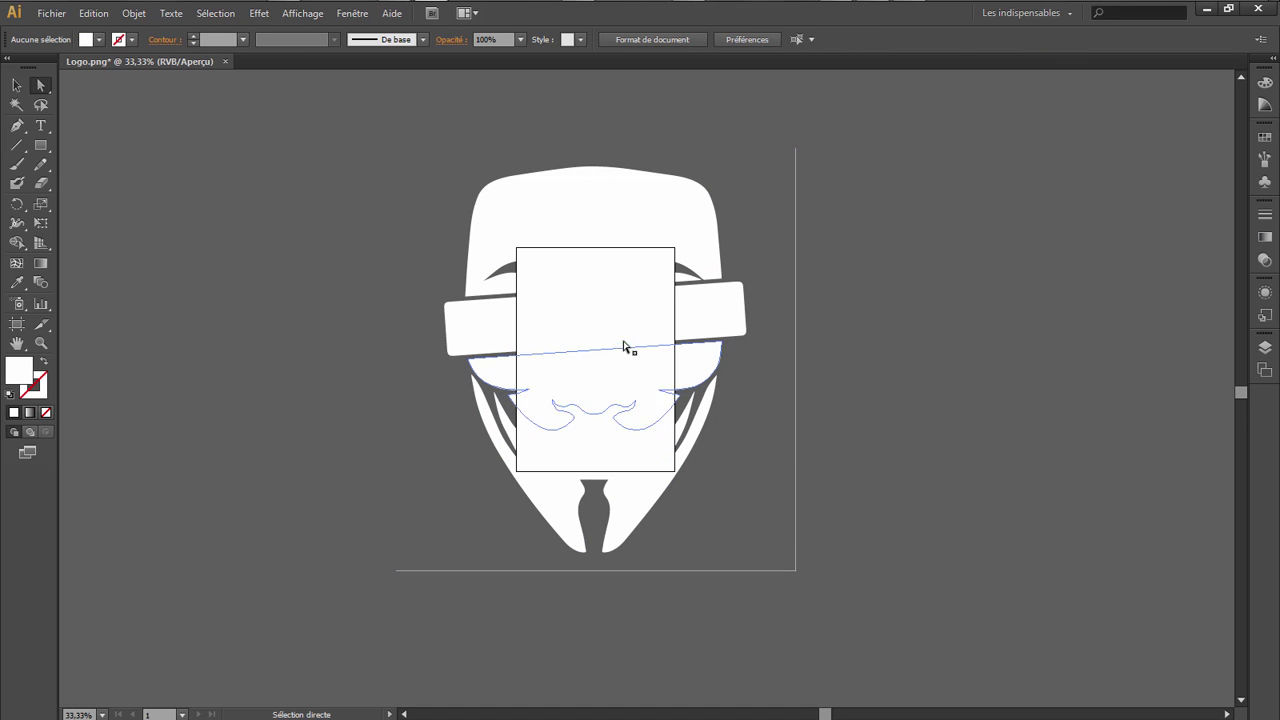
pyautogui.scroll(-5, 933, 464)
pyautogui.hotkey('ctrl', 'a')
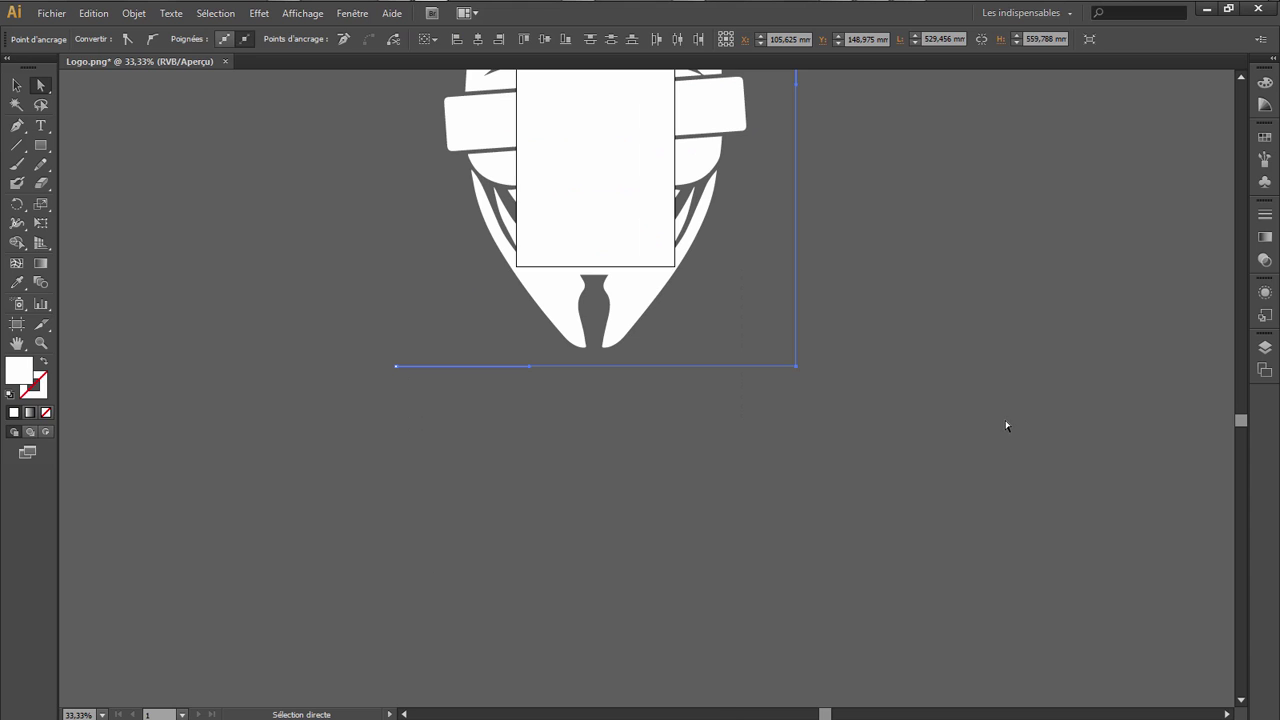
pyautogui.press('Delete')
pyautogui.scroll(4, 830, 420)
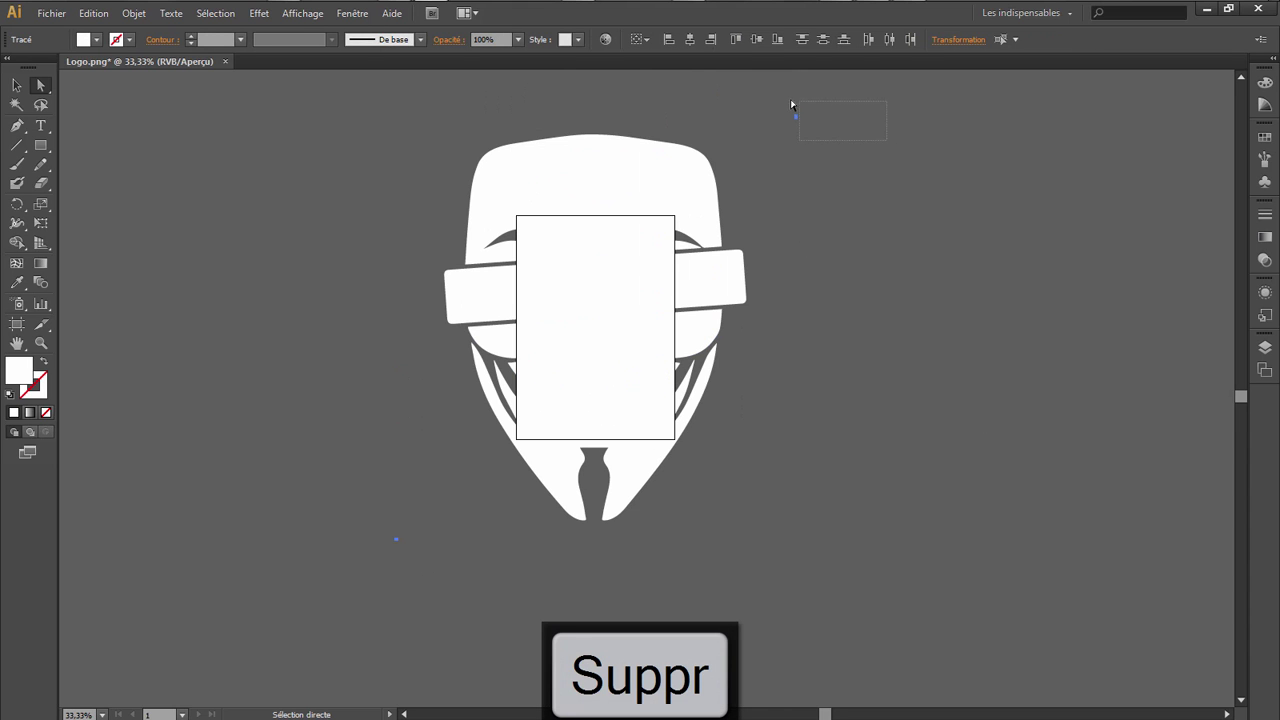
pyautogui.moveTo(791, 104); pyautogui.dragTo(869, 187)
pyautogui.press('Delete')
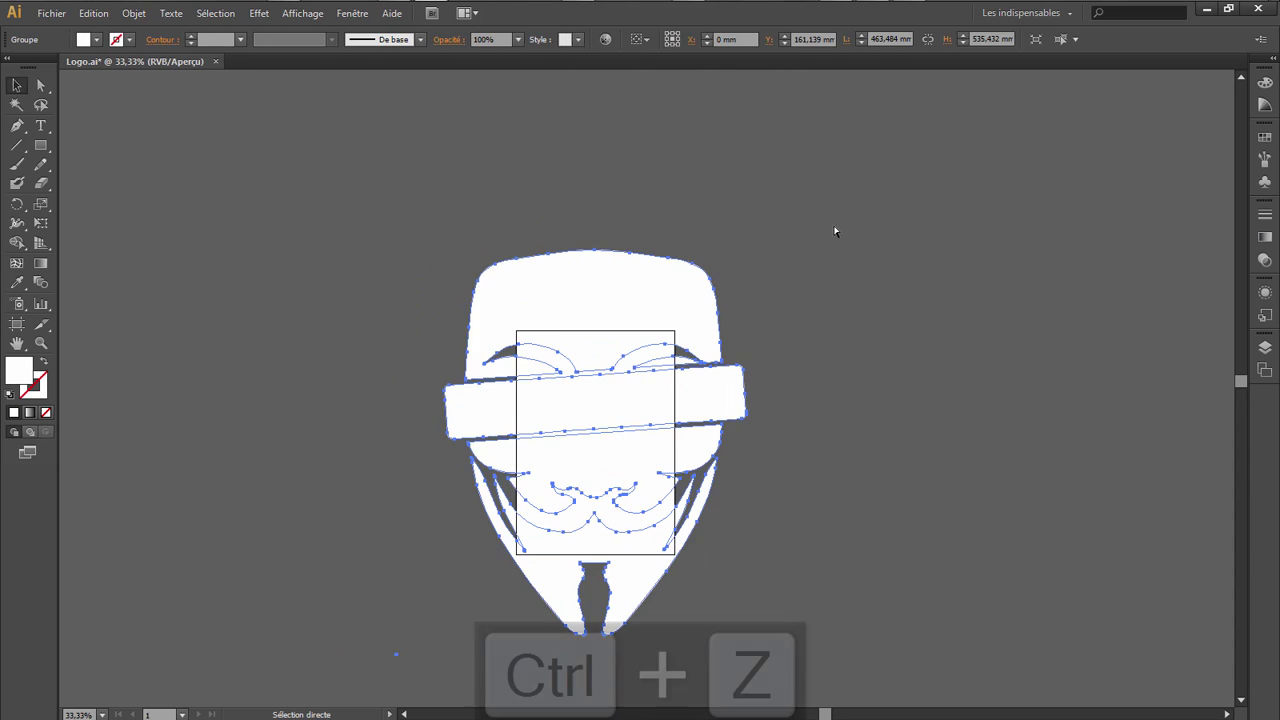
# Undo the last change and deselect the mask artwork
pyautogui.hotkey('ctrl', 'z')
pyautogui.click(856, 304)
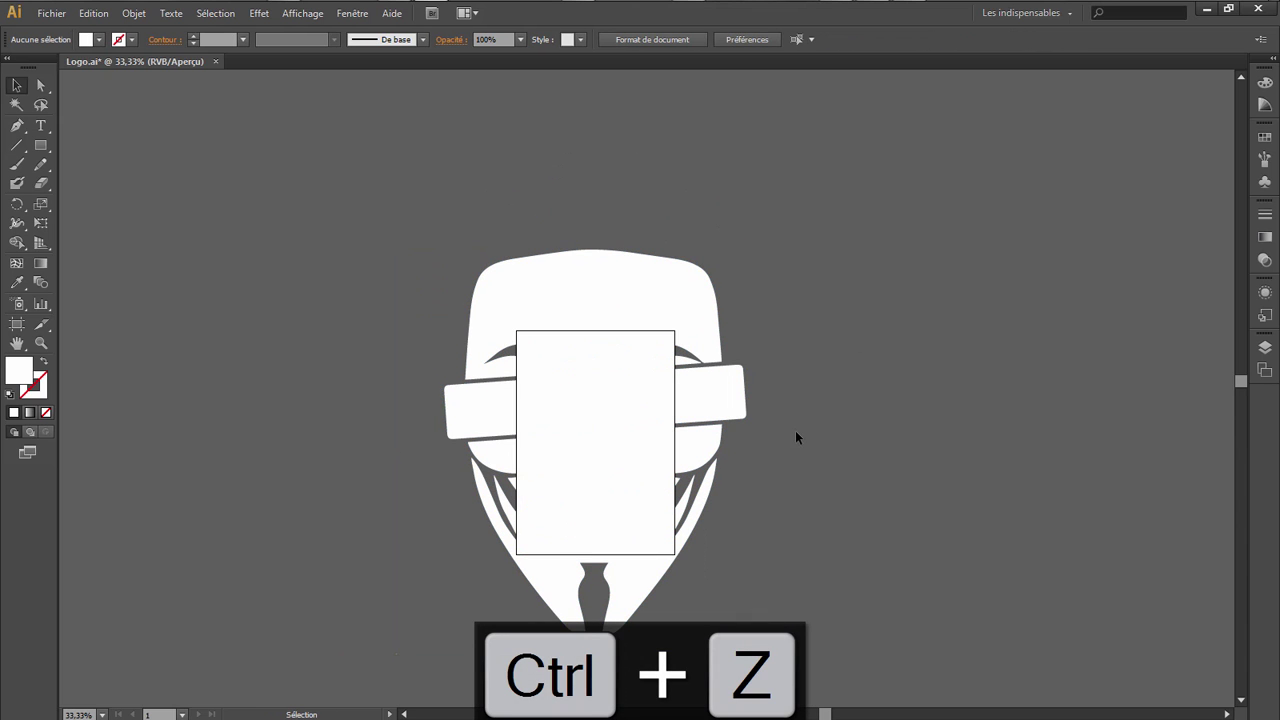
# Save the document as Logo.ai in the Tuto folder, replacing the existing file of that name
pyautogui.click(51, 13)
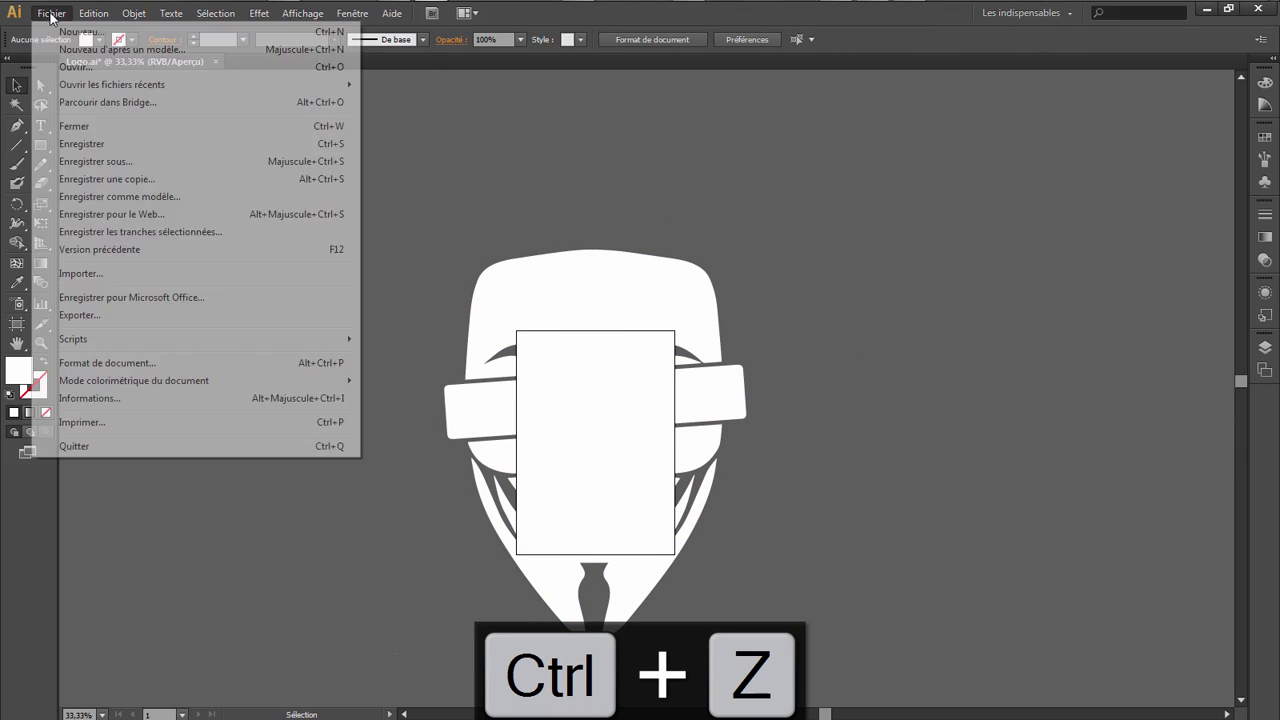
pyautogui.click(121, 165)
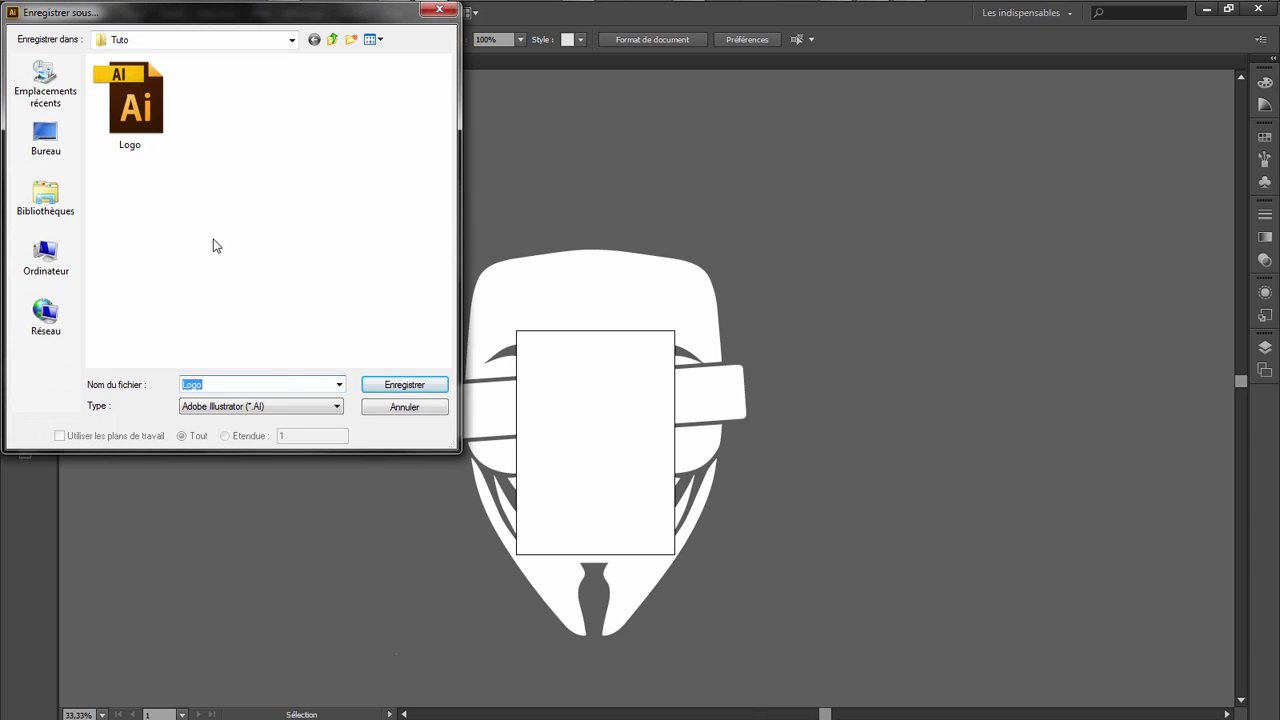
pyautogui.click(143, 120)
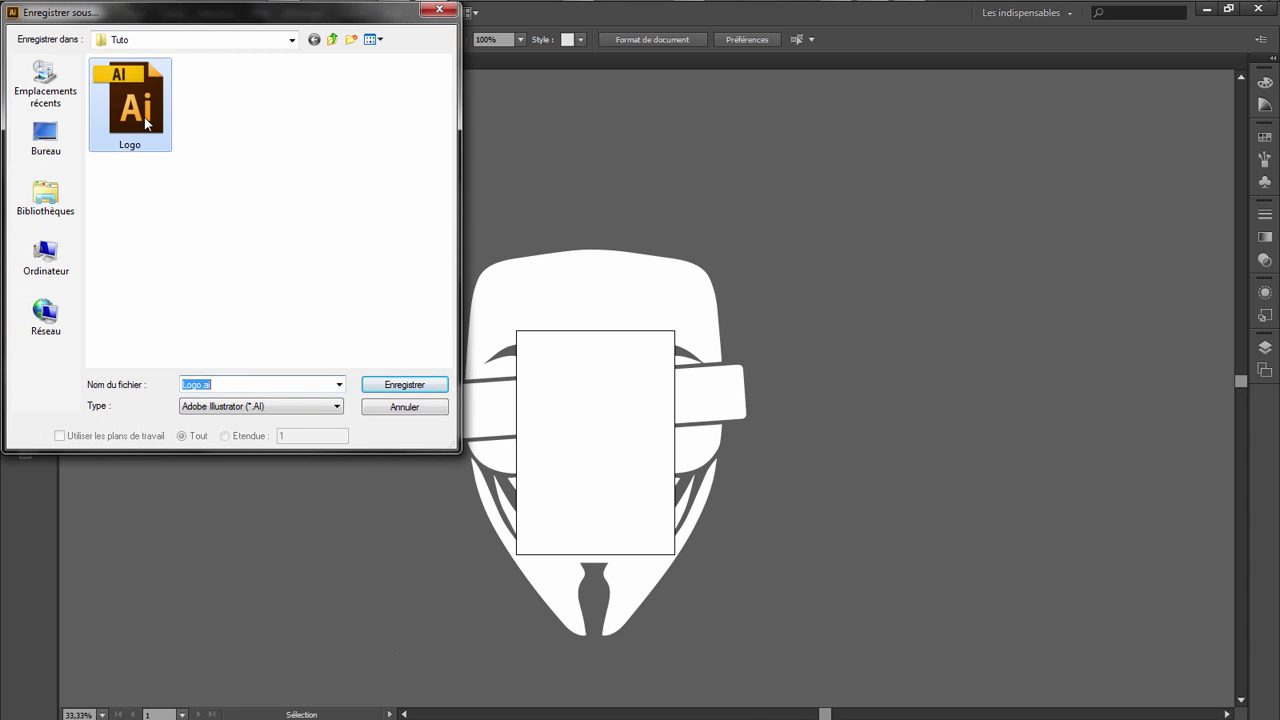
pyautogui.click(404, 388)
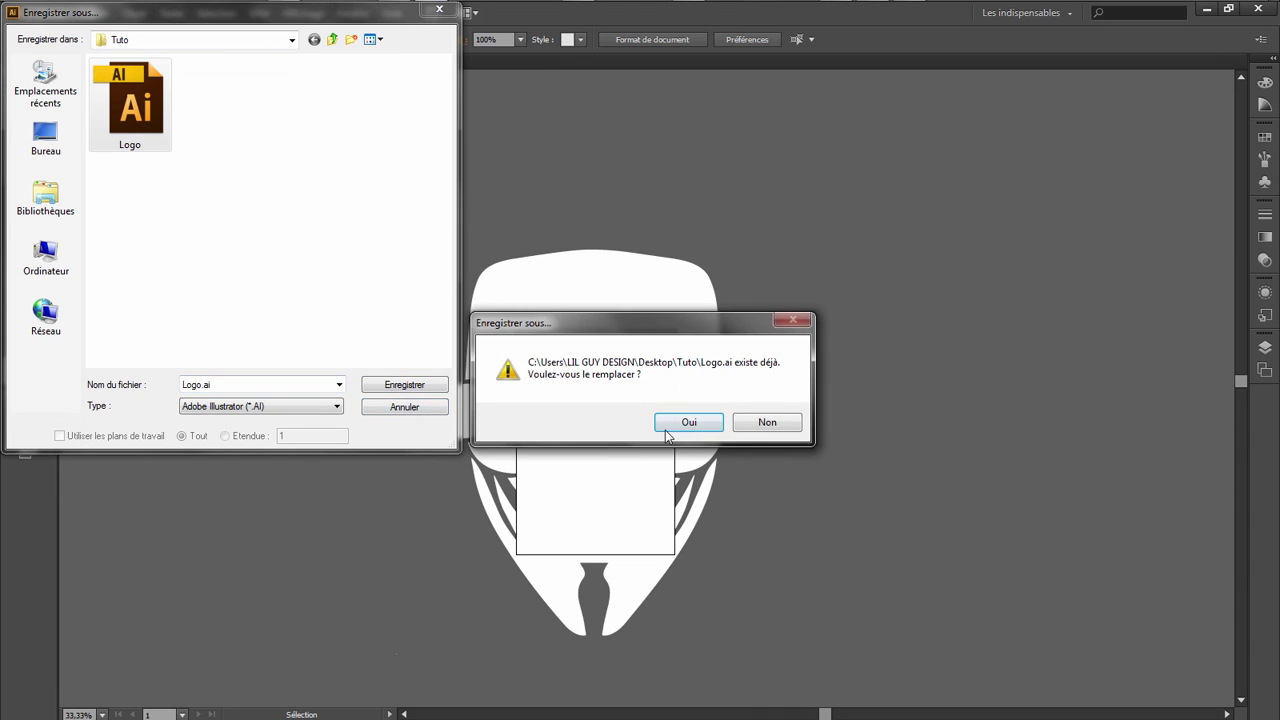
pyautogui.click(670, 425)
# Set the saved file's version to Illustrator 8 and accept saving in the legacy format
pyautogui.click(167, 48)
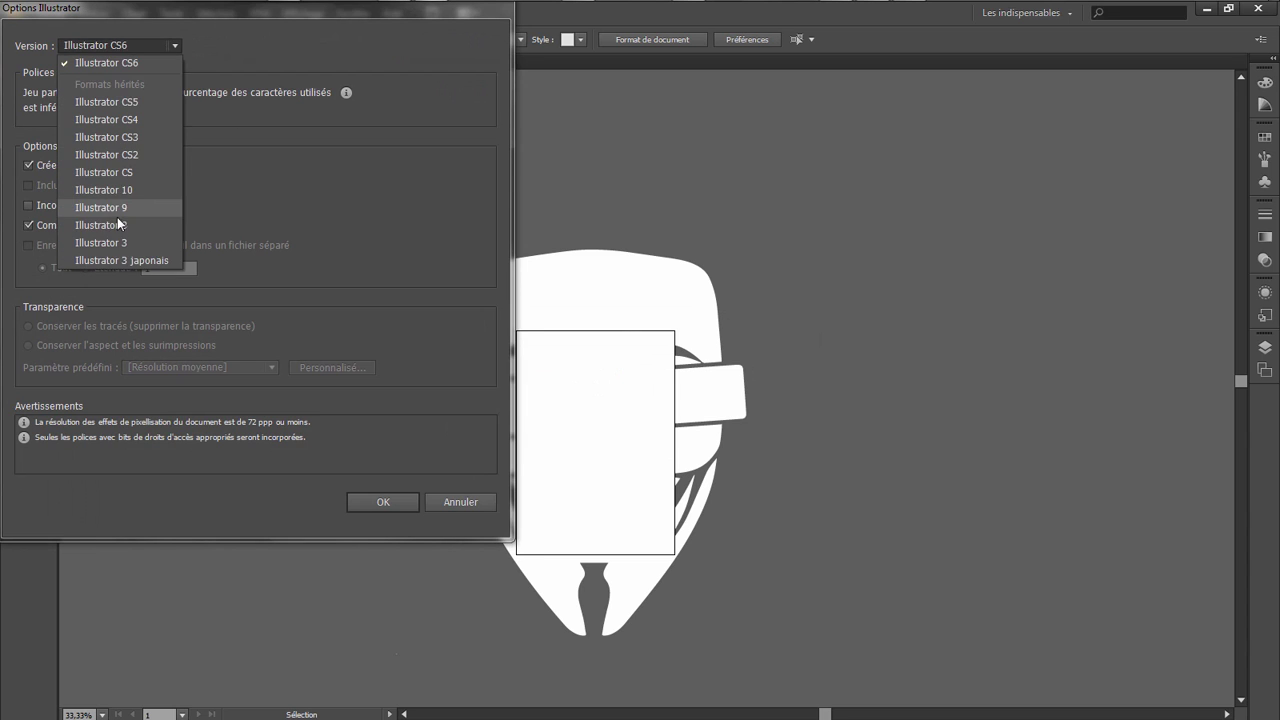
pyautogui.click(117, 222)
pyautogui.click(375, 504)
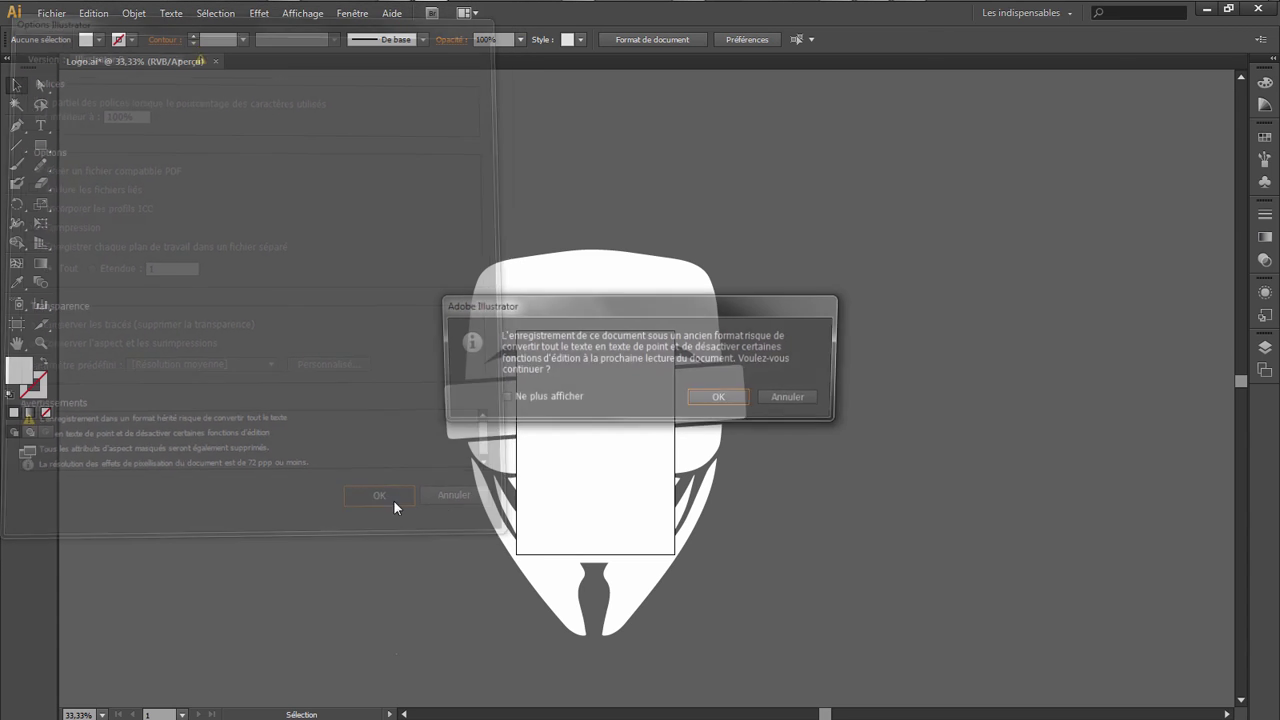
pyautogui.click(718, 405)
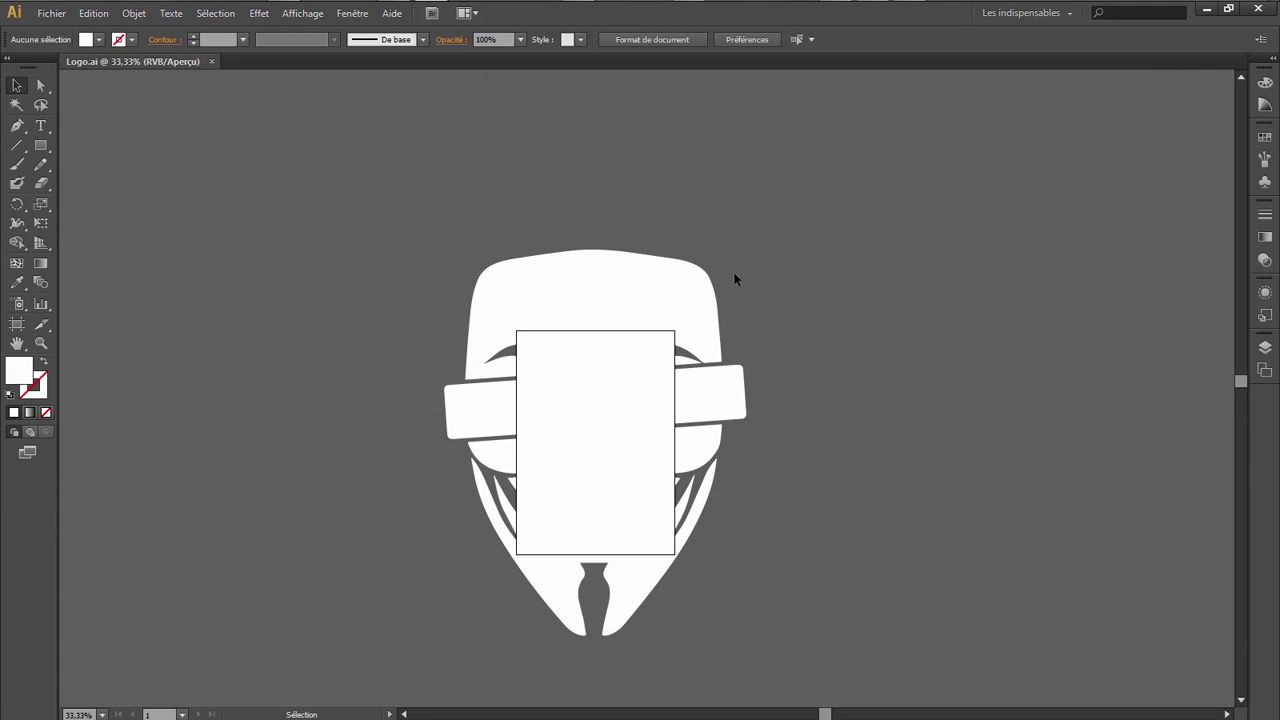
# Switch to Cinema 4D and merge Logo.ai into the scene, keeping scale factor 1 centimetre and connected splines
pyautogui.press('super+Tab')
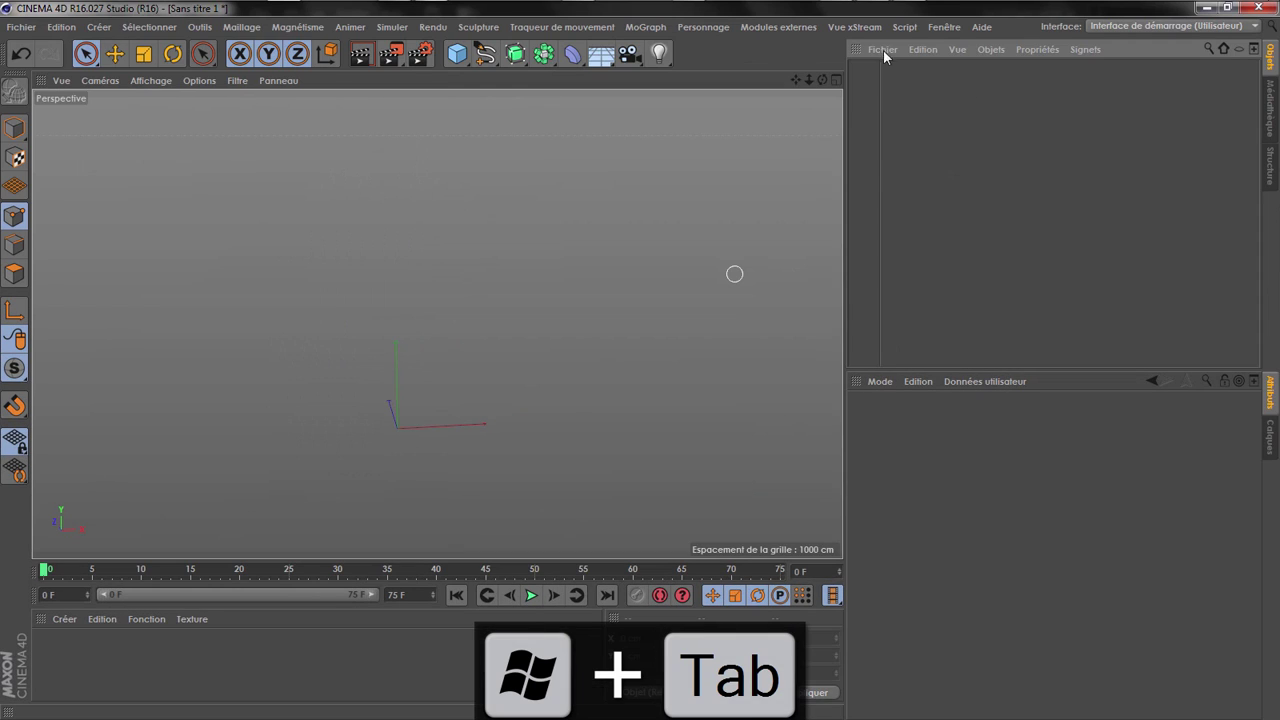
pyautogui.click(883, 50)
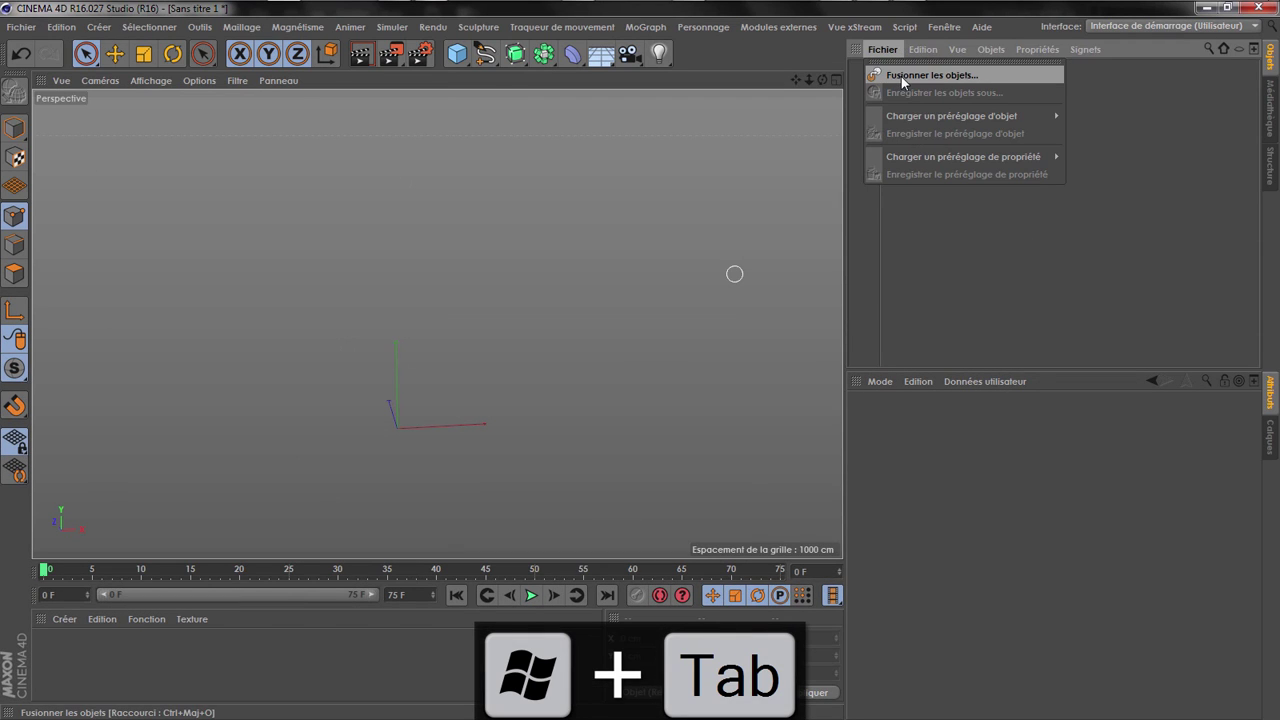
pyautogui.click(902, 76)
pyautogui.doubleClick(229, 145)
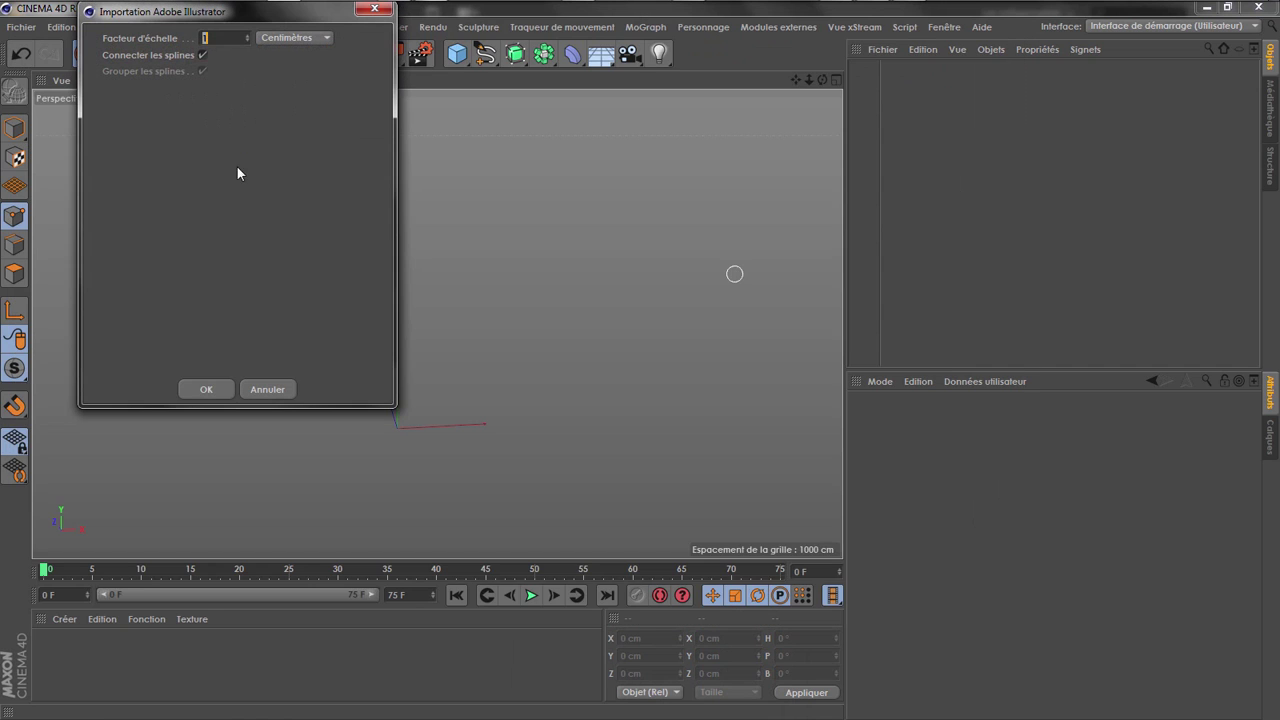
pyautogui.click(206, 390)
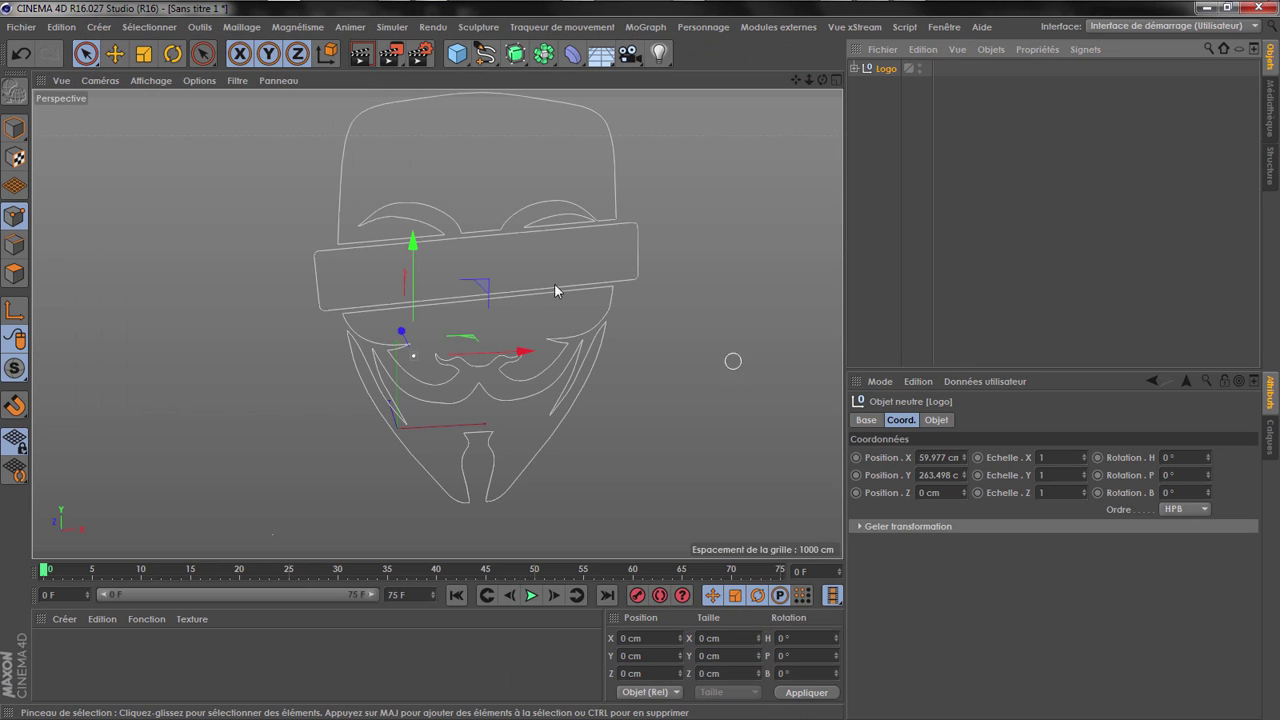
# Select the Logo null with all its child paths and combine them into one spline, removing the originals
pyautogui.scroll(-2, 429, 280)
pyautogui.keyDown('alt'); pyautogui.moveTo(513, 320); pyautogui.dragTo(546, 252); pyautogui.keyUp('alt')
pyautogui.click(855, 68)
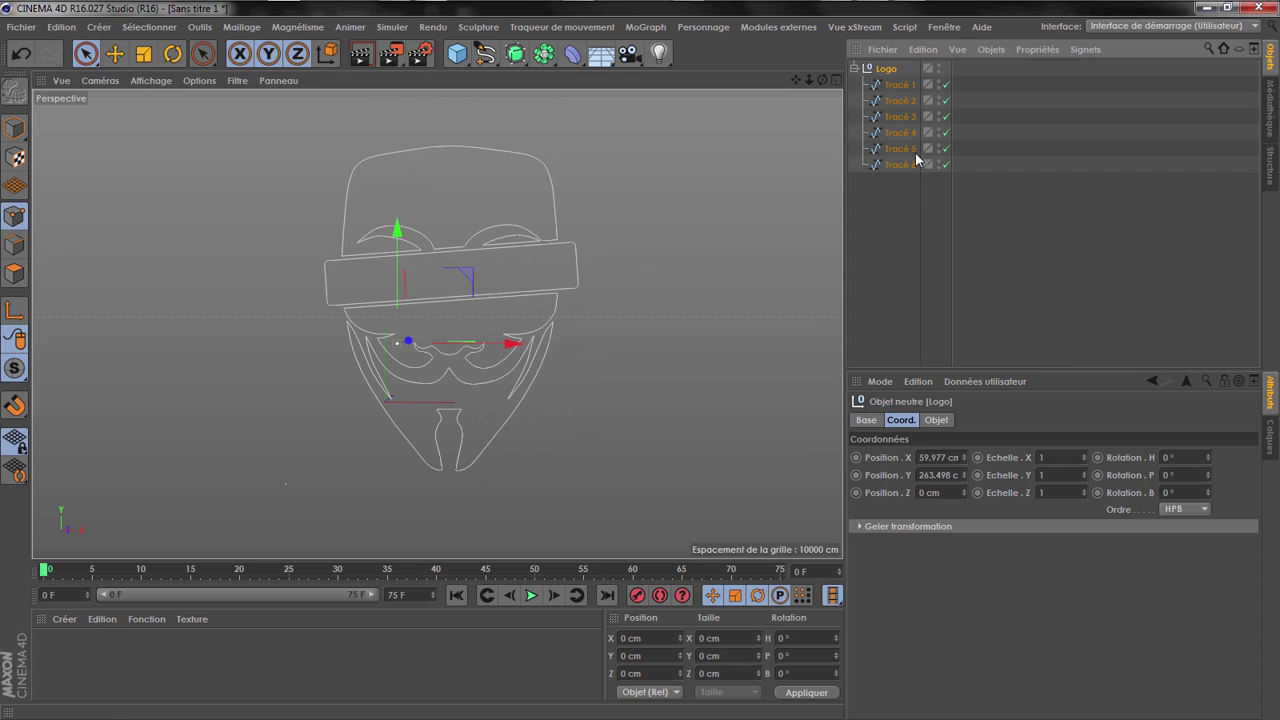
pyautogui.click(923, 49)
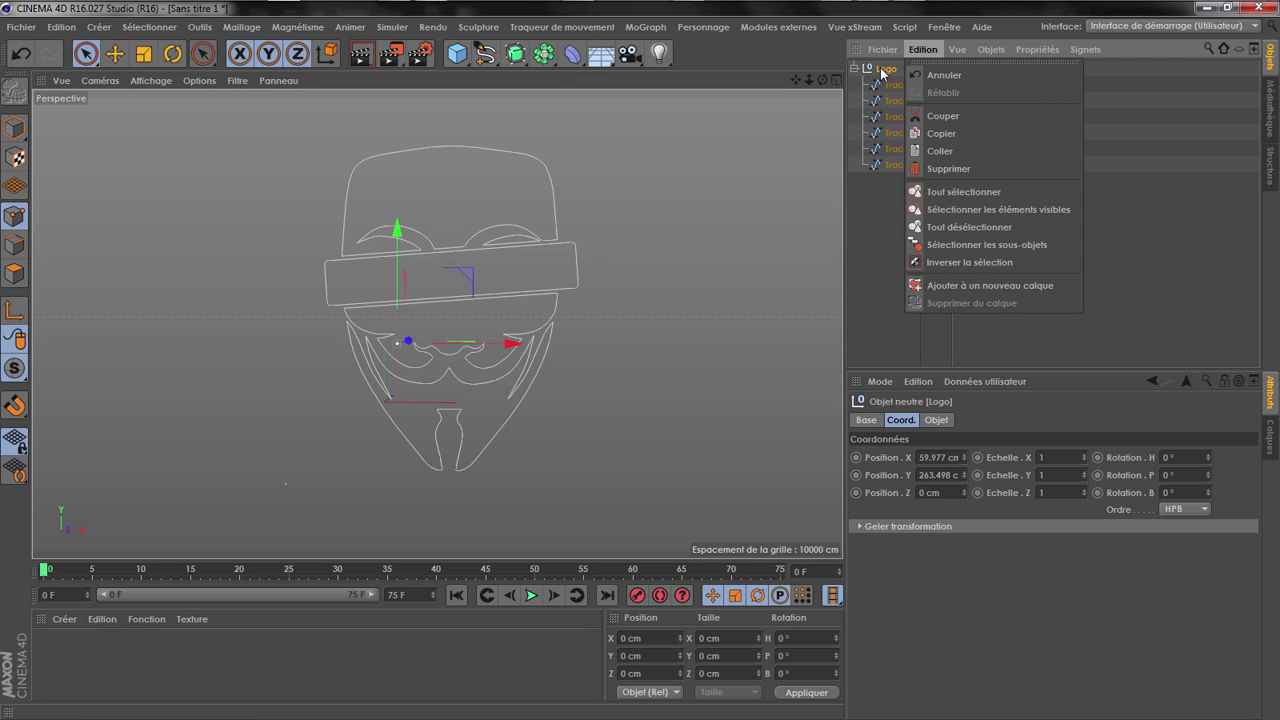
pyautogui.click(922, 244)
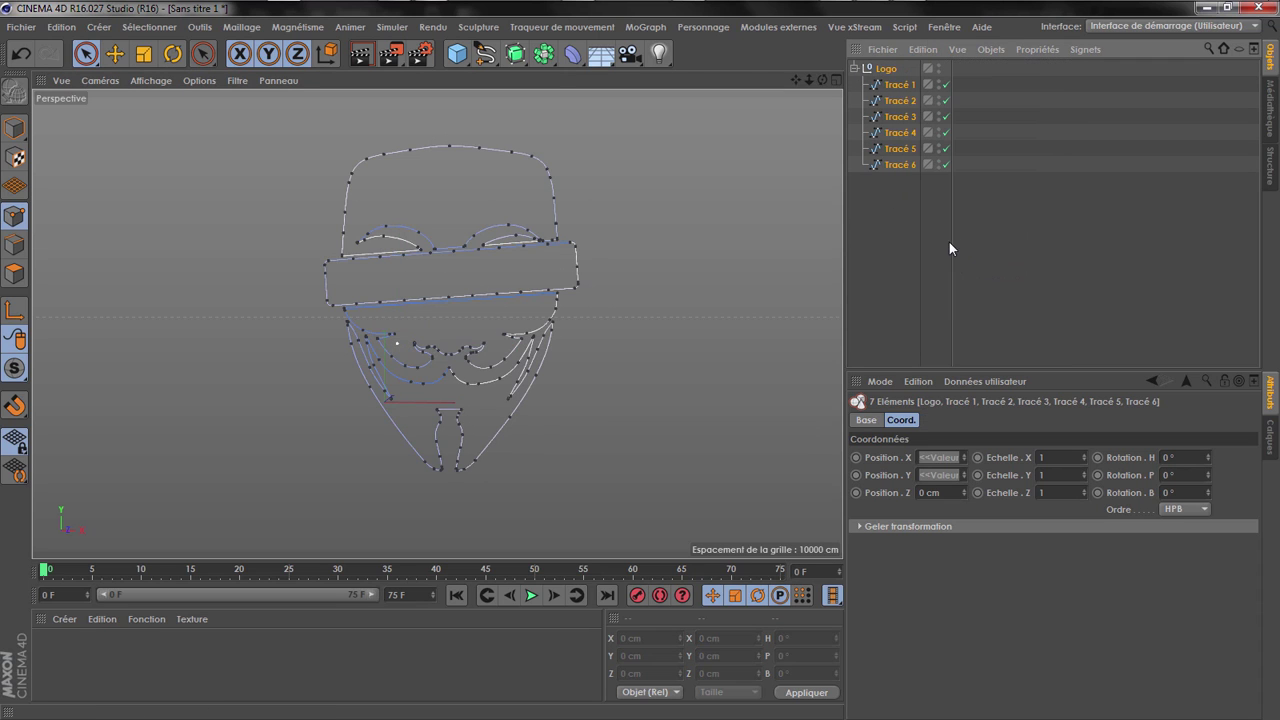
pyautogui.click(988, 50)
pyautogui.click(990, 213)
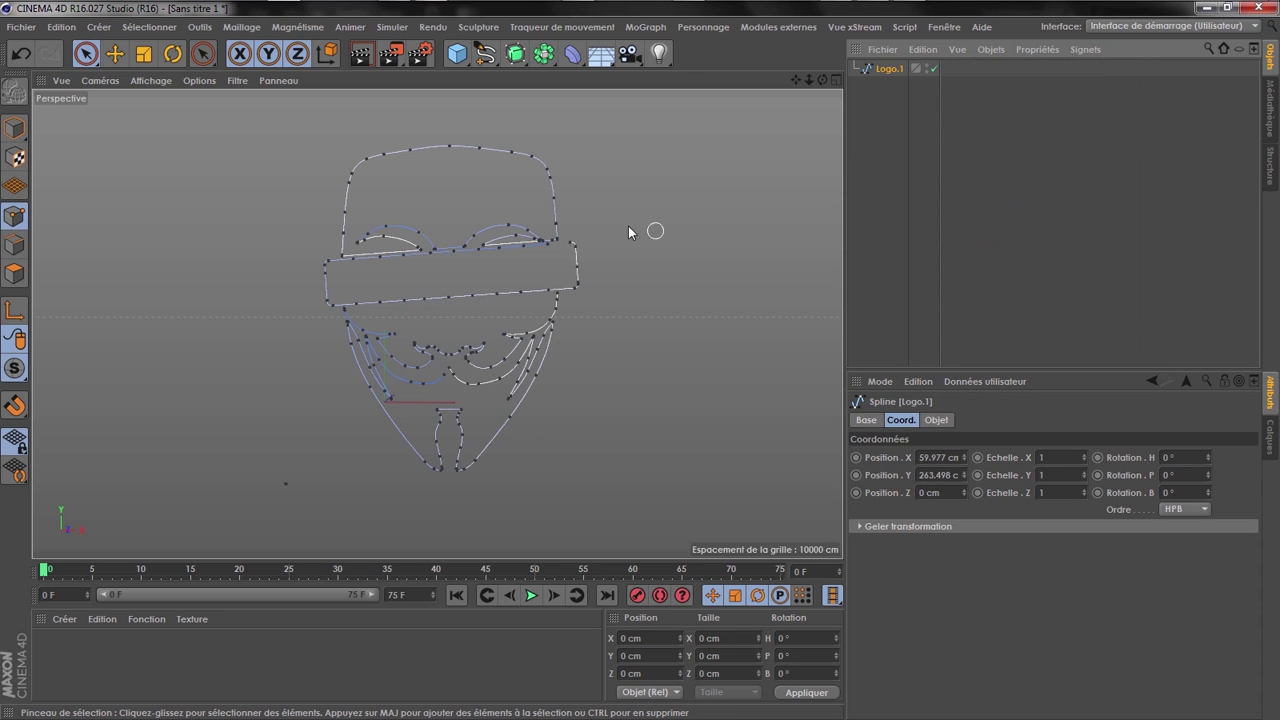
# Center the axis of the combined Logo.1 spline on its geometry
pyautogui.scroll(2, 401, 284)
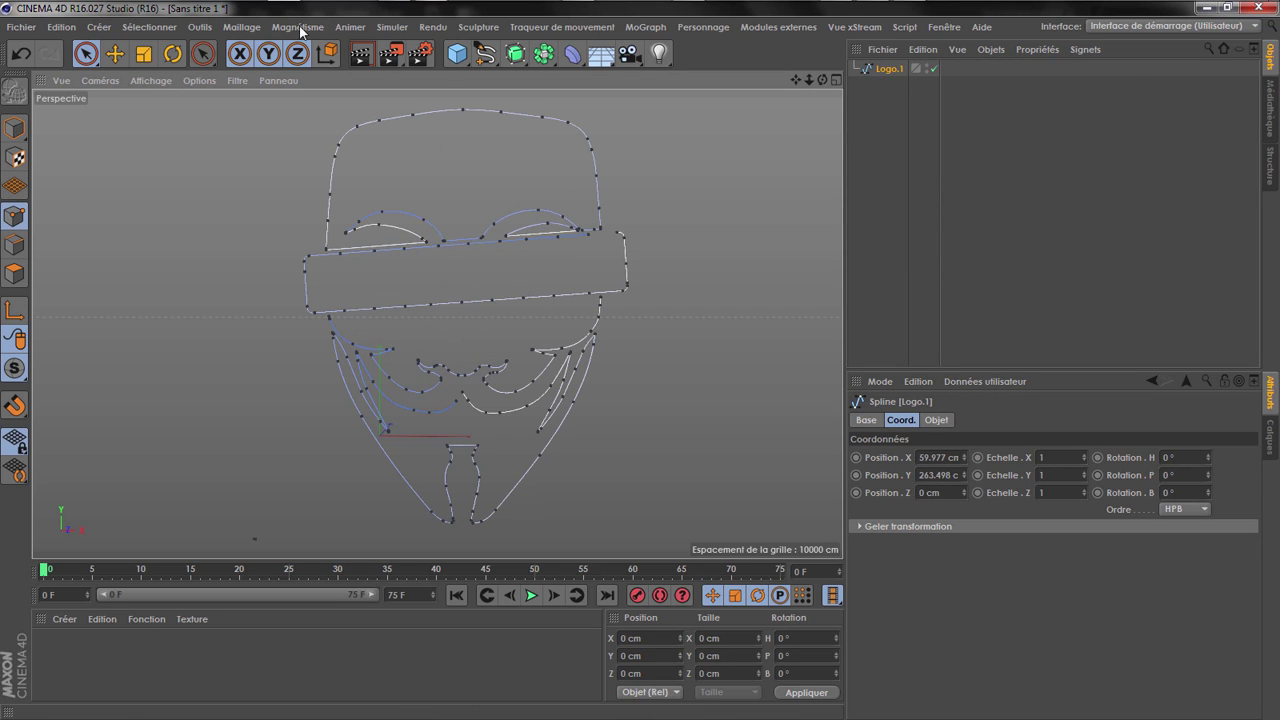
pyautogui.click(251, 30)
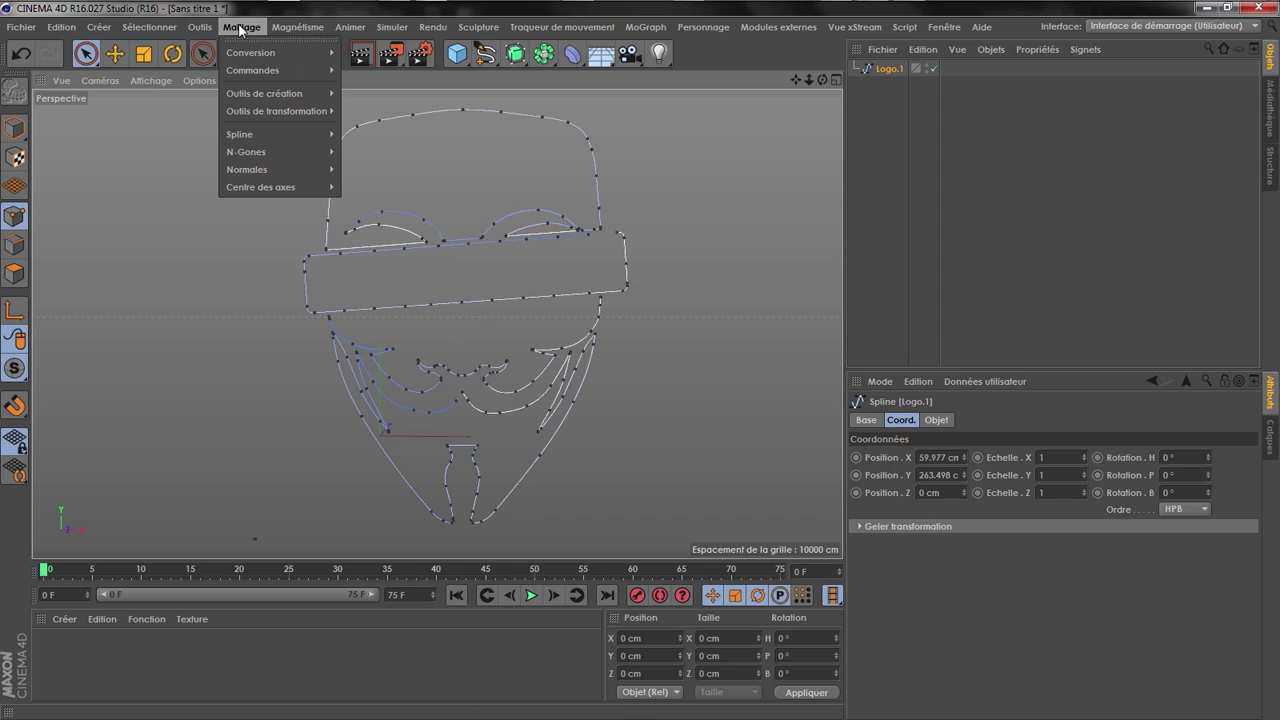
pyautogui.moveTo(280, 190)
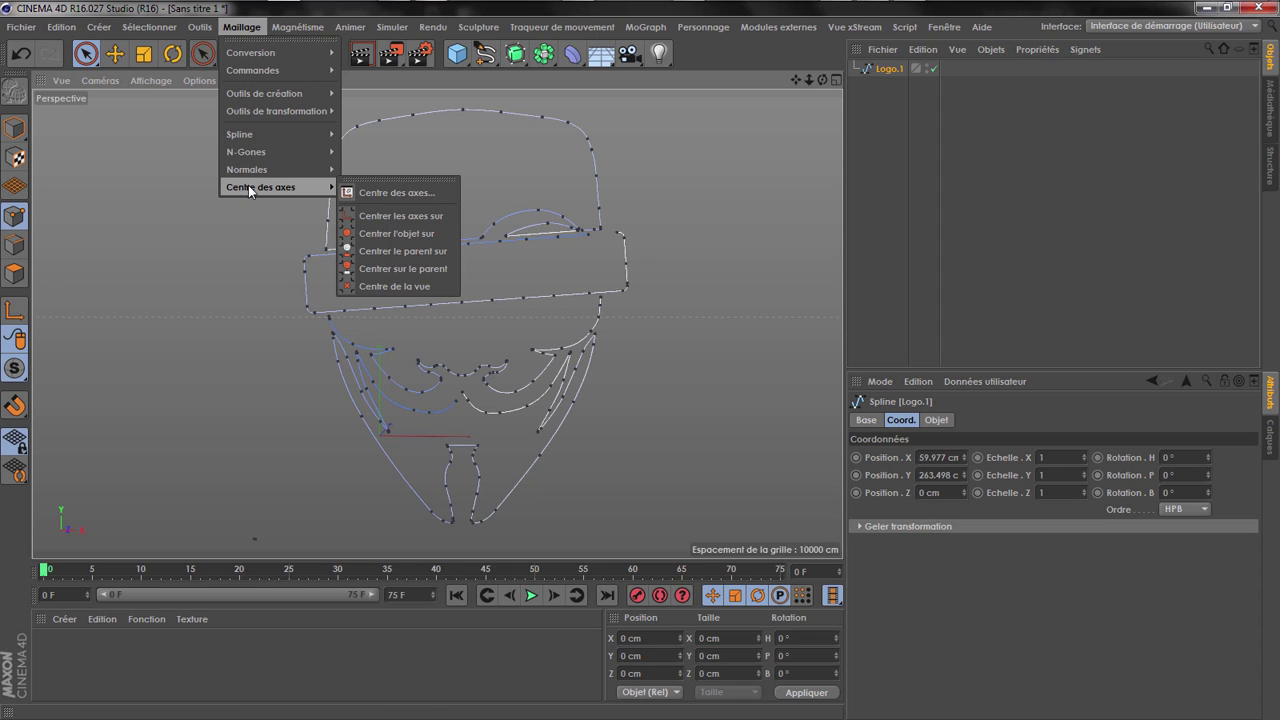
pyautogui.click(415, 215)
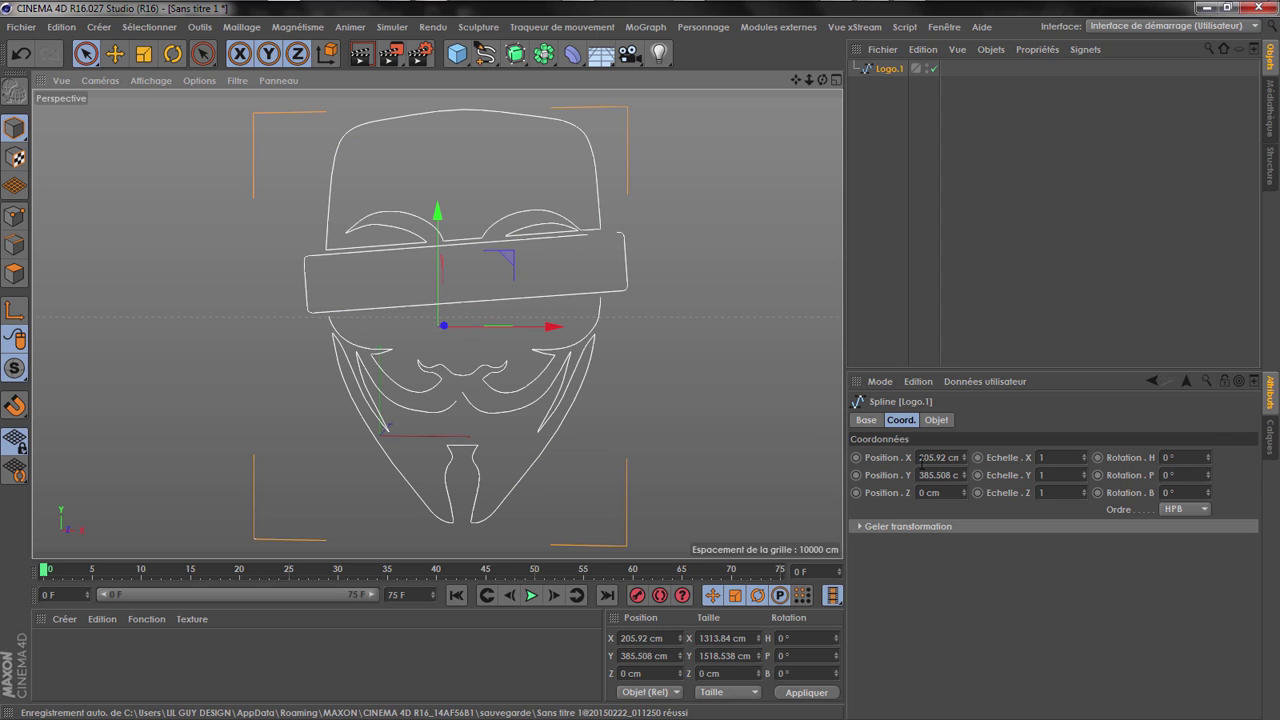
# Reset the X and Y positions of the Logo.1 spline to 0 cm so it sits at the world origin
pyautogui.click(920, 458)
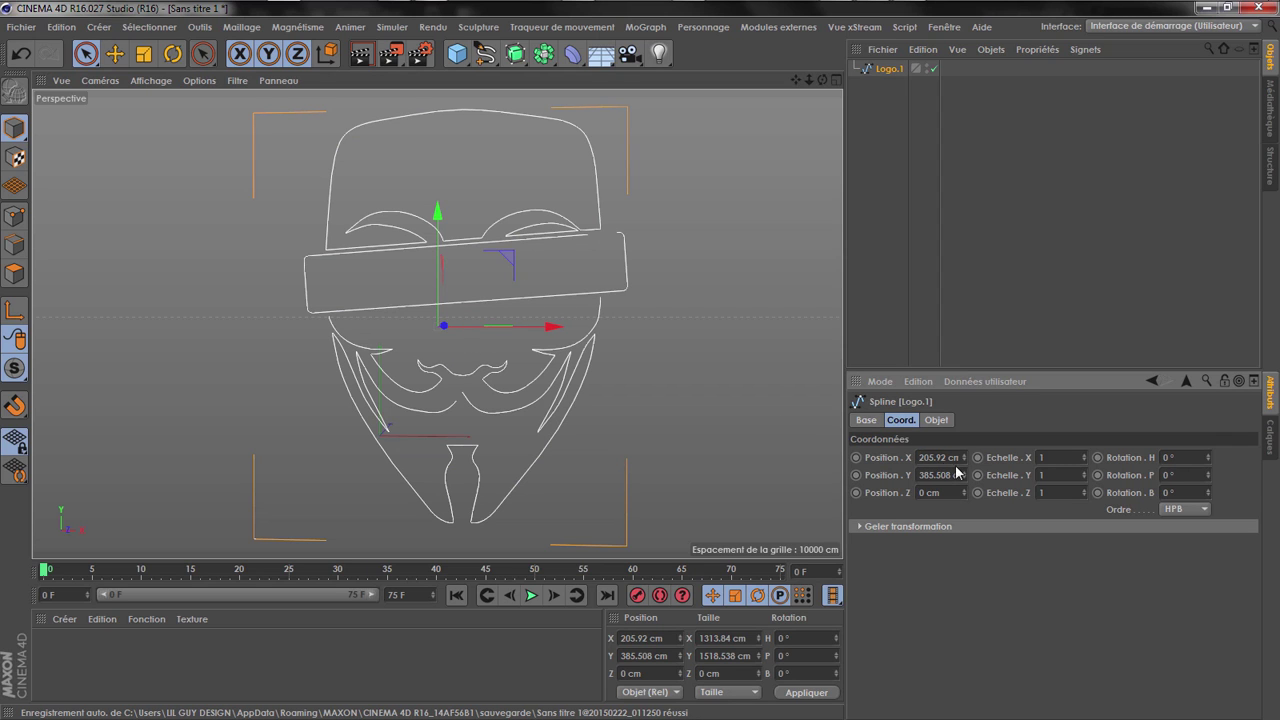
pyautogui.rightClick(964, 460)
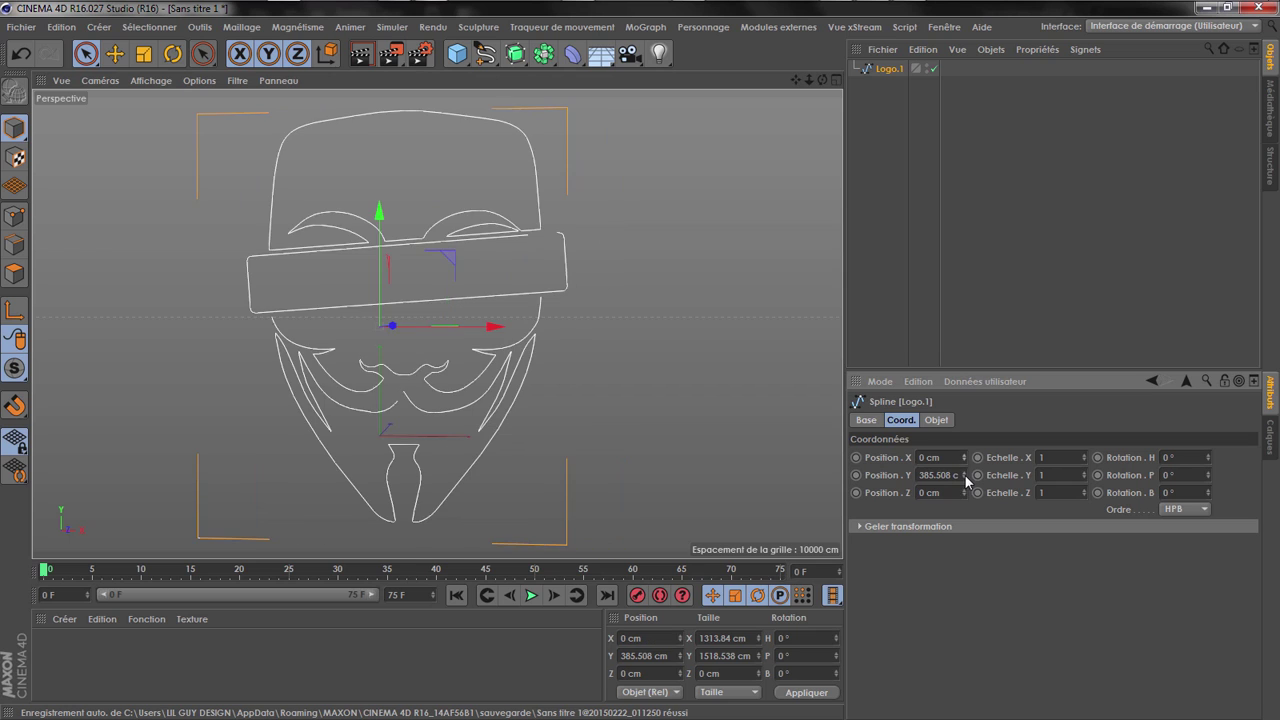
pyautogui.rightClick(964, 475)
pyautogui.scroll(-1, 543, 371)
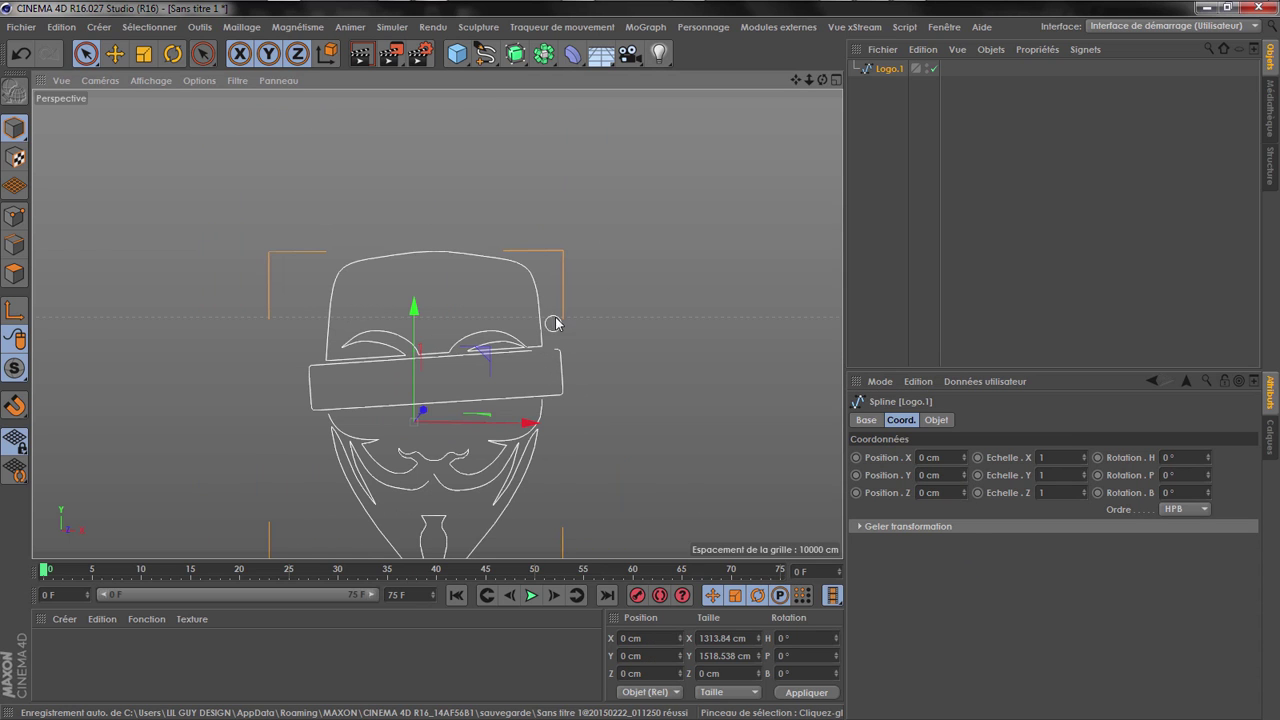
# Switch to point mode and explode the Logo.1 spline into separate segments
pyautogui.moveTo(796, 80); pyautogui.dragTo(808, 122)
pyautogui.scroll(3, 443, 471)
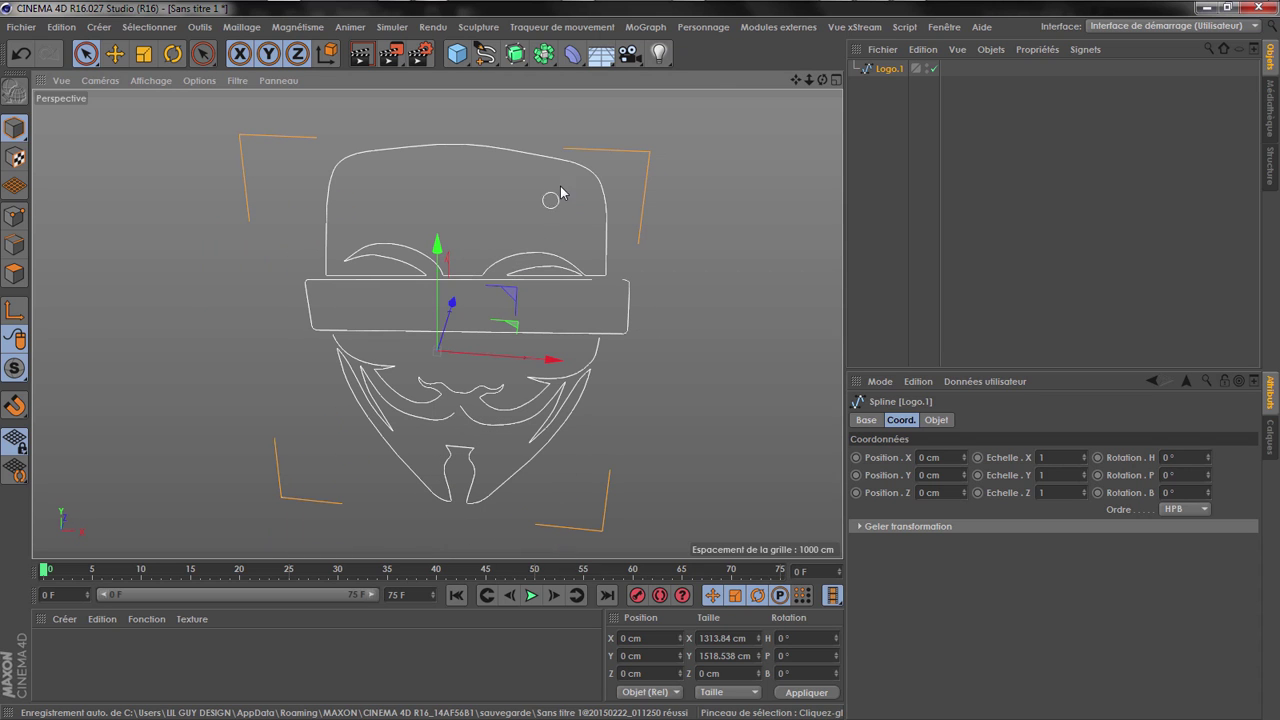
pyautogui.moveTo(822, 81)
pyautogui.mouseDown()
pyautogui.moveTo(828, 48)
pyautogui.moveTo(822, 68)
pyautogui.mouseUp()
pyautogui.rightClick(514, 236)
pyautogui.click(21, 217)
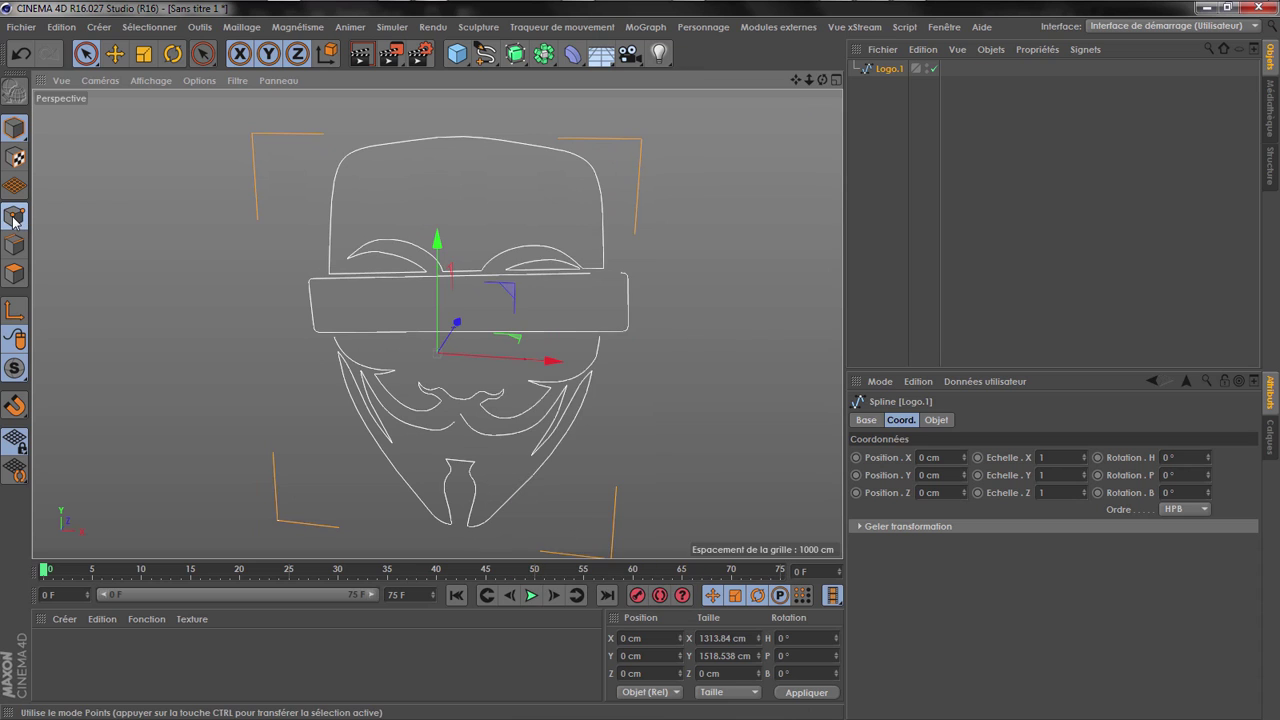
pyautogui.click(14, 218)
pyautogui.rightClick(600, 268)
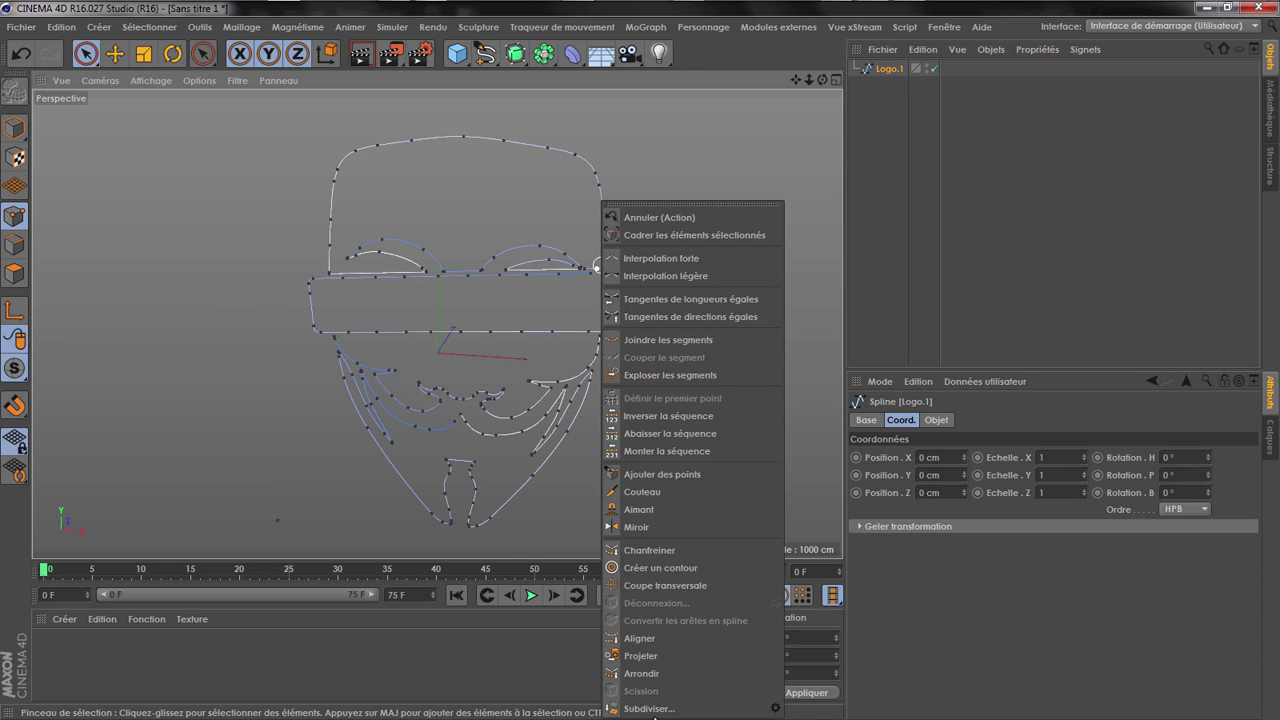
pyautogui.click(656, 375)
# Ungroup the Logo.1 hierarchy so splines Logo.1.1 to Logo.1.6 sit at the top level
pyautogui.click(900, 85)
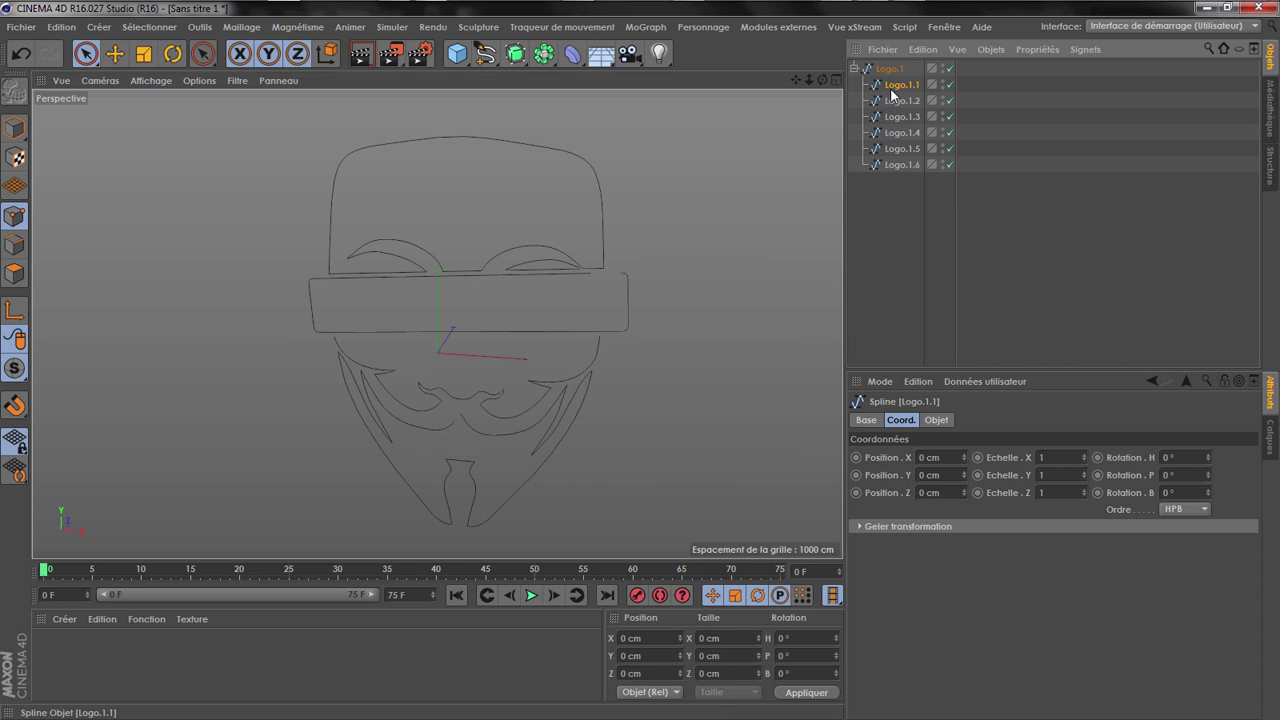
pyautogui.keyDown('shift'); pyautogui.click(897, 165); pyautogui.keyUp('shift')
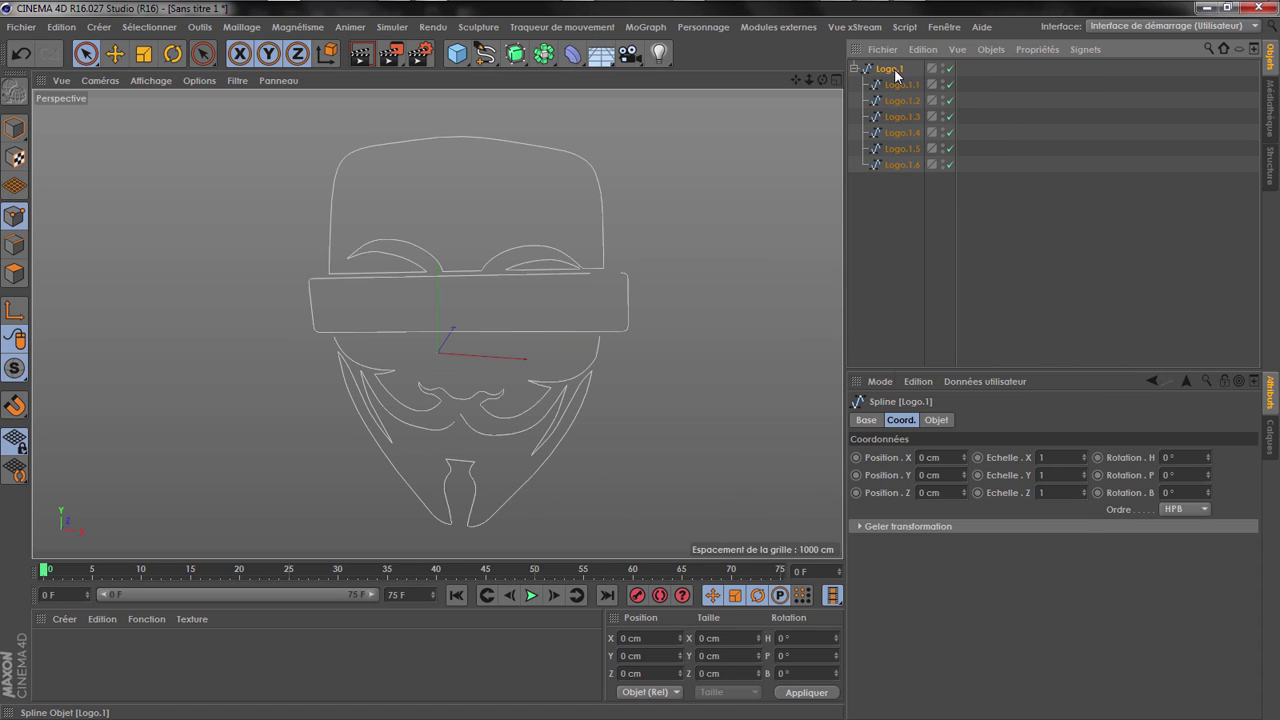
pyautogui.rightClick(897, 165)
pyautogui.click(963, 552)
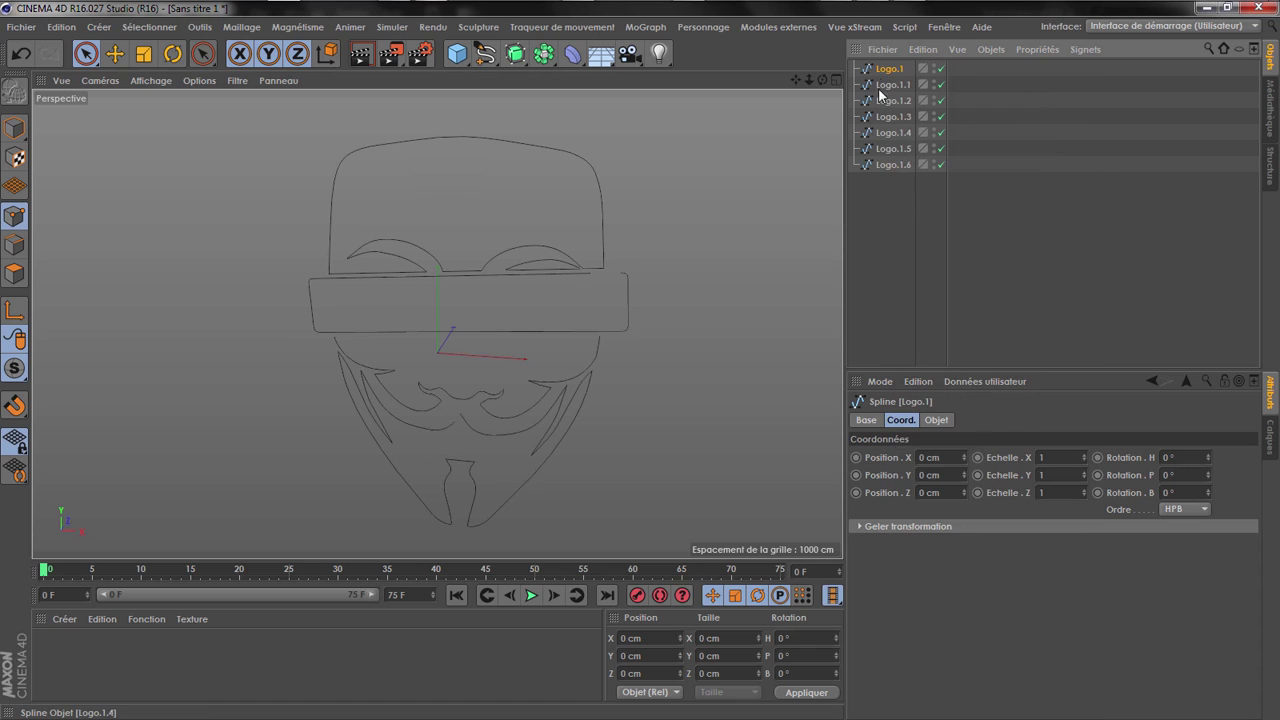
# Return to model mode and delete the redundant Logo.1 and Logo.1.1 objects
pyautogui.click(14, 128)
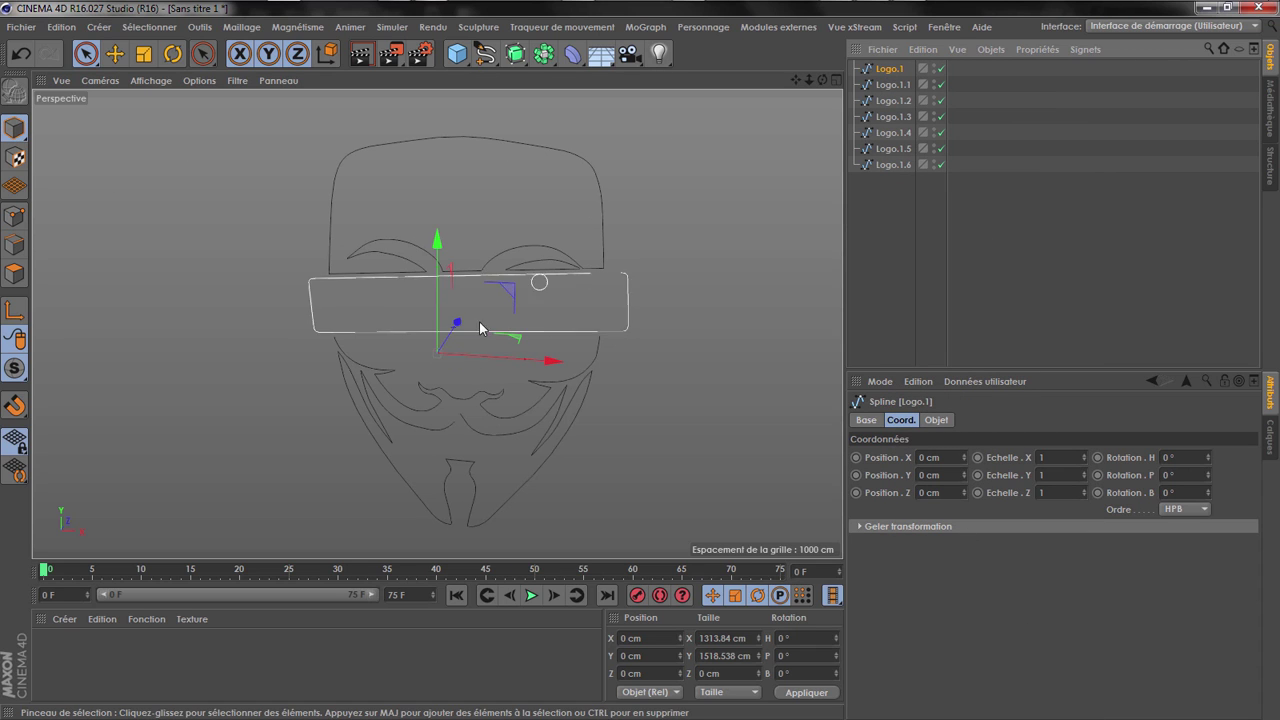
pyautogui.moveTo(456, 328); pyautogui.dragTo(434, 368)
pyautogui.press('Delete')
pyautogui.click(890, 68)
pyautogui.moveTo(457, 328); pyautogui.dragTo(433, 369)
pyautogui.press('Delete')
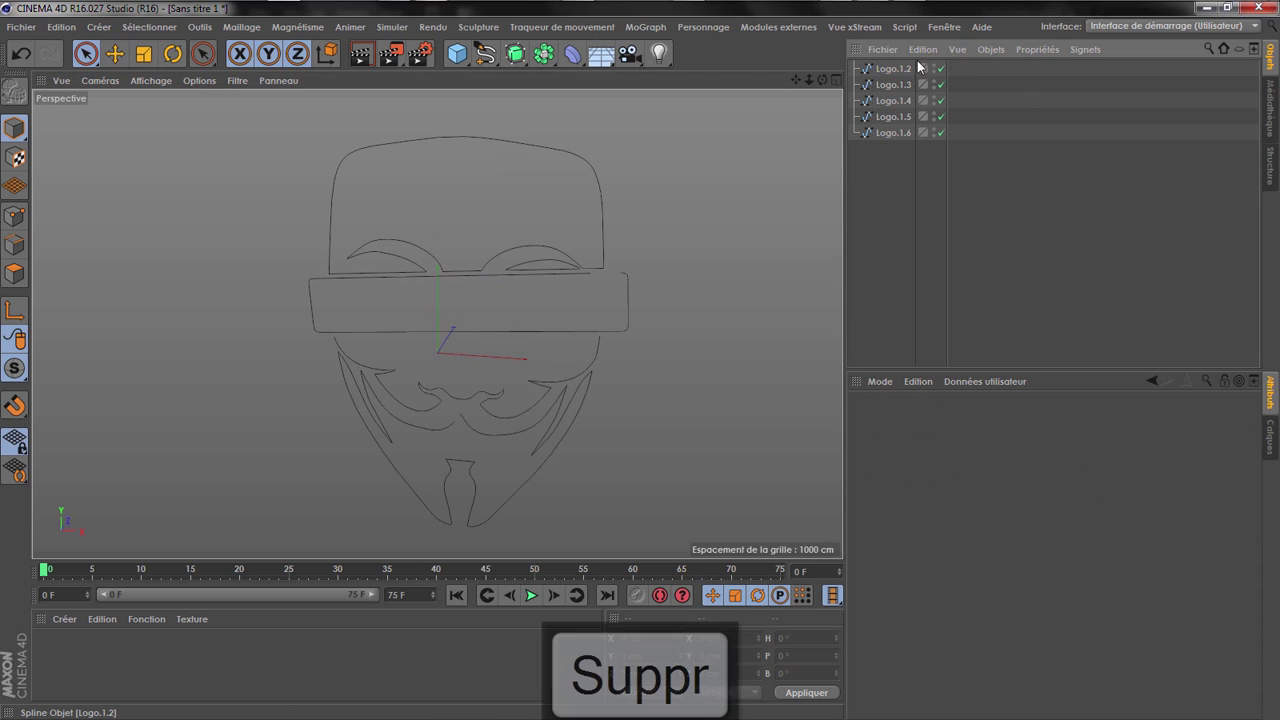
# Rename the hat spline Logo.1.2 as T and the middle band spline Logo.1.3 as M
pyautogui.click(893, 68)
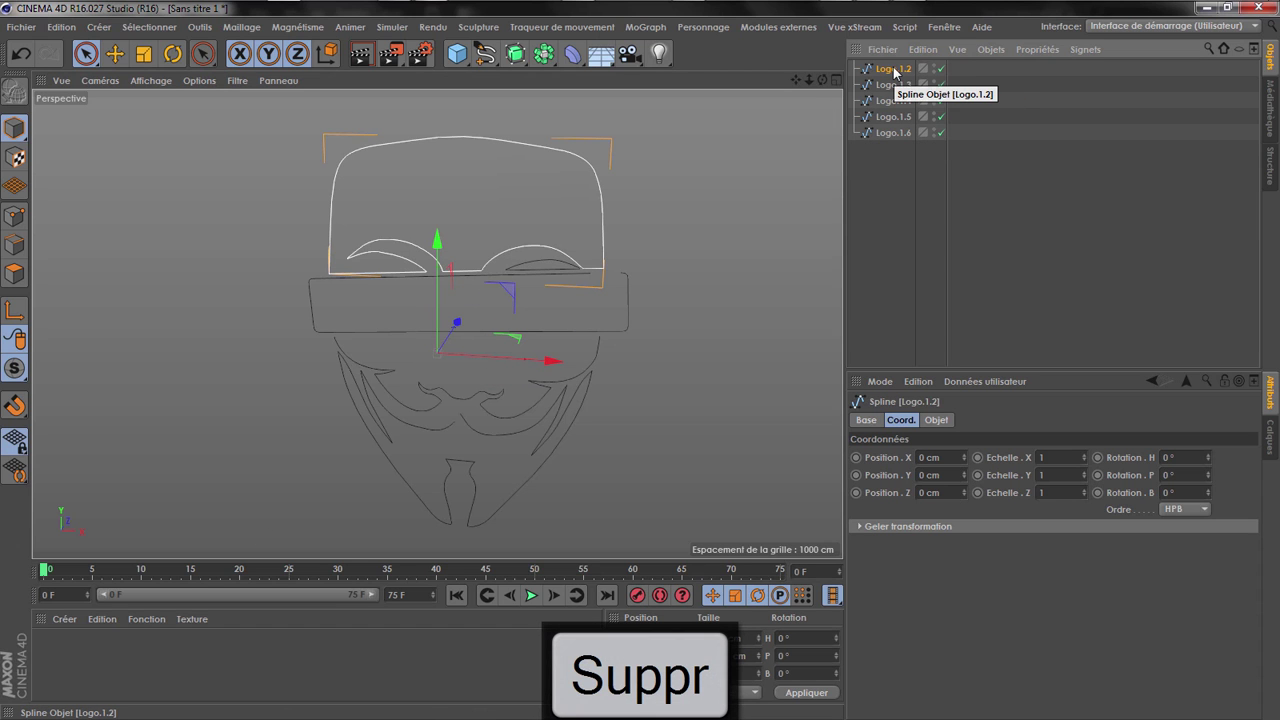
pyautogui.click(900, 86)
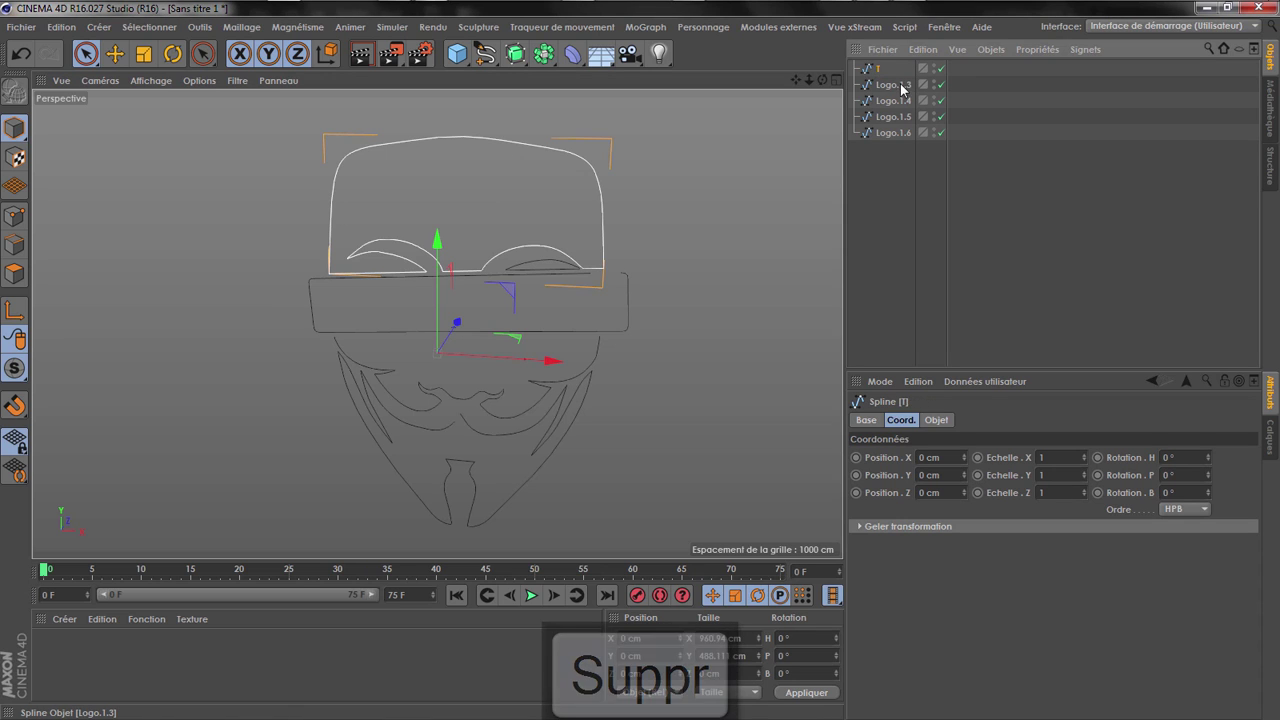
pyautogui.doubleClick(900, 86)
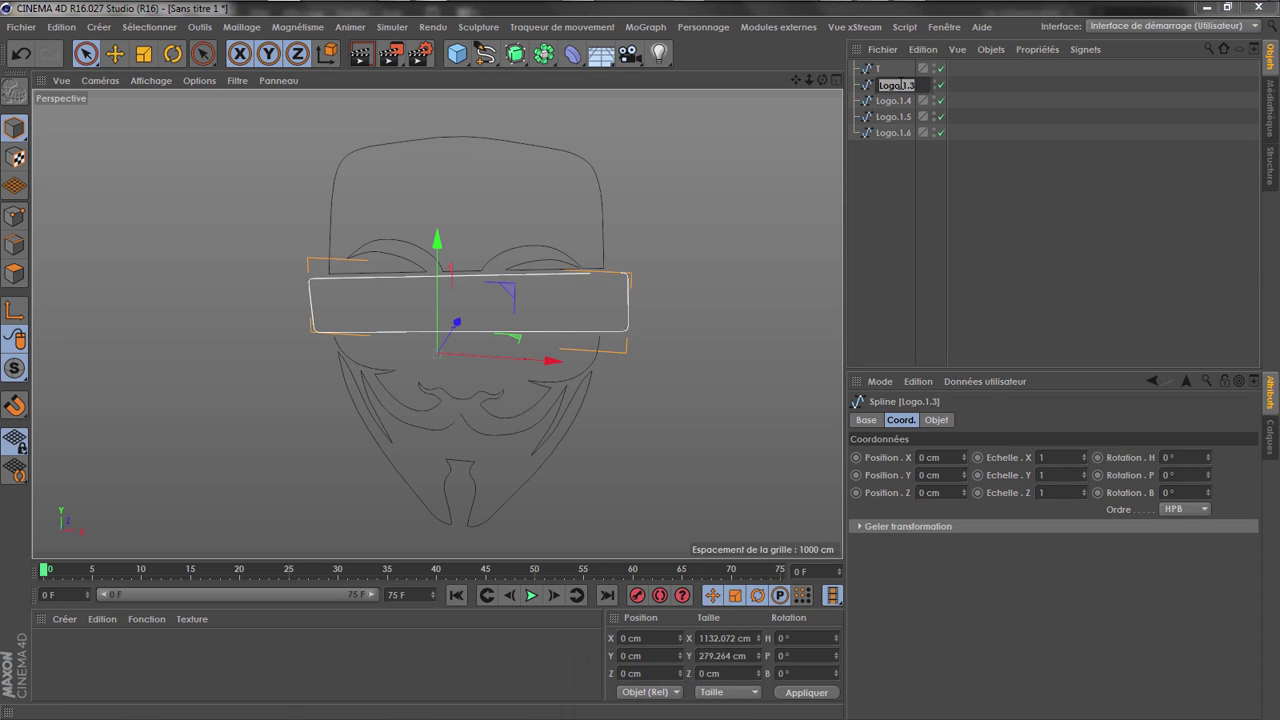
pyautogui.write('M')
# Rename the cheek and moustache spline Logo.1.4 as B1 and the lower face spline Logo.1.5 as B2
pyautogui.click(900, 101)
pyautogui.doubleClick(900, 101)
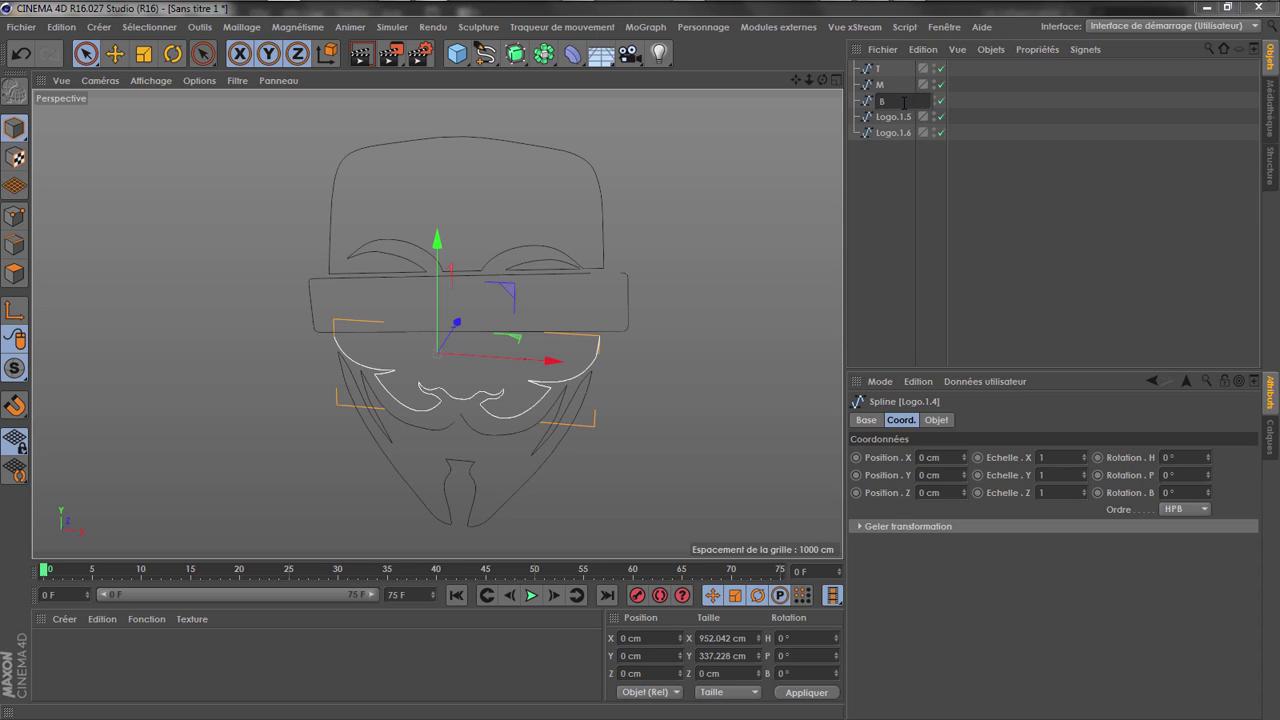
pyautogui.write('B1')
pyautogui.click(895, 117)
pyautogui.doubleClick(895, 117)
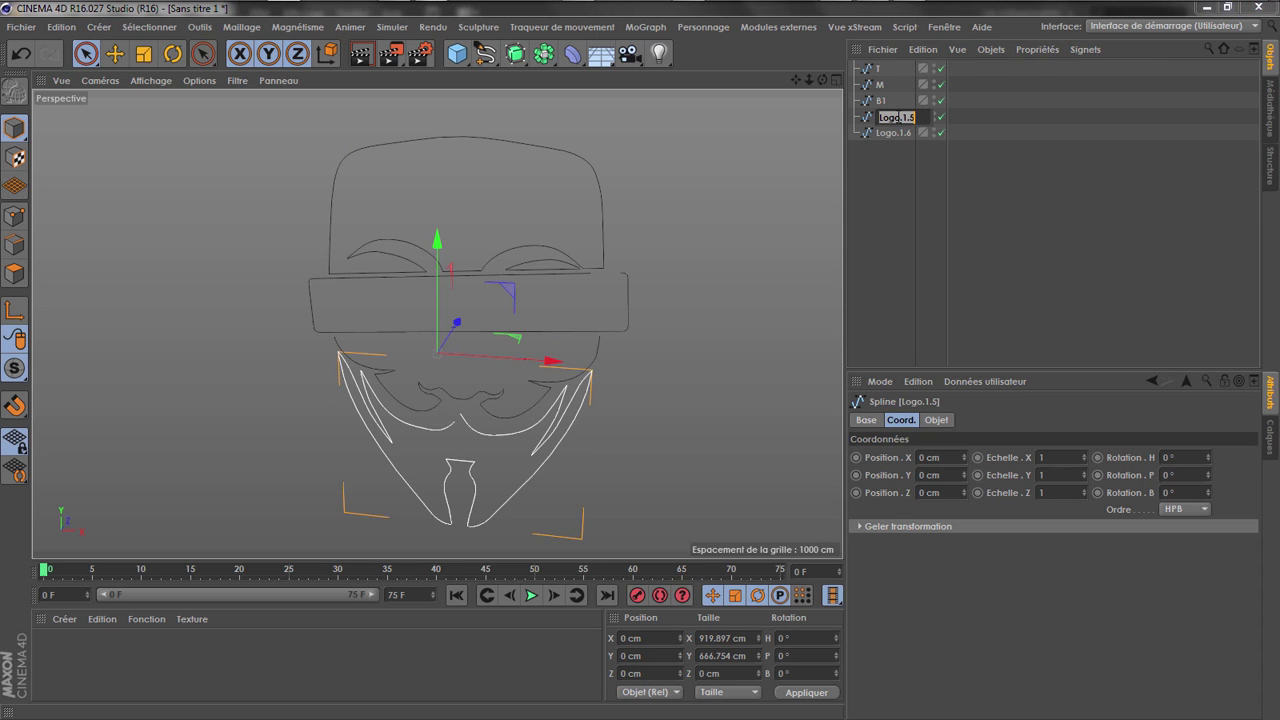
pyautogui.write('B2')
pyautogui.press('Return')
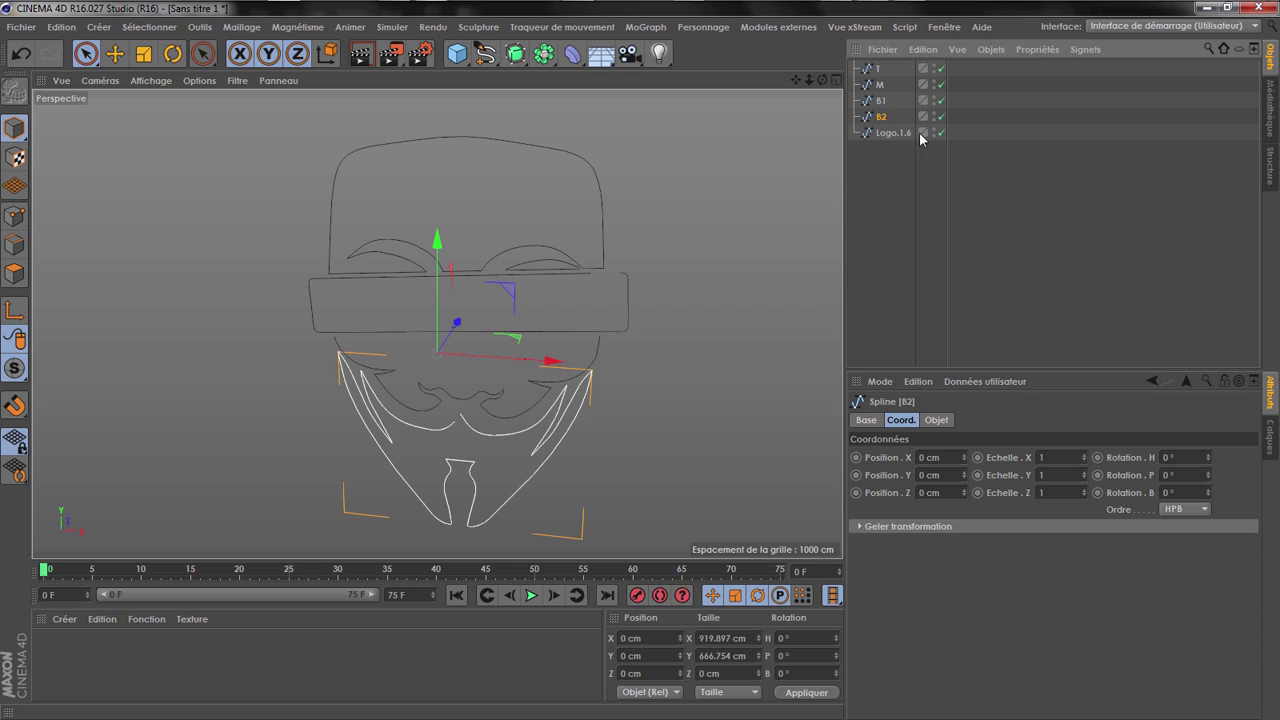
# Rename the small eye spline Logo.1.6 as Y and clear the selection
pyautogui.click(893, 133)
pyautogui.doubleClick(893, 133)
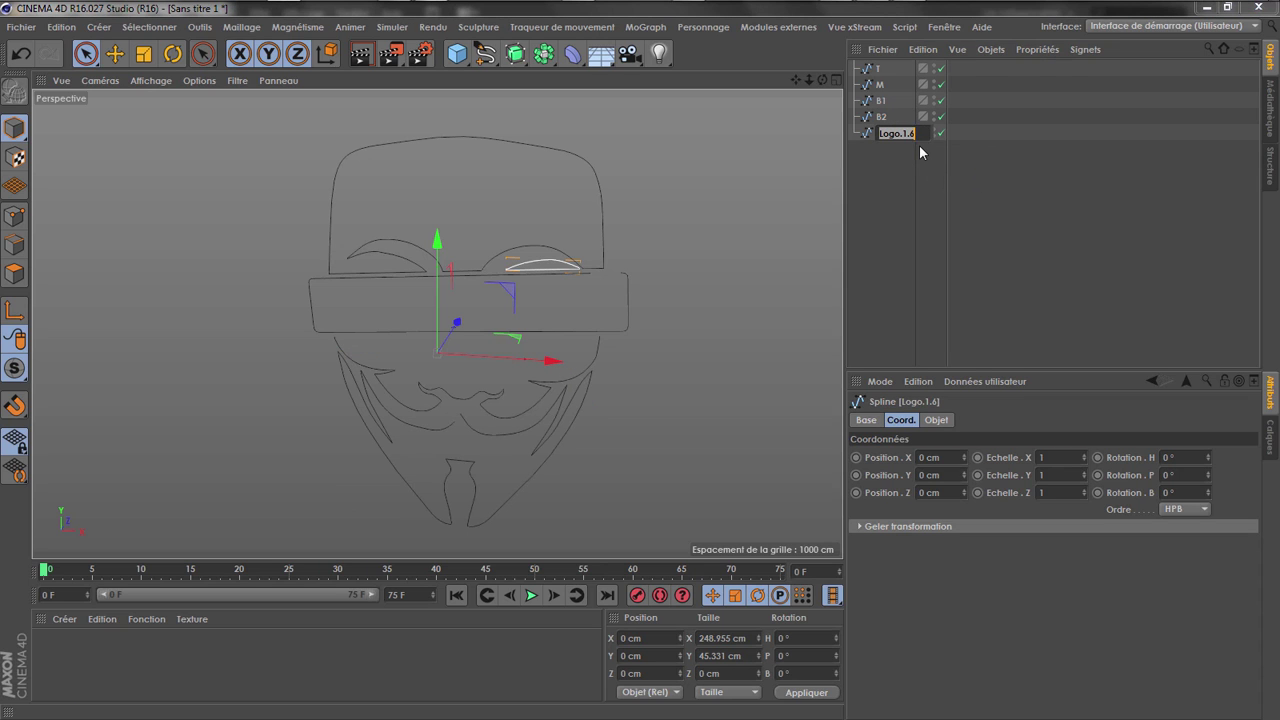
pyautogui.write('Y')
pyautogui.press('Return')
pyautogui.click(902, 184)
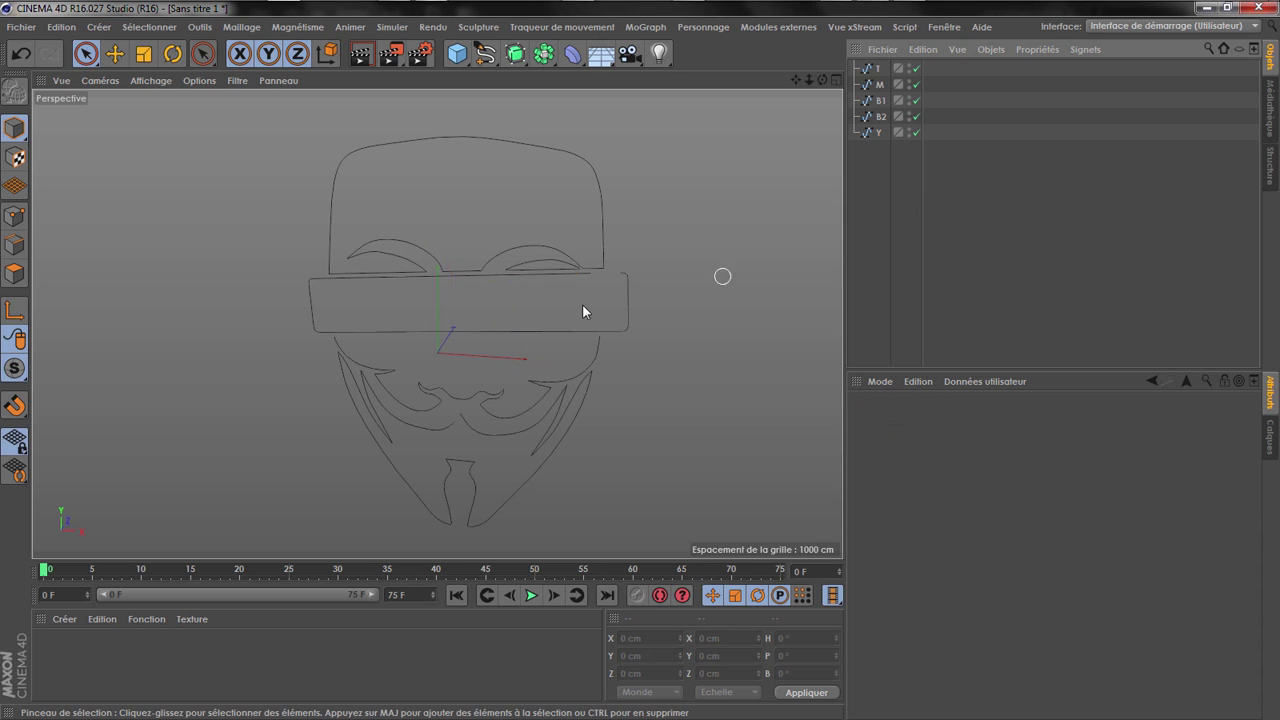
# Add an Extrude object and place the T, M, B1, B2 and Y splines inside it as children
pyautogui.click(877, 133)
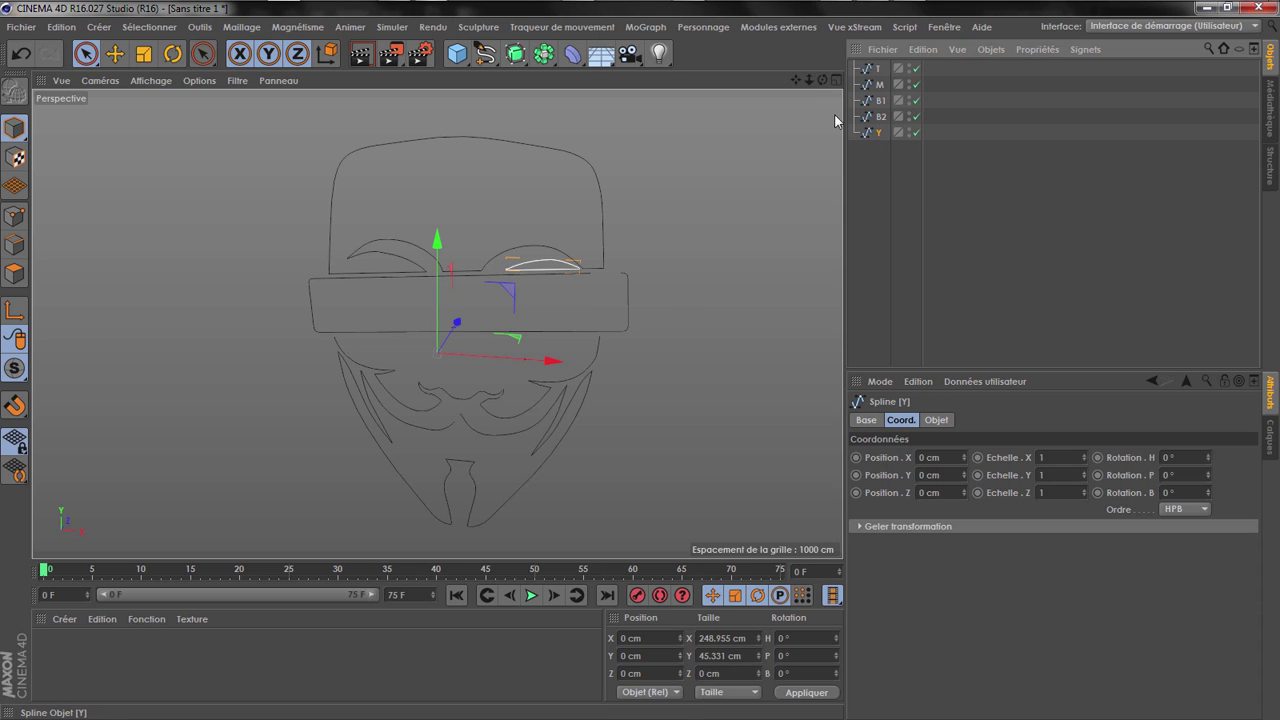
pyautogui.moveTo(823, 80); pyautogui.dragTo(871, 182)
pyautogui.click(871, 184)
pyautogui.scroll(1, 545, 266)
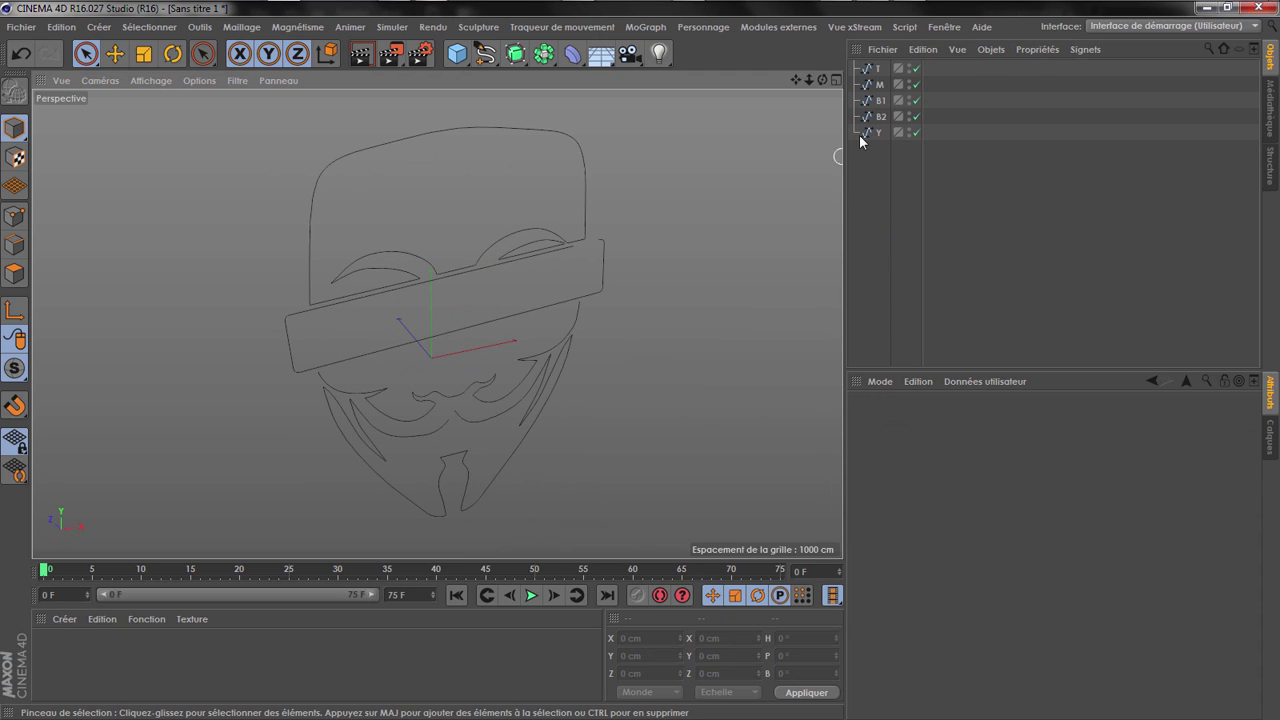
pyautogui.moveTo(517, 57); pyautogui.dragTo(712, 76)
pyautogui.moveTo(893, 183)
pyautogui.mouseDown()
pyautogui.moveTo(884, 69)
pyautogui.moveTo(437, 323)
pyautogui.moveTo(439, 218)
pyautogui.mouseUp()
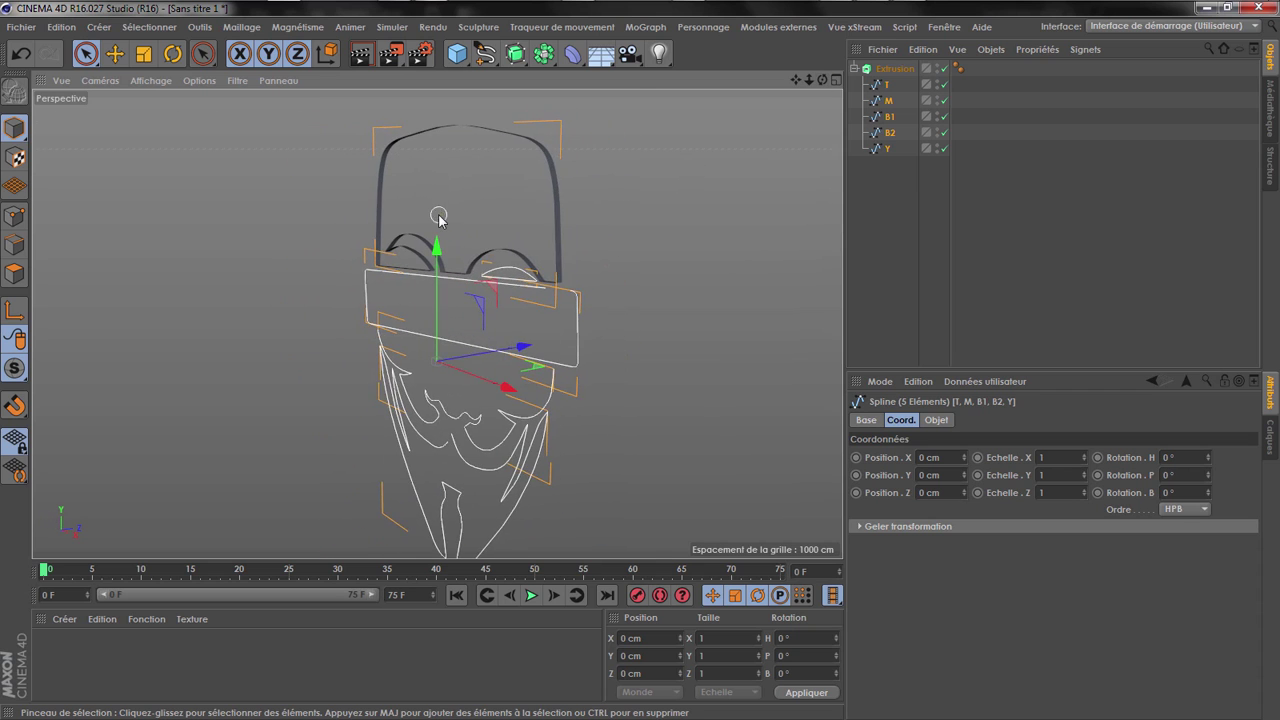
pyautogui.scroll(3, 439, 218)
# Close all five child splines, T, M, B1, B2 and Y, by enabling their Fermer la spline option together
pyautogui.moveTo(890, 197); pyautogui.dragTo(884, 80)
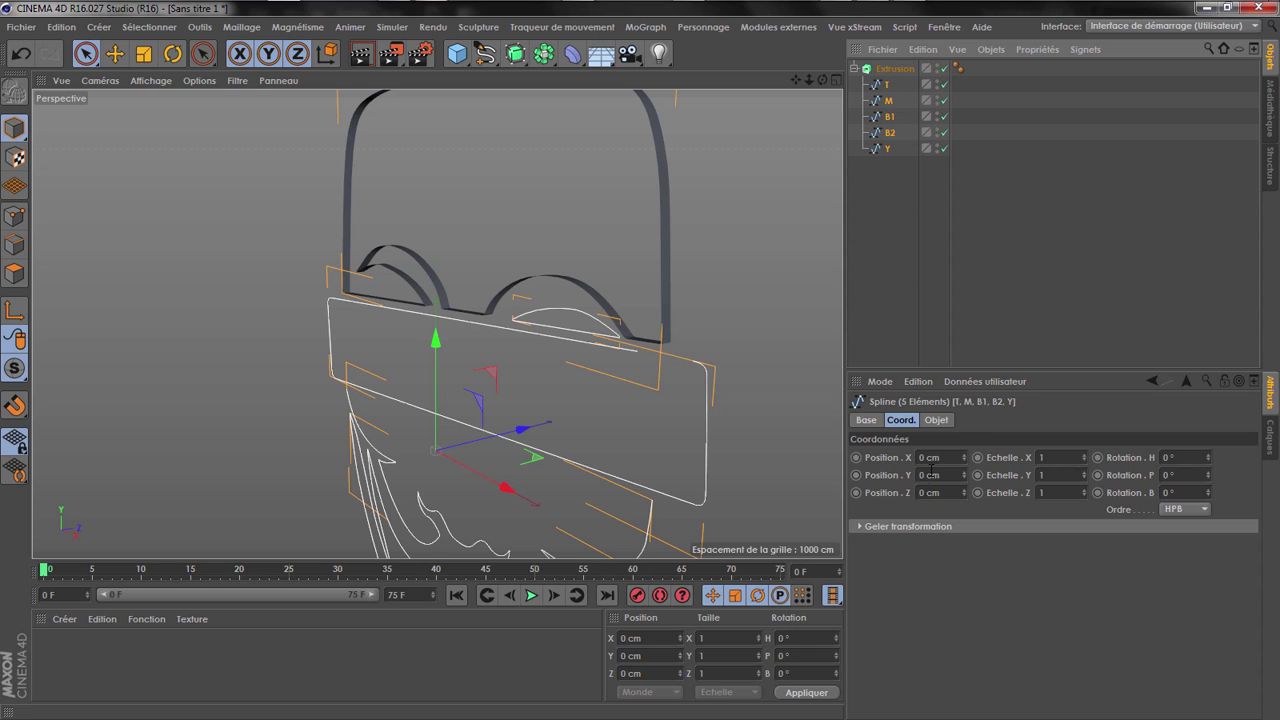
pyautogui.click(936, 420)
pyautogui.click(937, 286)
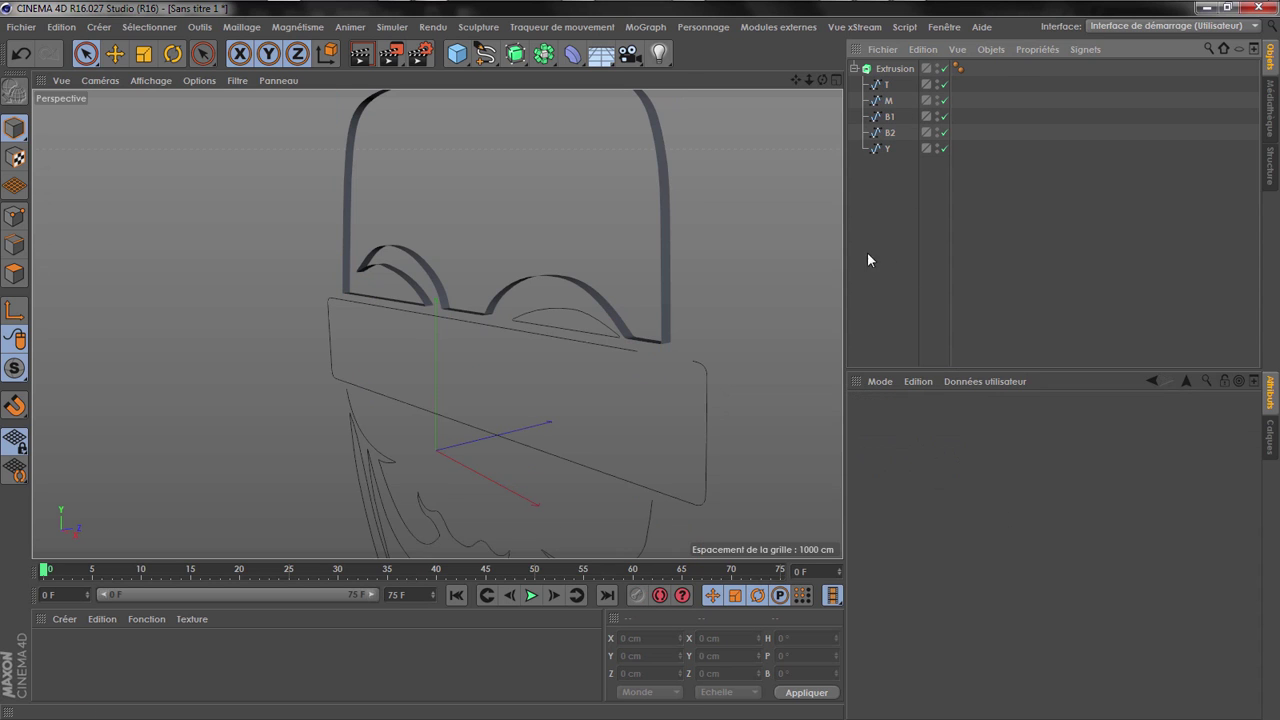
pyautogui.keyDown('alt'); pyautogui.moveTo(713, 358); pyautogui.dragTo(716, 304); pyautogui.keyUp('alt')
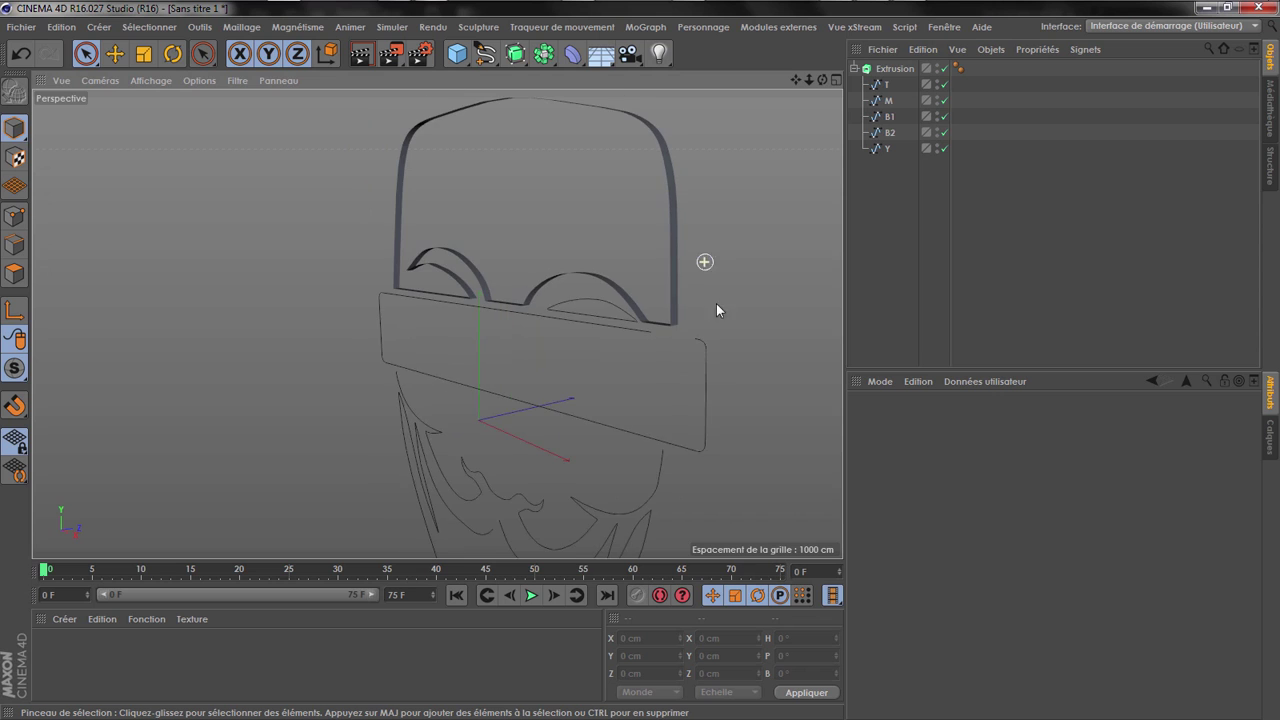
pyautogui.scroll(-1, 674, 340)
pyautogui.scroll(3, 681, 333)
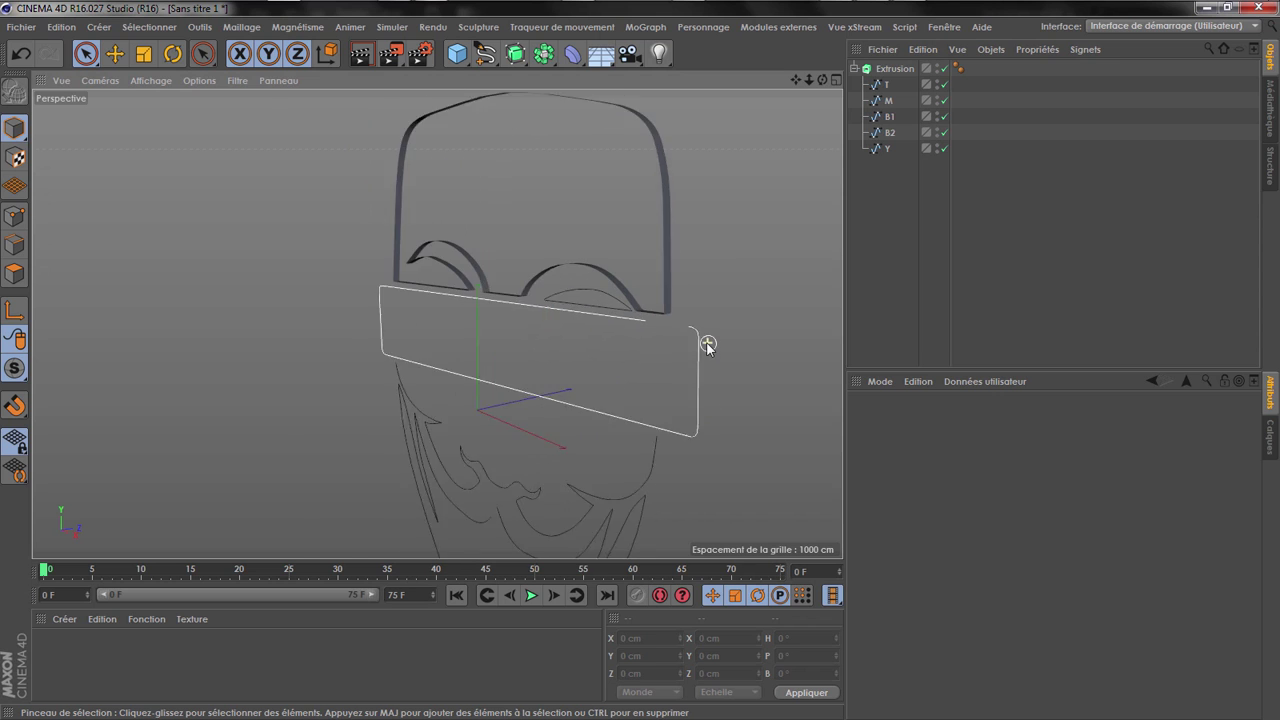
pyautogui.click(888, 101)
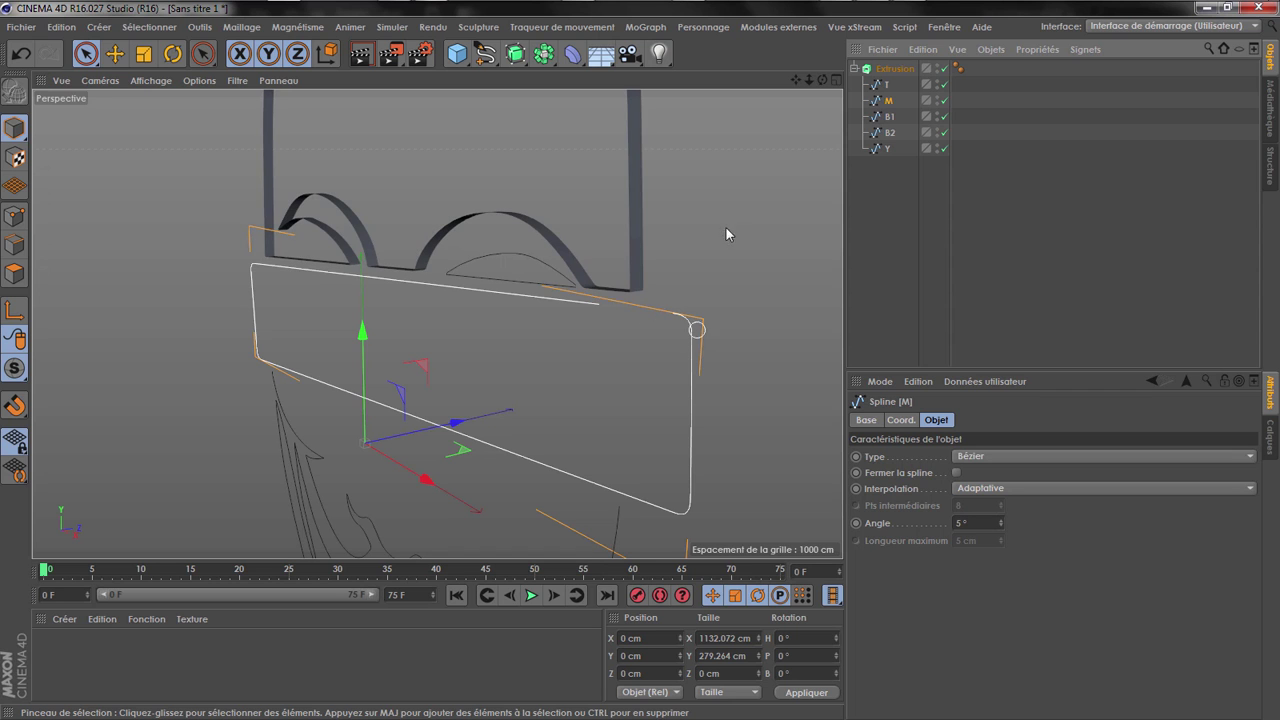
pyautogui.moveTo(822, 80); pyautogui.dragTo(882, 75)
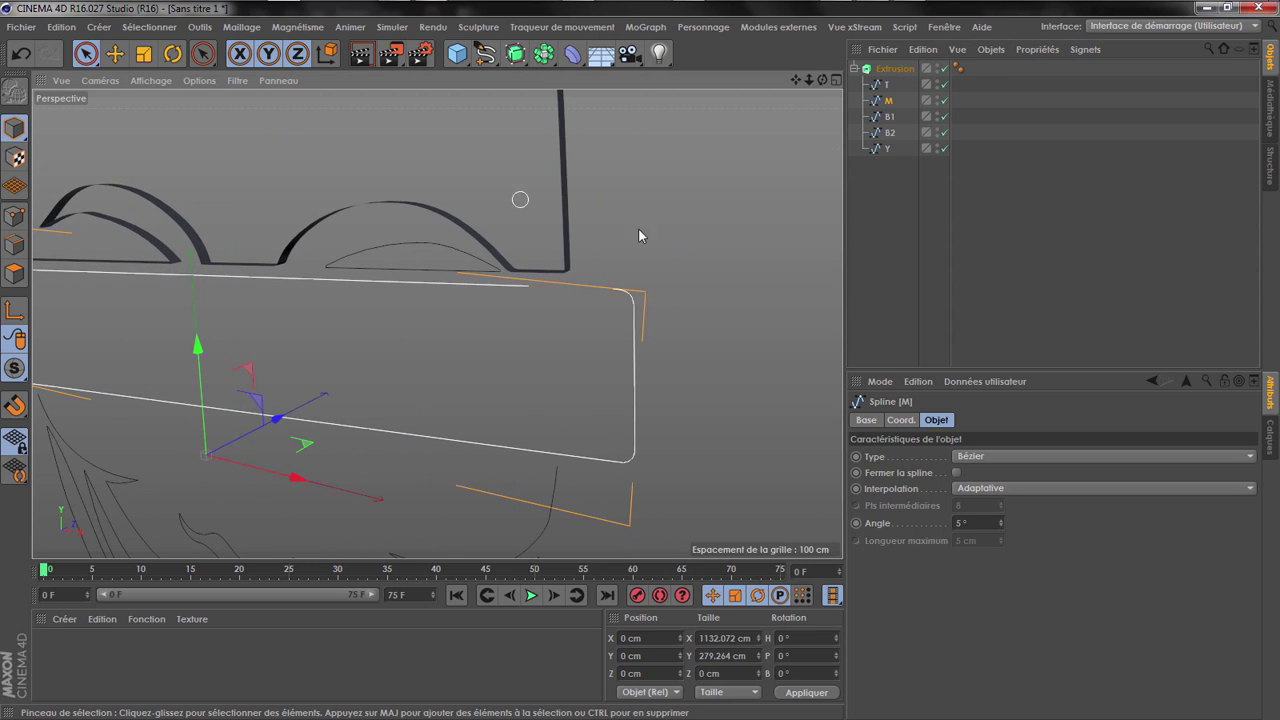
pyautogui.scroll(-5, 640, 234)
pyautogui.moveTo(878, 84); pyautogui.dragTo(879, 82)
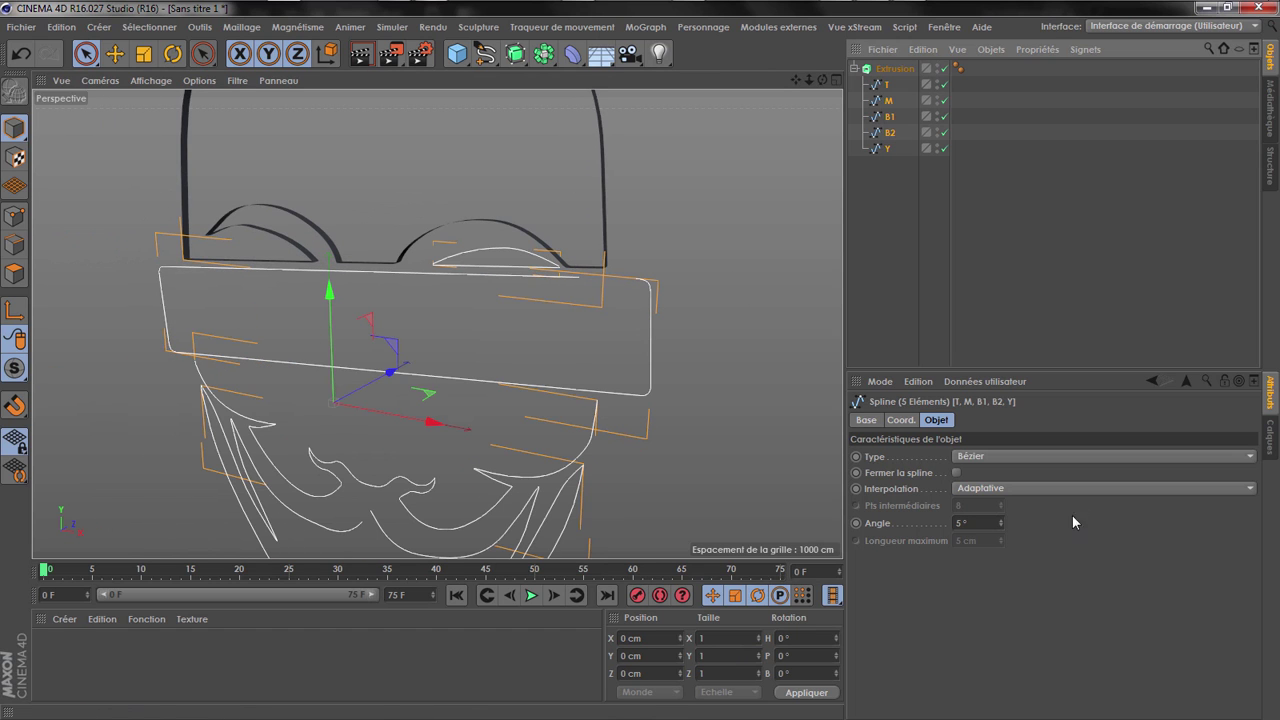
pyautogui.click(956, 473)
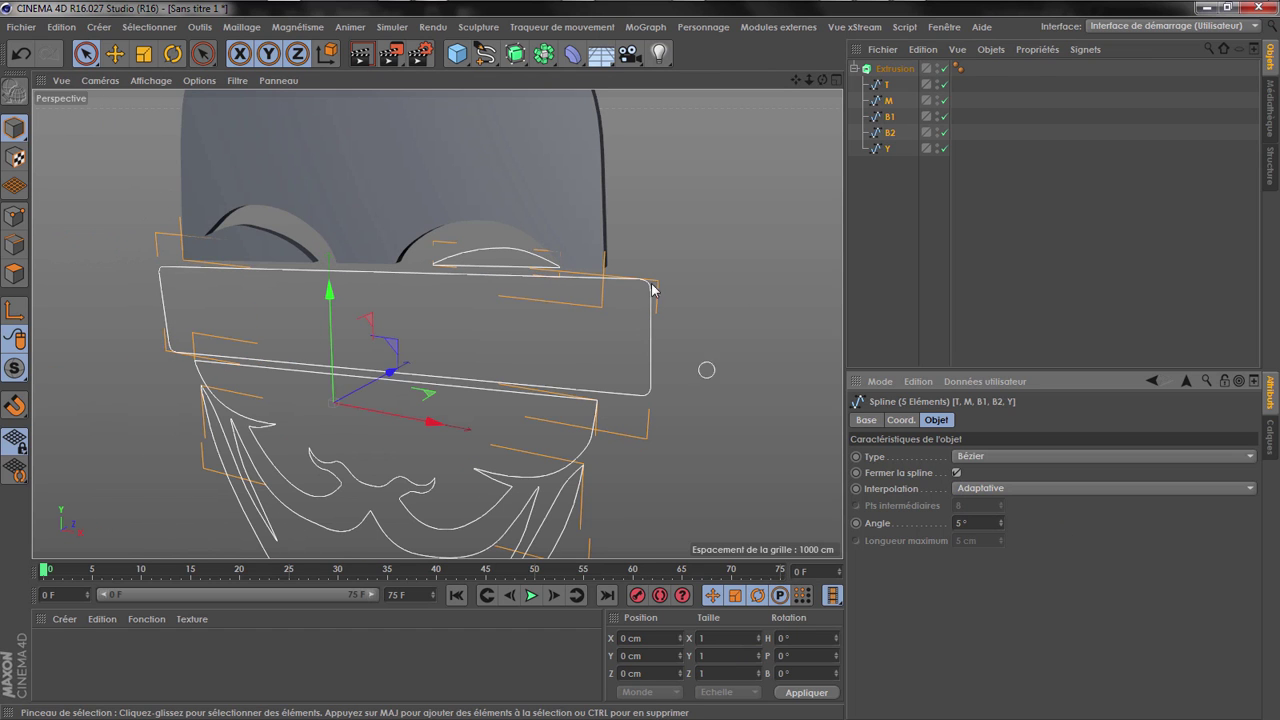
# Set the Extrude object's Z movement to 4 cm
pyautogui.keyDown('alt'); pyautogui.moveTo(678, 128); pyautogui.dragTo(750, 362); pyautogui.keyUp('alt')
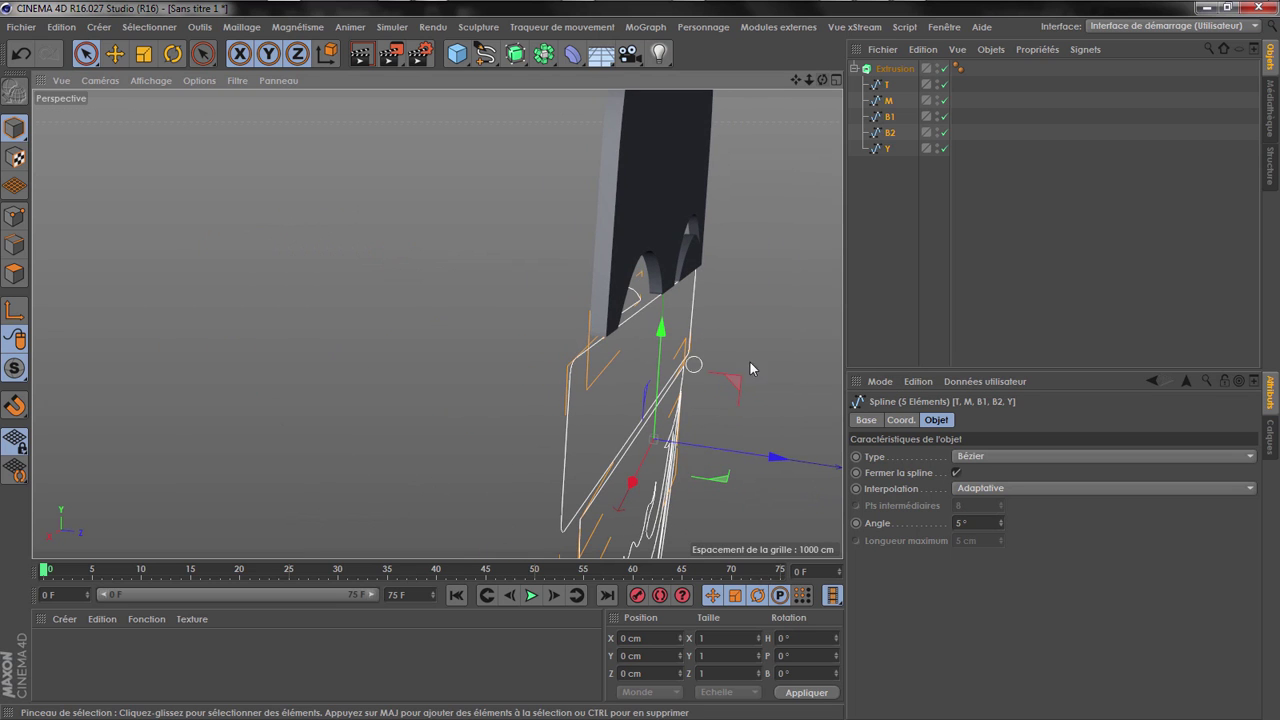
pyautogui.click(895, 68)
pyautogui.click(1105, 458)
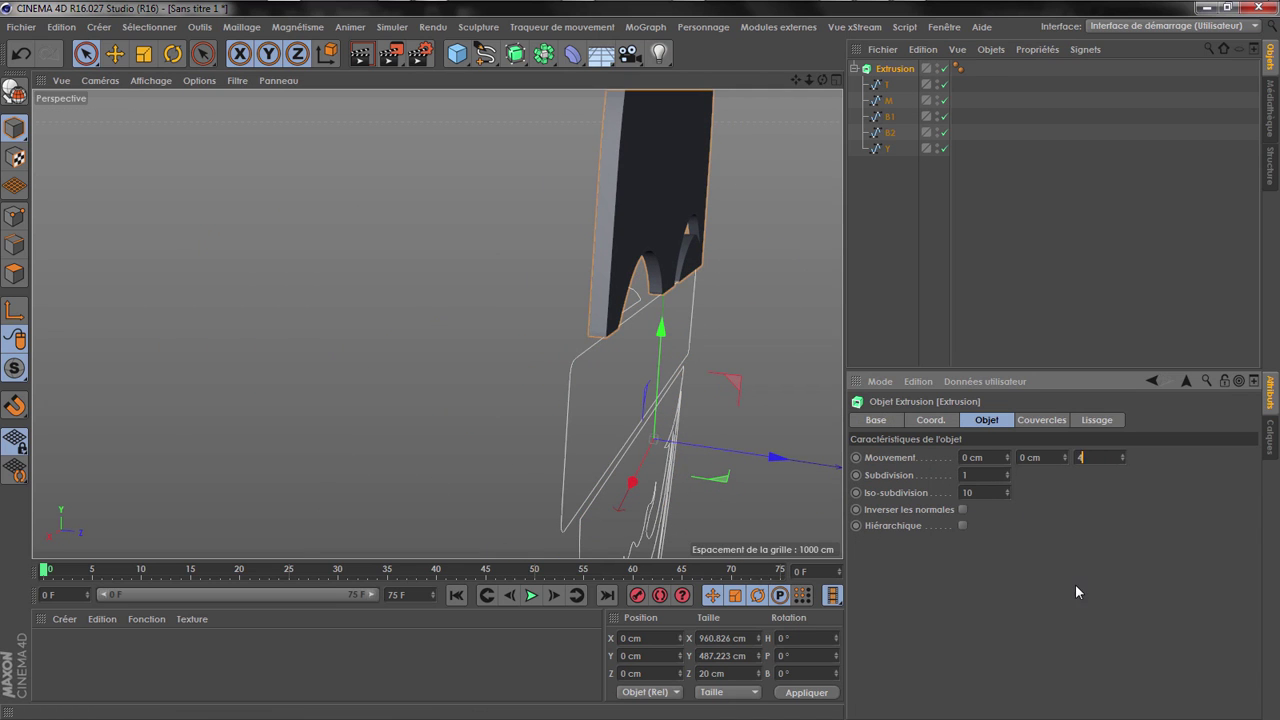
pyautogui.write('4')
pyautogui.press('Return')
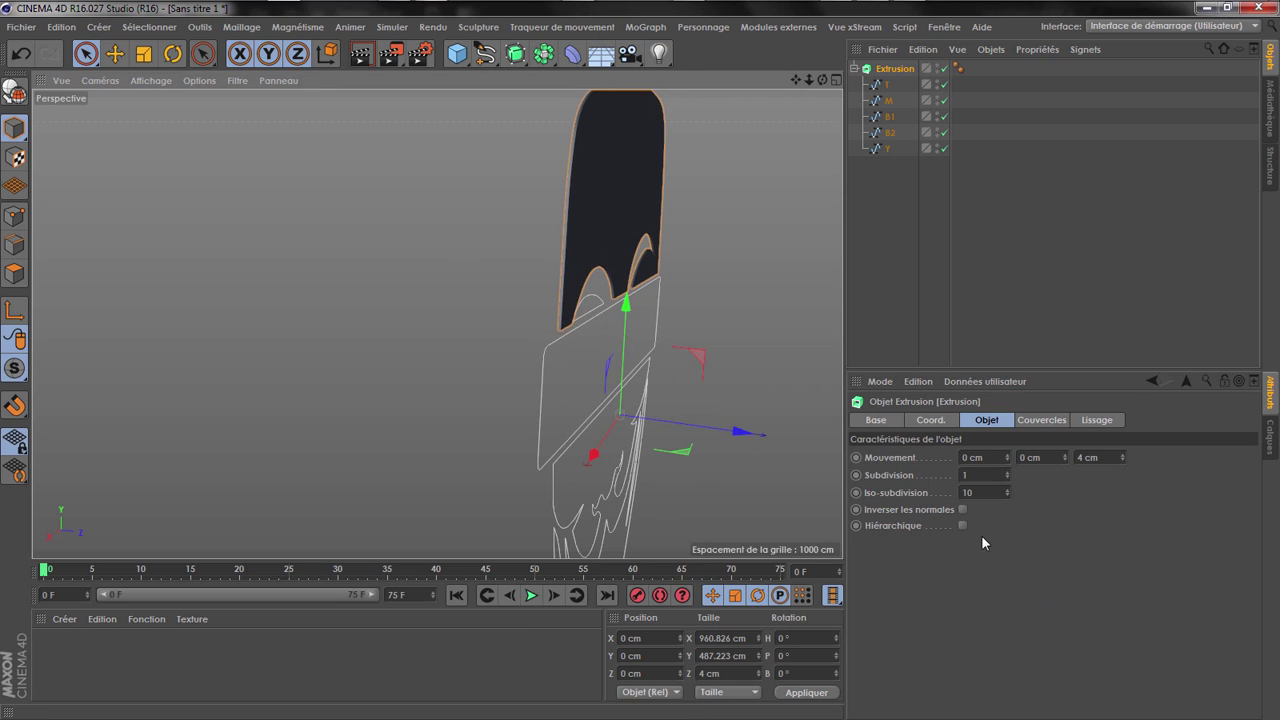
# Enable the Hiérarchique option on the Extrude object so every child spline is extruded
pyautogui.click(962, 525)
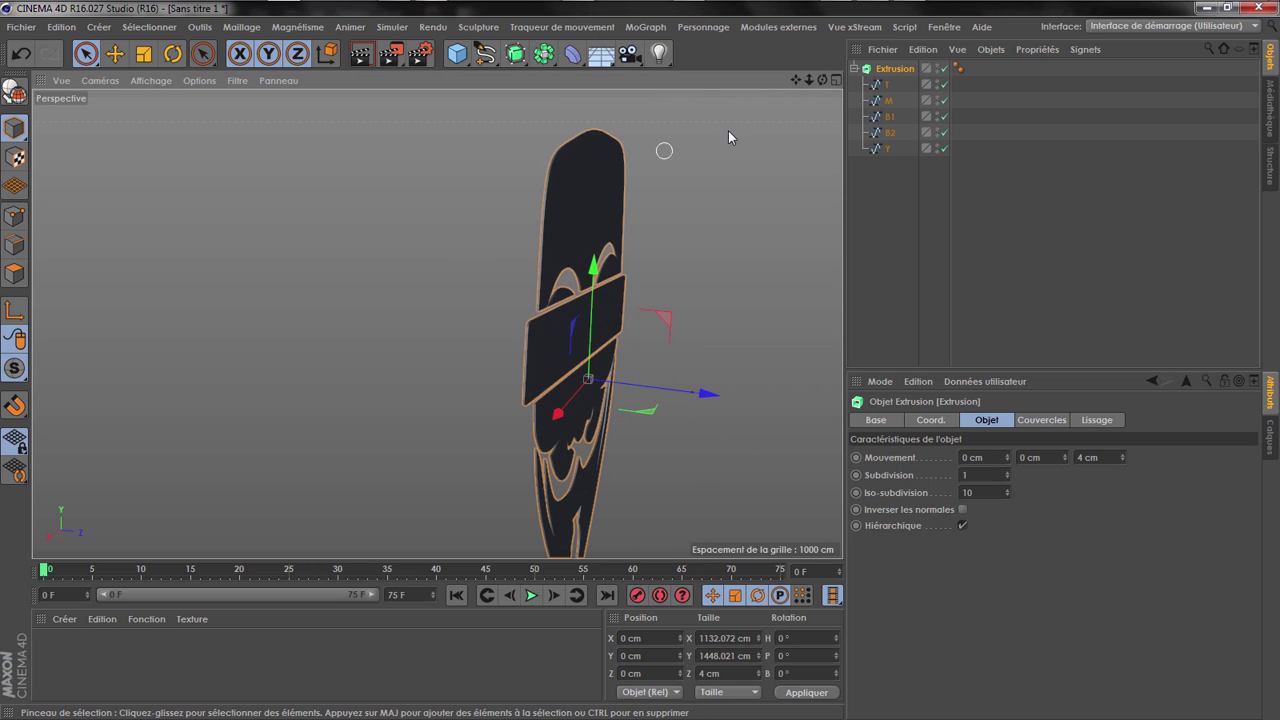
pyautogui.moveTo(822, 80); pyautogui.dragTo(1040, 137)
pyautogui.scroll(-3, 453, 283)
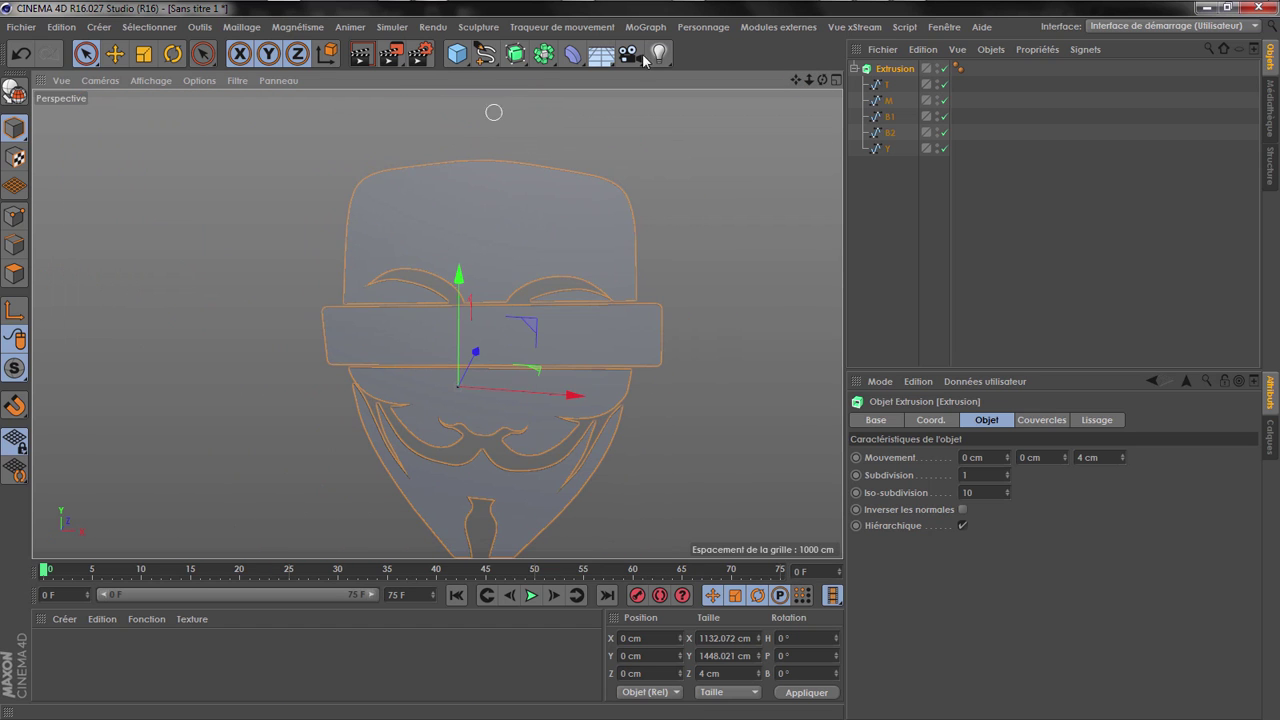
# Set both the start and end caps of the Extrusion object to Couvercle et biseau
pyautogui.scroll(4, 632, 242)
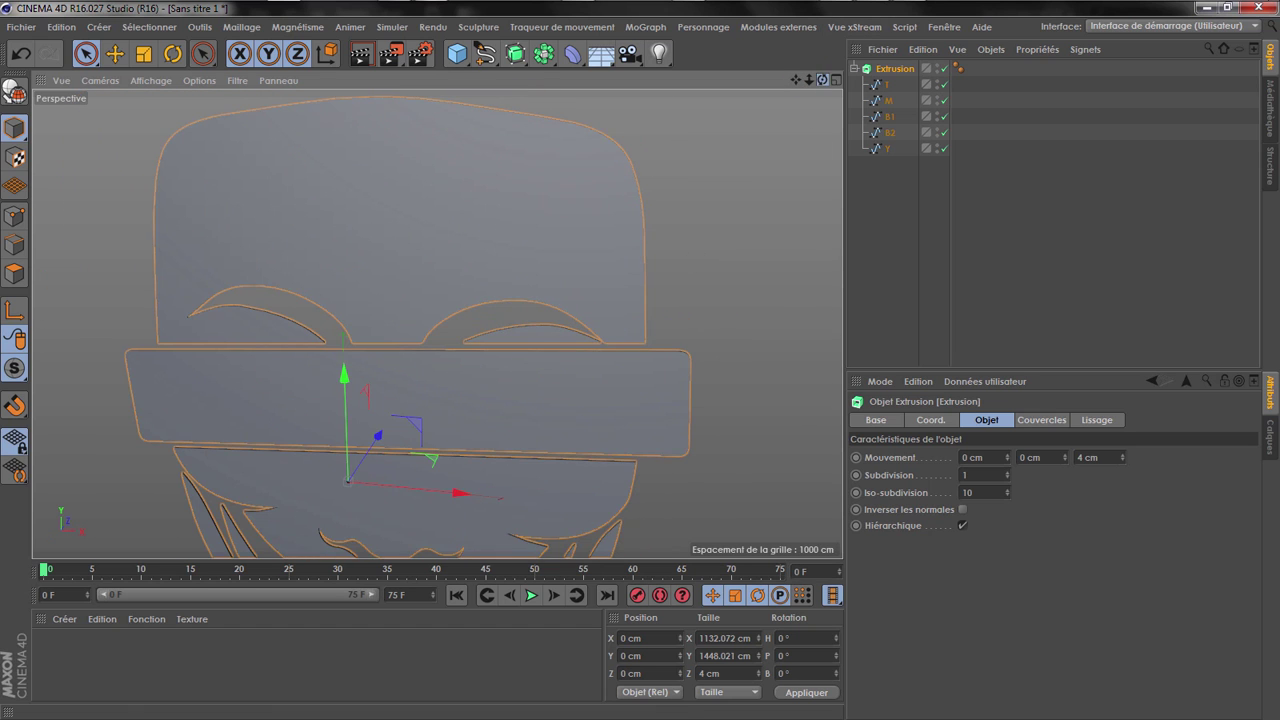
pyautogui.moveTo(822, 80); pyautogui.dragTo(831, 104)
pyautogui.click(1022, 422)
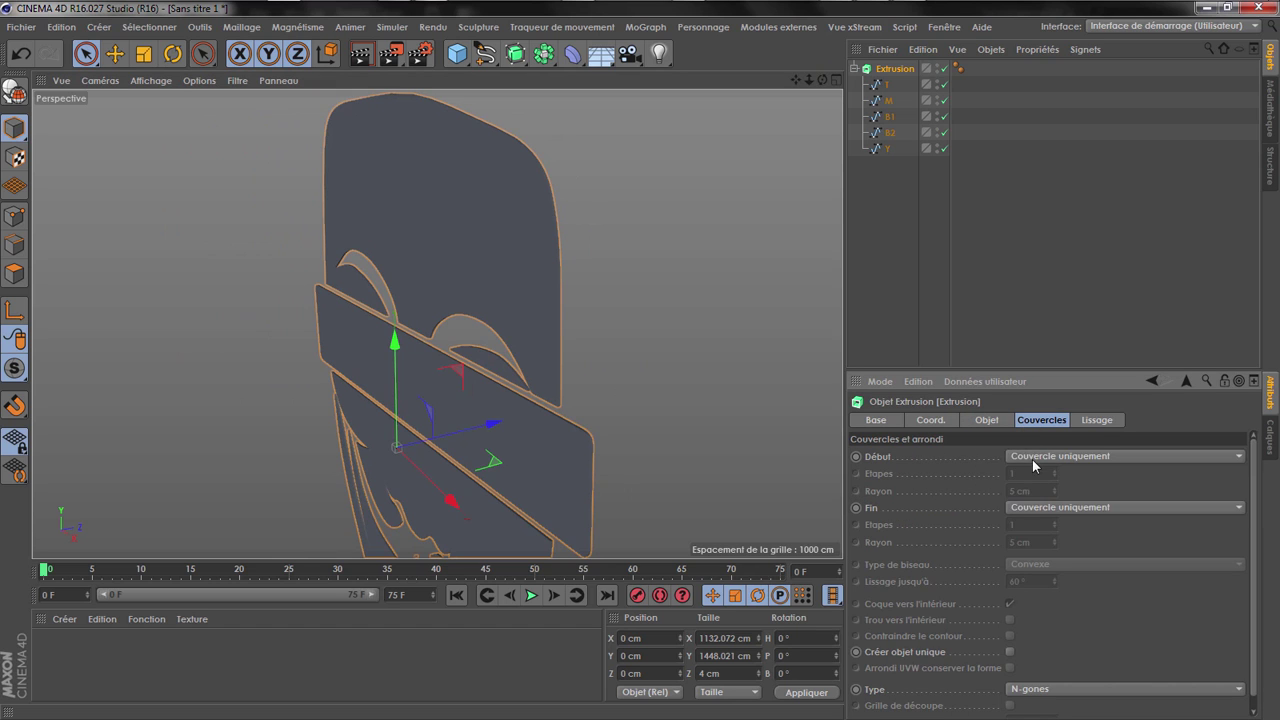
pyautogui.click(1032, 457)
pyautogui.click(1047, 526)
pyautogui.click(1049, 510)
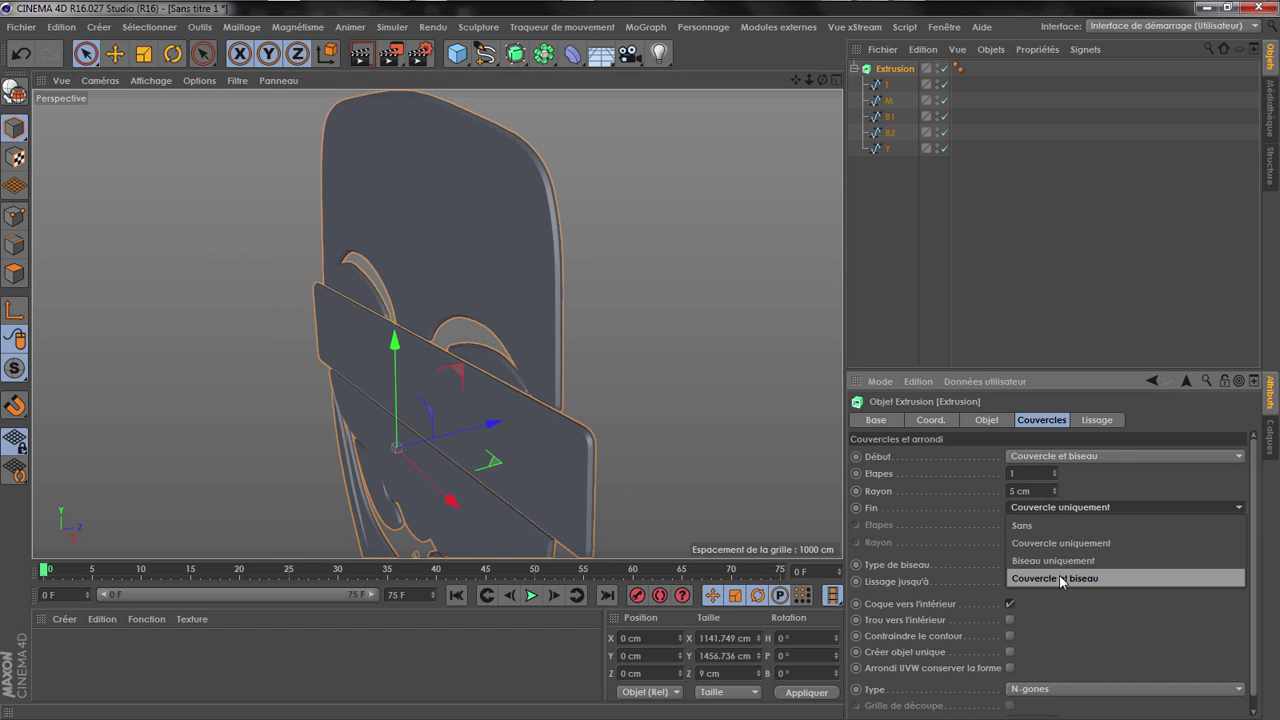
pyautogui.click(1053, 576)
# Set the bevel radius of both the start and end caps to 0.5 cm
pyautogui.click(1020, 542)
pyautogui.write('0.5')
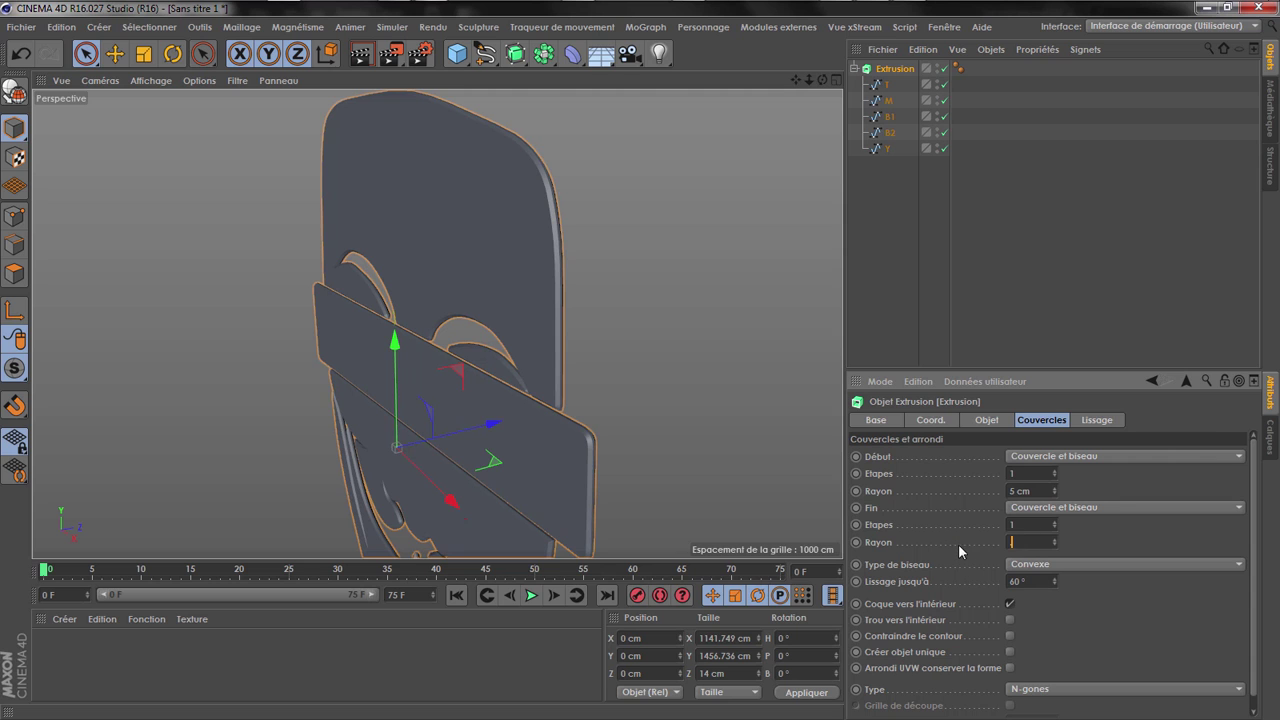
pyautogui.click(1048, 491)
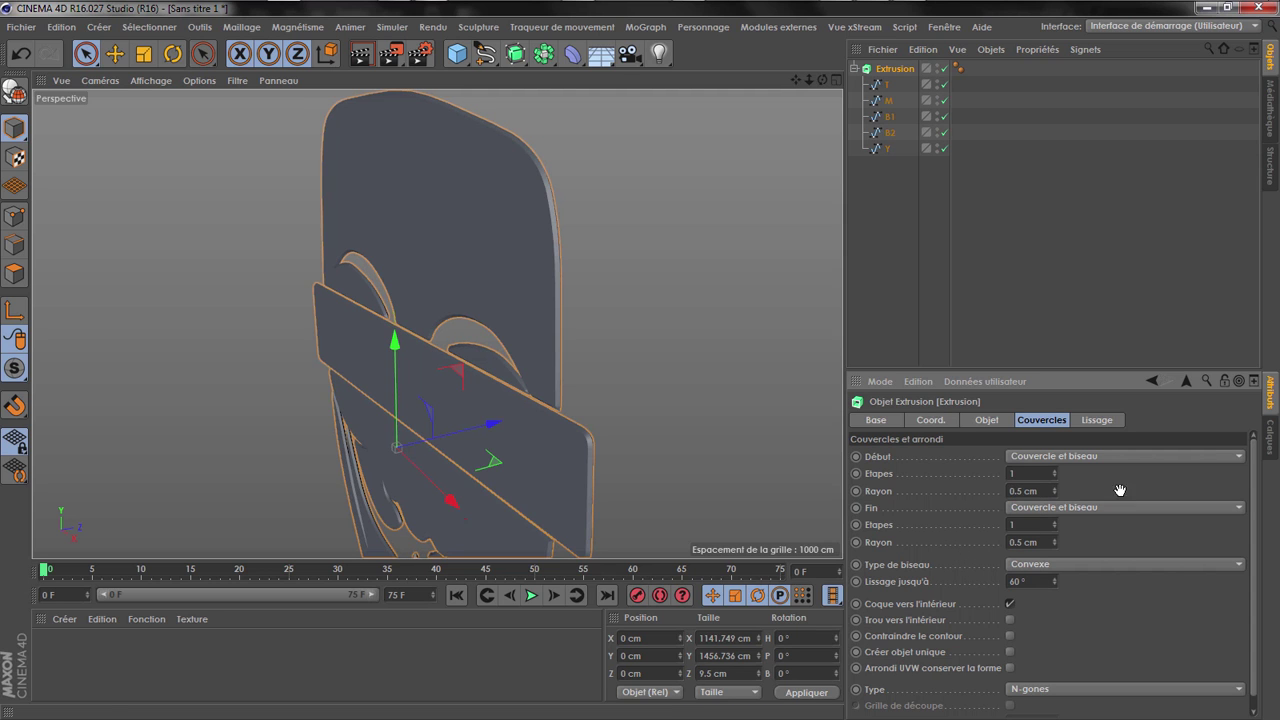
pyautogui.keyDown('alt'); pyautogui.moveTo(329, 175); pyautogui.dragTo(505, 213); pyautogui.keyUp('alt')
pyautogui.keyDown('alt'); pyautogui.moveTo(329, 175); pyautogui.dragTo(453, 260, button='right'); pyautogui.keyUp('alt')
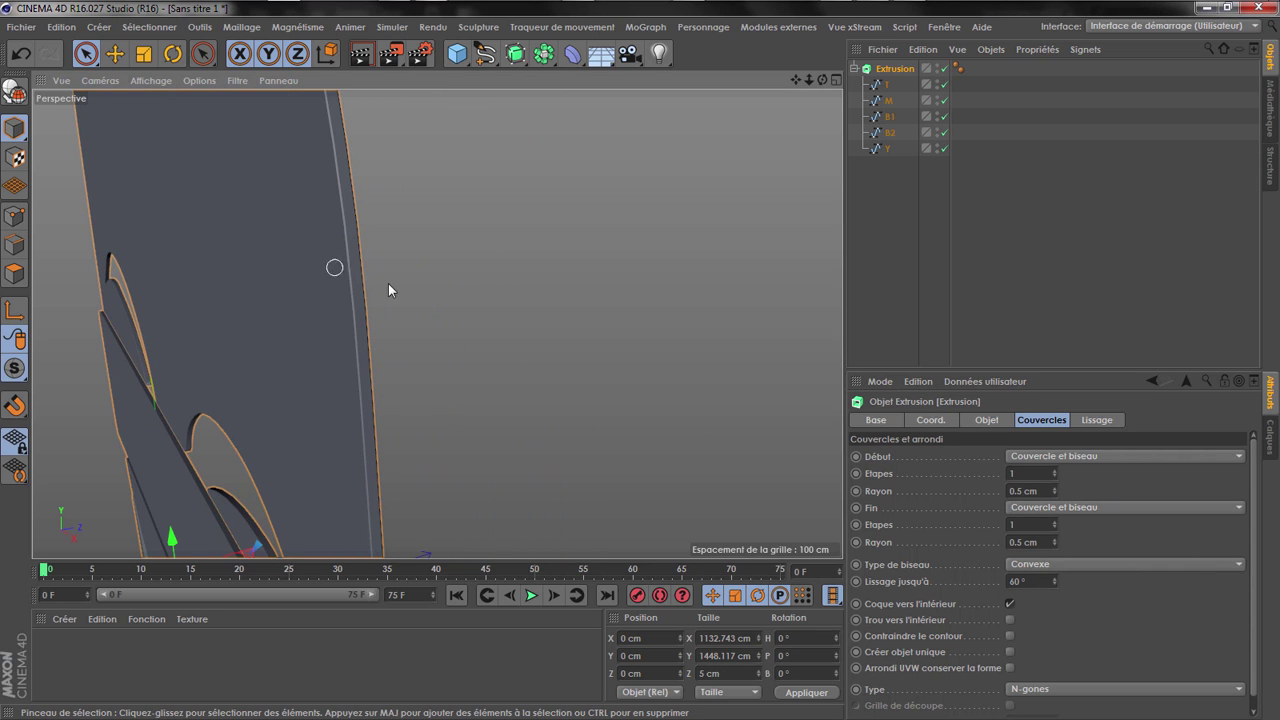
# Give both the start and end caps a bevel radius of 1 cm with 3 steps
pyautogui.doubleClick(1020, 491)
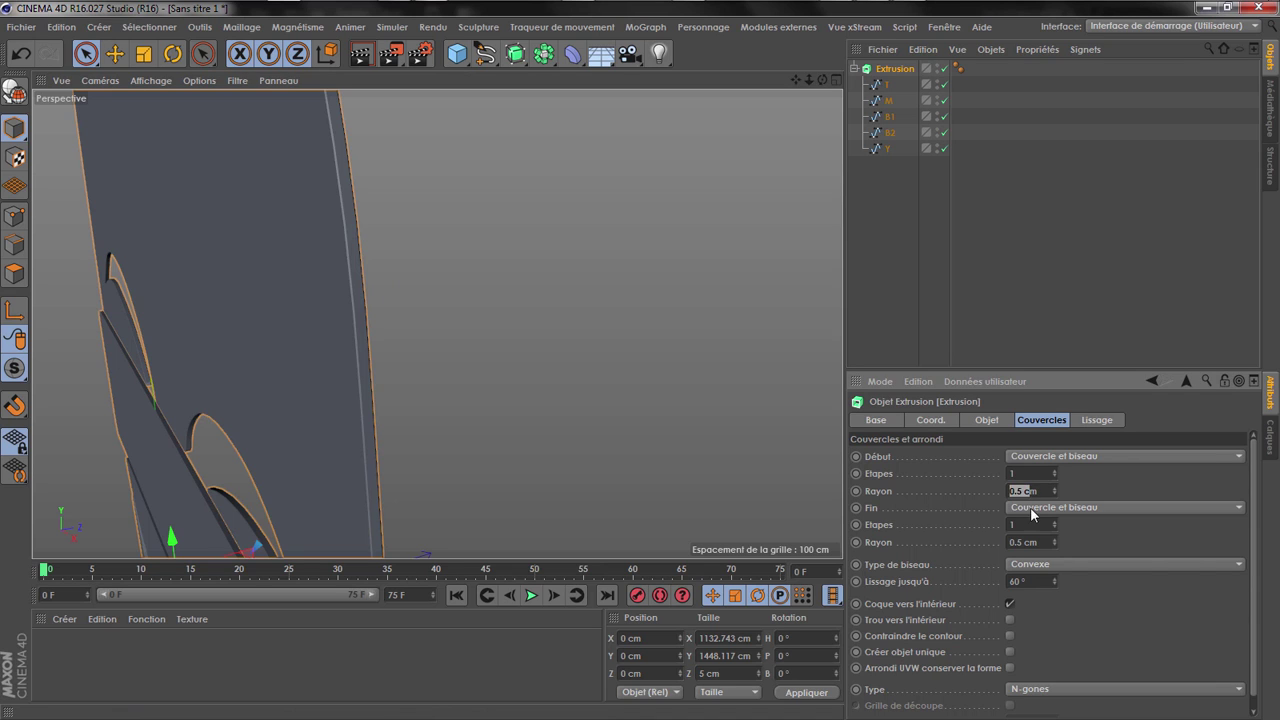
pyautogui.write('1')
pyautogui.moveTo(1045, 542); pyautogui.dragTo(983, 527)
pyautogui.write('3')
pyautogui.doubleClick(1030, 475)
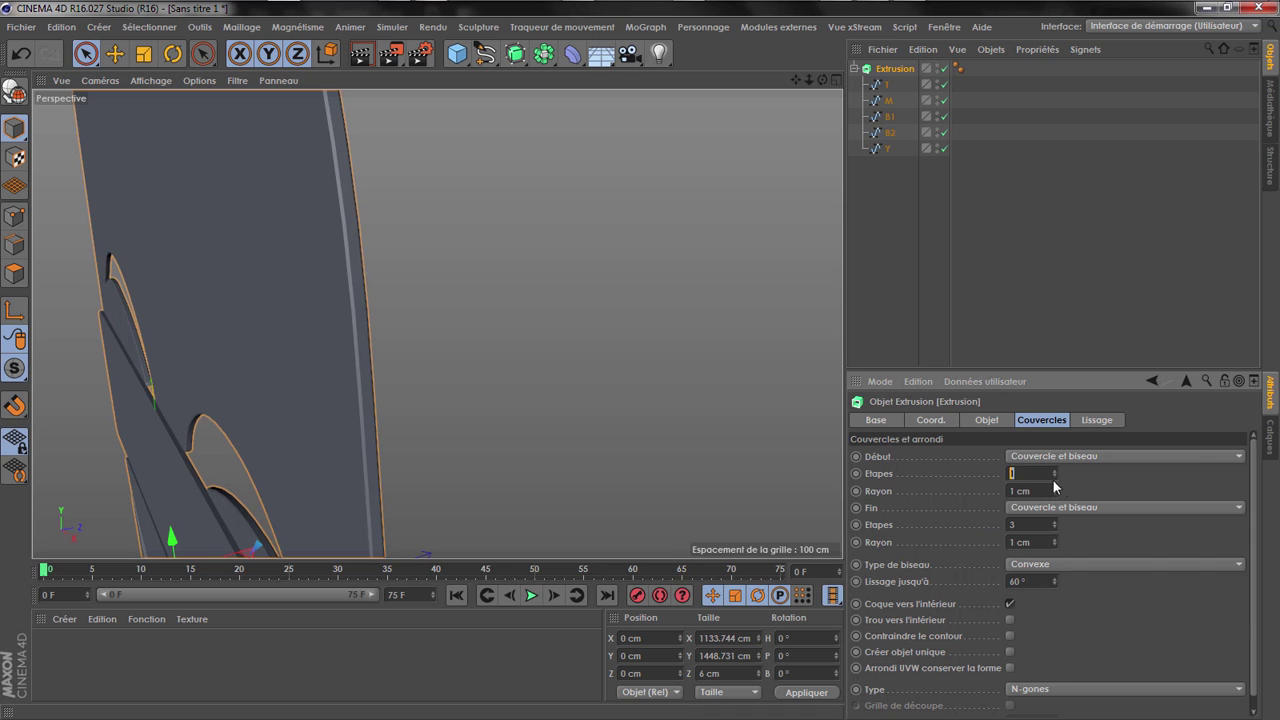
pyautogui.click(1079, 483)
pyautogui.scroll(2, 441, 314)
pyautogui.scroll(-1, 418, 317)
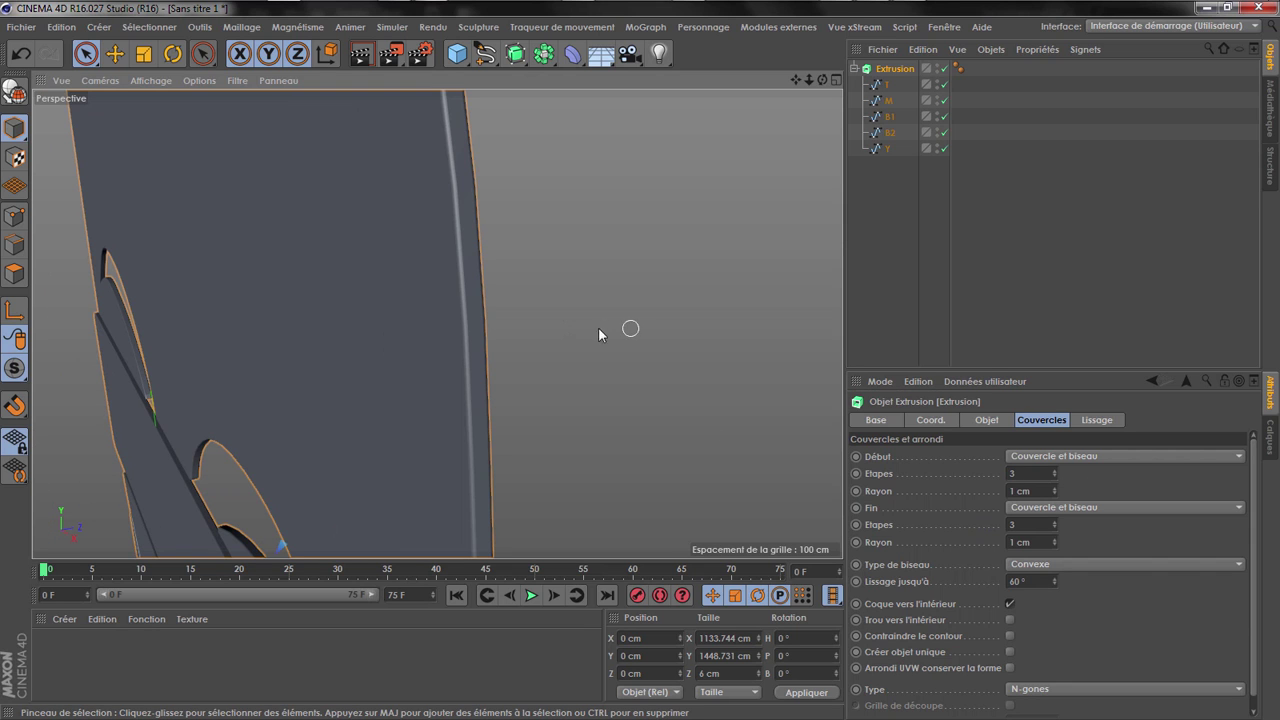
# Set the Extrusion object's Z movement to 2 cm
pyautogui.click(986, 420)
pyautogui.write('2')
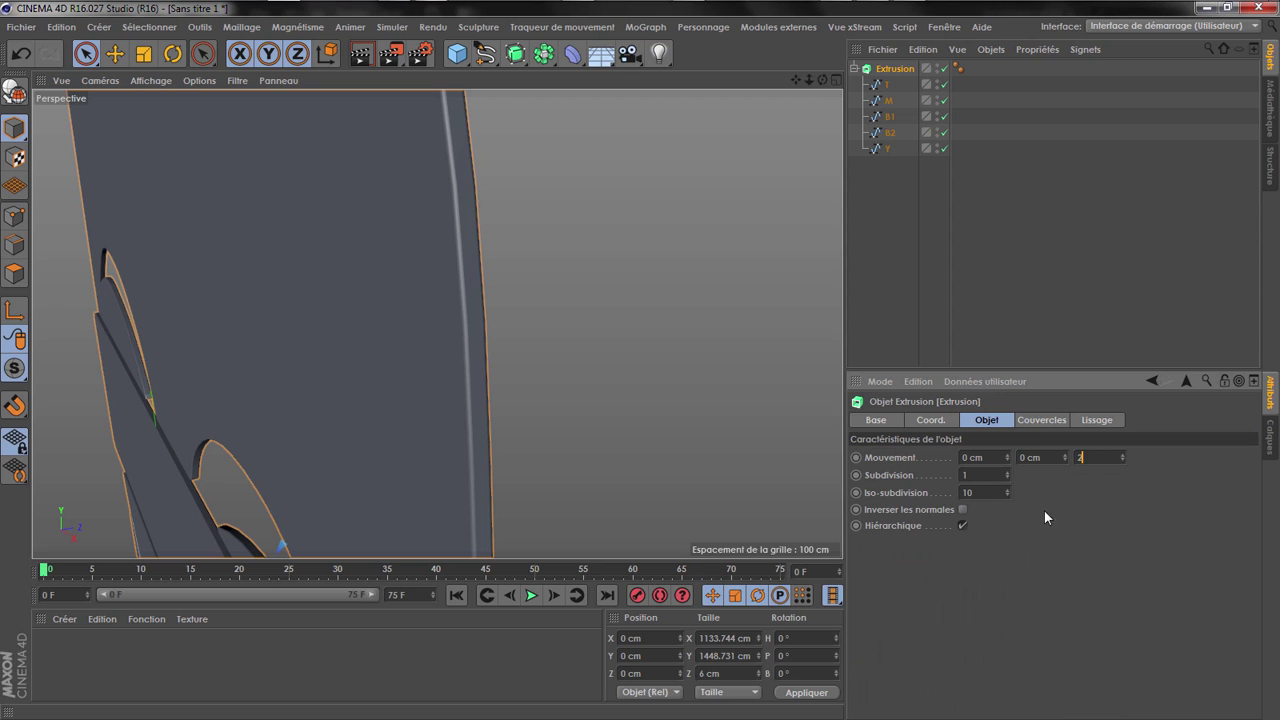
pyautogui.press('Return')
pyautogui.scroll(-2, 584, 218)
pyautogui.scroll(-5, 549, 176)
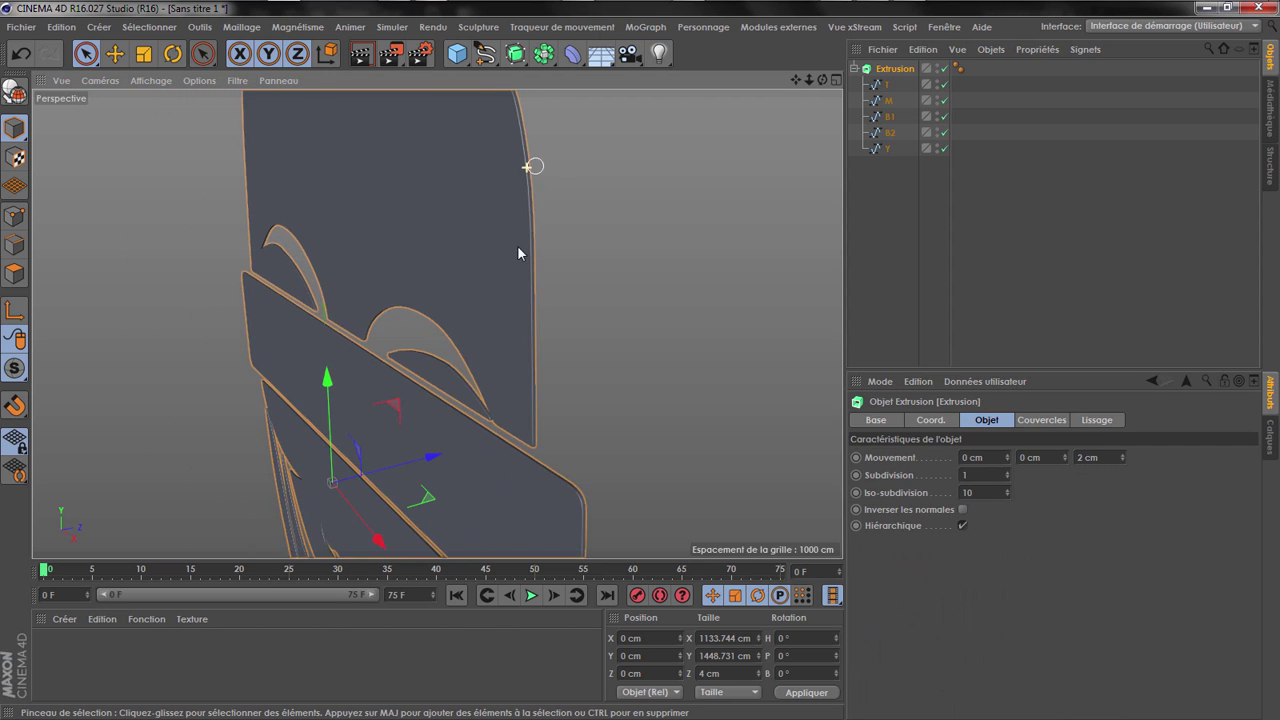
# Examine the bevelled logo and check which parts of the mask the B2 and Y splines form
pyautogui.moveTo(823, 86); pyautogui.dragTo(760, 154)
pyautogui.scroll(2, 553, 172)
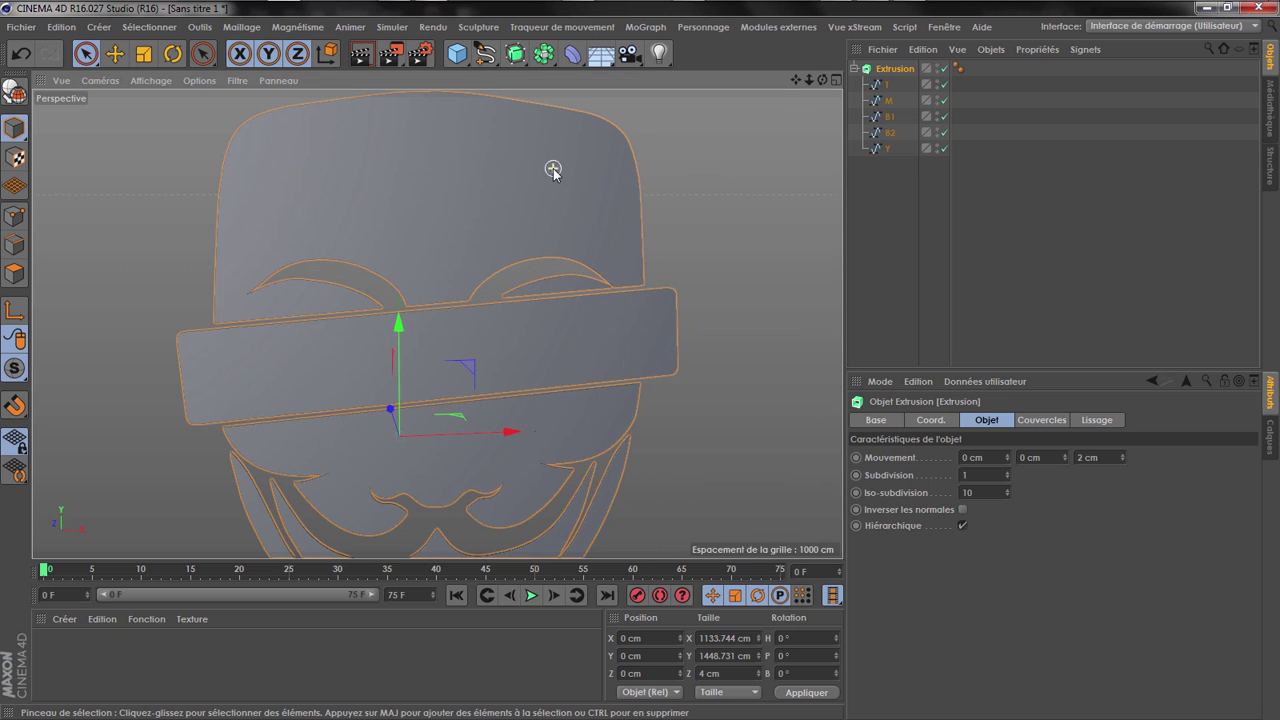
pyautogui.click(889, 116)
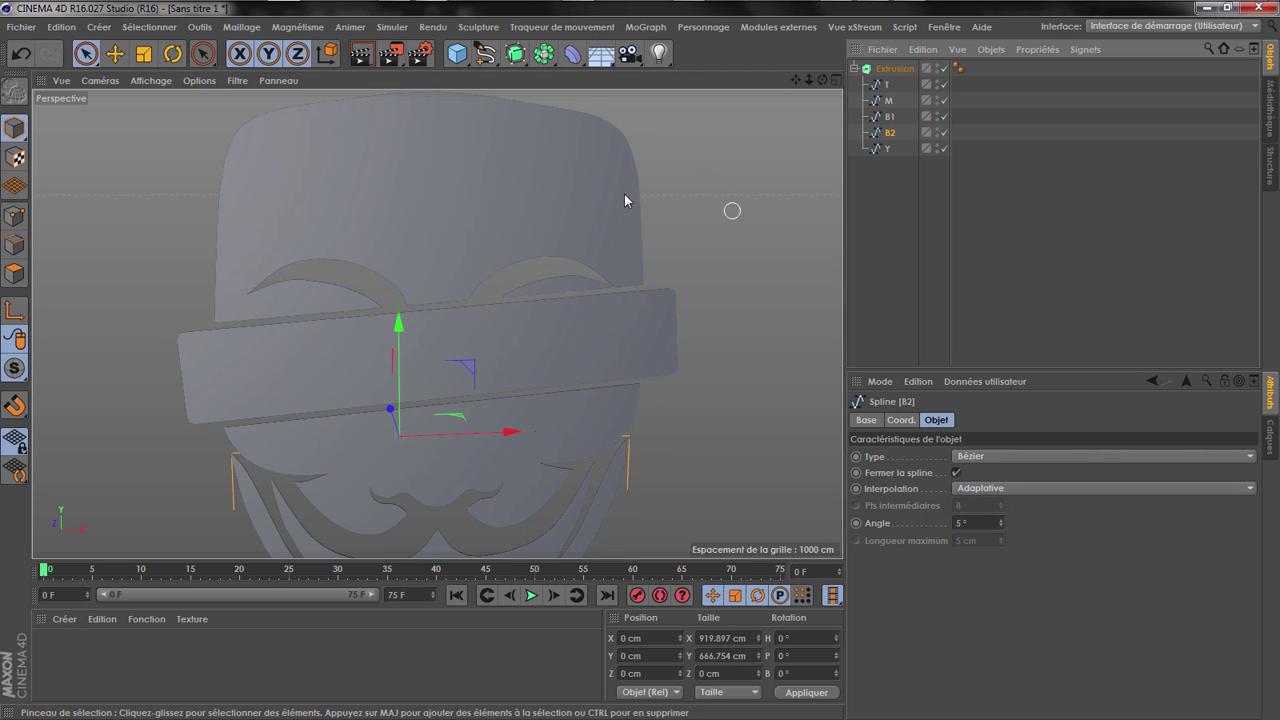
pyautogui.scroll(-3, 624, 194)
pyautogui.click(887, 149)
pyautogui.scroll(3, 566, 224)
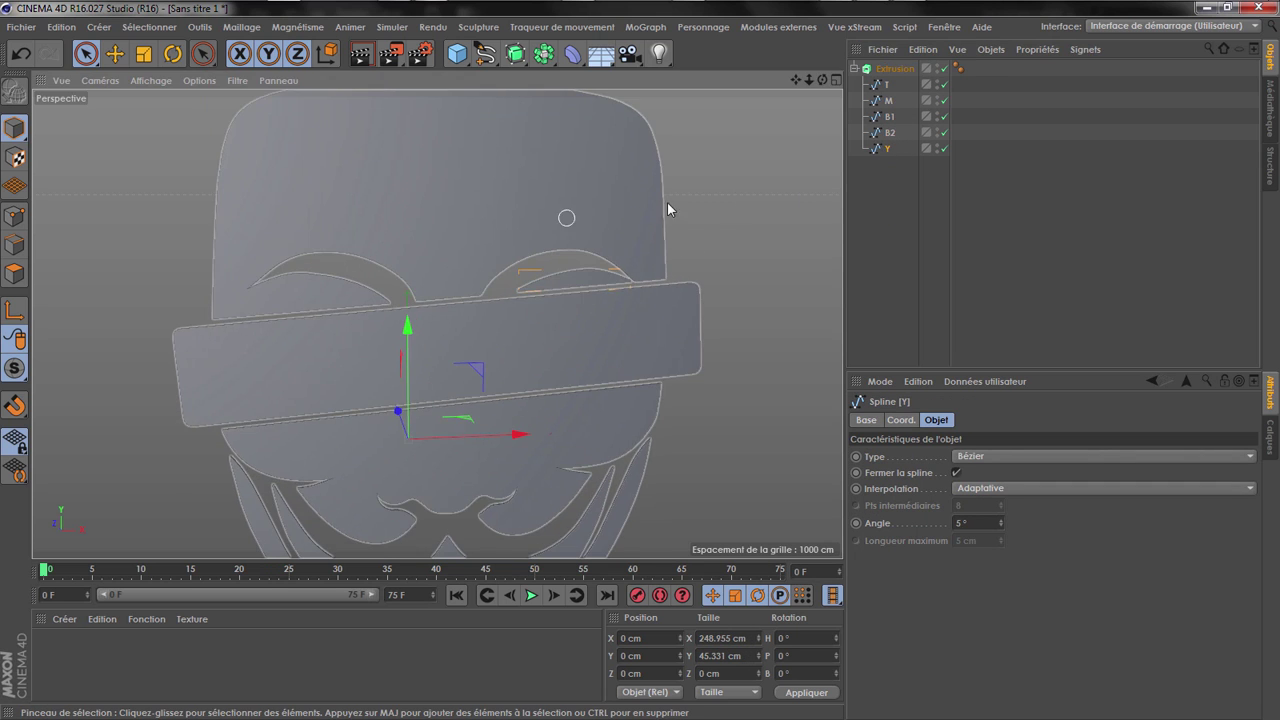
# Convert the Extrusion object to an editable hierarchy and expand it to reveal the separate extrusions
pyautogui.click(895, 68)
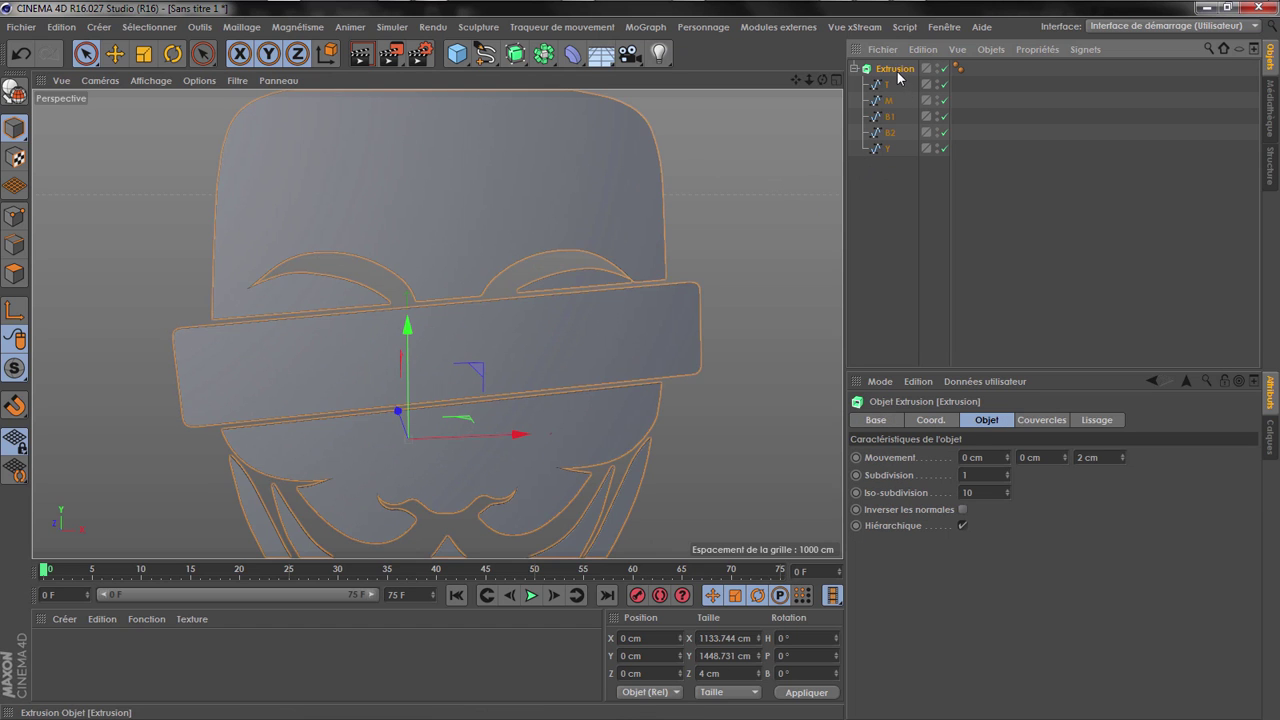
pyautogui.click(6, 95)
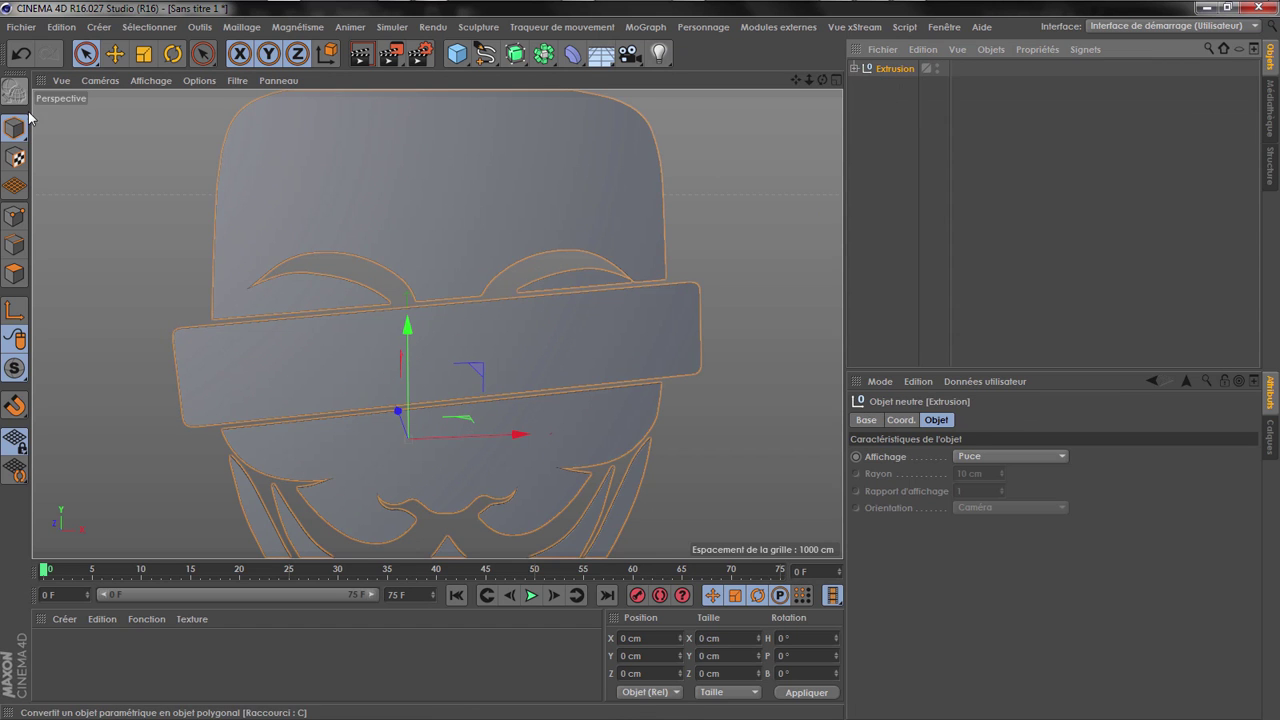
pyautogui.click(861, 84)
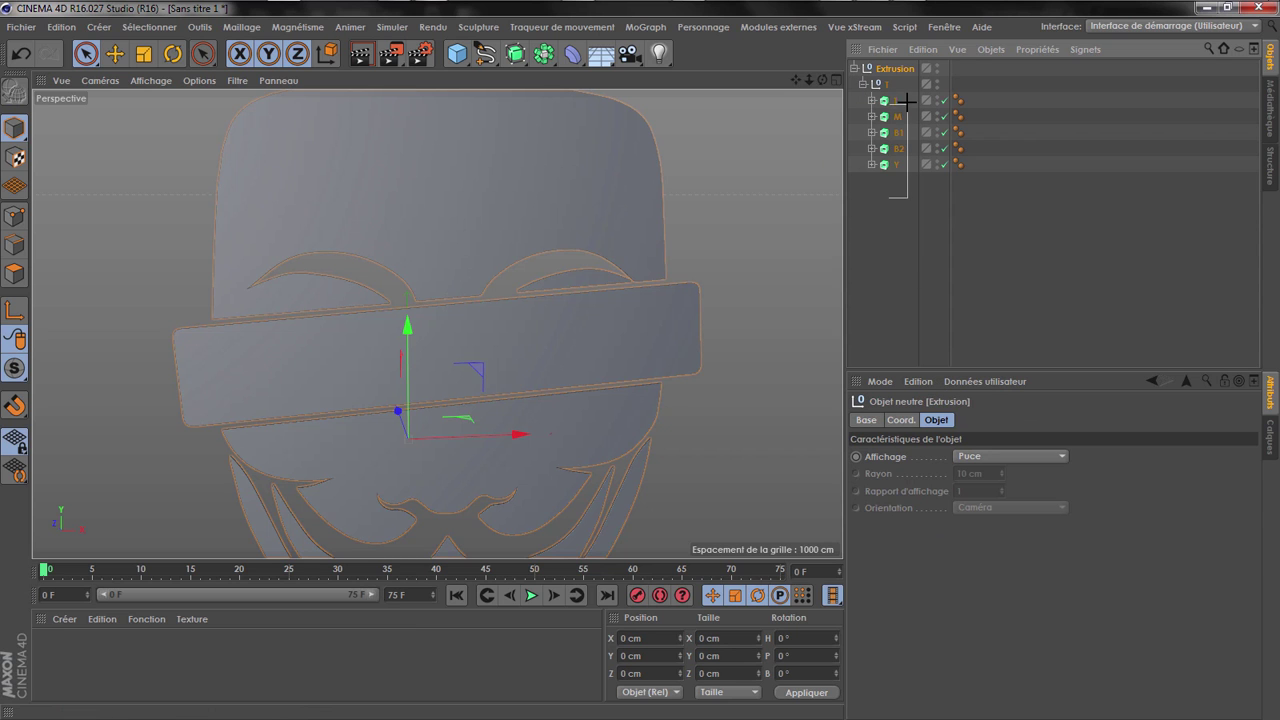
# Take the T, M, B1, B2 and Y extrusions out of the hierarchy and delete the leftover Extrusion null with its child
pyautogui.moveTo(903, 100); pyautogui.dragTo(899, 98)
pyautogui.click(886, 82)
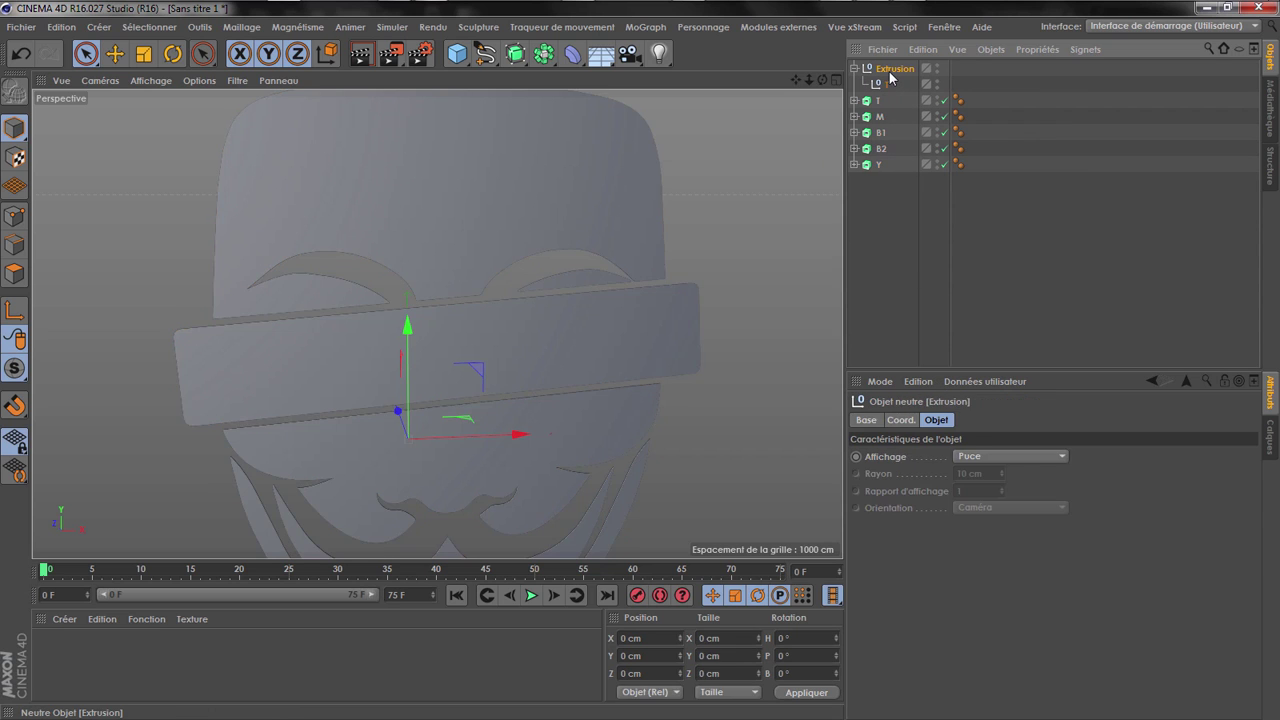
pyautogui.press('Delete')
# Select the separate extrusions one by one to check their parts, and inspect the logo from behind
pyautogui.moveTo(797, 81); pyautogui.dragTo(765, 80)
pyautogui.click(873, 72)
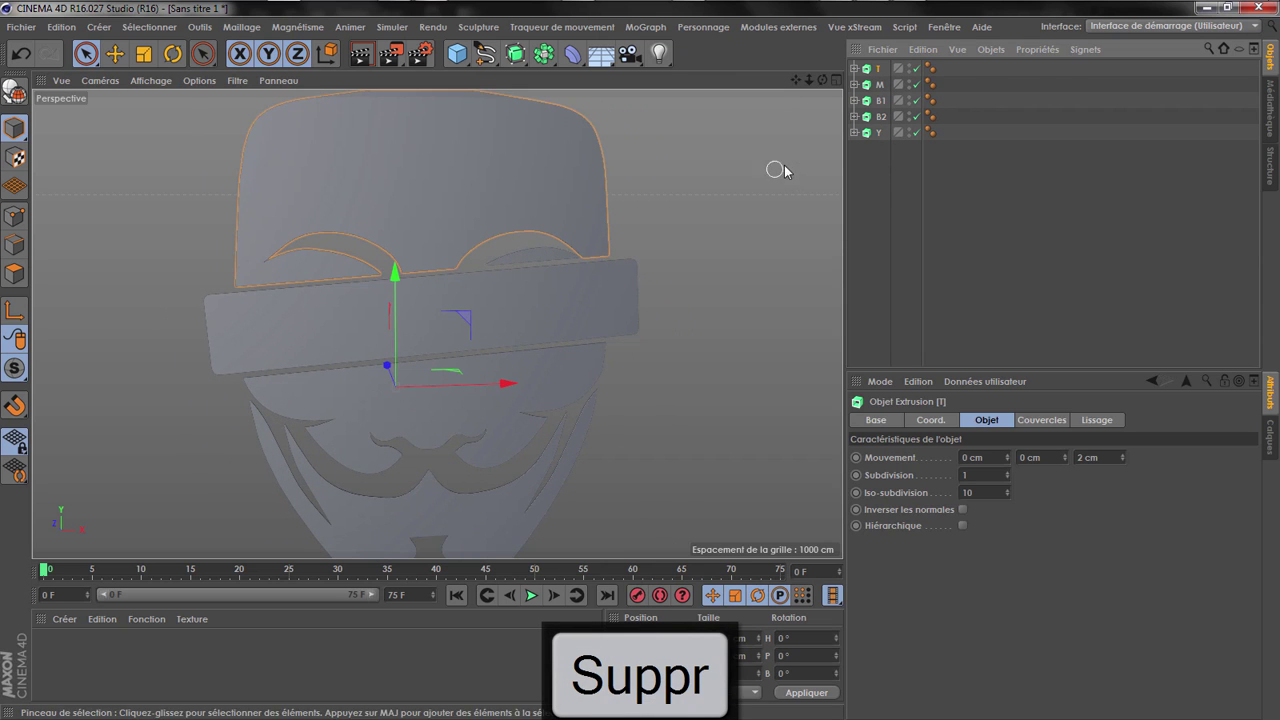
pyautogui.click(880, 84)
pyautogui.click(880, 100)
pyautogui.click(879, 132)
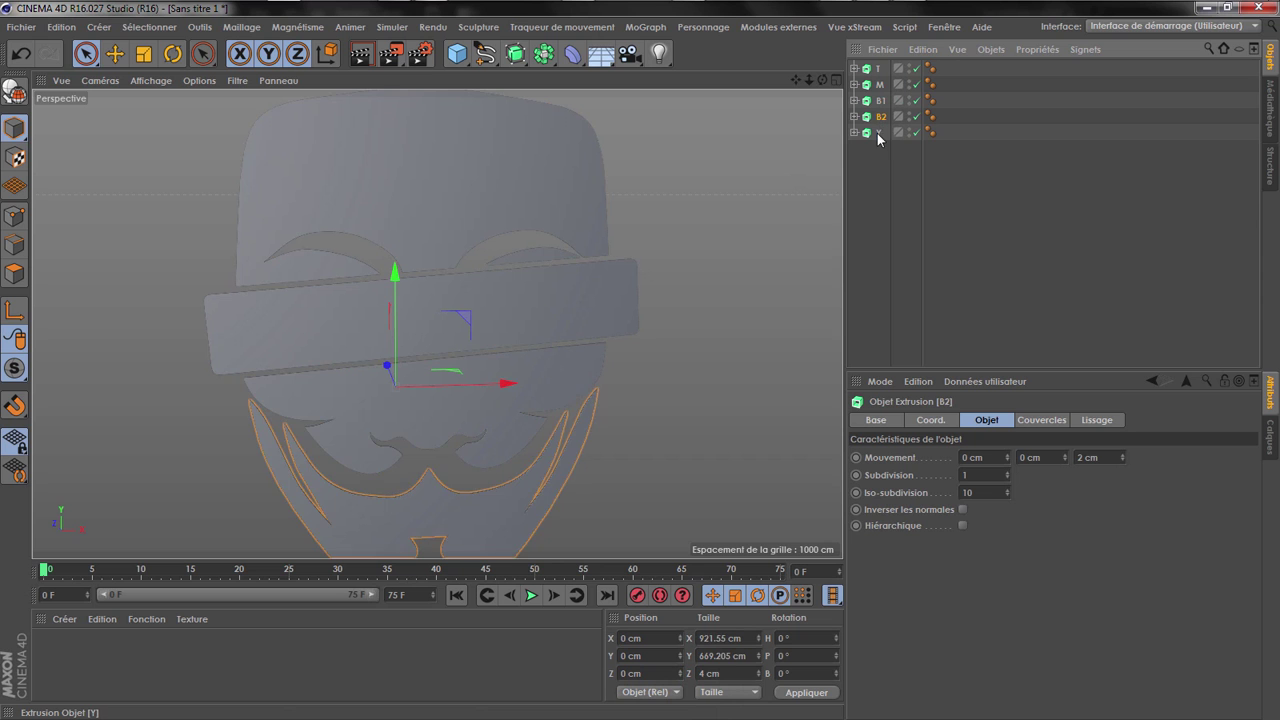
pyautogui.moveTo(823, 81); pyautogui.dragTo(880, 68)
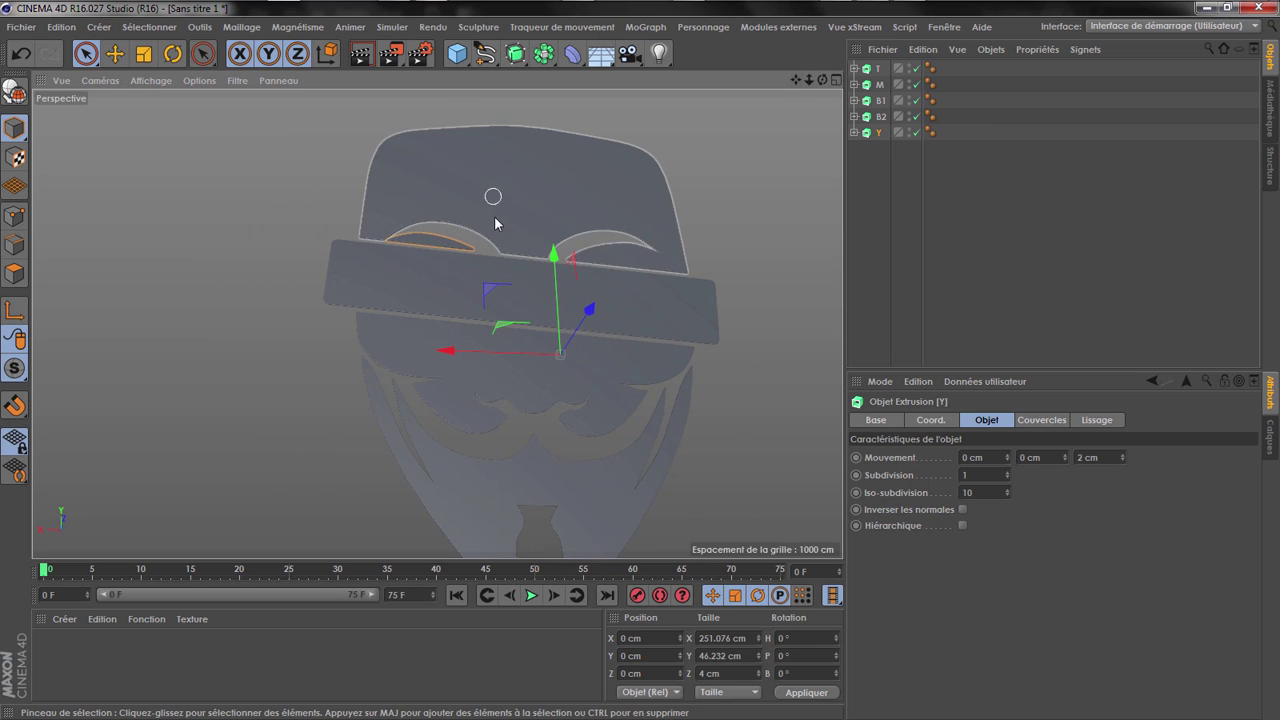
# Switch the viewport display to Ombrage de Gouraud (lignes) to show the mesh edges
pyautogui.click(143, 53)
pyautogui.click(150, 81)
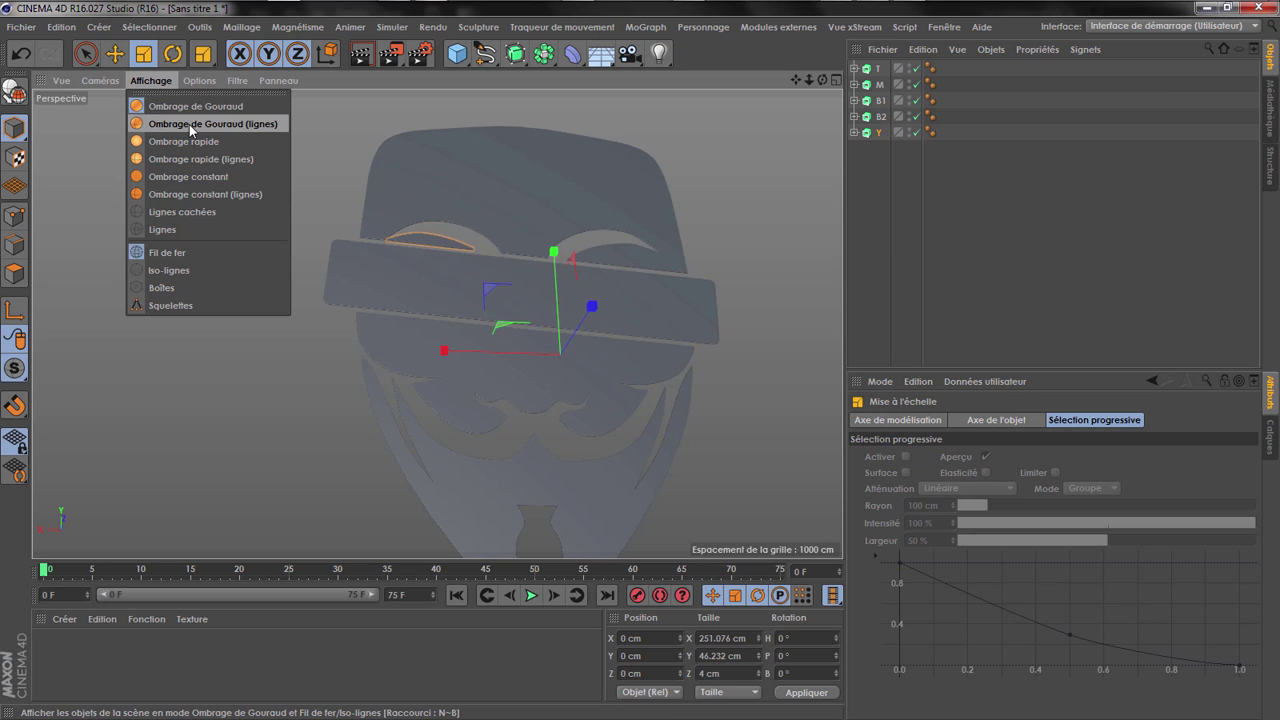
pyautogui.click(189, 124)
pyautogui.scroll(4, 537, 307)
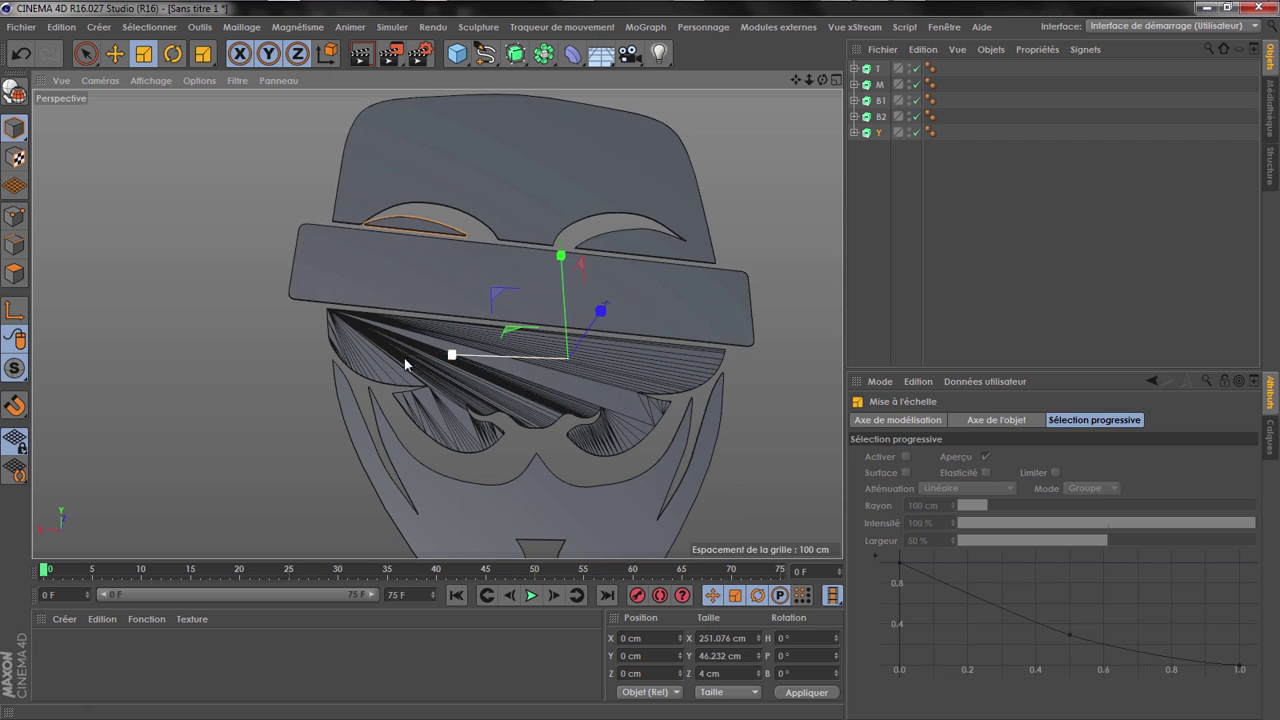
pyautogui.scroll(-1, 426, 168)
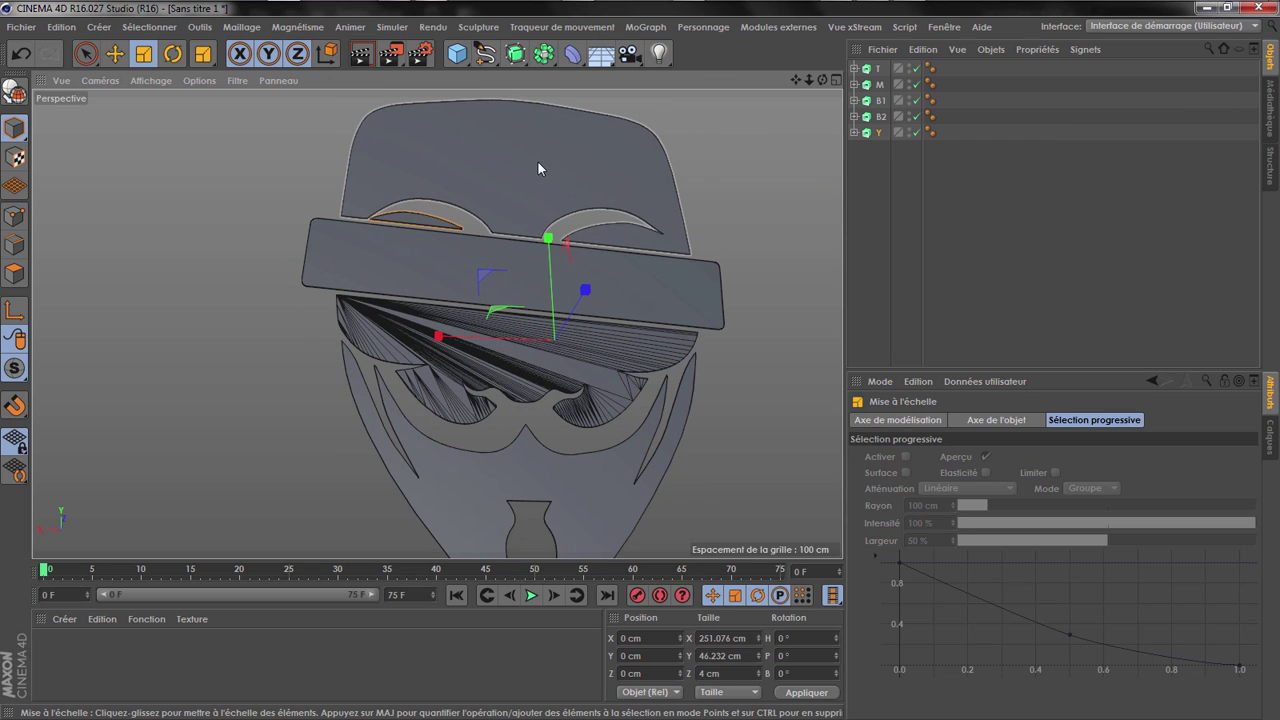
# Set the cap type of all five extrusions to Quadrangles and enable Grille de découpe with a width of 15 cm
pyautogui.moveTo(884, 194); pyautogui.dragTo(868, 62)
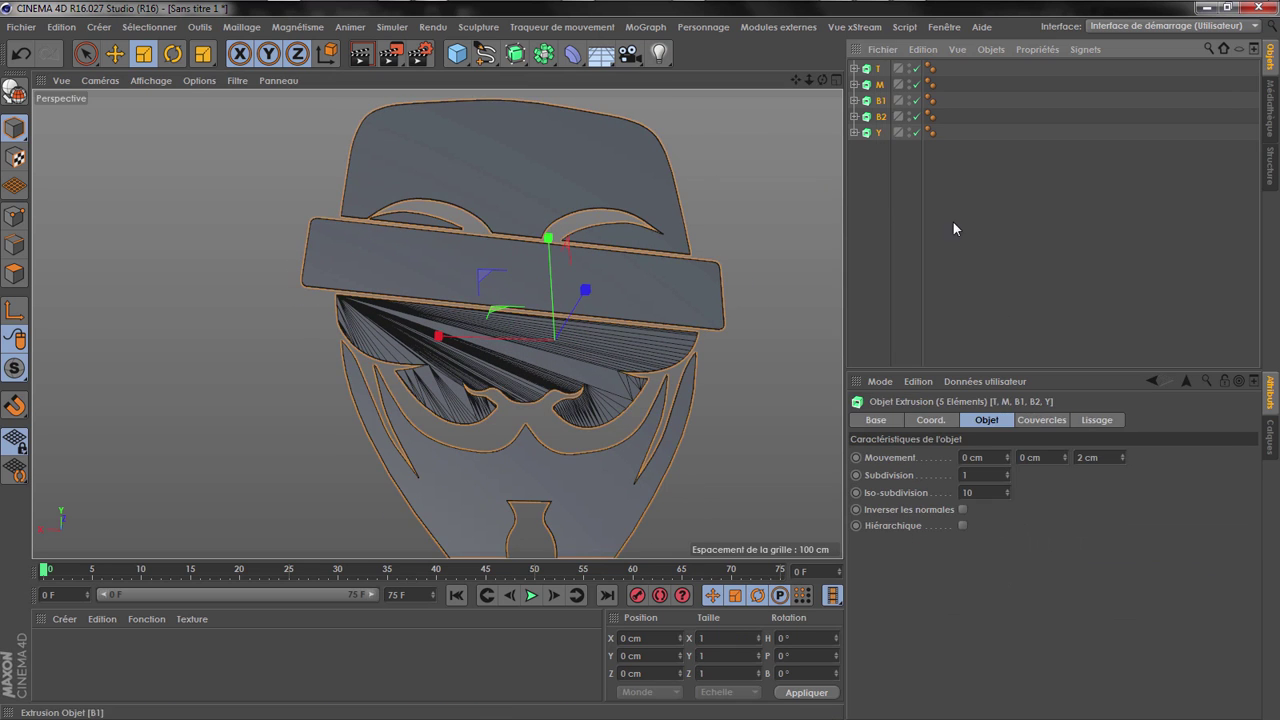
pyautogui.click(1042, 418)
pyautogui.scroll(-1, 1050, 600)
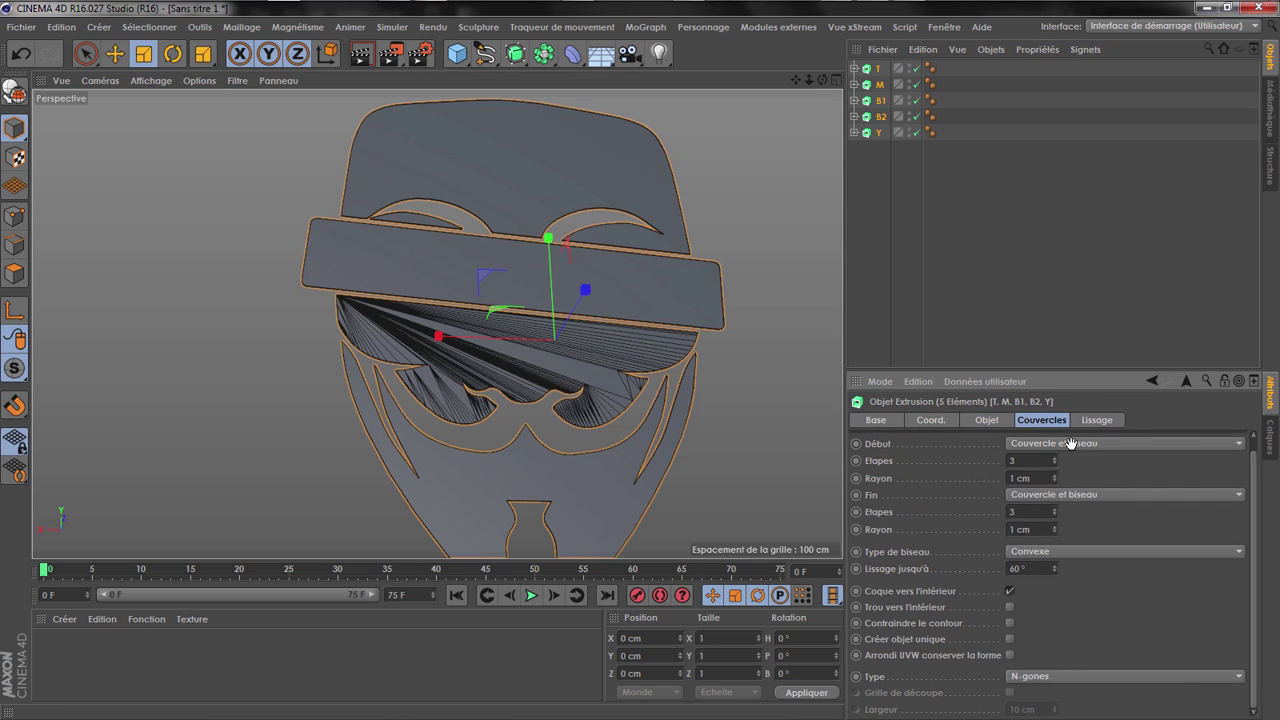
pyautogui.click(1052, 679)
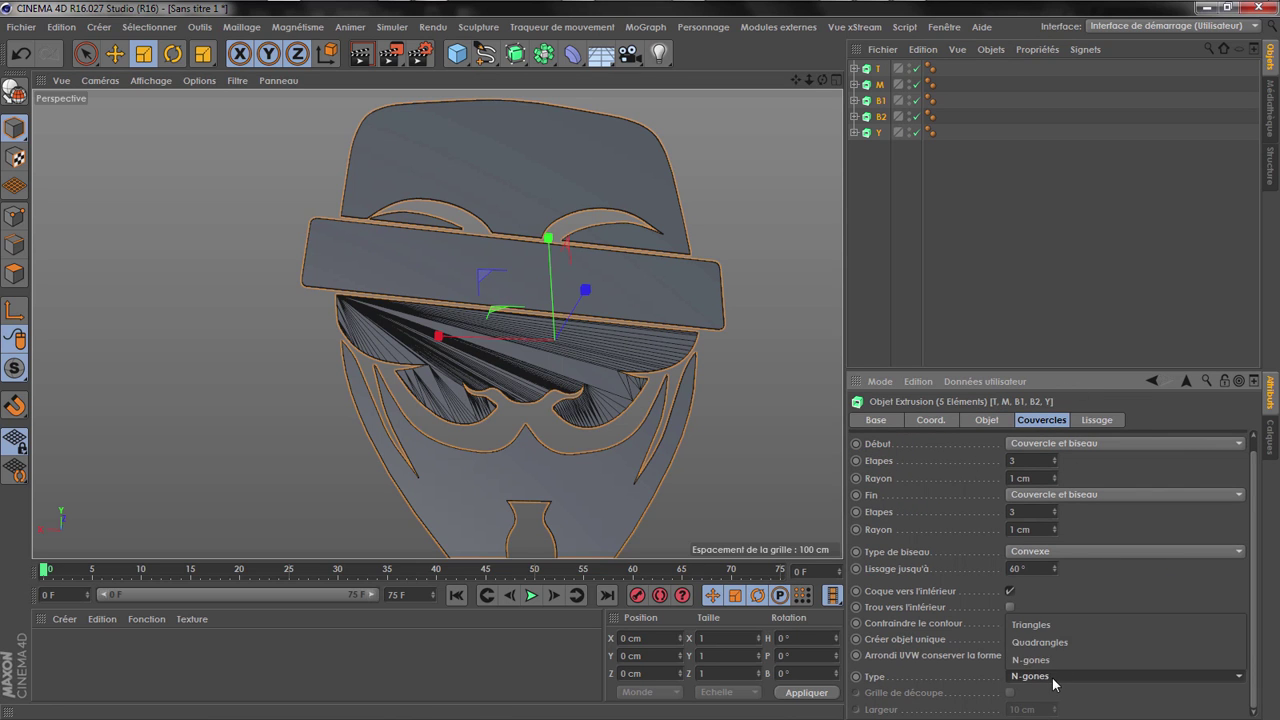
pyautogui.click(1050, 650)
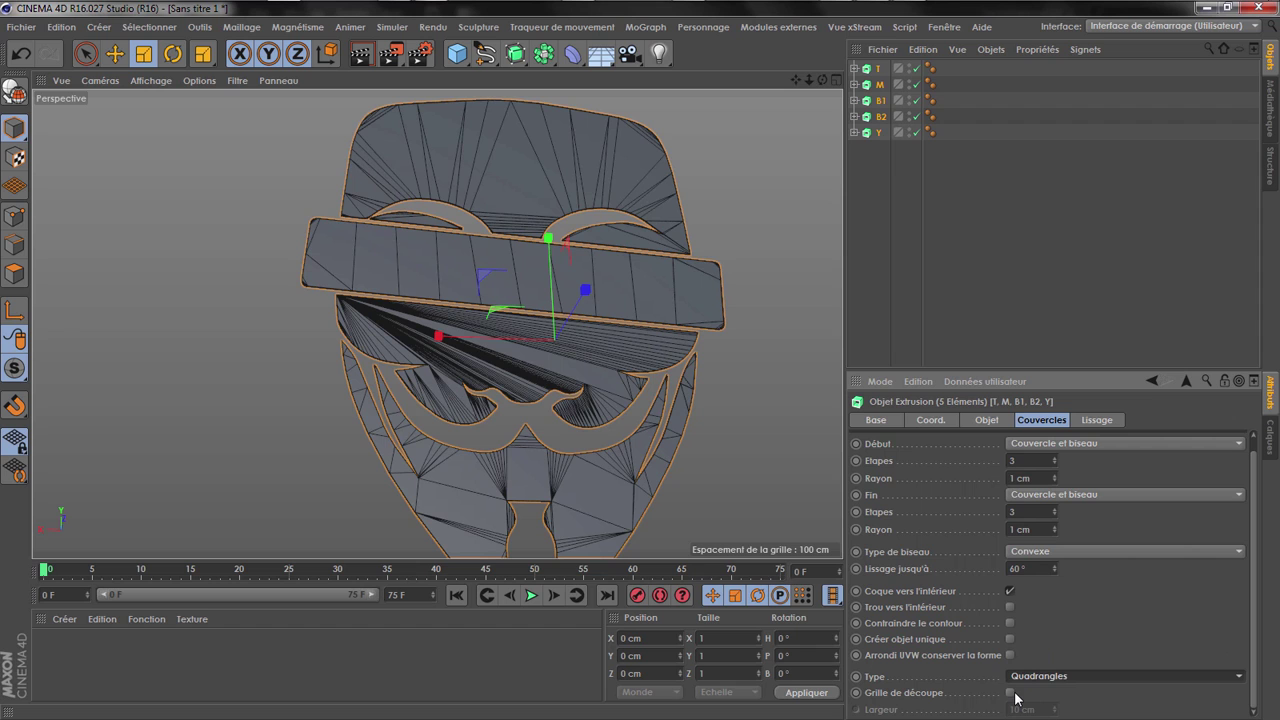
pyautogui.click(1010, 693)
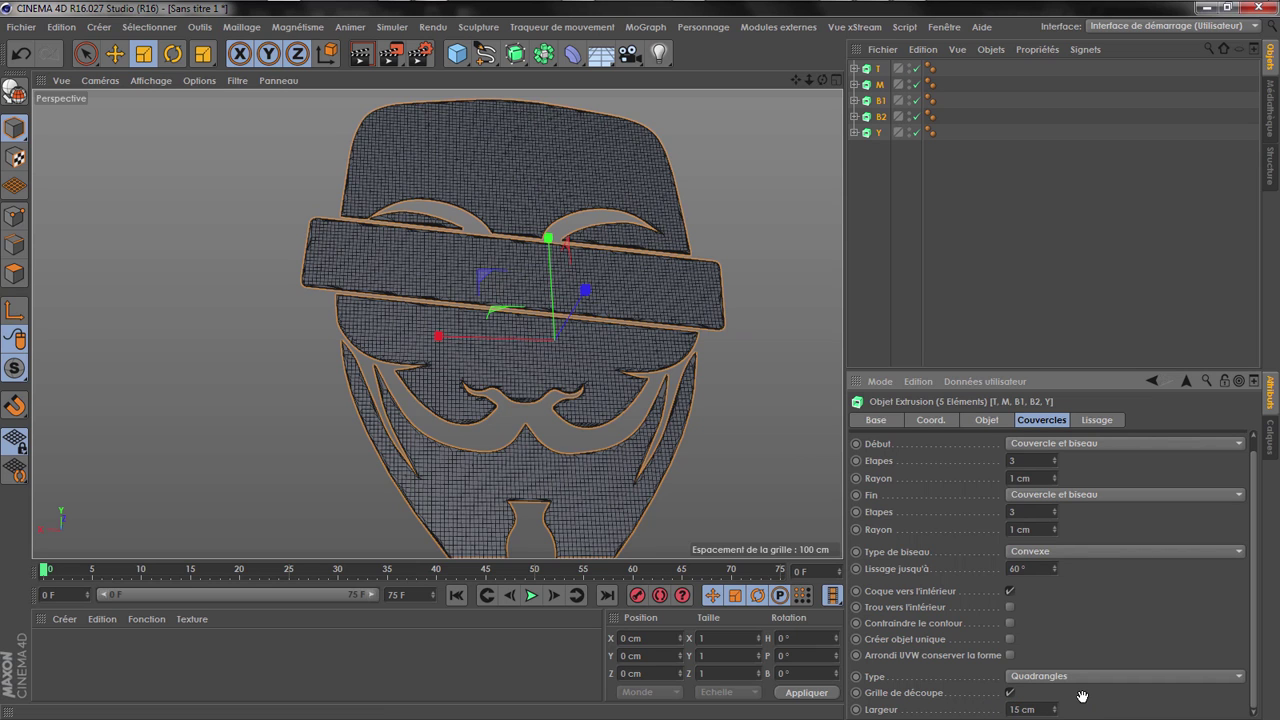
pyautogui.scroll(3, 565, 326)
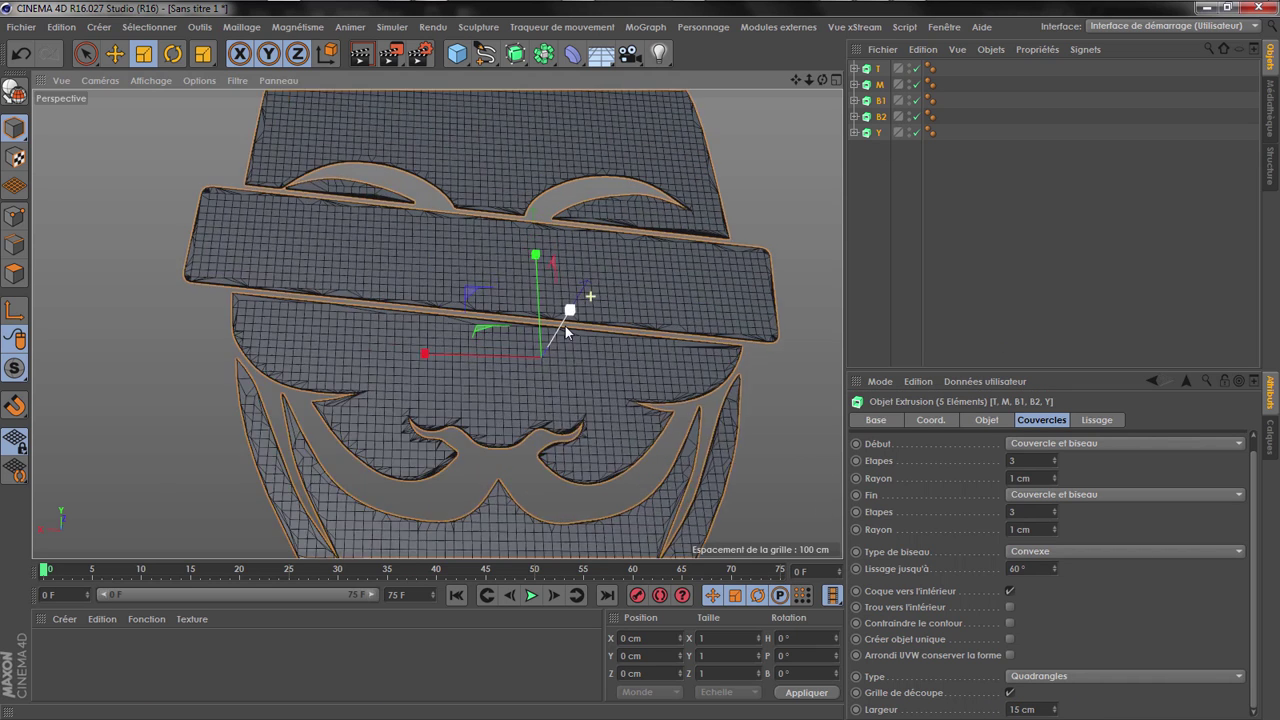
pyautogui.scroll(5, 565, 326)
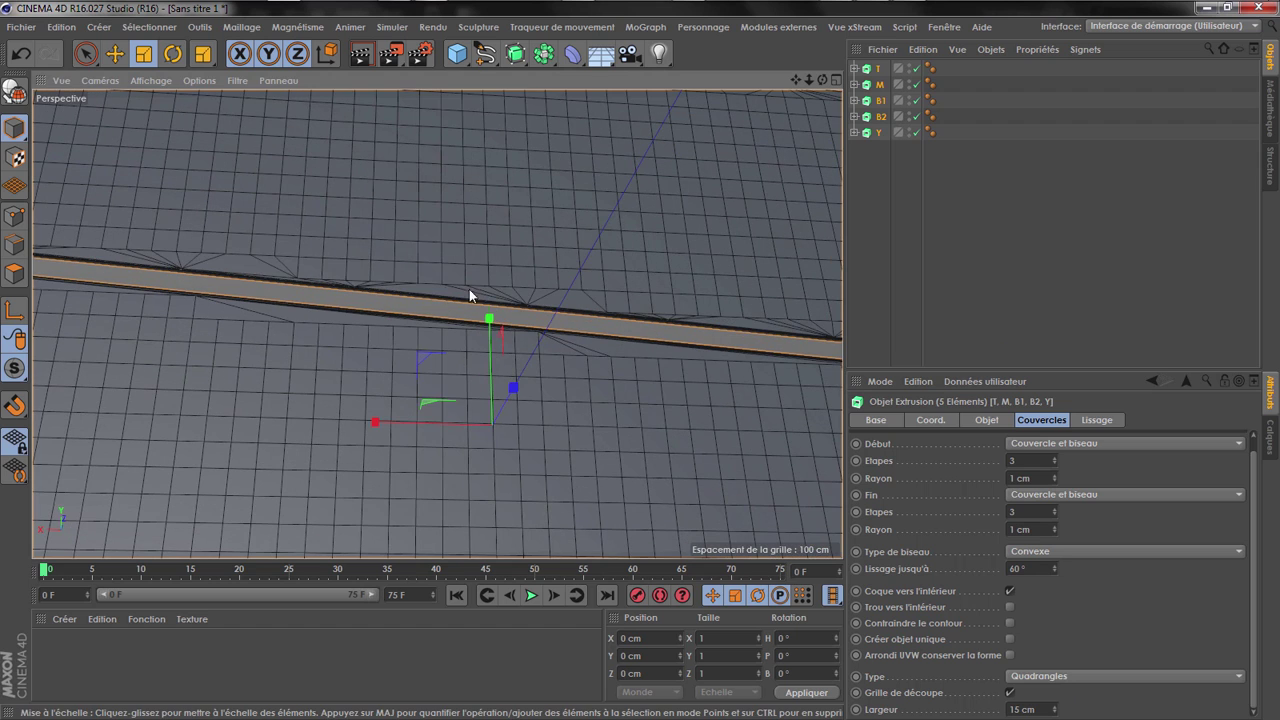
# Group the T, M, B1, B2 and Y extrusions together under one null object
pyautogui.click(854, 132)
pyautogui.click(854, 132)
pyautogui.rightClick(878, 137)
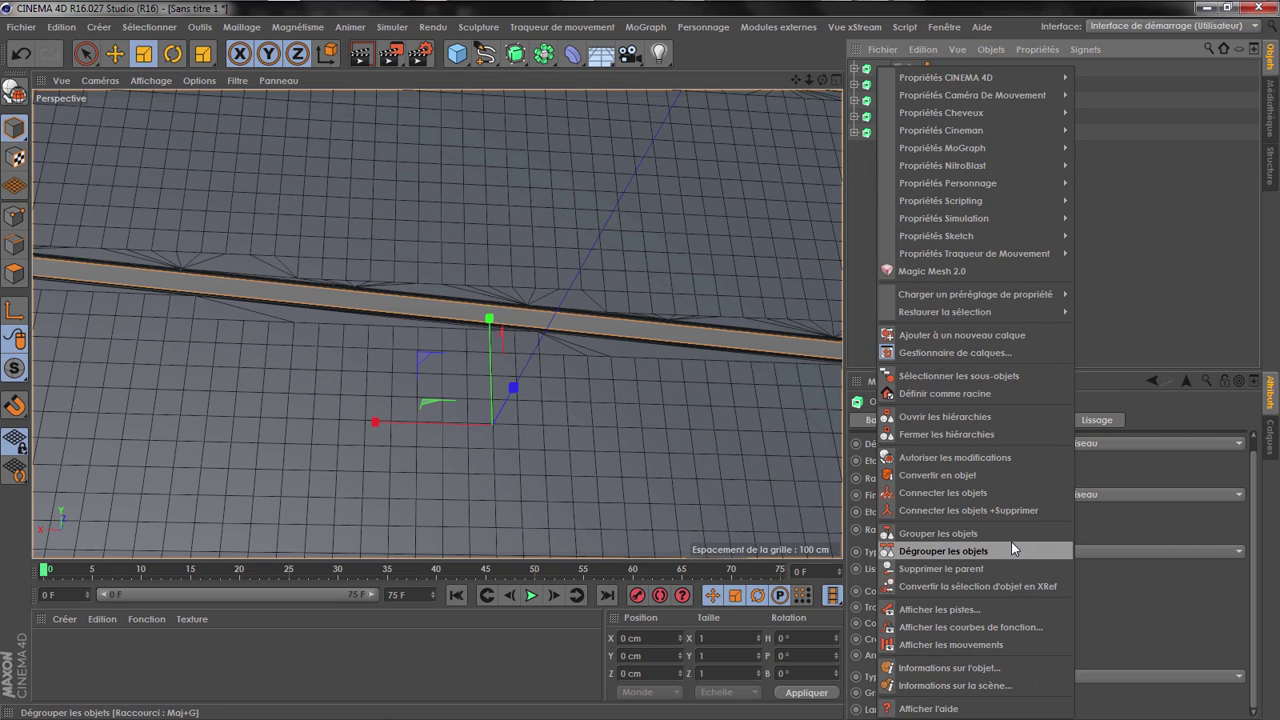
pyautogui.click(1011, 535)
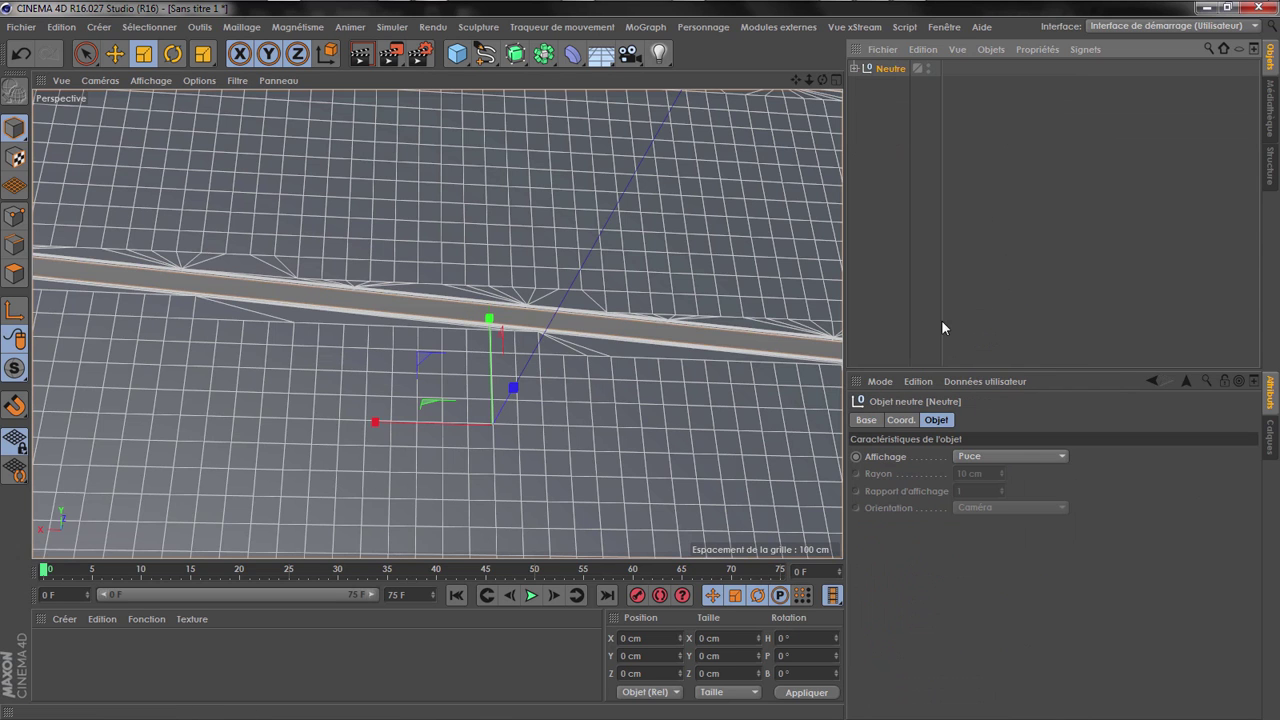
# Select the five splines inside the T, M, B1, B2 and Y extrusions and set their interpolation to Naturelle
pyautogui.click(855, 69)
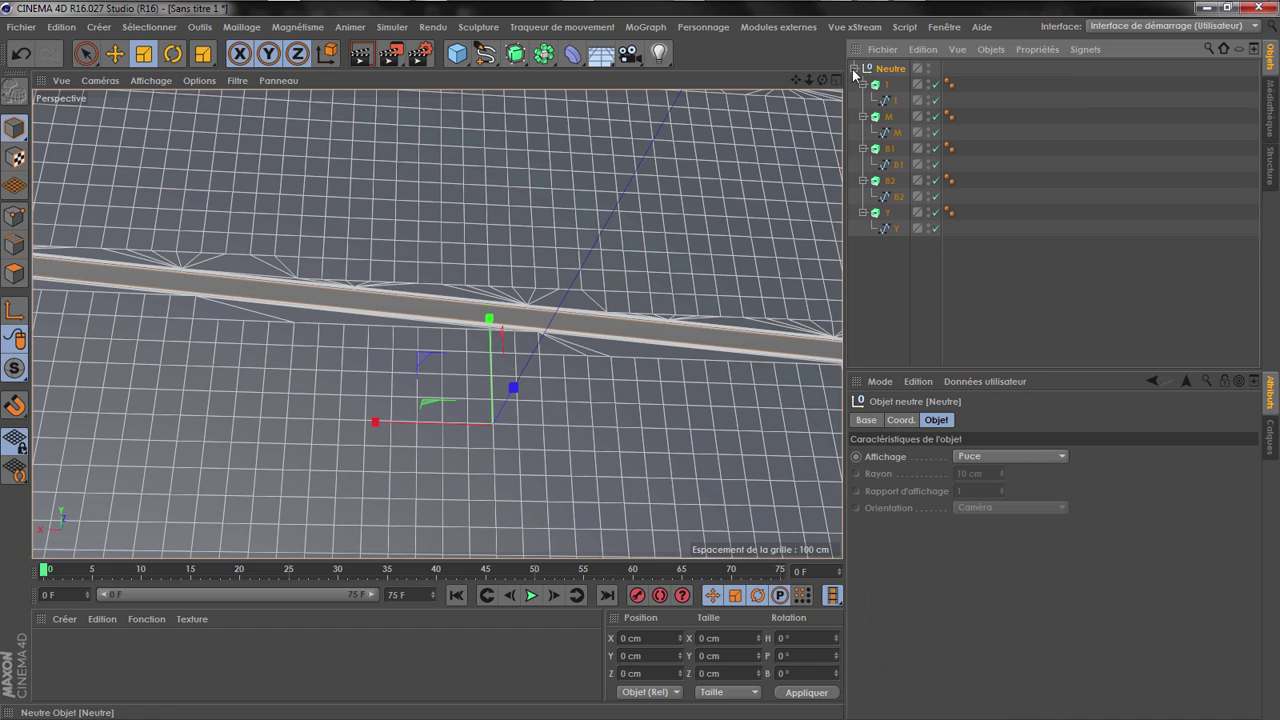
pyautogui.moveTo(901, 258); pyautogui.dragTo(897, 78)
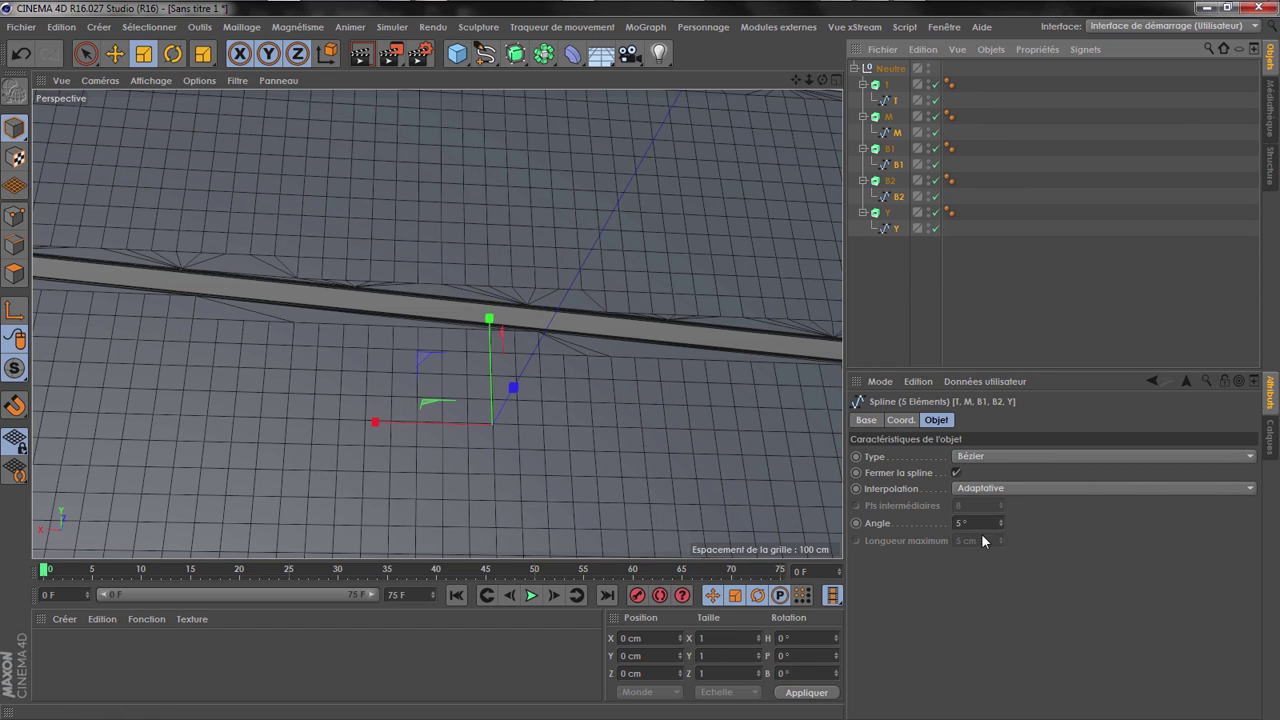
pyautogui.click(975, 489)
pyautogui.click(978, 524)
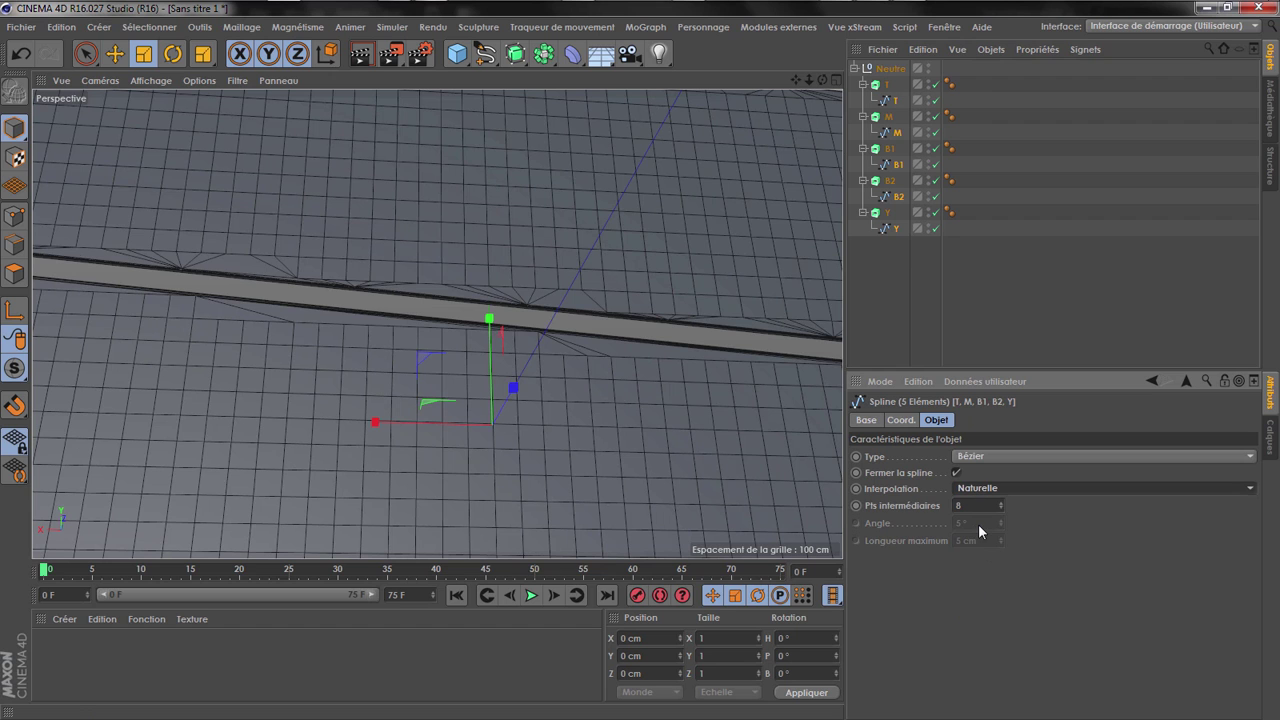
# Raise the intermediate points of the five splines to 27 and inspect the denser mesh along the logo's edges
pyautogui.click(1001, 503)
pyautogui.click(1001, 503)
pyautogui.click(1001, 503)
pyautogui.click(1001, 503)
pyautogui.click(1001, 503)
pyautogui.click(1001, 503)
pyautogui.click(1001, 503)
pyautogui.click(1001, 503)
pyautogui.moveTo(1001, 503); pyautogui.dragTo(1001, 487)
pyautogui.scroll(-8, 565, 299)
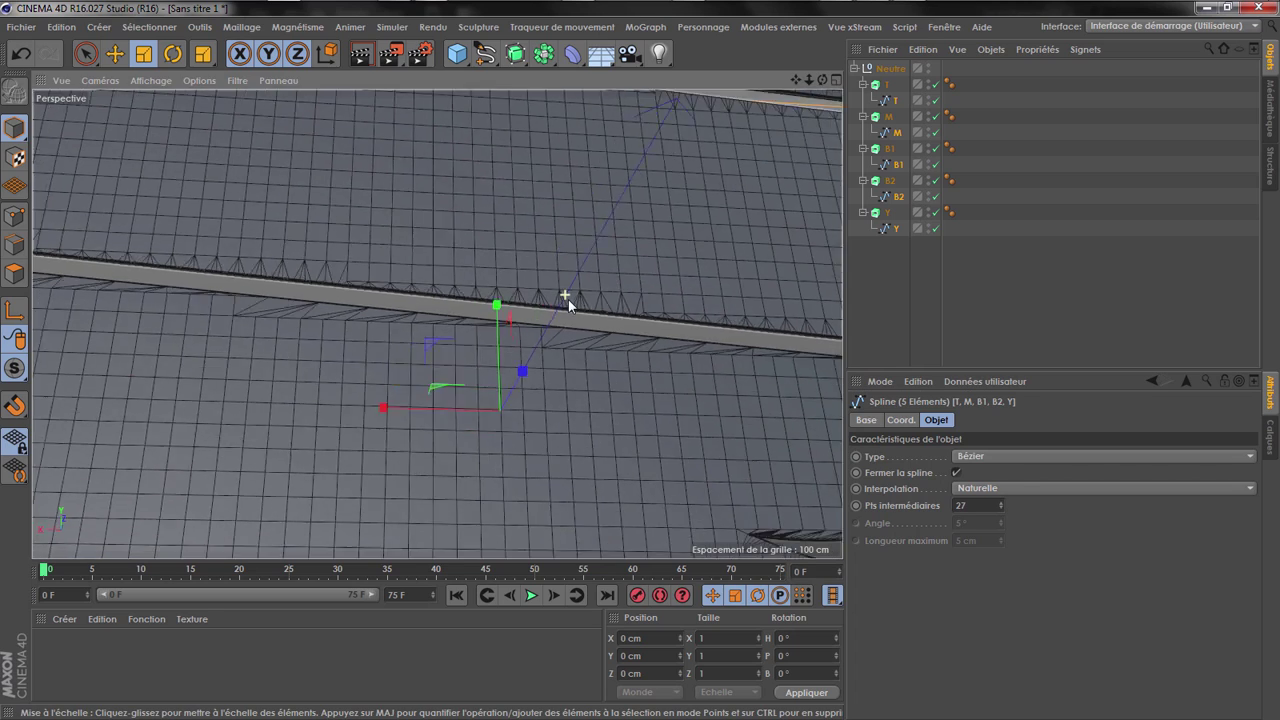
pyautogui.scroll(-2, 619, 309)
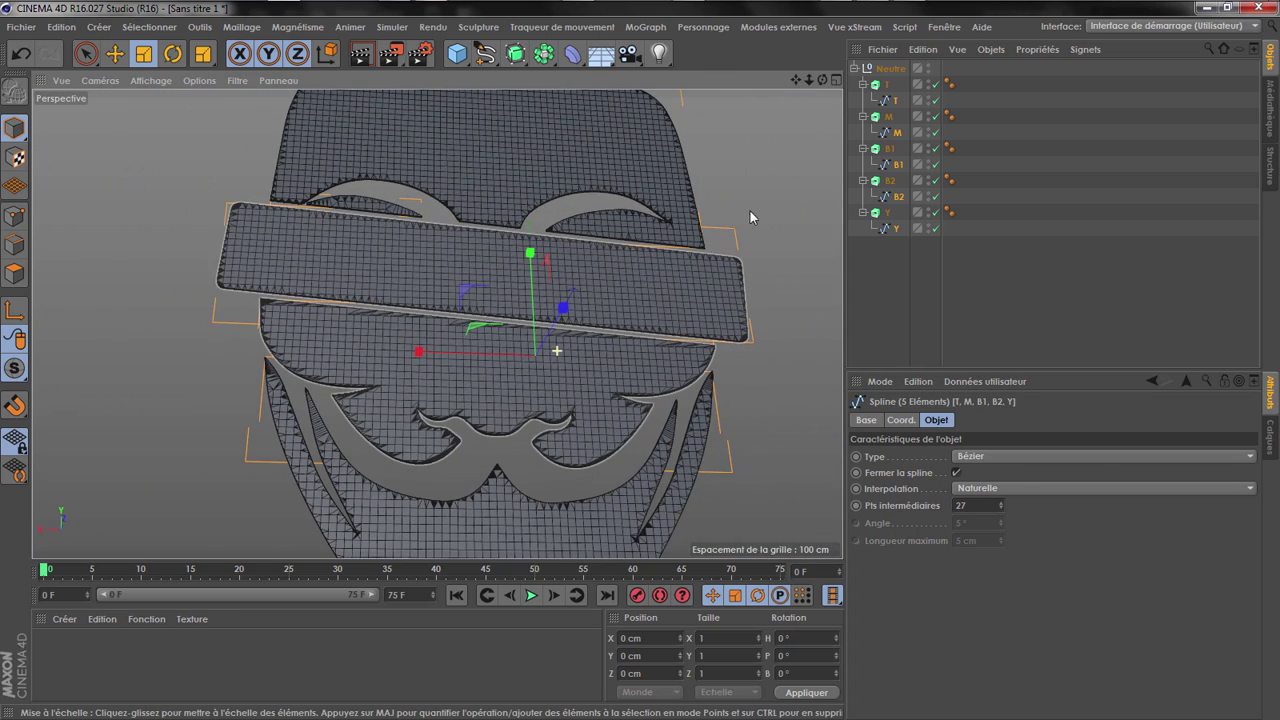
pyautogui.moveTo(822, 80); pyautogui.dragTo(320, 80)
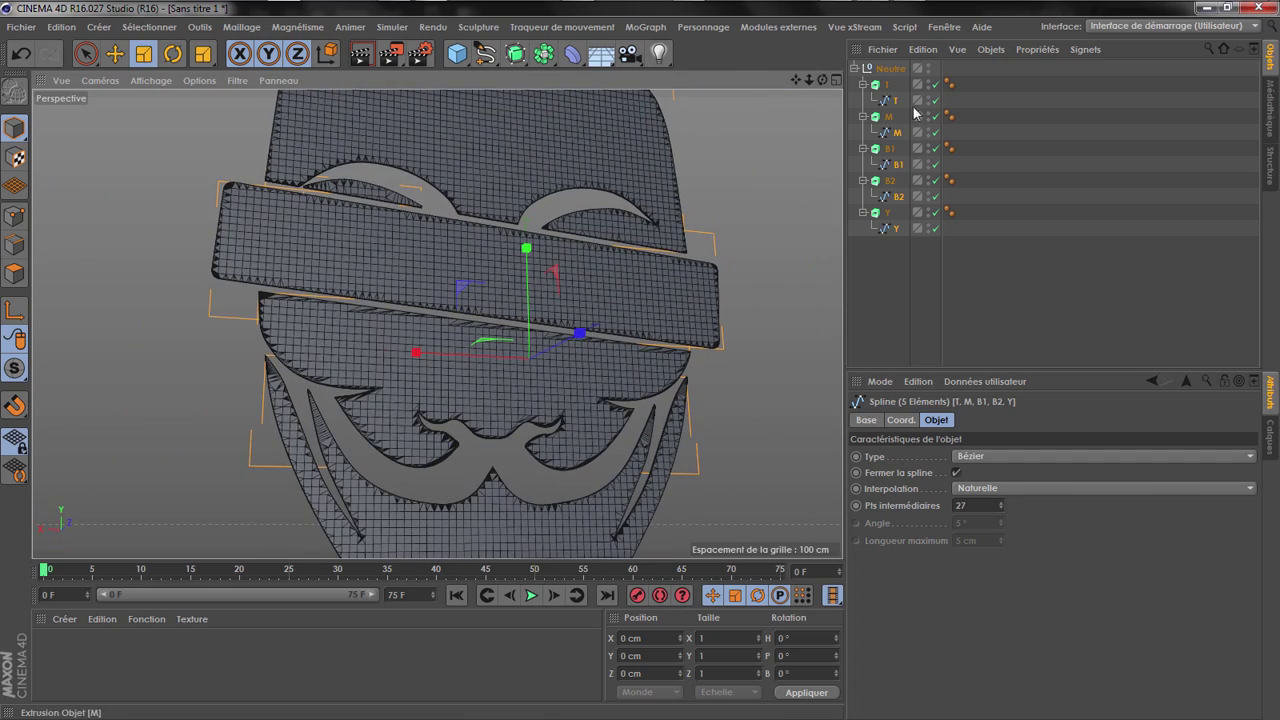
# Collapse the hierarchies of the five extrusions inside the null, clear the selection and view the whole mask
pyautogui.keyDown('ctrl'); pyautogui.click(855, 72); pyautogui.keyUp('ctrl')
pyautogui.click(855, 72)
pyautogui.click(853, 134)
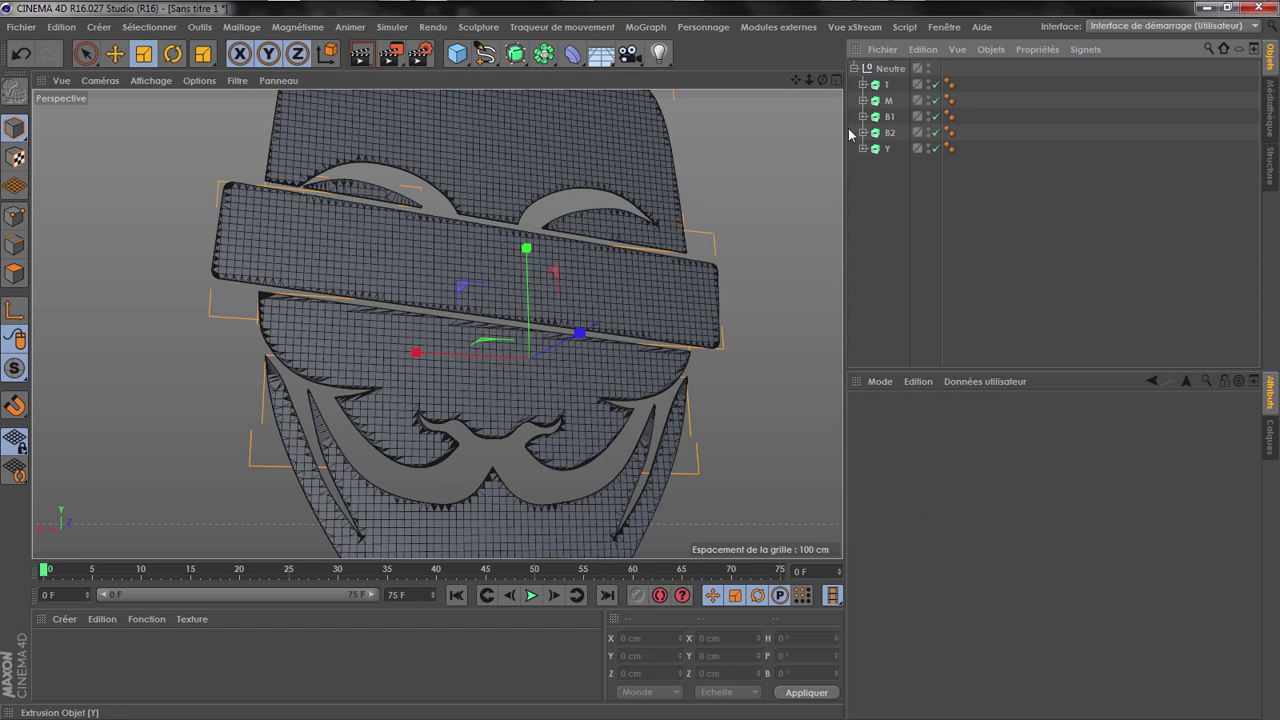
pyautogui.moveTo(807, 80); pyautogui.dragTo(690, 84)
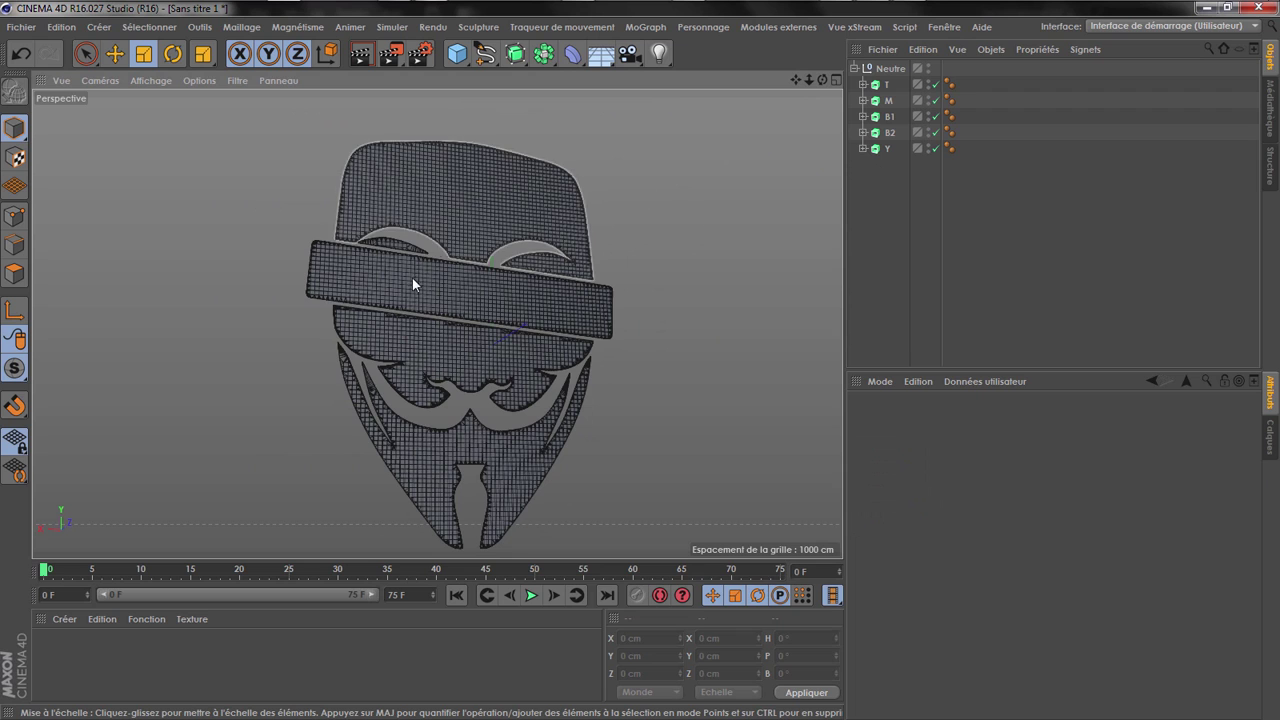
pyautogui.scroll(-2, 412, 278)
pyautogui.scroll(4, 555, 174)
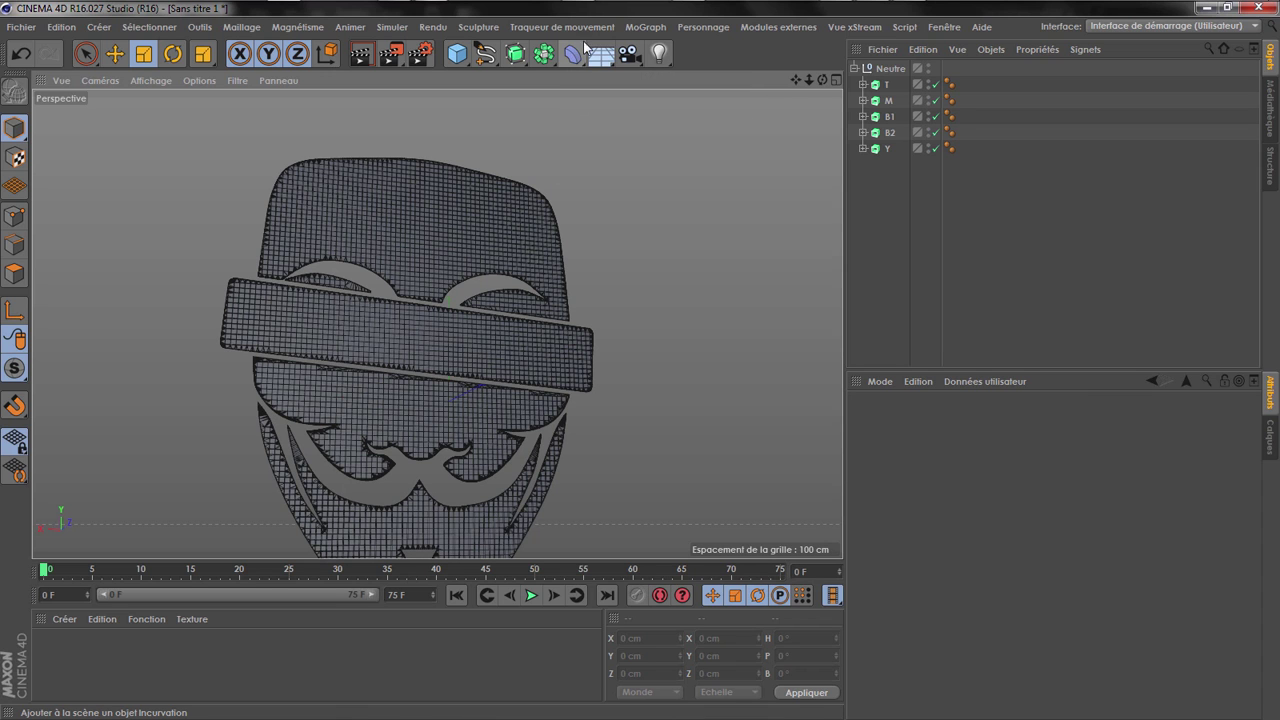
# Add an Incurvation deformer, group the T extrusion under its own null and place the deformer in that null above T
pyautogui.click(572, 53)
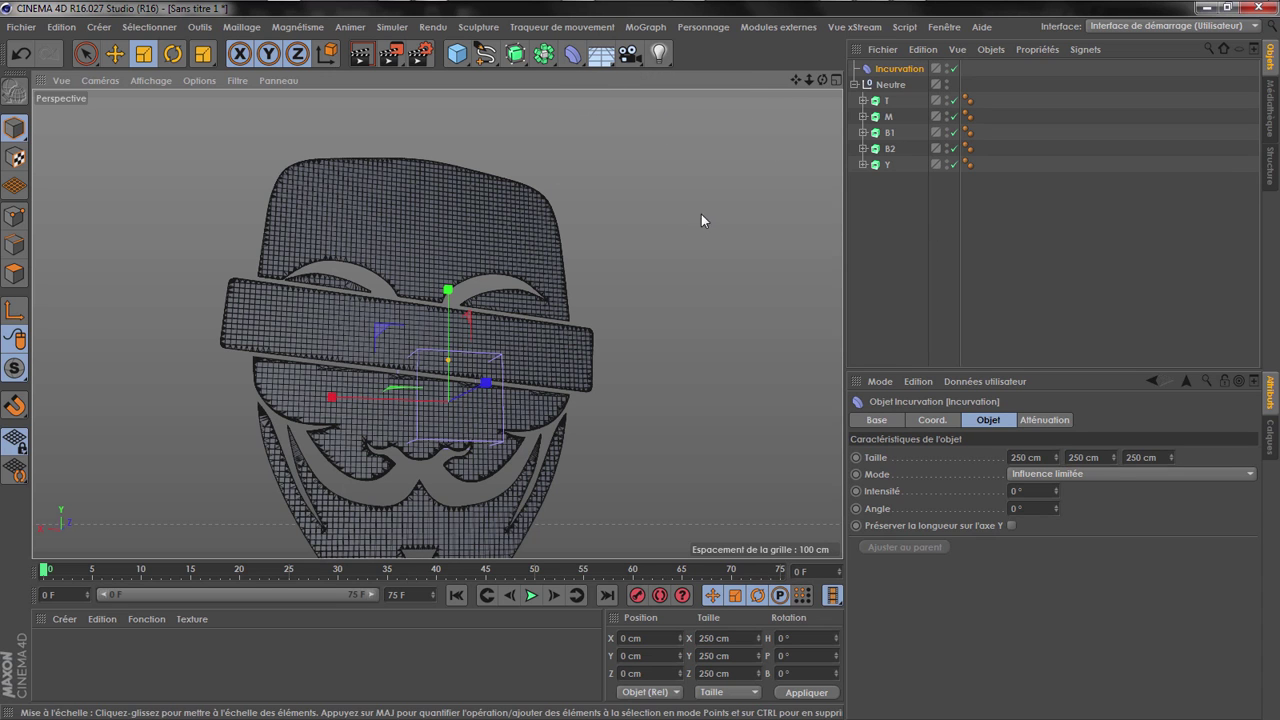
pyautogui.moveTo(822, 79); pyautogui.dragTo(850, 45)
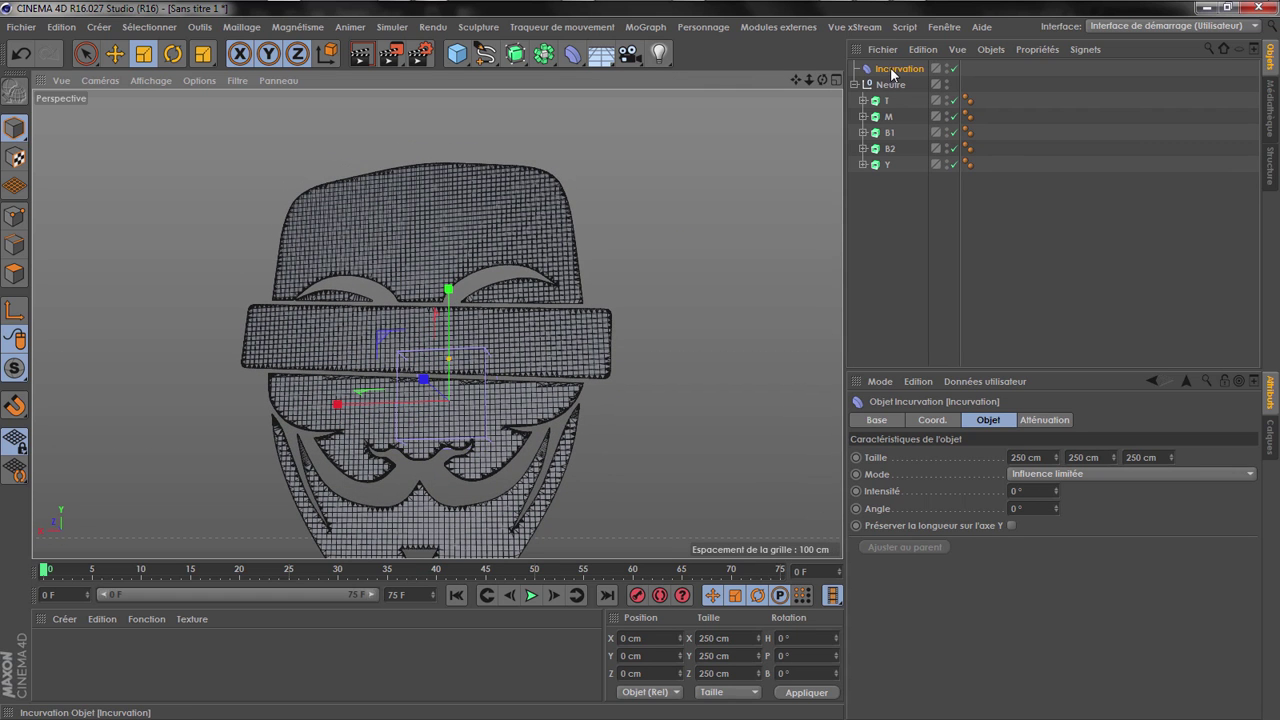
pyautogui.click(887, 101)
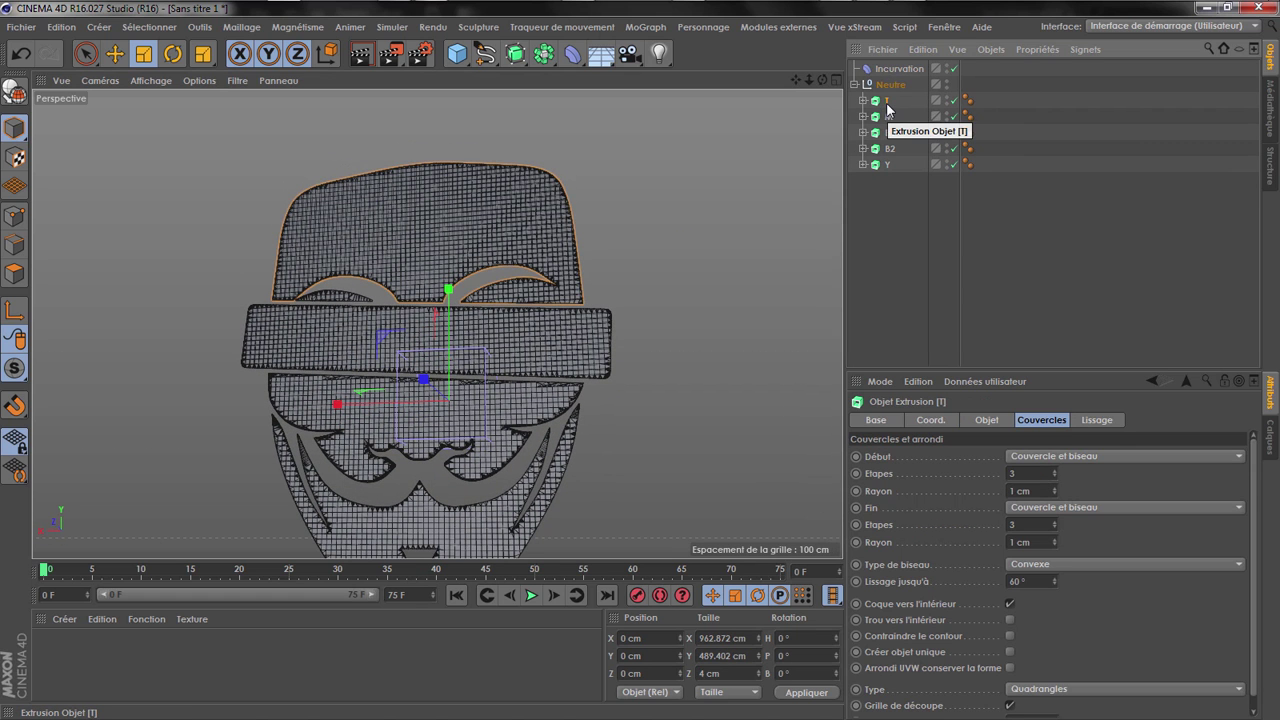
pyautogui.rightClick(887, 102)
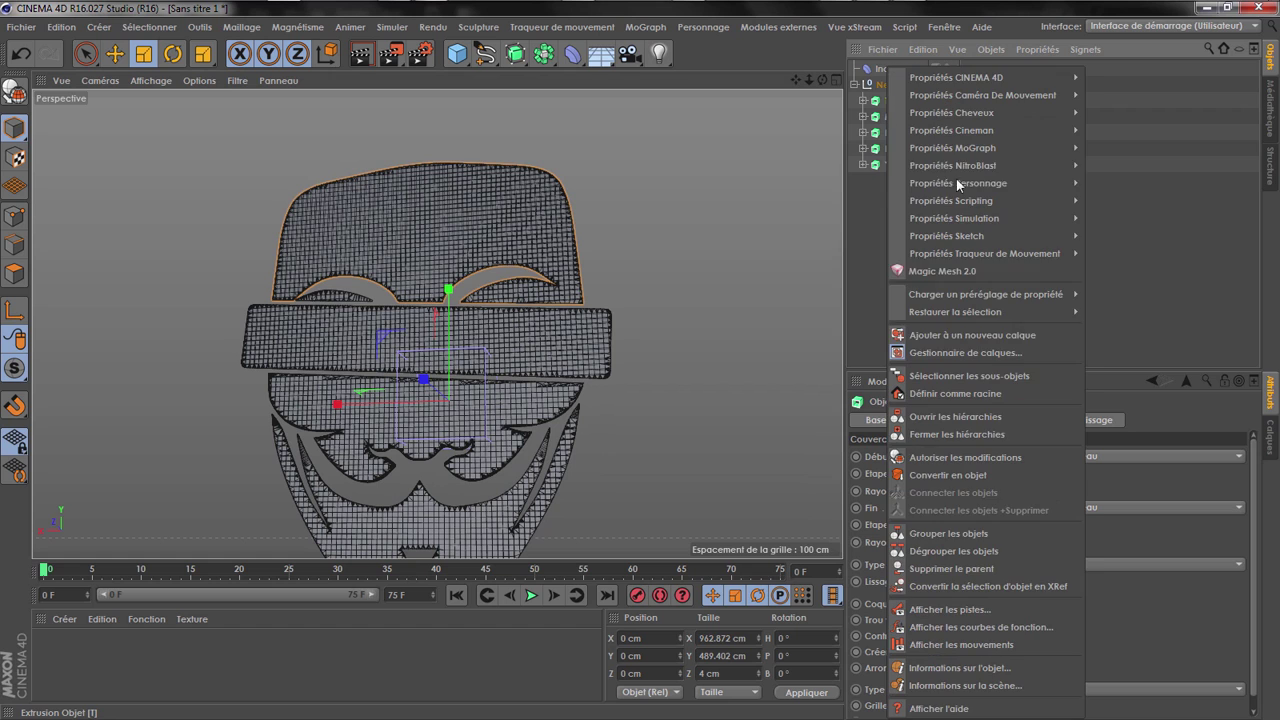
pyautogui.click(958, 535)
pyautogui.moveTo(895, 70); pyautogui.dragTo(898, 103)
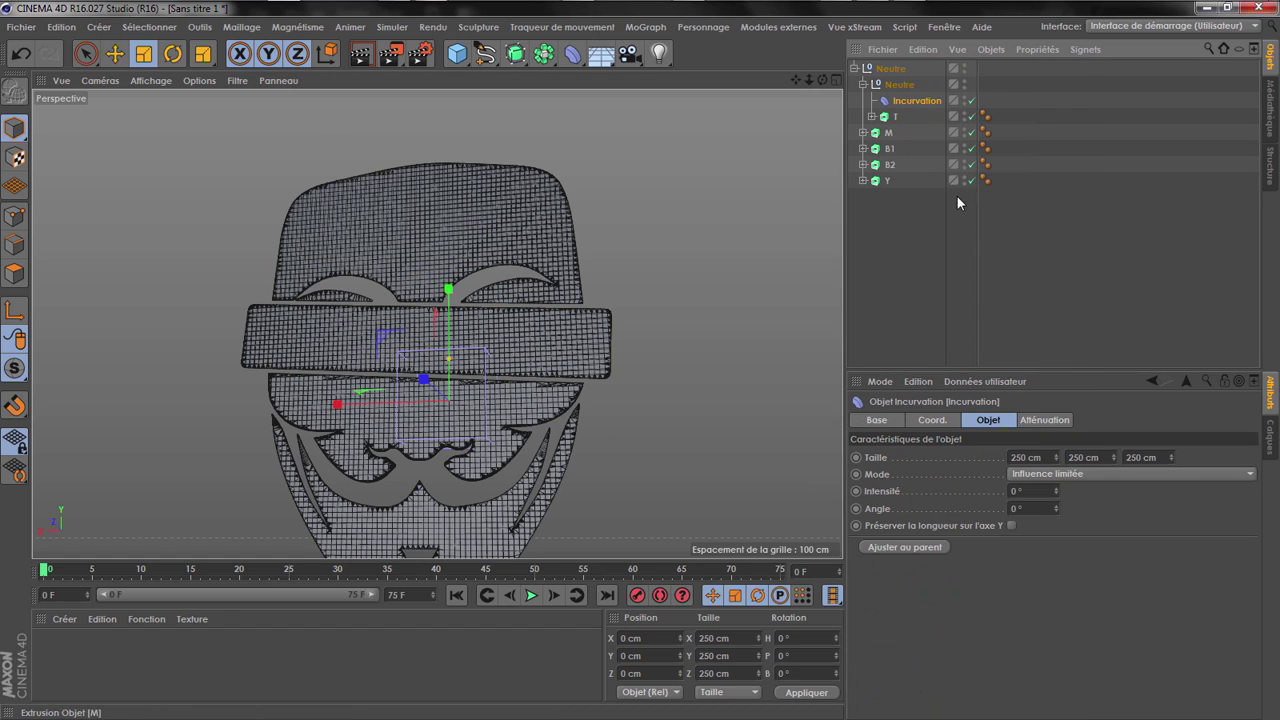
# Set the Incurvation intensity to 35° and rotate the deformer to a heading of 90°
pyautogui.click(893, 117)
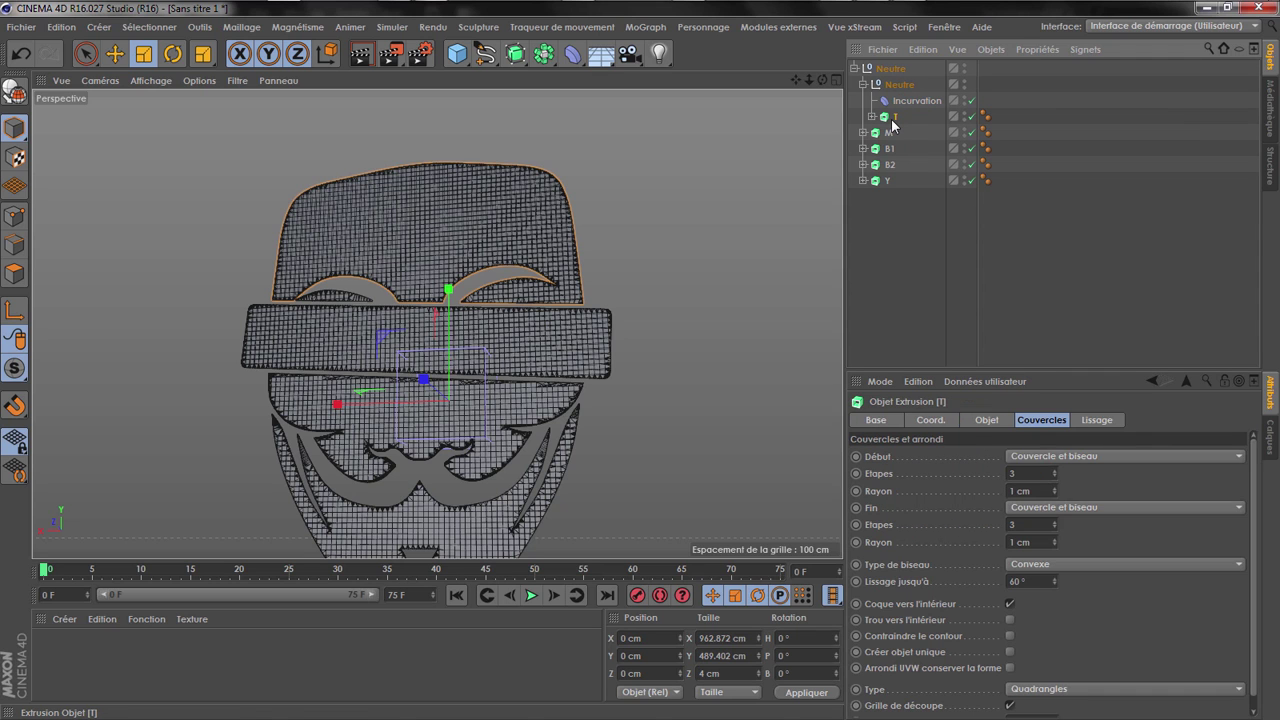
pyautogui.click(912, 103)
pyautogui.moveTo(1055, 491); pyautogui.dragTo(1055, 457)
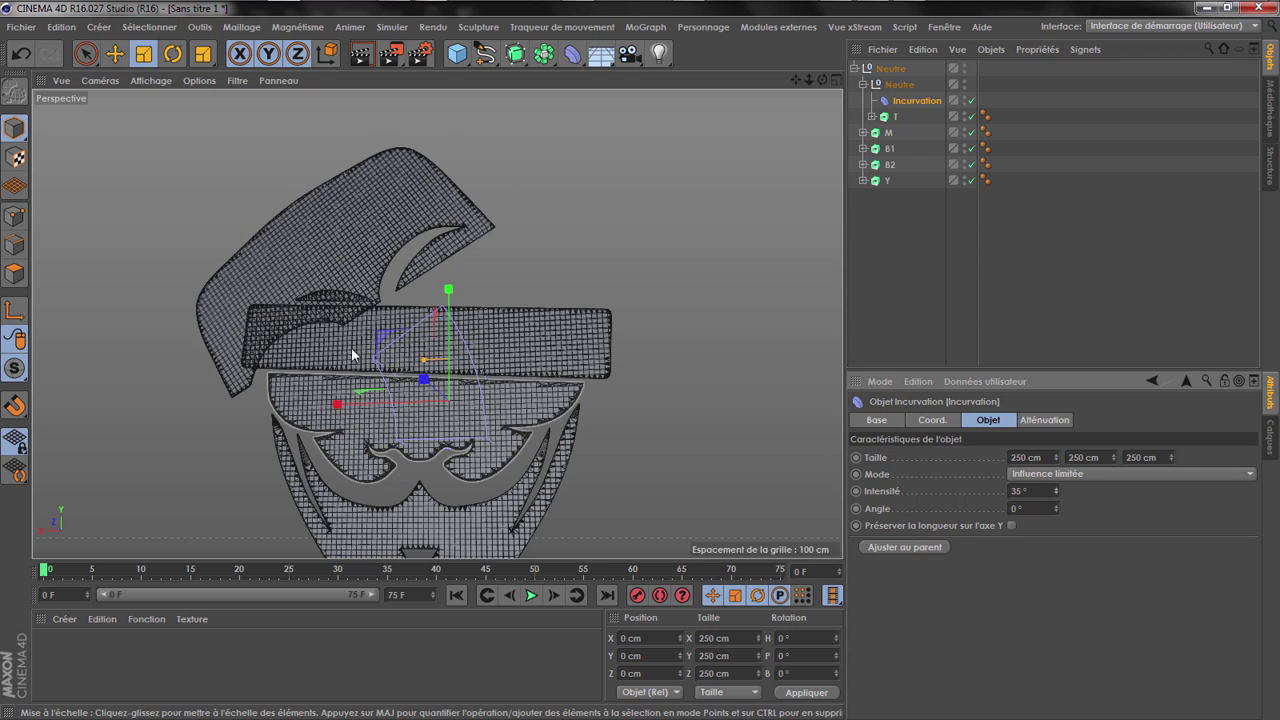
pyautogui.scroll(3, 372, 242)
pyautogui.click(172, 54)
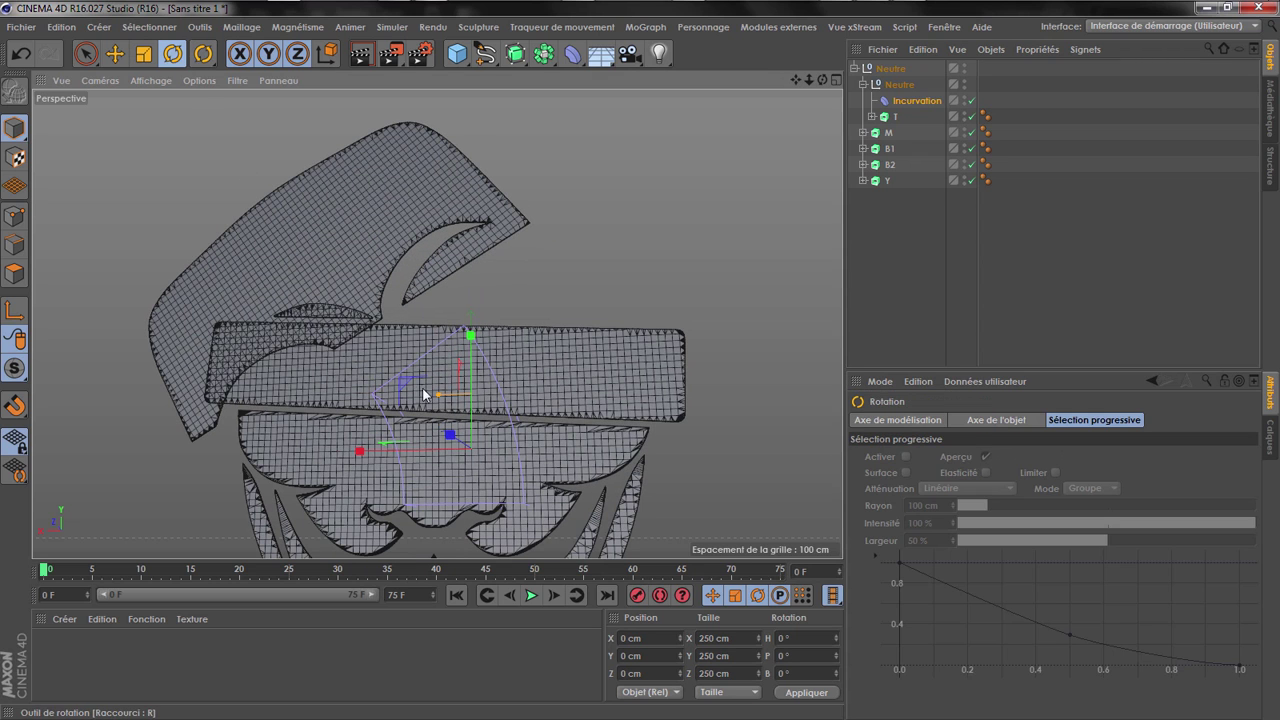
pyautogui.moveTo(433, 443); pyautogui.dragTo(608, 455)
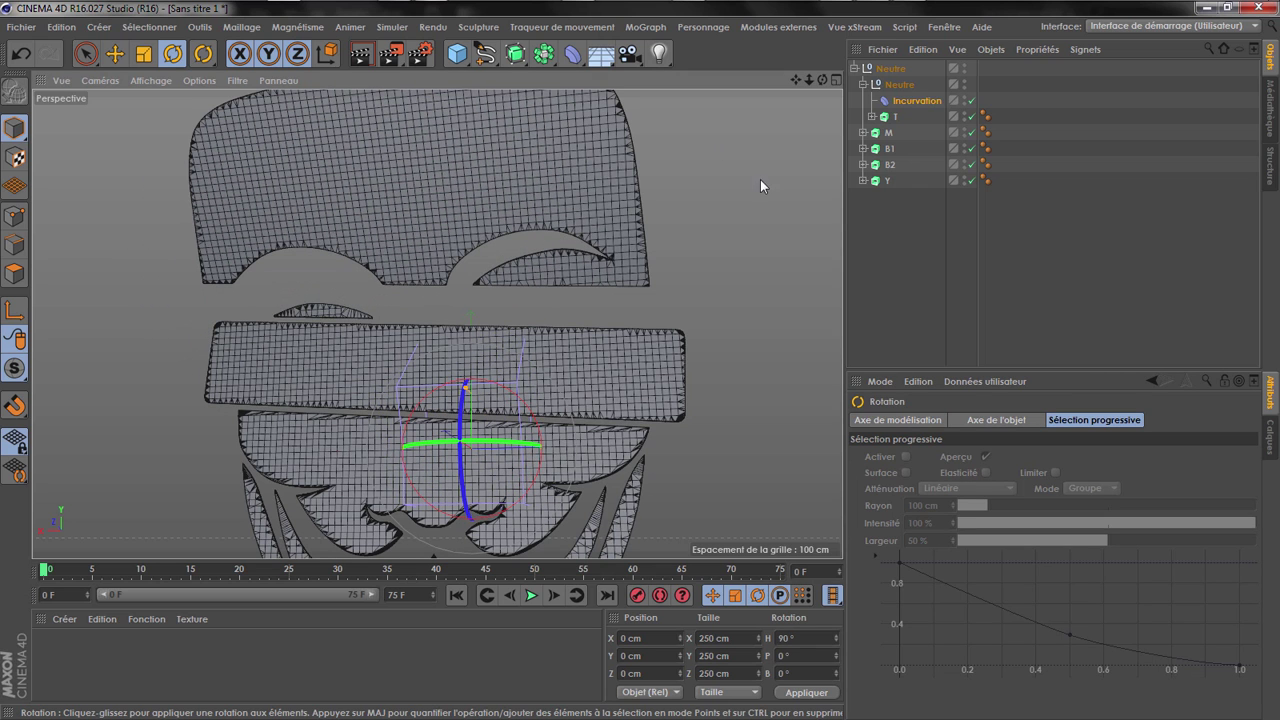
# Reduce the X size of the Incurvation deformer to 11 cm and set its intensity to 0°
pyautogui.moveTo(822, 79)
pyautogui.mouseDown()
pyautogui.moveTo(735, 90)
pyautogui.moveTo(842, 80)
pyautogui.mouseUp()
pyautogui.click(910, 101)
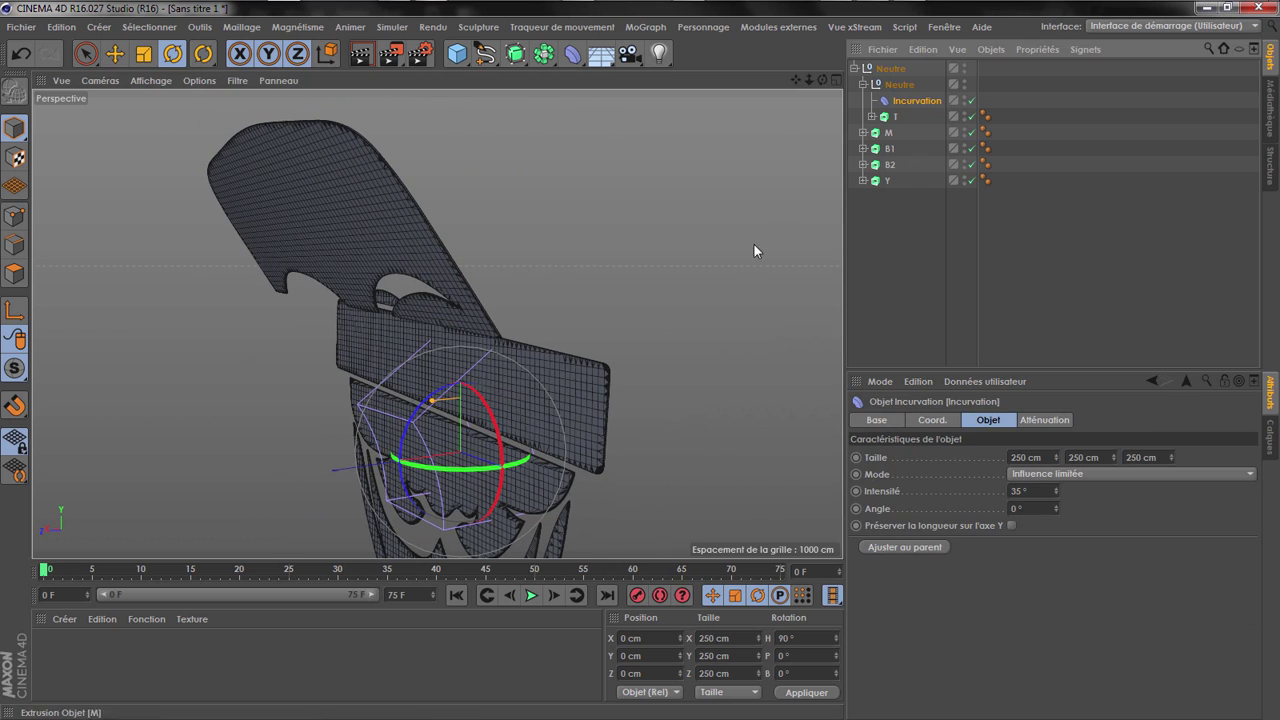
pyautogui.moveTo(1055, 490); pyautogui.dragTo(1040, 462)
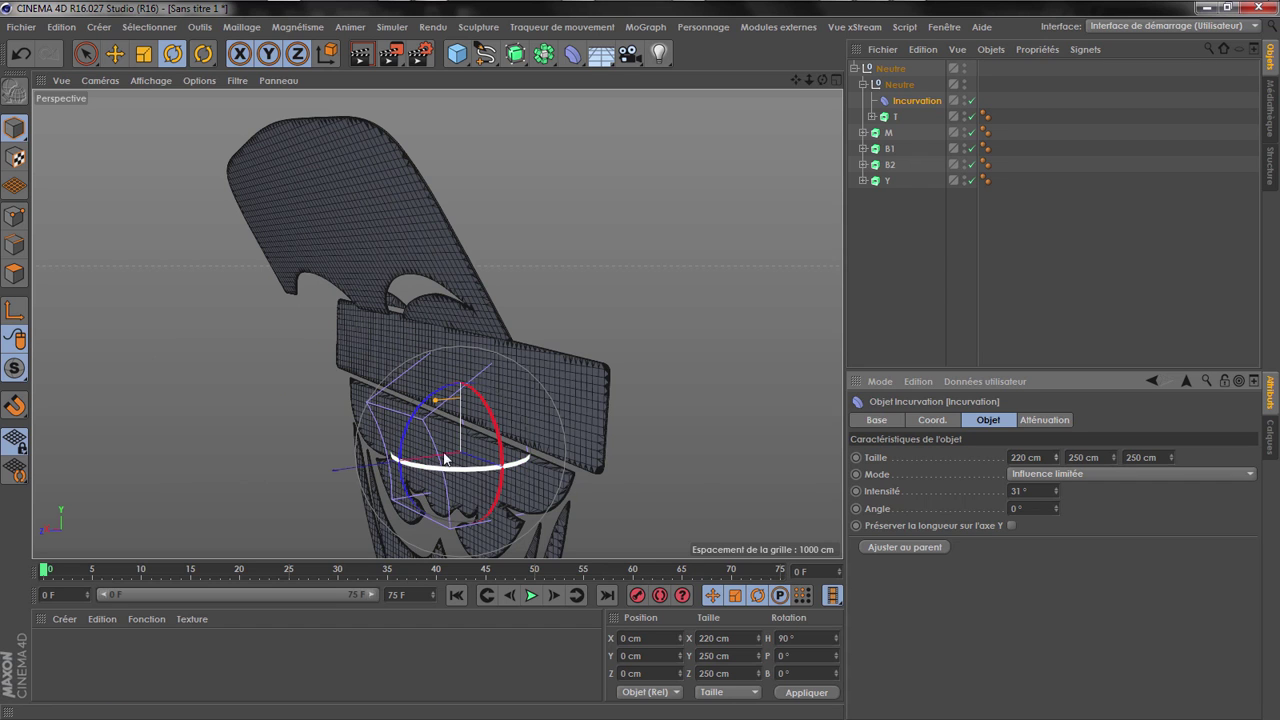
pyautogui.click(985, 235)
pyautogui.click(912, 103)
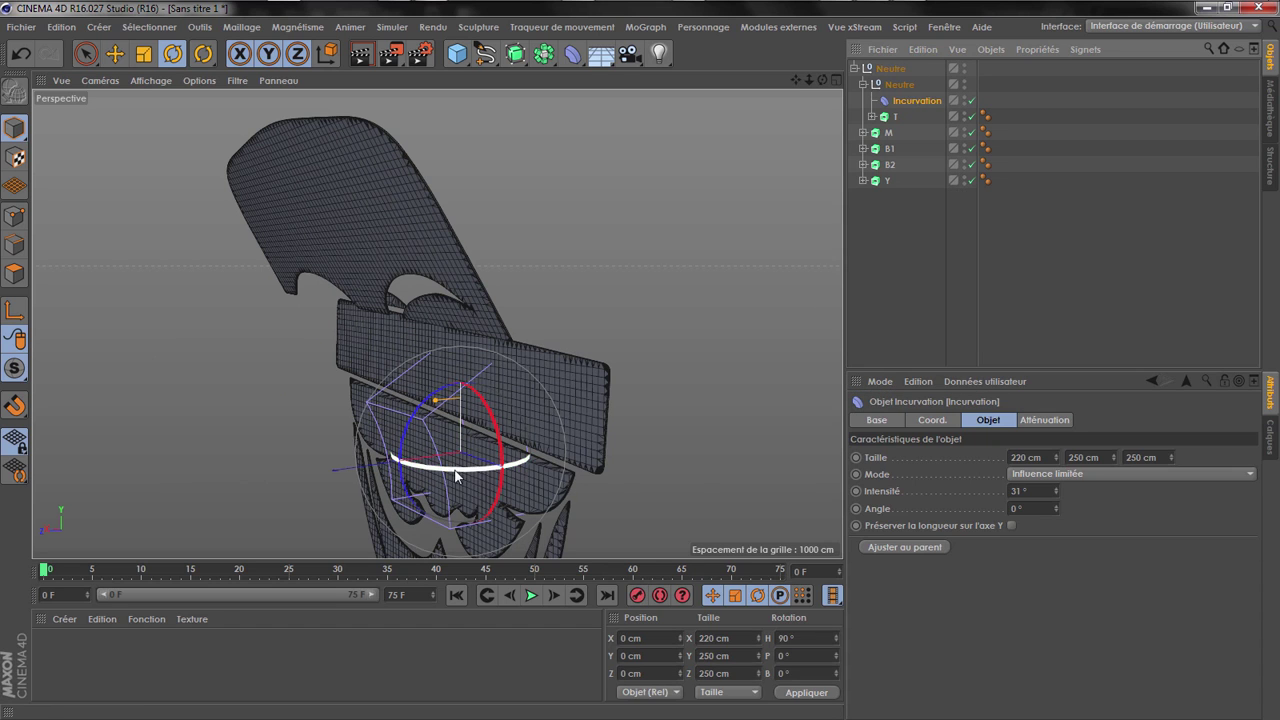
pyautogui.moveTo(1056, 458); pyautogui.dragTo(1056, 596)
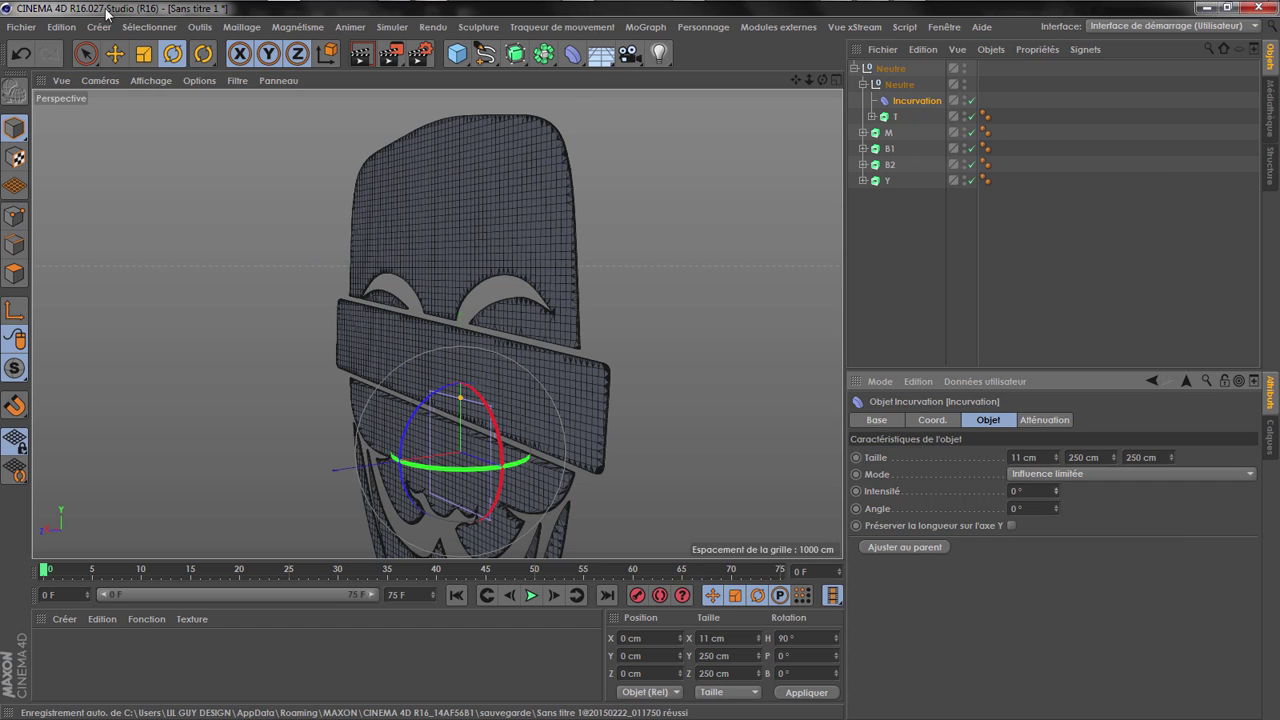
# Raise the Incurvation deformer to about 501 cm in Y, try bending T with its handle, and undo that bend
pyautogui.press('e')
pyautogui.moveTo(461, 345); pyautogui.dragTo(467, 142)
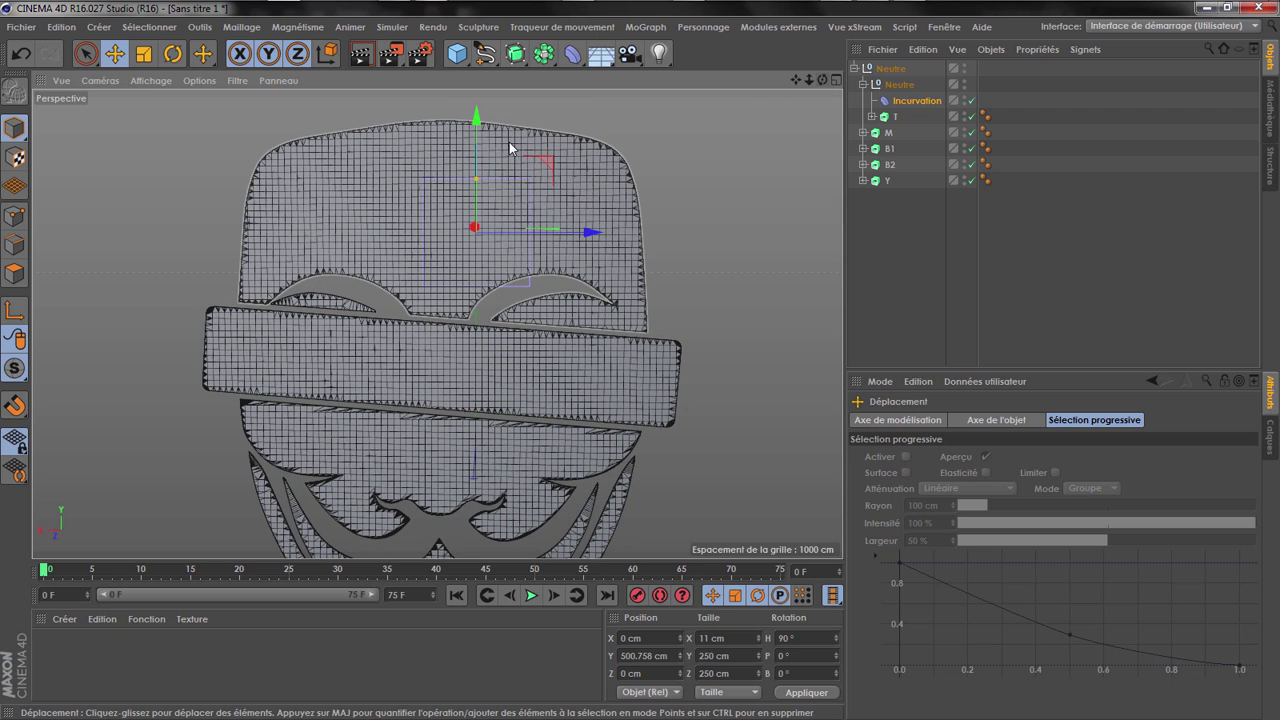
pyautogui.moveTo(480, 177); pyautogui.dragTo(484, 152)
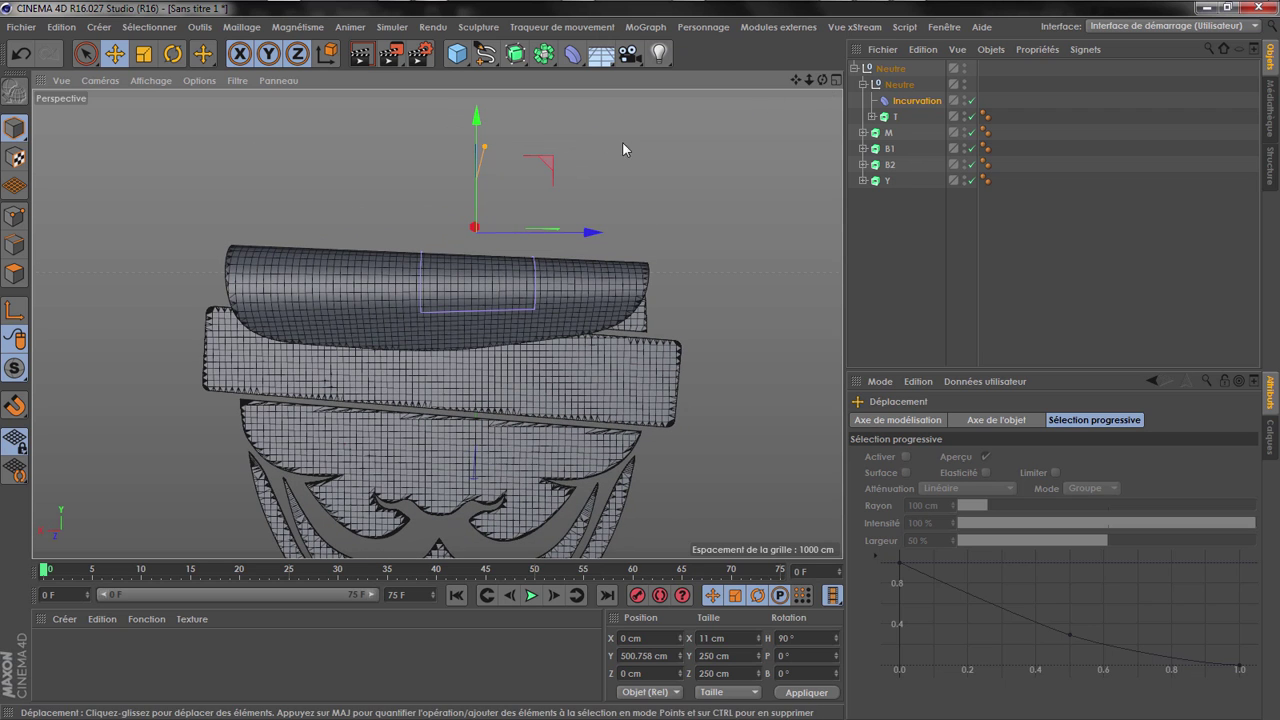
pyautogui.click(19, 56)
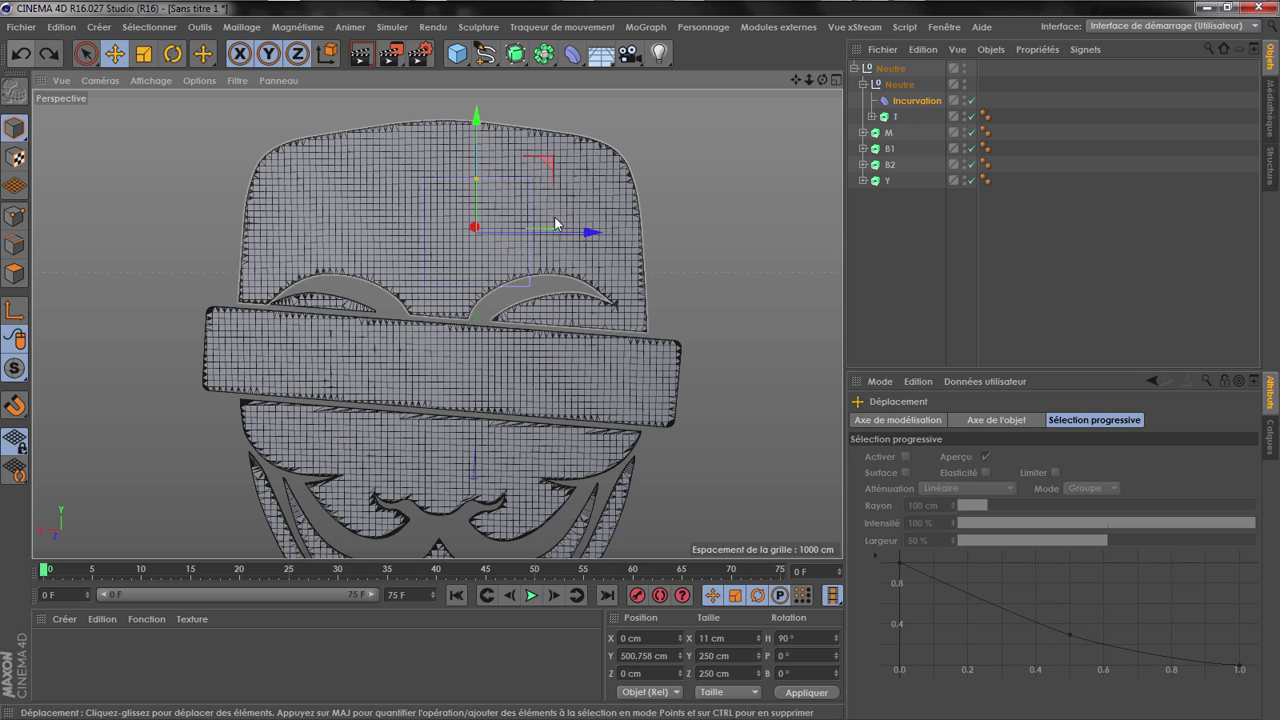
# Fit the Incurvation deformer to the height of the T part with a Y size of 486 cm and a Y position of about 526.5 cm
pyautogui.click(915, 101)
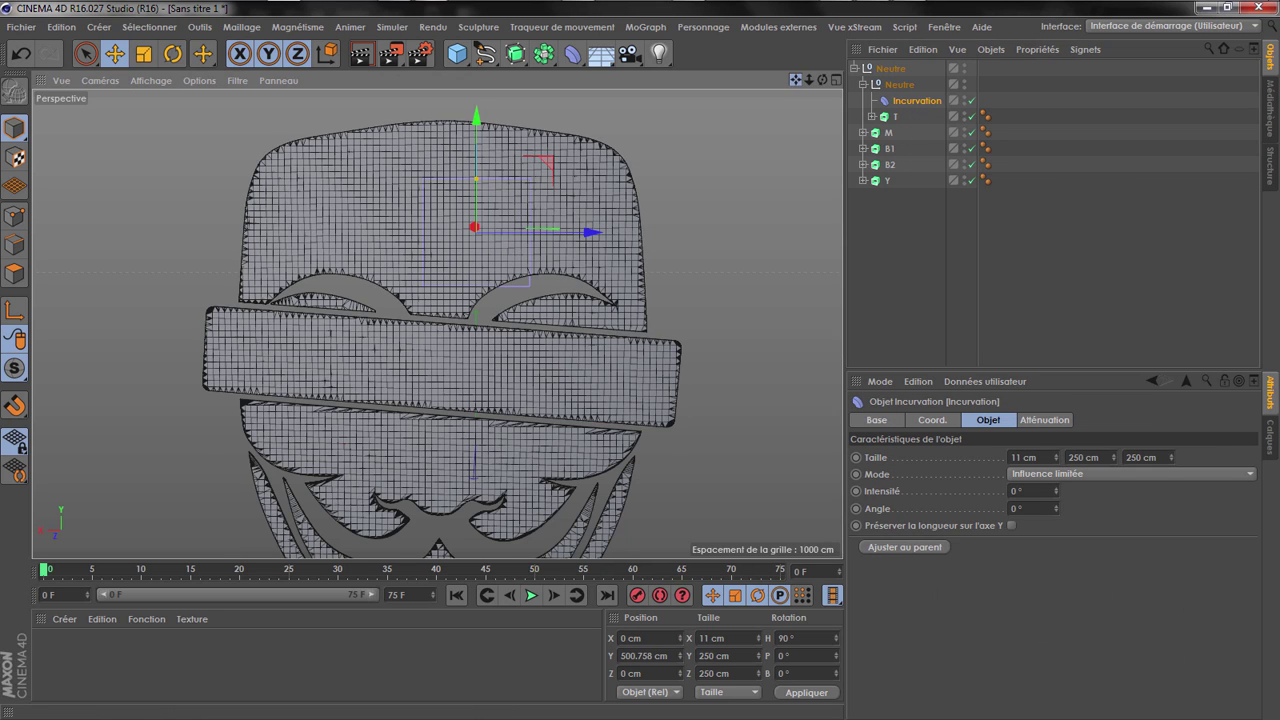
pyautogui.moveTo(1116, 462); pyautogui.dragTo(1122, 455)
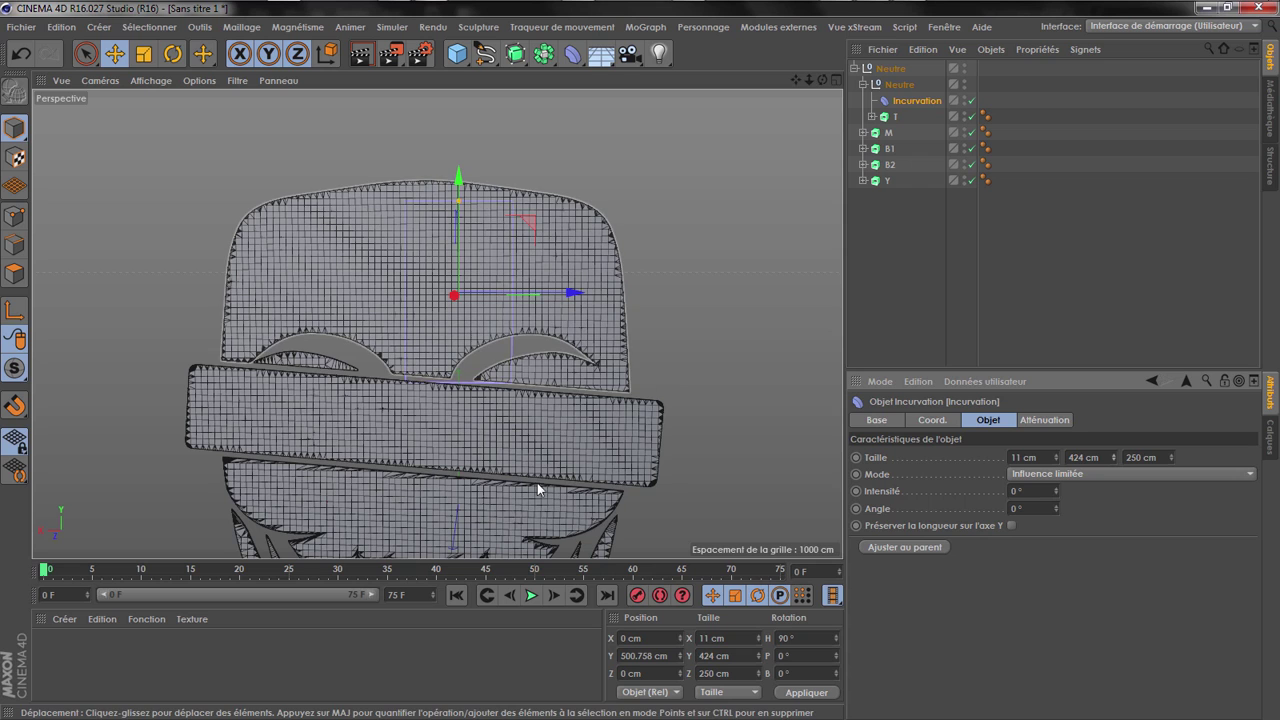
pyautogui.moveTo(461, 176); pyautogui.dragTo(462, 170)
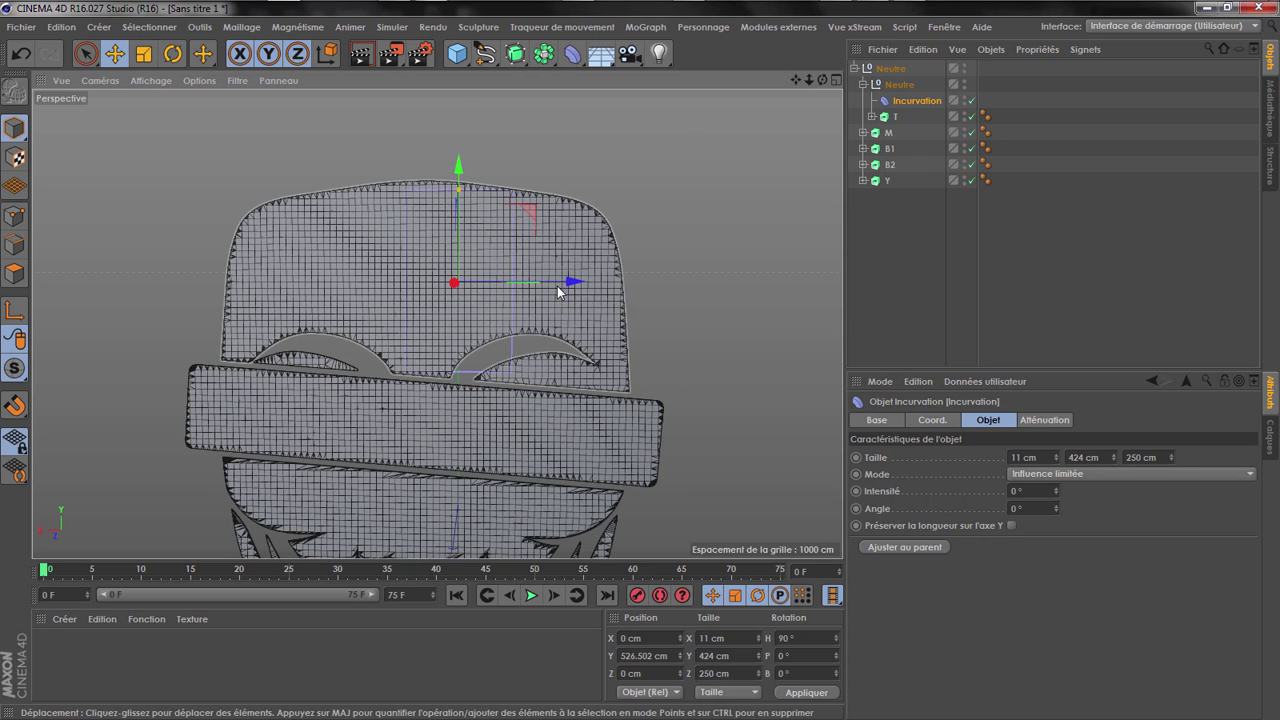
pyautogui.moveTo(572, 282); pyautogui.dragTo(806, 306)
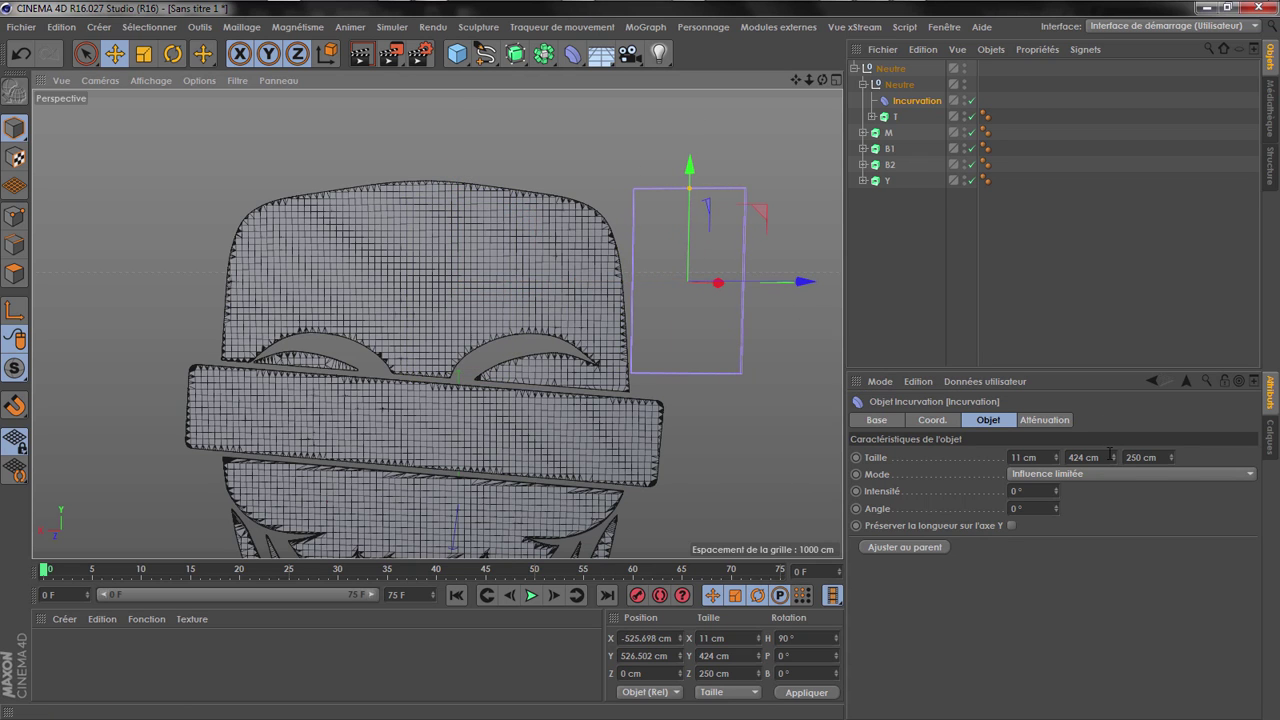
pyautogui.moveTo(1117, 459); pyautogui.dragTo(1145, 459)
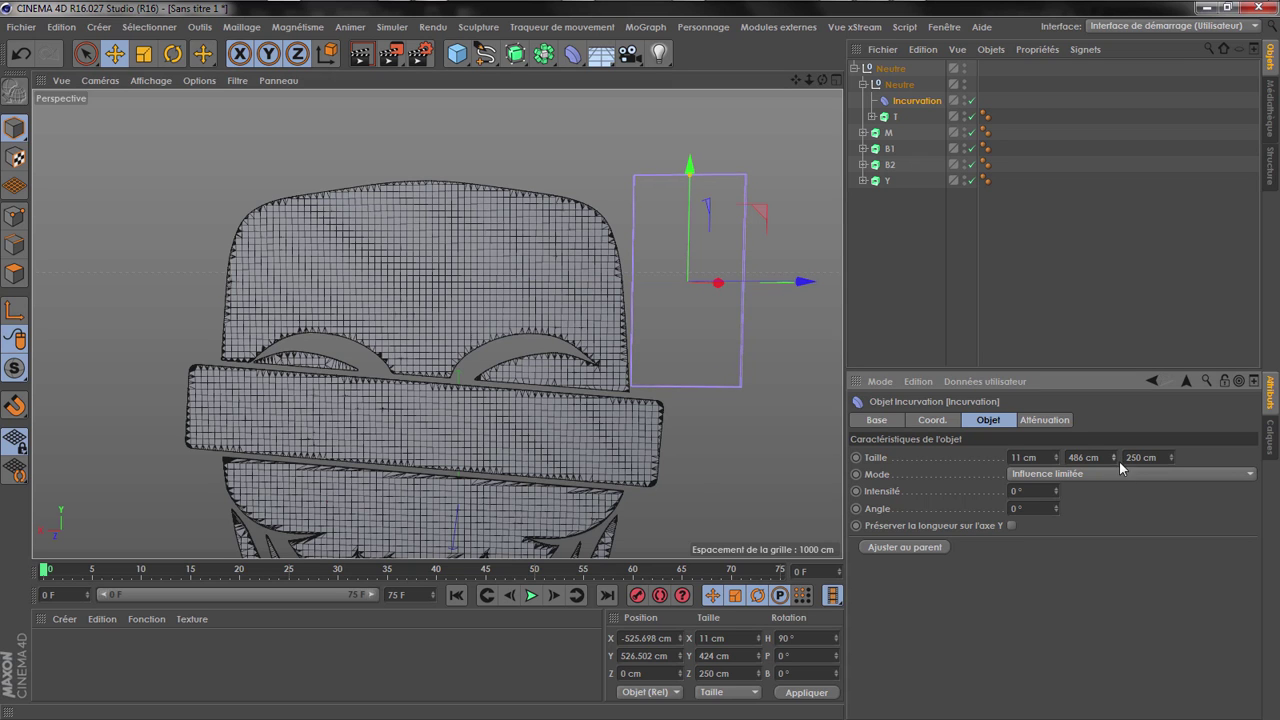
pyautogui.moveTo(806, 282); pyautogui.dragTo(592, 283)
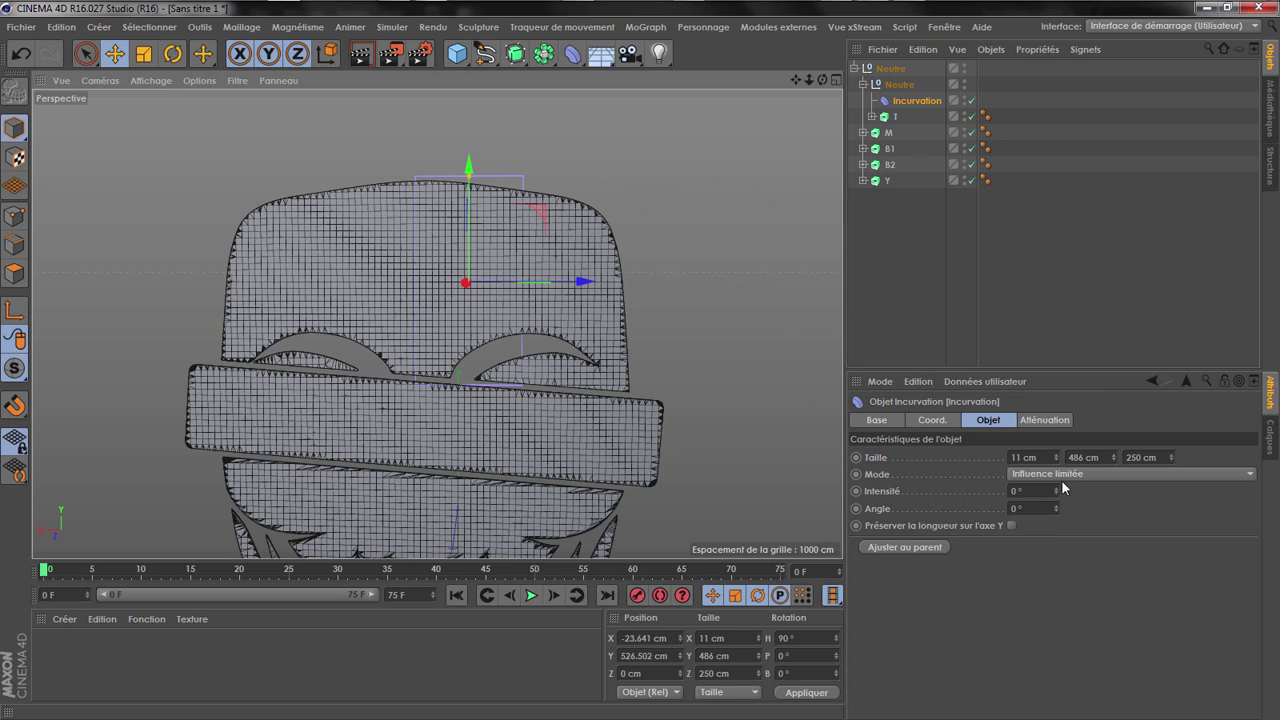
# Adjust the Incurvation intensity to curve the T part, and reset the deformer's X position to 0 cm
pyautogui.moveTo(1058, 489)
pyautogui.mouseDown()
pyautogui.moveTo(1180, 489)
pyautogui.moveTo(1045, 489)
pyautogui.mouseUp()
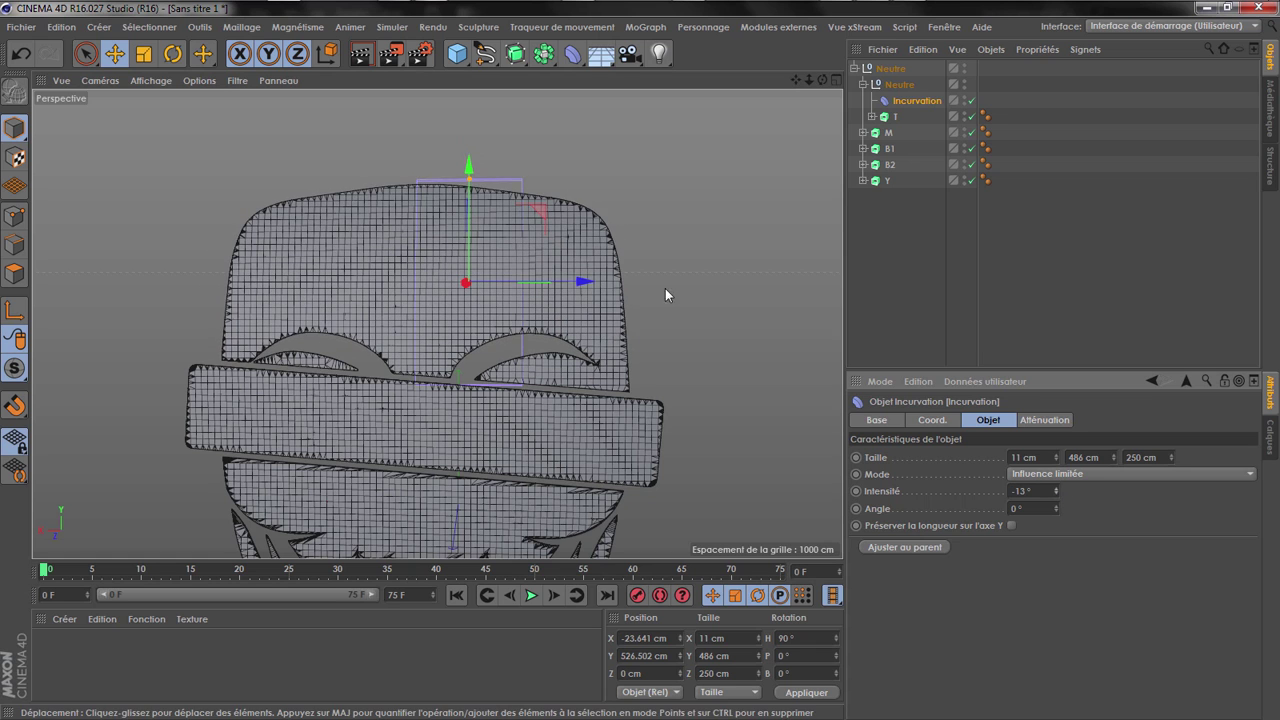
pyautogui.moveTo(585, 281); pyautogui.dragTo(886, 284)
pyautogui.moveTo(1056, 491); pyautogui.dragTo(1101, 491)
pyautogui.moveTo(825, 286); pyautogui.dragTo(522, 280)
pyautogui.click(947, 422)
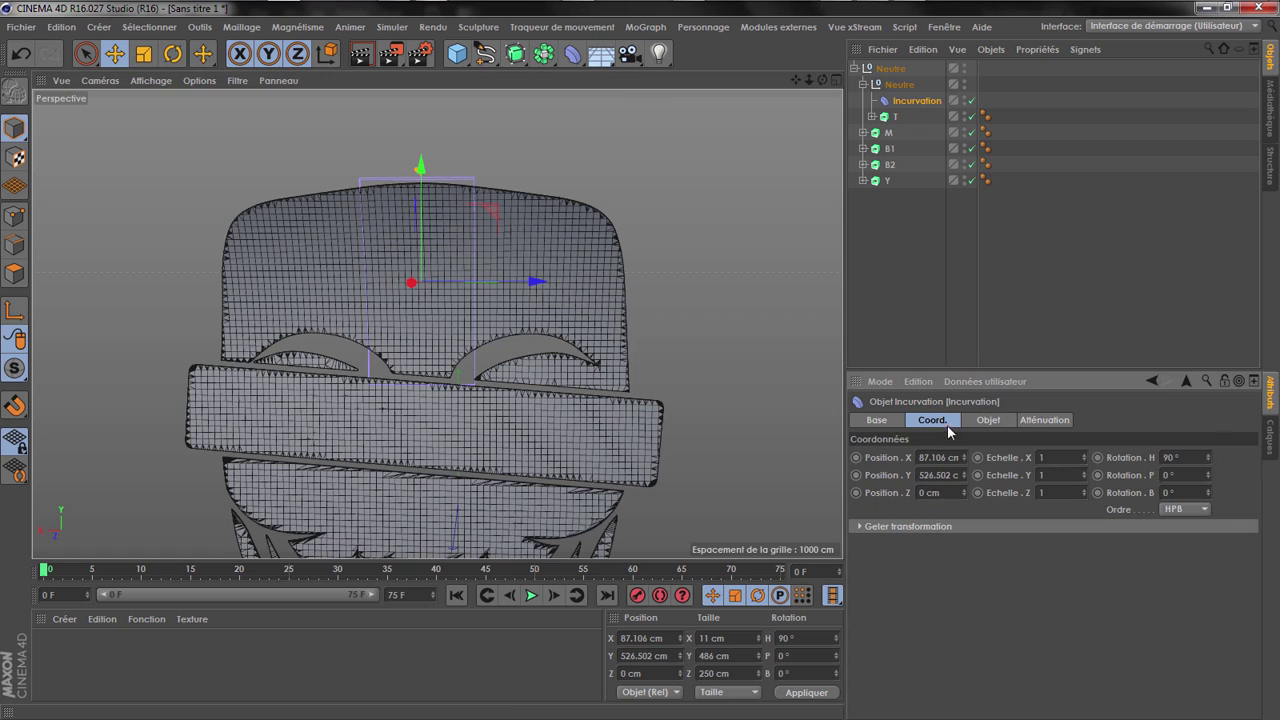
pyautogui.rightClick(963, 458)
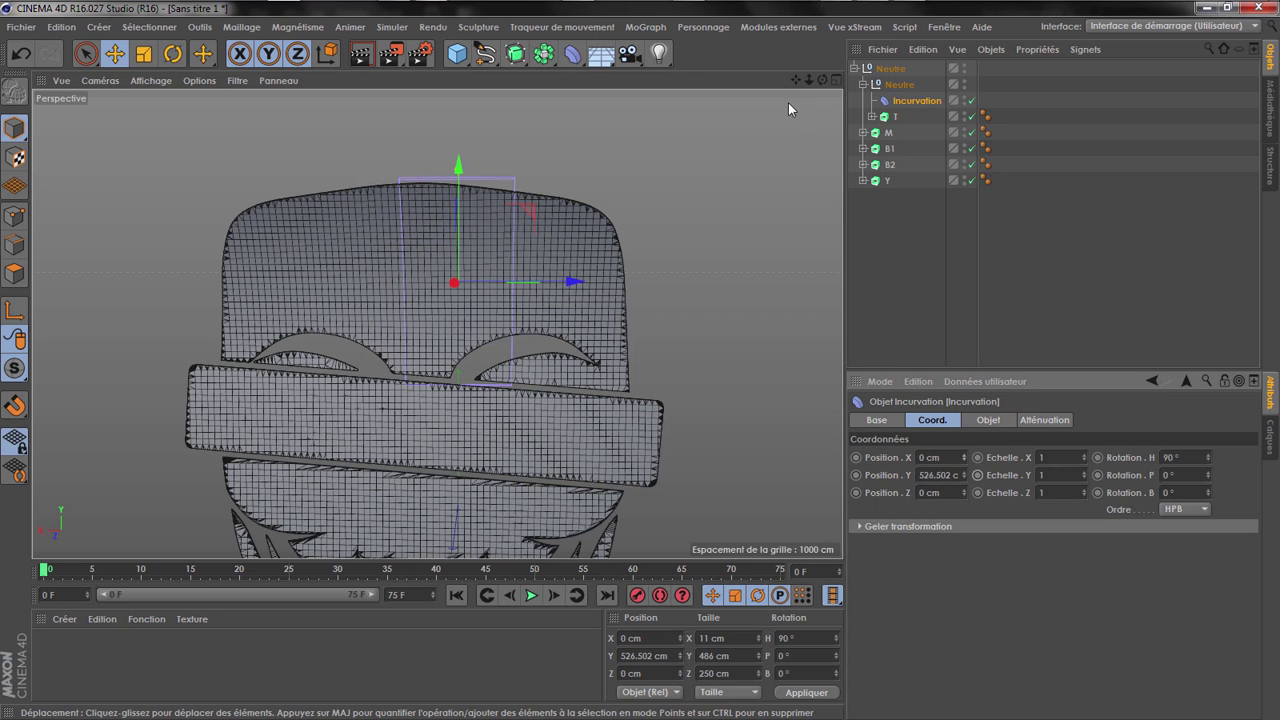
pyautogui.scroll(-5, 532, 163)
pyautogui.scroll(5, 617, 190)
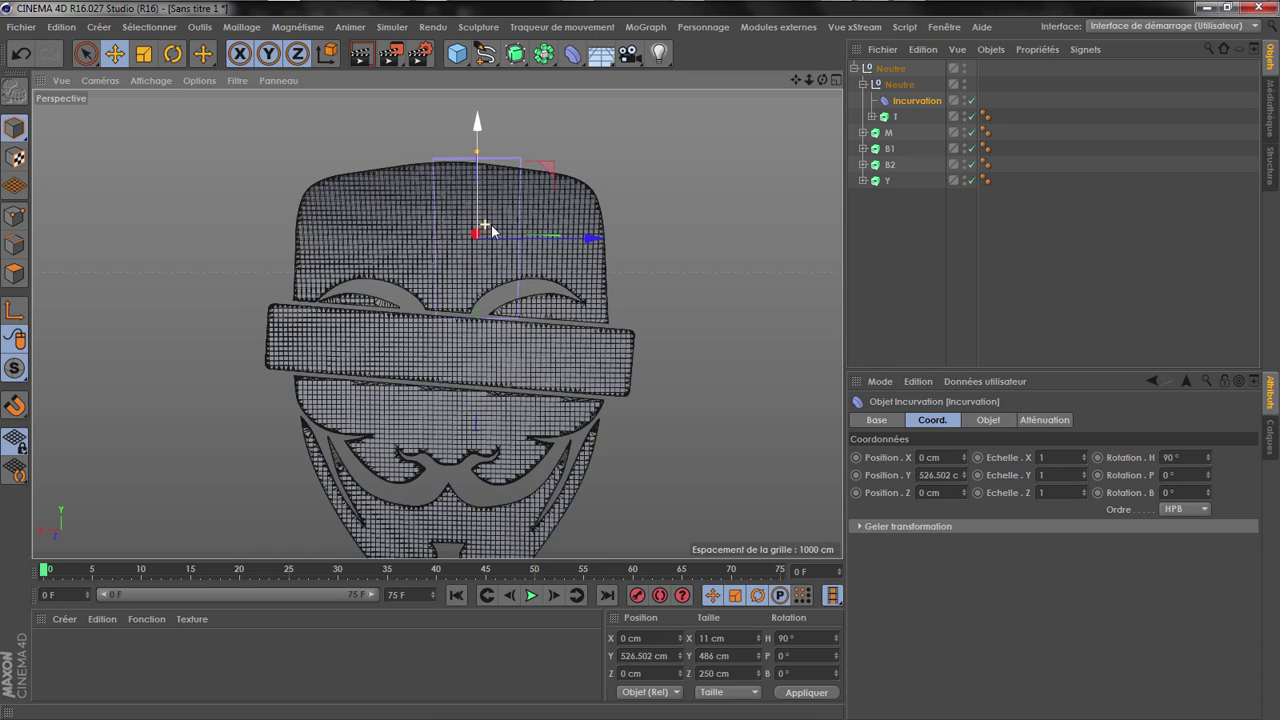
# Increase the Incurvation deformer's intensity to 633° to roll up the T part
pyautogui.moveTo(822, 80); pyautogui.dragTo(850, 95)
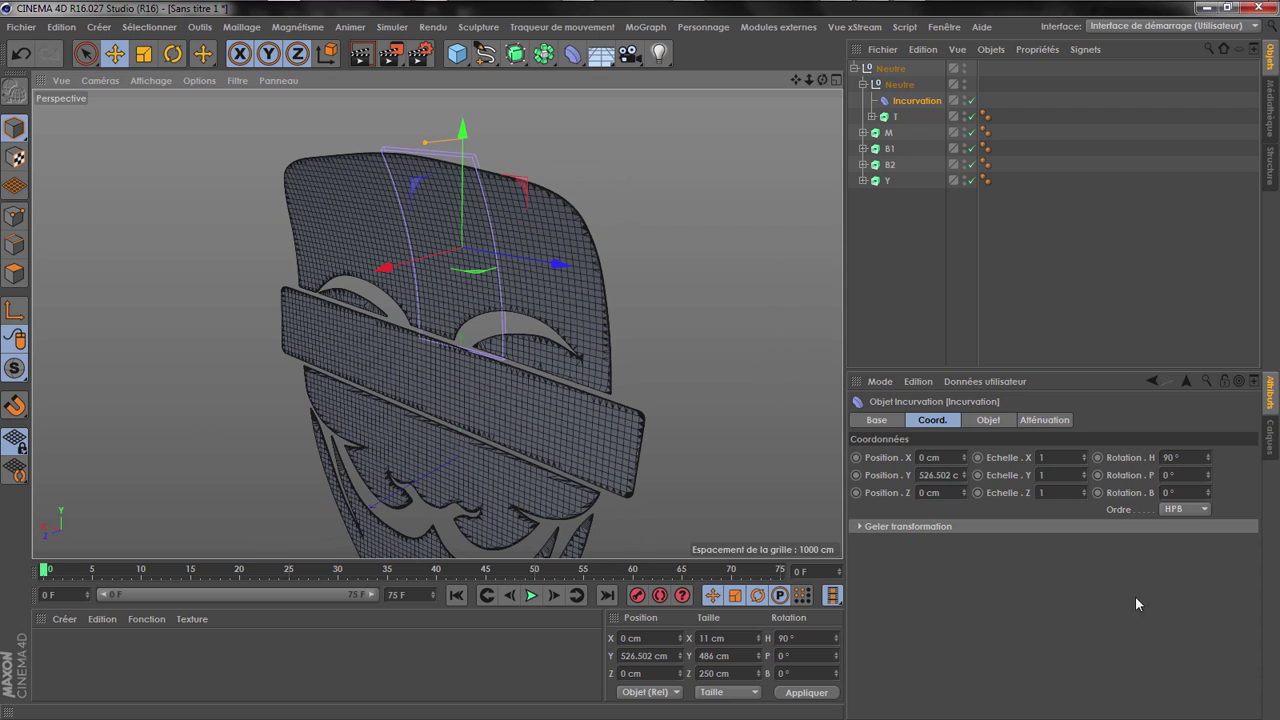
pyautogui.click(988, 420)
pyautogui.moveTo(1056, 491); pyautogui.dragTo(1058, 638)
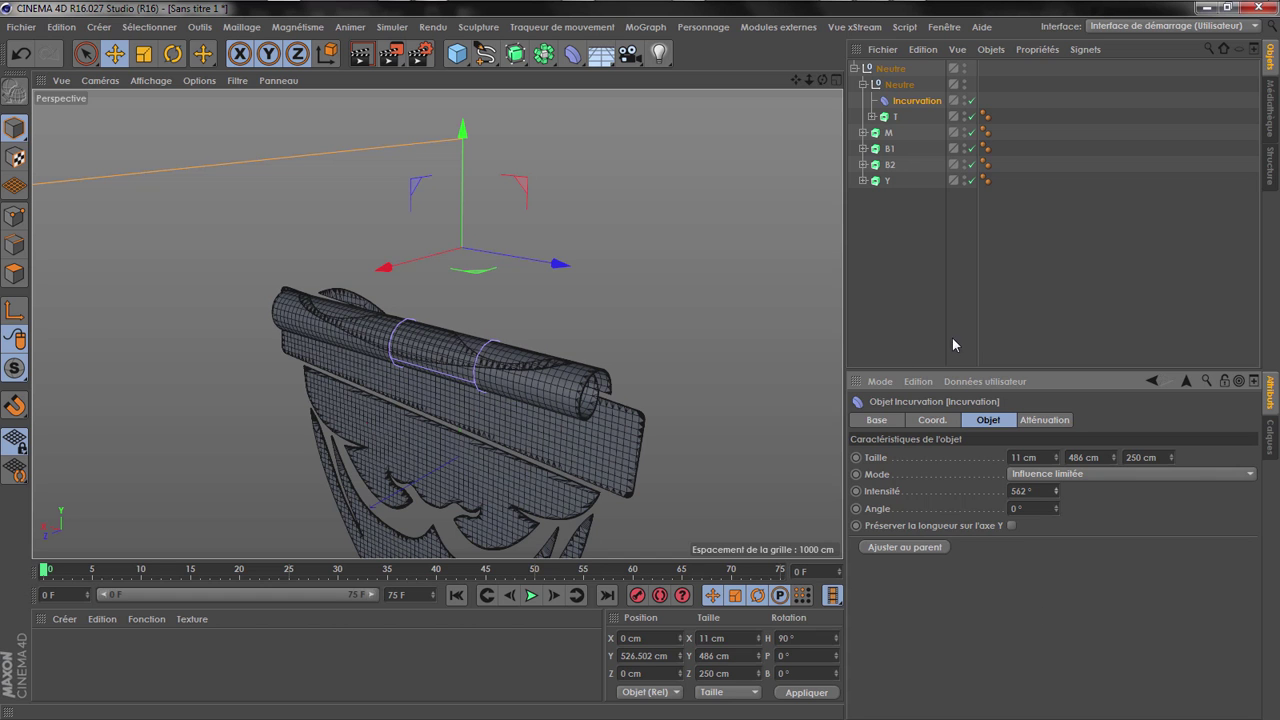
pyautogui.moveTo(822, 80); pyautogui.dragTo(745, 85)
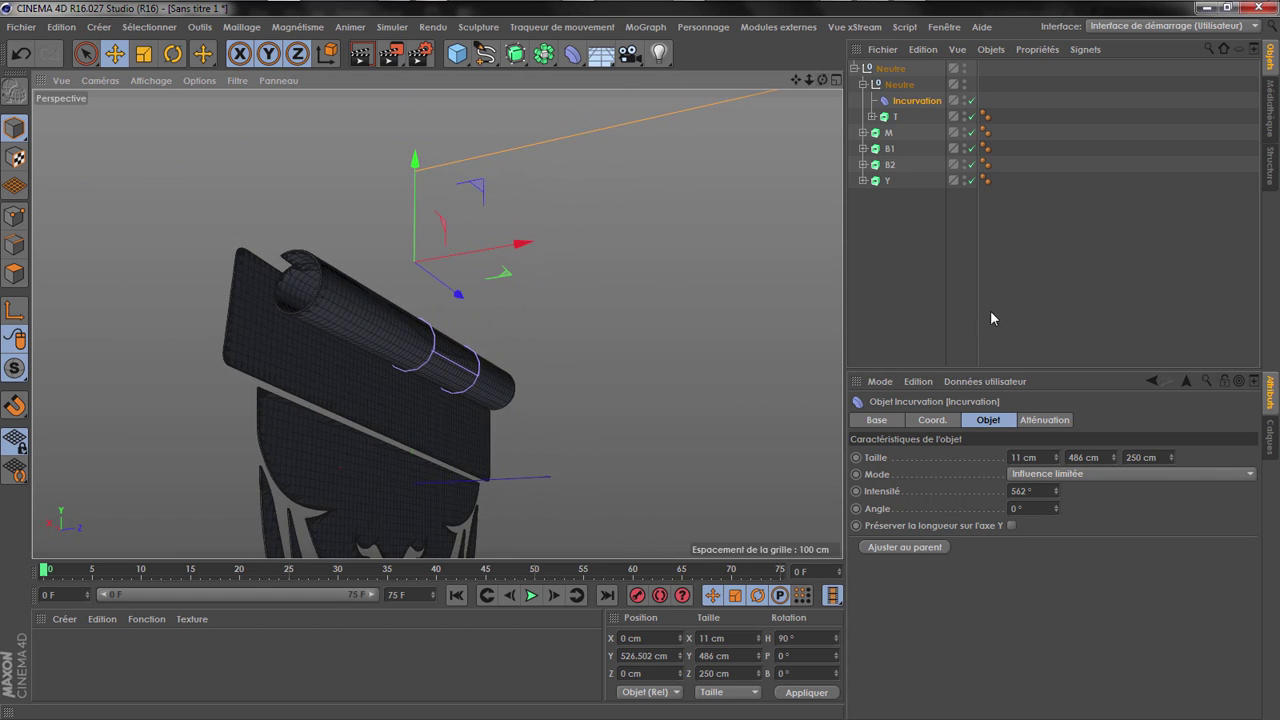
pyautogui.moveTo(1055, 491); pyautogui.dragTo(1055, 515)
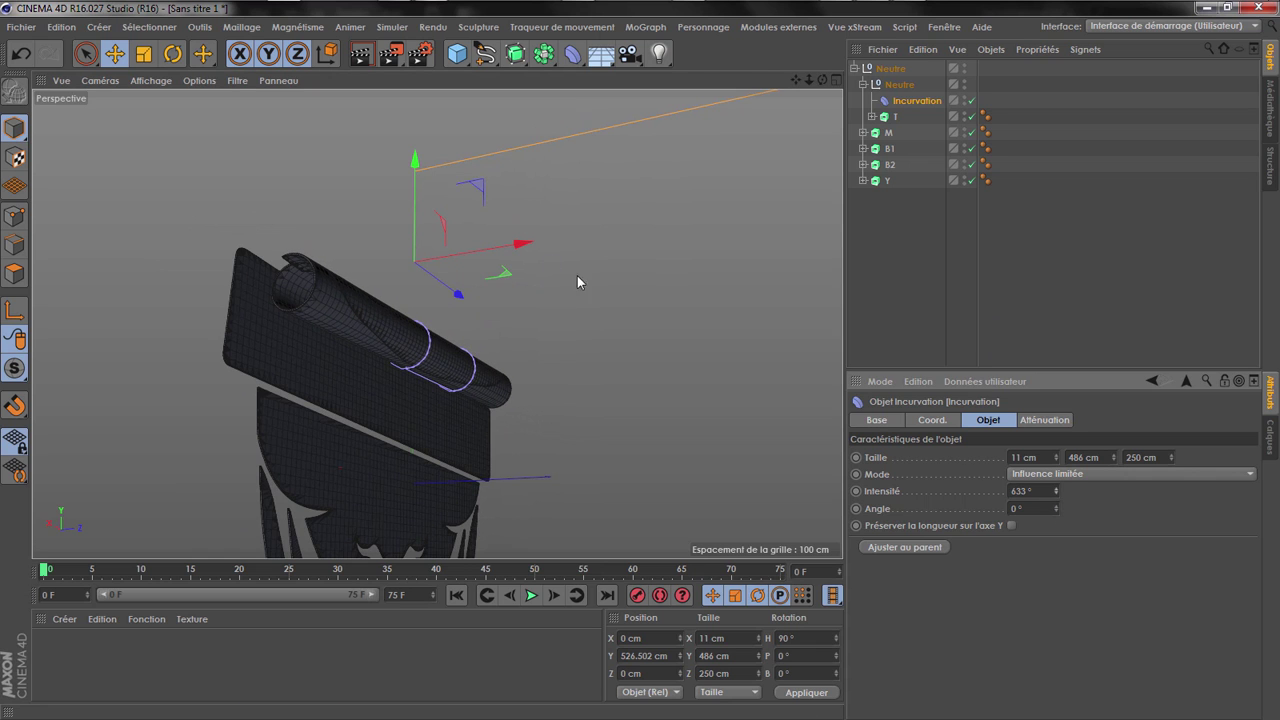
# Raise the Incurvation deformer to about 763 cm in Y and set its intensity to 900°
pyautogui.moveTo(422, 176); pyautogui.dragTo(440, 116)
pyautogui.moveTo(1056, 492); pyautogui.dragTo(1056, 400)
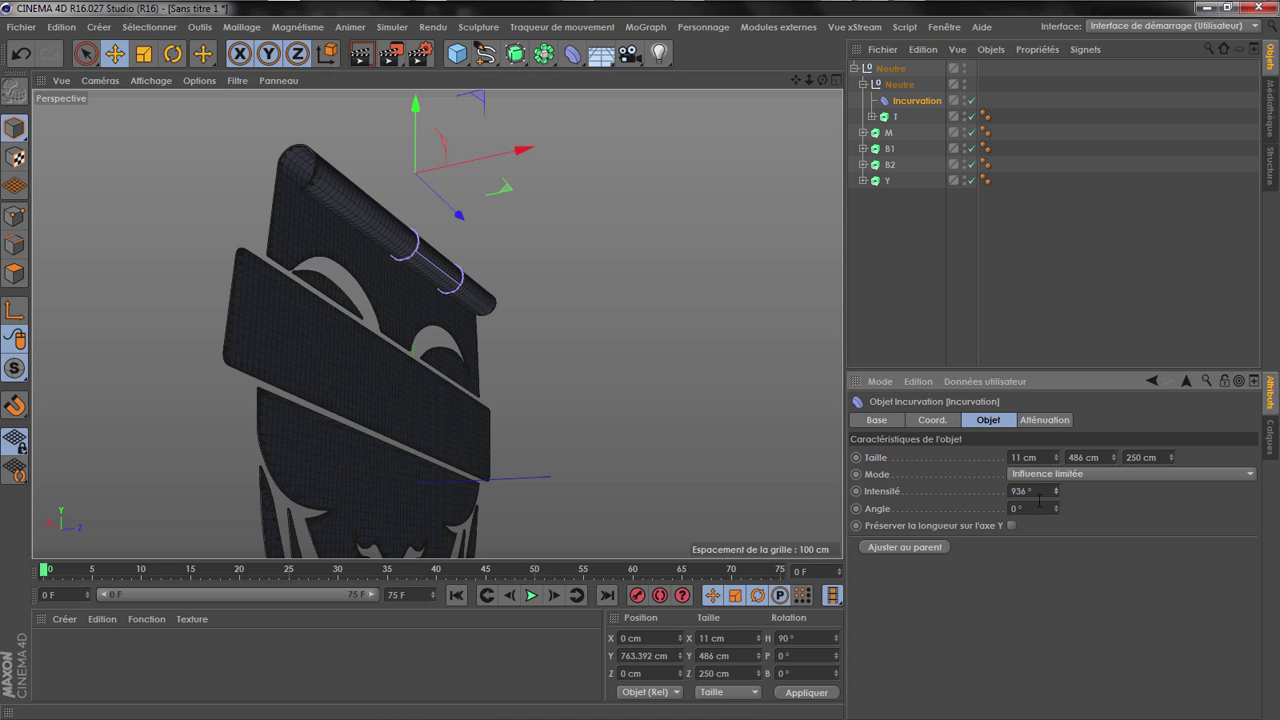
pyautogui.moveTo(1037, 495); pyautogui.dragTo(790, 543)
pyautogui.write('900')
pyautogui.press('Return')
# Add a subdivision surface and make the main Neutre group its child
pyautogui.scroll(5, 336, 160)
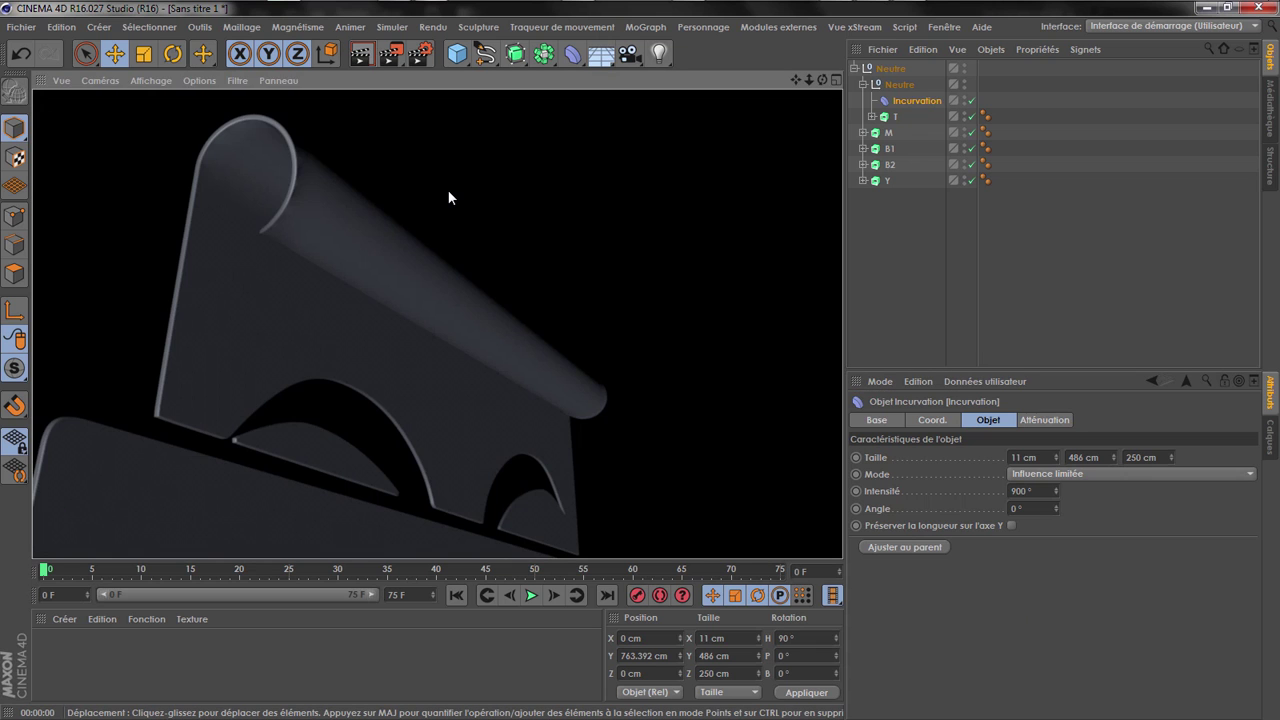
pyautogui.scroll(5, 296, 190)
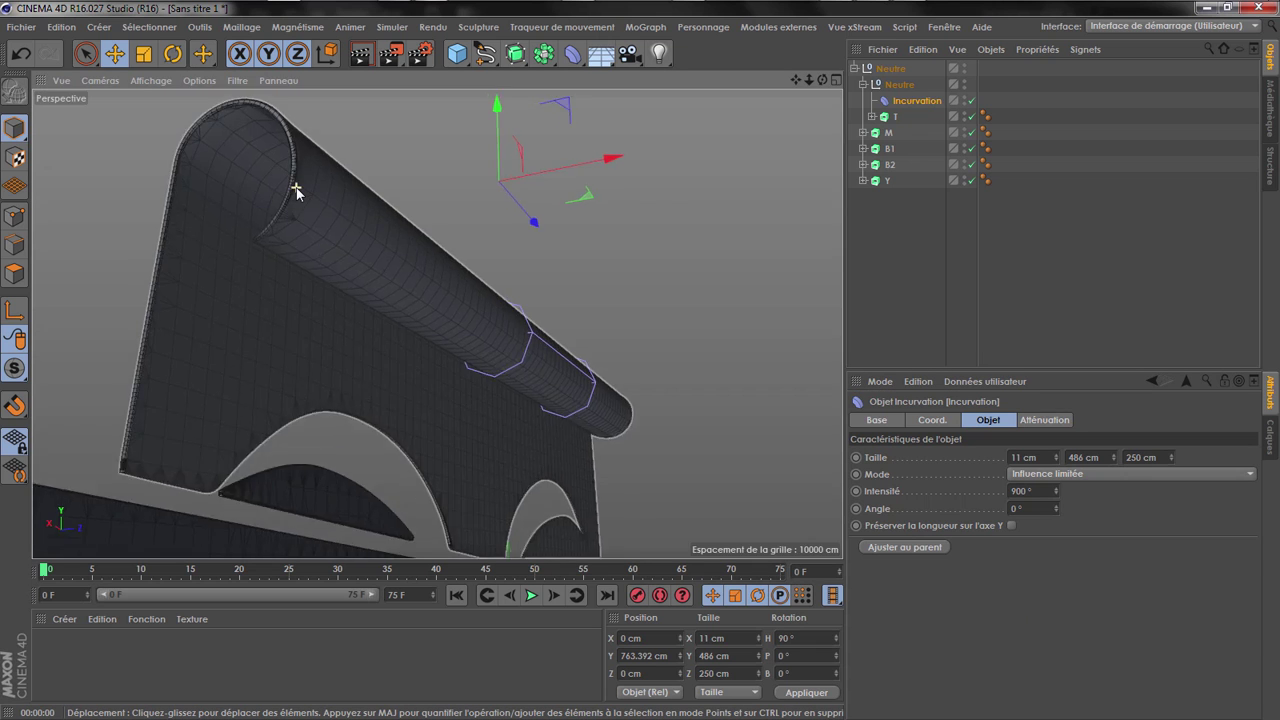
pyautogui.scroll(2, 651, 381)
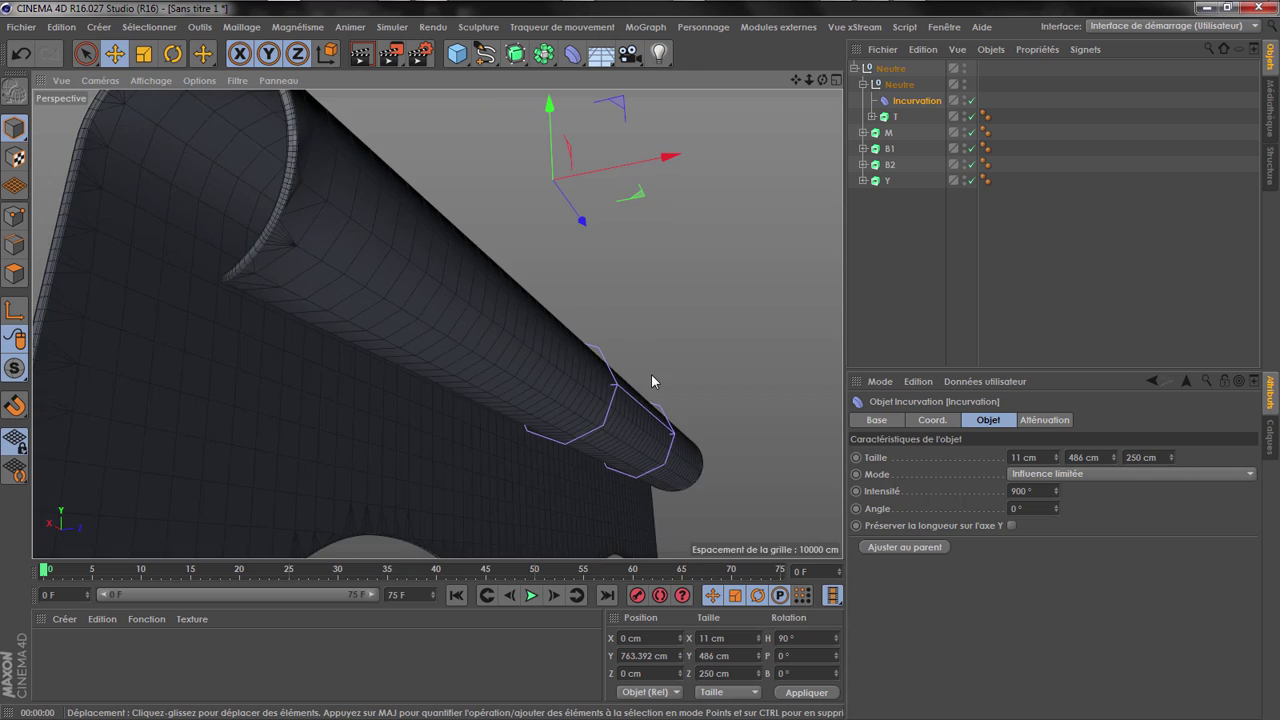
pyautogui.scroll(-3, 541, 330)
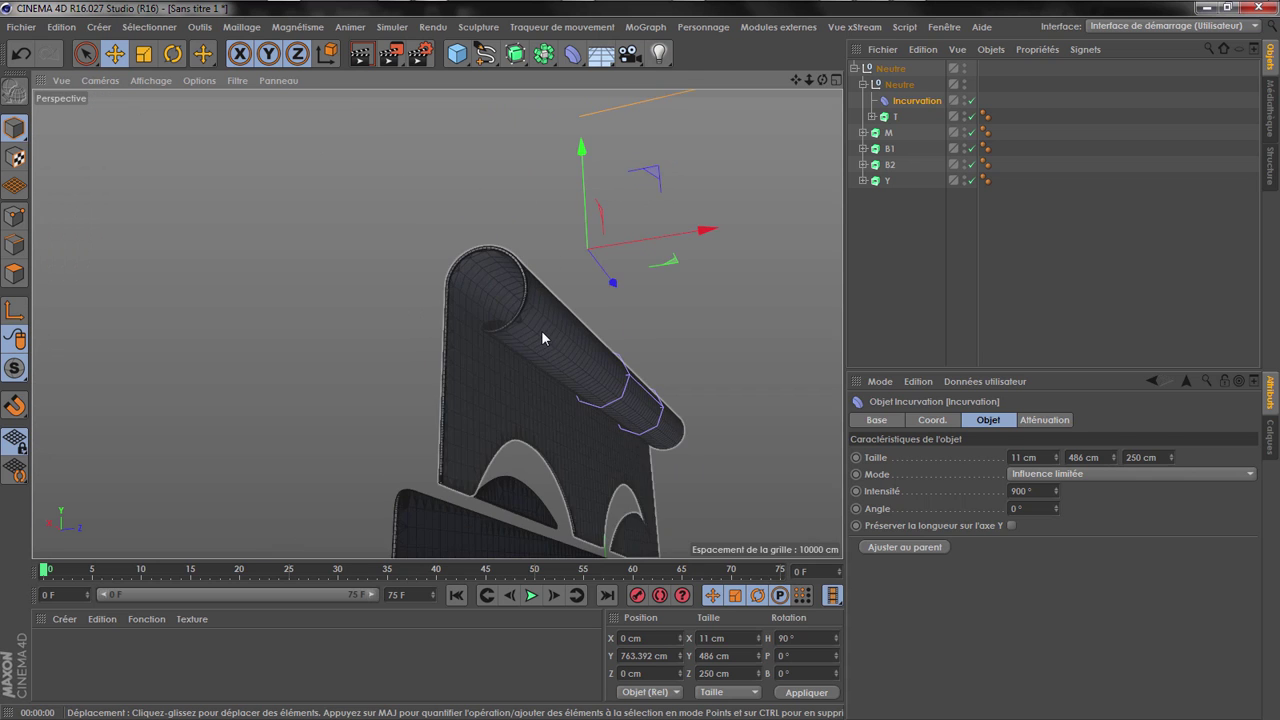
pyautogui.scroll(4, 541, 330)
pyautogui.click(855, 68)
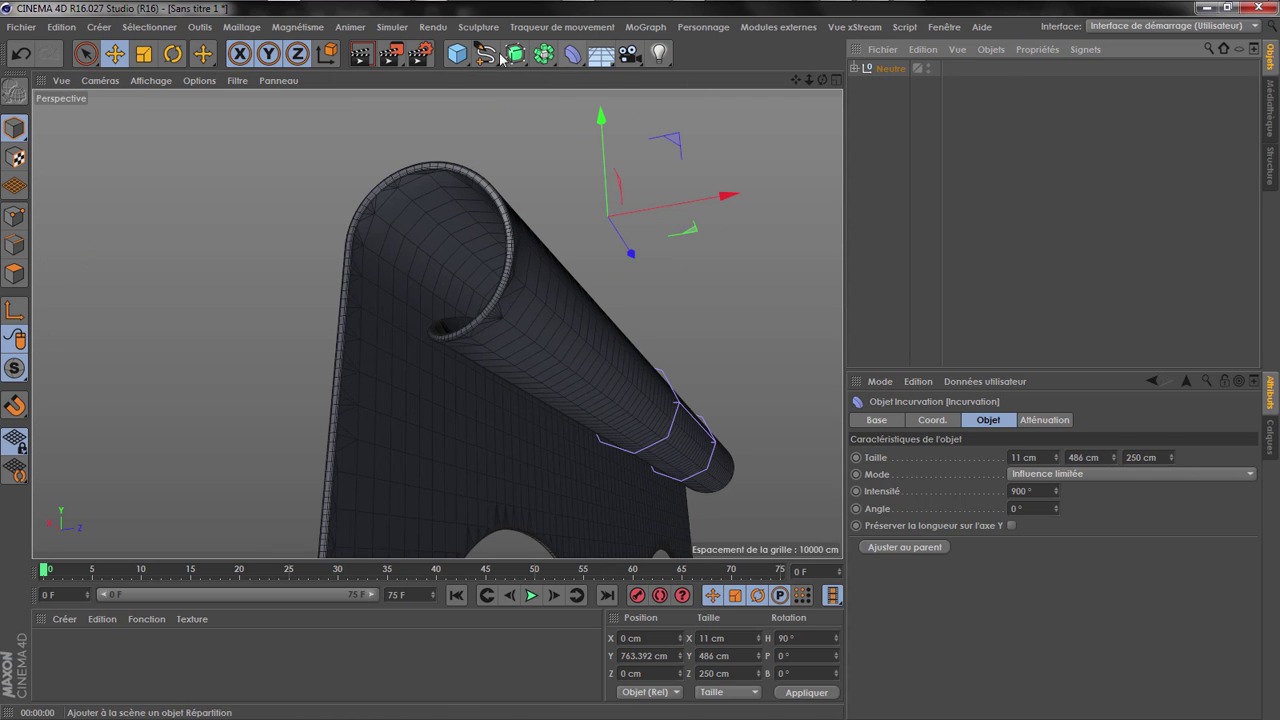
pyautogui.click(503, 56)
pyautogui.moveTo(900, 86); pyautogui.dragTo(900, 76)
pyautogui.click(898, 70)
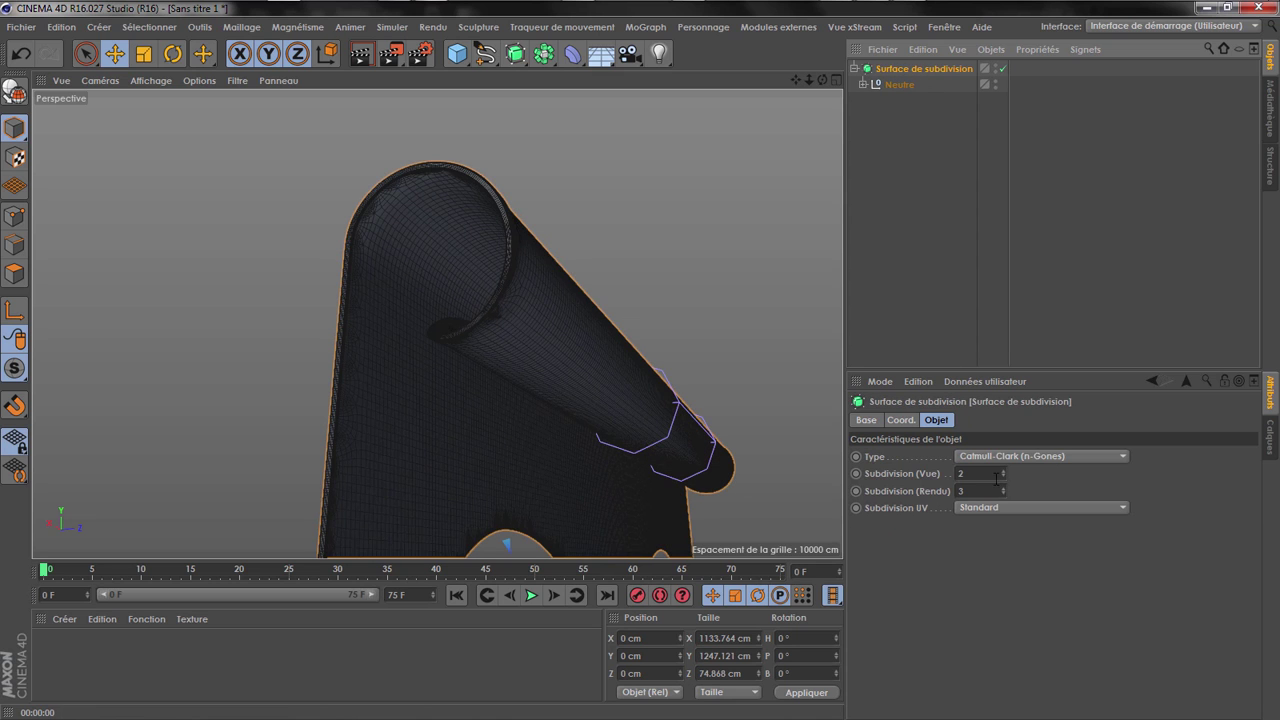
# Set the subdivision surface's view and render levels to 1 and render the view
pyautogui.click(1003, 477)
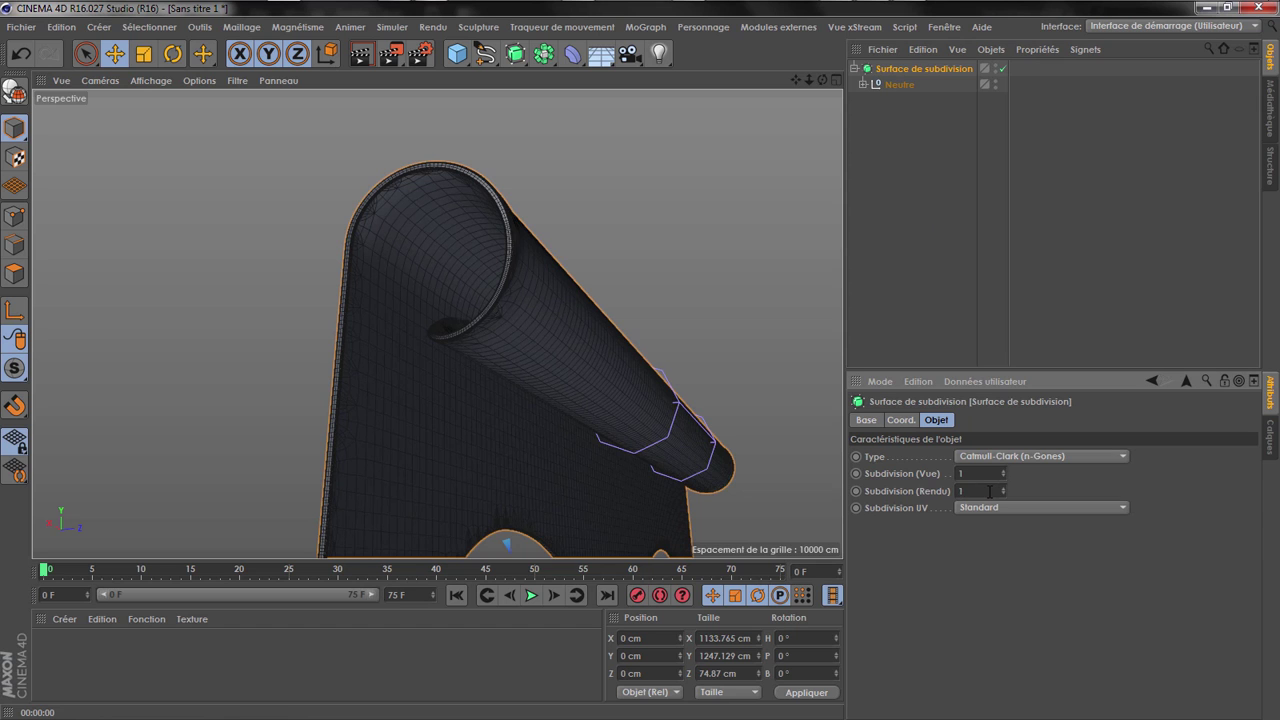
pyautogui.hotkey('ctrl', 'r')
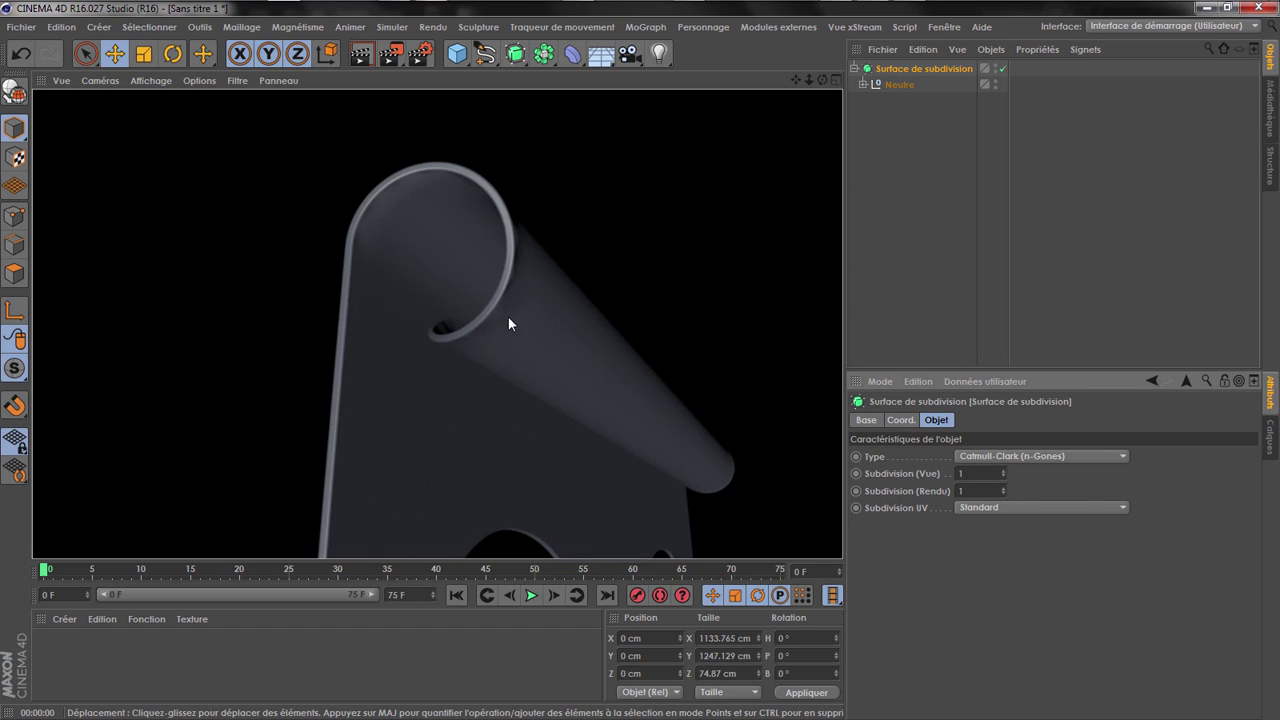
pyautogui.scroll(5, 501, 287)
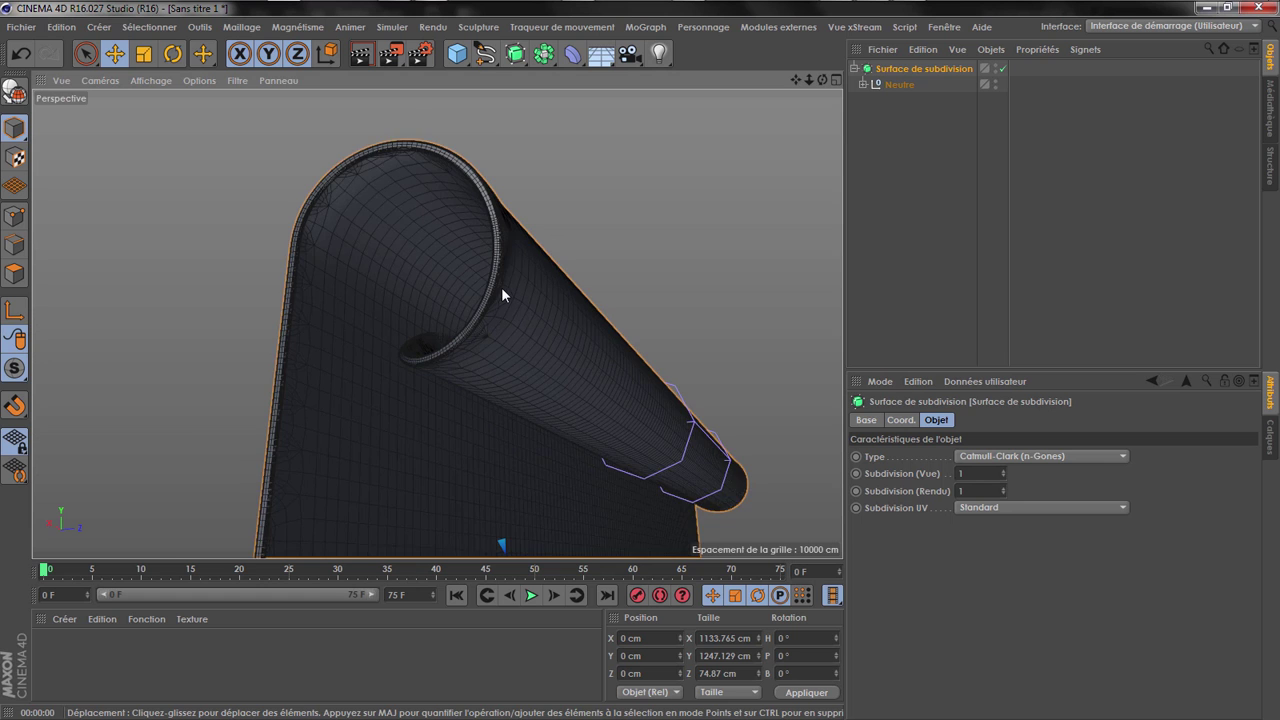
# Disable the subdivision surface to inspect the original mesh along the rolled edge
pyautogui.moveTo(822, 79); pyautogui.dragTo(730, 140)
pyautogui.click(1003, 68)
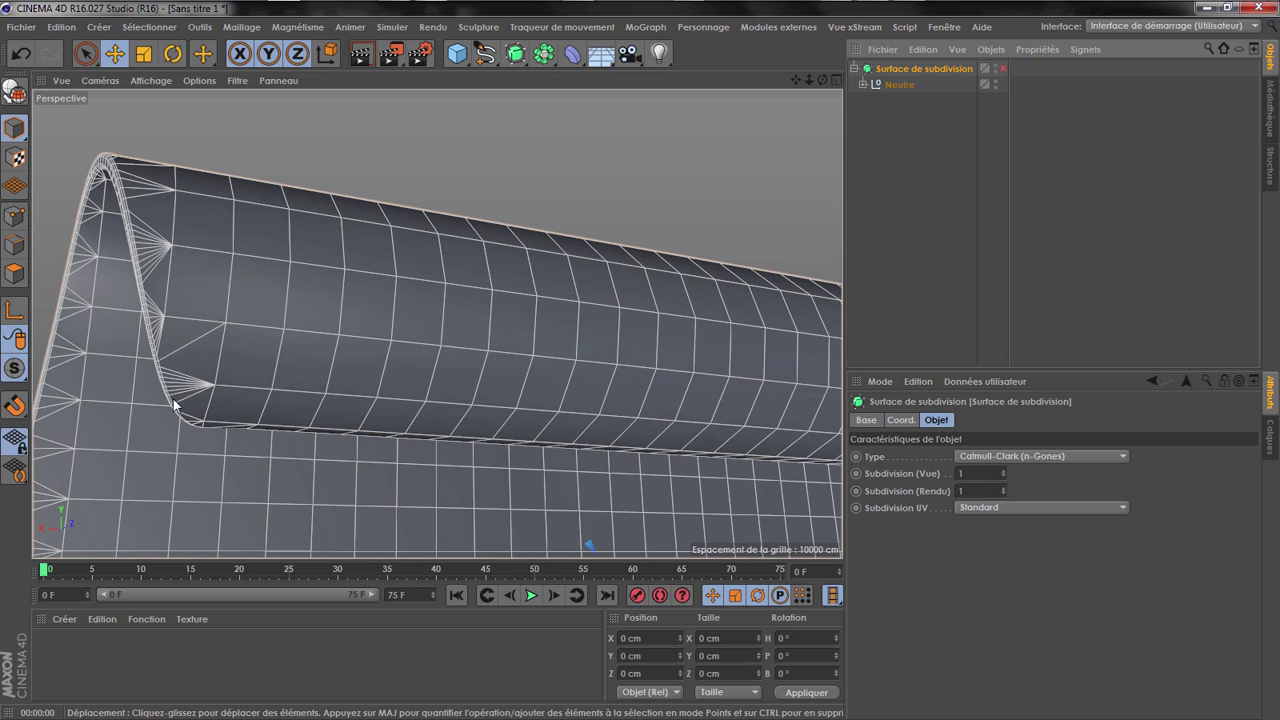
pyautogui.keyDown('alt'); pyautogui.moveTo(314, 140); pyautogui.dragTo(256, 126, button='right'); pyautogui.keyUp('alt')
# Set the intermediate points of the T spline to 15
pyautogui.click(863, 84)
pyautogui.click(903, 134)
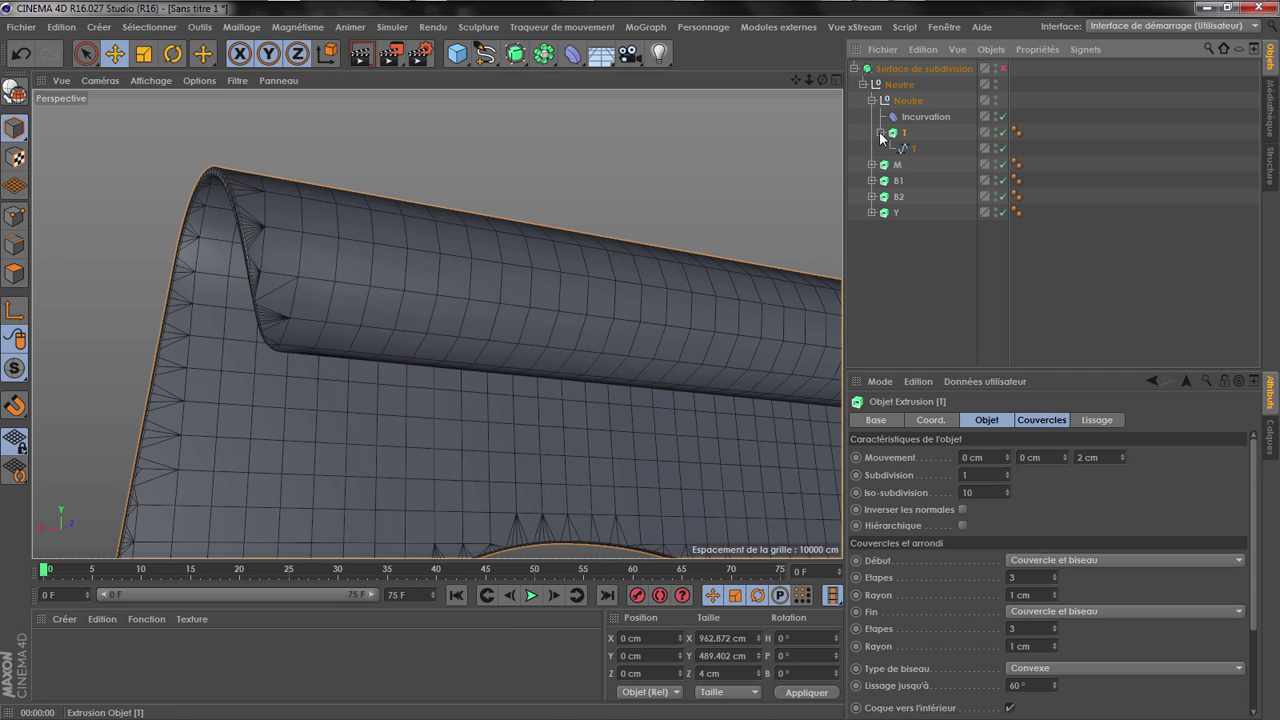
pyautogui.click(911, 149)
pyautogui.moveTo(1000, 505)
pyautogui.mouseDown()
pyautogui.moveTo(1000, 486)
pyautogui.moveTo(1000, 542)
pyautogui.moveTo(1000, 527)
pyautogui.mouseUp()
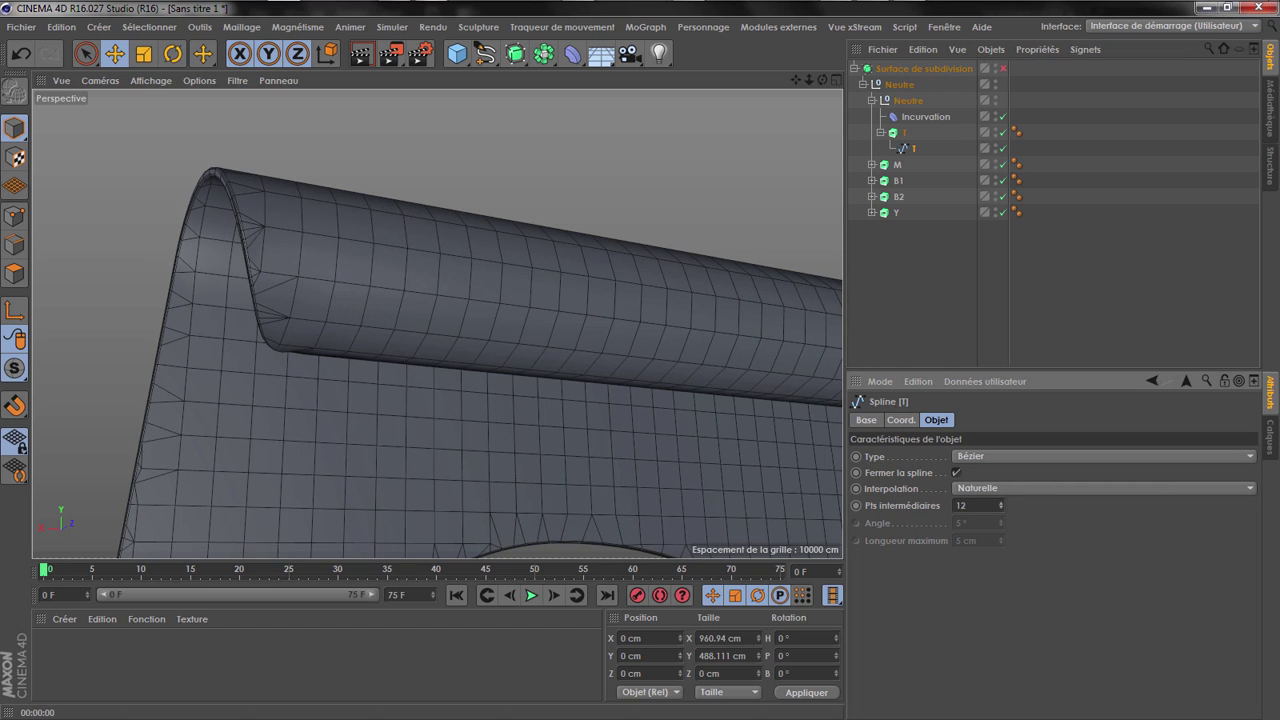
pyautogui.write('15')
pyautogui.press('Return')
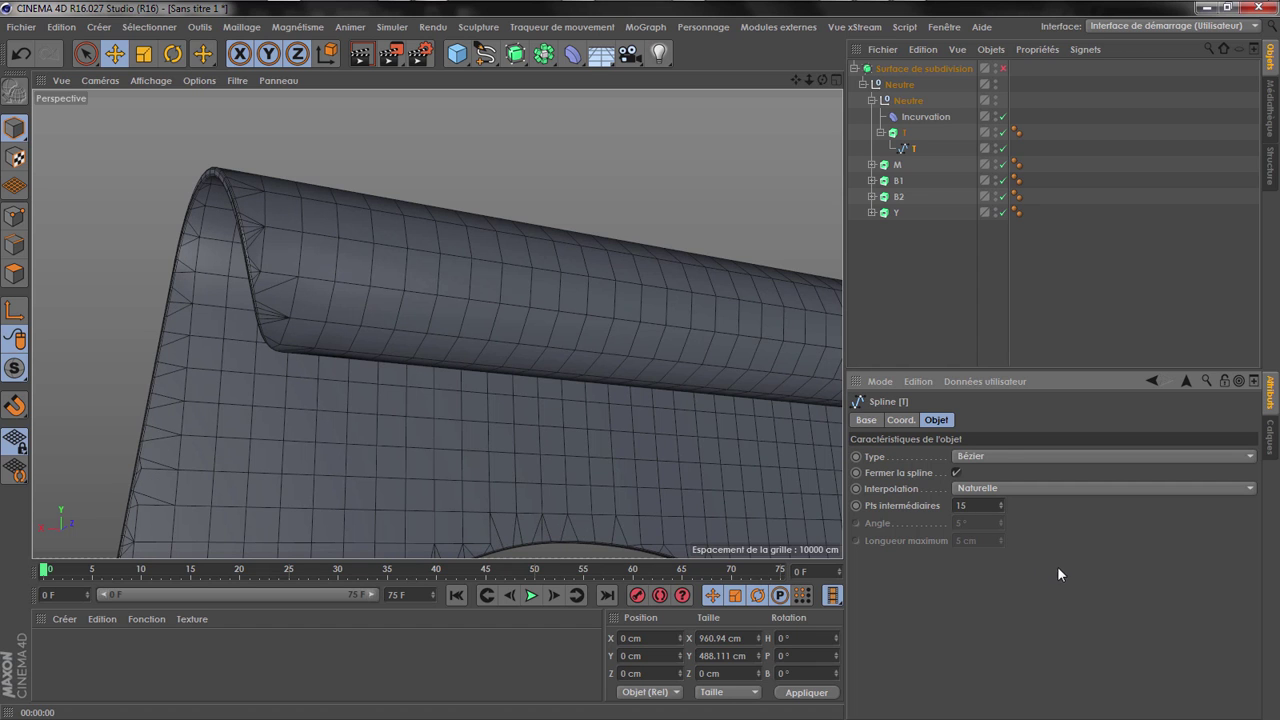
# Reduce the cap grid width of the T extrusion to 5 cm and render the view to check the rolled edge
pyautogui.click(905, 133)
pyautogui.scroll(-3, 1057, 706)
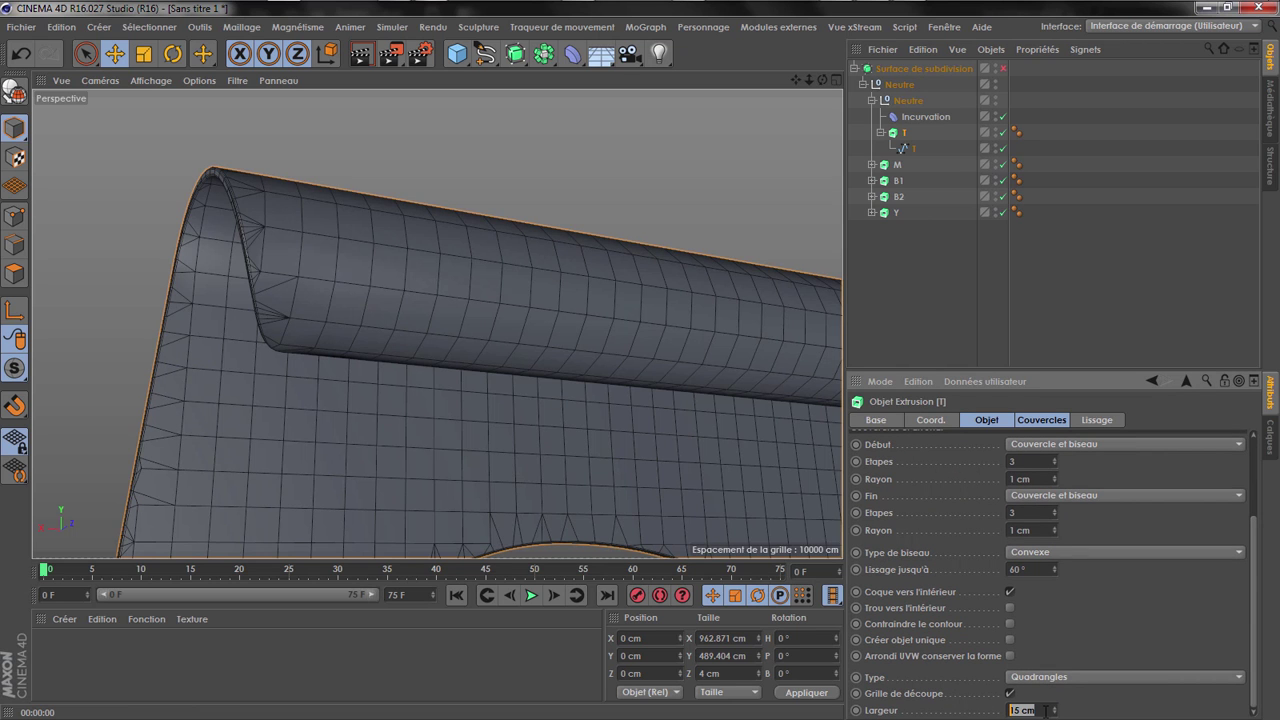
pyautogui.moveTo(1055, 706); pyautogui.dragTo(1055, 715)
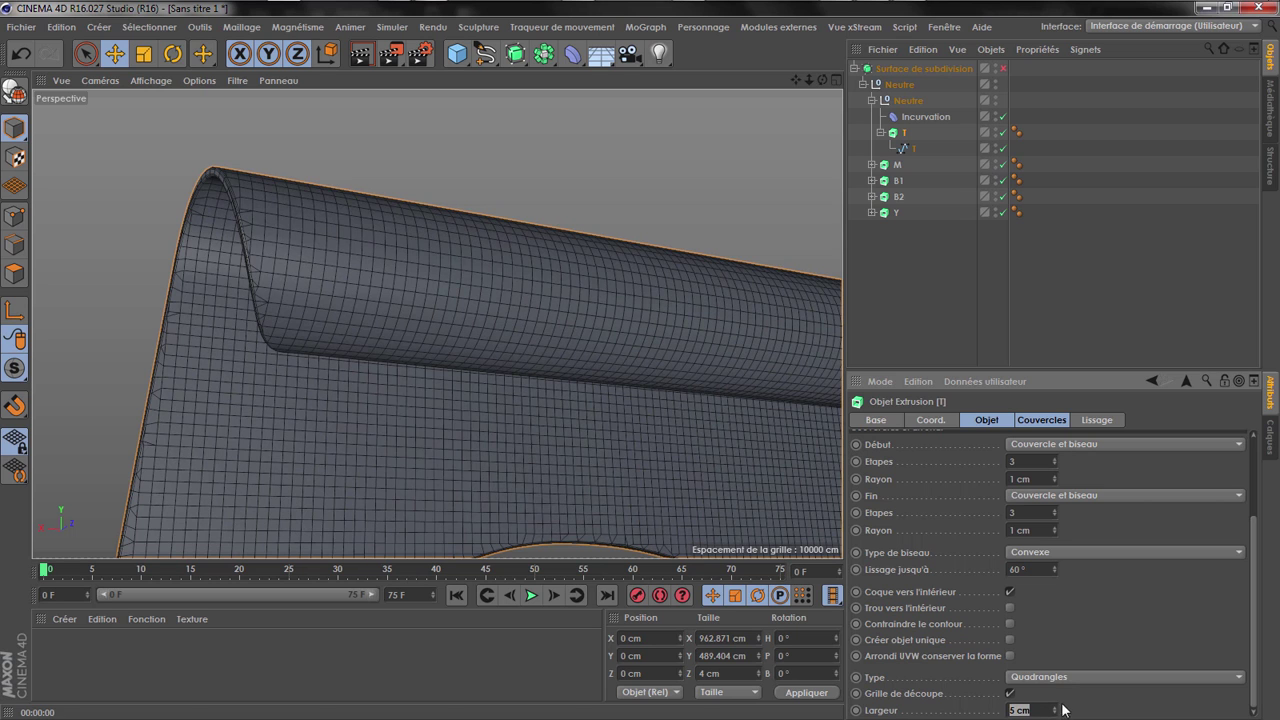
pyautogui.click(923, 291)
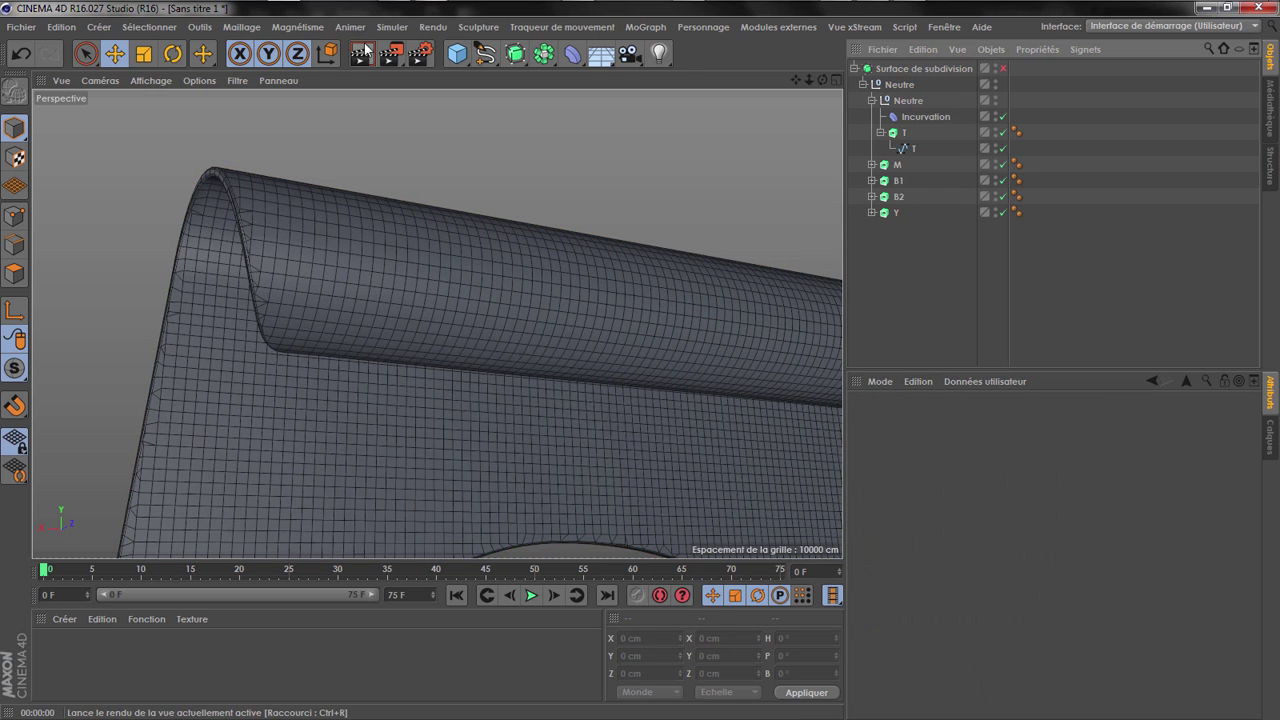
pyautogui.hotkey('ctrl', 'r')
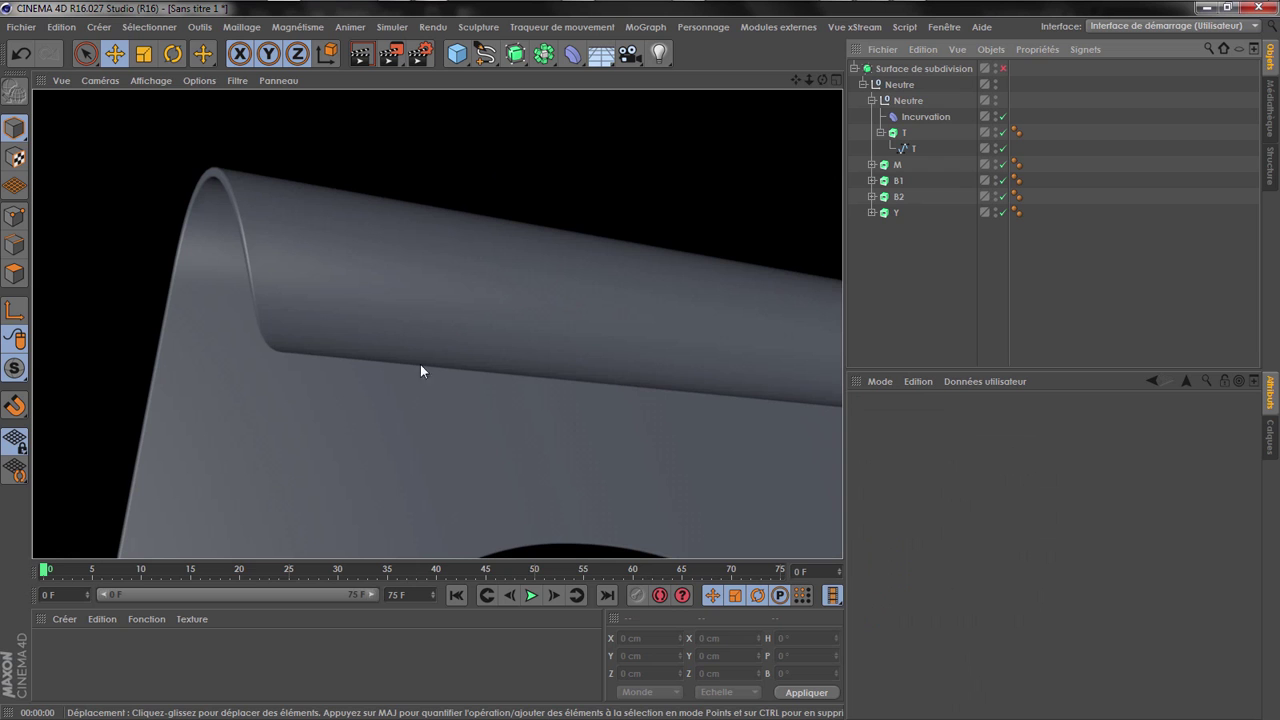
pyautogui.scroll(-3, 640, 181)
pyautogui.scroll(-3, 298, 144)
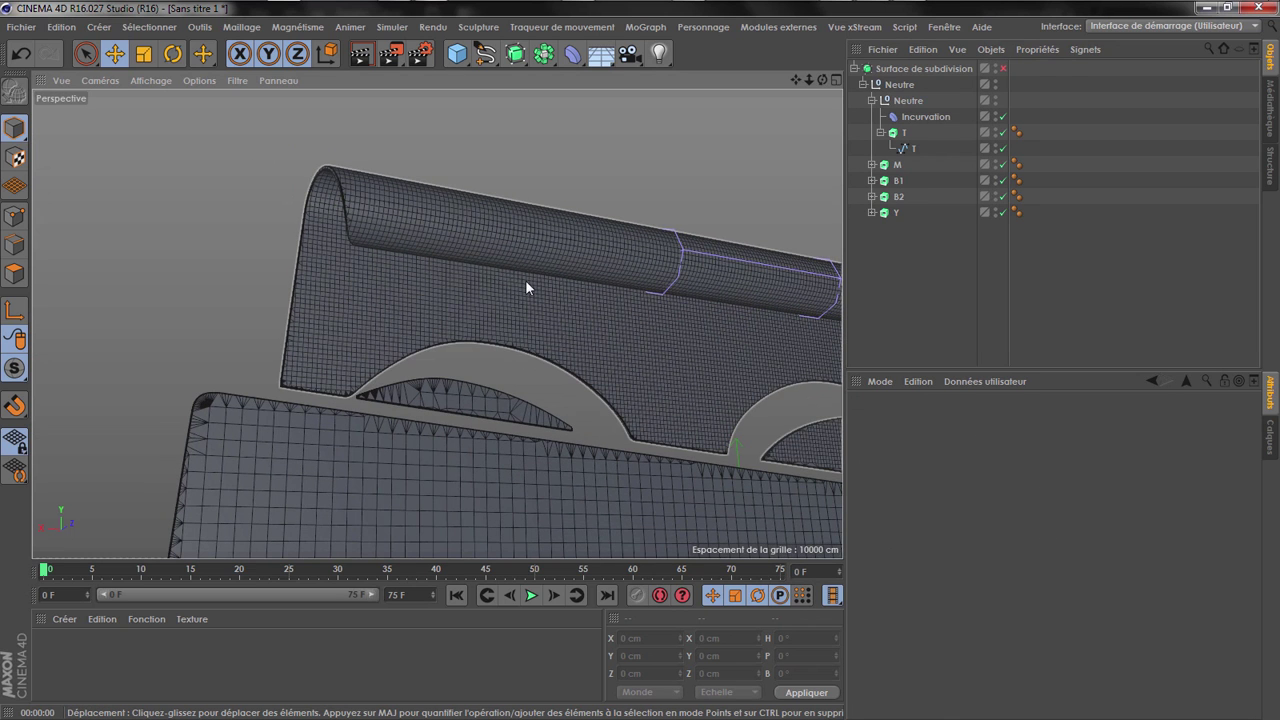
# Set the cap grid width of the M, B1, B2 and Y extrusions to 5 cm
pyautogui.moveTo(913, 241); pyautogui.dragTo(881, 163)
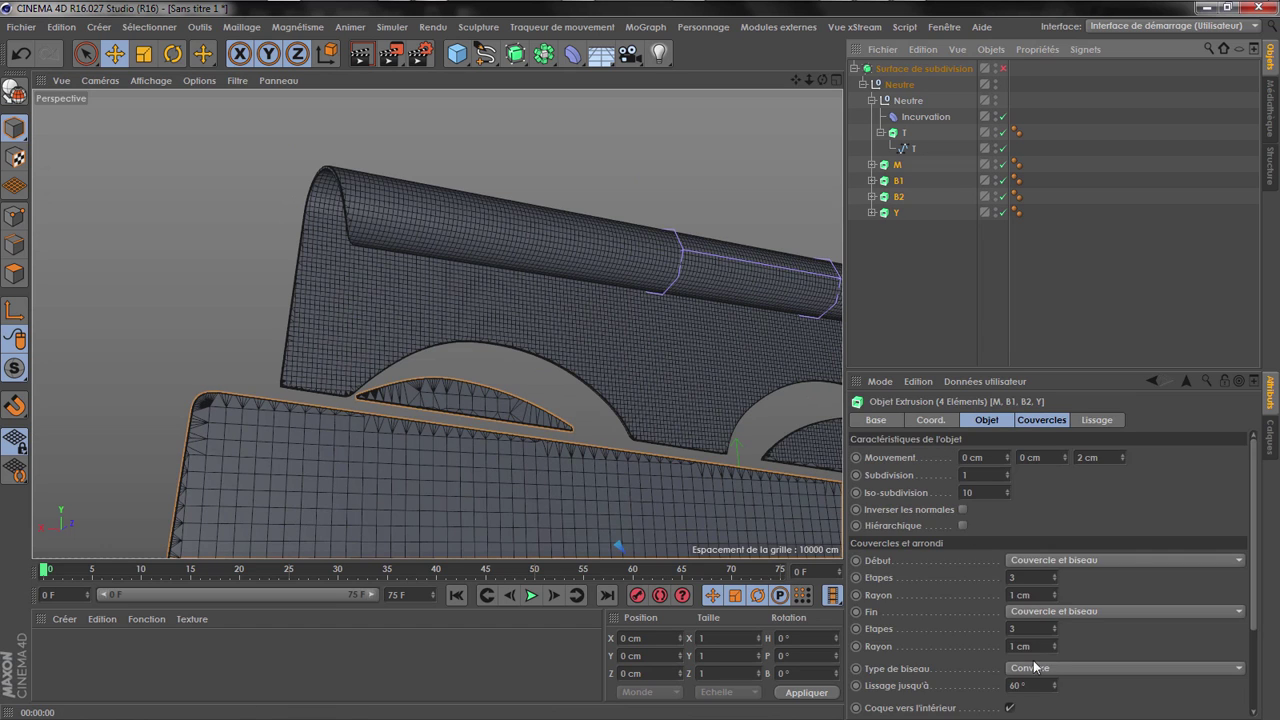
pyautogui.scroll(-3, 1035, 667)
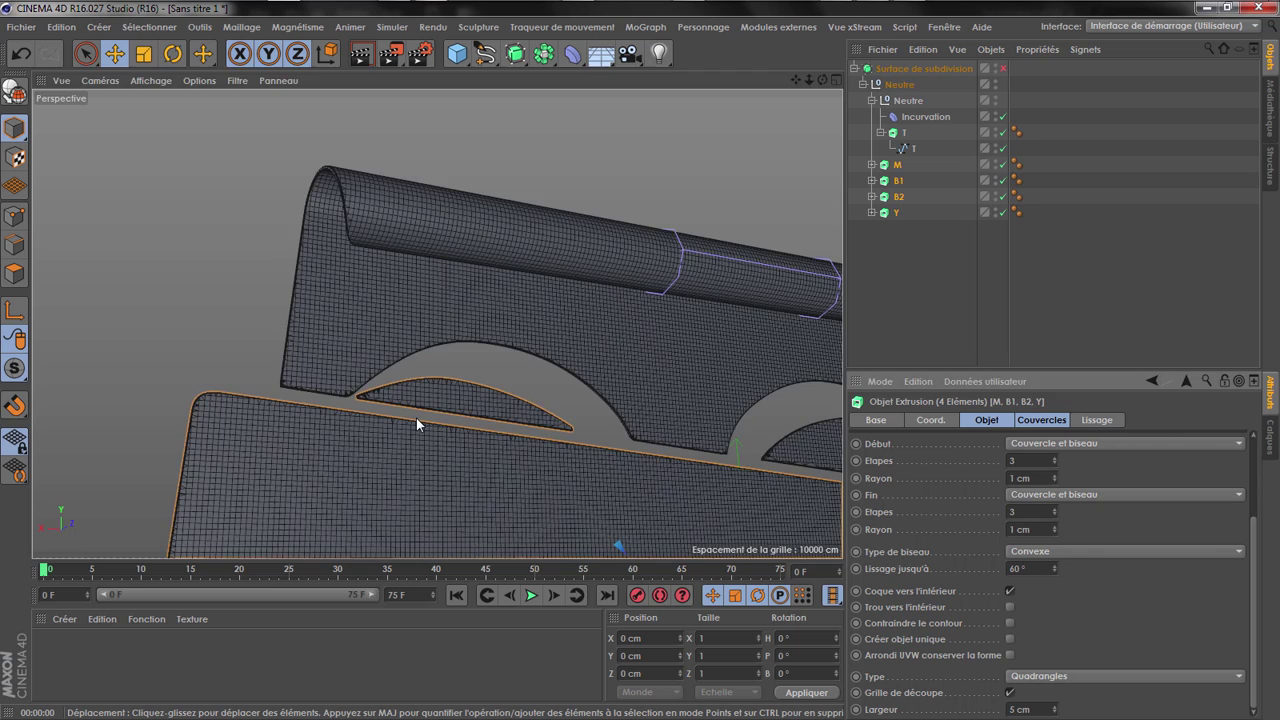
pyautogui.scroll(8, 416, 418)
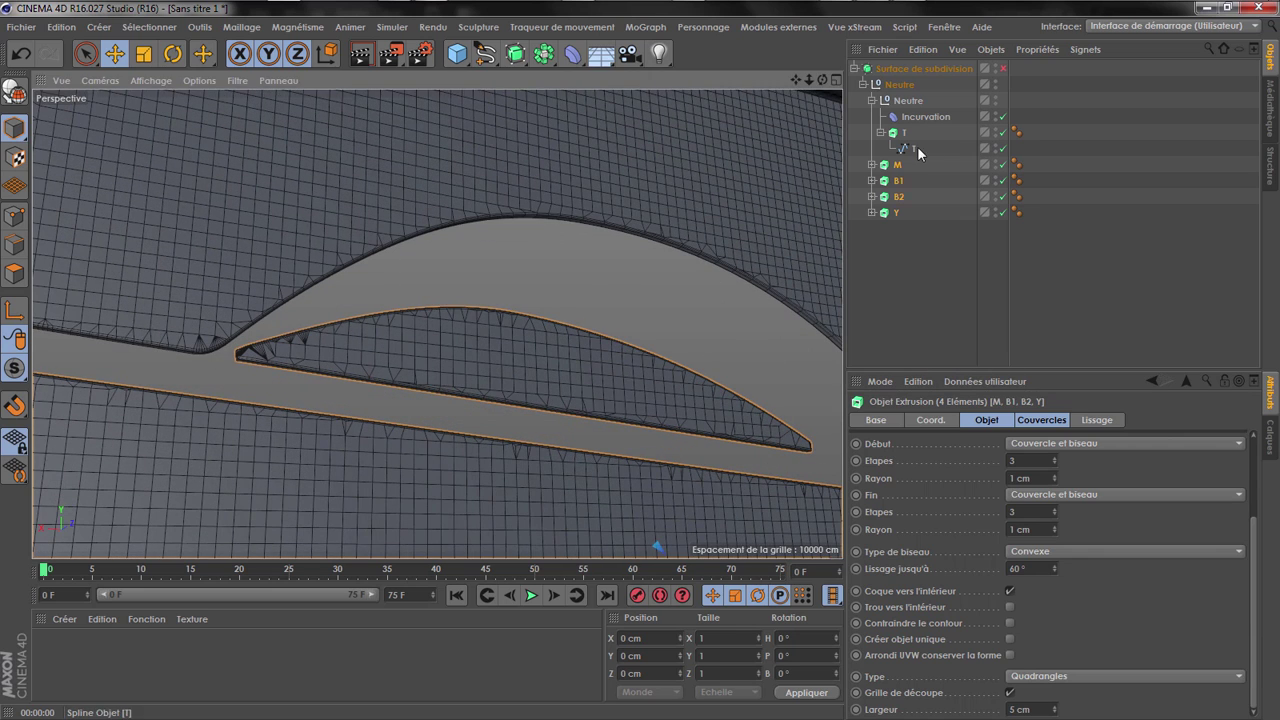
# Set the intermediate points of the M, B1, B2 and Y splines to 15, matching the T spline
pyautogui.click(913, 148)
pyautogui.click(872, 165)
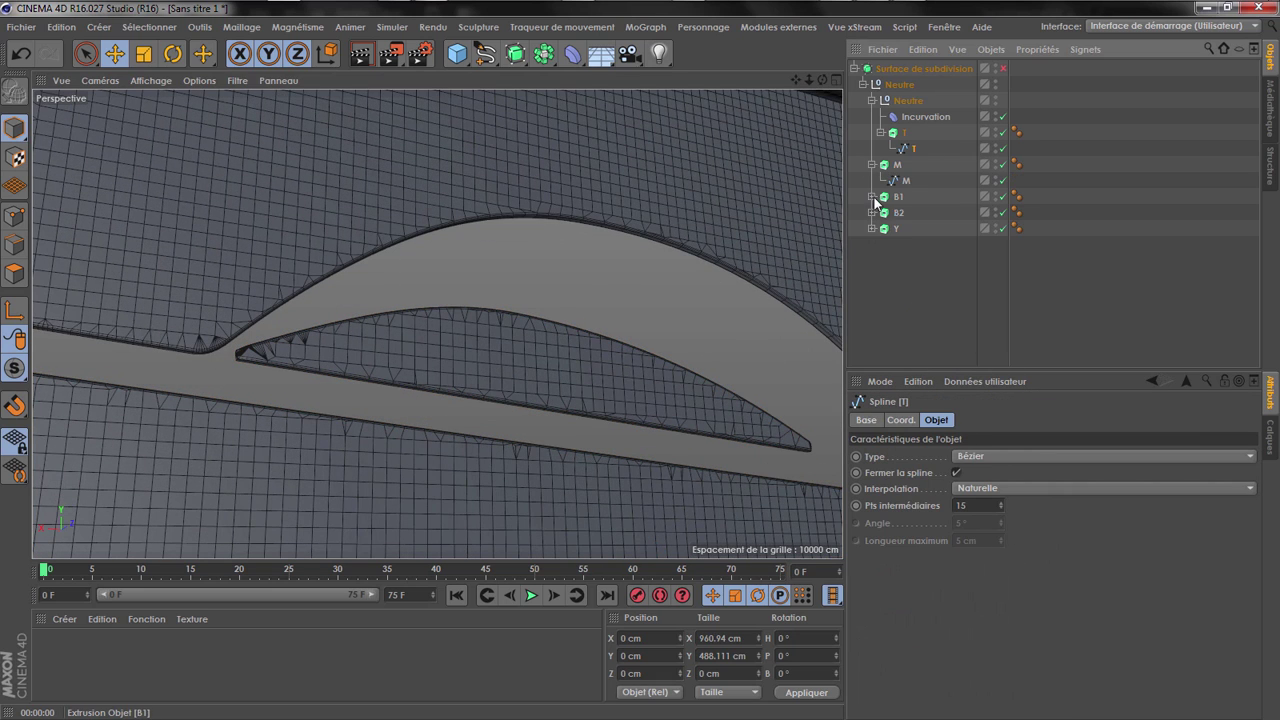
pyautogui.click(873, 229)
pyautogui.moveTo(908, 180); pyautogui.dragTo(909, 181)
pyautogui.click(976, 506)
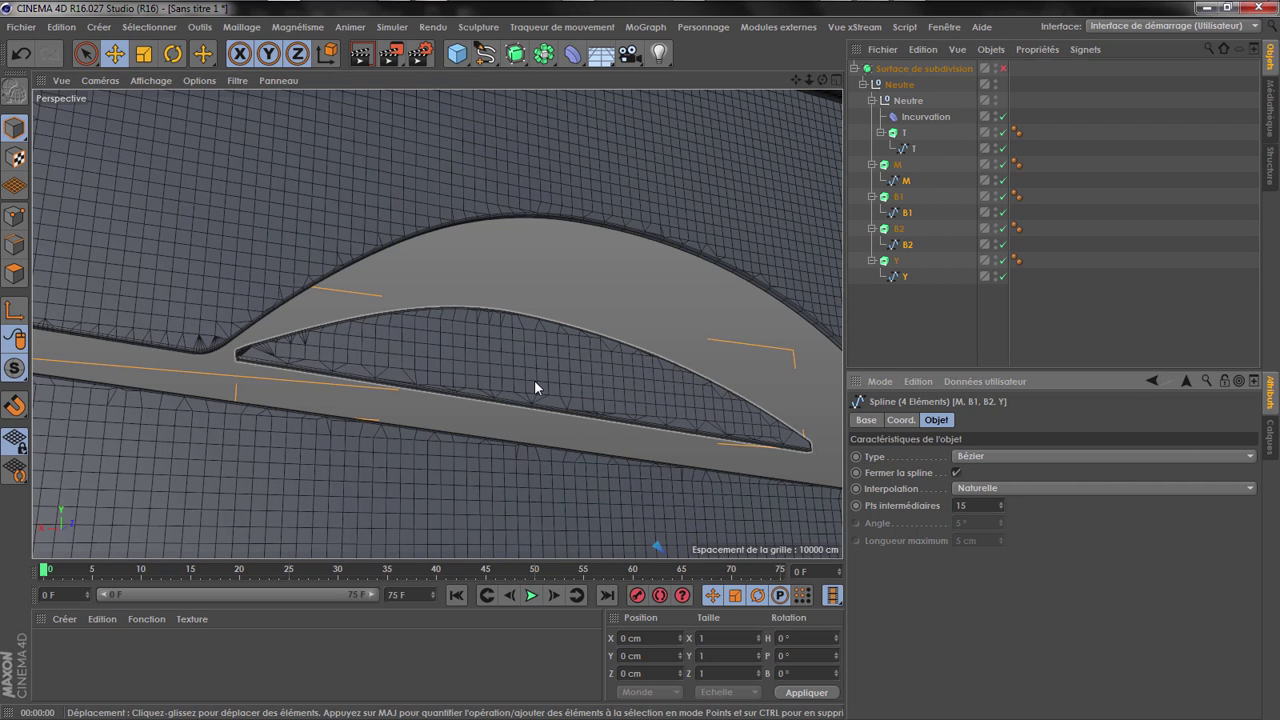
# Increase the intermediate points of the Y spline to 55 for a cleaner mesh border
pyautogui.click(564, 381)
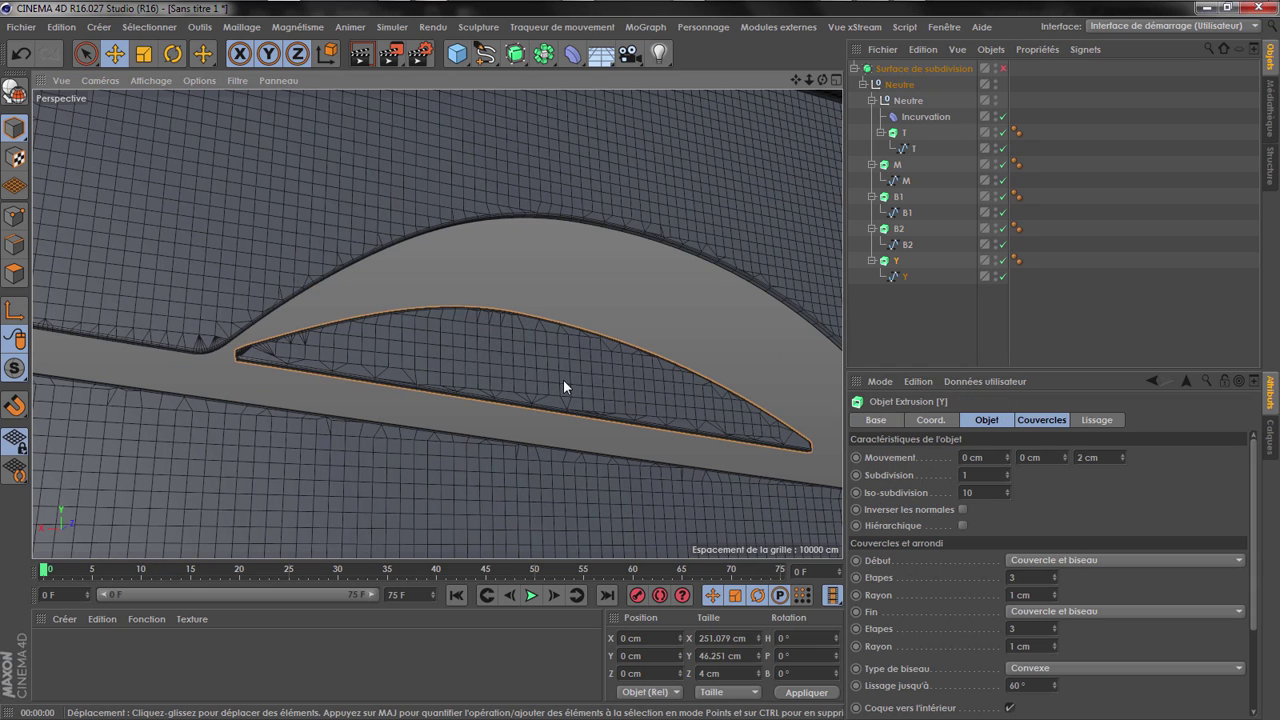
pyautogui.click(905, 277)
pyautogui.moveTo(1000, 508); pyautogui.dragTo(1000, 526)
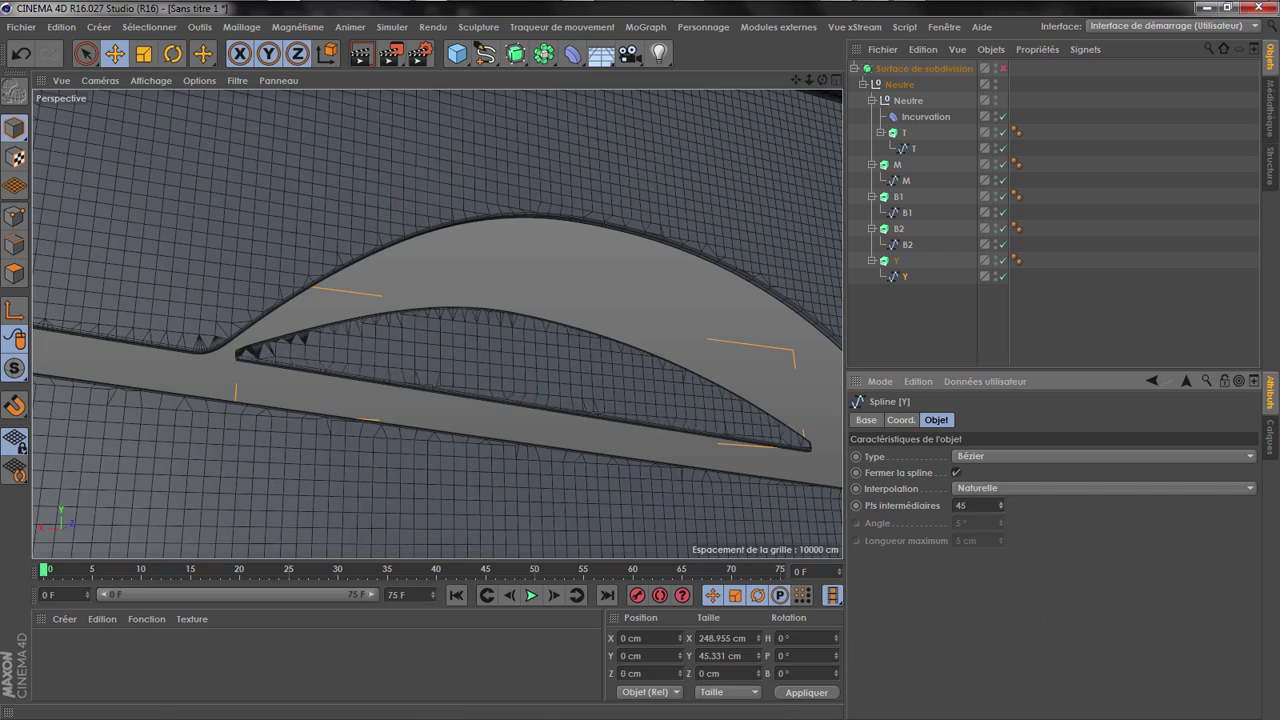
# Increase the intermediate points of the B1 spline to 52
pyautogui.keyDown('alt'); pyautogui.moveTo(800, 450); pyautogui.dragTo(518, 517); pyautogui.keyUp('alt')
pyautogui.scroll(5, 474, 484)
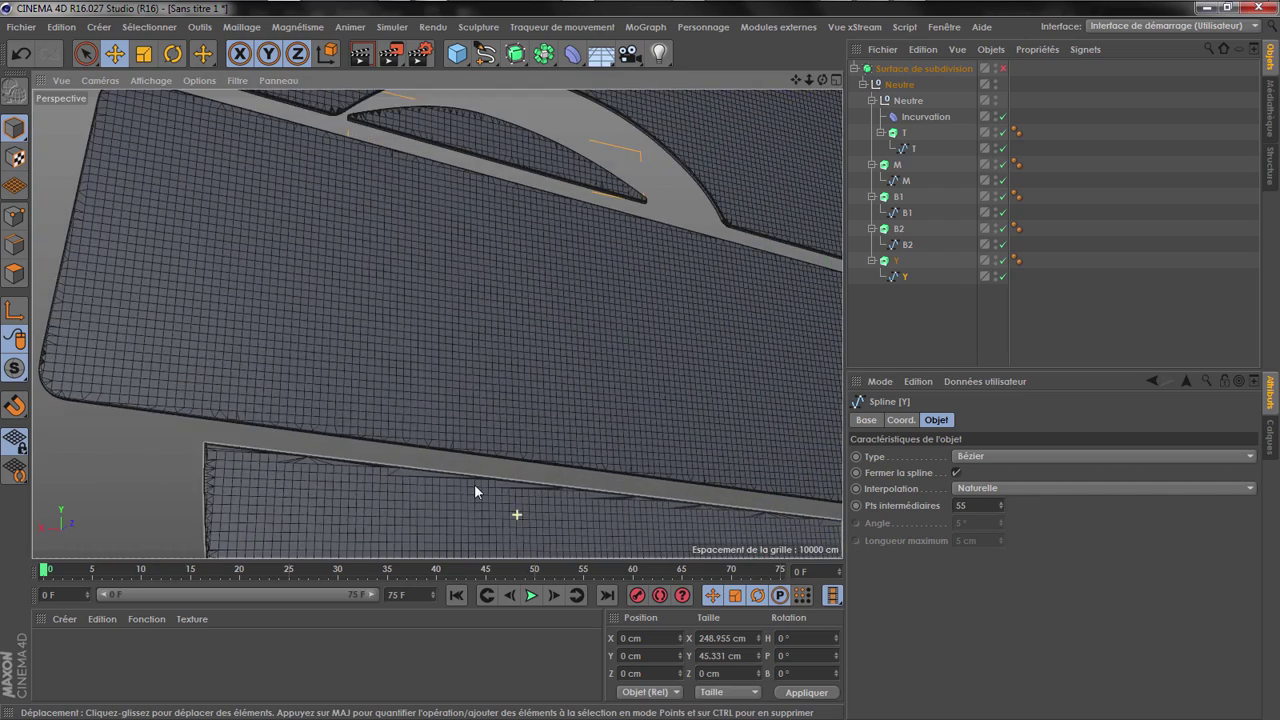
pyautogui.click(474, 485)
pyautogui.click(906, 212)
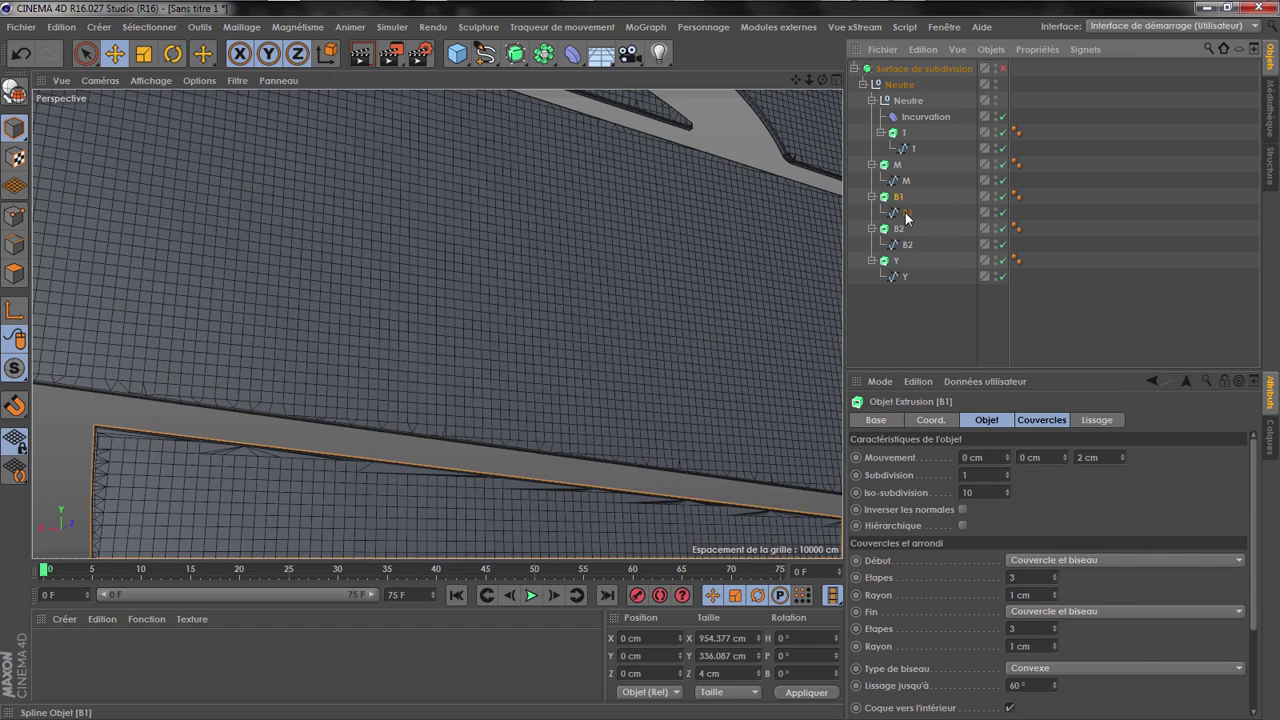
pyautogui.moveTo(1002, 505); pyautogui.dragTo(1001, 472)
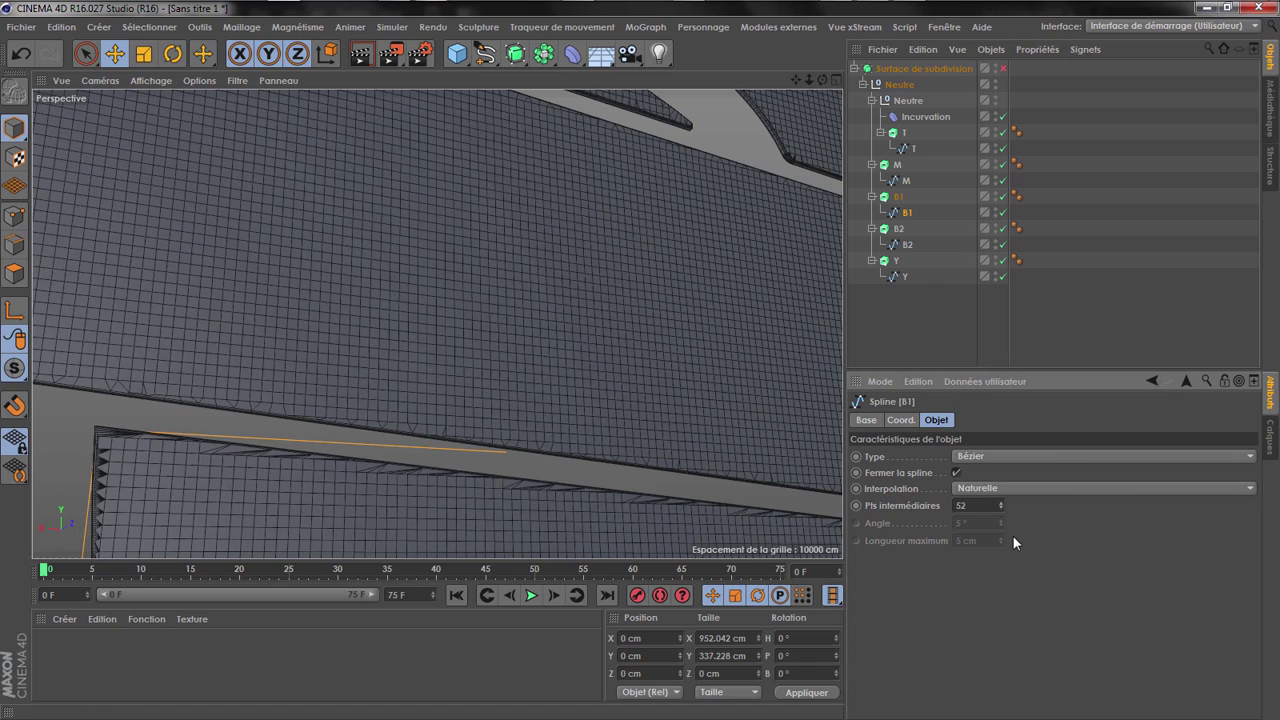
# Switch the perspective view to shaded display without mesh lines and inspect the rolled edge of the T part
pyautogui.scroll(-1, 470, 460)
pyautogui.scroll(-6, 337, 489)
pyautogui.scroll(3, 346, 231)
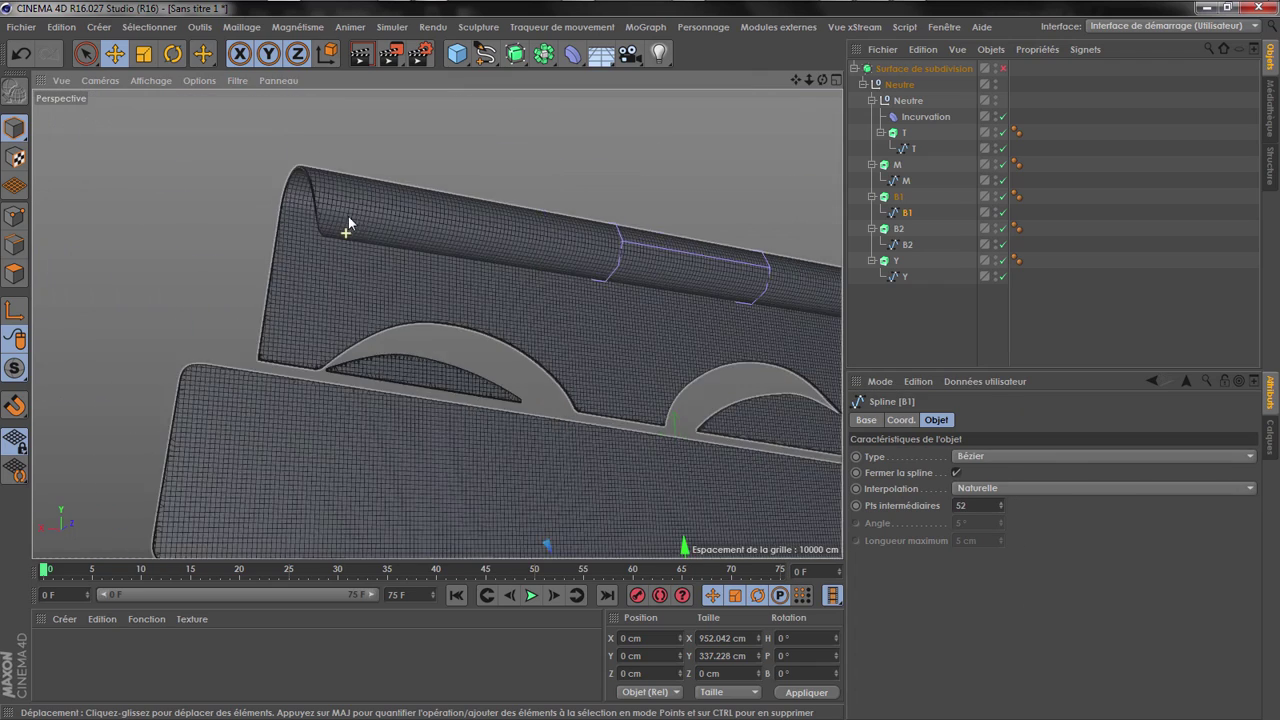
pyautogui.click(150, 80)
pyautogui.click(214, 126)
pyautogui.scroll(3, 356, 307)
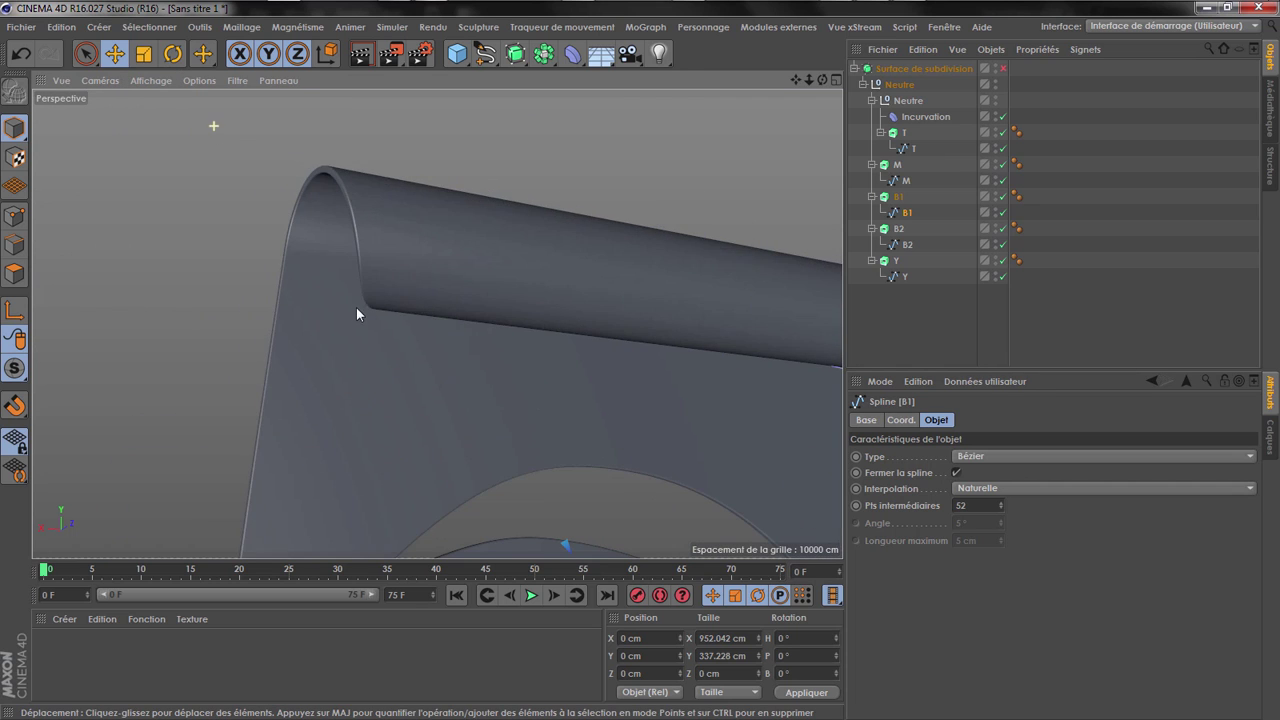
# Ungroup the subdivision surface from its child hierarchy and delete the subdivision surface object
pyautogui.click(925, 67)
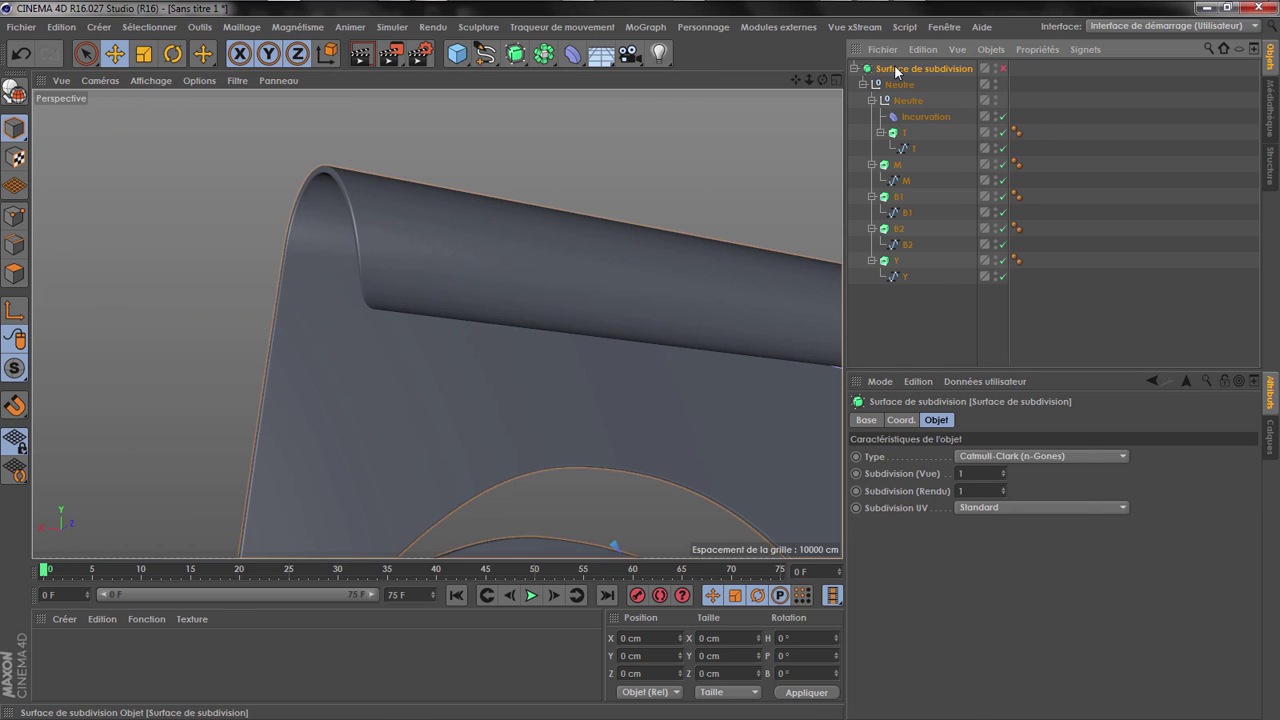
pyautogui.rightClick(896, 69)
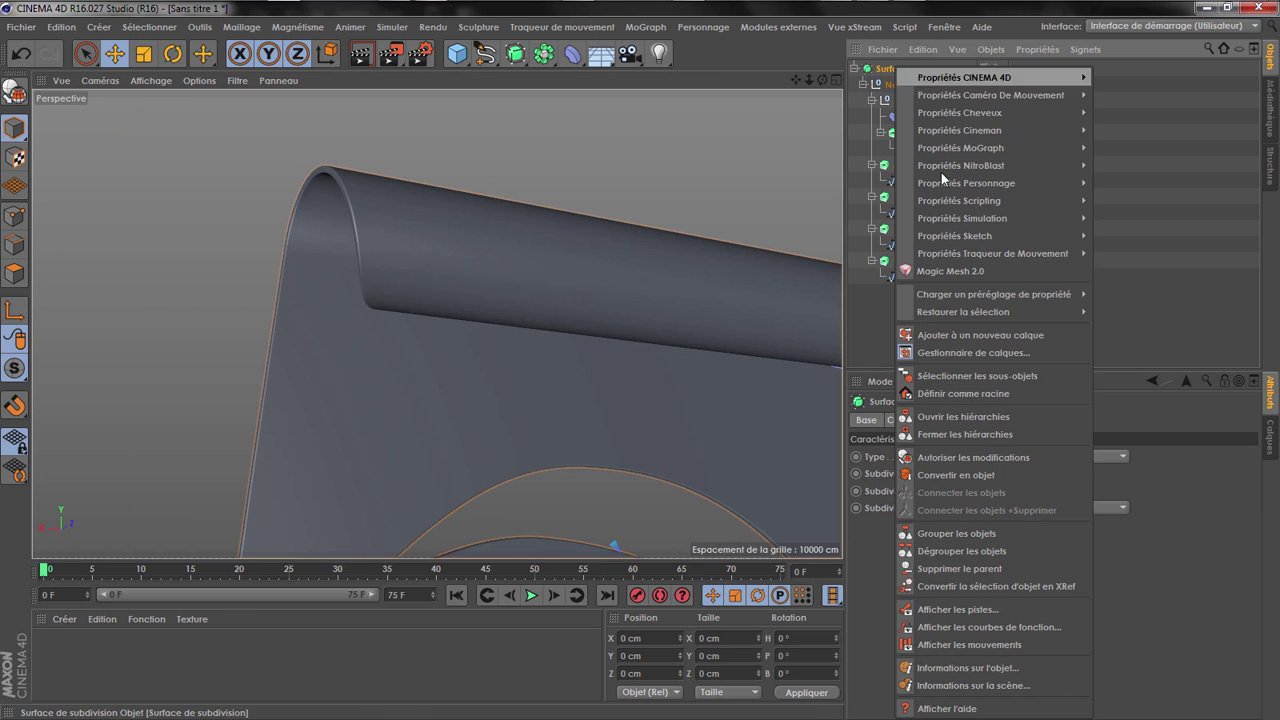
pyautogui.click(961, 551)
pyautogui.press('Delete')
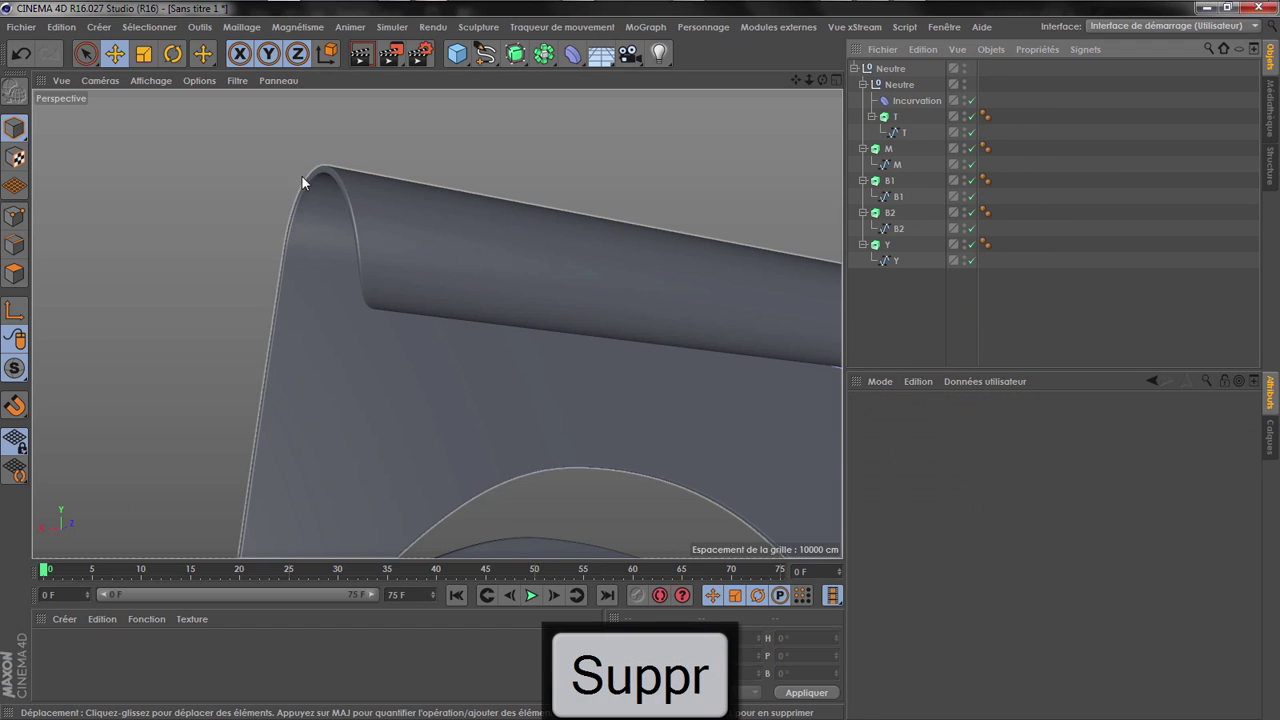
# Move the T part's bend deformer along its vertical axis to about 648 cm in Y to roll up the forehead
pyautogui.scroll(-5, 288, 170)
pyautogui.click(907, 104)
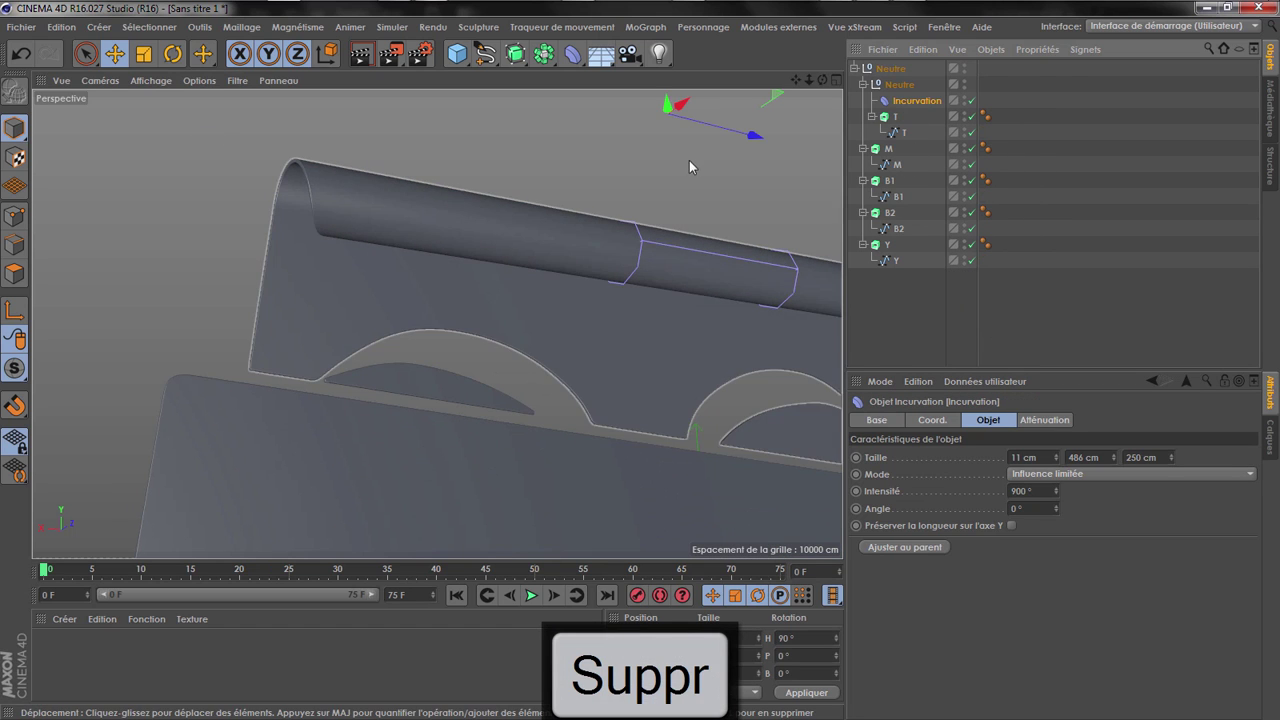
pyautogui.moveTo(666, 106); pyautogui.dragTo(665, 240)
pyautogui.scroll(-2, 156, 271)
pyautogui.moveTo(557, 163); pyautogui.dragTo(563, 117)
pyautogui.moveTo(823, 86); pyautogui.dragTo(382, 234)
pyautogui.scroll(-2, 382, 234)
pyautogui.moveTo(822, 80); pyautogui.dragTo(436, 323)
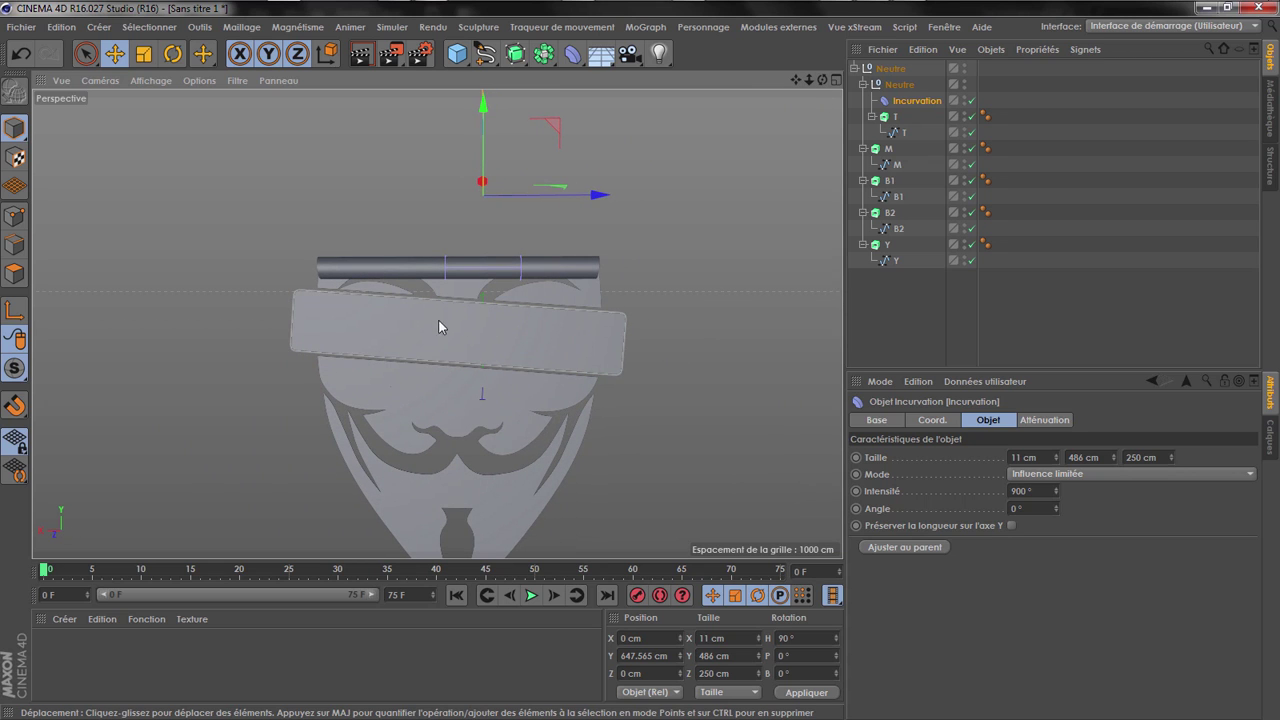
pyautogui.scroll(4, 376, 276)
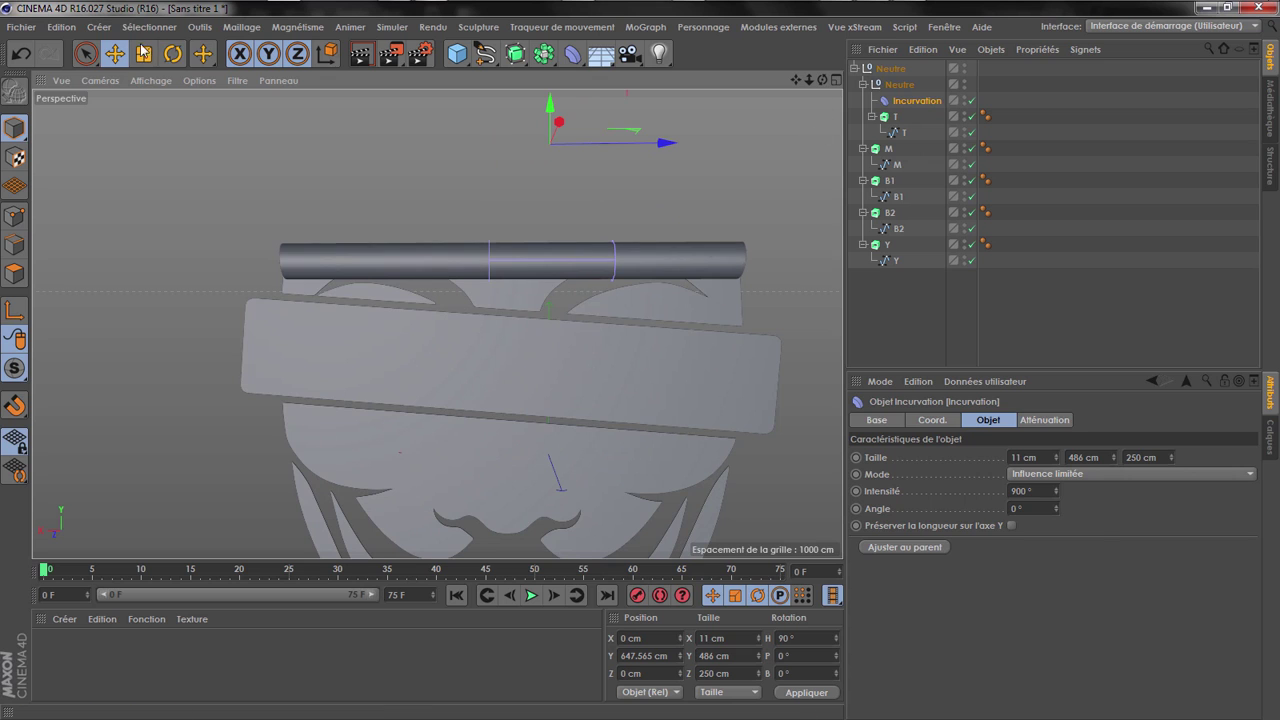
# Tilt the T part's bend deformer to a pitch of about -3.1° and raise it to about 994 cm in Y
pyautogui.click(173, 54)
pyautogui.moveTo(597, 198); pyautogui.dragTo(597, 204)
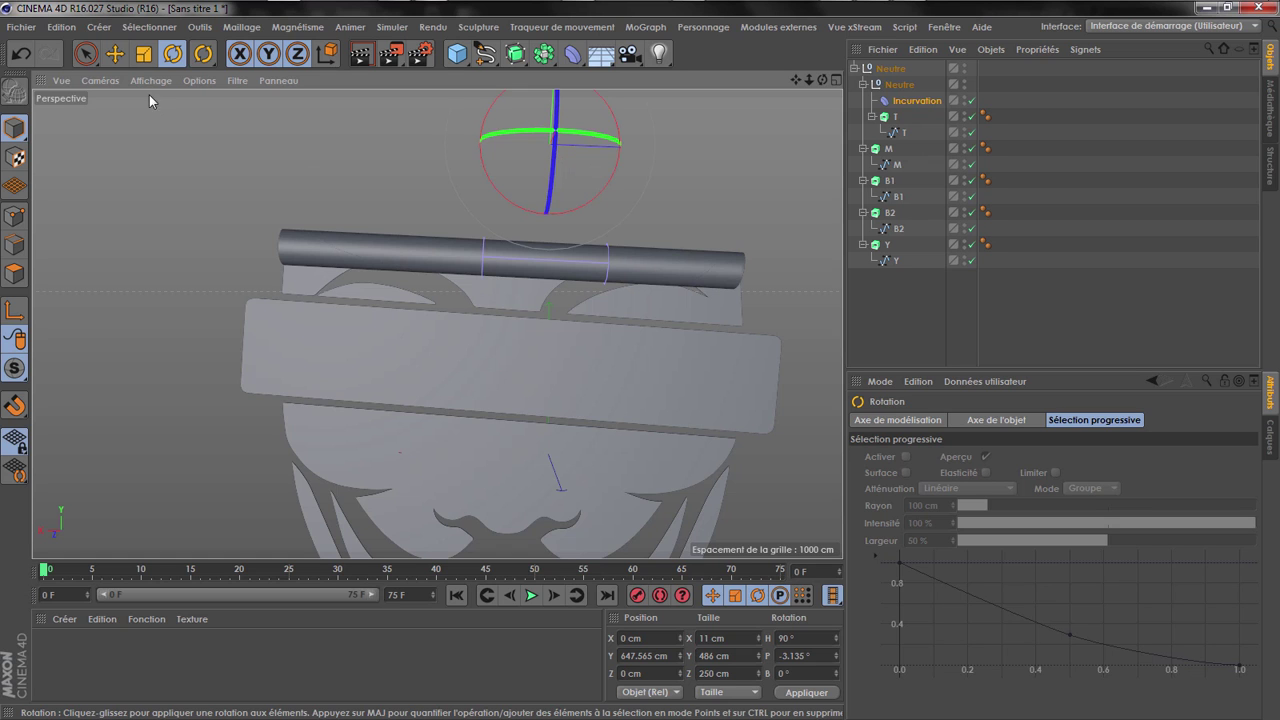
pyautogui.click(115, 54)
pyautogui.moveTo(552, 108)
pyautogui.mouseDown()
pyautogui.moveTo(555, 150)
pyautogui.moveTo(553, 102)
pyautogui.mouseUp()
pyautogui.scroll(-3, 501, 215)
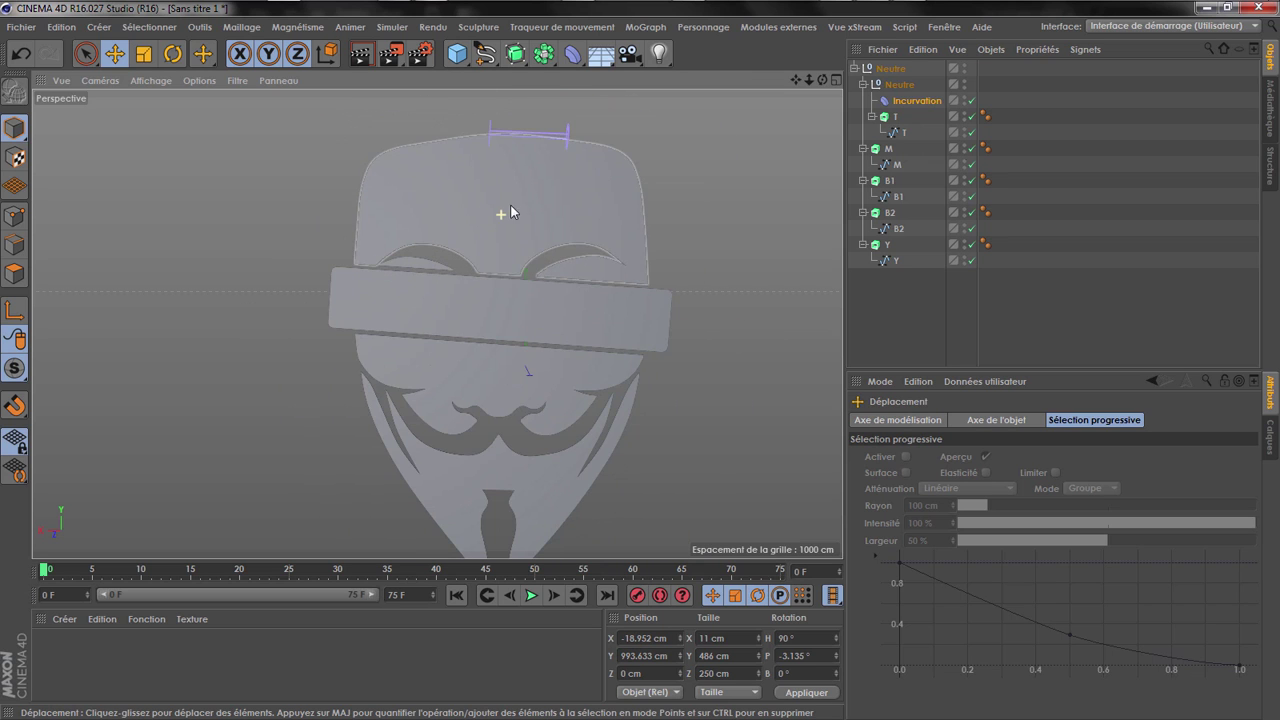
# Rename the null that holds the bend deformer and the T extrusion as T
pyautogui.click(872, 117)
pyautogui.click(863, 85)
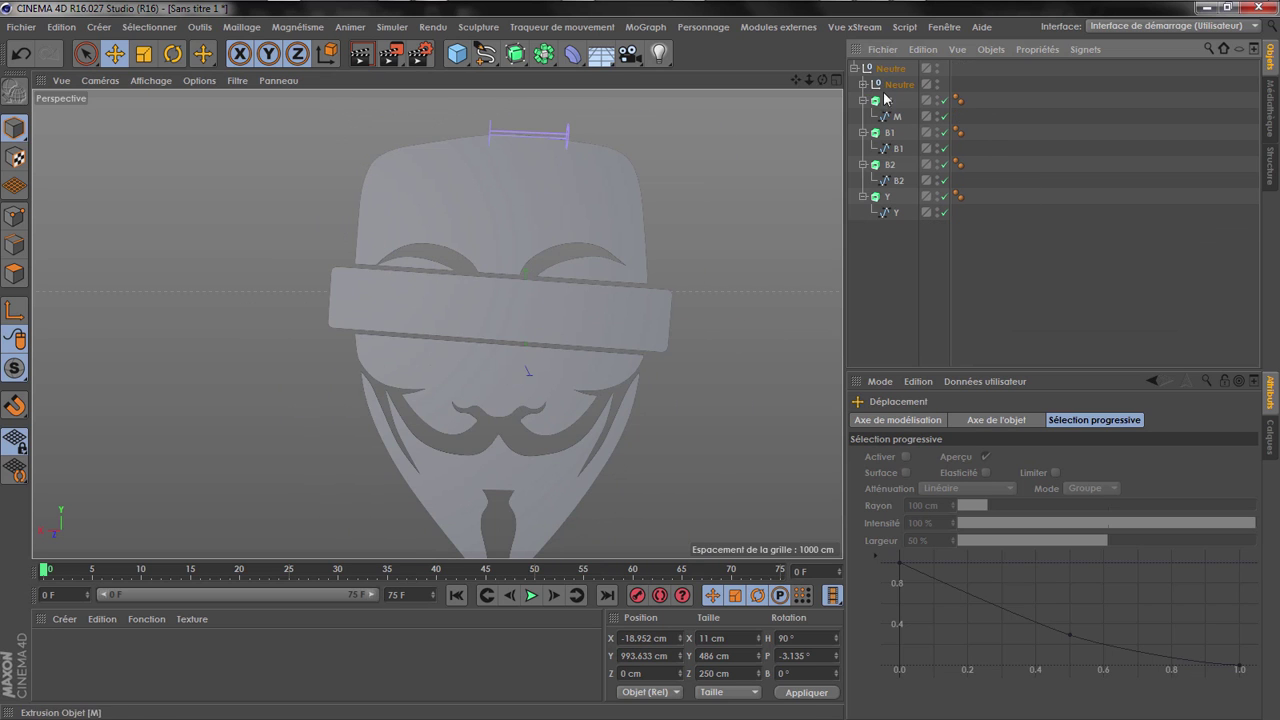
pyautogui.doubleClick(892, 87)
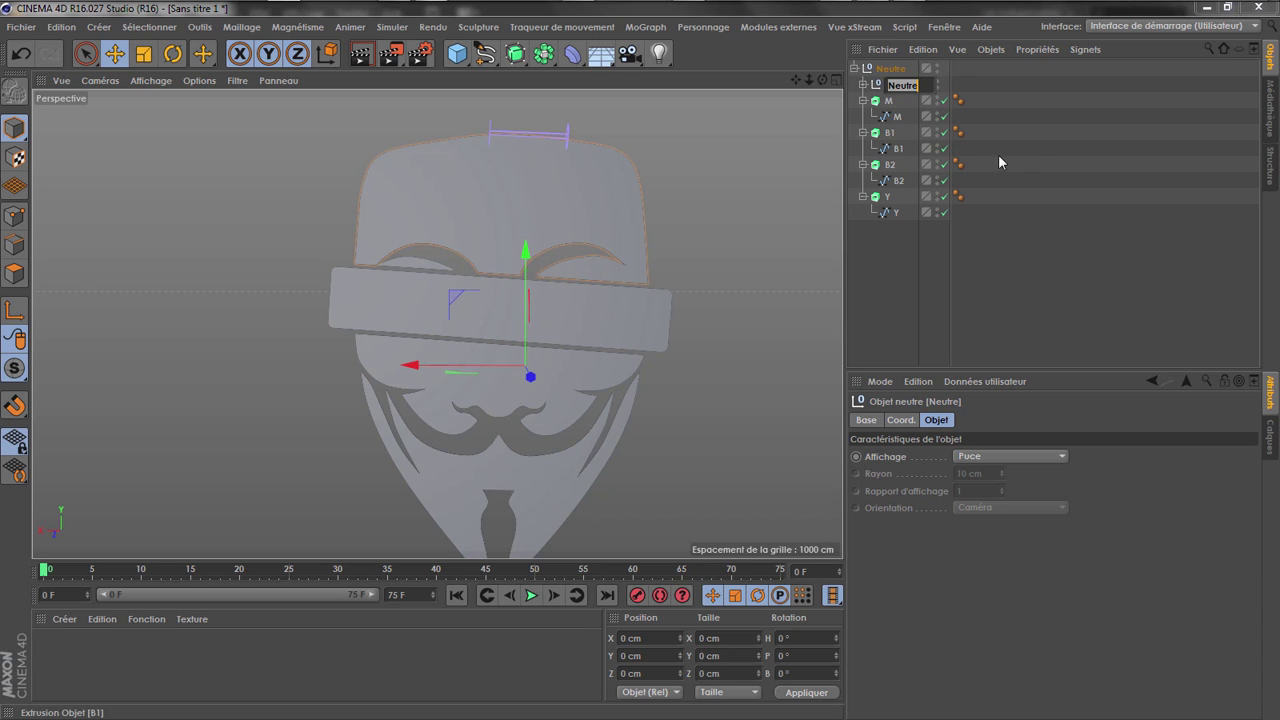
pyautogui.write('T')
pyautogui.press('Return')
# Add an XPresso tag to the T extrusion object inside the T null
pyautogui.click(863, 84)
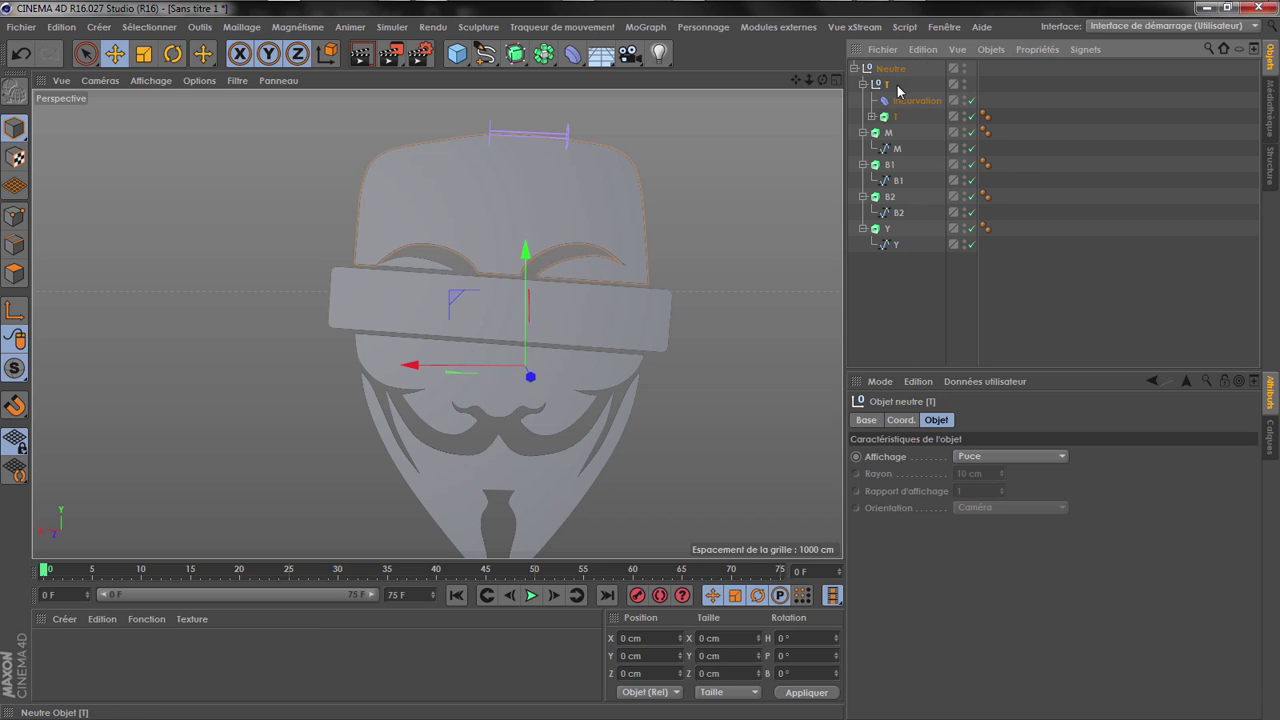
pyautogui.rightClick(895, 119)
pyautogui.click(902, 122)
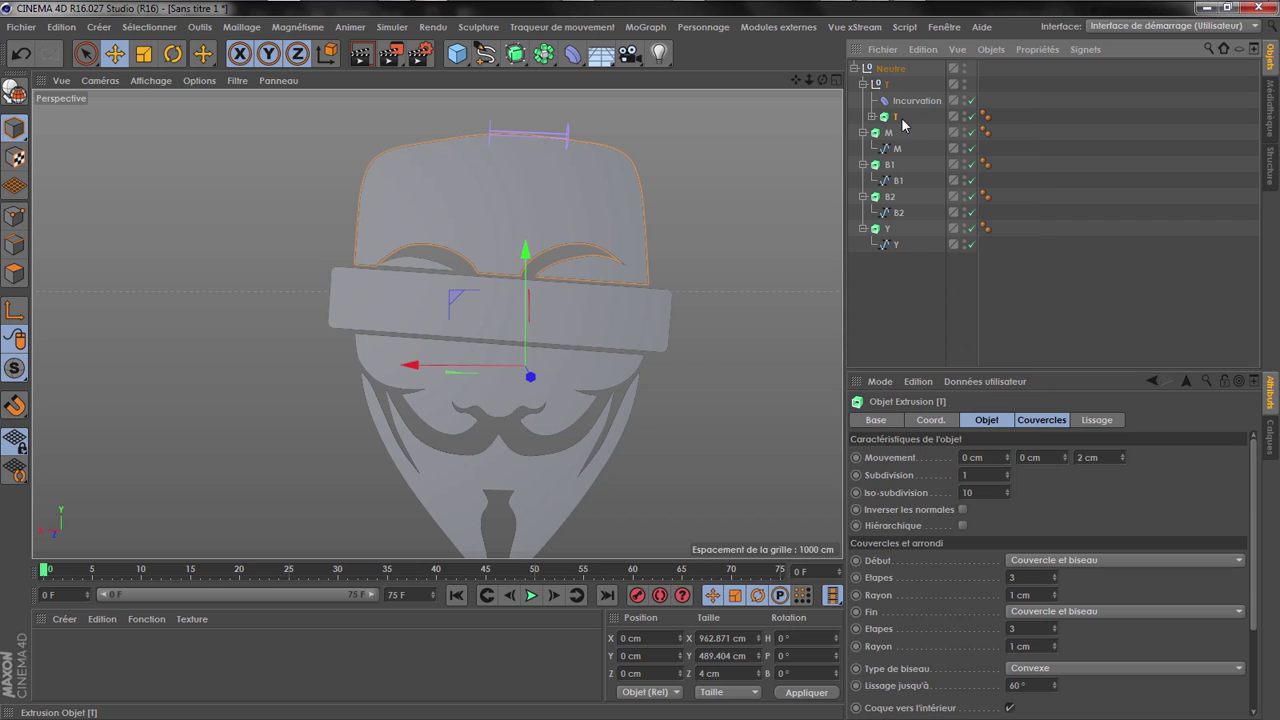
pyautogui.rightClick(898, 122)
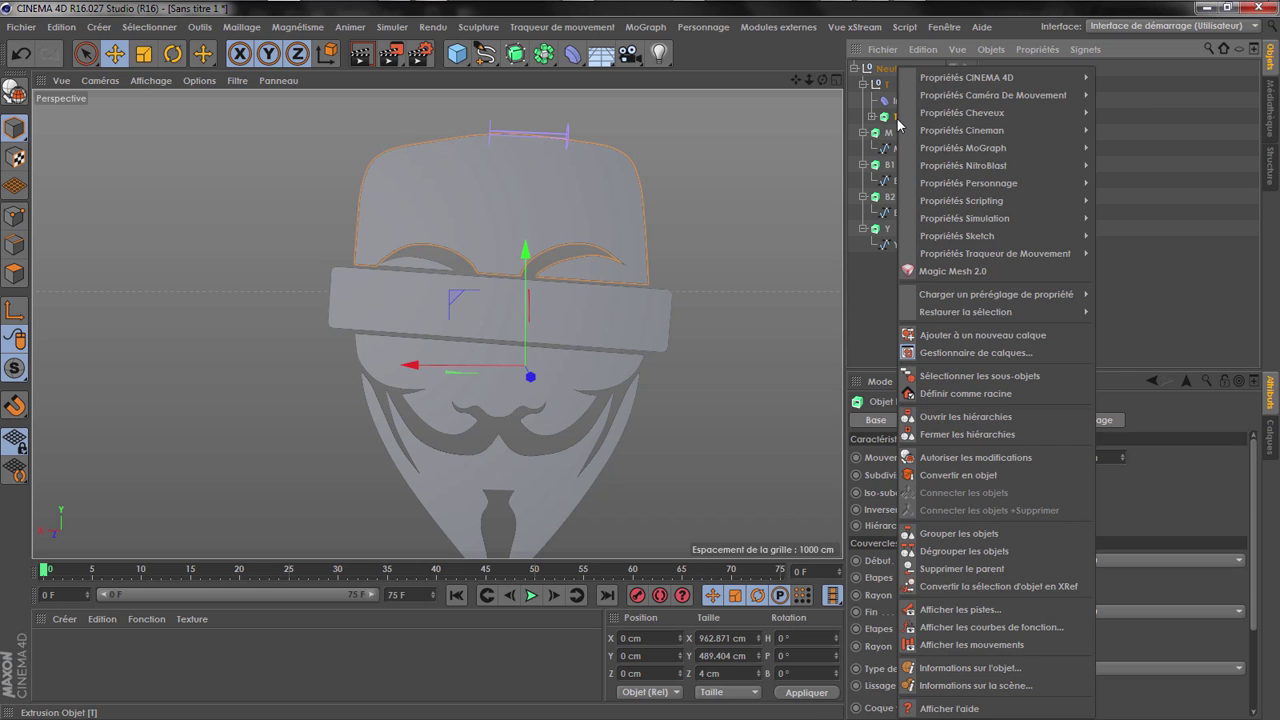
pyautogui.click(879, 422)
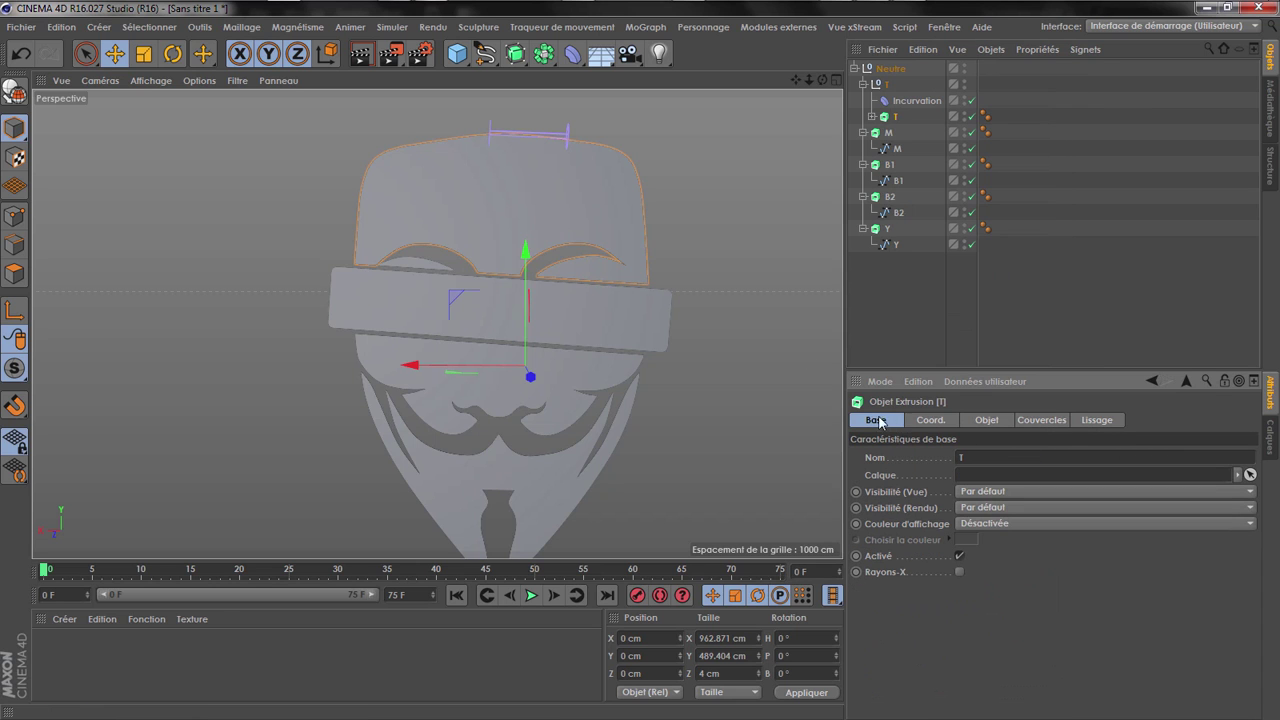
pyautogui.rightClick(897, 118)
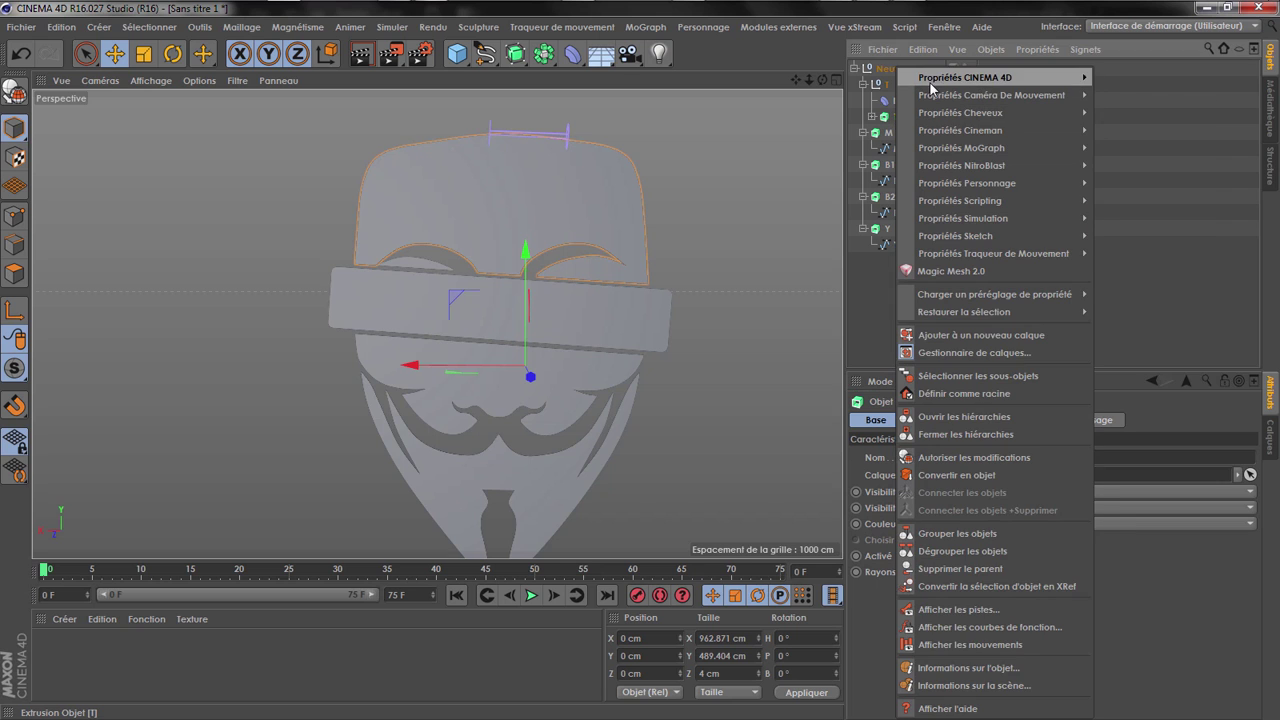
pyautogui.moveTo(935, 78)
pyautogui.click(1125, 535)
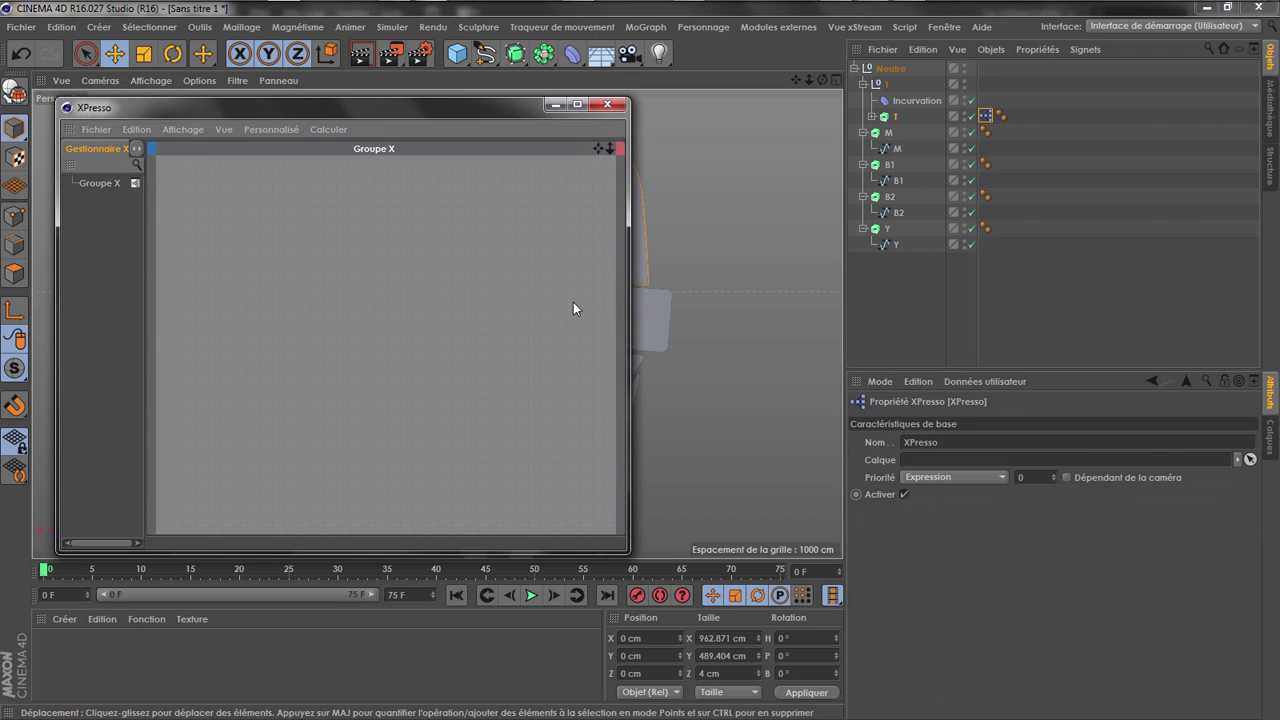
# Add two Object nodes referencing the T extrusion side by side in the XPresso graph
pyautogui.rightClick(574, 304)
pyautogui.moveTo(601, 291)
pyautogui.moveTo(723, 286)
pyautogui.moveTo(790, 286)
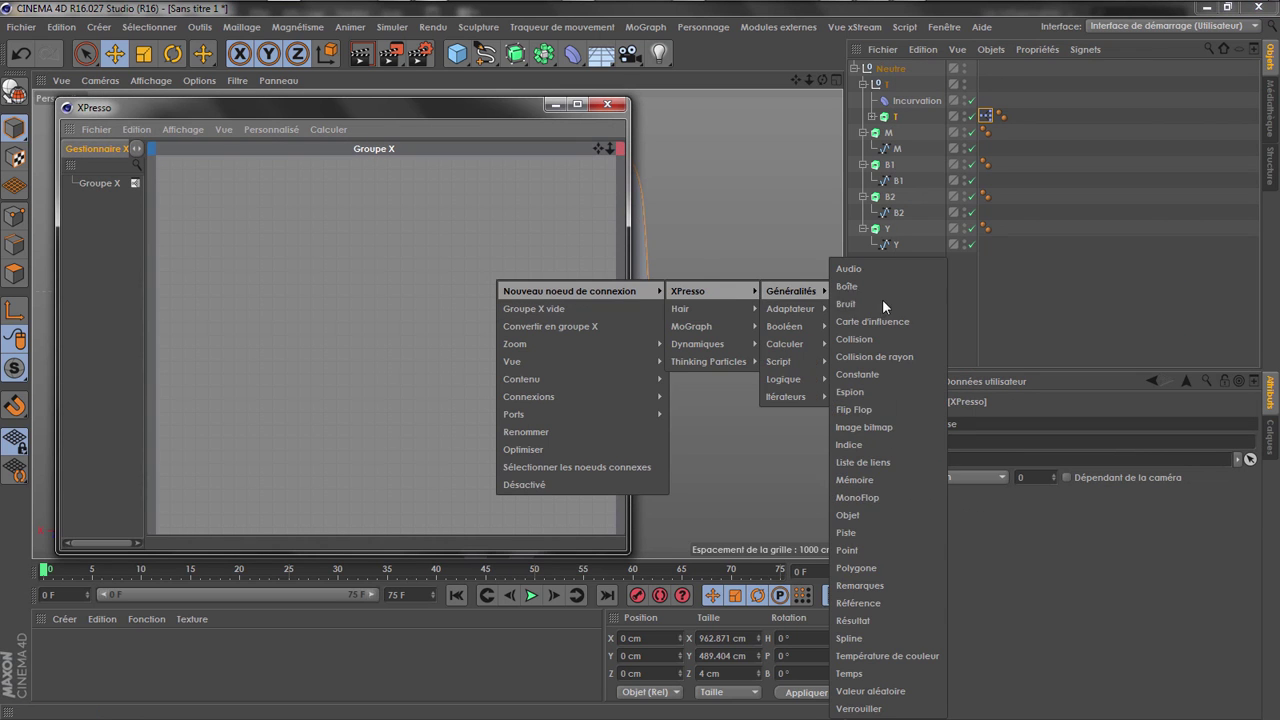
pyautogui.click(899, 526)
pyautogui.moveTo(490, 281); pyautogui.dragTo(357, 273)
pyautogui.rightClick(487, 279)
pyautogui.moveTo(600, 286)
pyautogui.moveTo(723, 286)
pyautogui.moveTo(785, 286)
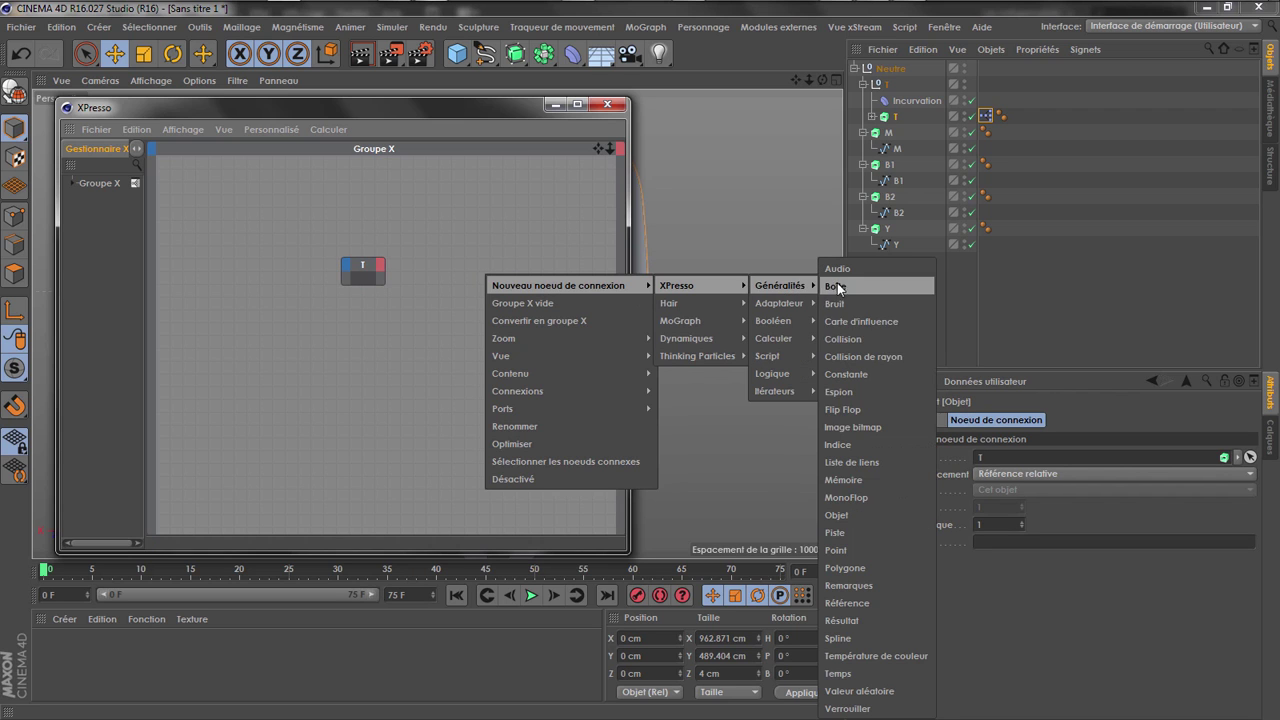
pyautogui.click(860, 516)
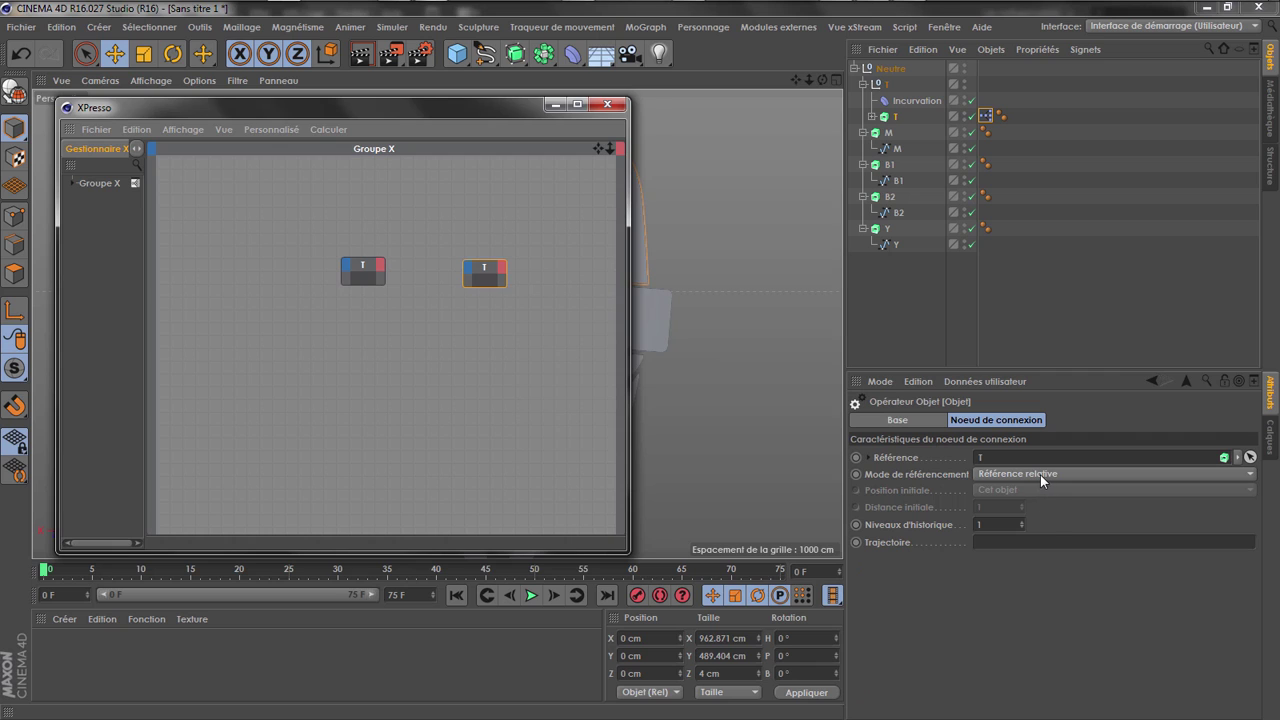
# Set the second T node's referencing mode to Utiliser une position initiale and its start position to Monter dans la hiérarchie
pyautogui.click(1040, 474)
pyautogui.click(1019, 492)
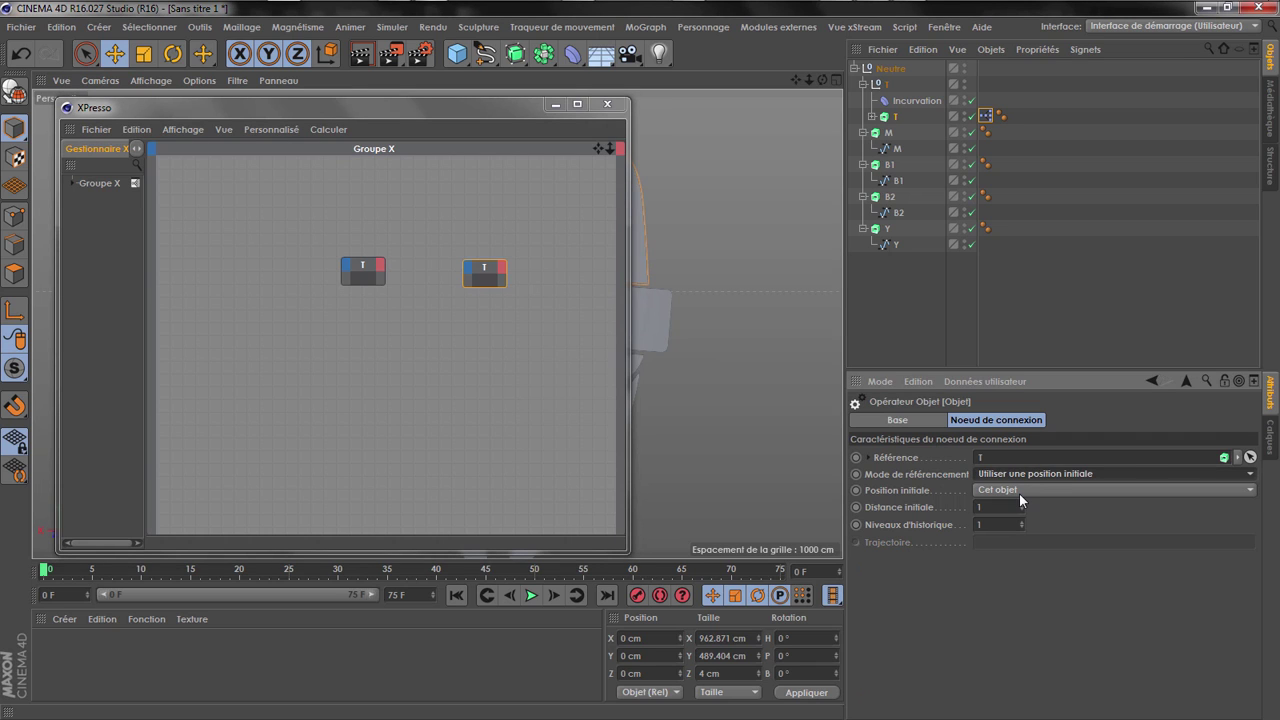
pyautogui.click(1040, 489)
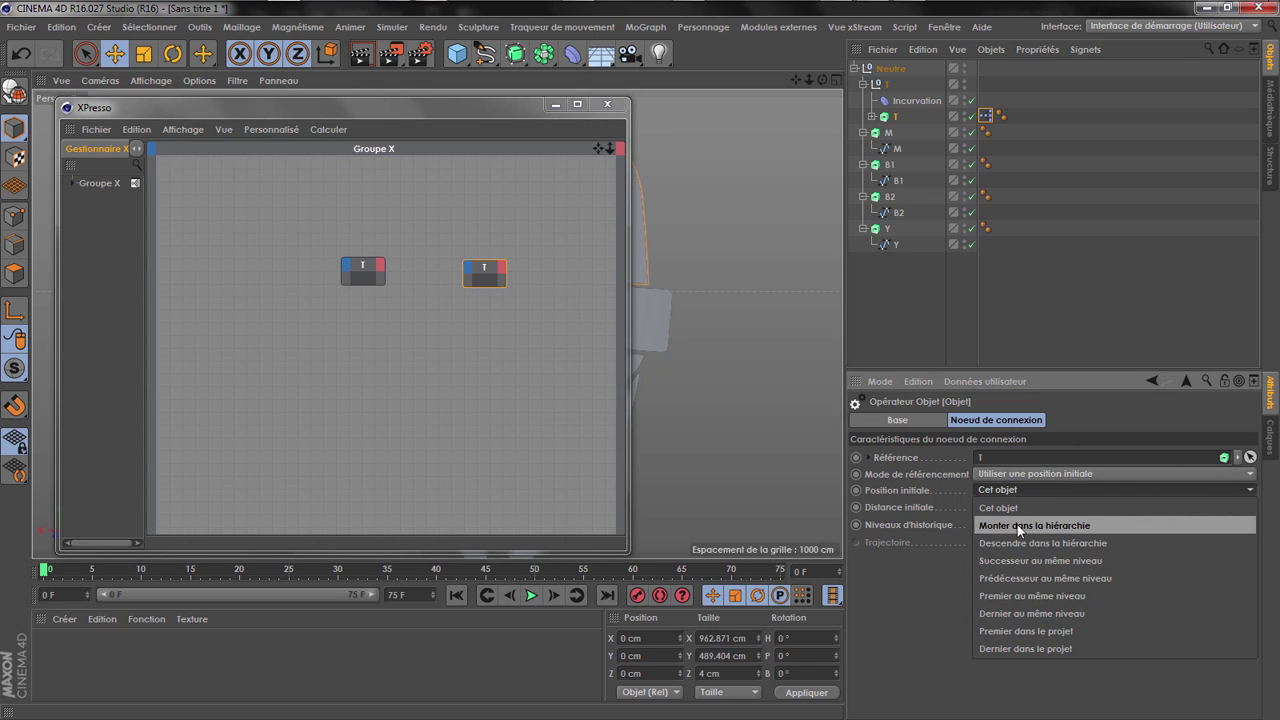
pyautogui.click(1042, 522)
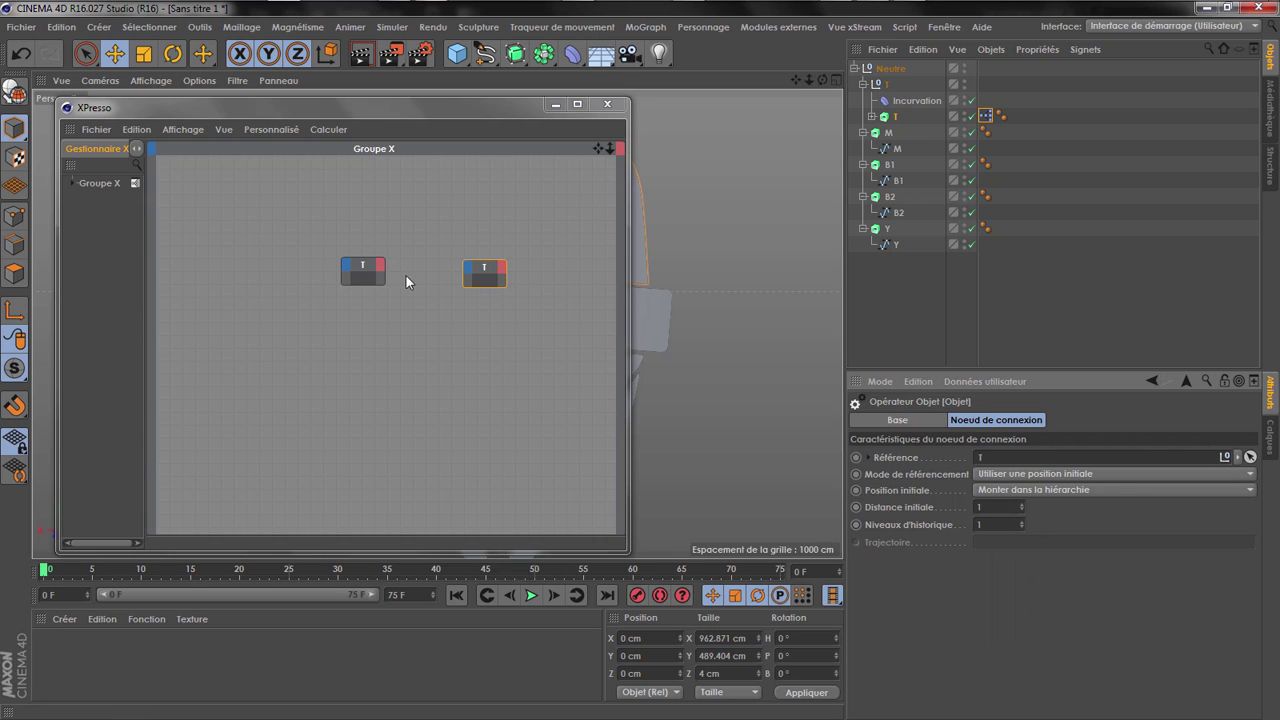
# Link a Nom output on the first T node to a Nom input on the second, and close the XPresso editor
pyautogui.click(379, 268)
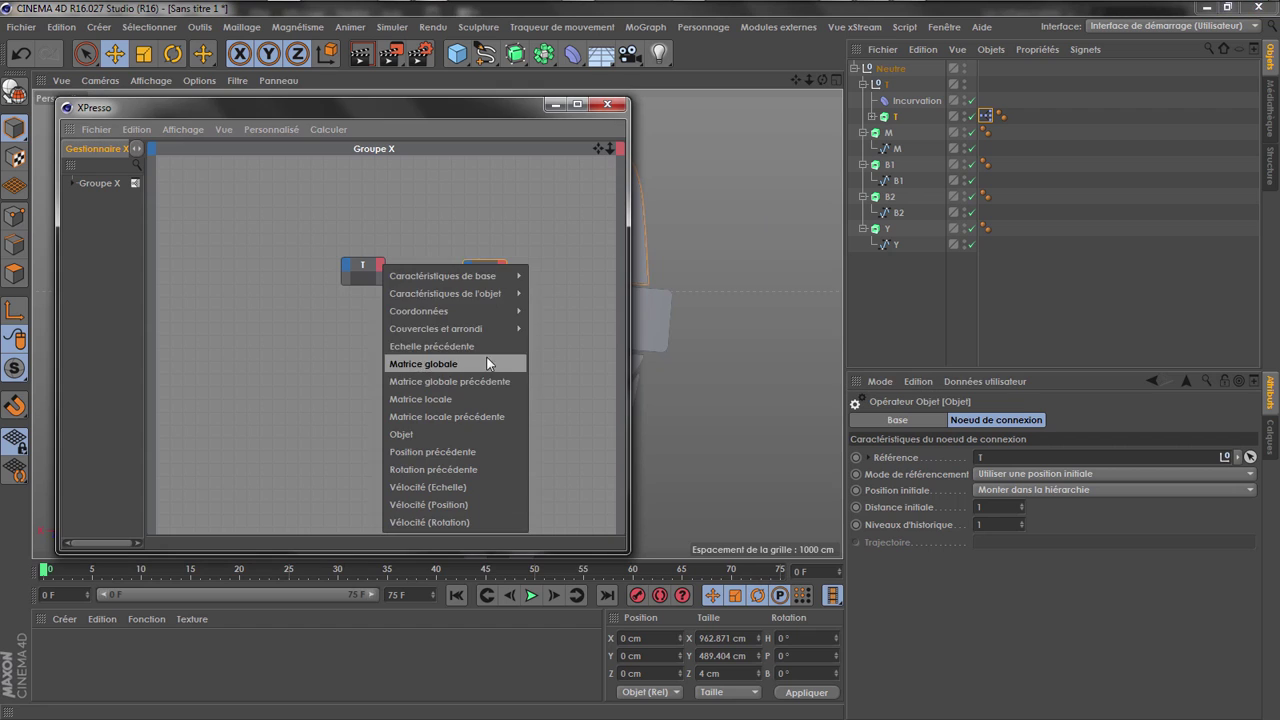
pyautogui.moveTo(440, 272)
pyautogui.click(545, 271)
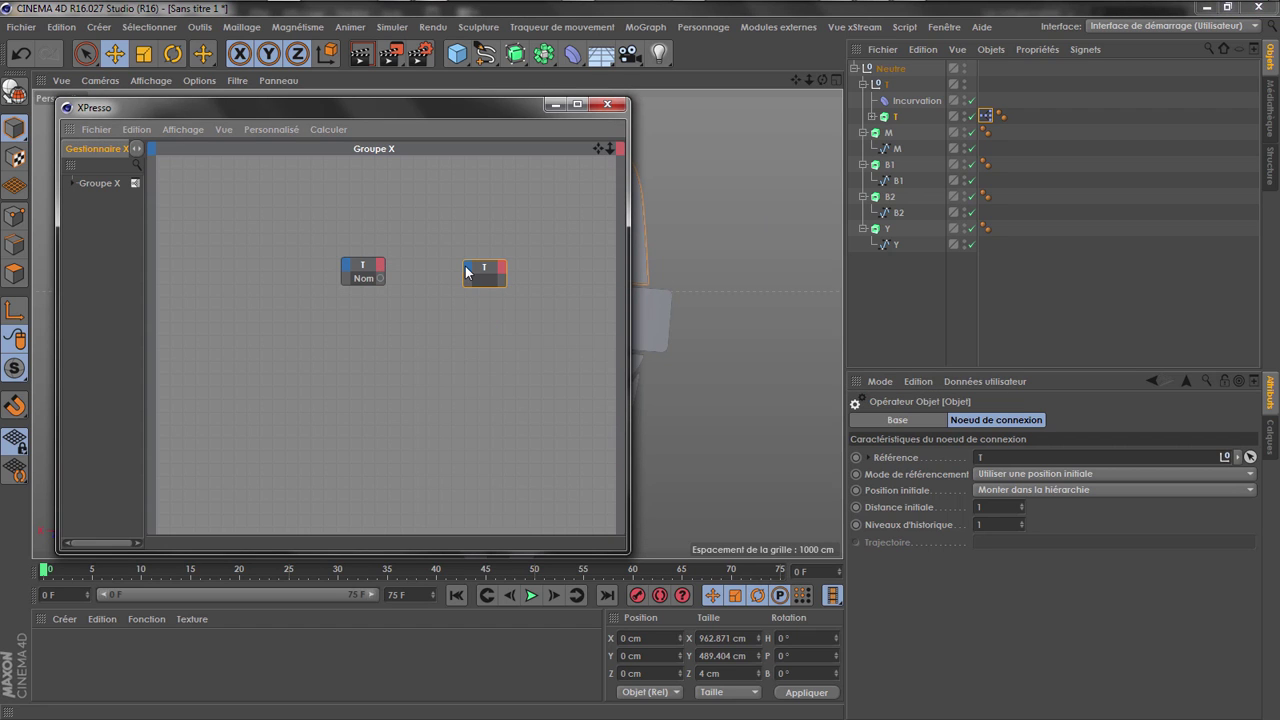
pyautogui.click(466, 271)
pyautogui.moveTo(601, 295)
pyautogui.click(628, 362)
pyautogui.moveTo(385, 279); pyautogui.dragTo(471, 284)
pyautogui.moveTo(381, 278); pyautogui.dragTo(467, 280)
pyautogui.click(607, 104)
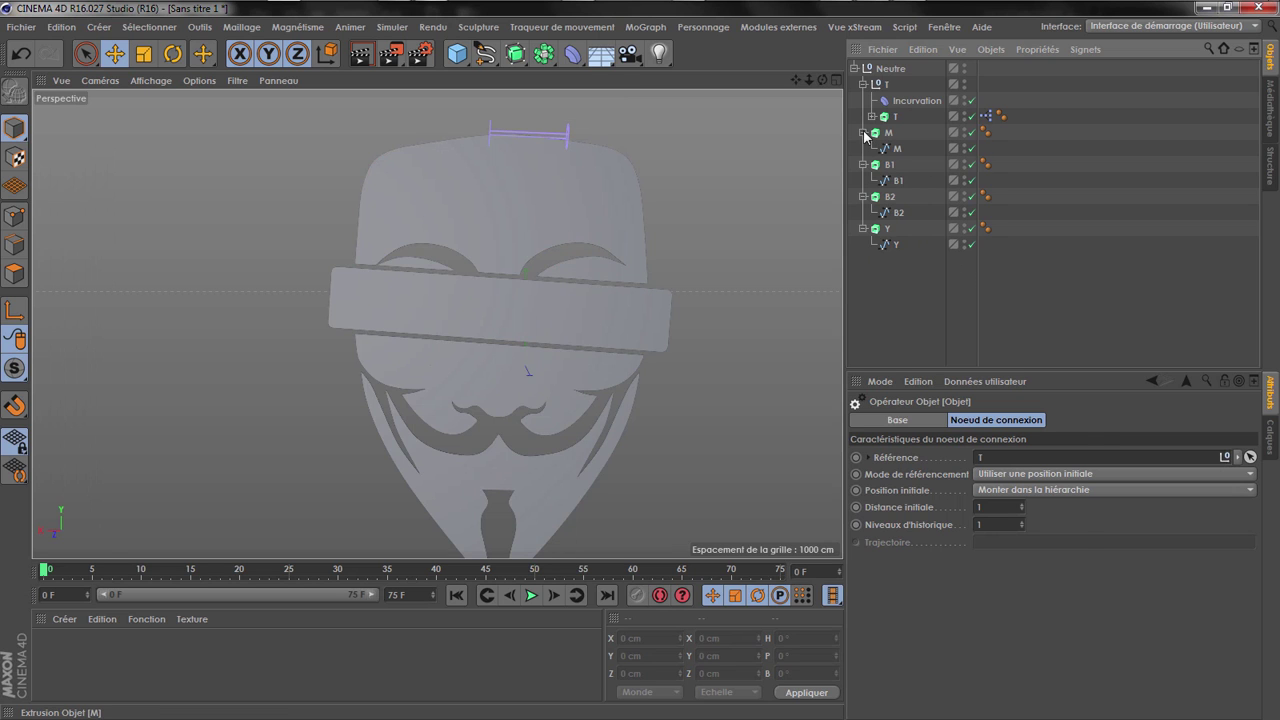
# Group the M extrusion into its own null and expand the new group
pyautogui.click(888, 133)
pyautogui.rightClick(888, 133)
pyautogui.click(930, 533)
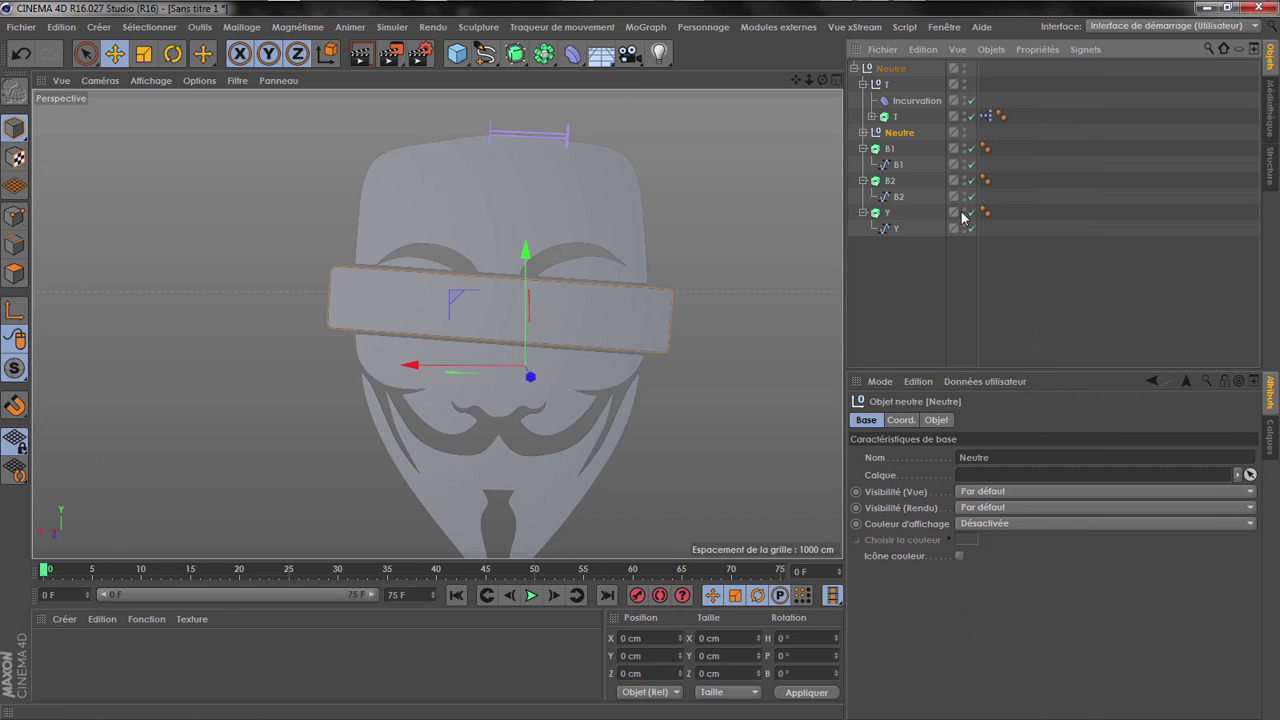
pyautogui.click(863, 132)
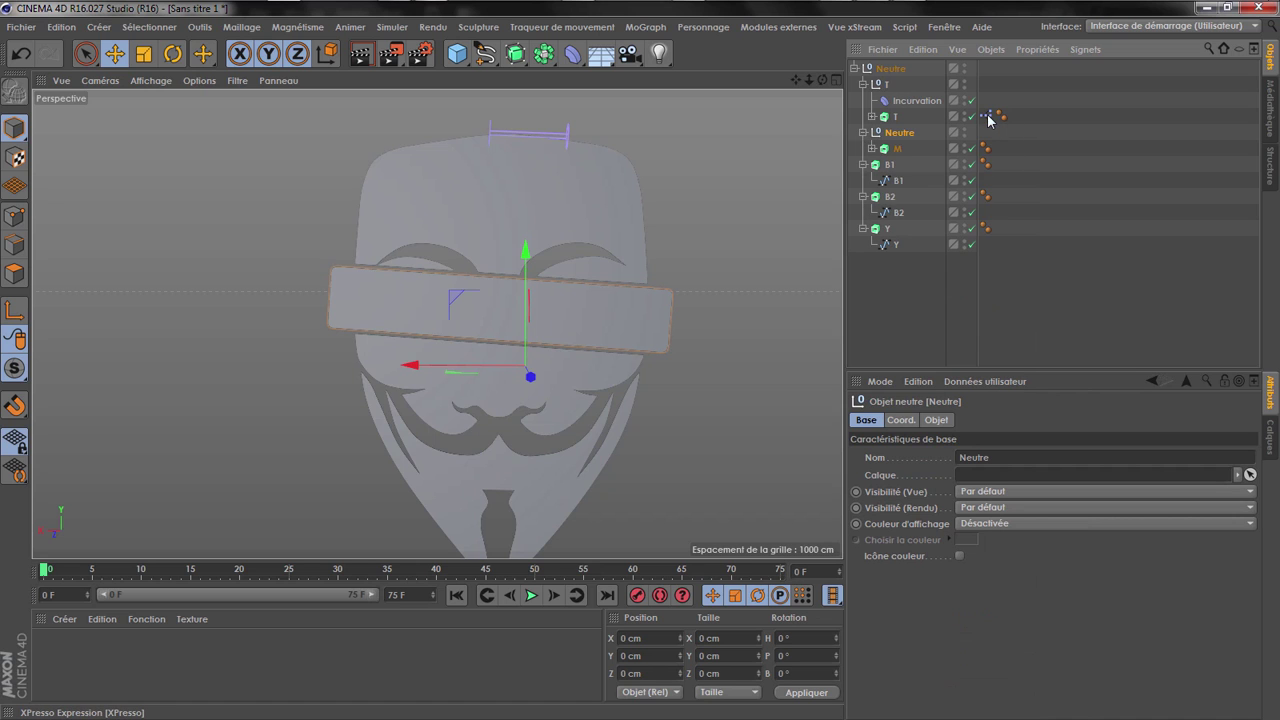
# Copy the XPresso tag from the T extrusion onto the M extrusion
pyautogui.keyDown('ctrl'); pyautogui.moveTo(1003, 148); pyautogui.dragTo(1004, 149); pyautogui.keyUp('ctrl')
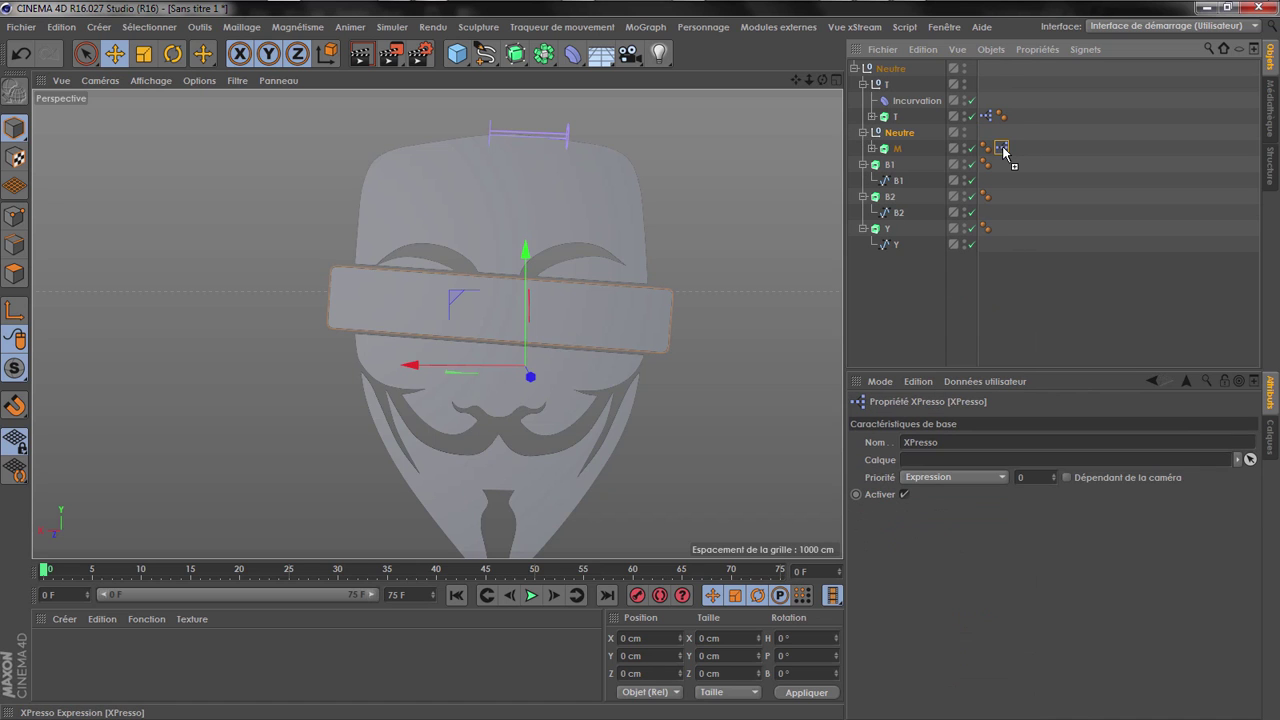
pyautogui.click(1040, 174)
pyautogui.click(888, 134)
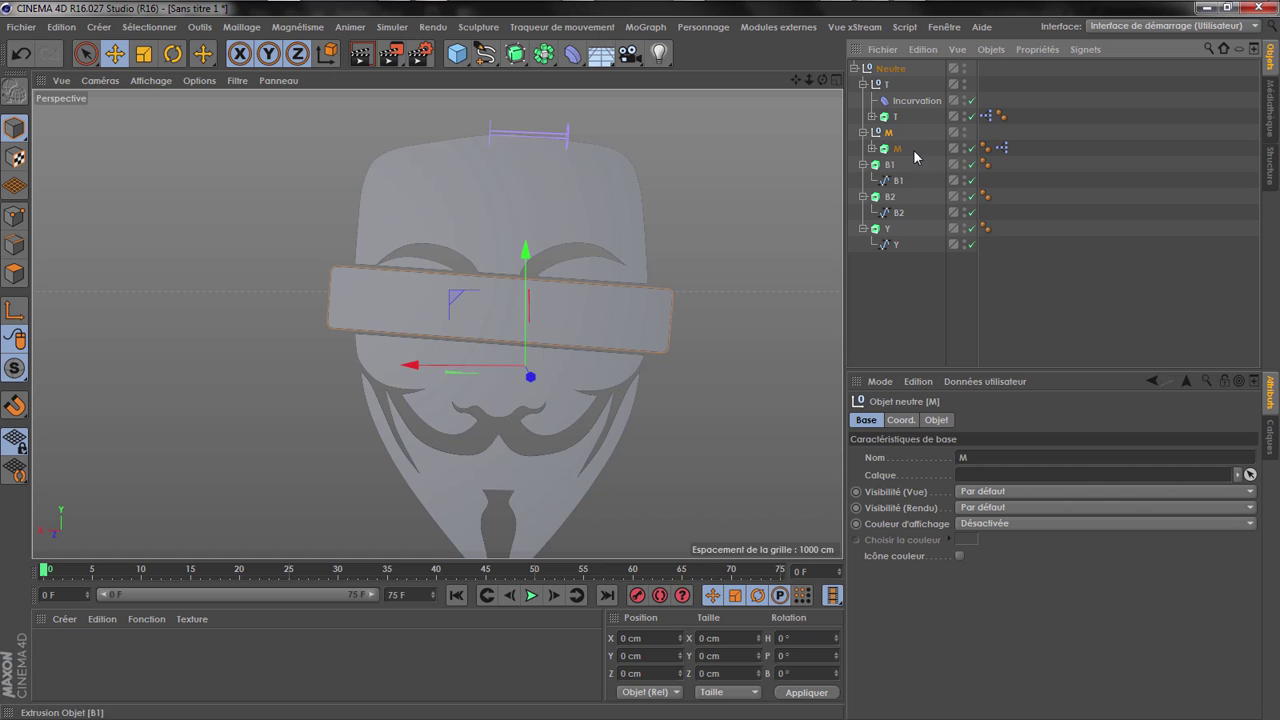
# Add a Maths addition node to the M extrusion's XPresso graph and set its data type to Texte
pyautogui.doubleClick(1002, 148)
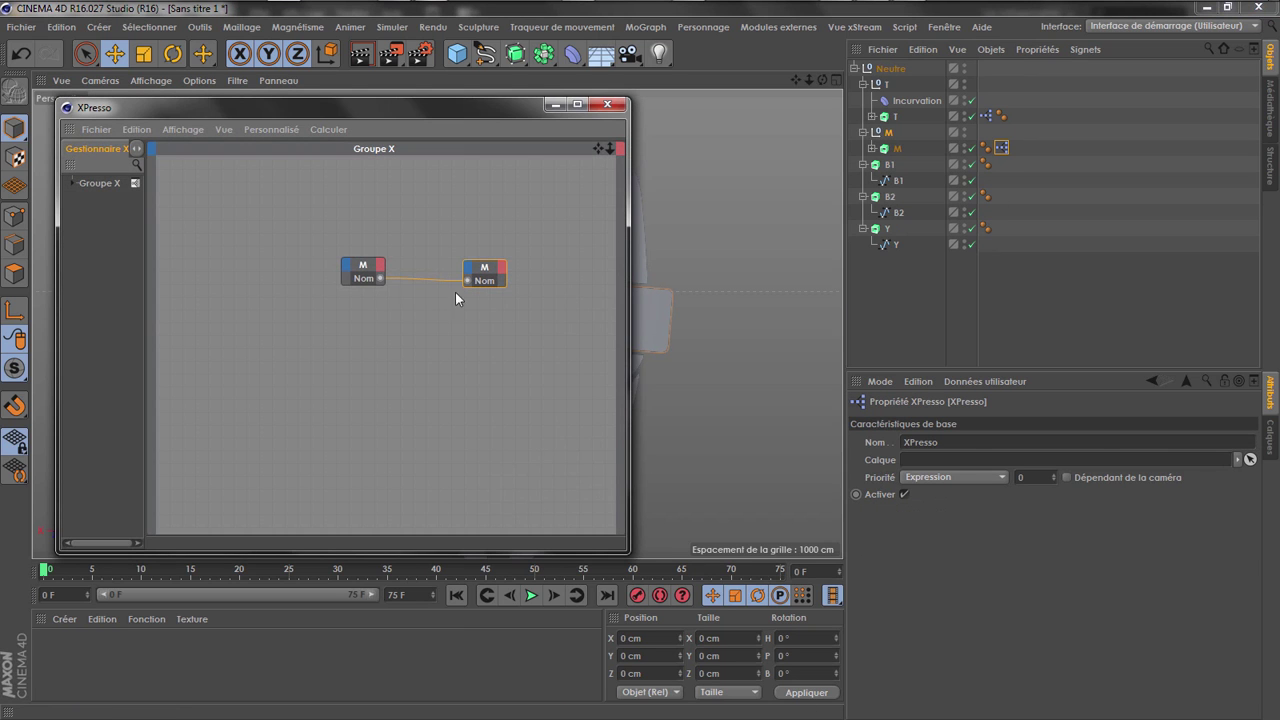
pyautogui.rightClick(415, 309)
pyautogui.moveTo(552, 318)
pyautogui.moveTo(610, 316)
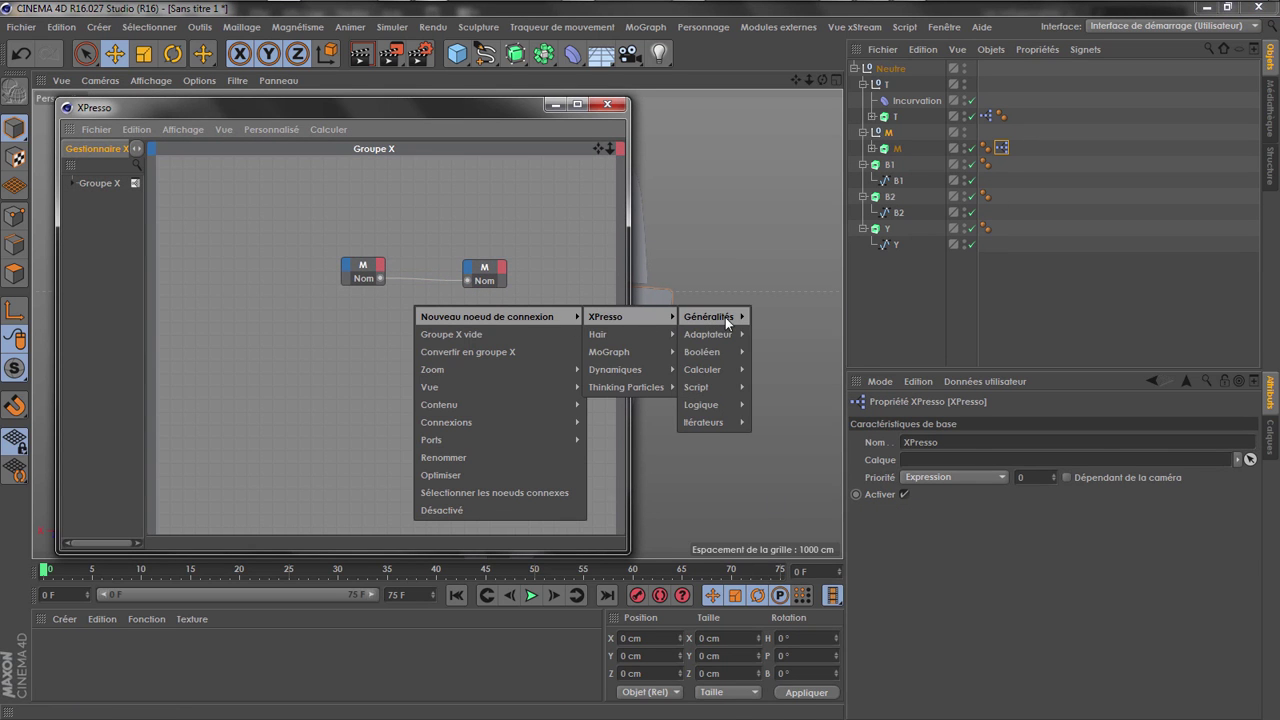
pyautogui.moveTo(705, 369)
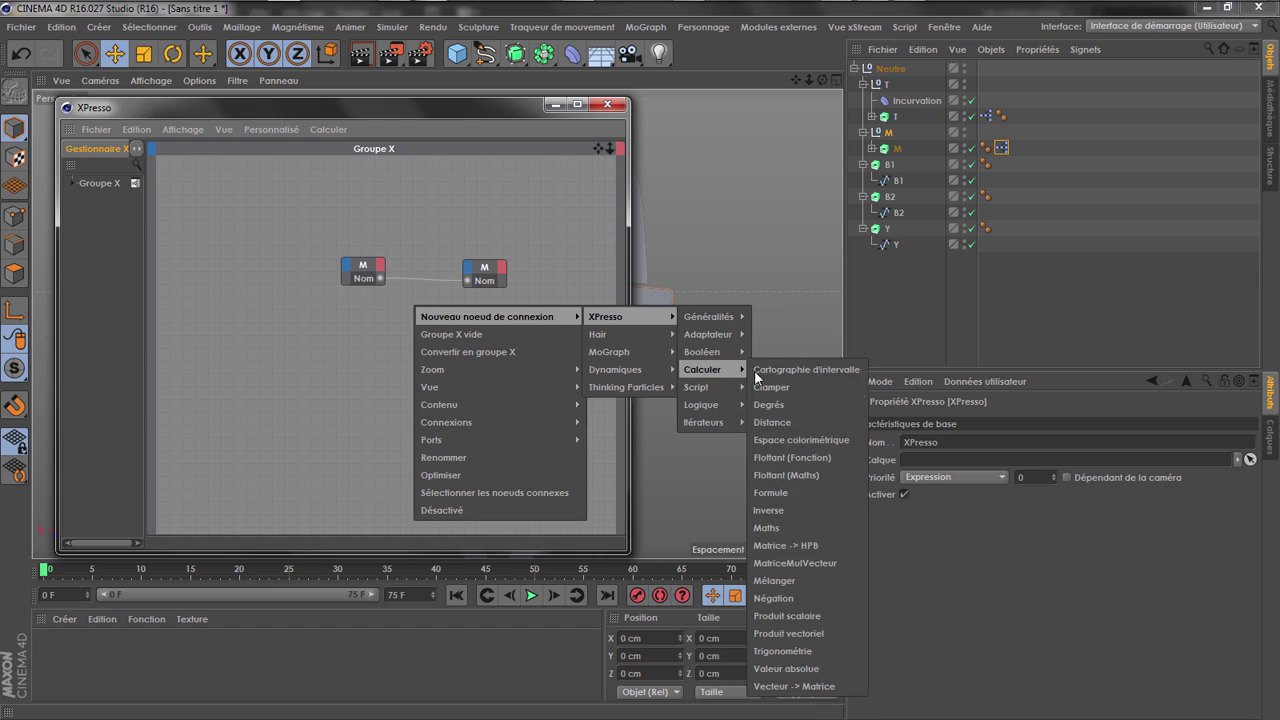
pyautogui.click(791, 527)
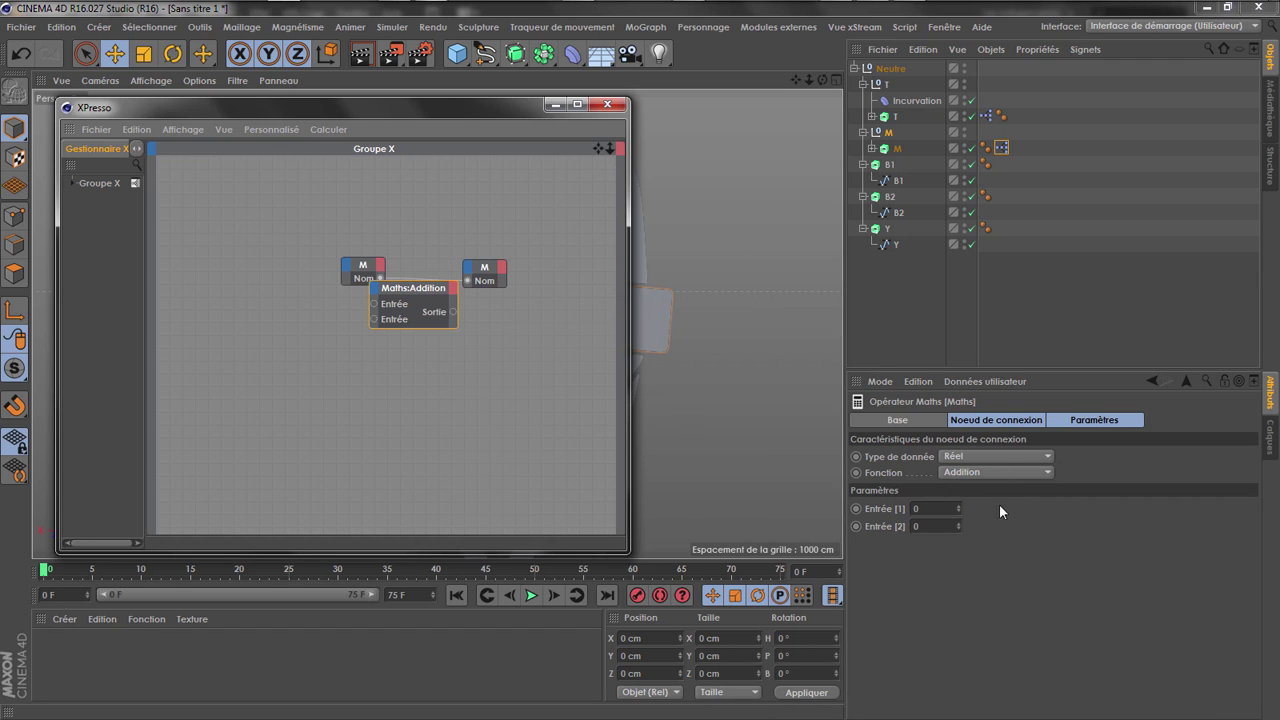
pyautogui.click(974, 458)
pyautogui.click(964, 606)
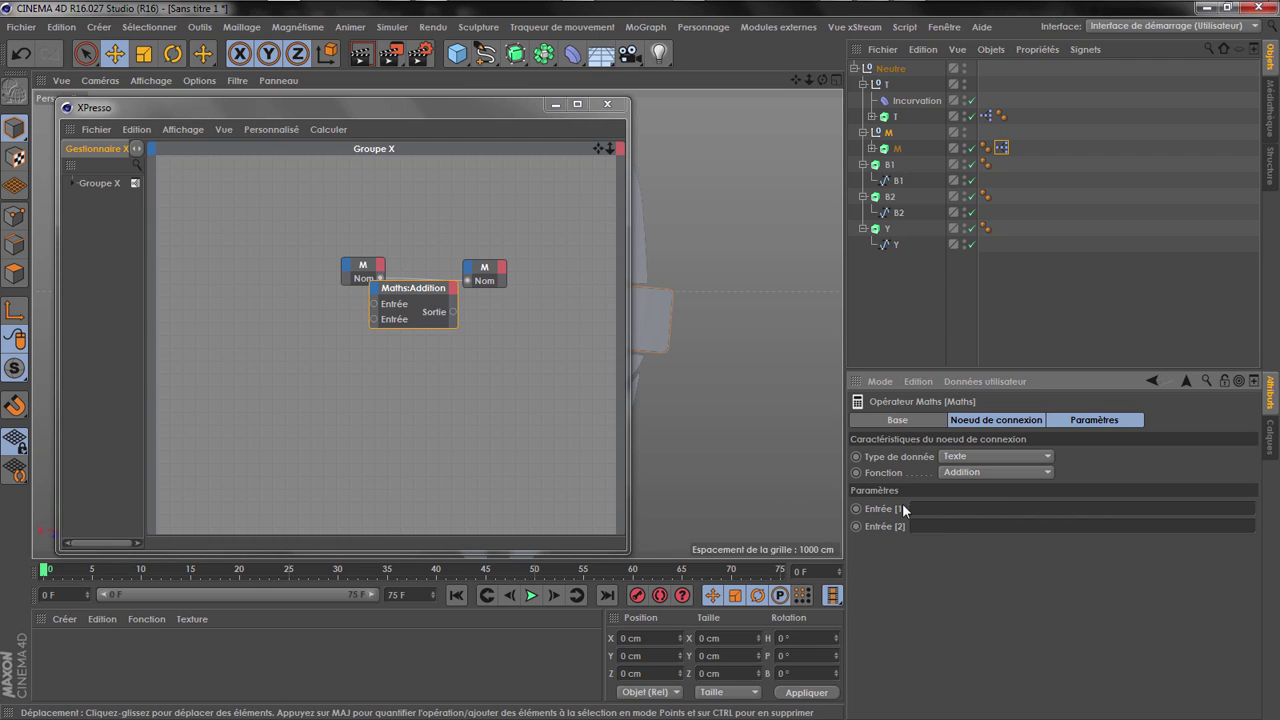
# Wire the Maths node between the two M nodes, from the first node's Nom to the second node's Nom
pyautogui.moveTo(379, 279); pyautogui.dragTo(549, 265)
pyautogui.click(401, 224)
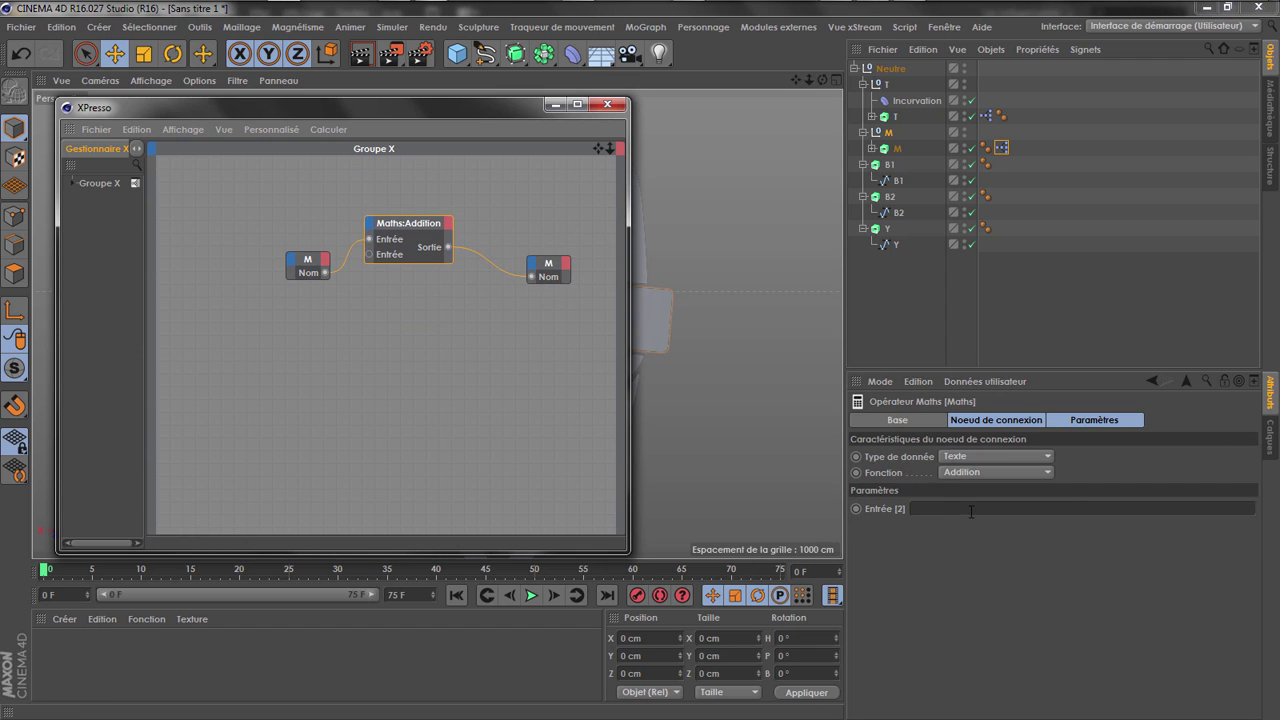
# Set the Maths node's second input to _Nul and close the XPresso editor
pyautogui.click(947, 510)
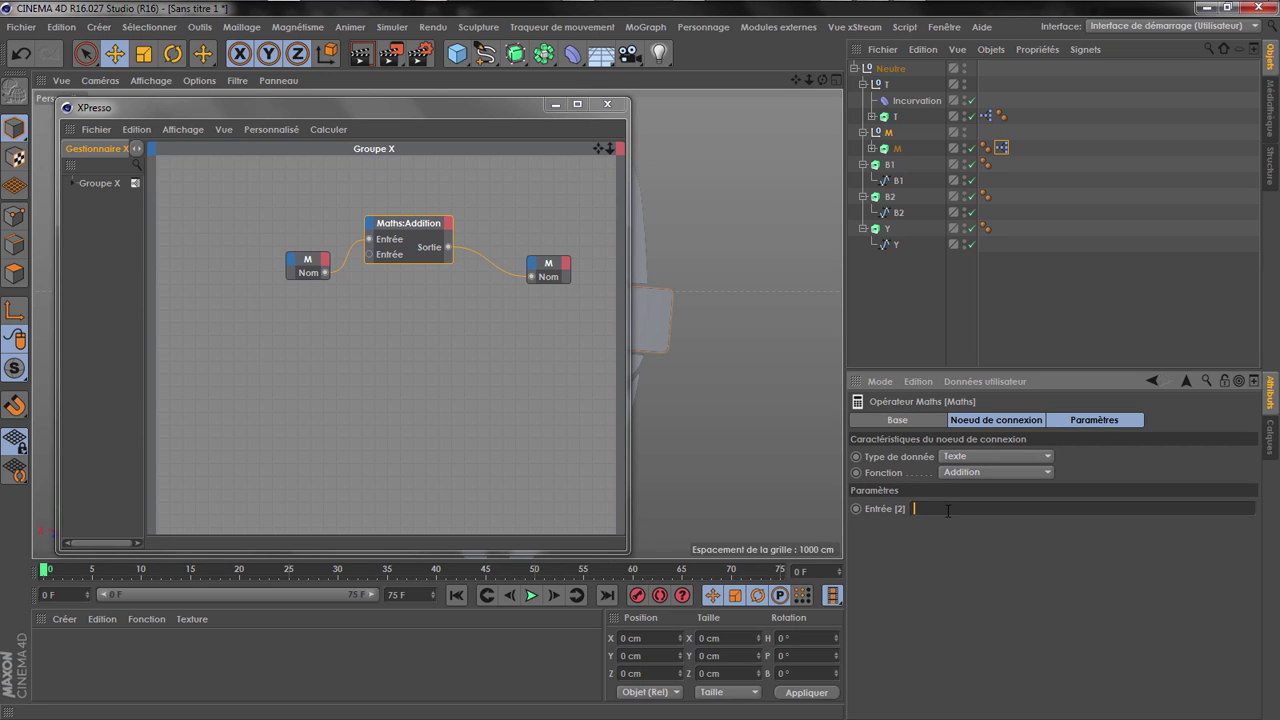
pyautogui.write('Nul')
pyautogui.press('Left')
pyautogui.press('Left')
pyautogui.press('Left')
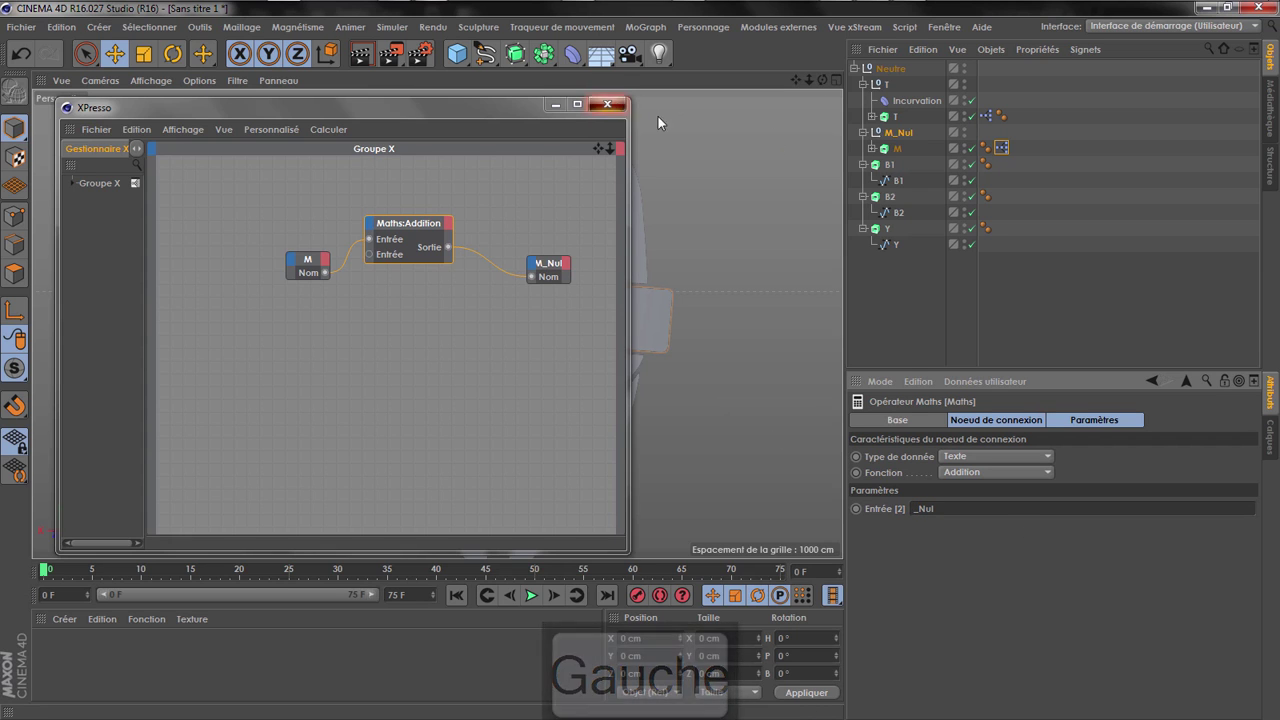
pyautogui.click(607, 104)
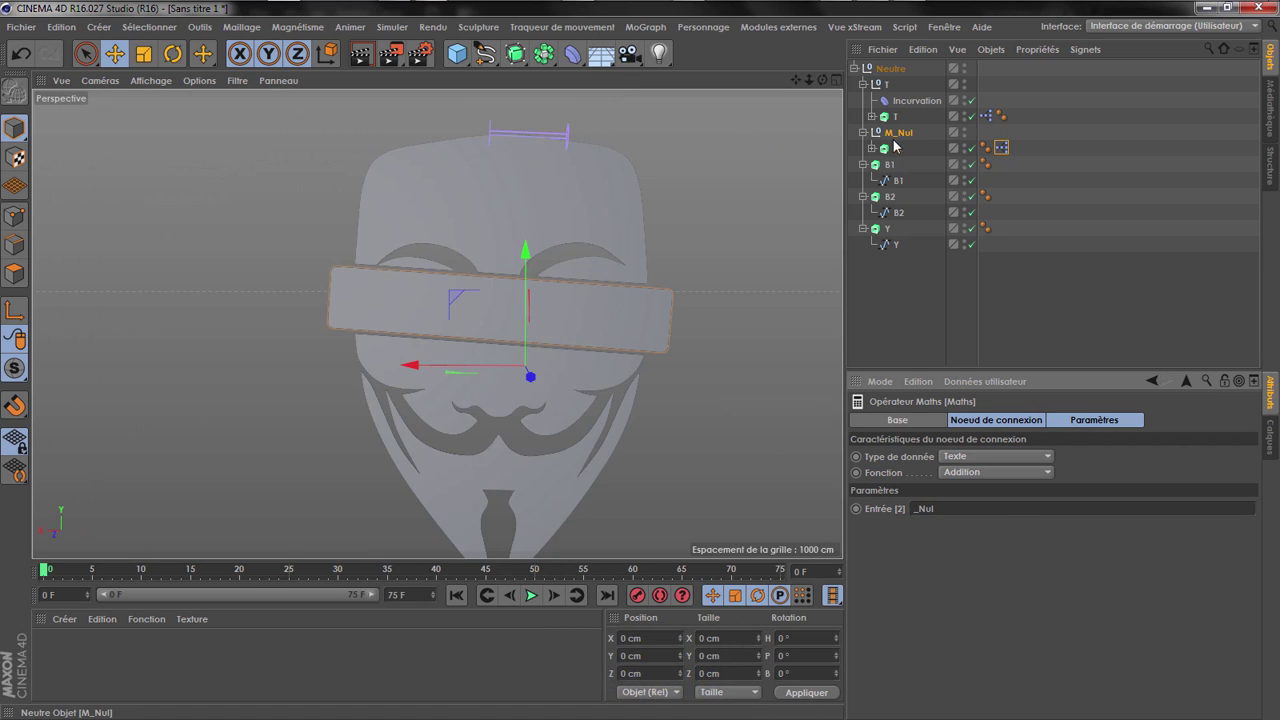
# Replace the T extrusion's XPresso tag with a copy of the M extrusion's XPresso tag
pyautogui.click(1001, 148)
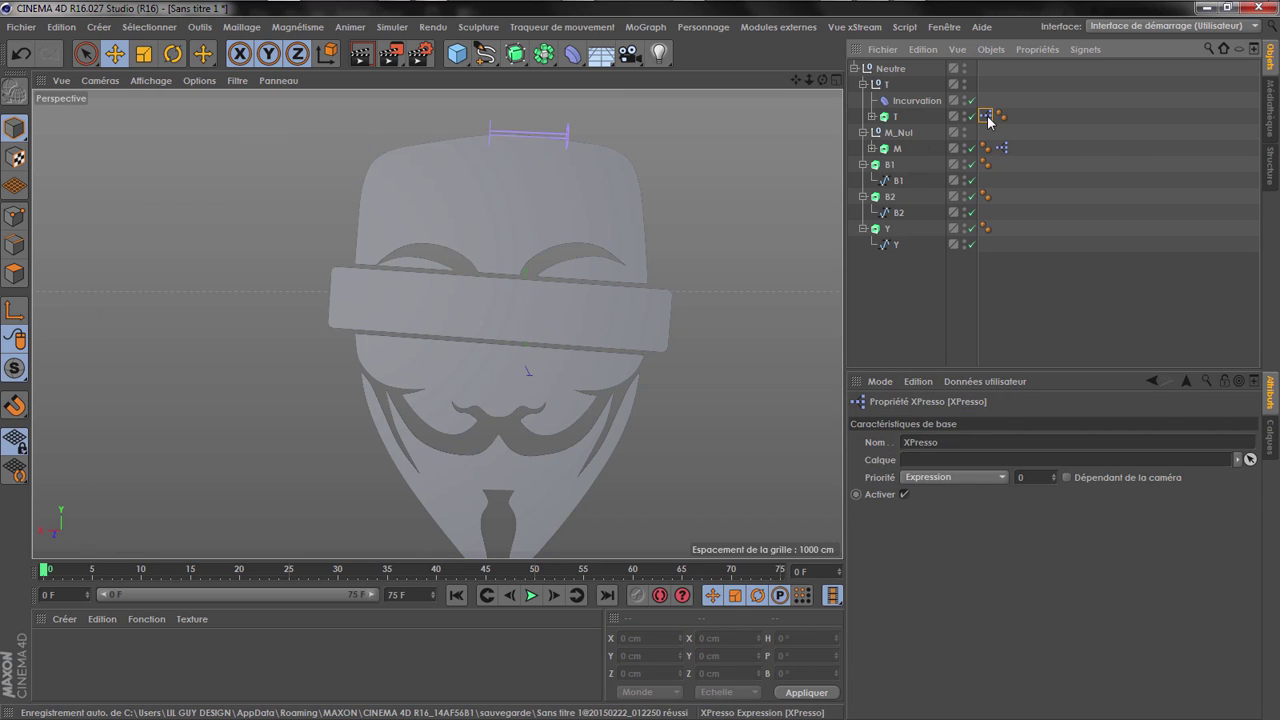
pyautogui.press('Delete')
pyautogui.keyDown('ctrl'); pyautogui.moveTo(1001, 150); pyautogui.dragTo(998, 117); pyautogui.keyUp('ctrl')
pyautogui.click(1038, 146)
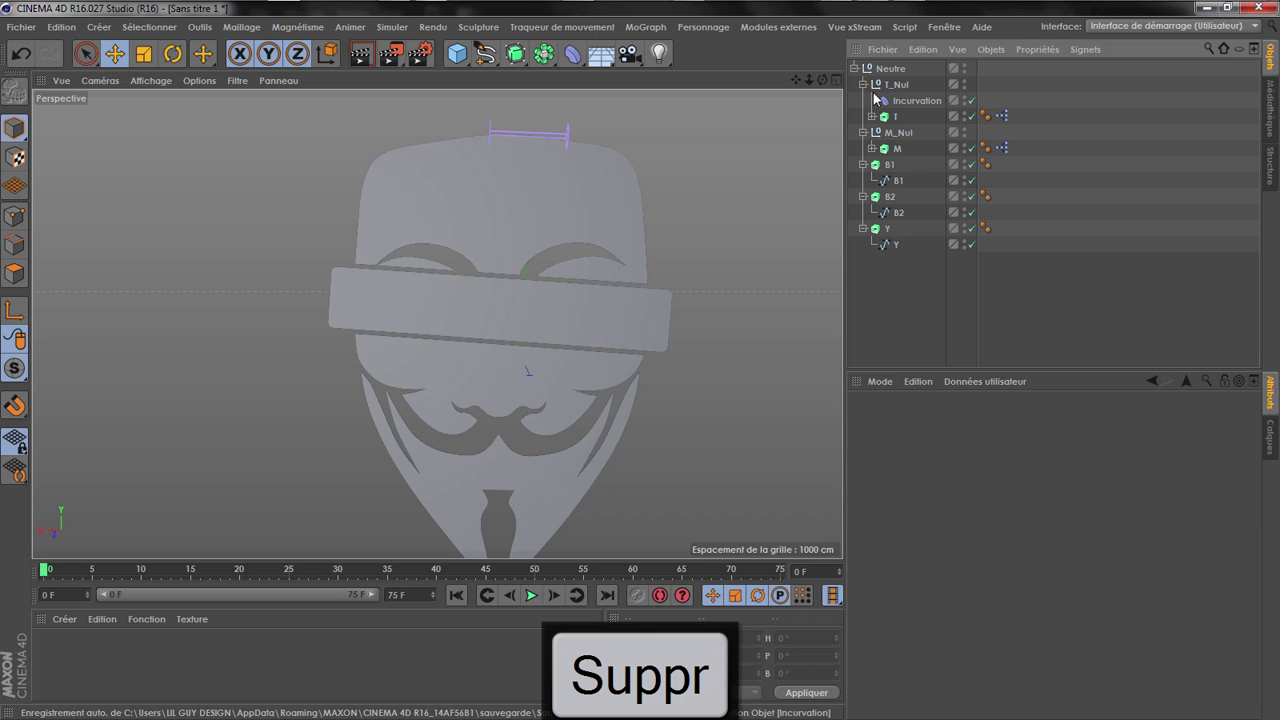
pyautogui.press('Delete')
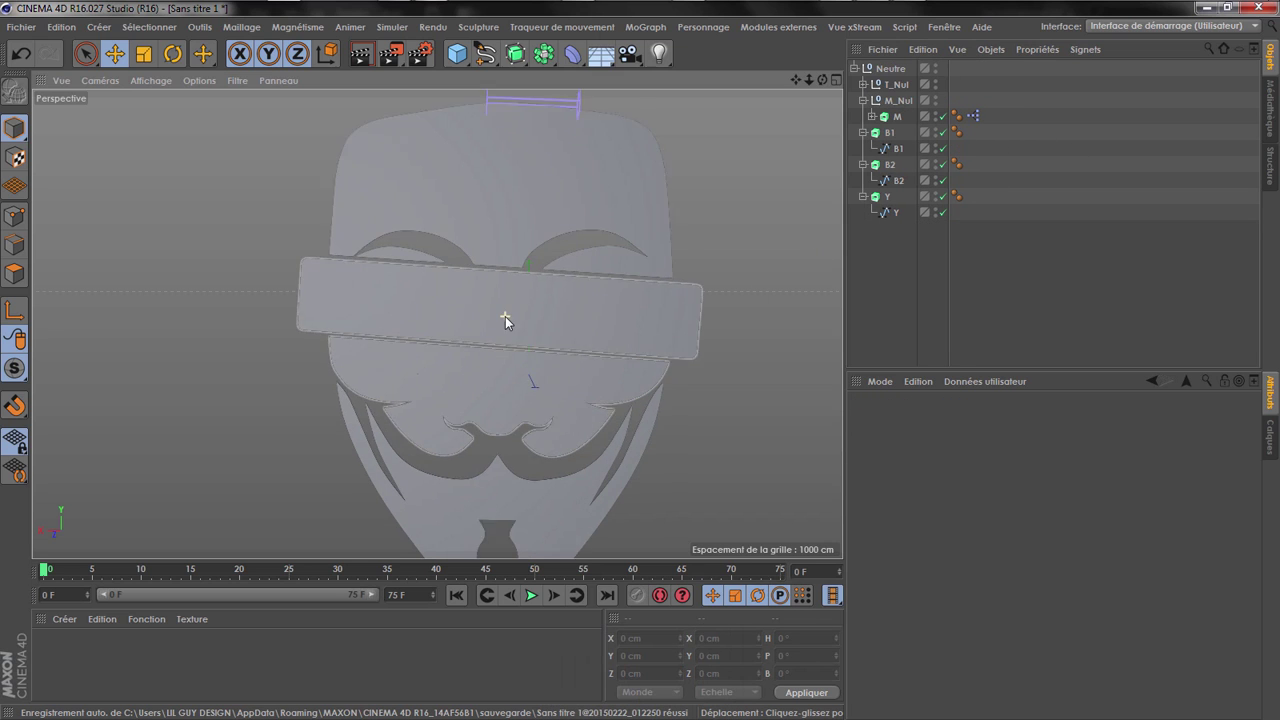
# Copy the T group's Incurvation bend deformer into the M_Nul group, above the M extrusion
pyautogui.click(887, 119)
pyautogui.click(863, 85)
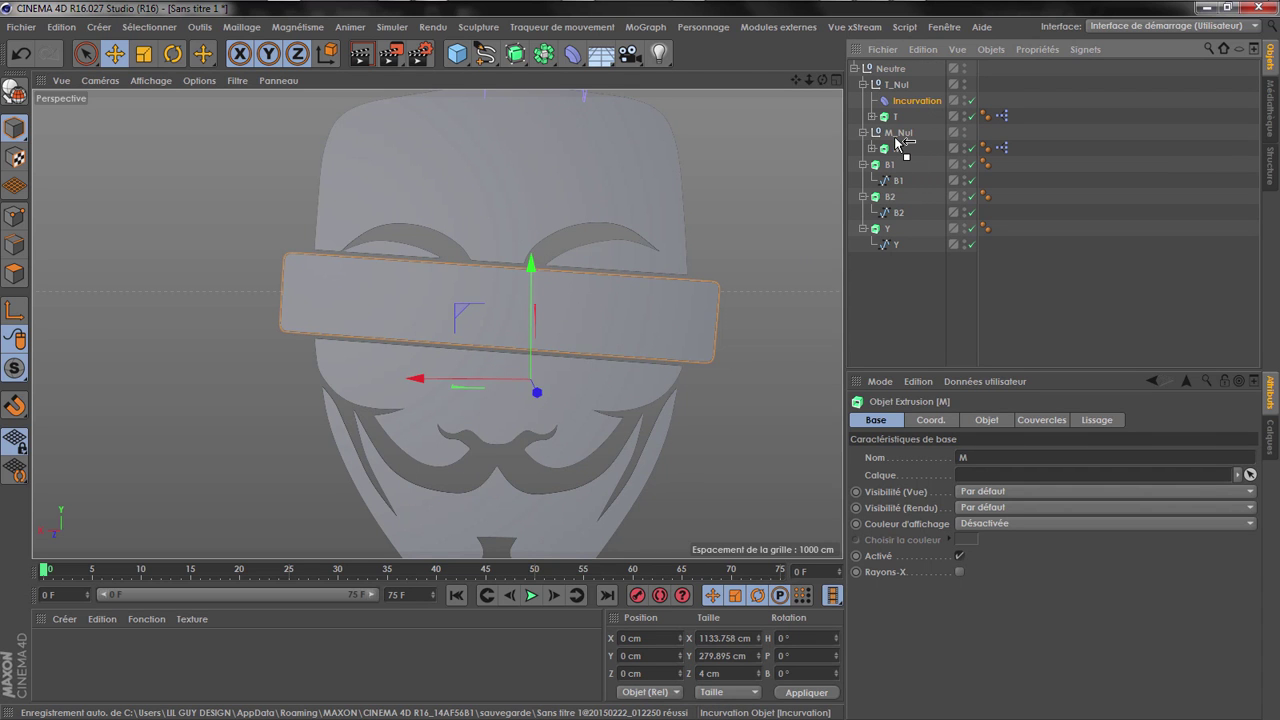
pyautogui.keyDown('ctrl'); pyautogui.moveTo(899, 143); pyautogui.dragTo(900, 136); pyautogui.keyUp('ctrl')
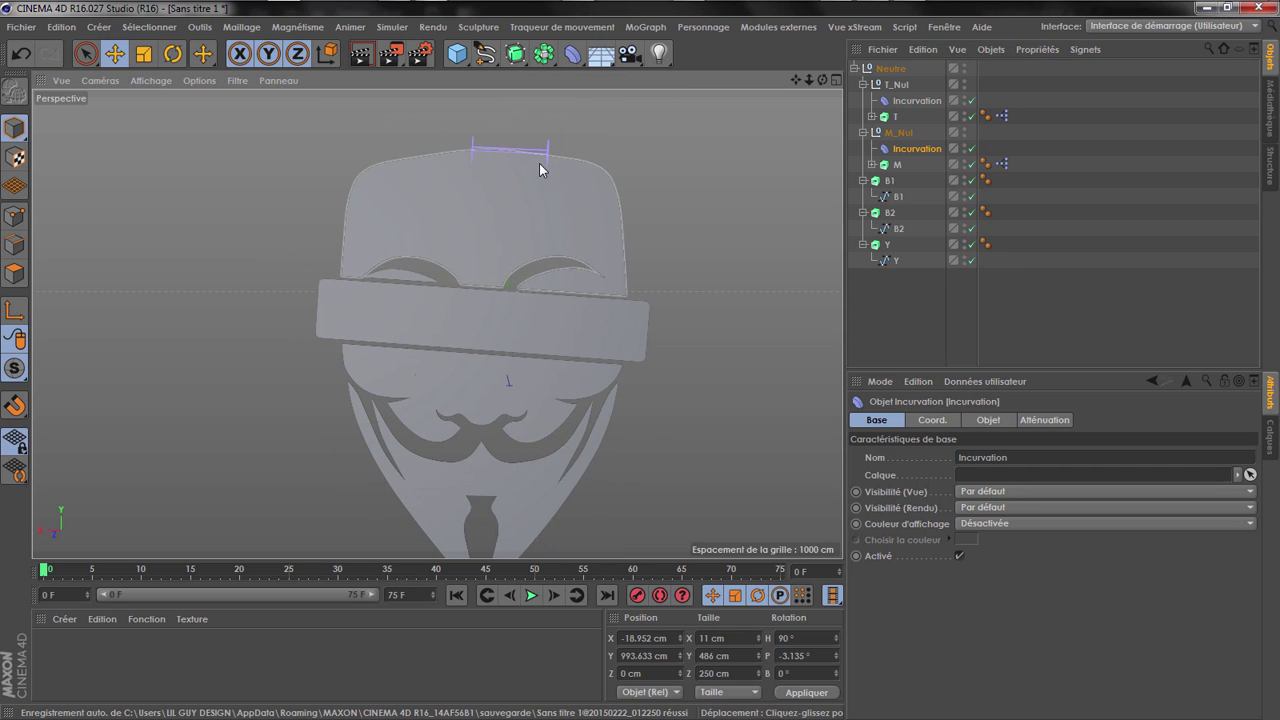
# Move the M bend deformer onto the M bar at about X 116 cm, Y 144 cm, and rotate it to about -93.9° pitch
pyautogui.scroll(-3, 343, 349)
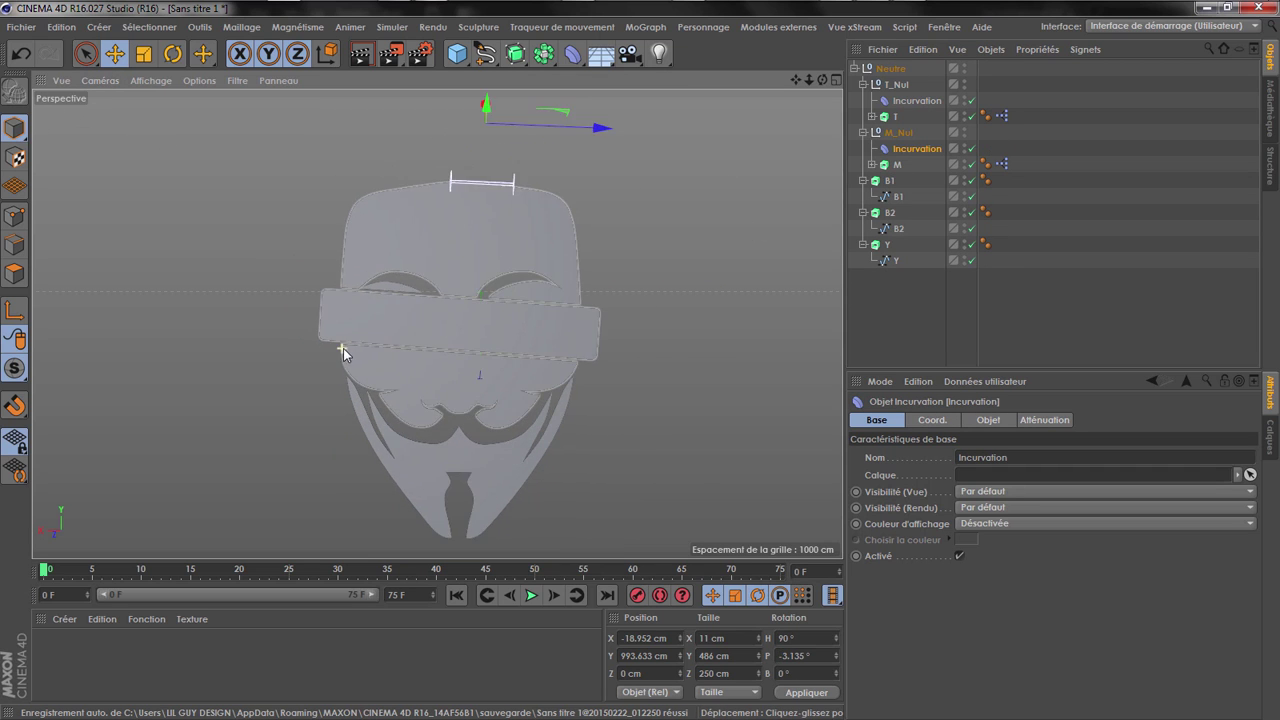
pyautogui.moveTo(465, 117); pyautogui.dragTo(452, 257)
pyautogui.scroll(2, 443, 327)
pyautogui.scroll(2, 443, 327)
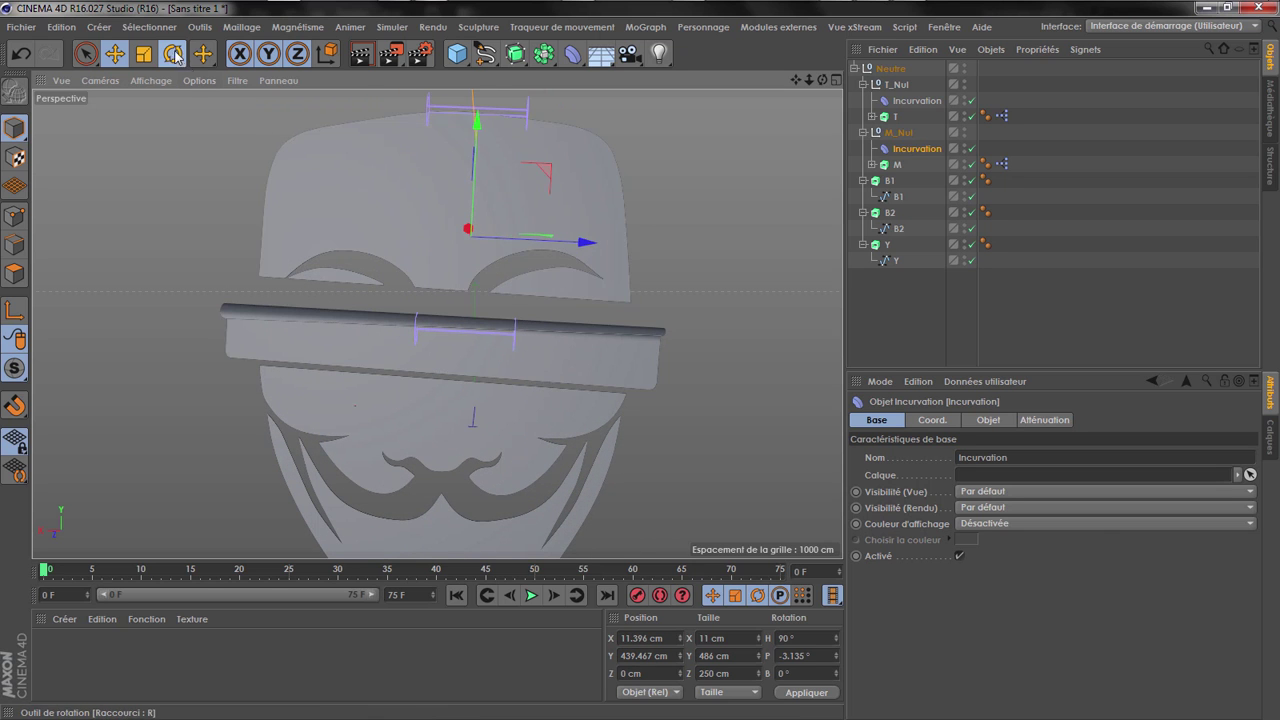
pyautogui.press('r')
pyautogui.moveTo(510, 295); pyautogui.dragTo(415, 278)
pyautogui.click(115, 54)
pyautogui.moveTo(580, 251); pyautogui.dragTo(517, 271)
pyautogui.moveTo(446, 347); pyautogui.dragTo(440, 462)
pyautogui.moveTo(548, 363)
pyautogui.mouseDown()
pyautogui.moveTo(478, 358)
pyautogui.moveTo(530, 362)
pyautogui.mouseUp()
# Raise the M bend deformer's intensity to 1006° and inspect the roll from the side and front
pyautogui.moveTo(822, 80); pyautogui.dragTo(948, 114)
pyautogui.click(912, 151)
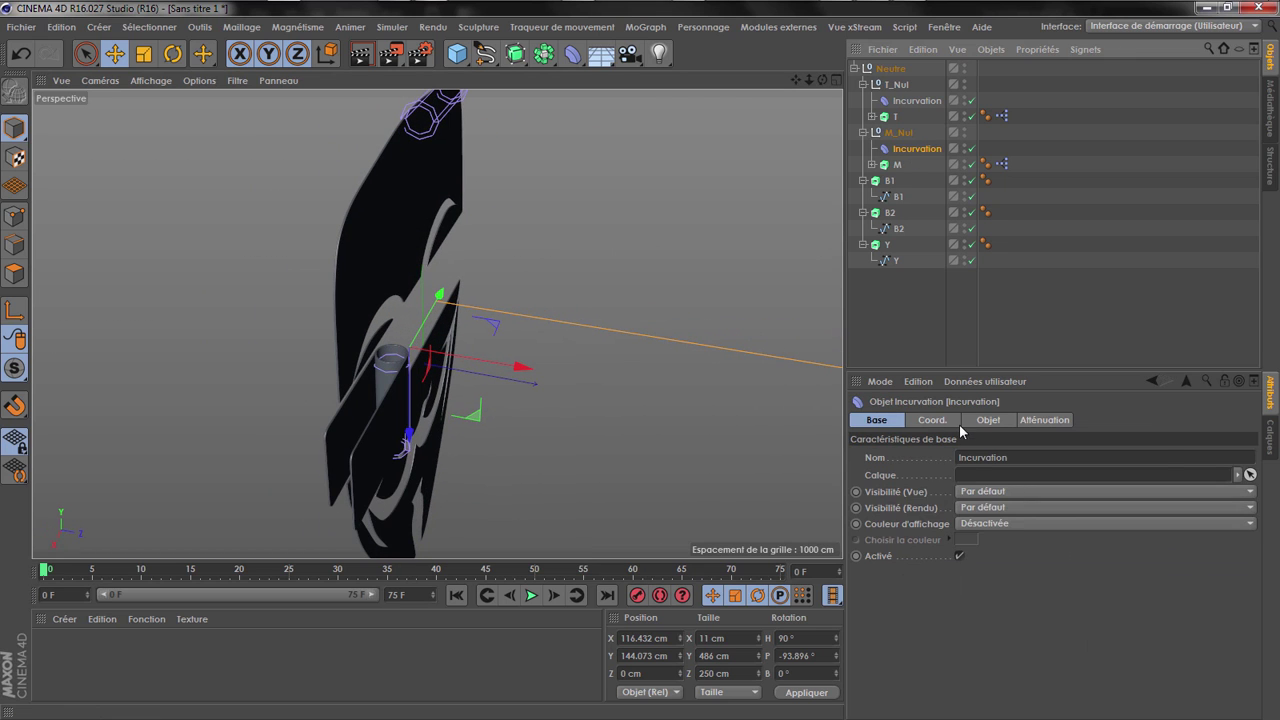
pyautogui.click(957, 422)
pyautogui.click(978, 422)
pyautogui.moveTo(1057, 495); pyautogui.dragTo(1057, 420)
pyautogui.scroll(3, 334, 429)
pyautogui.keyDown('alt'); pyautogui.moveTo(130, 96); pyautogui.dragTo(422, 211); pyautogui.keyUp('alt')
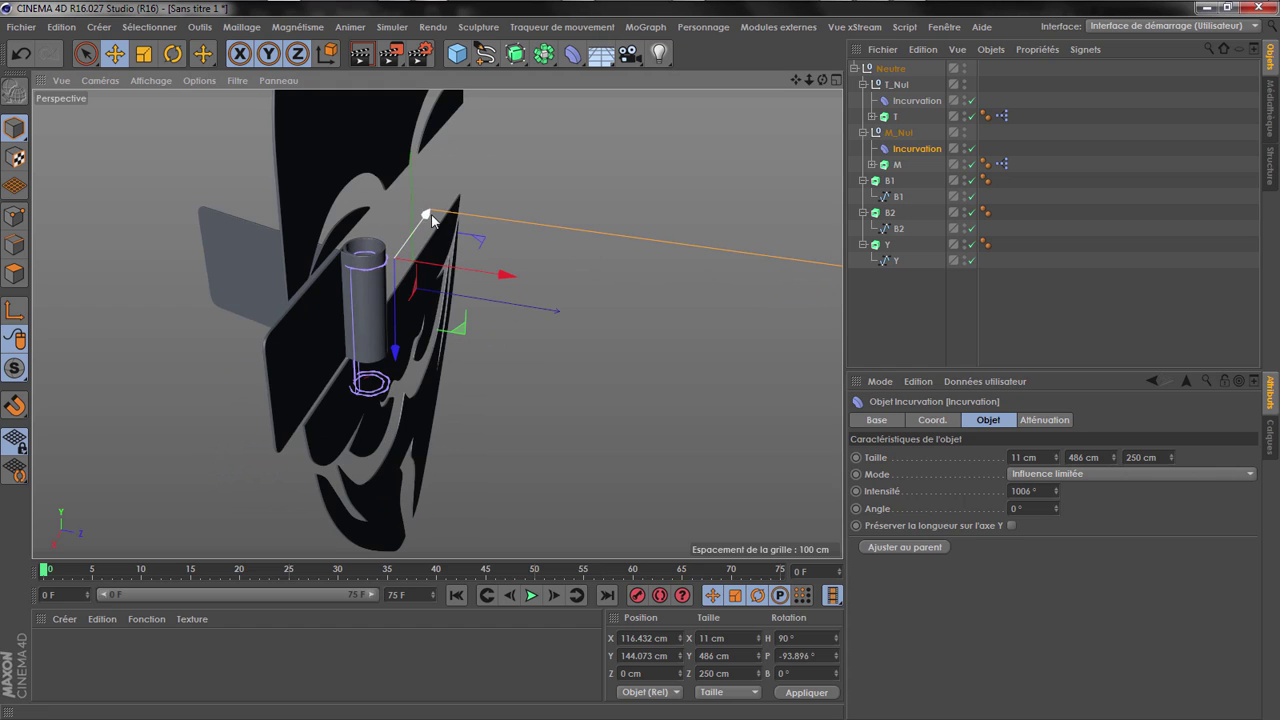
pyautogui.moveTo(822, 80); pyautogui.dragTo(600, 80)
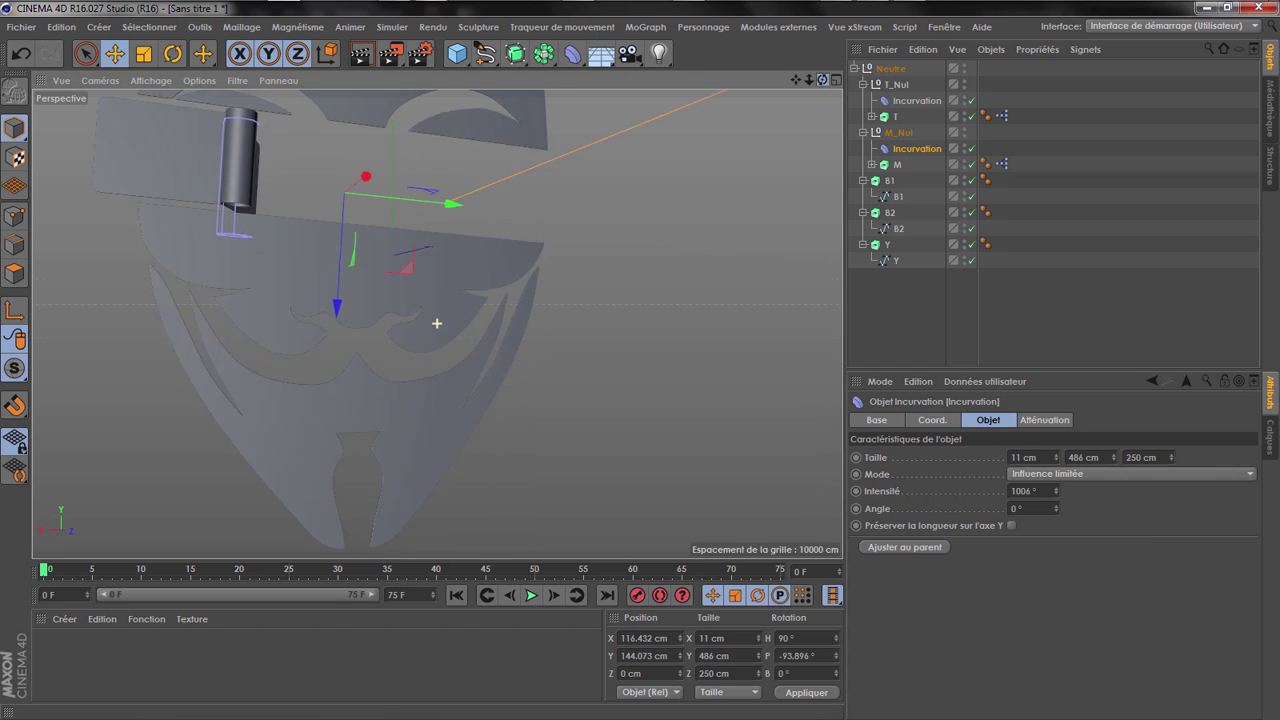
pyautogui.moveTo(796, 81); pyautogui.dragTo(1058, 278)
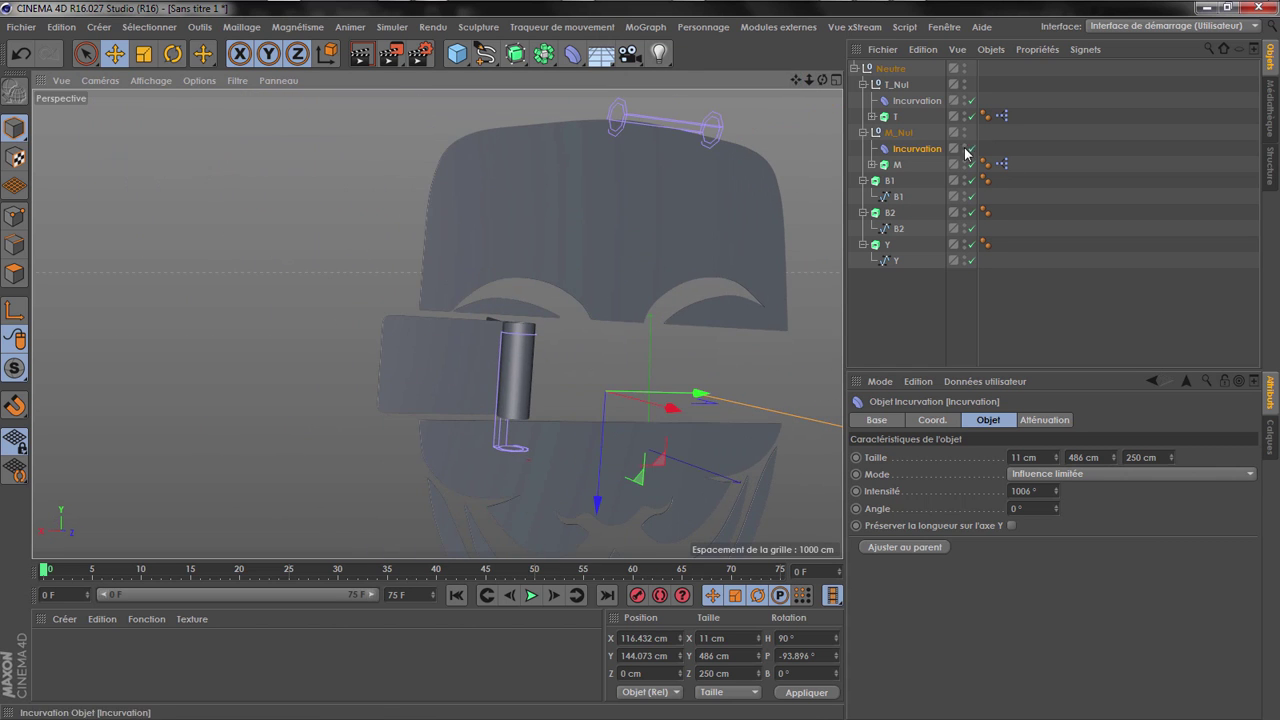
# Disable the M bend deformer and reset its intensity to 0°
pyautogui.click(968, 149)
pyautogui.rightClick(1056, 493)
pyautogui.scroll(-1, 578, 362)
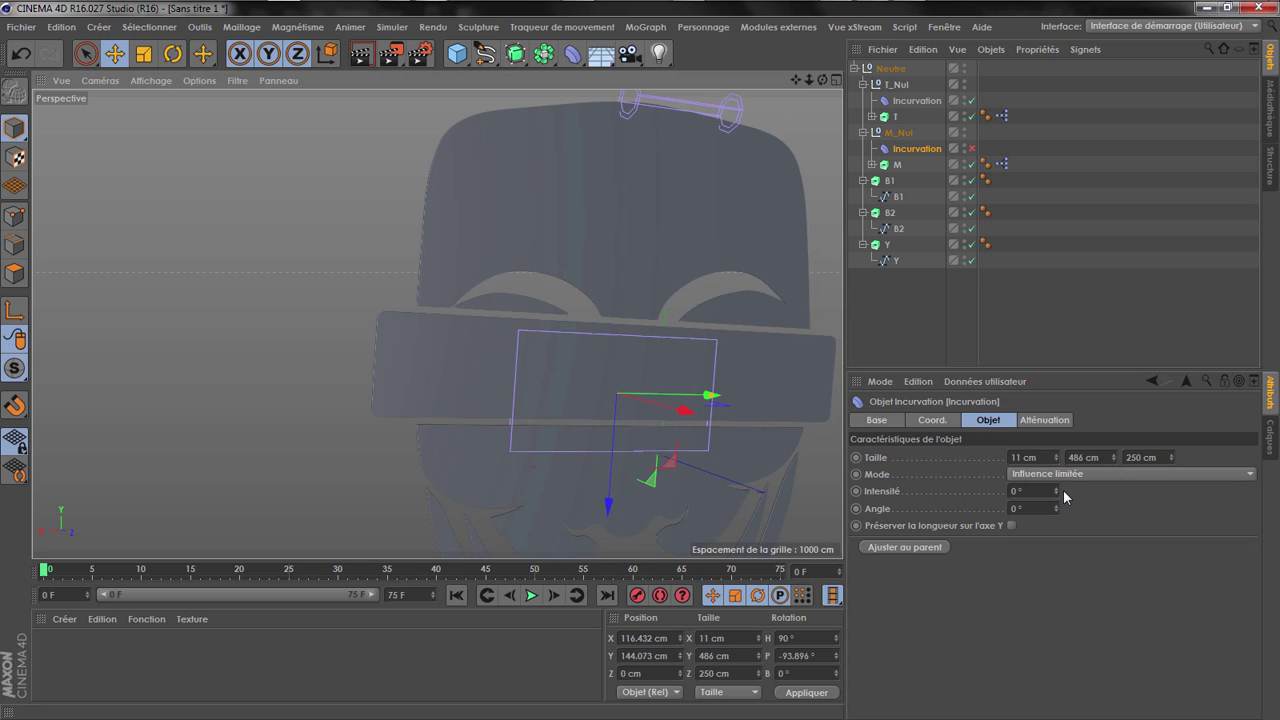
pyautogui.moveTo(796, 80); pyautogui.dragTo(586, 75)
pyautogui.moveTo(516, 398); pyautogui.dragTo(551, 399)
pyautogui.click(18, 53)
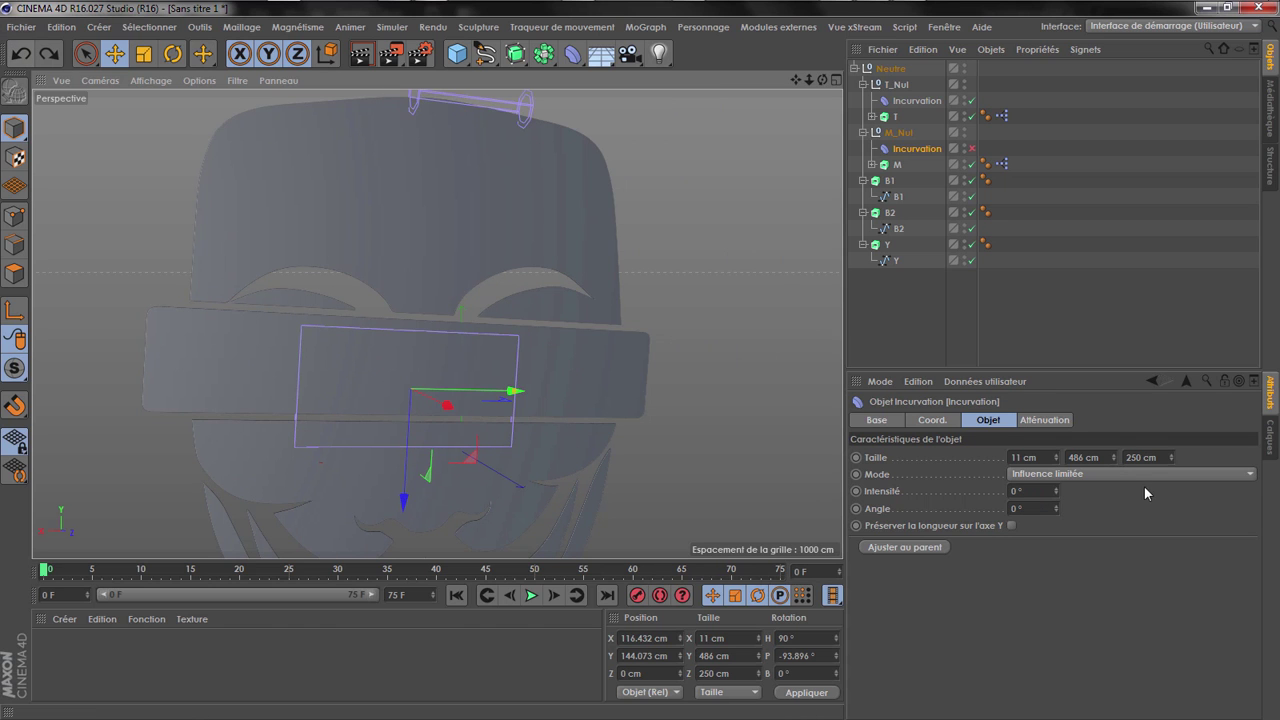
# Stretch the M bend deformer's Y size to 1125 cm and shift it to about X 98 cm, Y 143 cm to span the bar
pyautogui.moveTo(1113, 457); pyautogui.dragTo(966, 375)
pyautogui.click(907, 102)
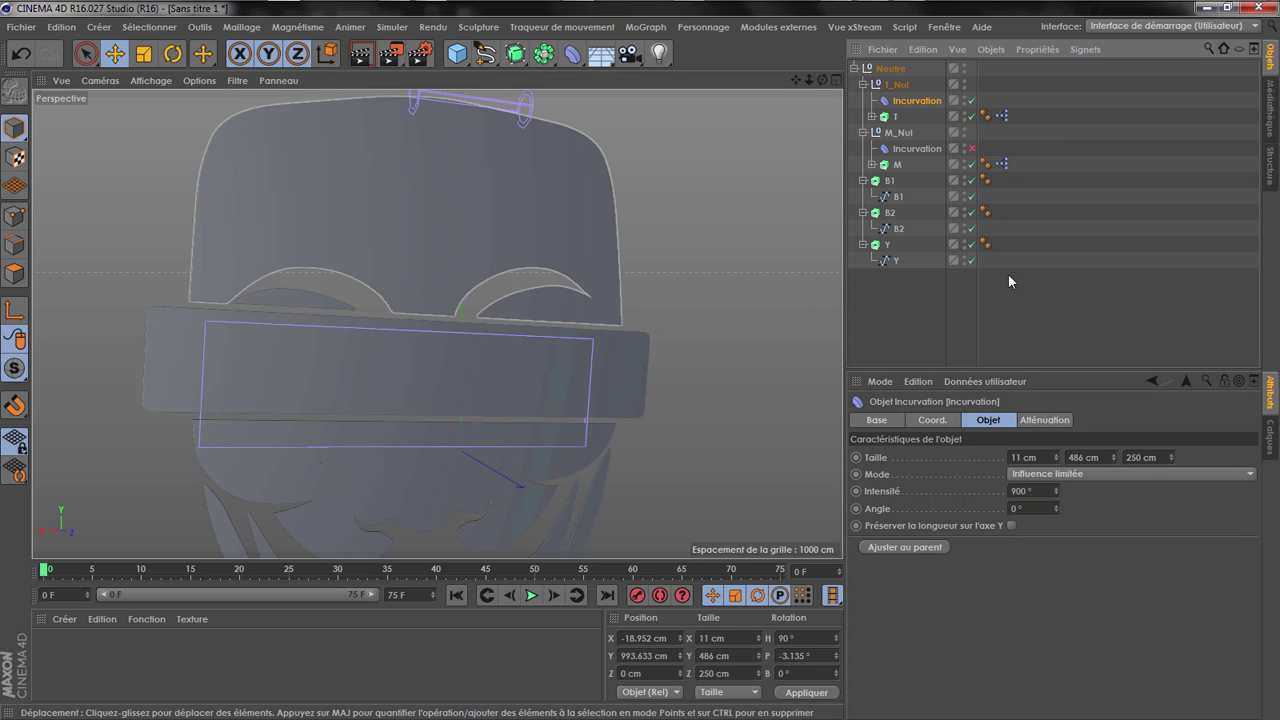
pyautogui.click(921, 148)
pyautogui.moveTo(1113, 457); pyautogui.dragTo(1172, 457)
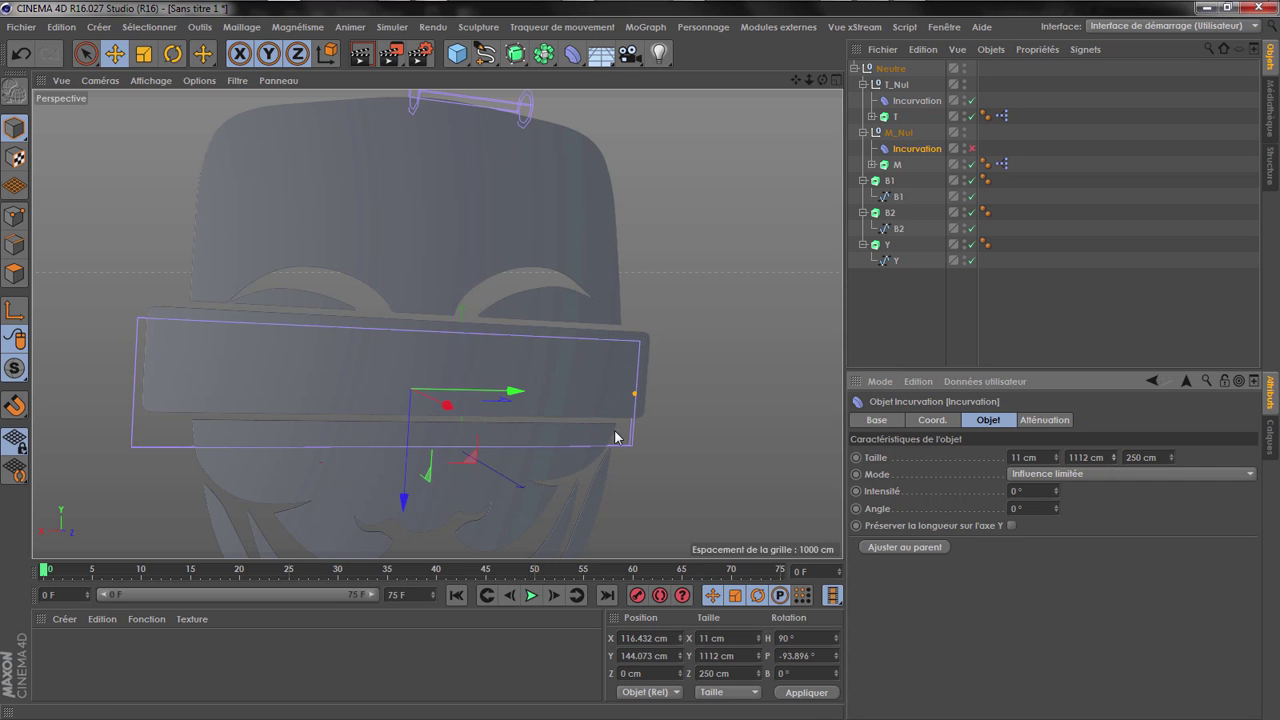
pyautogui.moveTo(512, 391)
pyautogui.mouseDown()
pyautogui.moveTo(536, 394)
pyautogui.moveTo(522, 394)
pyautogui.mouseUp()
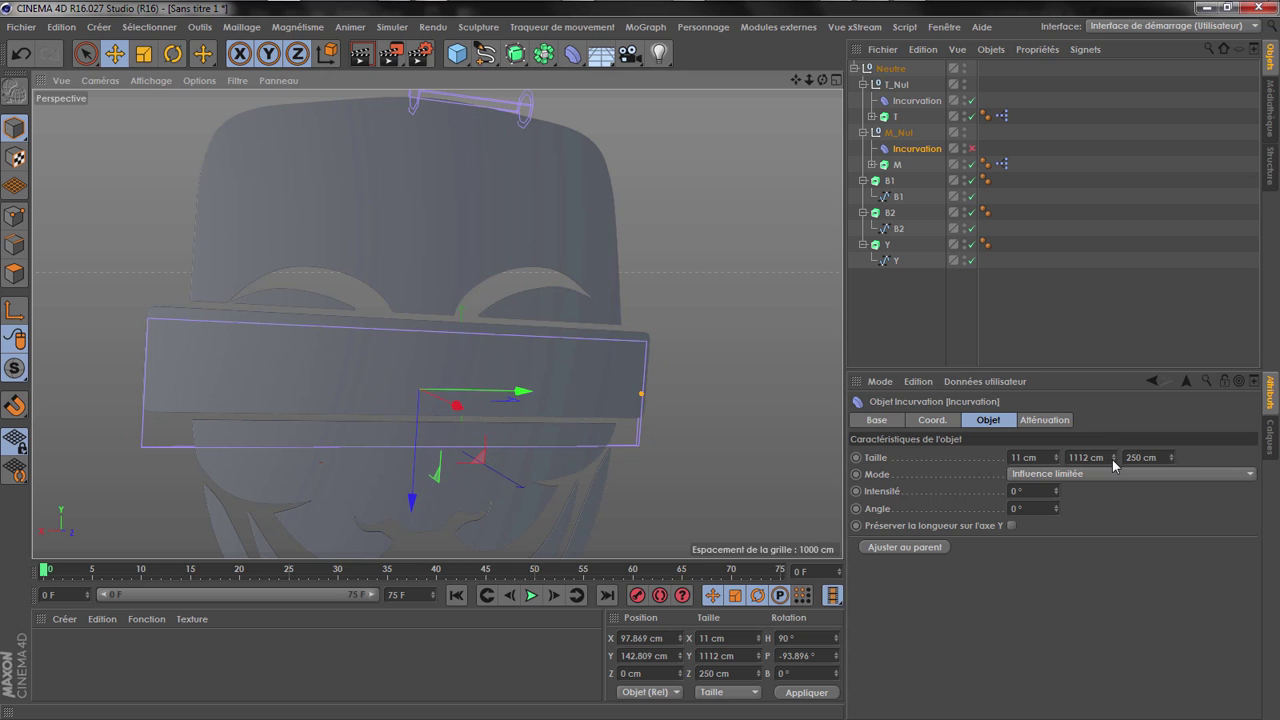
pyautogui.moveTo(1113, 460); pyautogui.dragTo(1116, 460)
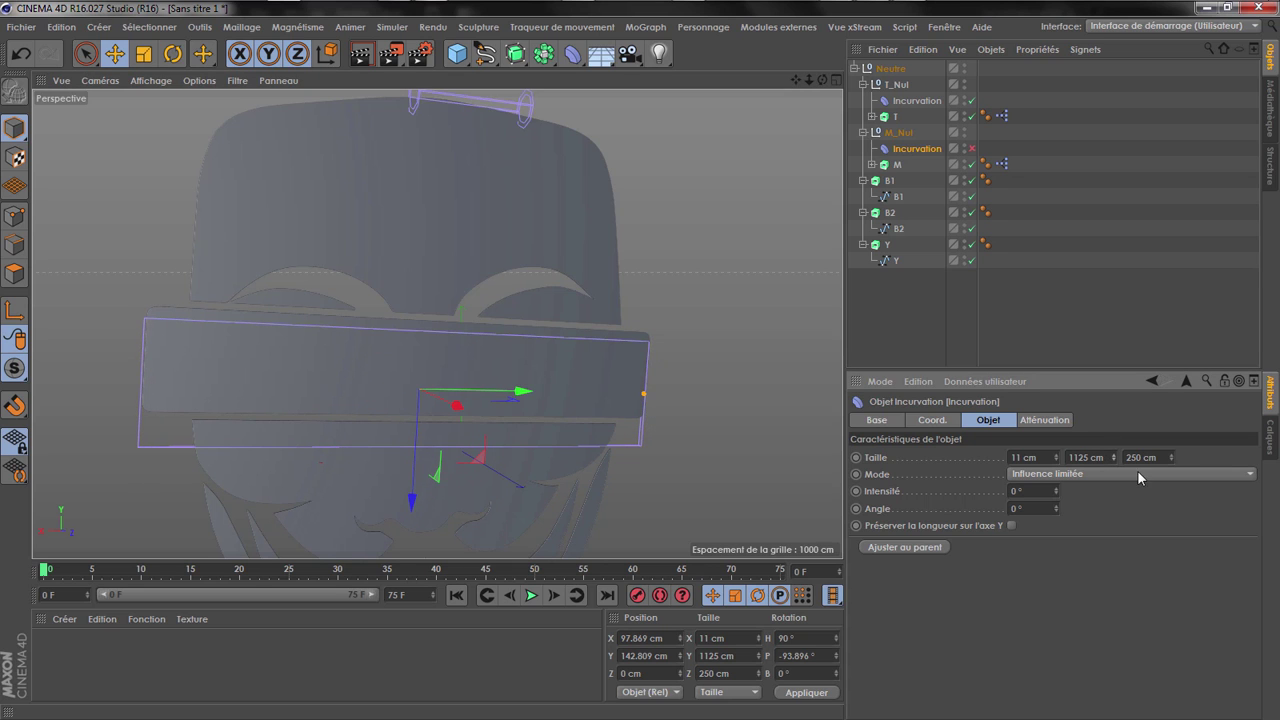
# Set the M bend deformer's intensity to 900° and enable the deformer again
pyautogui.write('9000')
pyautogui.press('Return')
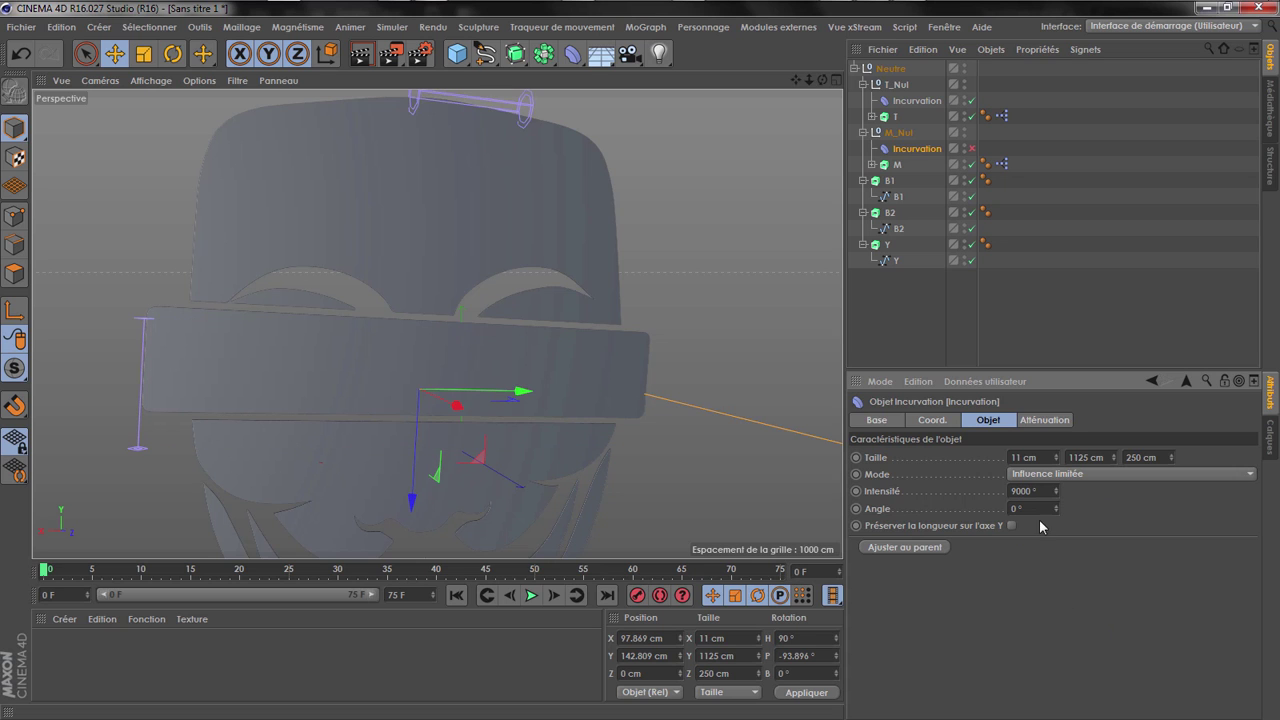
pyautogui.press('BackSpace')
pyautogui.press('Return')
pyautogui.click(970, 149)
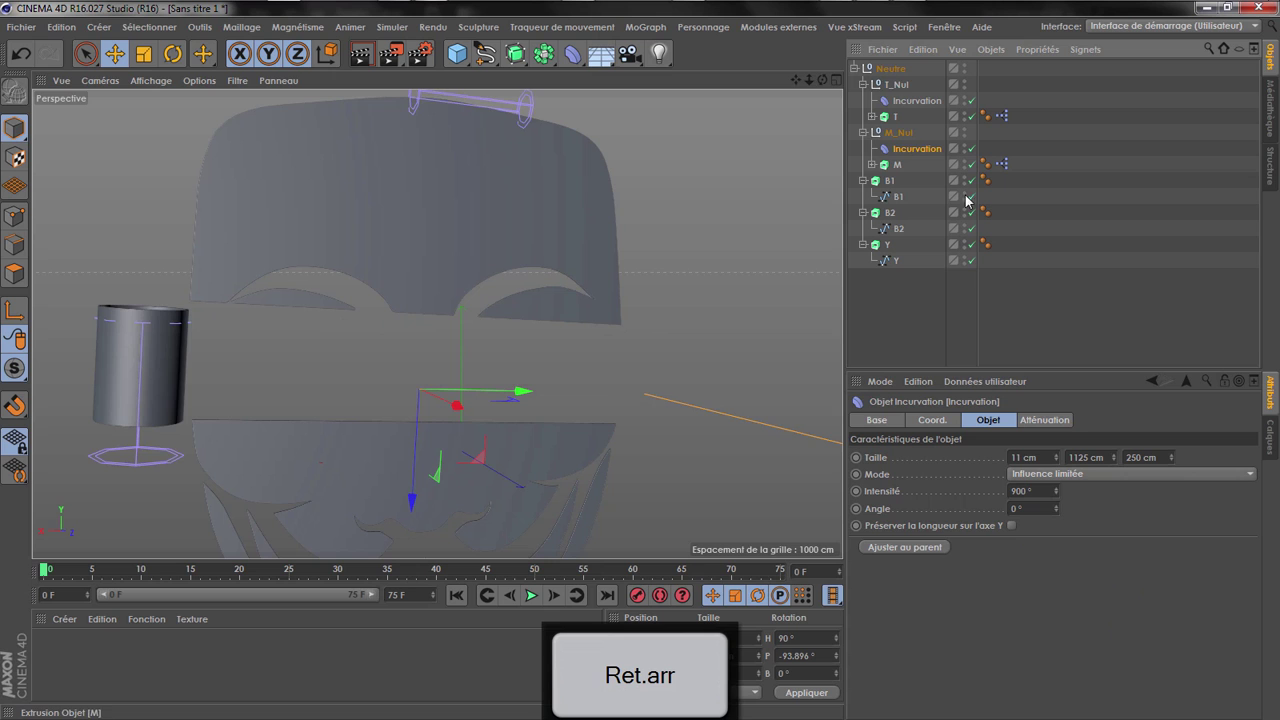
# Slide the M bend deformer along the bar to about X -254 cm, Y 119 cm, and set its intensity to 1500°
pyautogui.moveTo(822, 80); pyautogui.dragTo(890, 135)
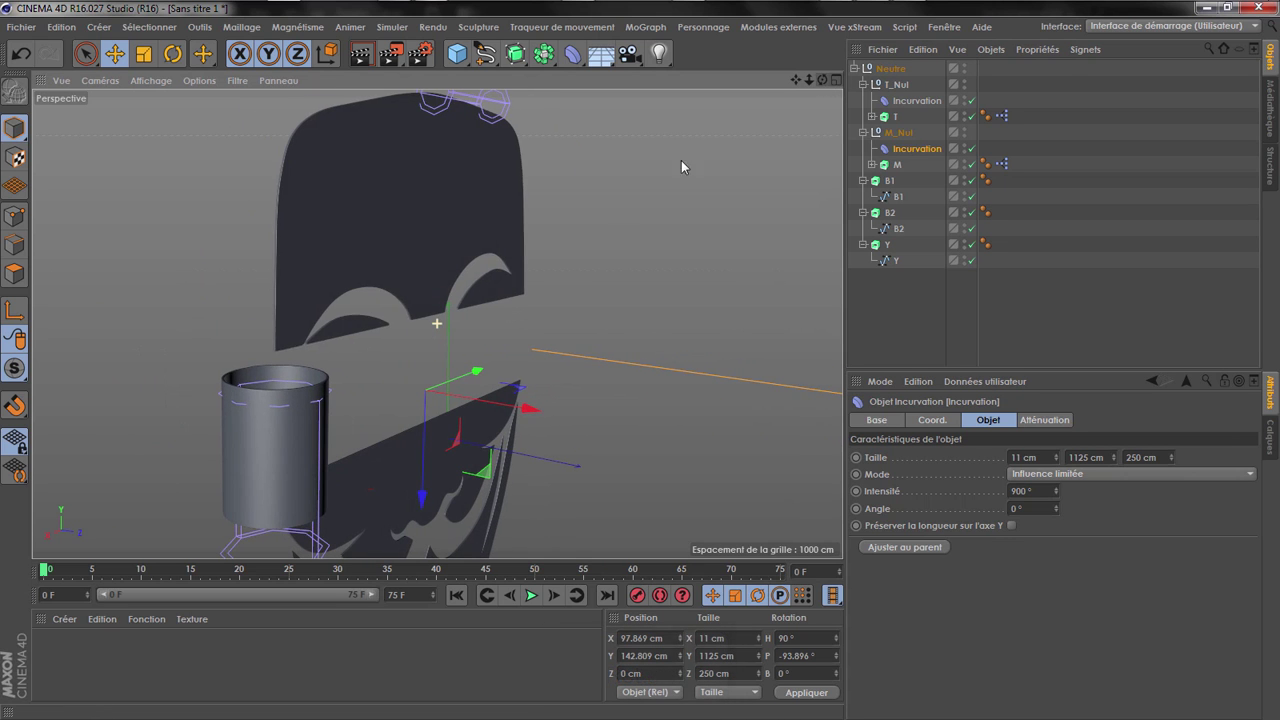
pyautogui.moveTo(477, 371); pyautogui.dragTo(541, 348)
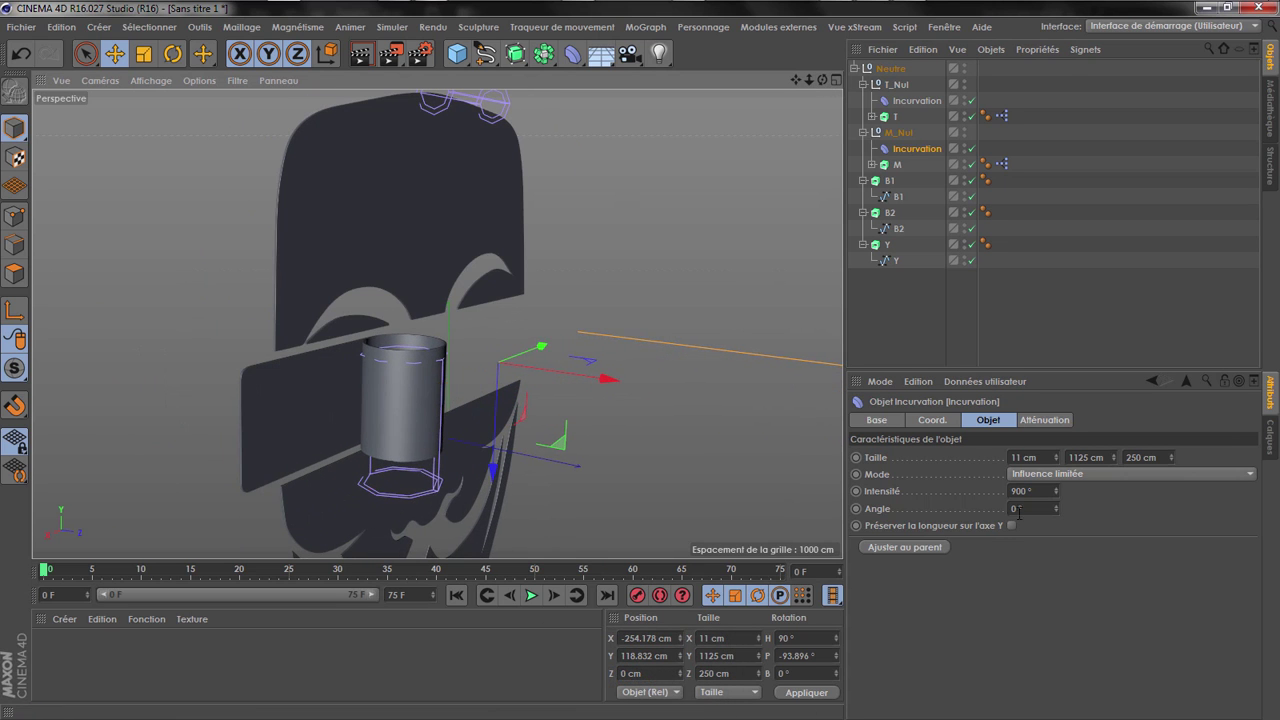
pyautogui.click(1018, 491)
pyautogui.write('1500')
pyautogui.press('Return')
# Slide the M bend deformer to about X -305 cm, Y 115 cm, raise its intensity to 1960°, and deselect it
pyautogui.scroll(3, 358, 429)
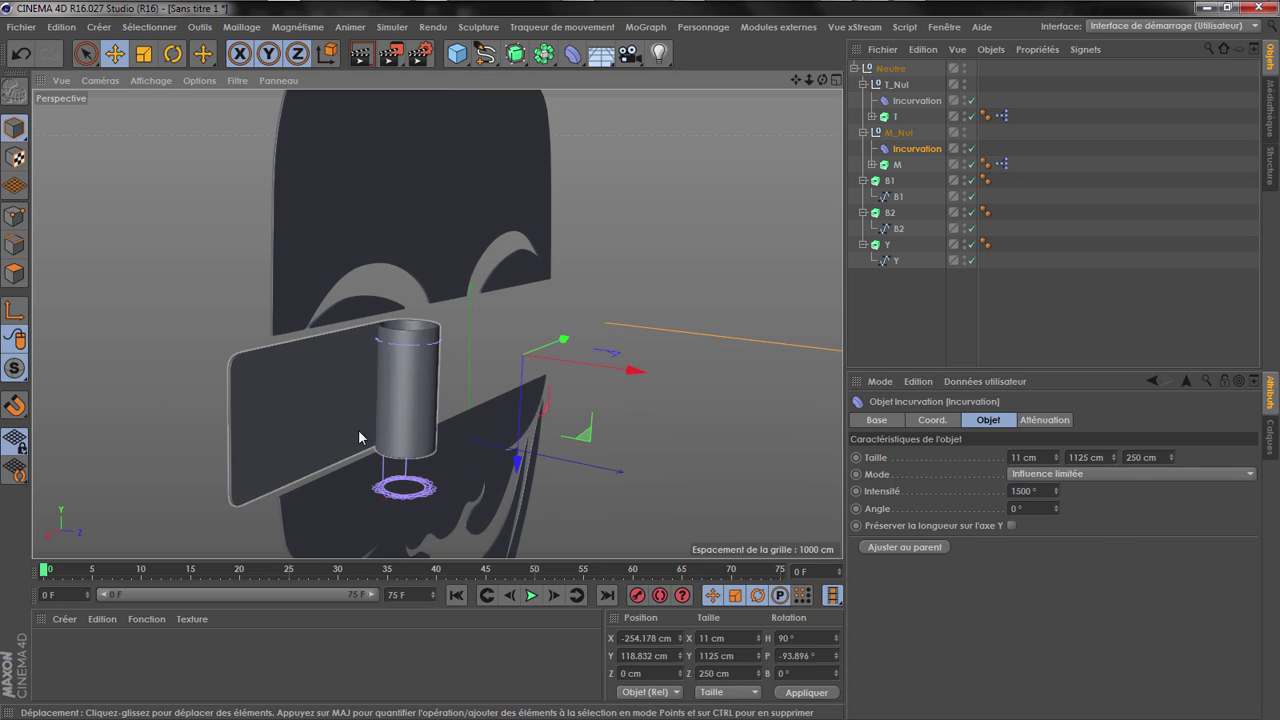
pyautogui.moveTo(583, 333); pyautogui.dragTo(623, 331)
pyautogui.keyDown('alt'); pyautogui.moveTo(437, 300); pyautogui.dragTo(414, 274); pyautogui.keyUp('alt')
pyautogui.scroll(-3, 357, 280)
pyautogui.scroll(-3, 280, 270)
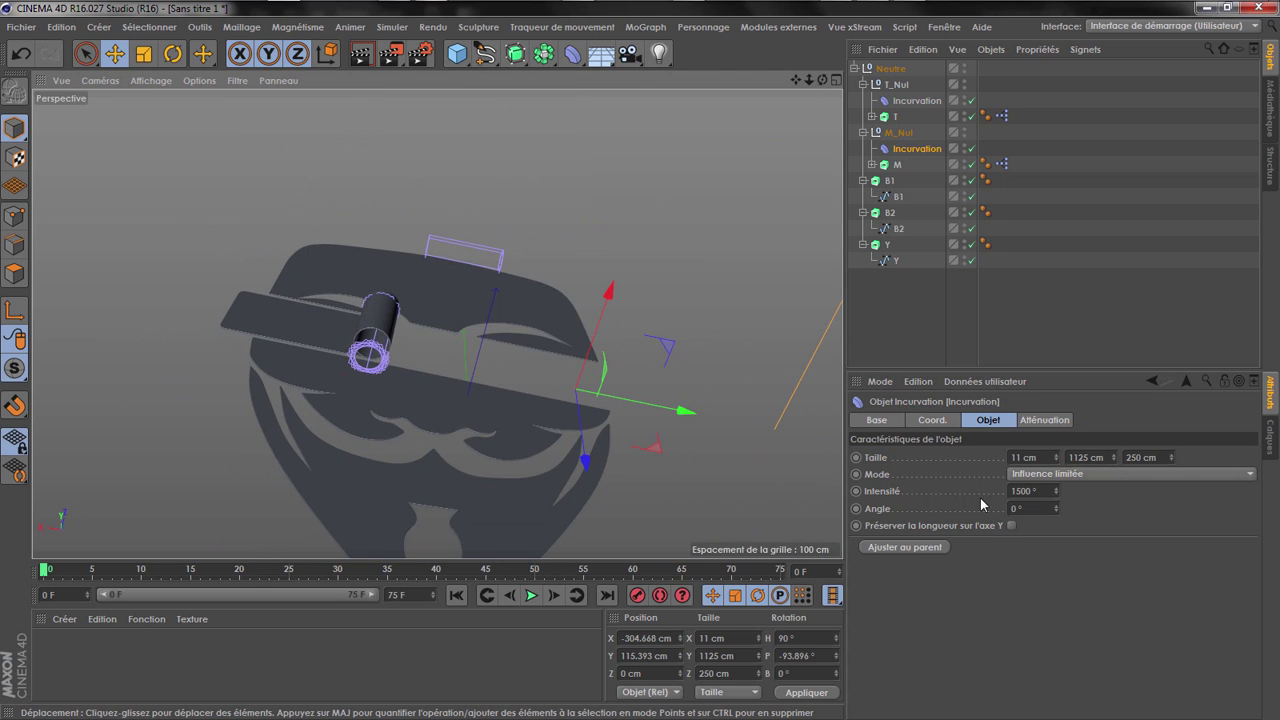
pyautogui.moveTo(1056, 491); pyautogui.dragTo(1056, 480)
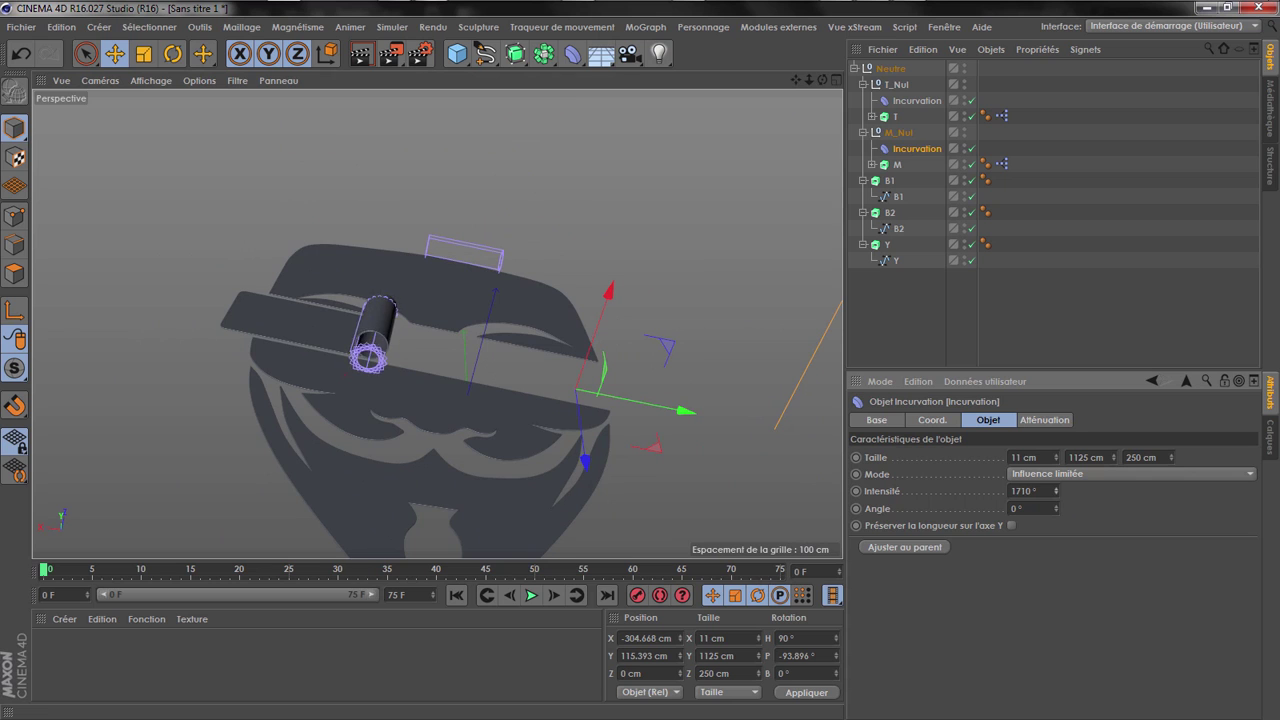
pyautogui.scroll(-3, 467, 363)
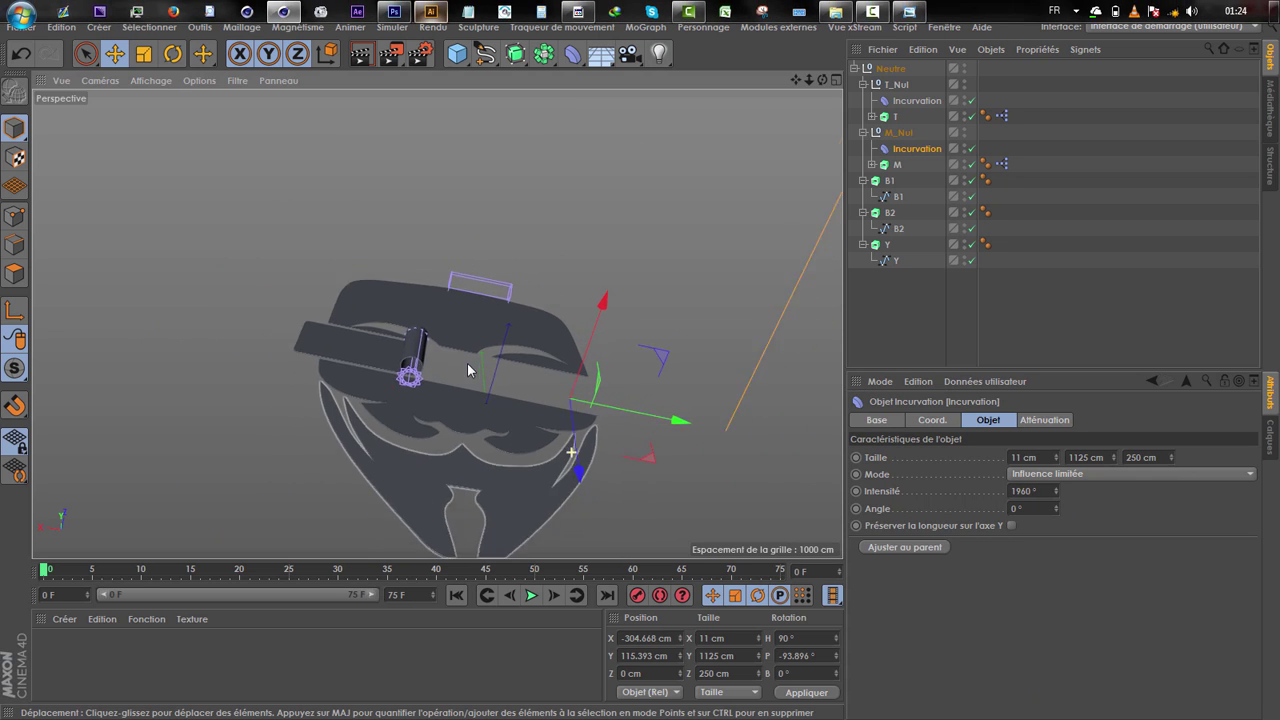
pyautogui.click(921, 328)
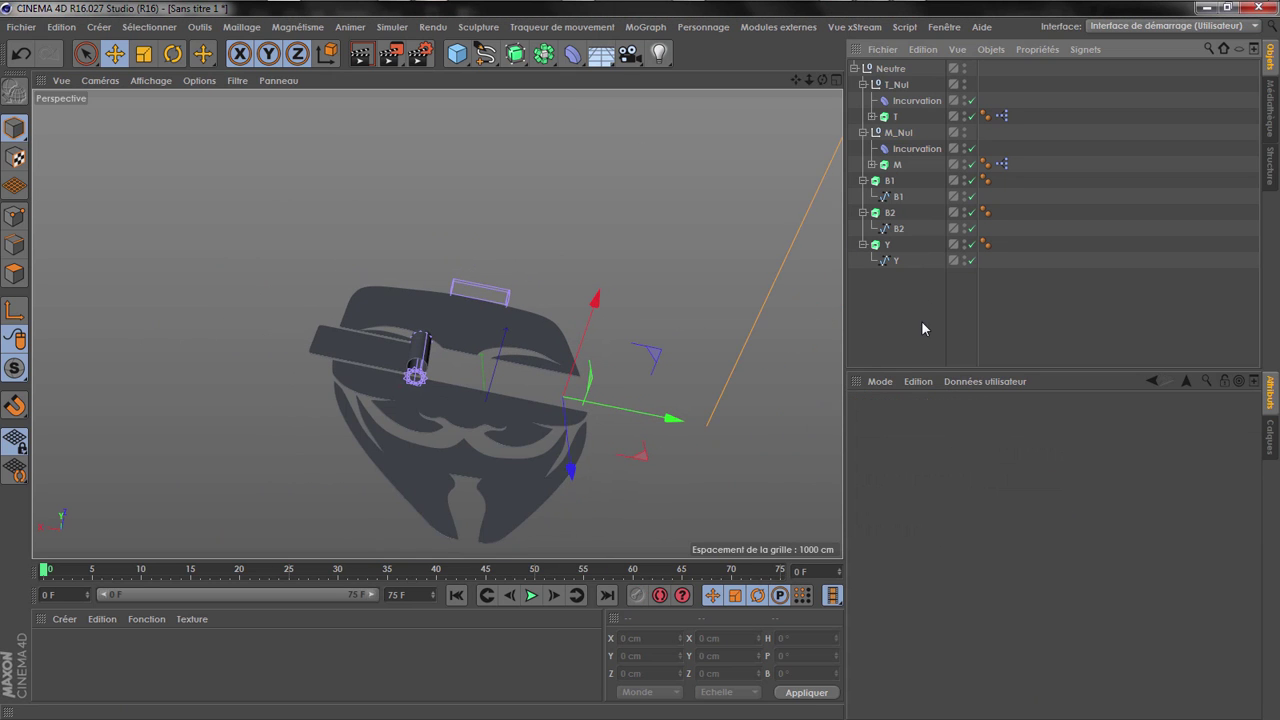
# Group the B1 extrusion into its own null and copy the XPresso naming tag onto the extrusion
pyautogui.click(885, 183)
pyautogui.rightClick(885, 183)
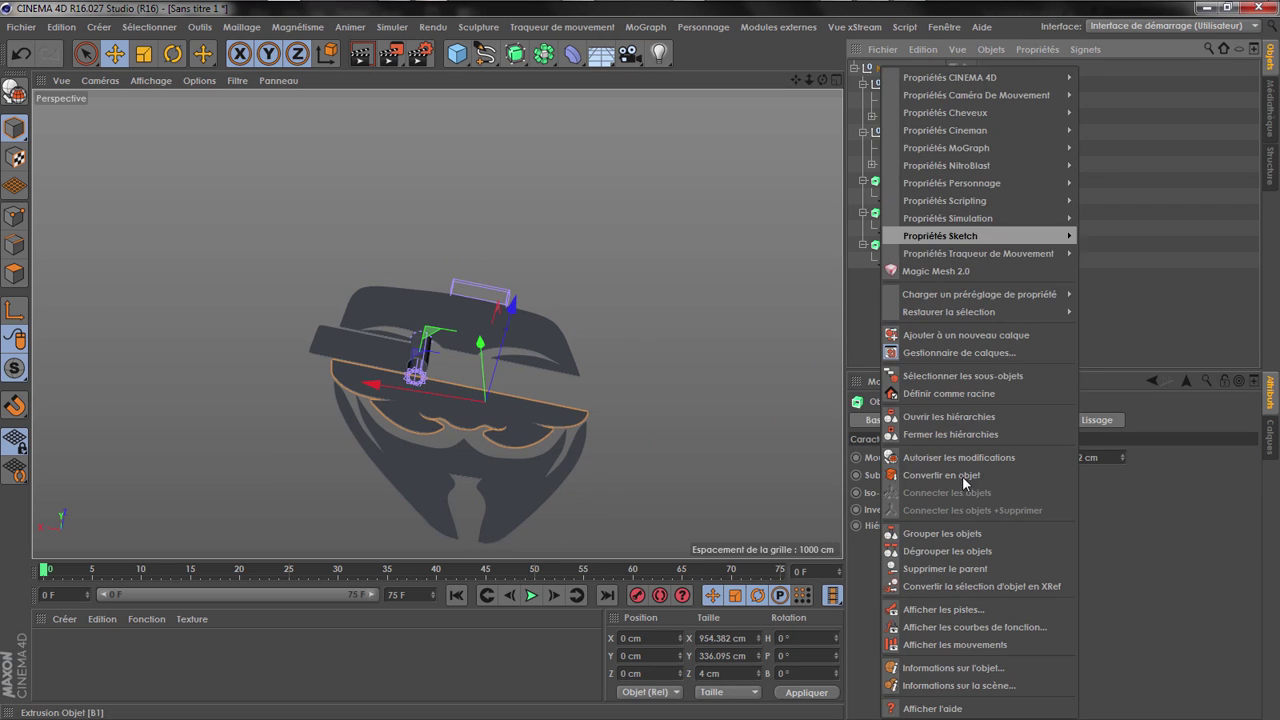
pyautogui.click(948, 533)
pyautogui.click(863, 181)
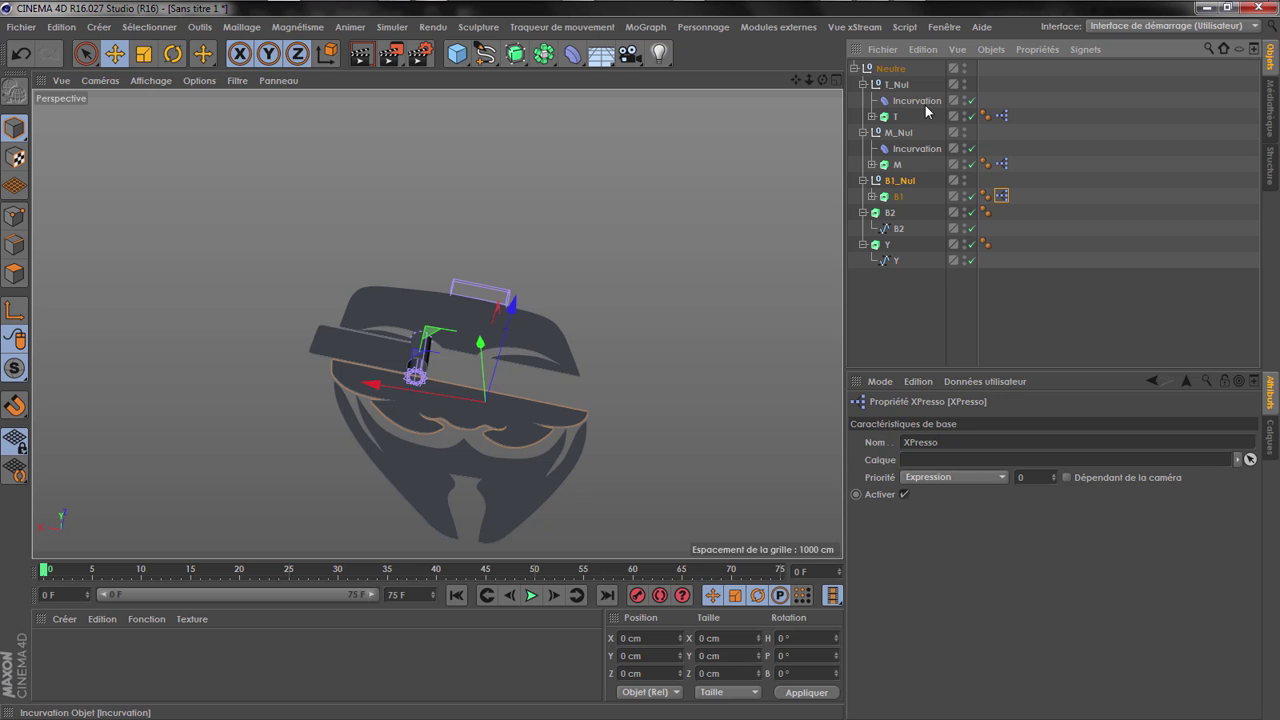
# Copy the T group's bend deformer into B1_Nul and move it down to about X 16 cm, Y 349 cm
pyautogui.keyDown('ctrl'); pyautogui.moveTo(907, 189); pyautogui.dragTo(907, 190); pyautogui.keyUp('ctrl')
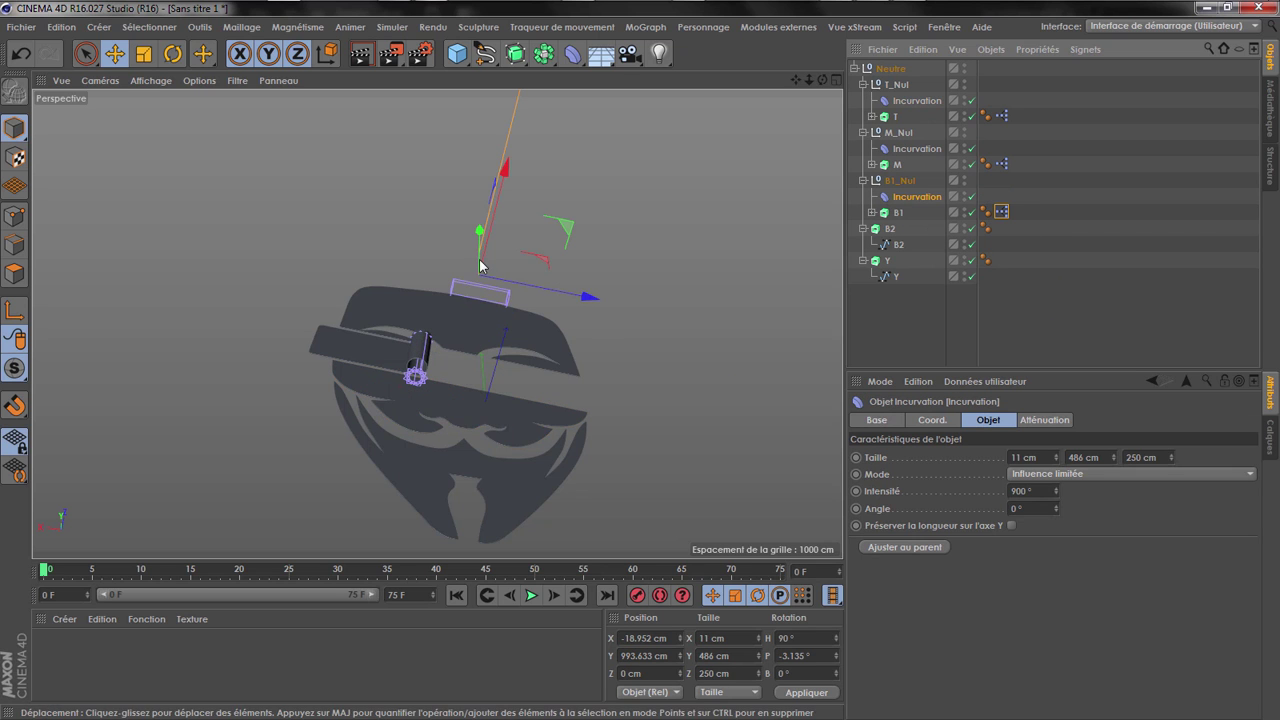
pyautogui.moveTo(479, 234); pyautogui.dragTo(479, 300)
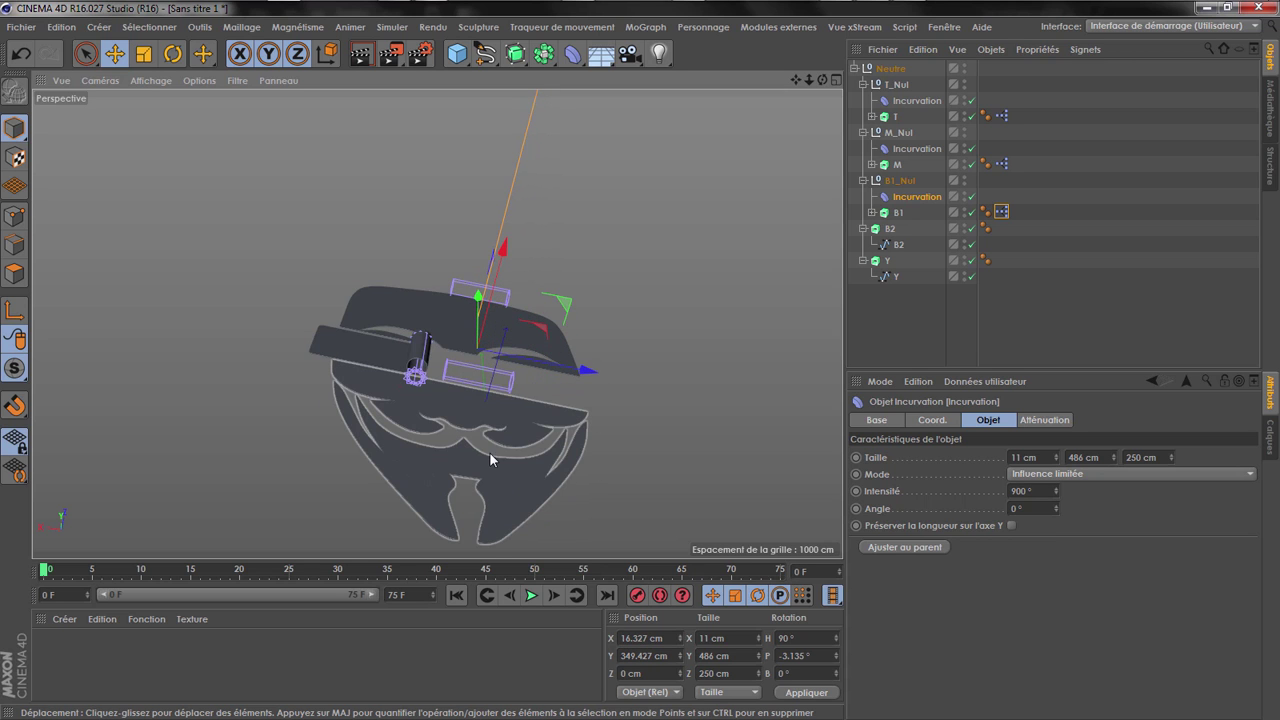
# Switch to VLC and view the rolled-up bar in the reference video 01-Liac 3.0.mp4
pyautogui.moveTo(833, 14)
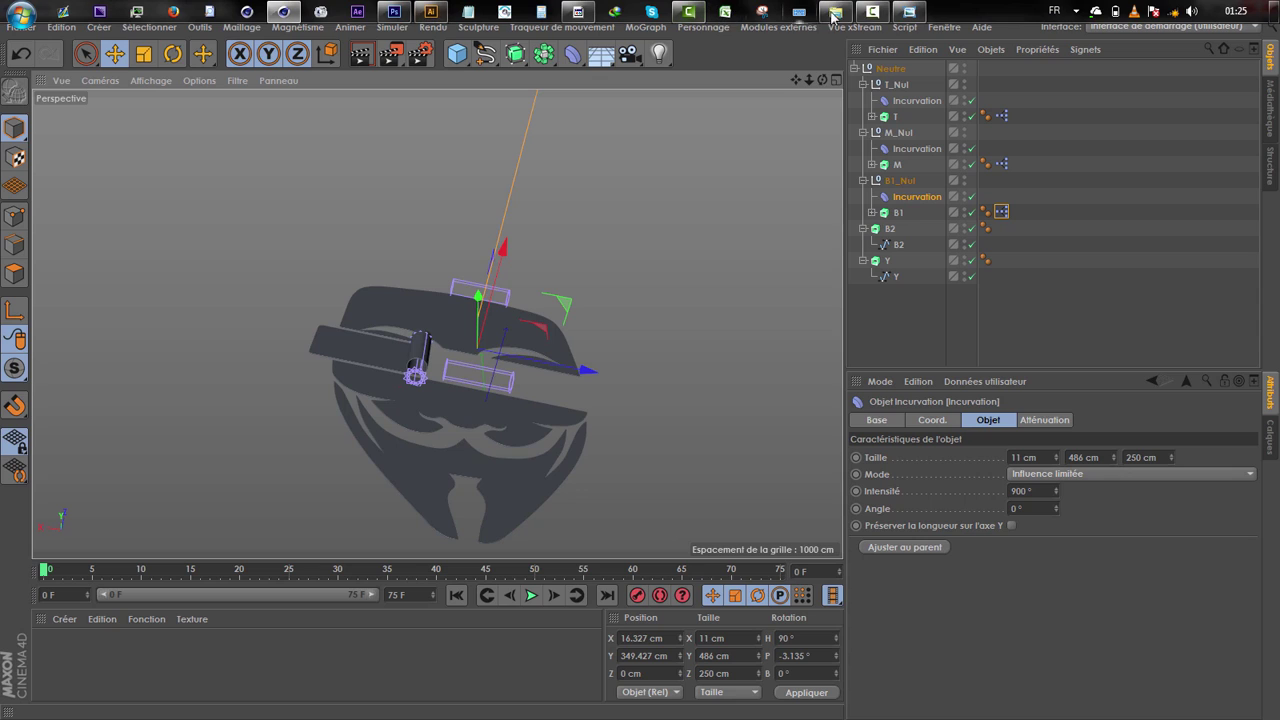
pyautogui.click(581, 16)
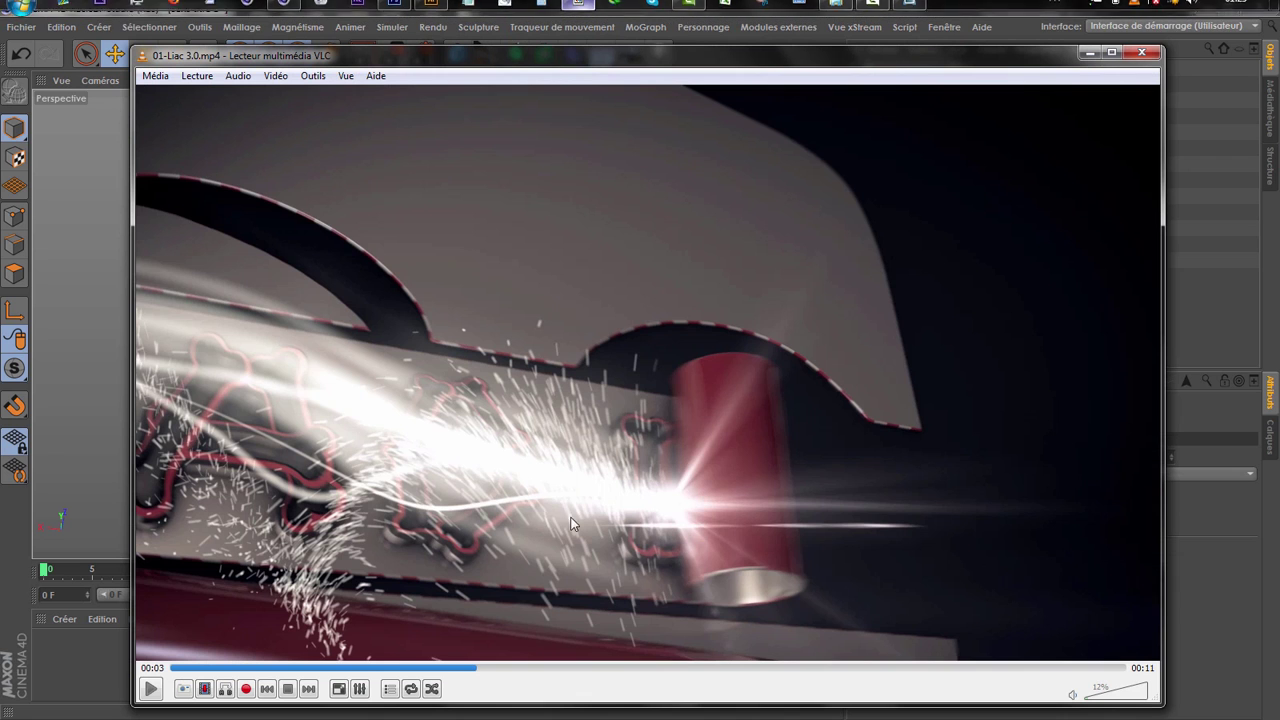
# Play the reference video up to 00:05 to examine how the strips roll up, and return to CINEMA 4D
pyautogui.press('space')
pyautogui.press('space')
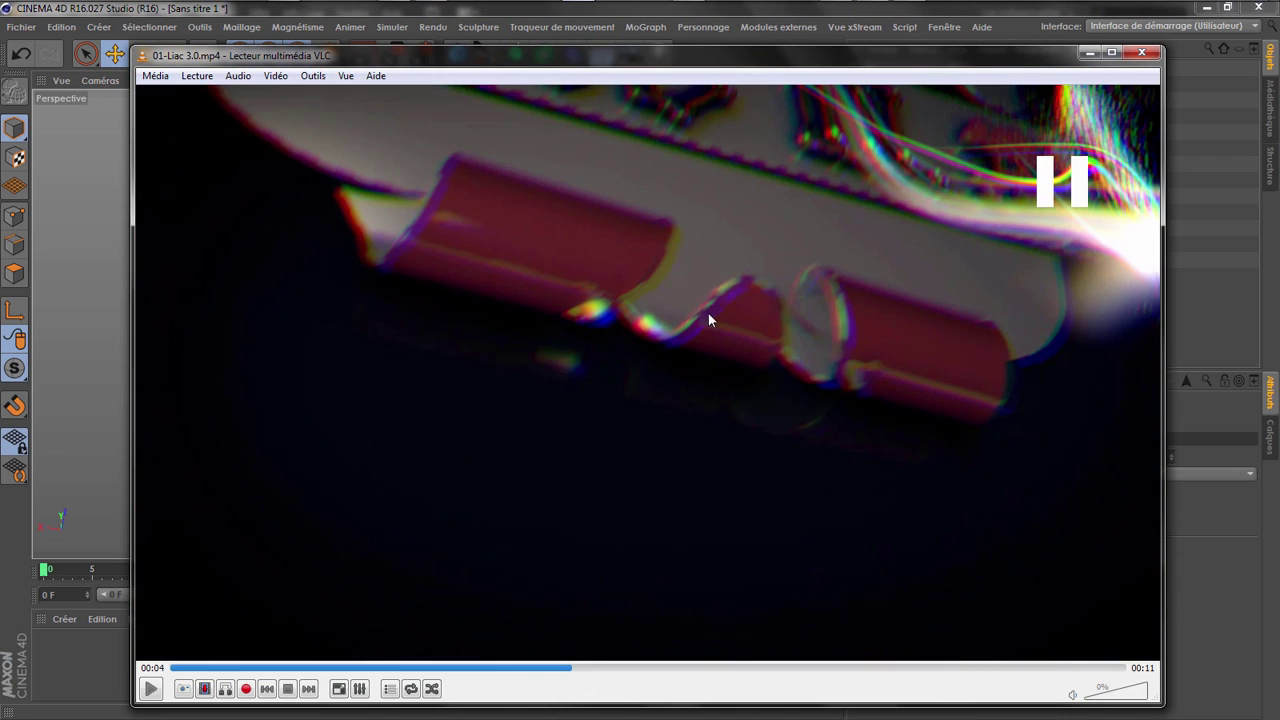
pyautogui.press('space')
pyautogui.press('space')
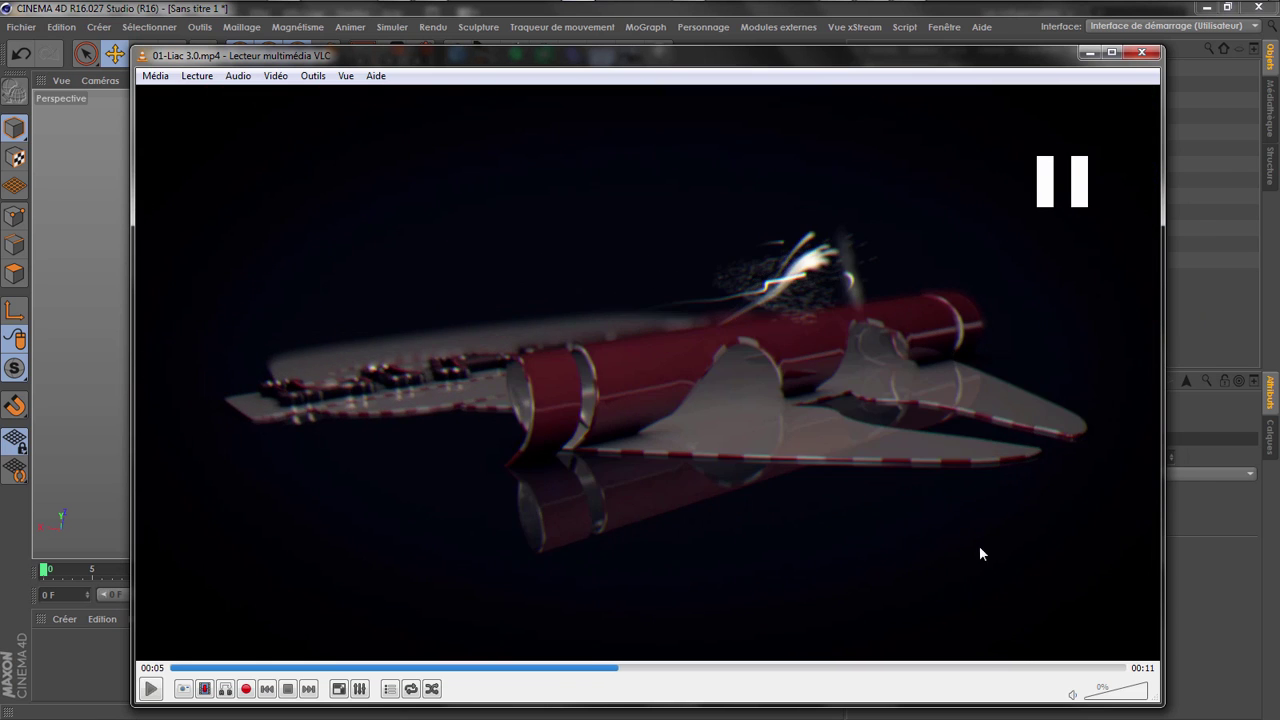
pyautogui.click(1255, 584)
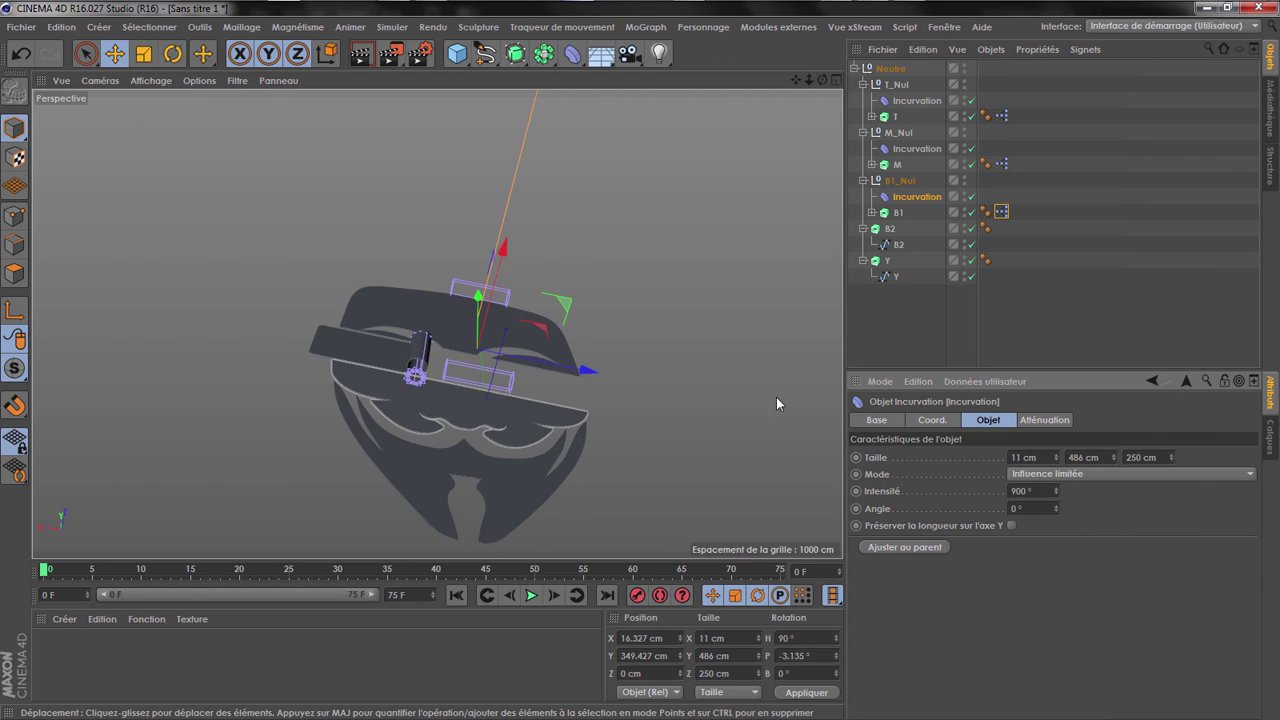
# Flip the B1 group's bend deformer to a pitch of 176.865° and lower it to about X 59 cm, Y -427 cm
pyautogui.moveTo(478, 300); pyautogui.dragTo(340, 200)
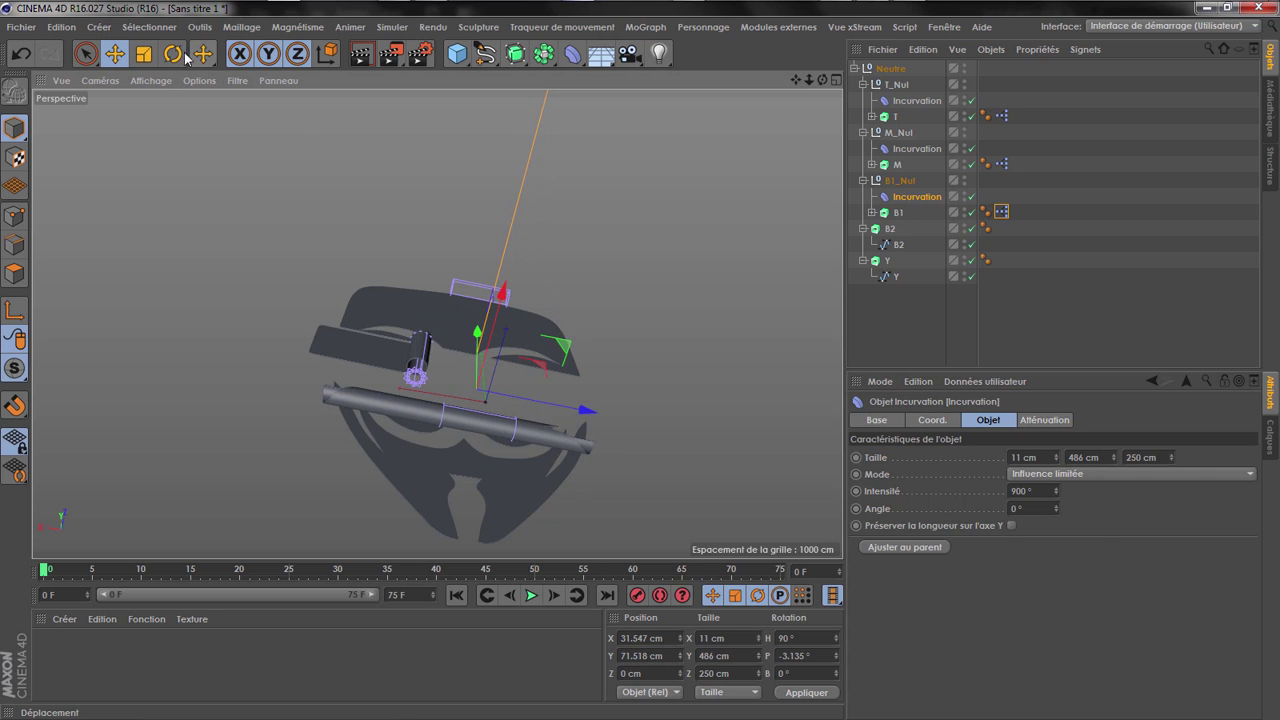
pyautogui.click(174, 54)
pyautogui.moveTo(430, 420); pyautogui.dragTo(520, 367)
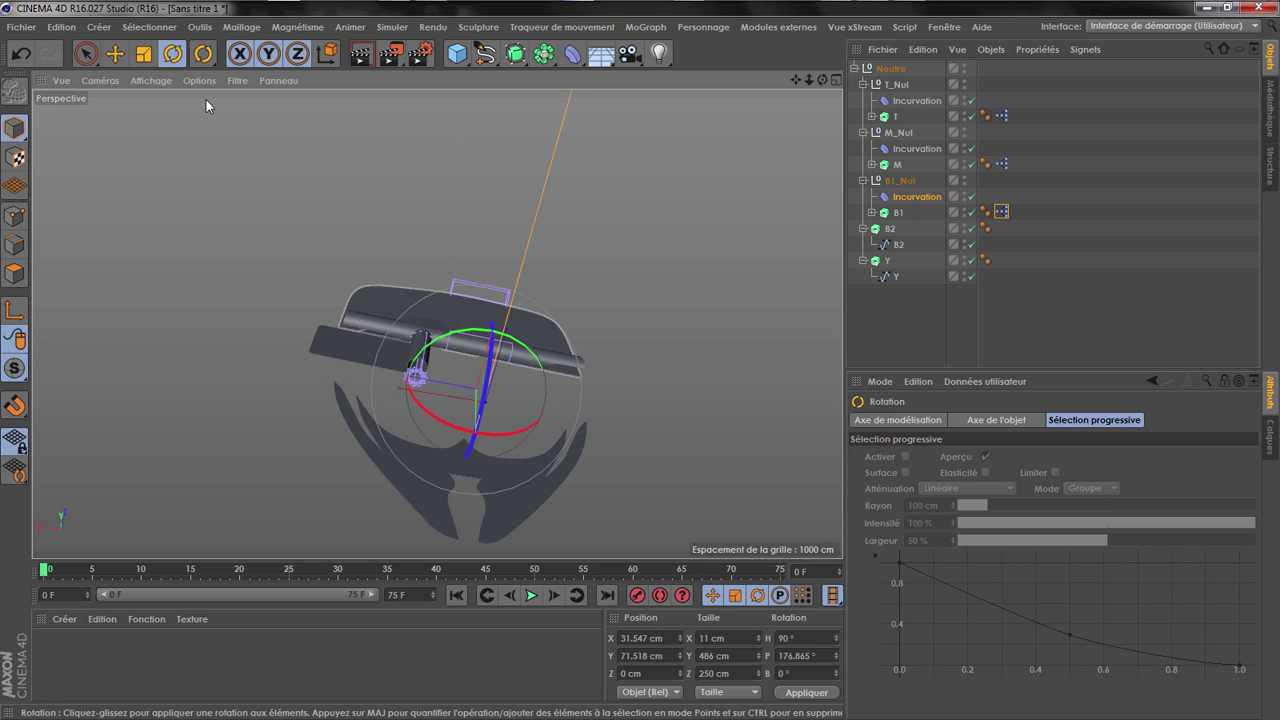
pyautogui.click(115, 54)
pyautogui.moveTo(473, 460); pyautogui.dragTo(509, 538)
# Switch to VLC to compare the roll direction with the paused reference shot, and return to CINEMA 4D
pyautogui.moveTo(764, 8)
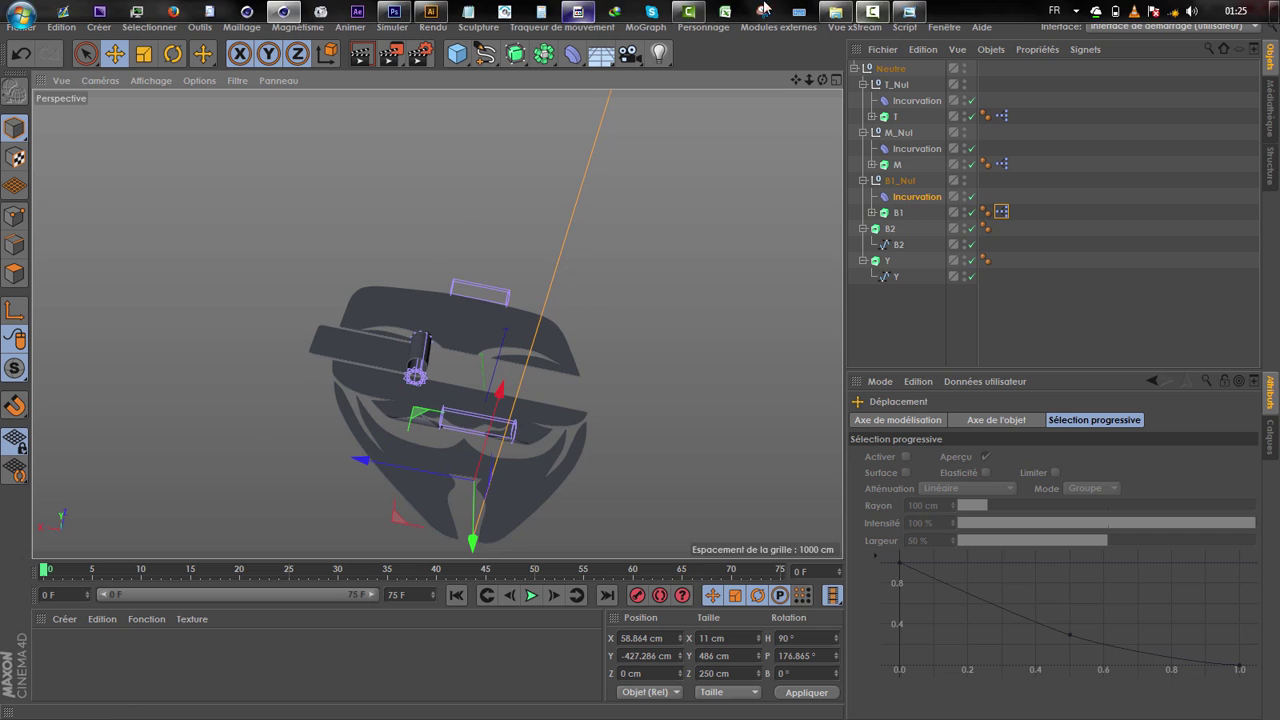
pyautogui.click(577, 12)
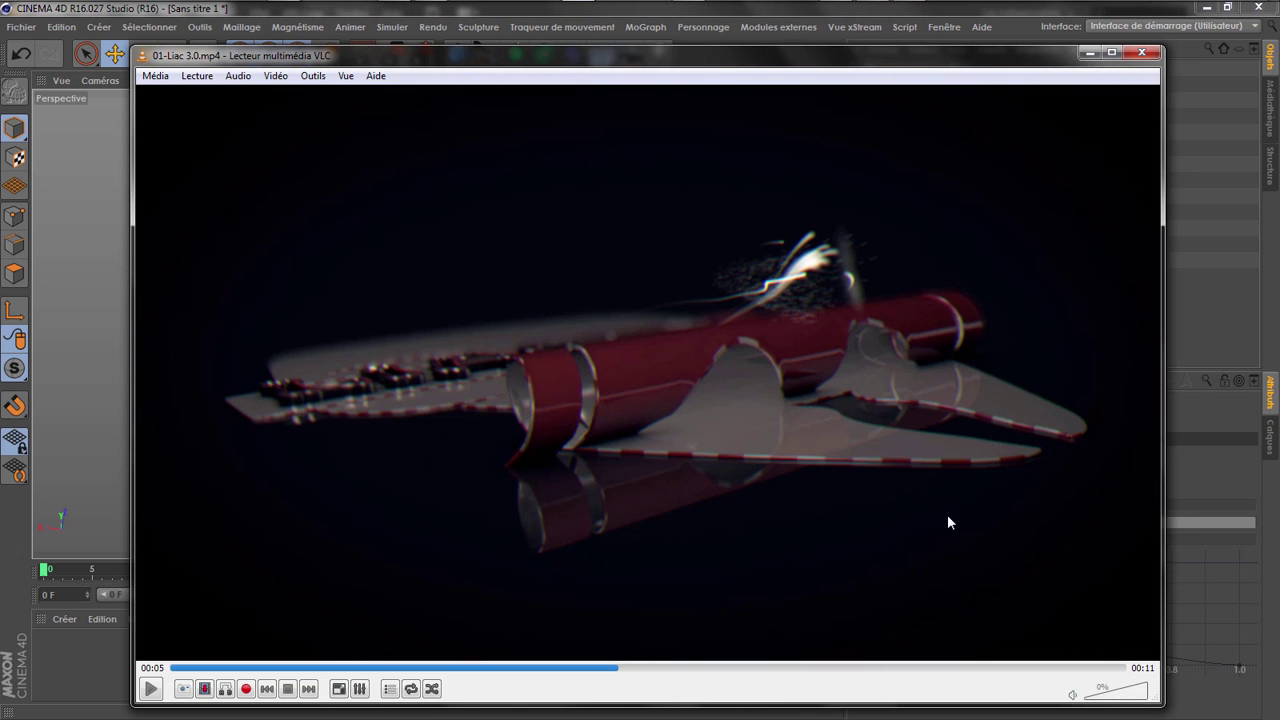
pyautogui.click(1212, 595)
# Reduce the B1 bend deformer's intensity to 815° and shift it to about X 51 cm, Y -279 cm
pyautogui.scroll(4, 474, 428)
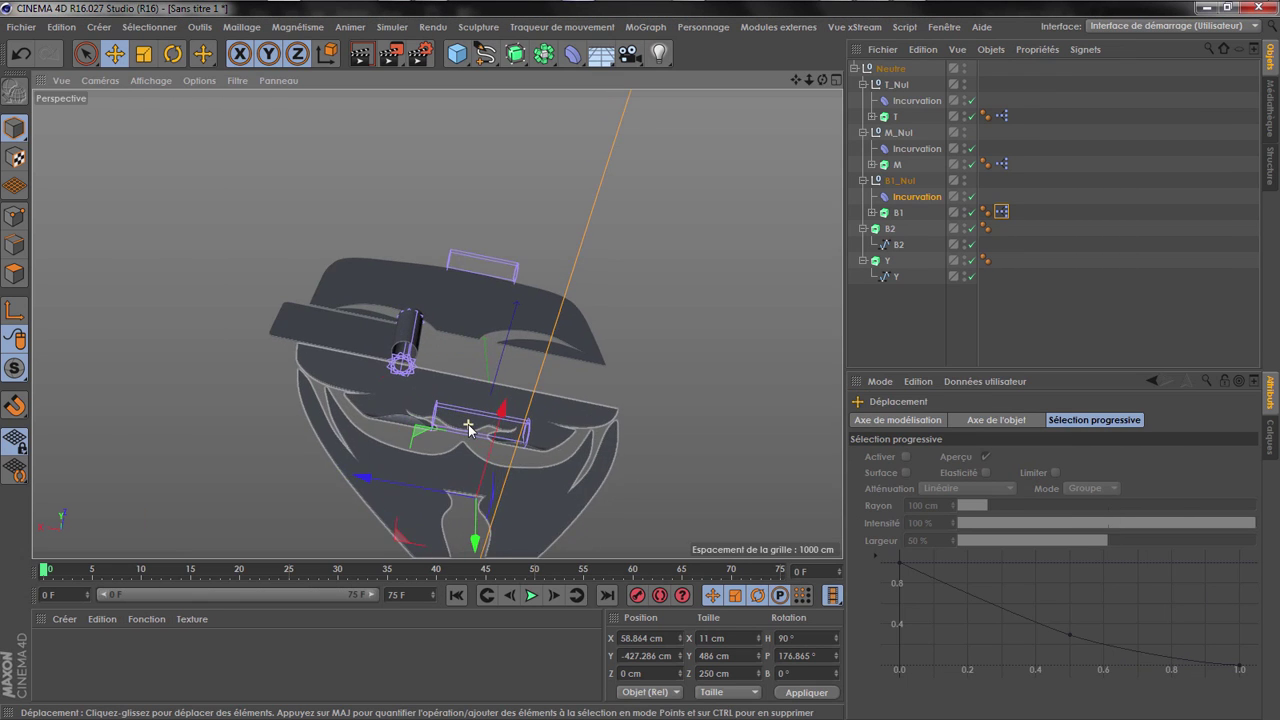
pyautogui.moveTo(482, 543); pyautogui.dragTo(480, 511)
pyautogui.moveTo(484, 450)
pyautogui.keyDown('alt'); pyautogui.mouseDown()
pyautogui.moveTo(473, 522)
pyautogui.moveTo(478, 492)
pyautogui.mouseUp(); pyautogui.keyUp('alt')
pyautogui.click(914, 197)
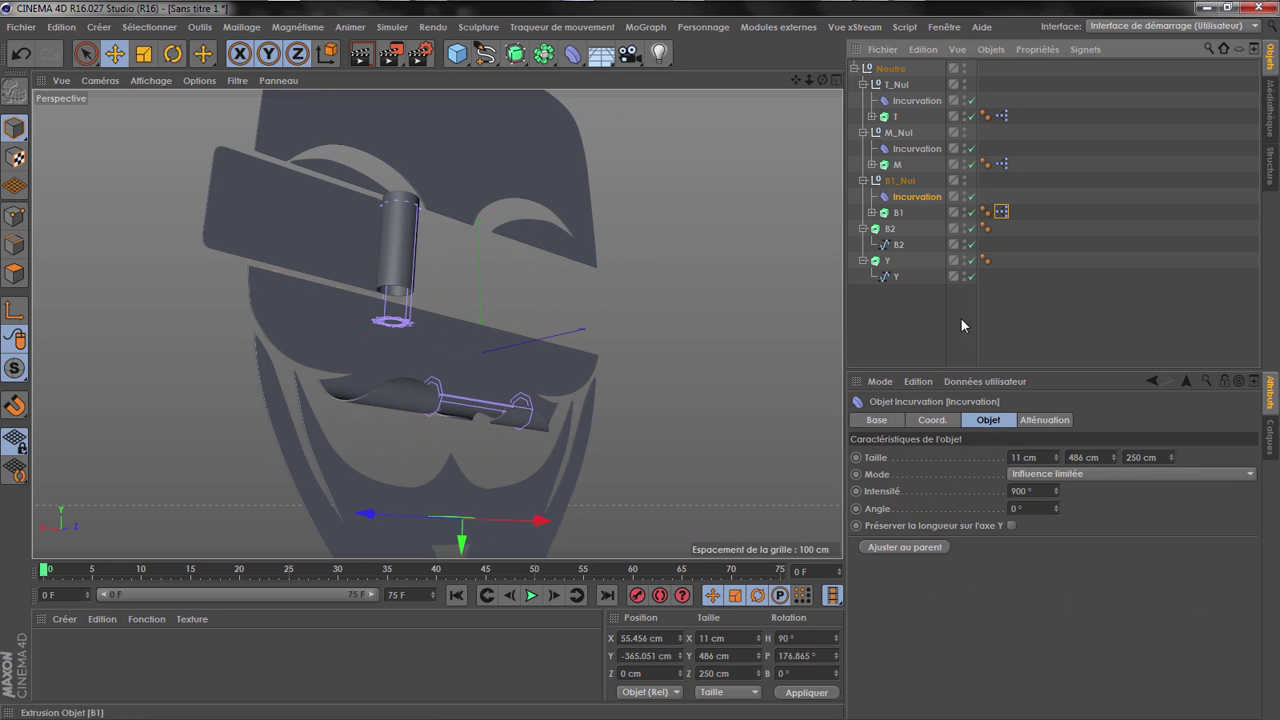
pyautogui.click(1056, 495)
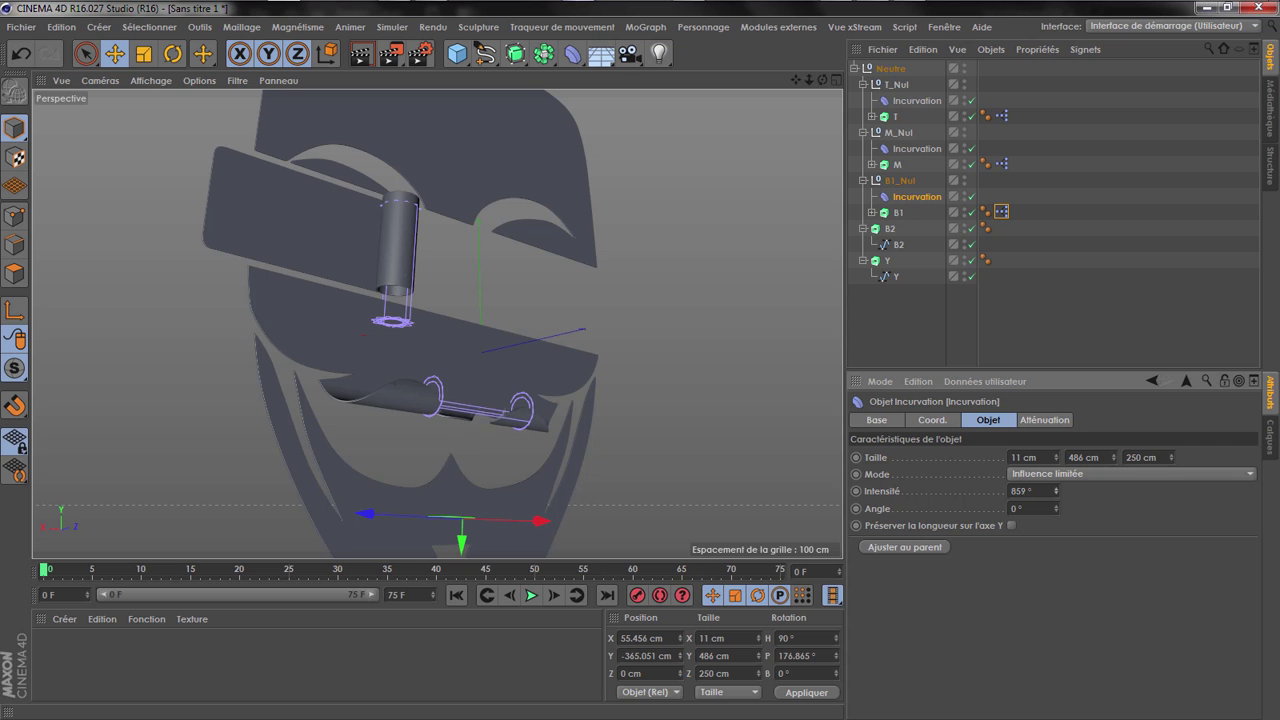
pyautogui.moveTo(462, 543); pyautogui.dragTo(460, 501)
pyautogui.keyDown('alt'); pyautogui.moveTo(382, 387); pyautogui.dragTo(810, 293); pyautogui.keyUp('alt')
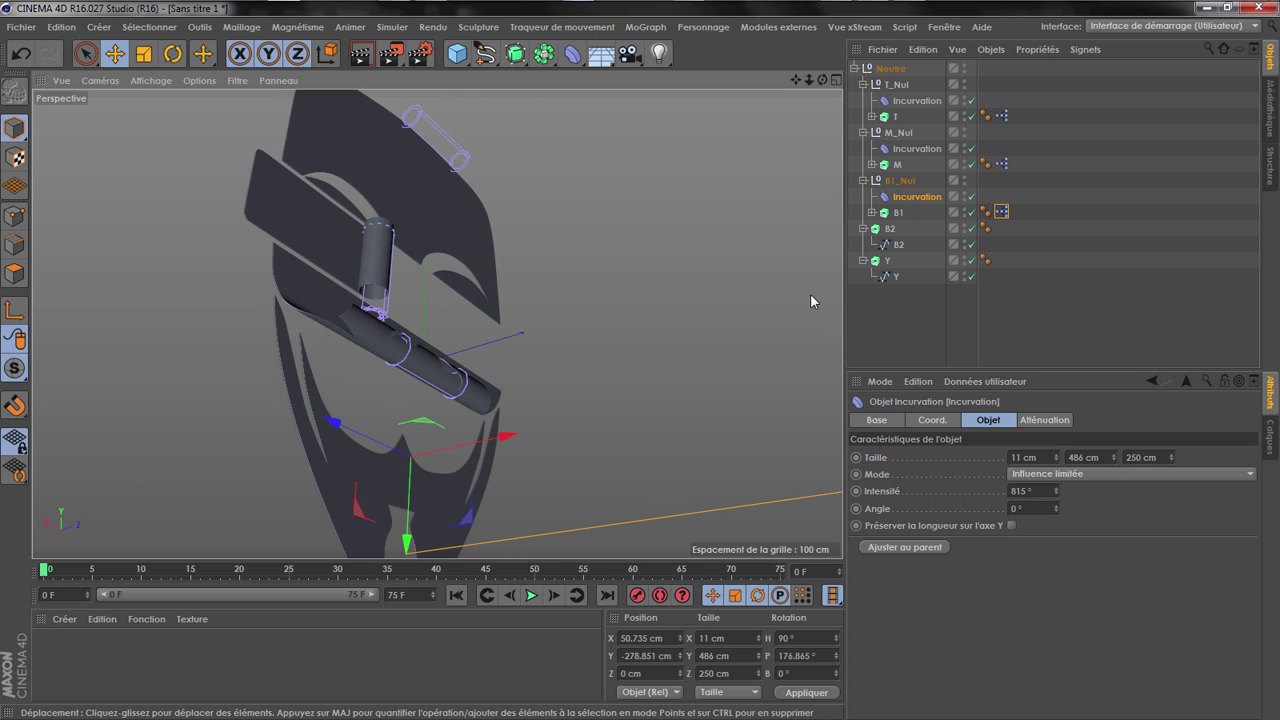
# Group the B2 extrusion into its own null and copy B1's XPresso naming tag onto the extrusion
pyautogui.click(889, 228)
pyautogui.rightClick(892, 229)
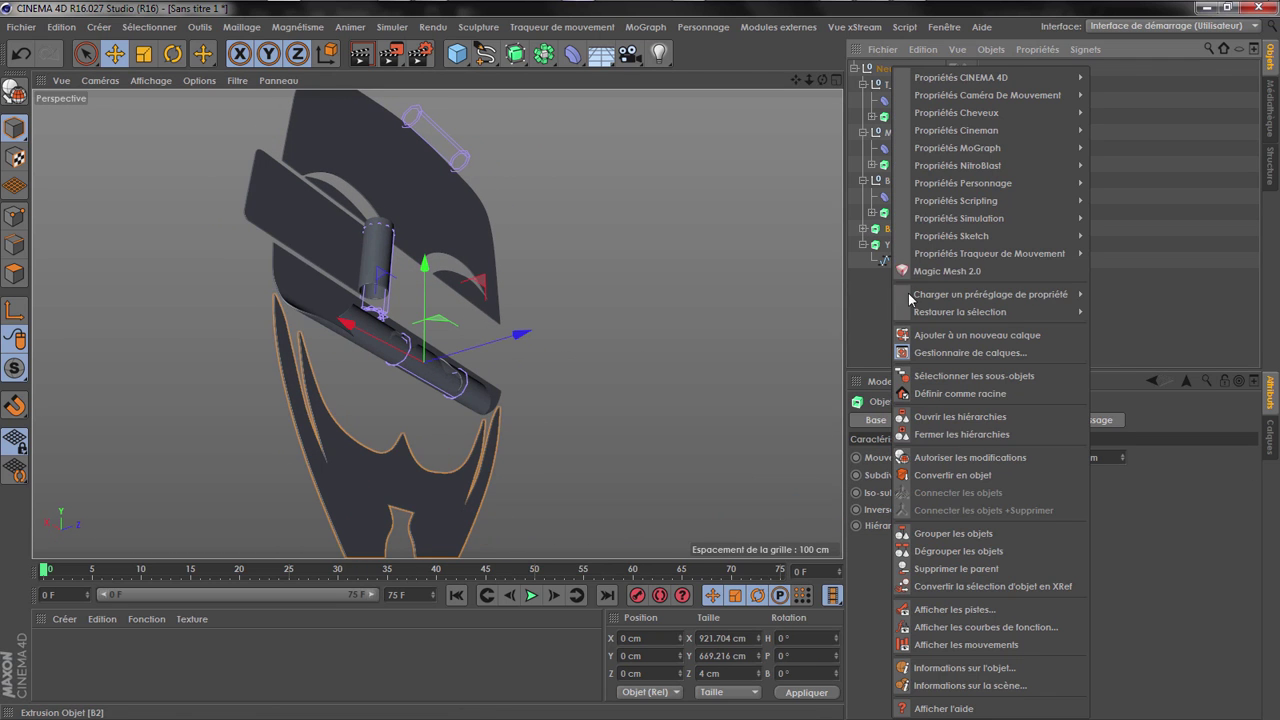
pyautogui.click(936, 534)
pyautogui.moveTo(1001, 212); pyautogui.dragTo(1020, 261)
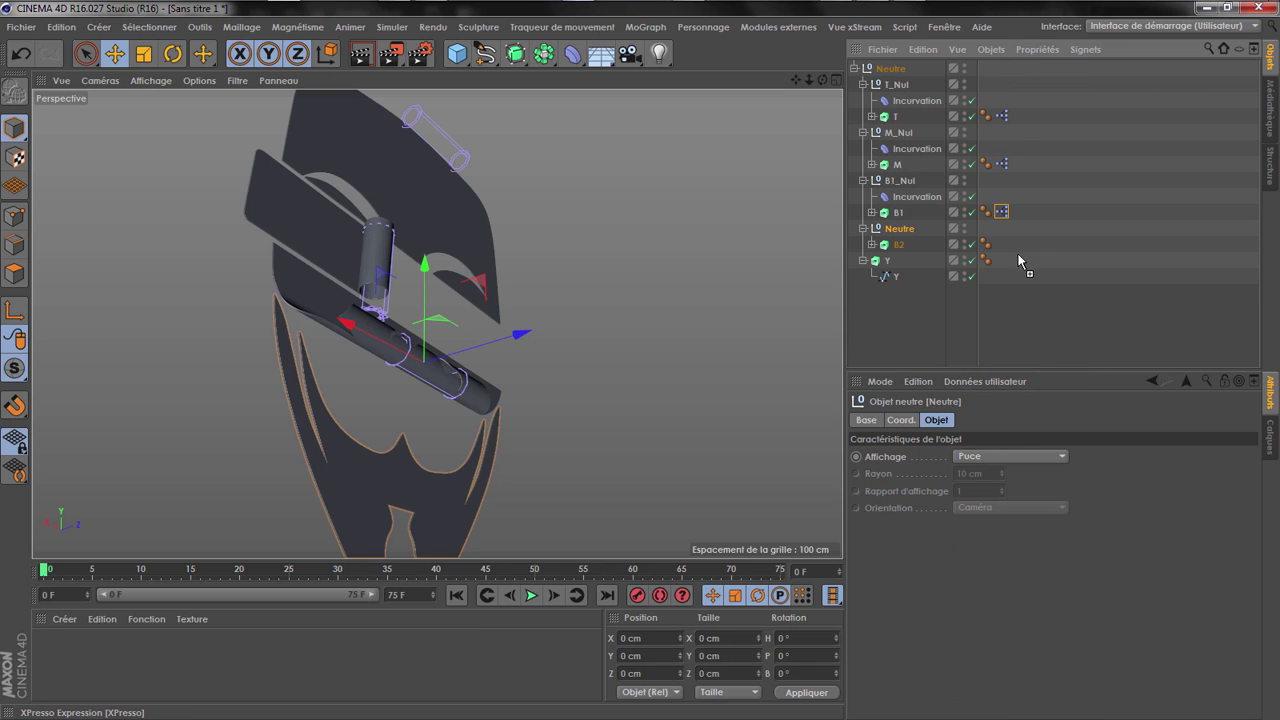
pyautogui.moveTo(1010, 250); pyautogui.dragTo(1001, 244)
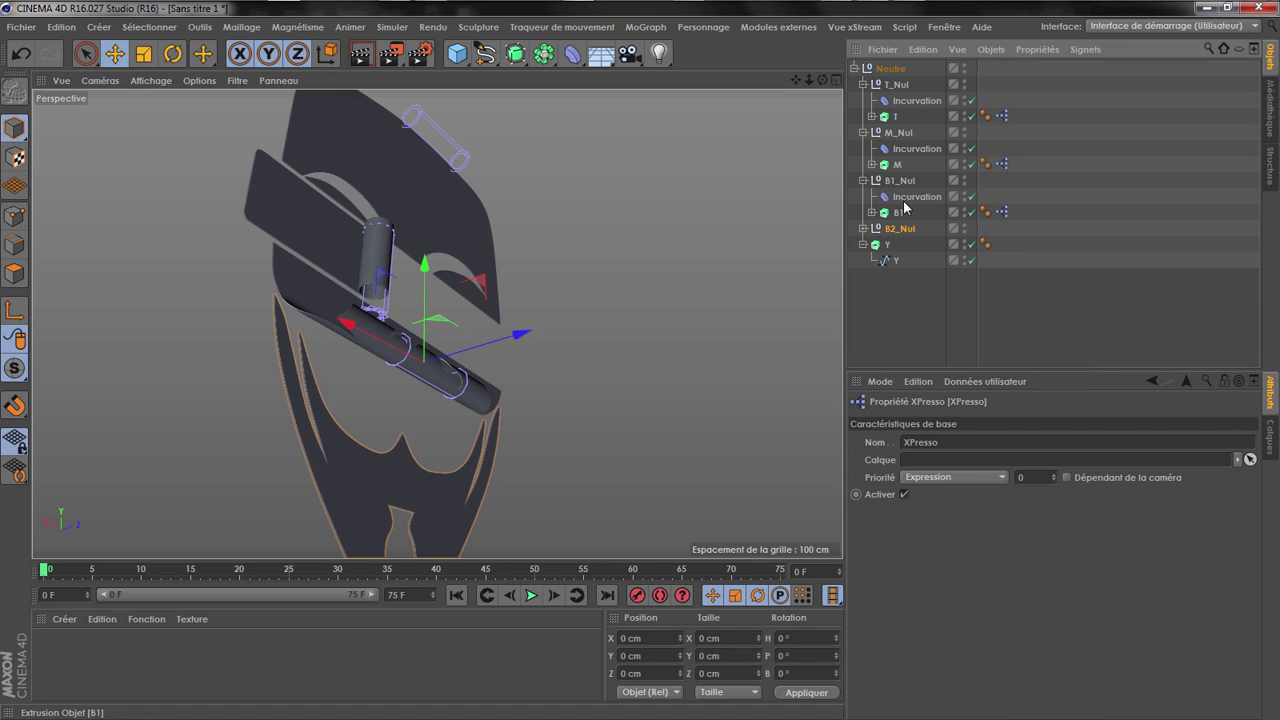
# Copy the B1 group's bend deformer into B2_Nul and lower the copy to about X 64 cm, Y -528 cm
pyautogui.click(864, 228)
pyautogui.moveTo(917, 196); pyautogui.dragTo(896, 242)
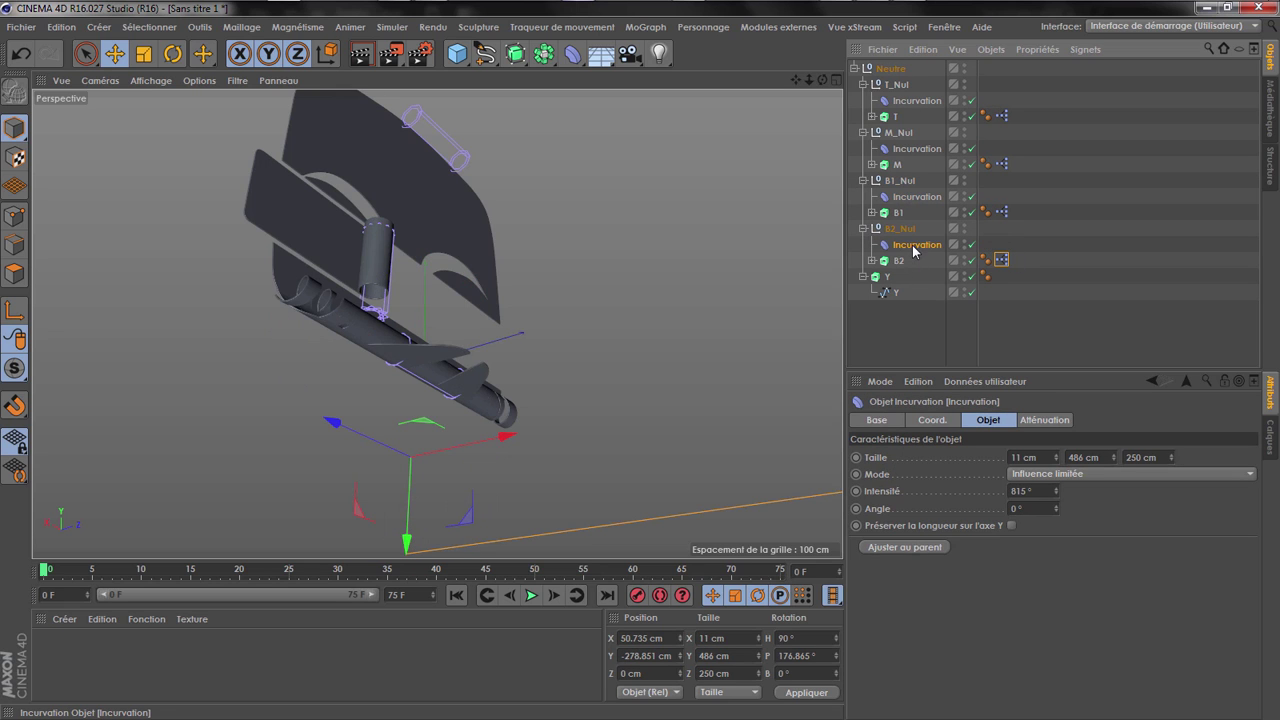
pyautogui.scroll(-2, 423, 291)
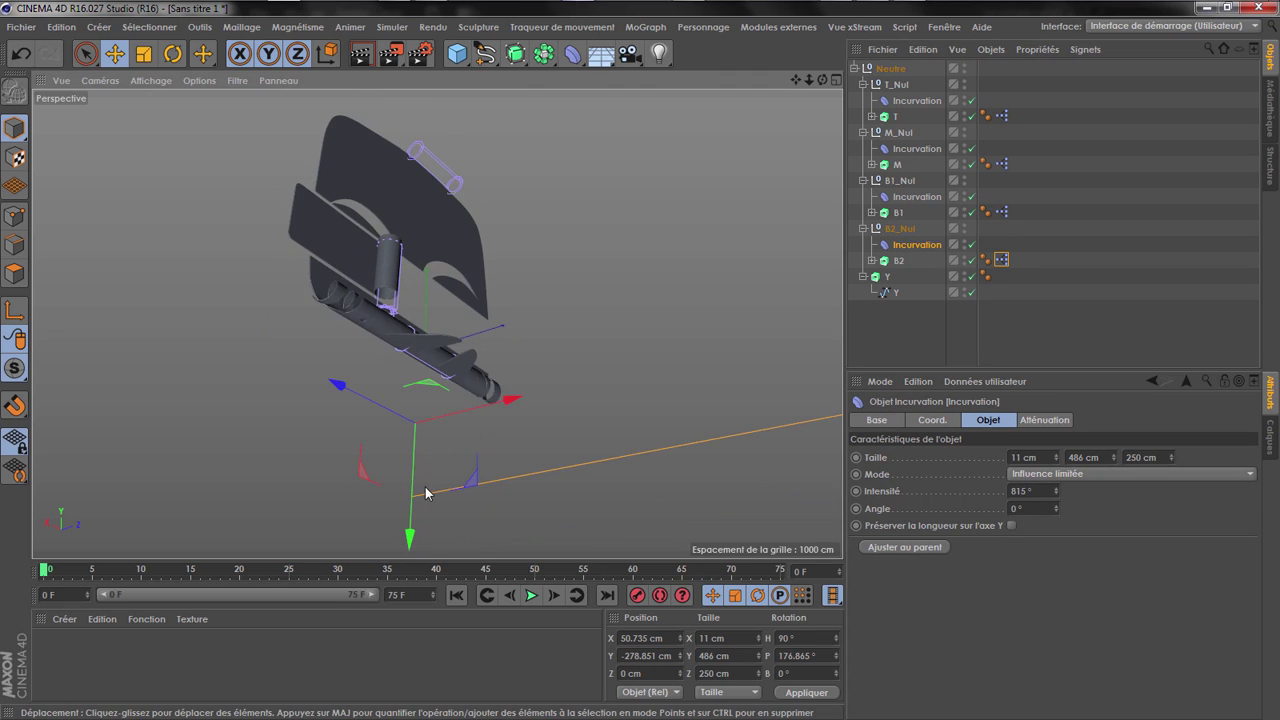
pyautogui.moveTo(409, 533); pyautogui.dragTo(406, 605)
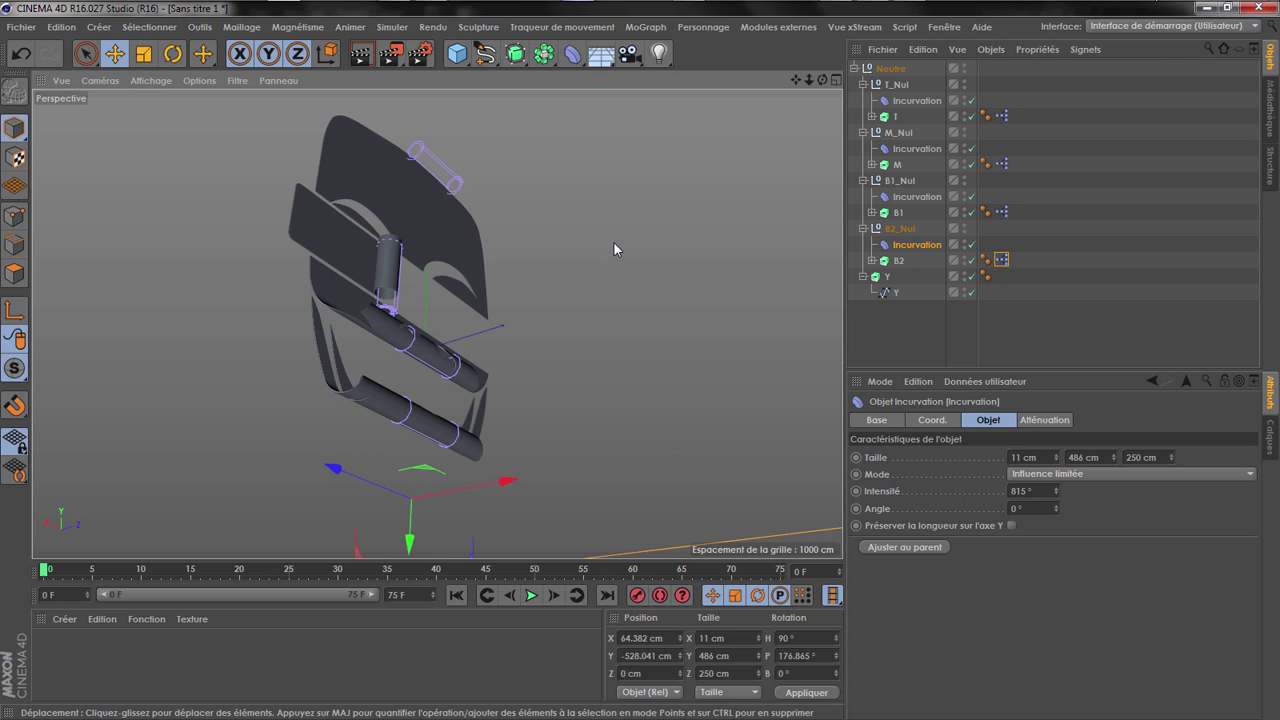
# Reset the B2 bend deformer's pitch to 0° and raise it to about Y 177 cm
pyautogui.click(928, 421)
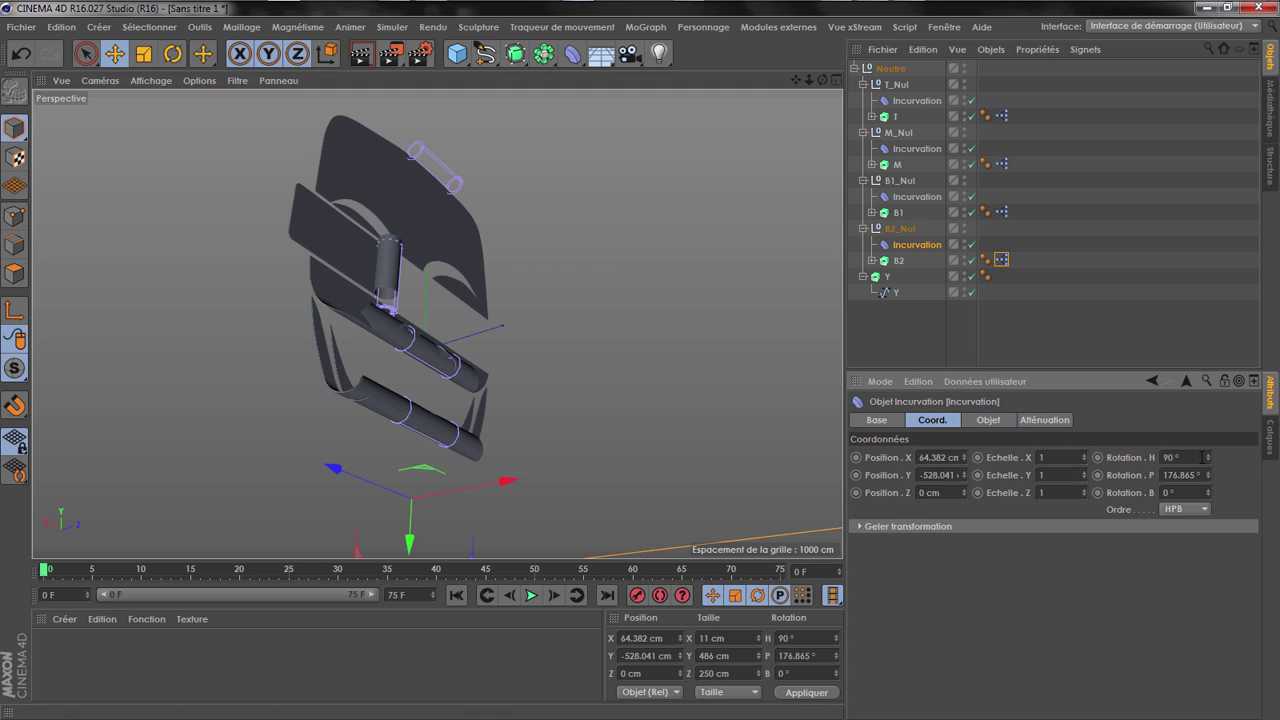
pyautogui.rightClick(1208, 477)
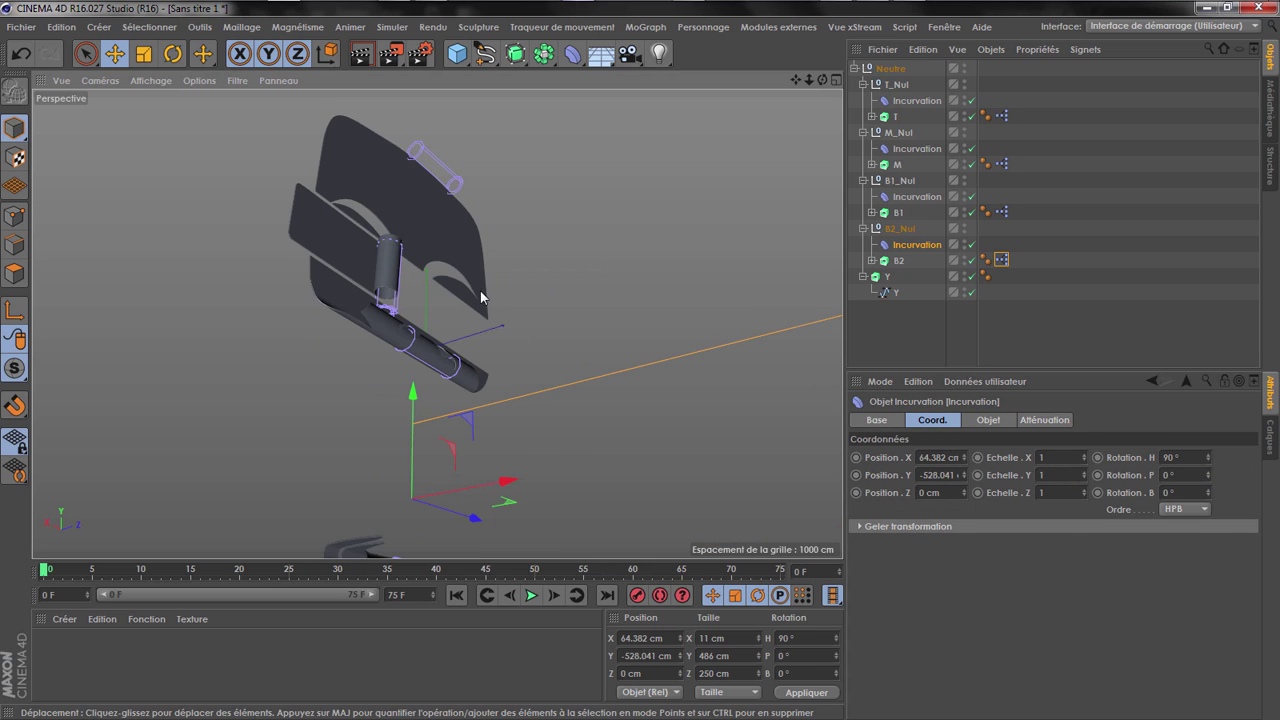
pyautogui.scroll(-3, 481, 295)
pyautogui.moveTo(434, 343); pyautogui.dragTo(447, 211)
# Disable the bend deformers of the B2, B1, M and T groups so the mask lies flat
pyautogui.click(971, 245)
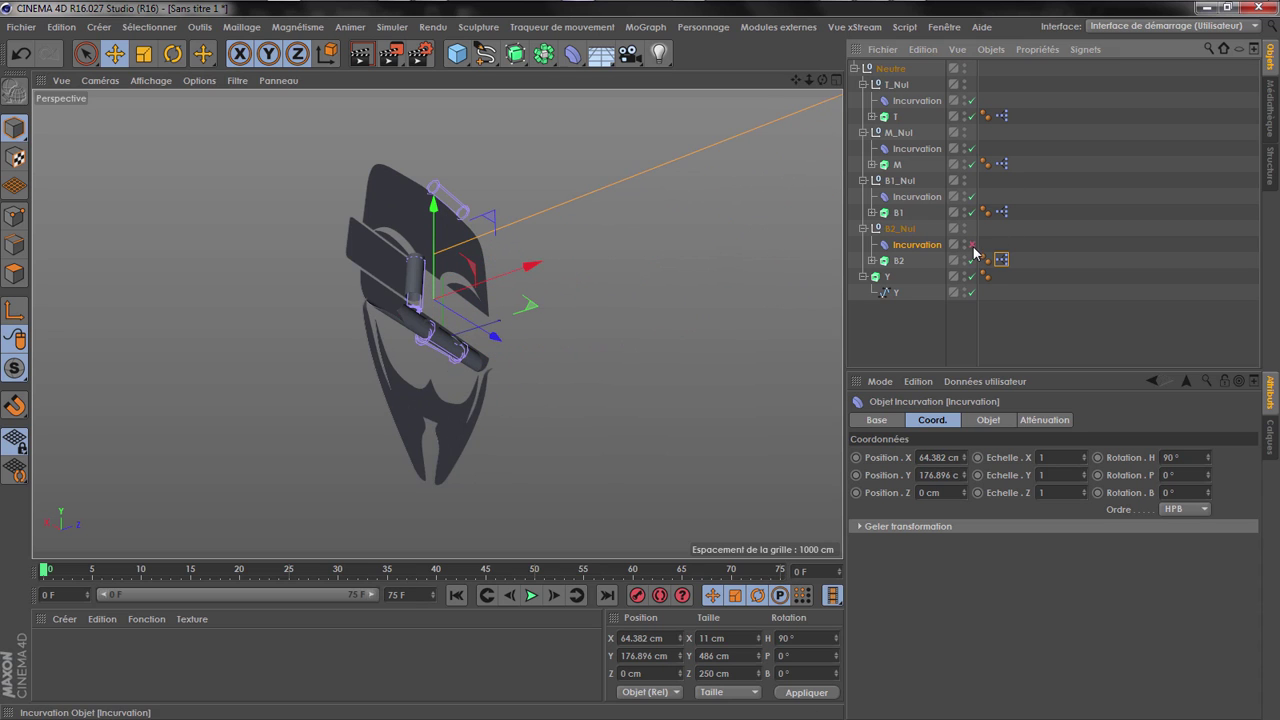
pyautogui.click(971, 196)
pyautogui.click(971, 148)
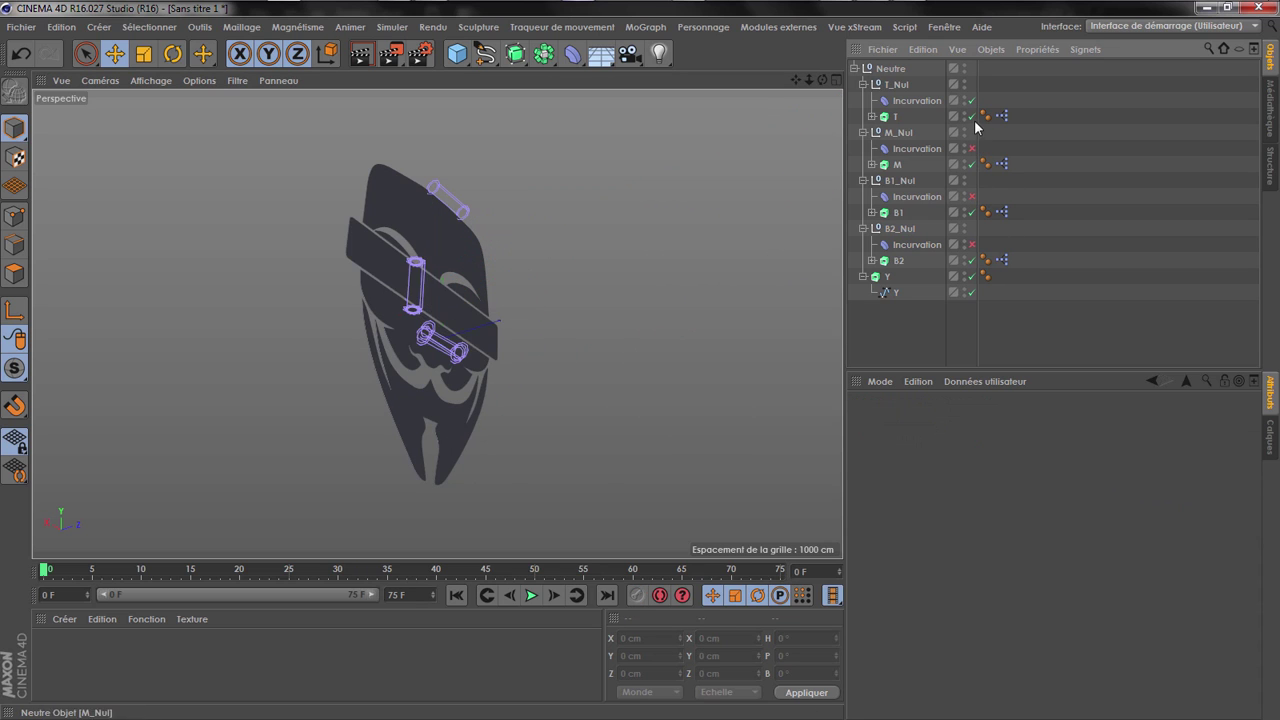
pyautogui.click(971, 101)
pyautogui.moveTo(822, 80)
pyautogui.mouseDown()
pyautogui.moveTo(730, 80)
pyautogui.moveTo(830, 70)
pyautogui.mouseUp()
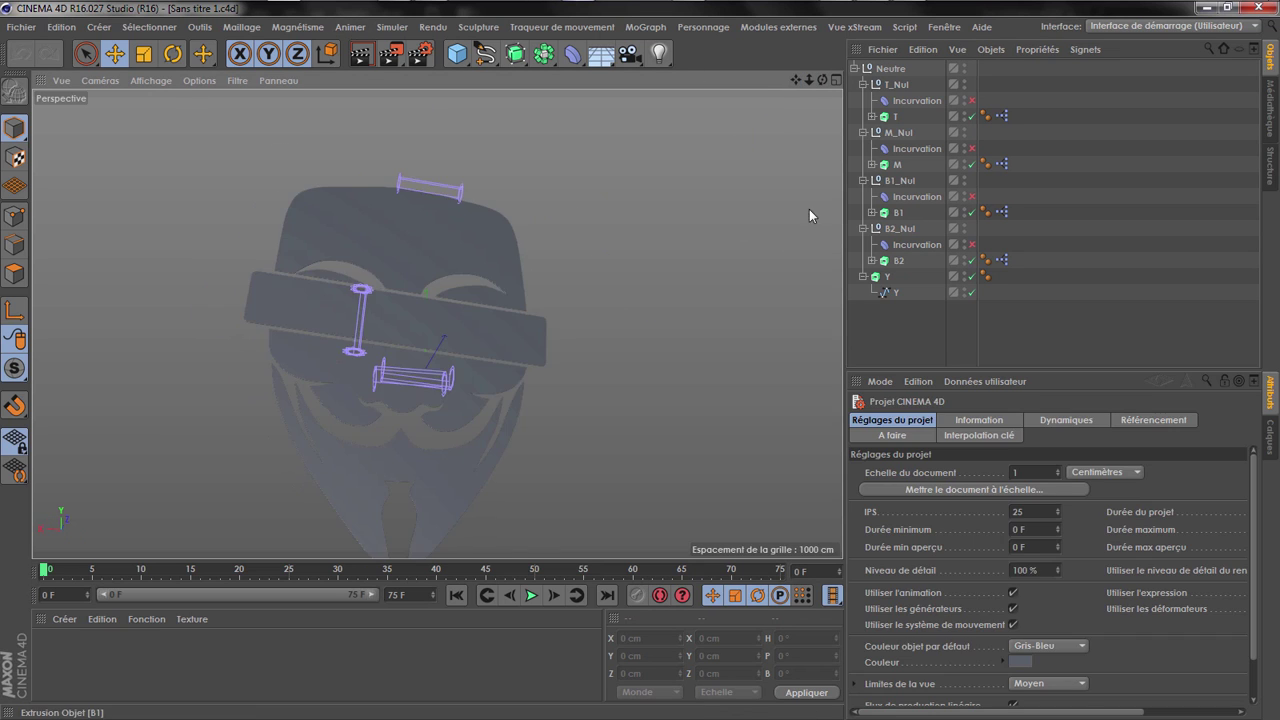
# Re-enable only the T group's bend deformer and extend the timeline's end to 250 frames
pyautogui.click(971, 101)
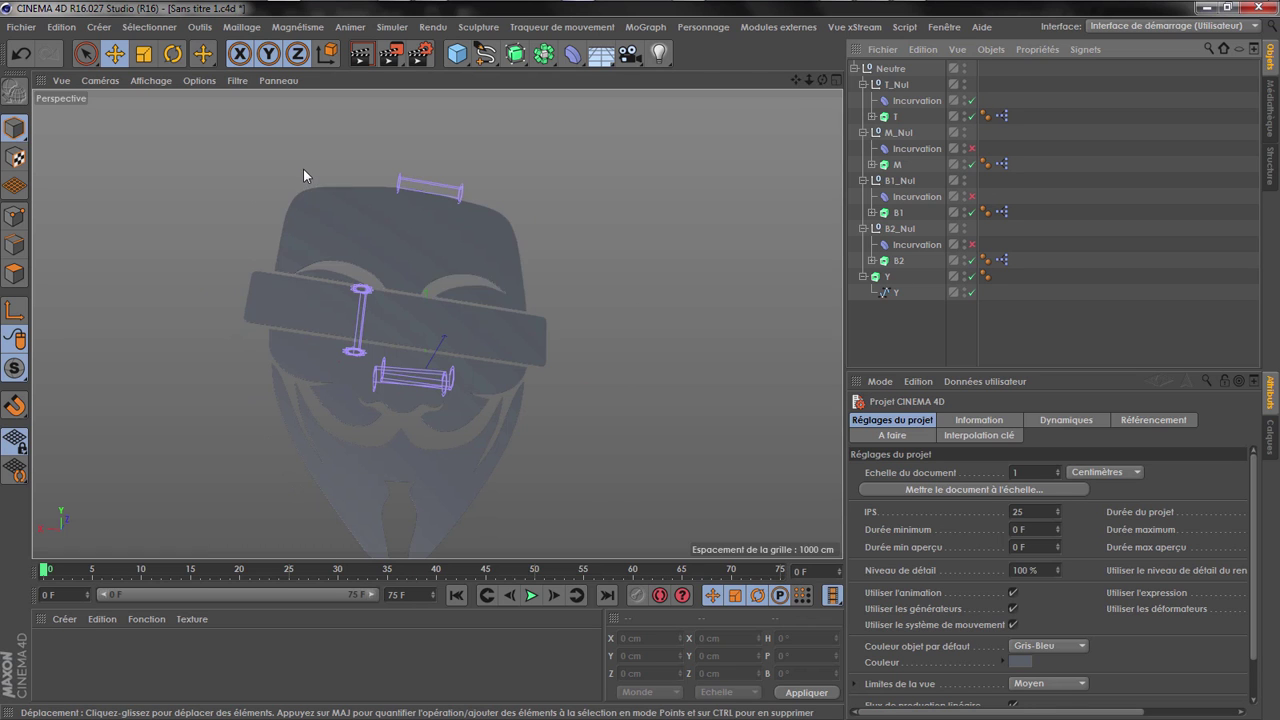
pyautogui.scroll(2, 303, 169)
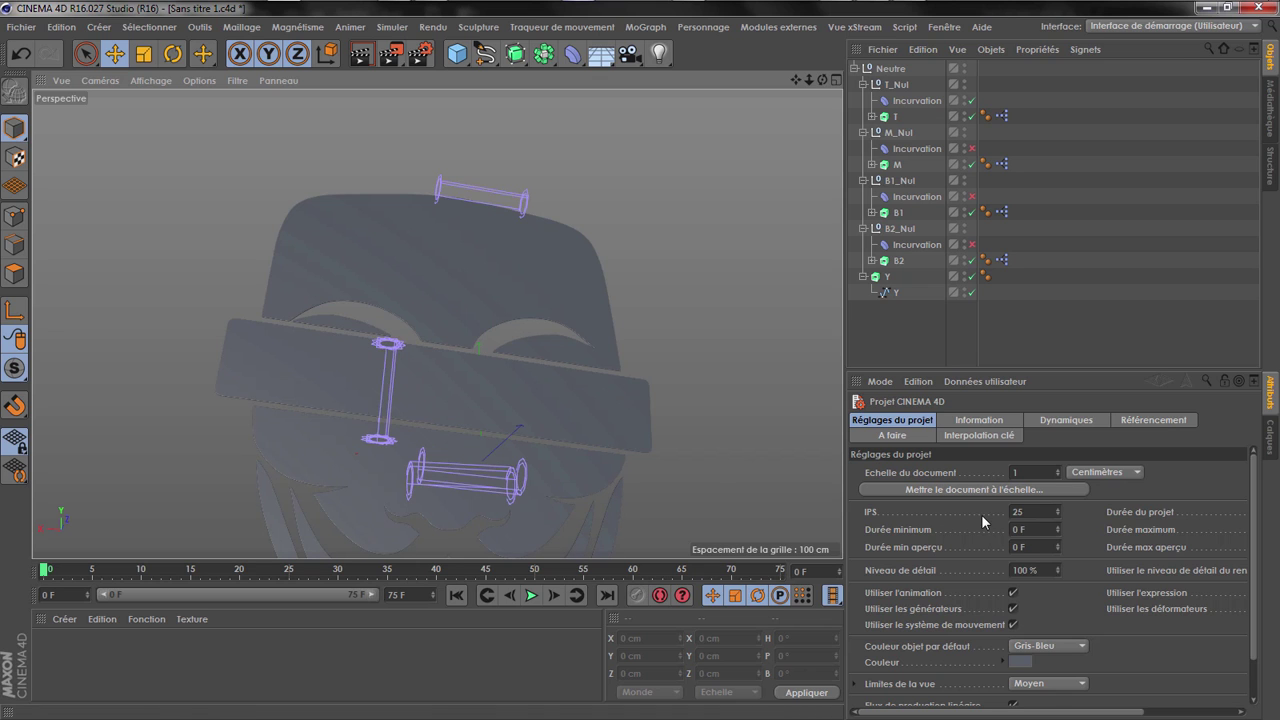
pyautogui.hotkey('ctrl', 'd')
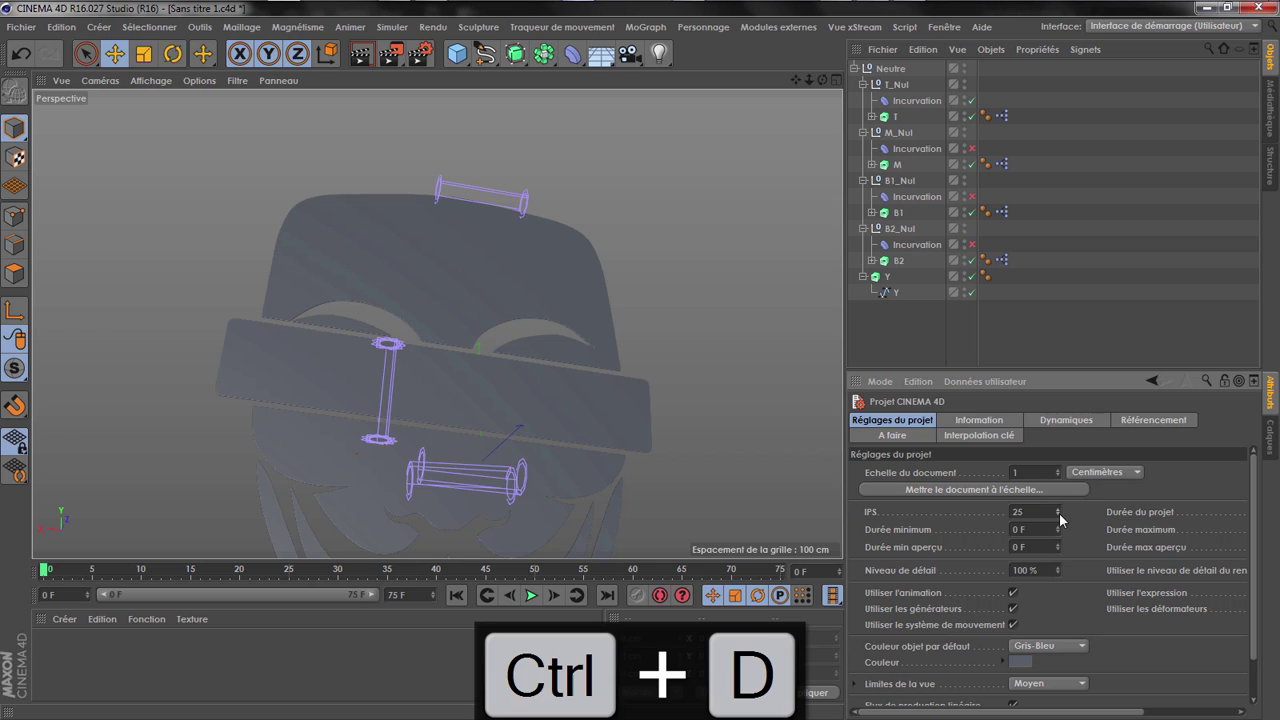
pyautogui.moveTo(409, 595); pyautogui.dragTo(288, 604)
pyautogui.write('2')
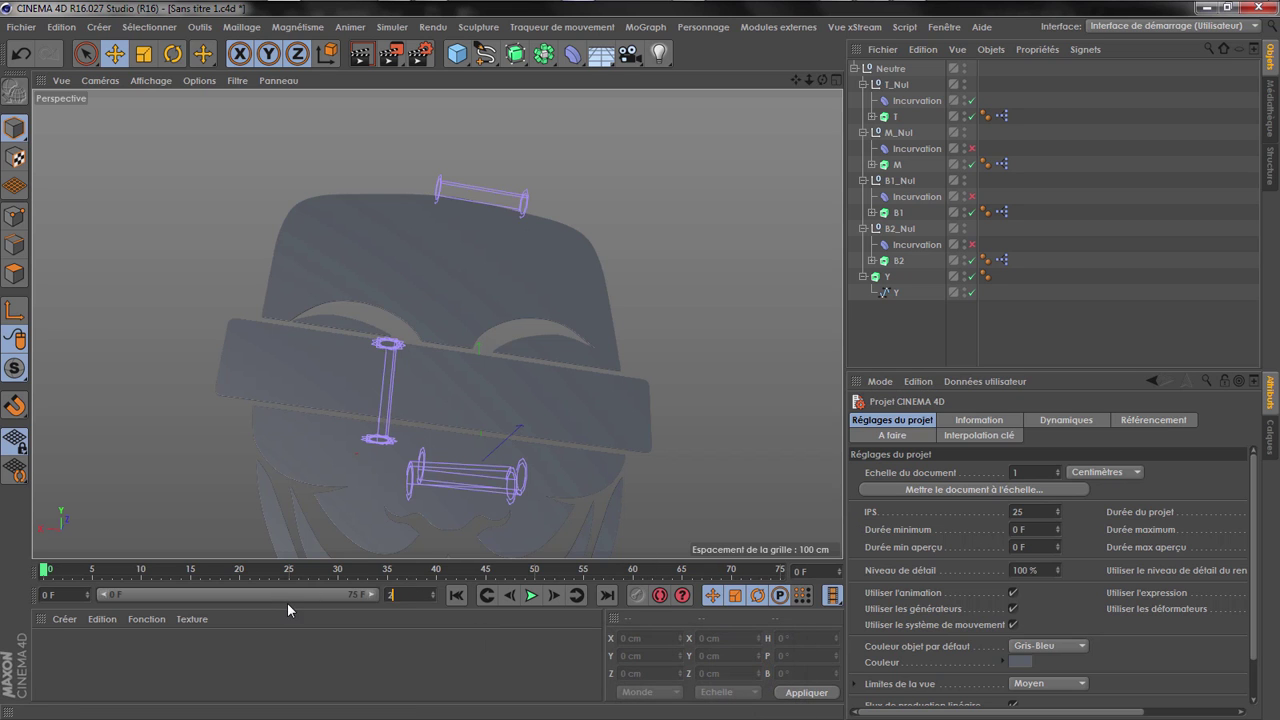
pyautogui.write('50')
pyautogui.click(325, 639)
# At frame 50, raise the T bend deformer to about X -19 cm, Y 1001 cm and record a keyframe
pyautogui.moveTo(197, 600); pyautogui.dragTo(556, 622)
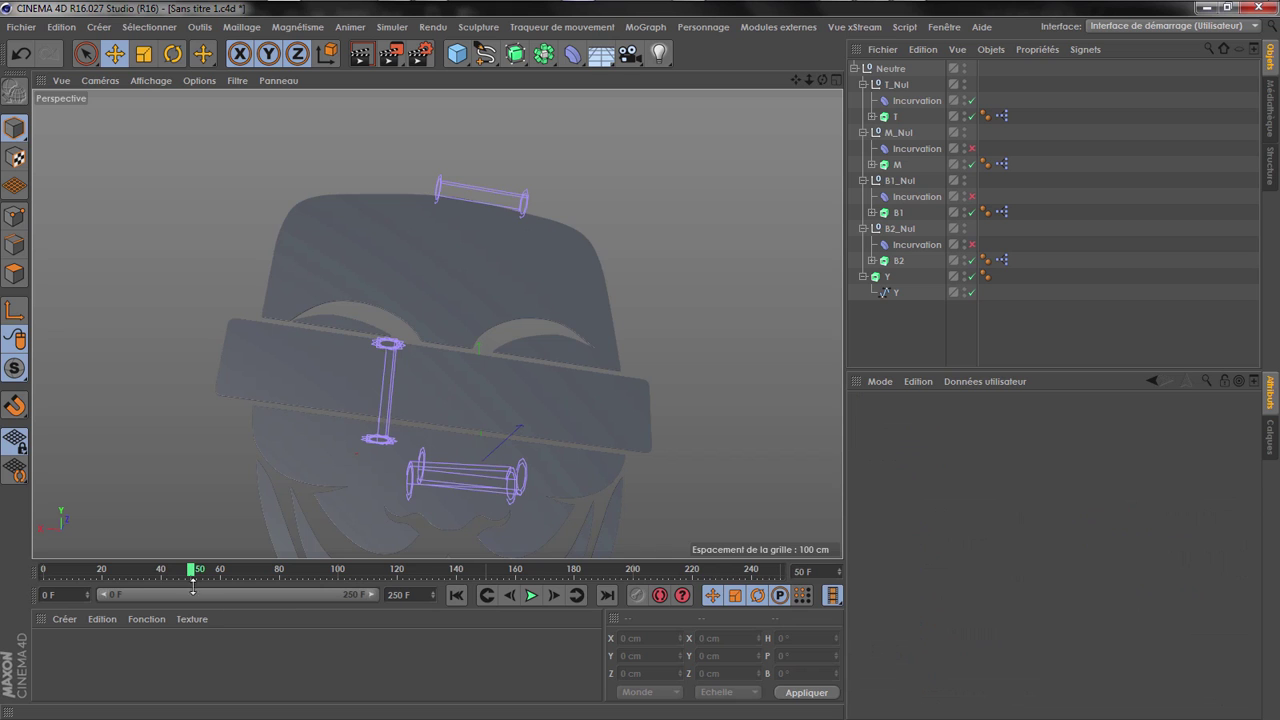
pyautogui.click(905, 102)
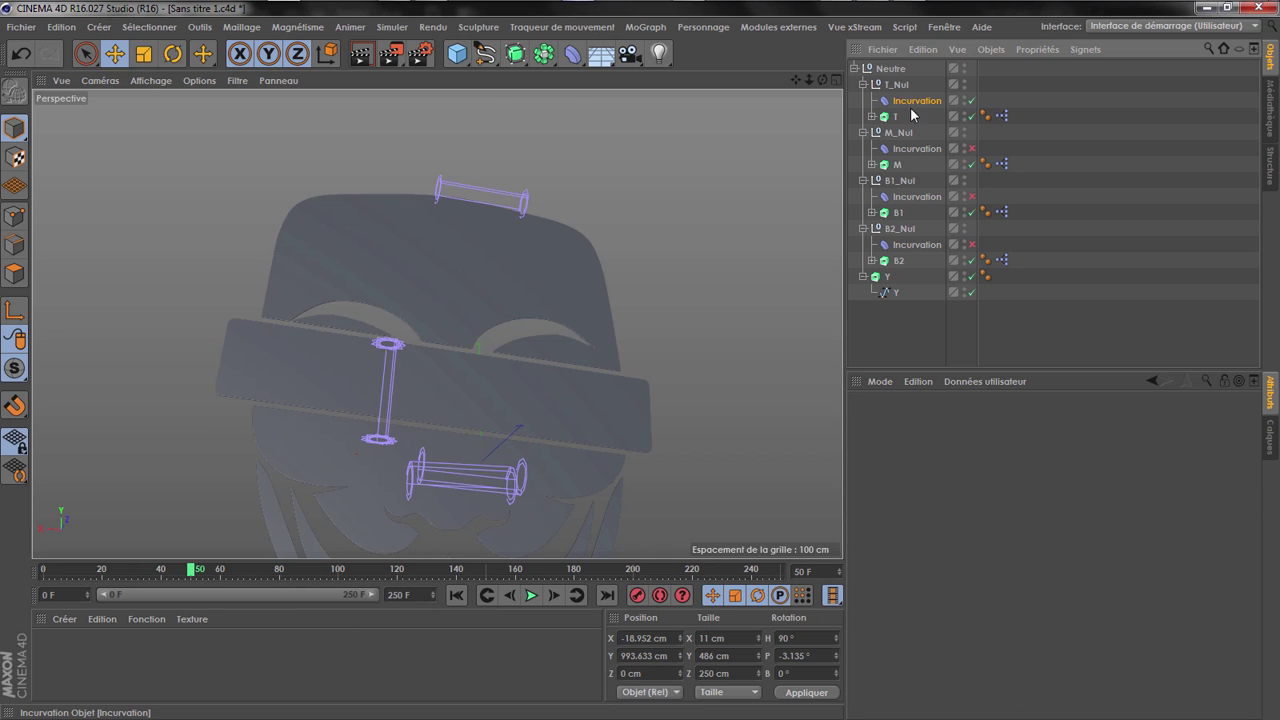
pyautogui.moveTo(486, 98)
pyautogui.mouseDown()
pyautogui.moveTo(487, 120)
pyautogui.moveTo(483, 87)
pyautogui.moveTo(477, 107)
pyautogui.mouseUp()
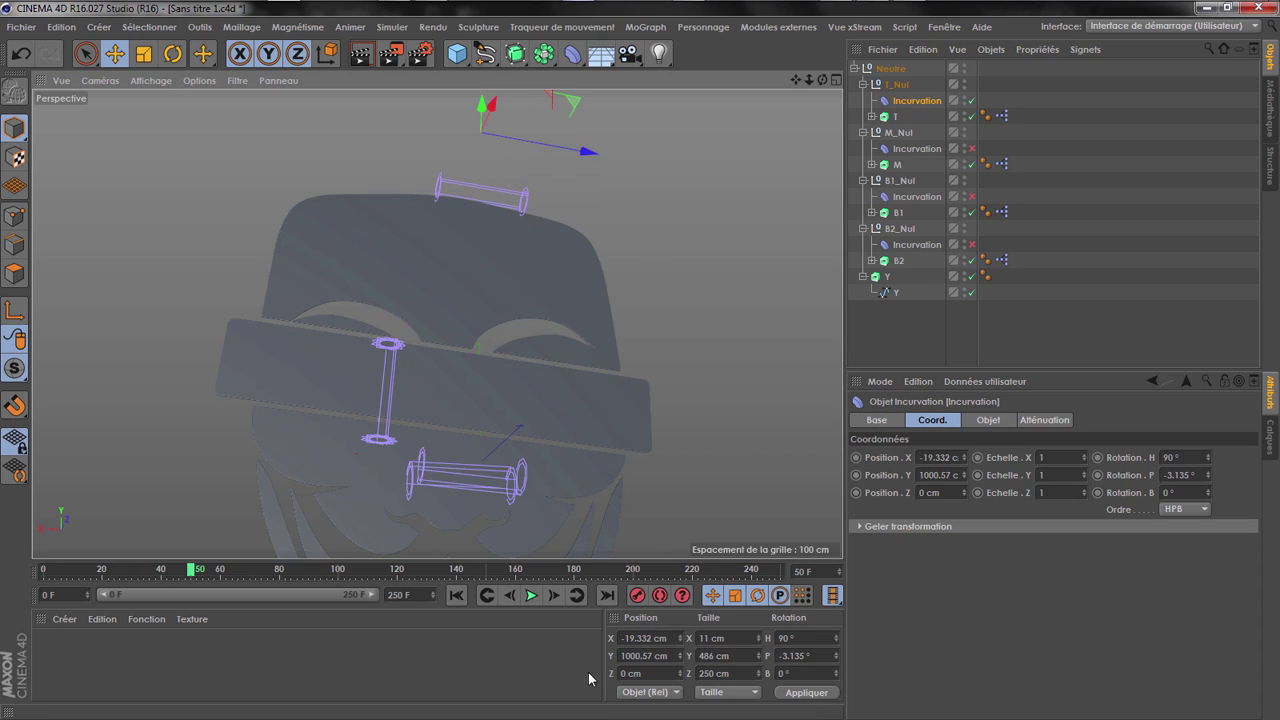
pyautogui.click(637, 595)
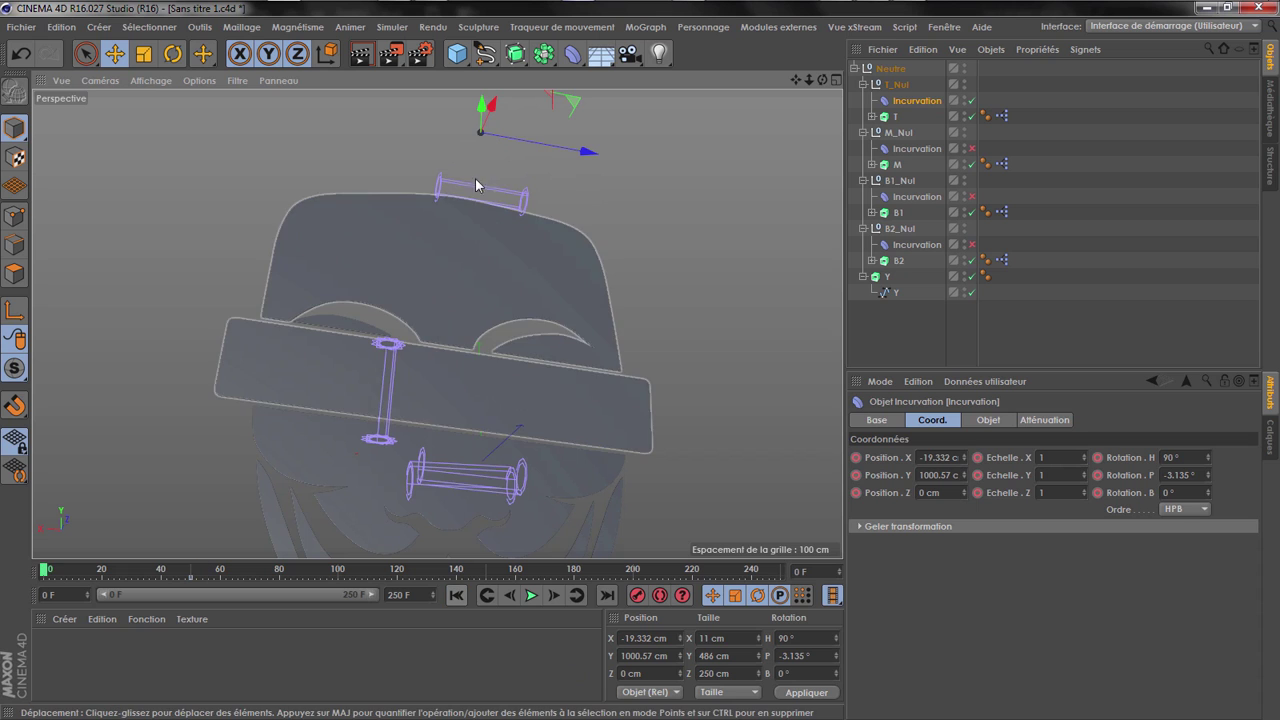
# At frame 0, keyframe the T bend deformer at about X 7 cm, Y 523 cm, and play the unrolling animation
pyautogui.moveTo(479, 106); pyautogui.dragTo(465, 272)
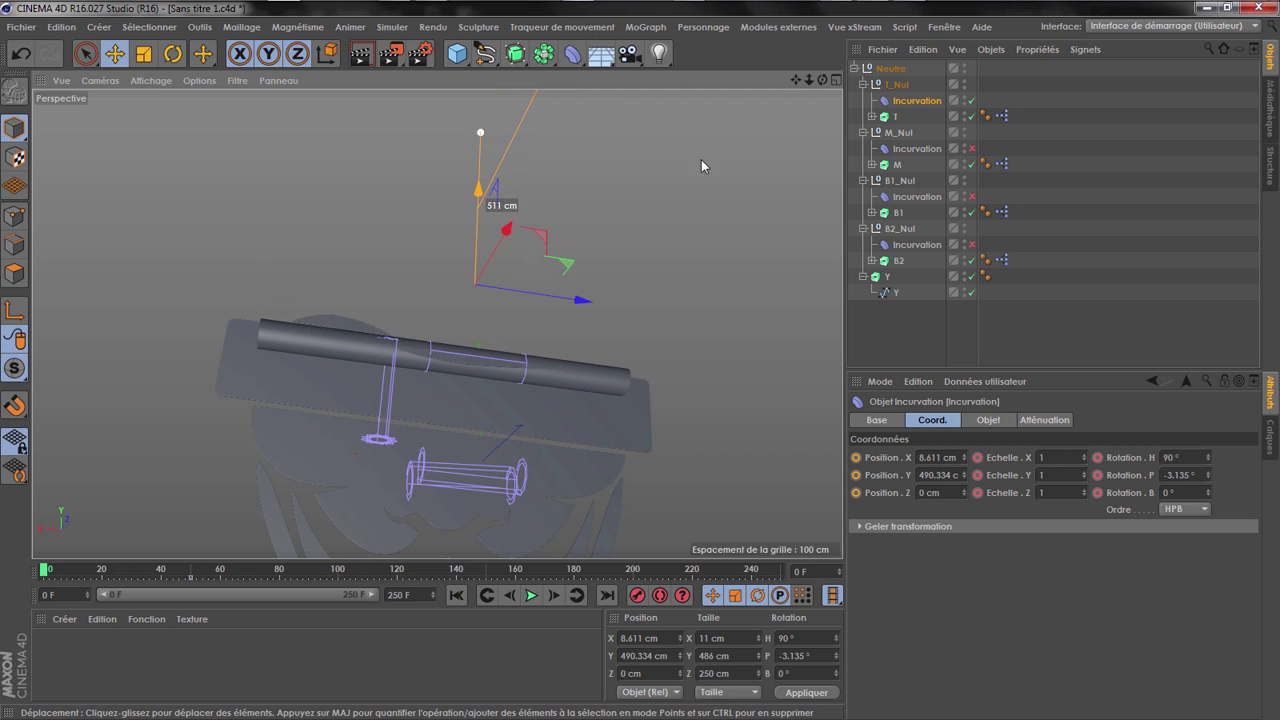
pyautogui.moveTo(822, 80); pyautogui.dragTo(998, 101)
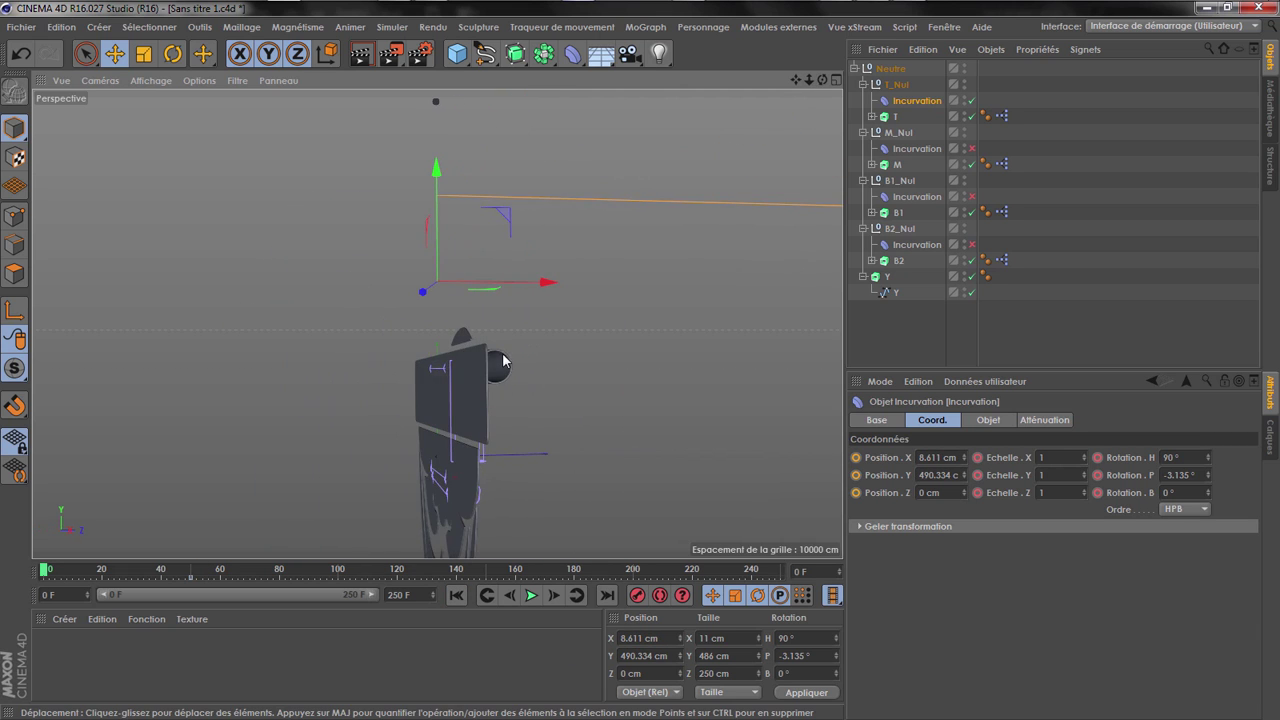
pyautogui.scroll(6, 503, 356)
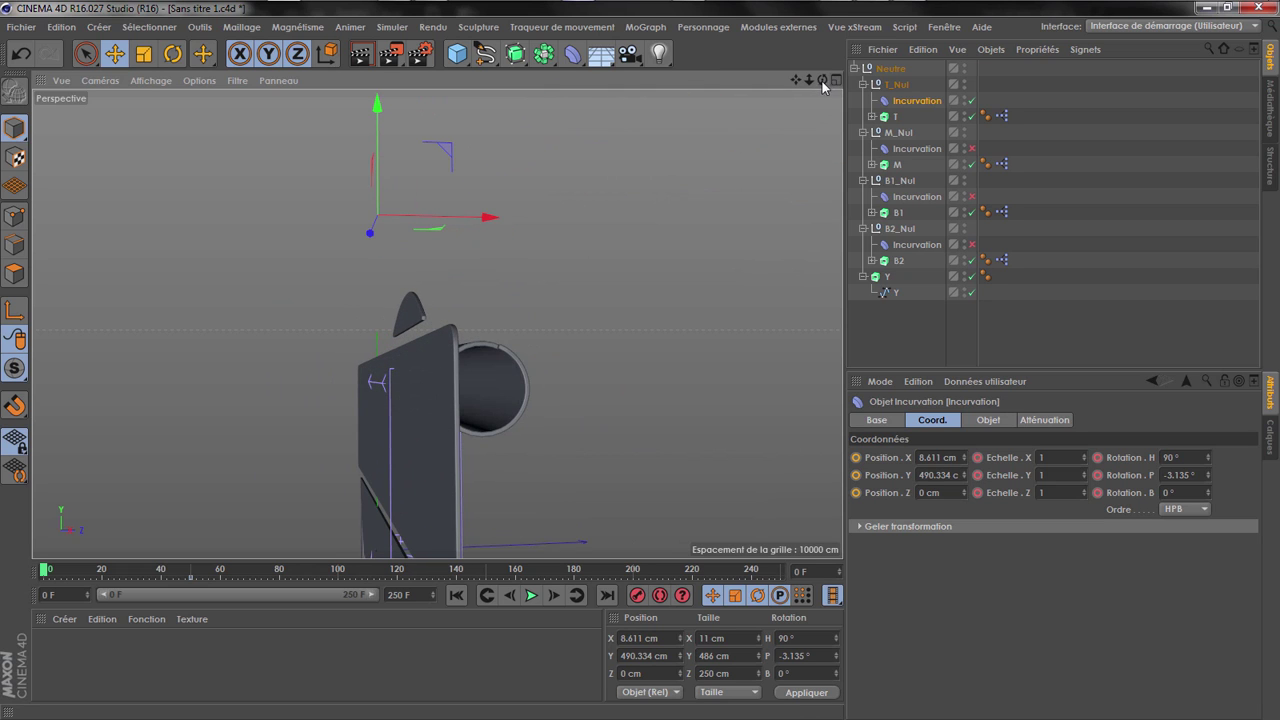
pyautogui.moveTo(820, 81); pyautogui.dragTo(865, 83)
pyautogui.moveTo(516, 114); pyautogui.dragTo(520, 75)
pyautogui.moveTo(522, 143); pyautogui.dragTo(522, 179)
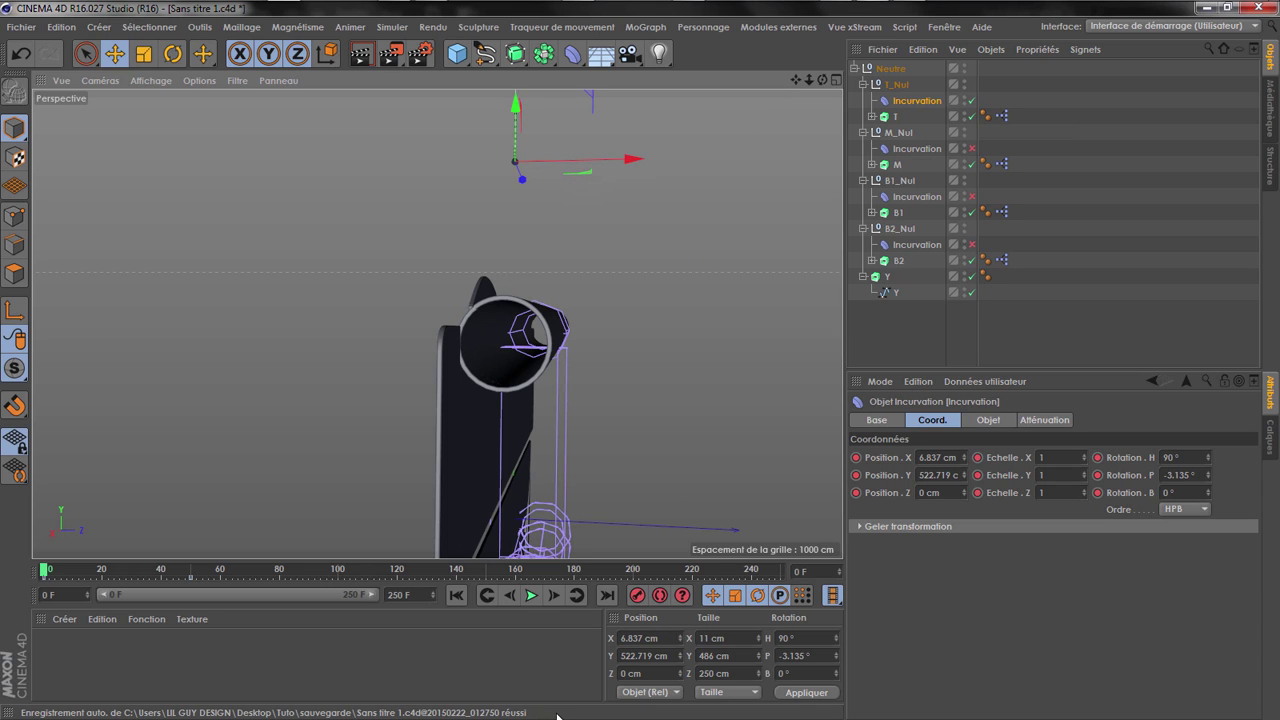
pyautogui.click(531, 595)
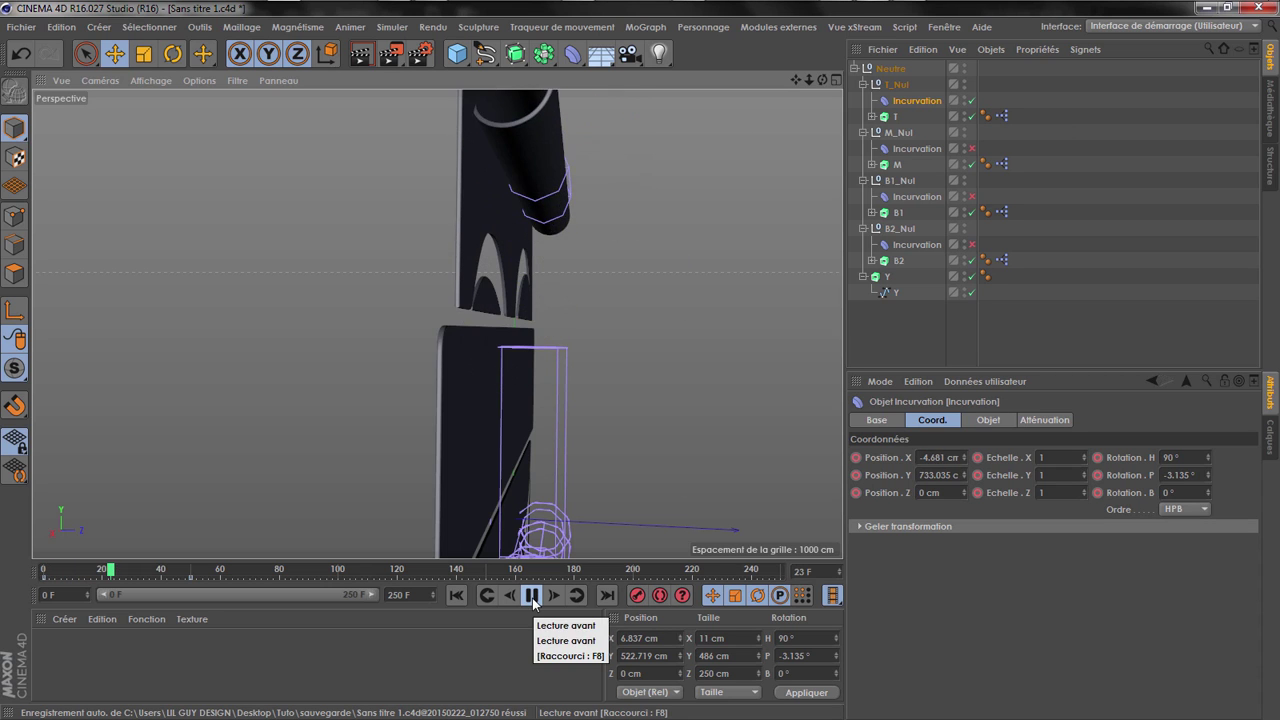
# Stop the playback, return to frame 0, and scrub to frame 14 to examine how the T piece rolls up
pyautogui.click(531, 595)
pyautogui.click(532, 595)
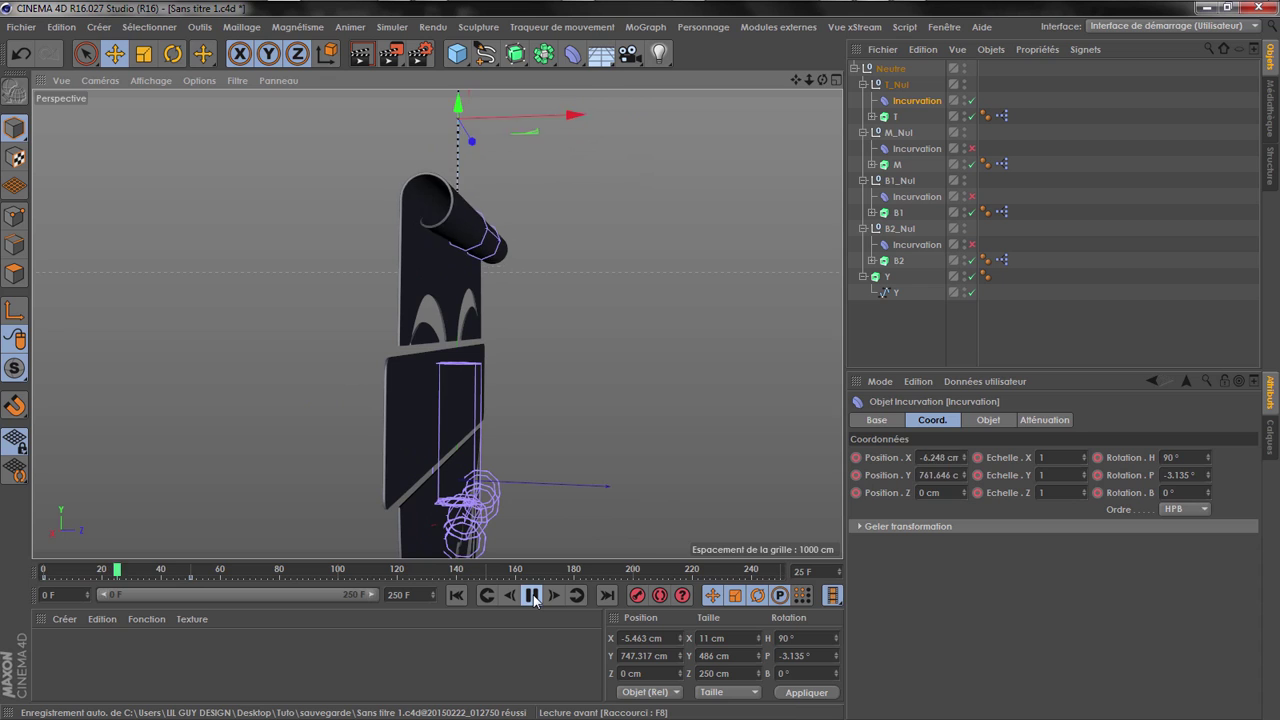
pyautogui.click(532, 595)
pyautogui.click(452, 596)
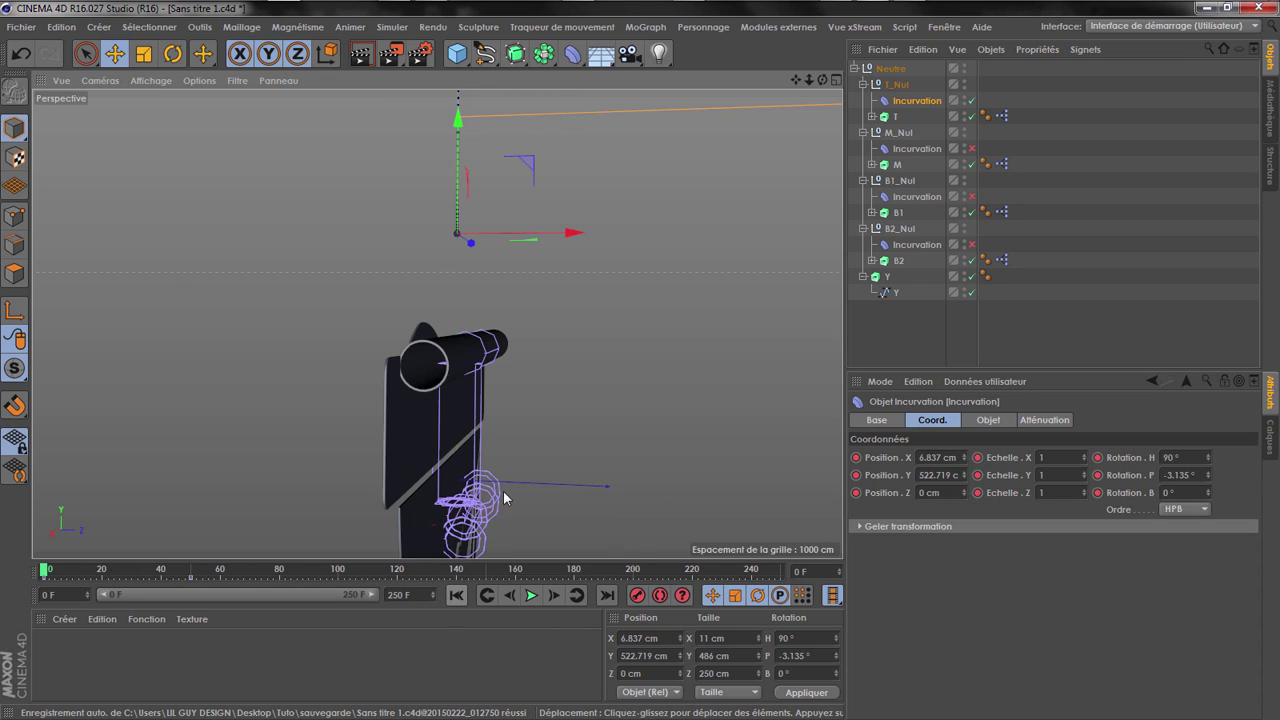
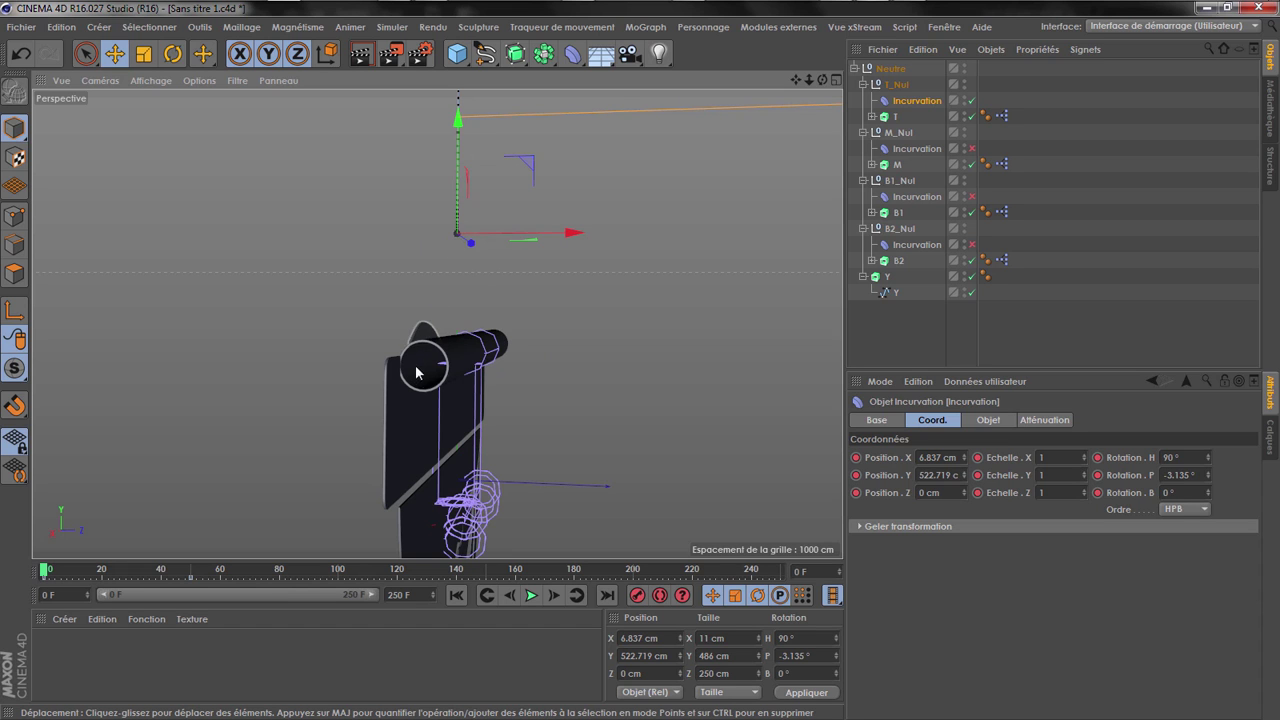
pyautogui.scroll(5, 416, 368)
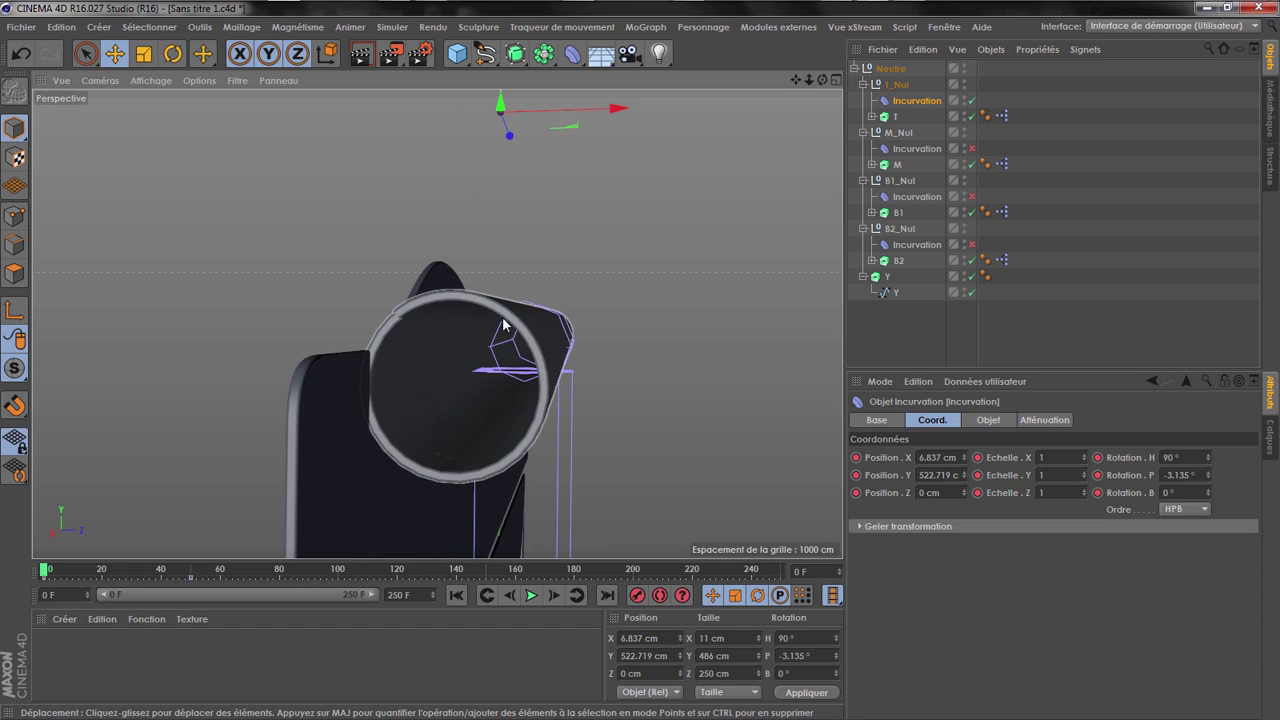
pyautogui.moveTo(98, 570)
pyautogui.mouseDown()
pyautogui.moveTo(114, 570)
pyautogui.moveTo(84, 570)
pyautogui.mouseUp()
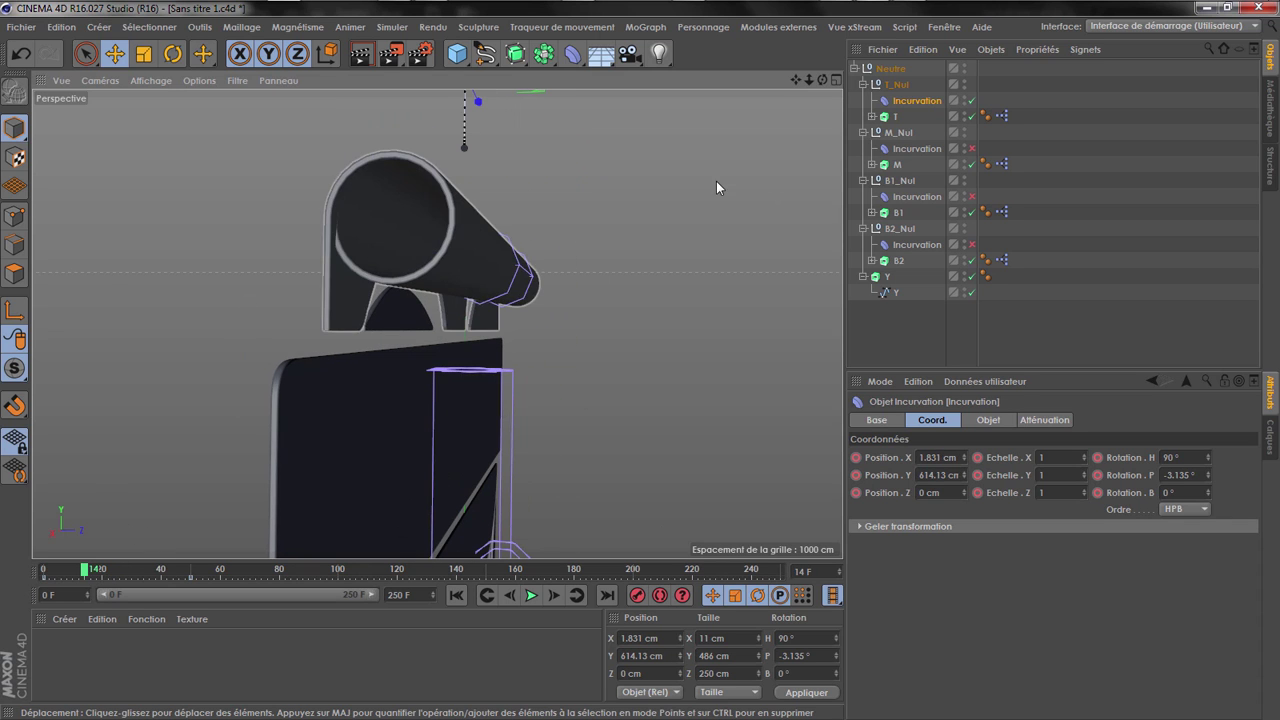
pyautogui.moveTo(822, 80); pyautogui.dragTo(830, 135)
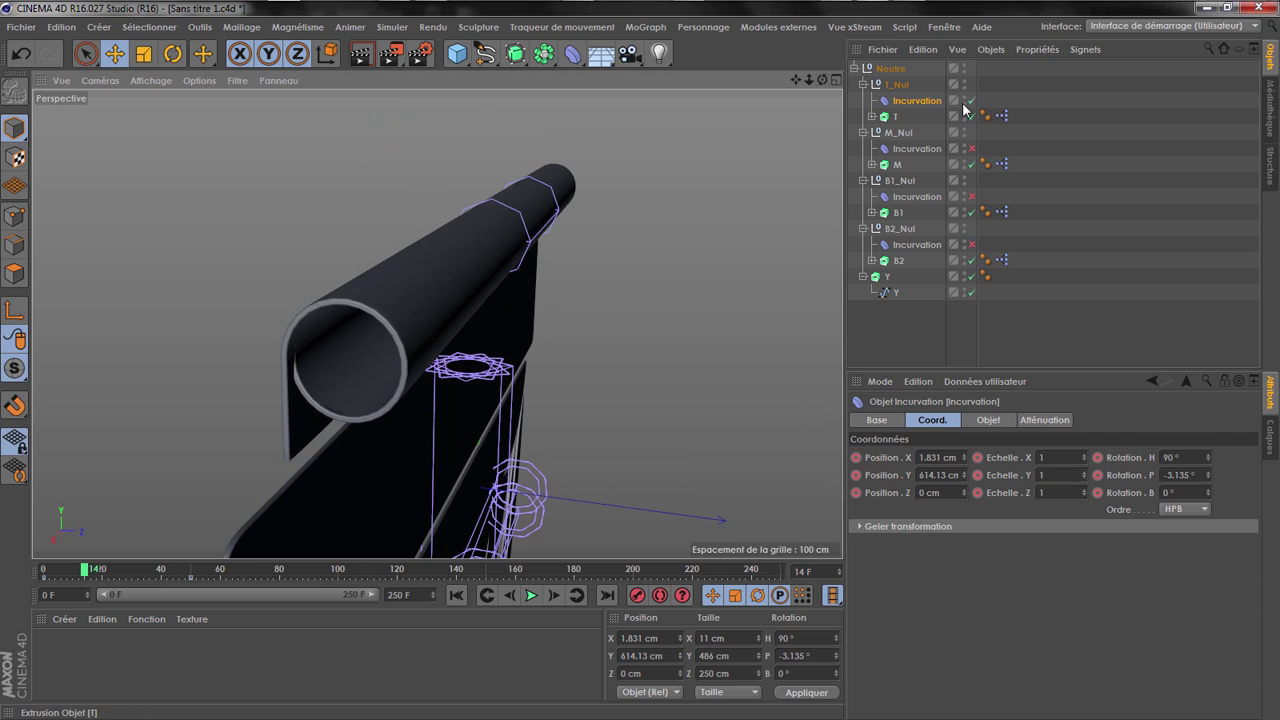
# Disable the T group's bend deformer and add an Inclinaison (shear) deformer as its child
pyautogui.click(970, 101)
pyautogui.scroll(-5, 227, 369)
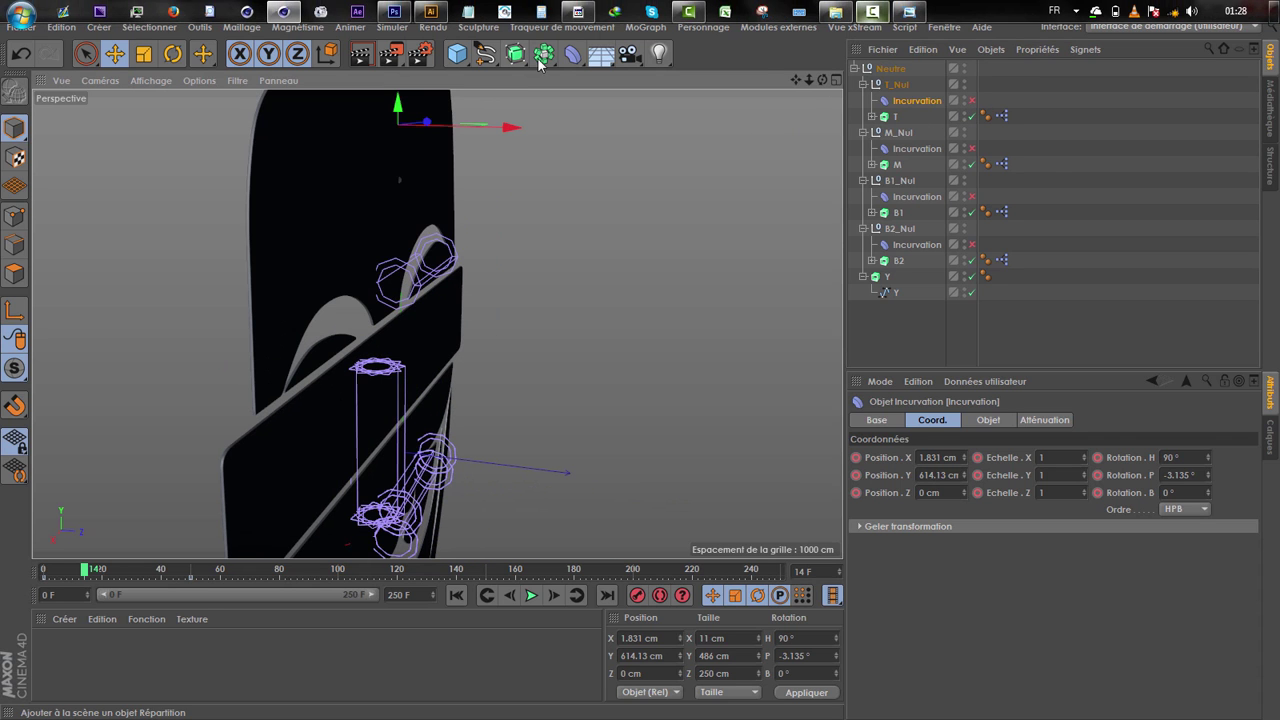
pyautogui.click(572, 53)
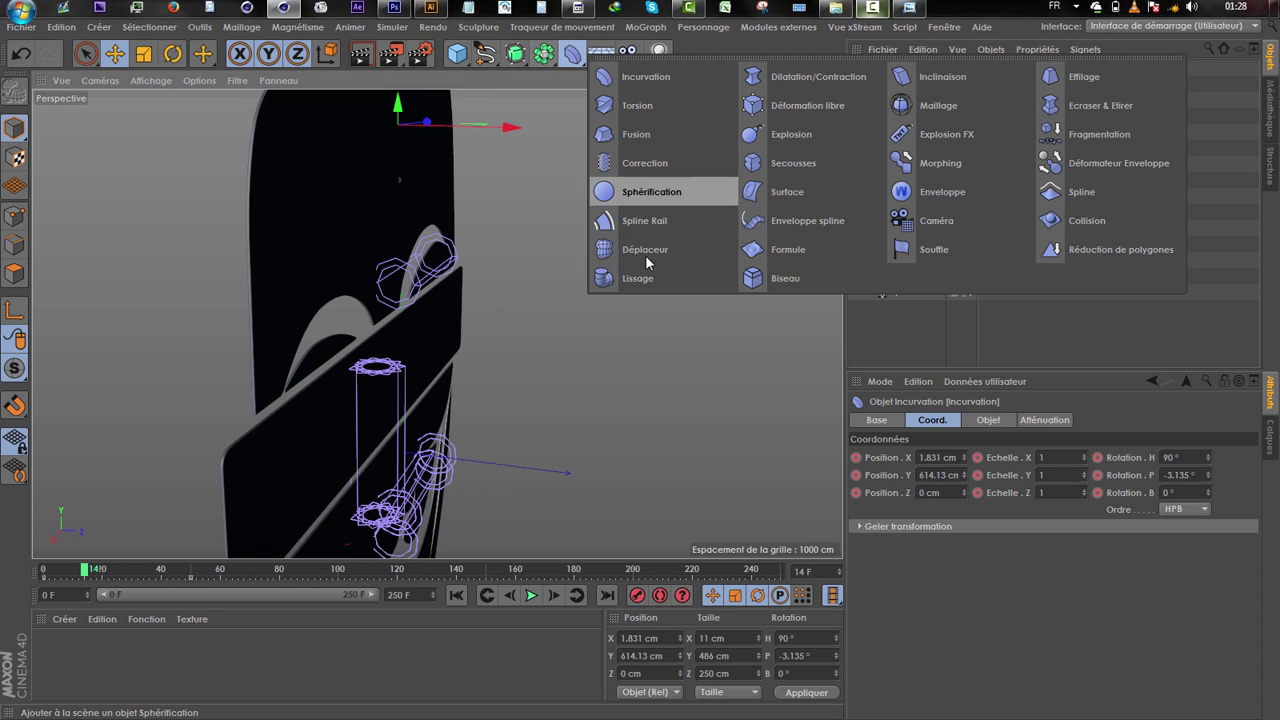
pyautogui.click(927, 80)
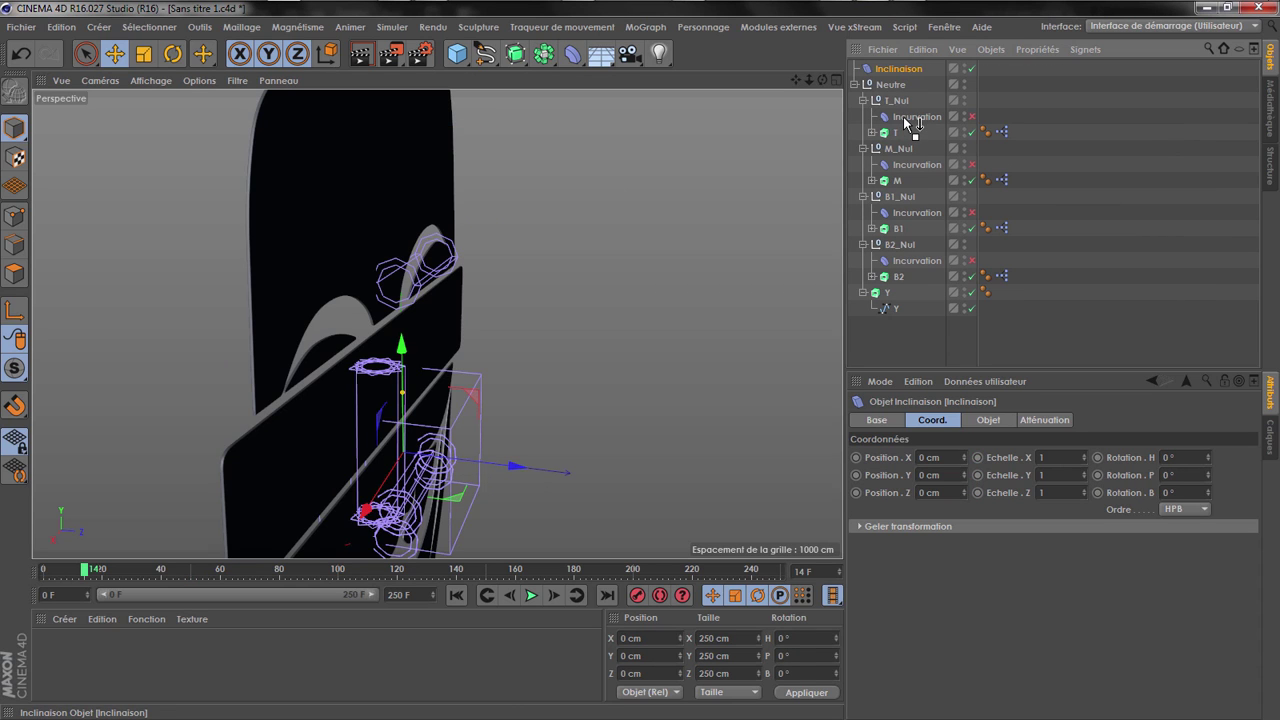
pyautogui.moveTo(906, 122); pyautogui.dragTo(907, 122)
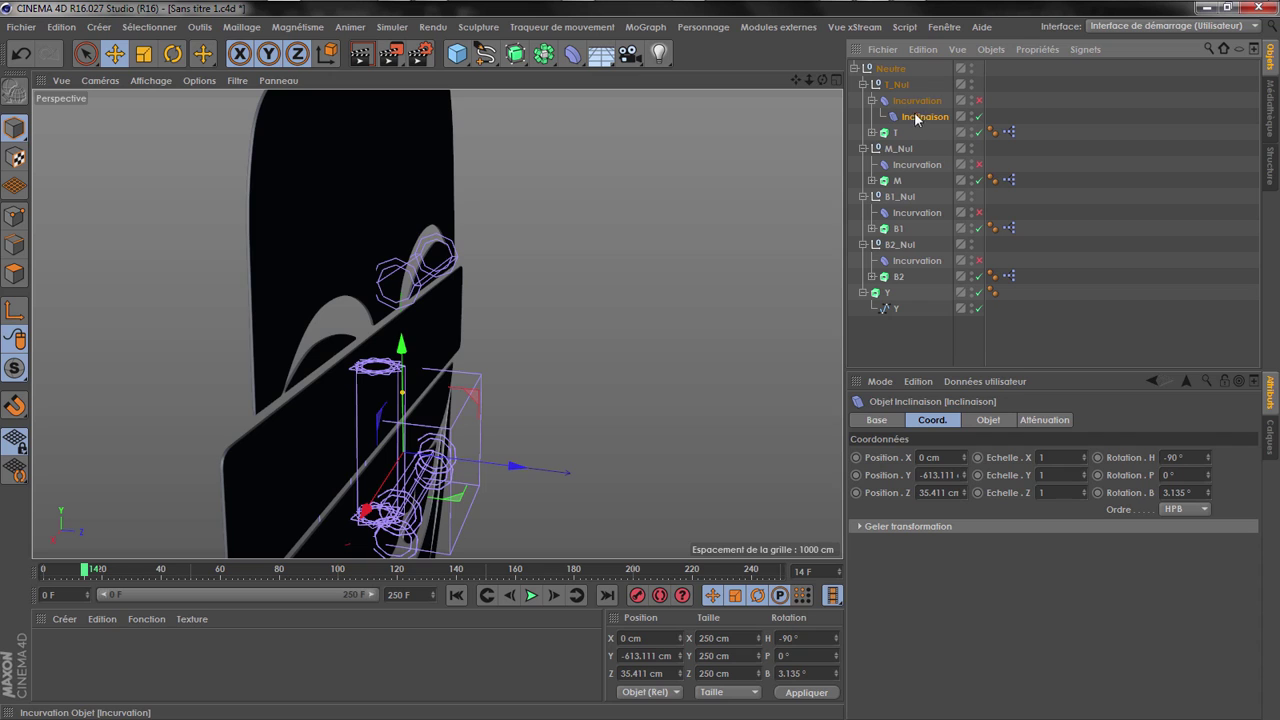
# Zero the shear deformer's position and rotation relative to the bend, and place it directly above the bend in the T null
pyautogui.rightClick(964, 476)
pyautogui.rightClick(965, 493)
pyautogui.rightClick(1208, 459)
pyautogui.rightClick(1208, 493)
pyautogui.moveTo(906, 117); pyautogui.dragTo(908, 94)
# Set the shear deformer's intensity to 33 % and its size to 11 cm by 486 cm, matching the bend deformer
pyautogui.moveTo(809, 80); pyautogui.dragTo(437, 324)
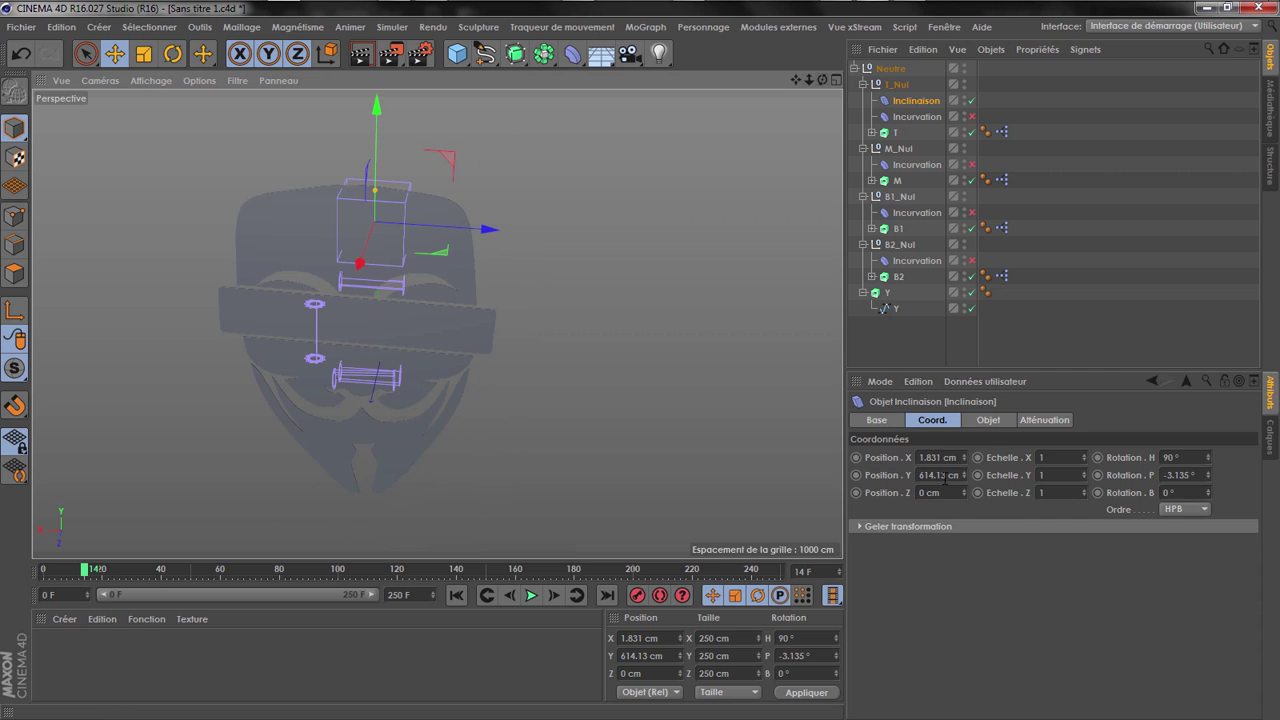
pyautogui.click(988, 421)
pyautogui.moveTo(961, 496); pyautogui.dragTo(1000, 496)
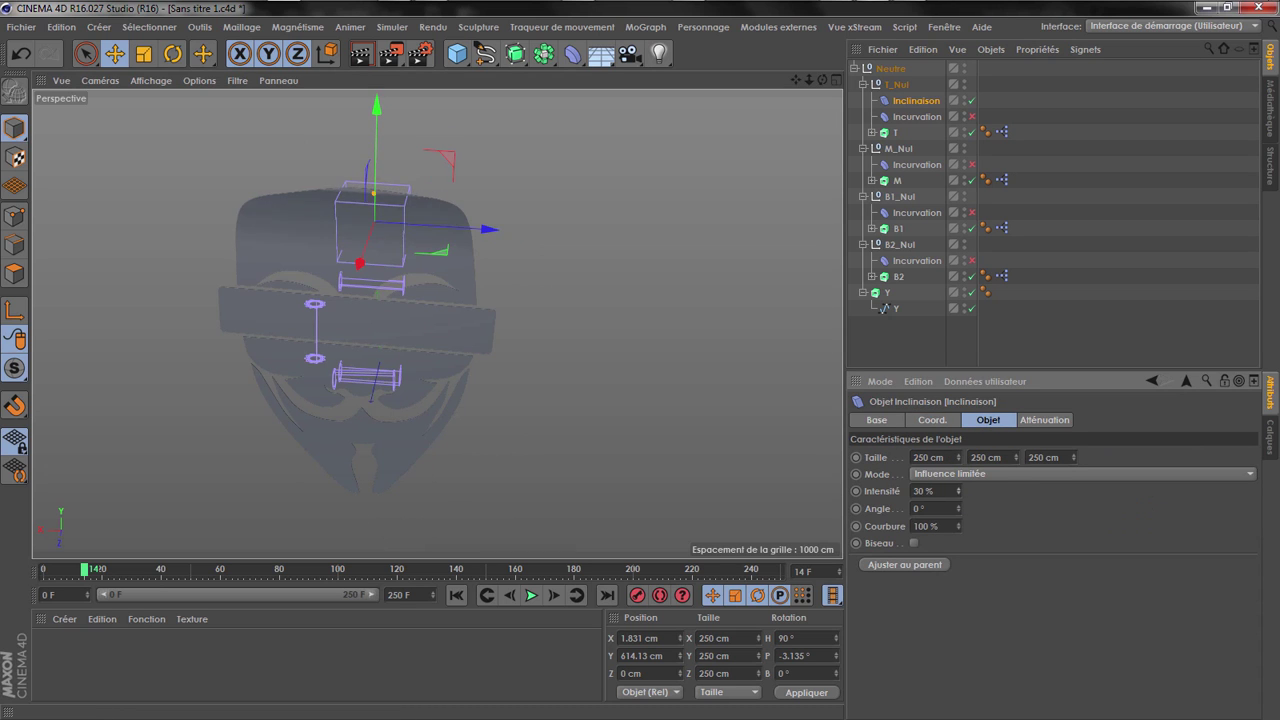
pyautogui.click(916, 116)
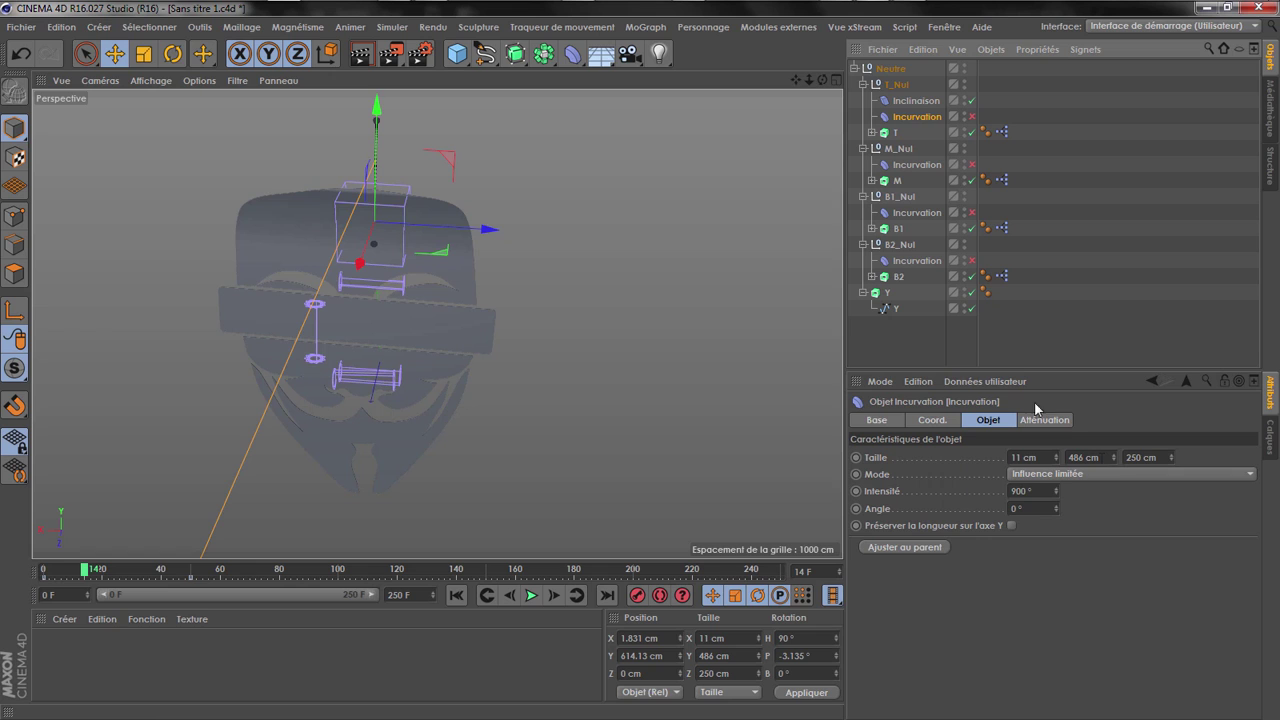
pyautogui.click(916, 100)
pyautogui.click(910, 459)
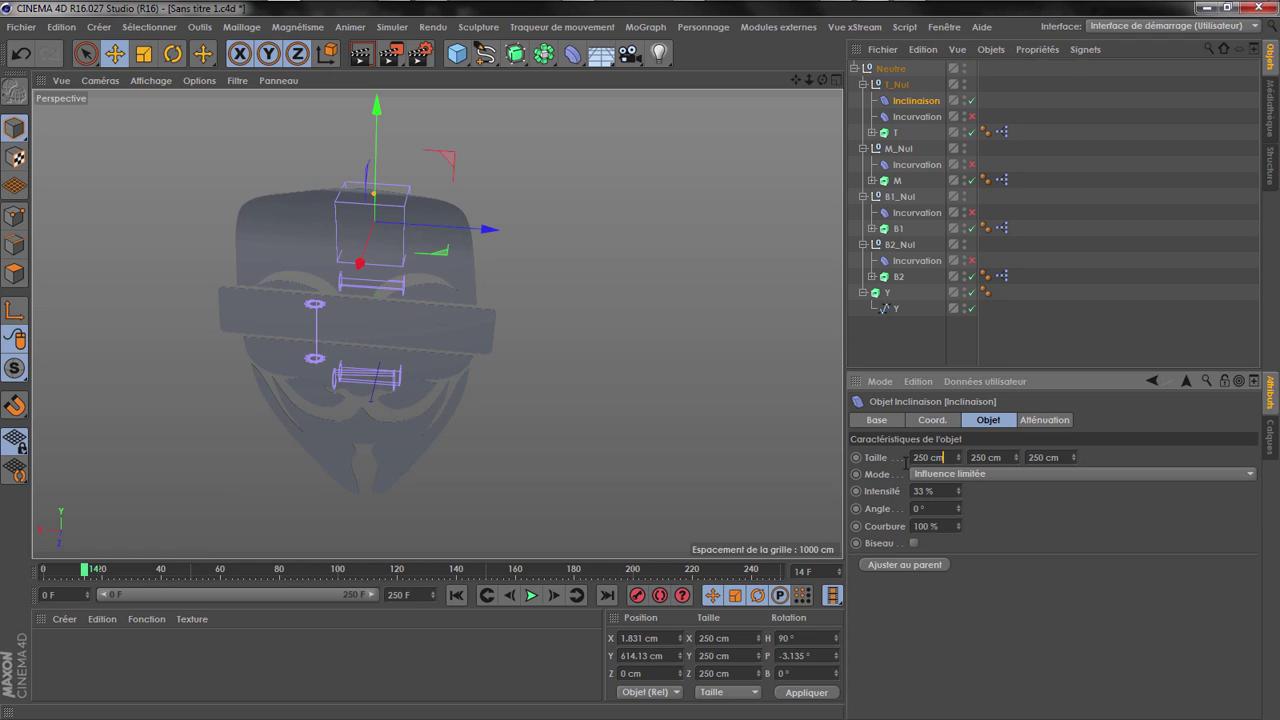
pyautogui.write('11')
pyautogui.press('Tab')
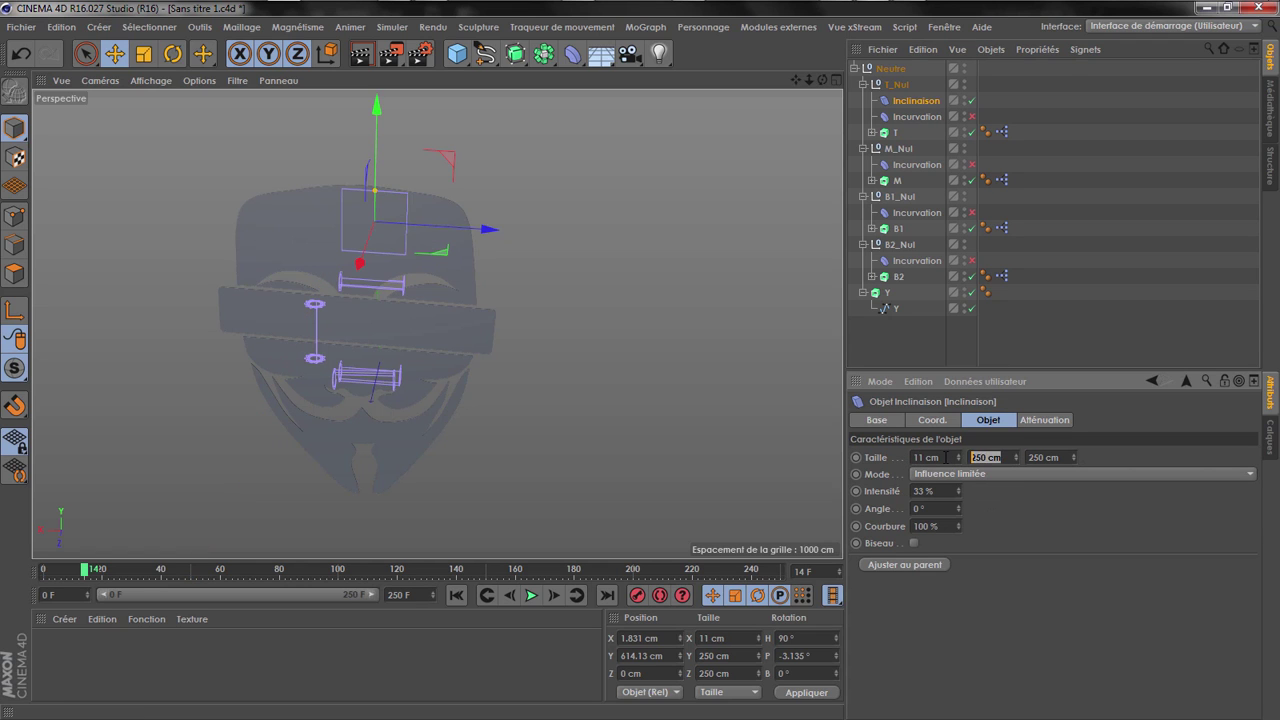
pyautogui.write('486')
pyautogui.click(1099, 565)
pyautogui.scroll(3, 384, 128)
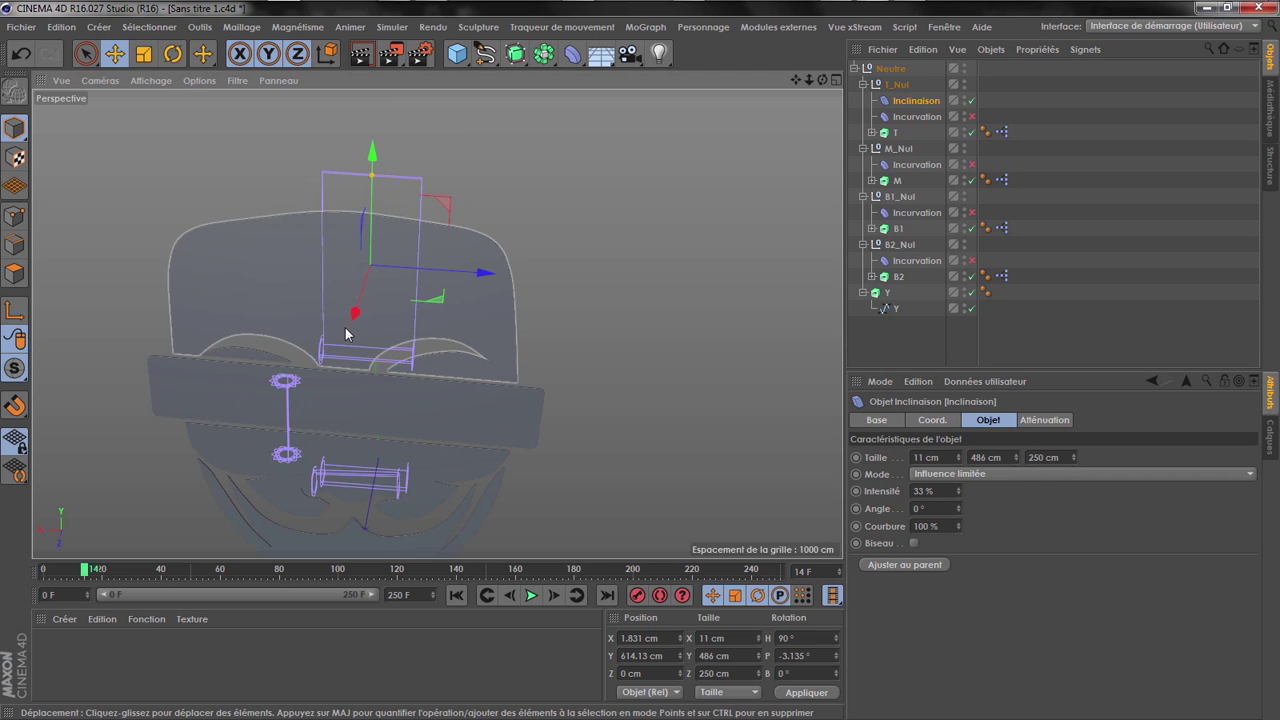
# Lower the shear deformer on the T piece to about X 6.7 cm, Y 525 cm
pyautogui.moveTo(372, 163); pyautogui.dragTo(370, 204)
pyautogui.moveTo(822, 80); pyautogui.dragTo(824, 46)
pyautogui.moveTo(386, 185); pyautogui.dragTo(384, 262)
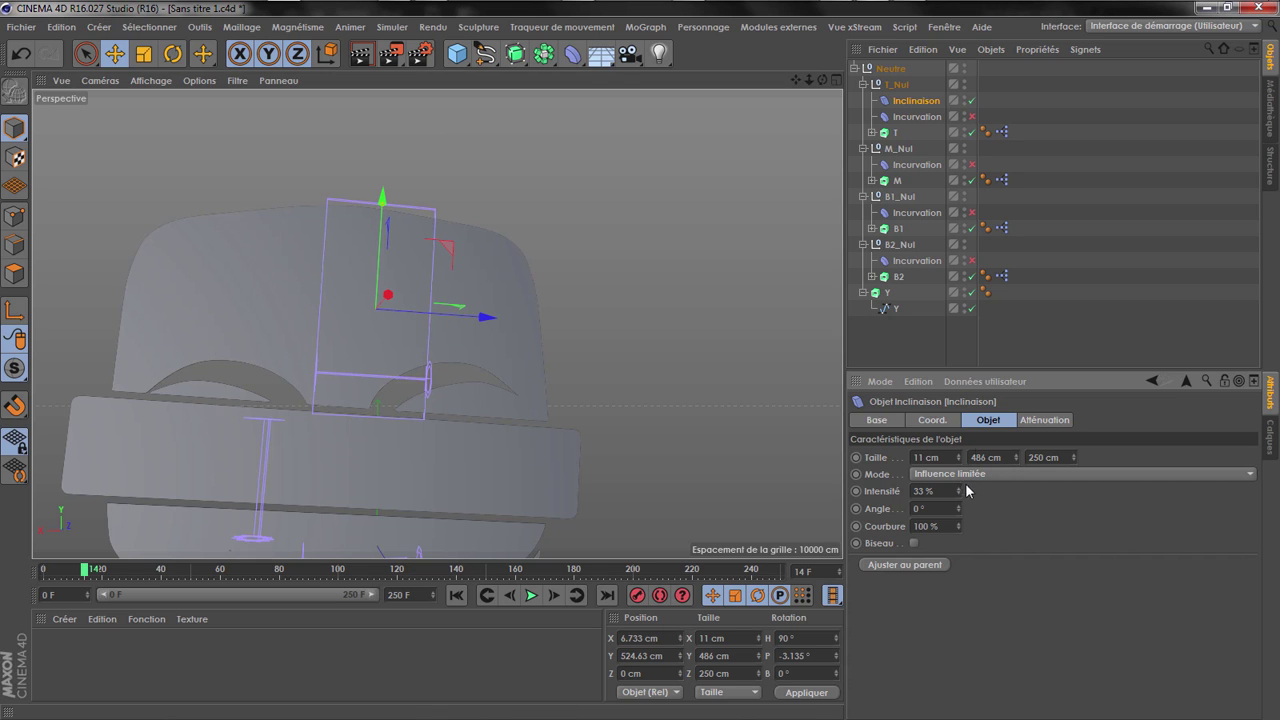
# Re-enable the T bend deformer, compare the roll with and without shear, and set the shear intensity to 586 %
pyautogui.moveTo(960, 490); pyautogui.dragTo(960, 440)
pyautogui.moveTo(822, 80); pyautogui.dragTo(625, 110)
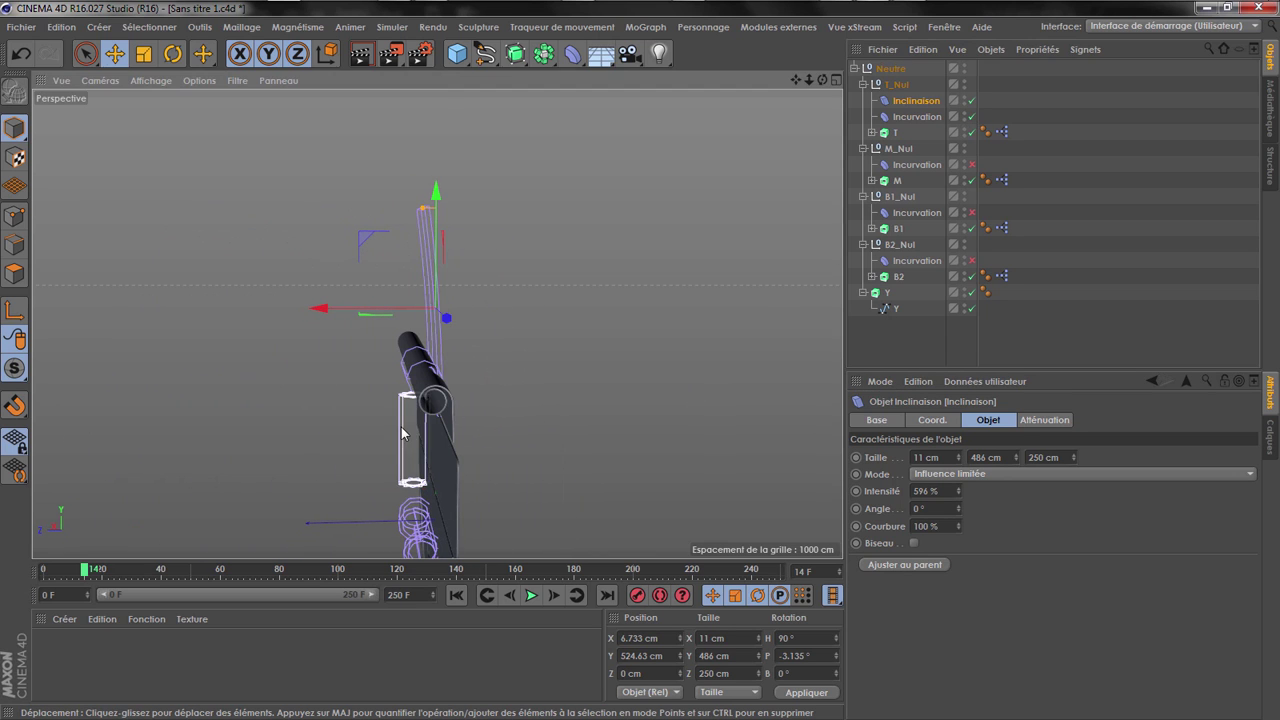
pyautogui.scroll(3, 444, 410)
pyautogui.scroll(2, 463, 371)
pyautogui.scroll(3, 472, 331)
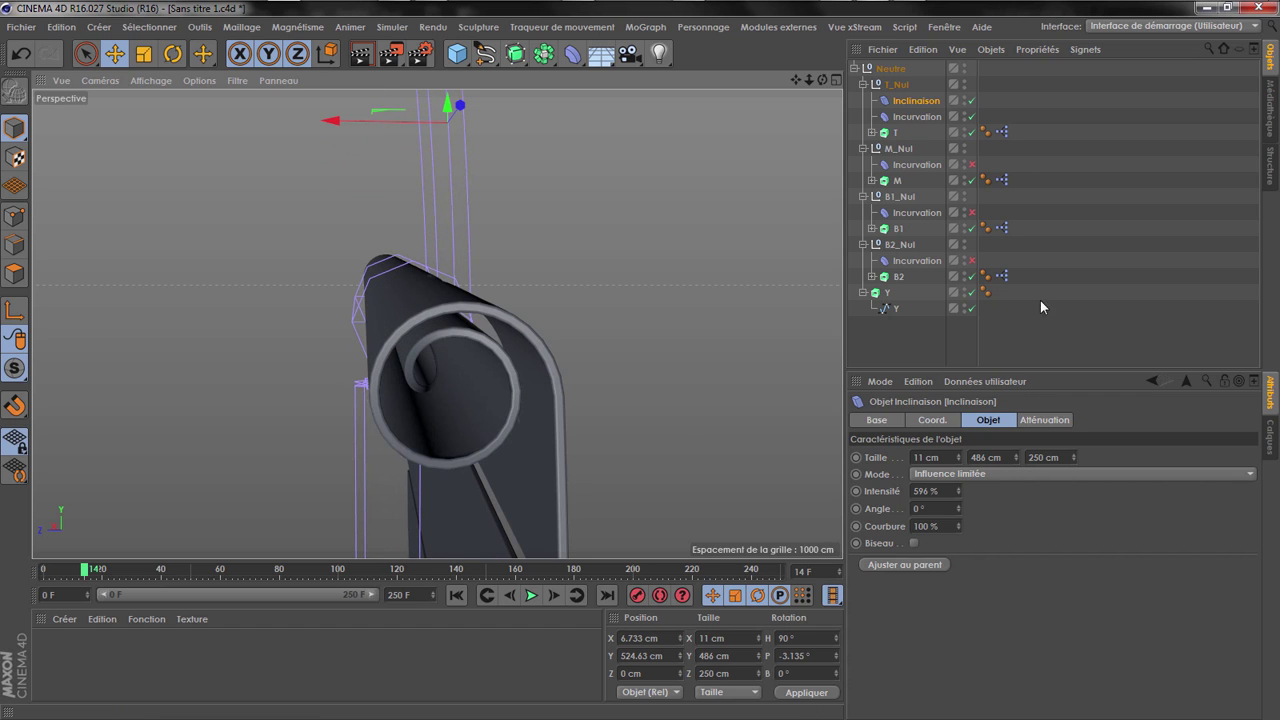
pyautogui.click(971, 101)
pyautogui.click(971, 102)
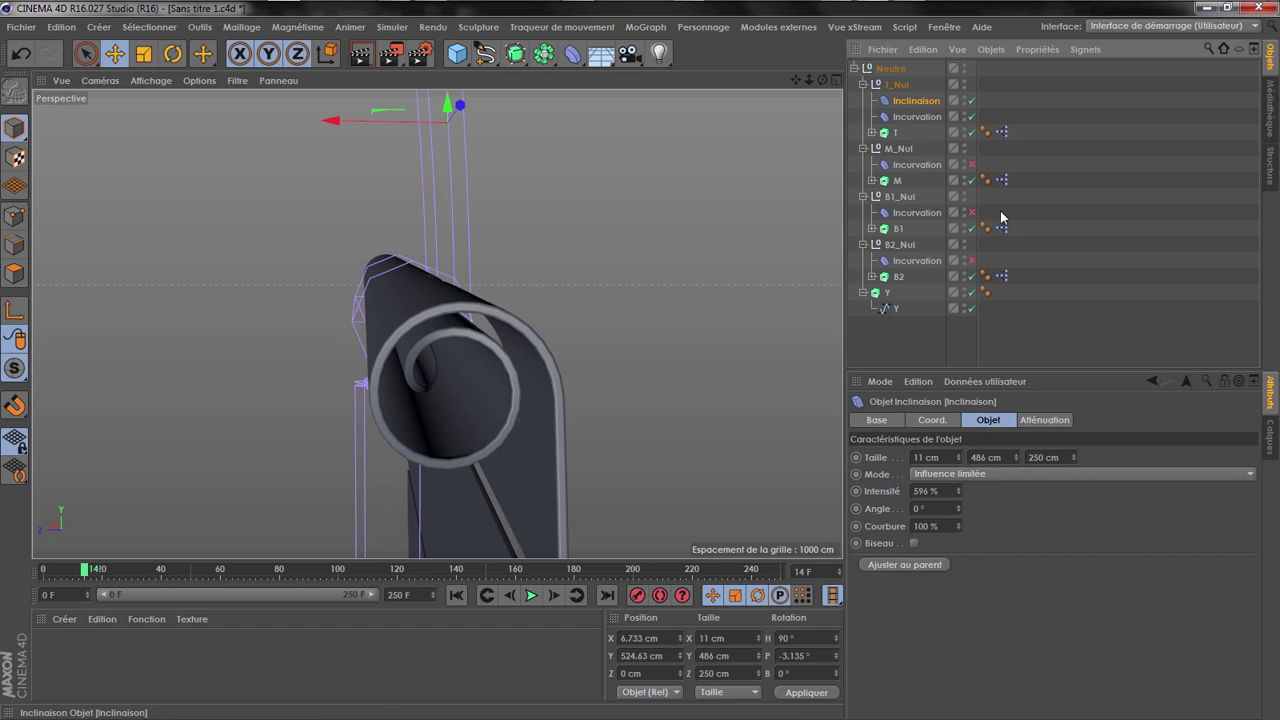
pyautogui.moveTo(957, 496); pyautogui.dragTo(957, 506)
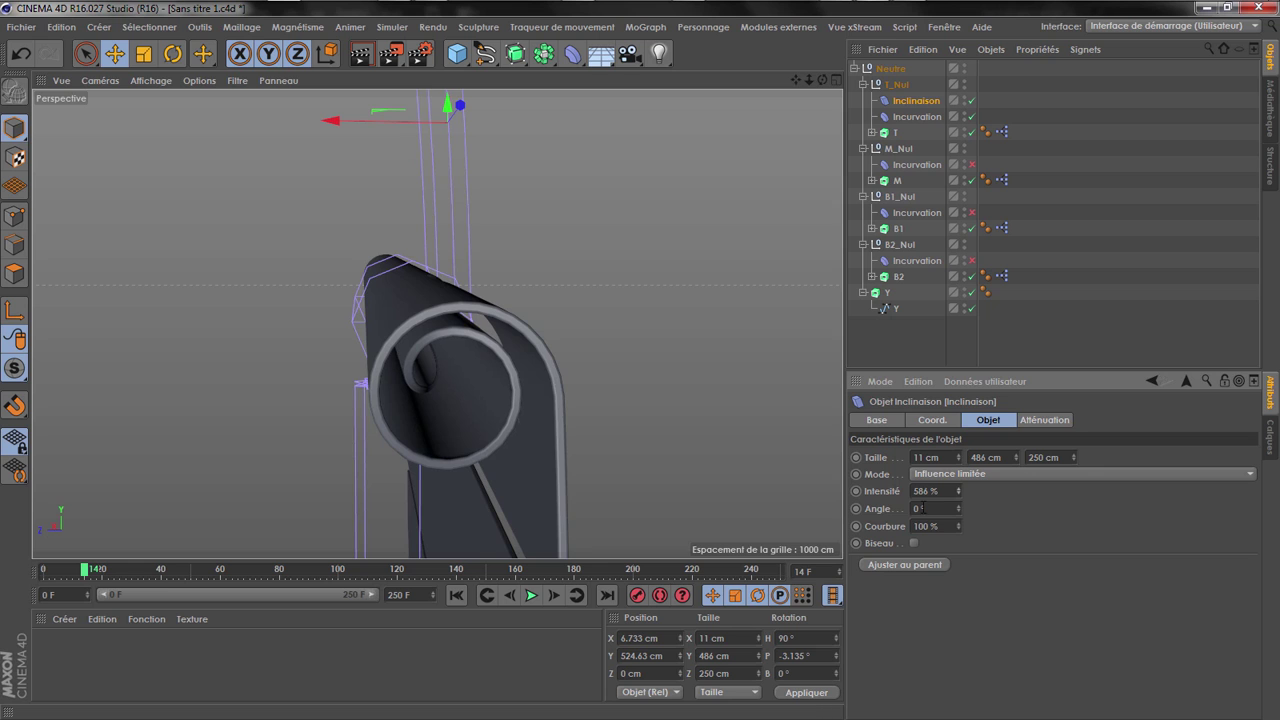
# Switch the perspective view to shaded display with mesh lines and examine the rolled end of the T piece
pyautogui.scroll(3, 519, 415)
pyautogui.scroll(2, 519, 419)
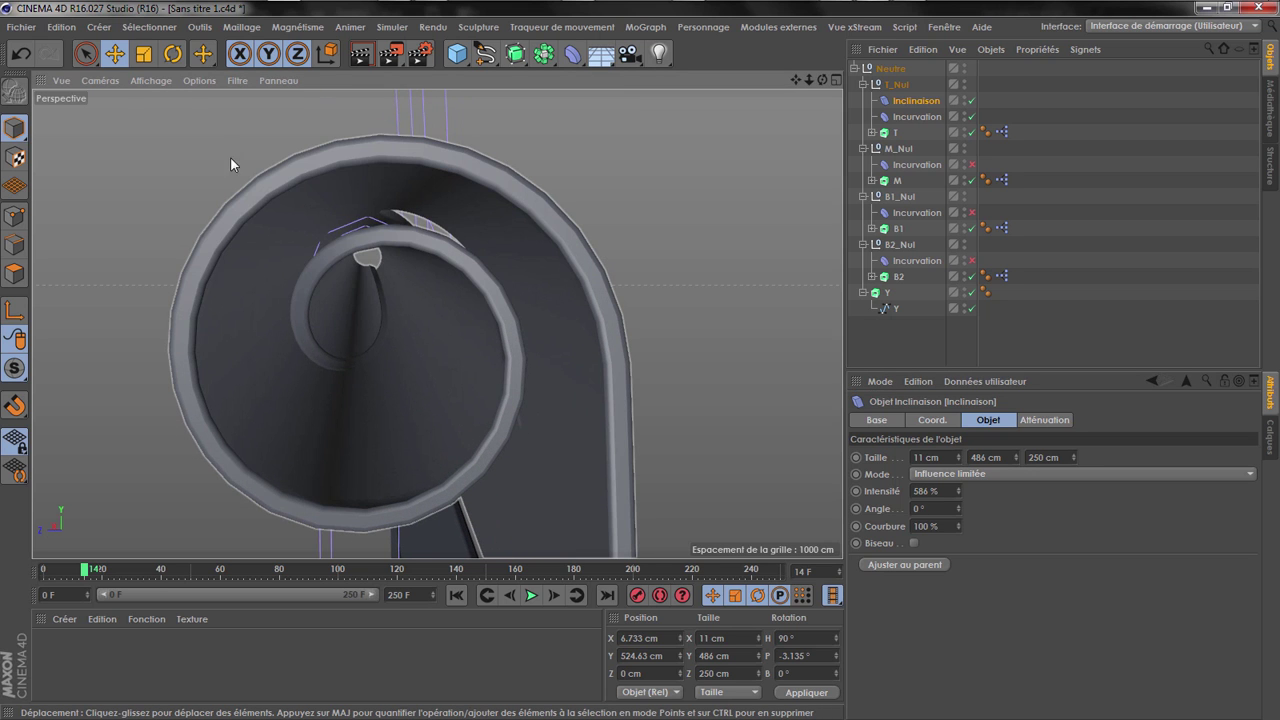
pyautogui.click(151, 80)
pyautogui.click(163, 121)
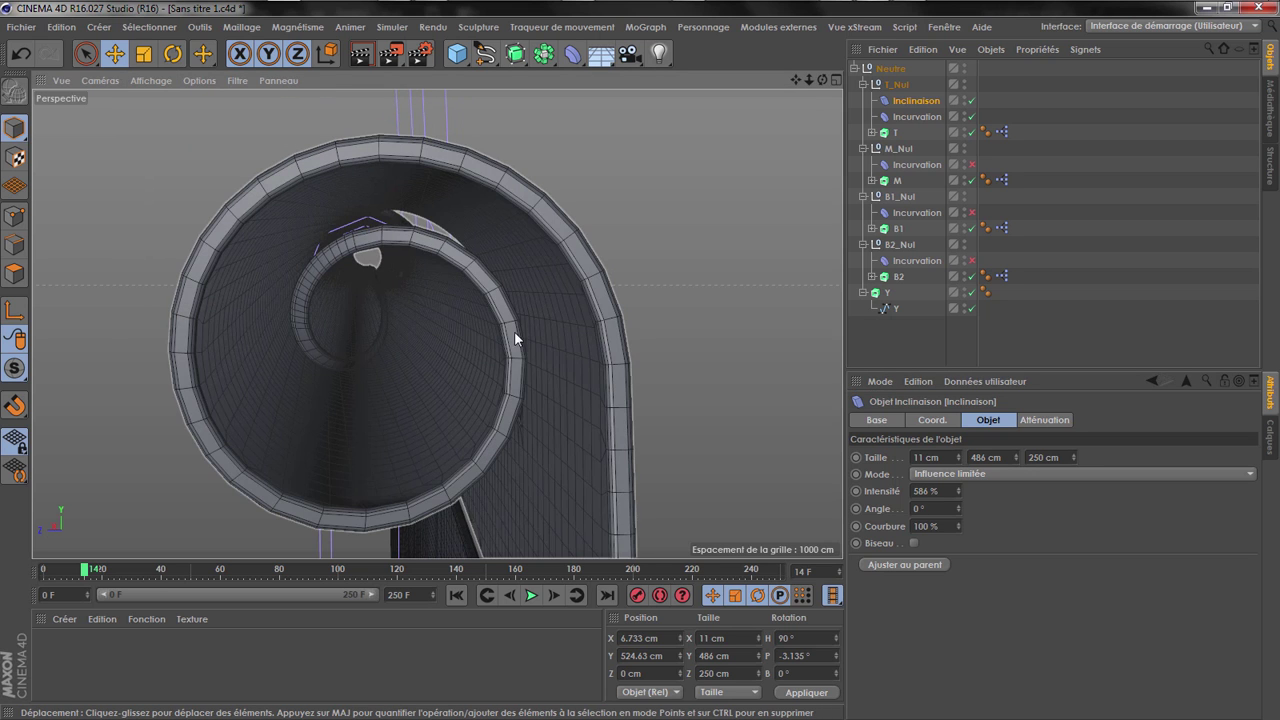
pyautogui.moveTo(822, 80); pyautogui.dragTo(930, 82)
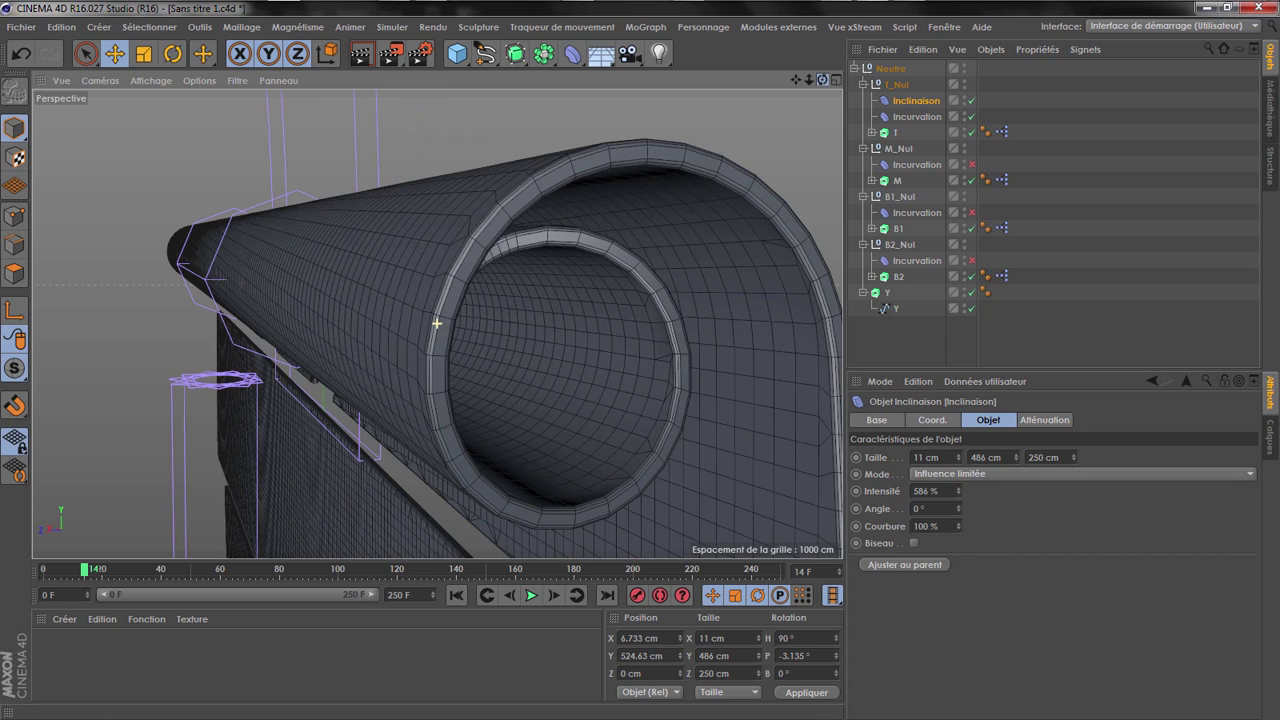
# Add a subdivision surface and nest the Neutre null with all mask groups inside it
pyautogui.click(889, 68)
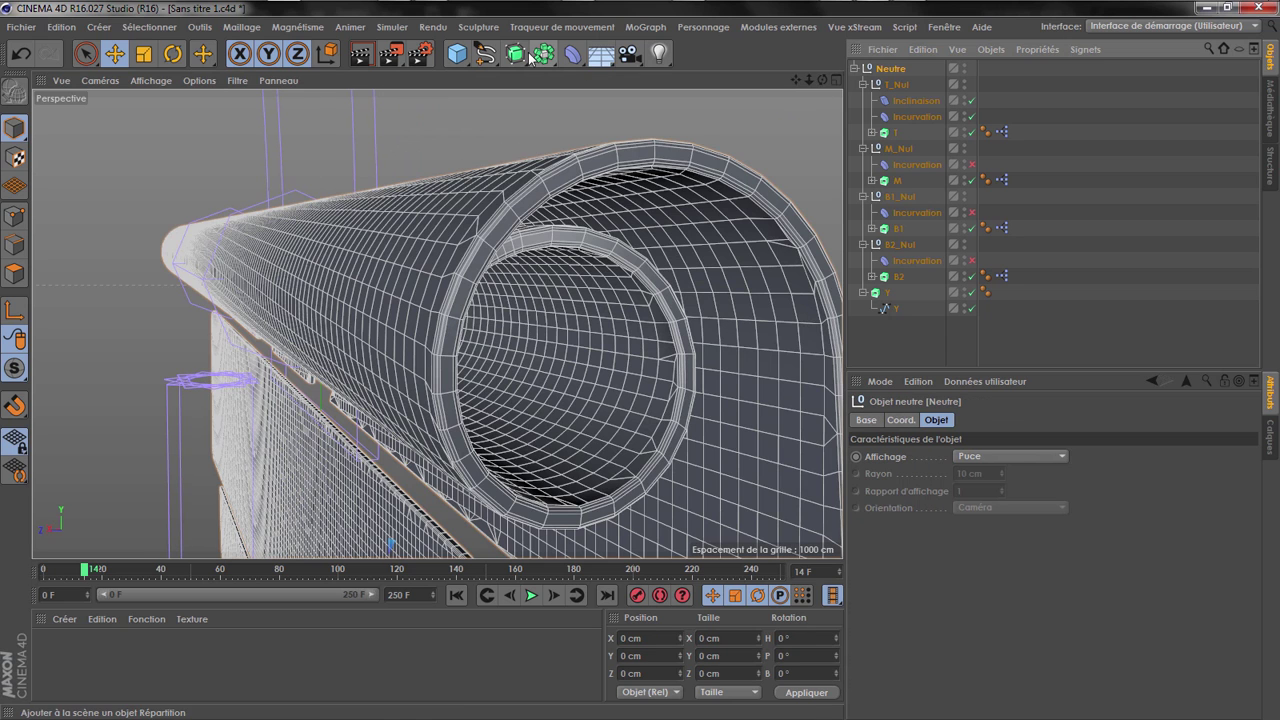
pyautogui.keyDown('alt'); pyautogui.click(515, 53); pyautogui.keyUp('alt')
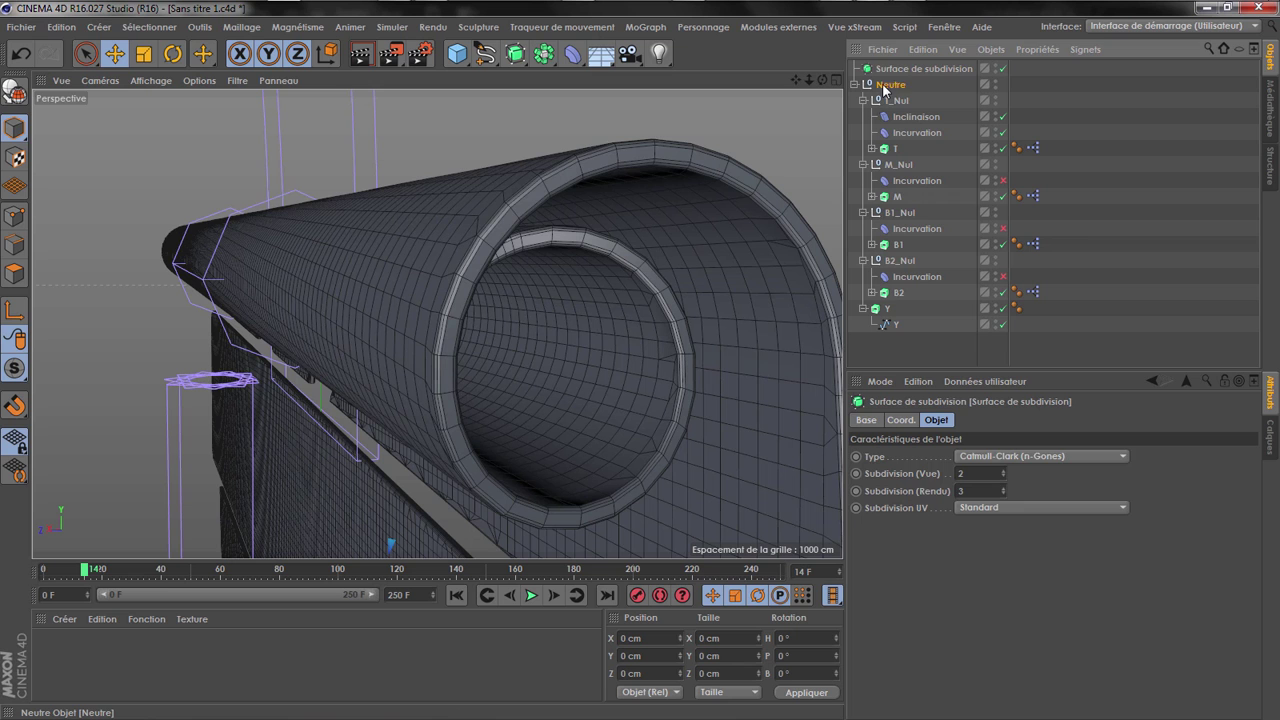
pyautogui.moveTo(890, 68); pyautogui.dragTo(893, 69)
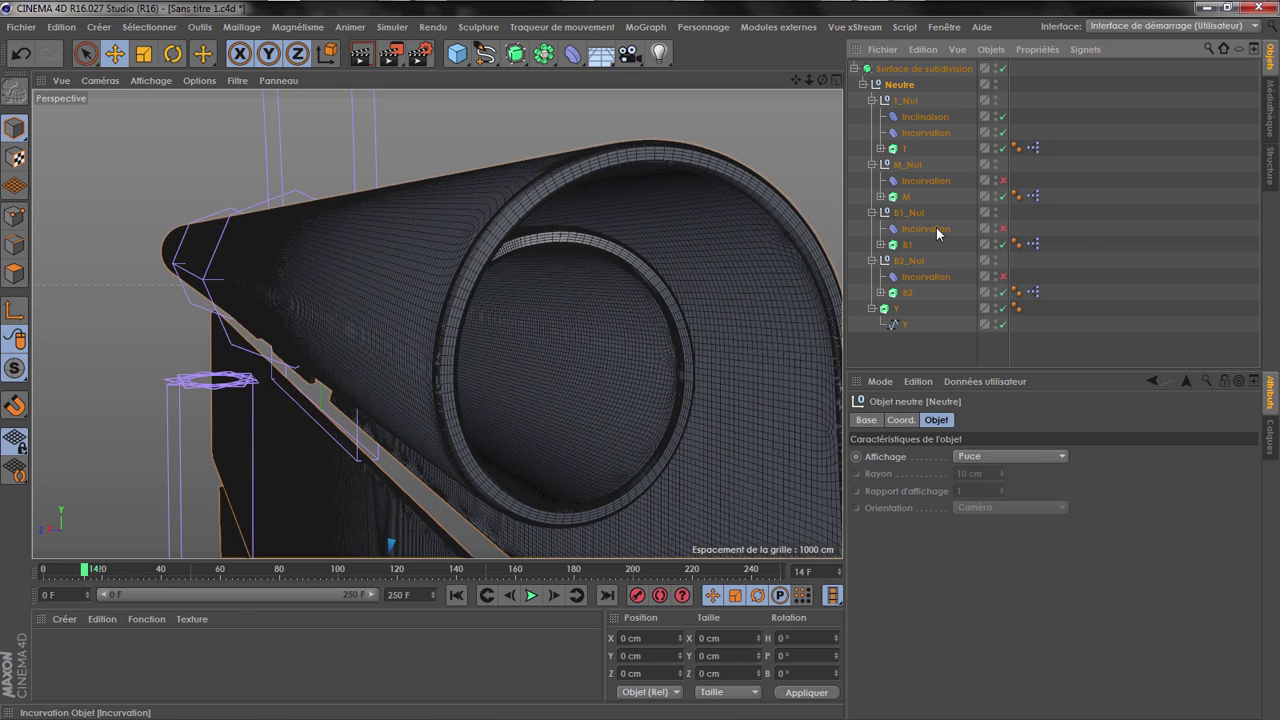
# Render the view with the subdivision surface enabled and again with it disabled to compare the smoothness
pyautogui.click(362, 54)
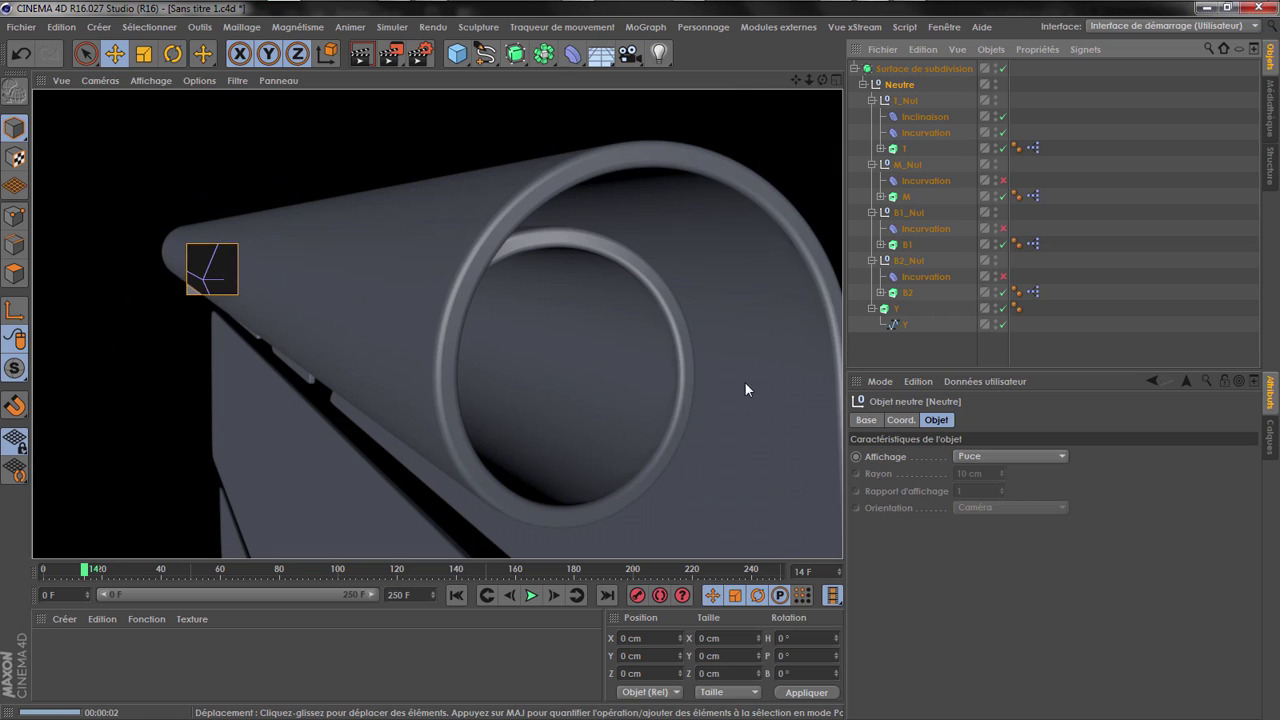
pyautogui.click(1003, 68)
pyautogui.click(362, 54)
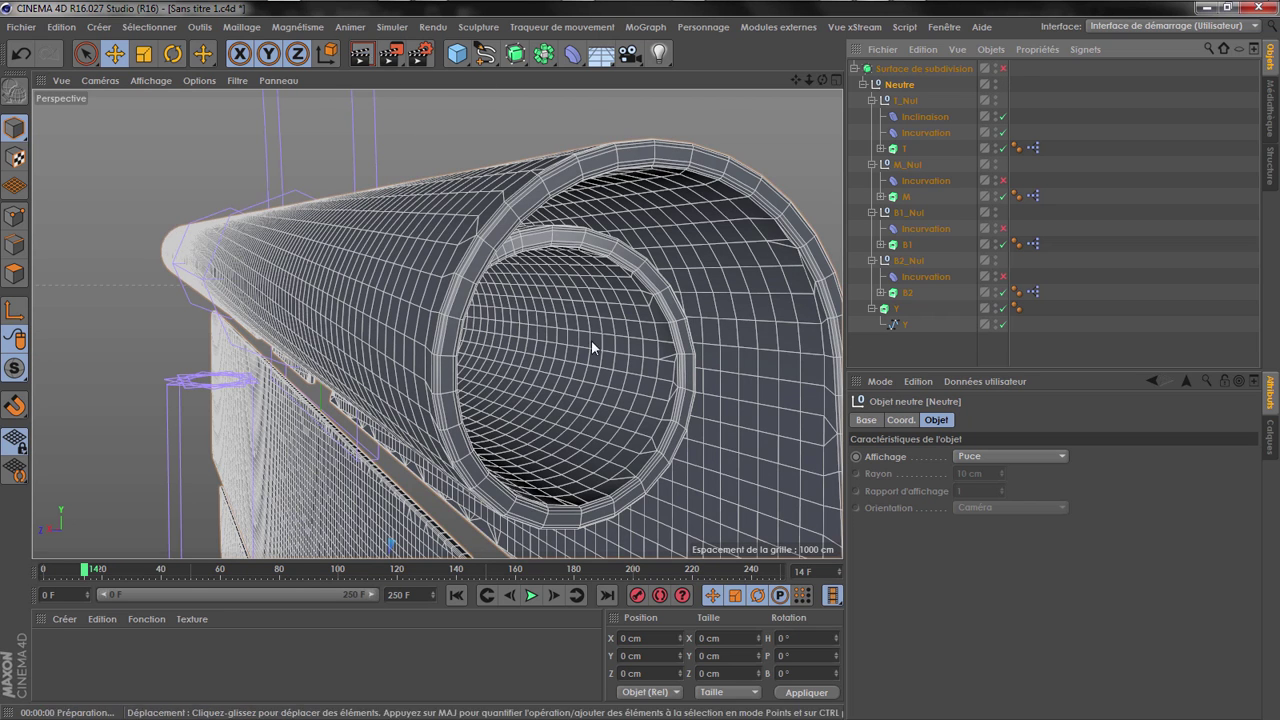
# Set the subdivision surface's view and render subdivisions to 2, then leave the generator disabled
pyautogui.click(927, 69)
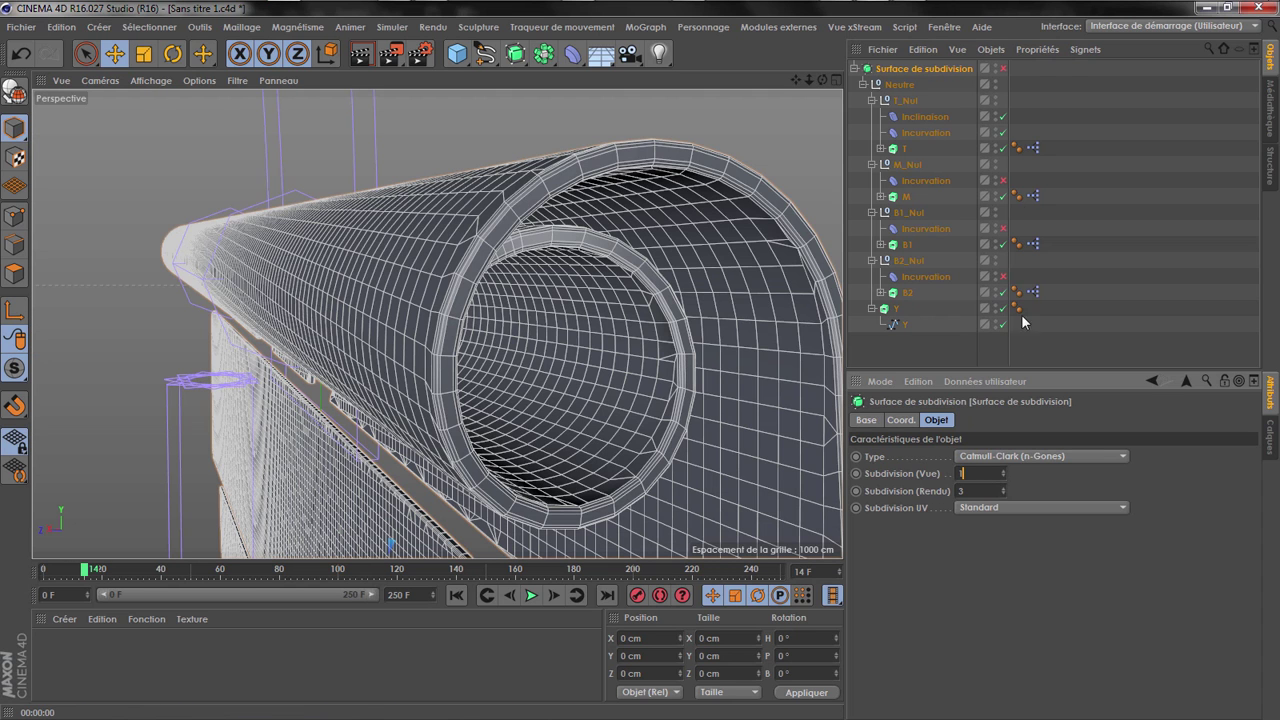
pyautogui.click(1003, 68)
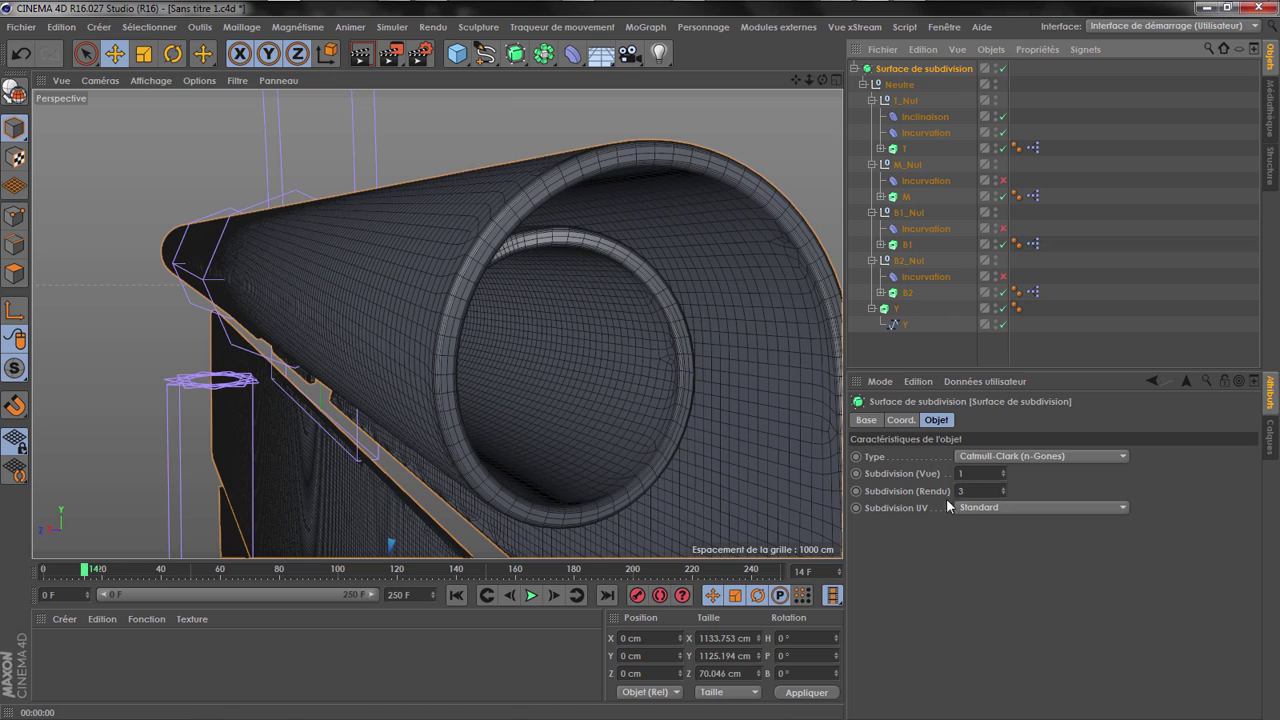
pyautogui.click(975, 491)
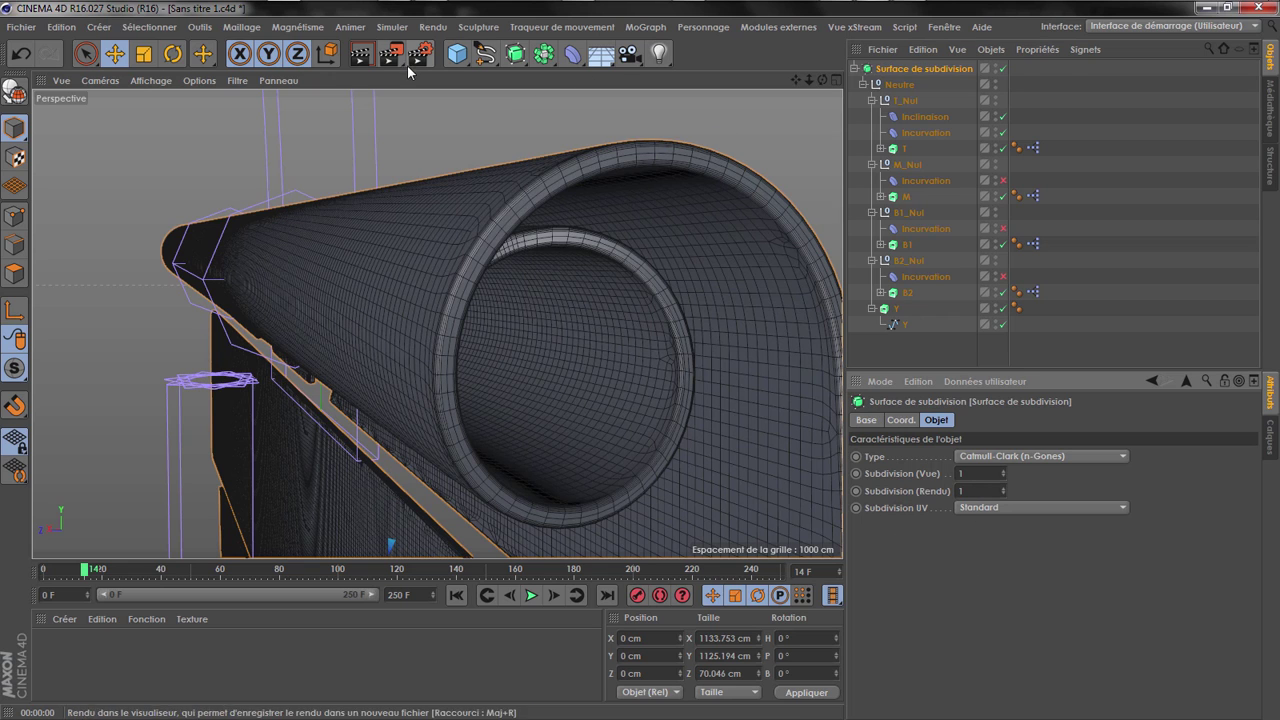
pyautogui.click(978, 491)
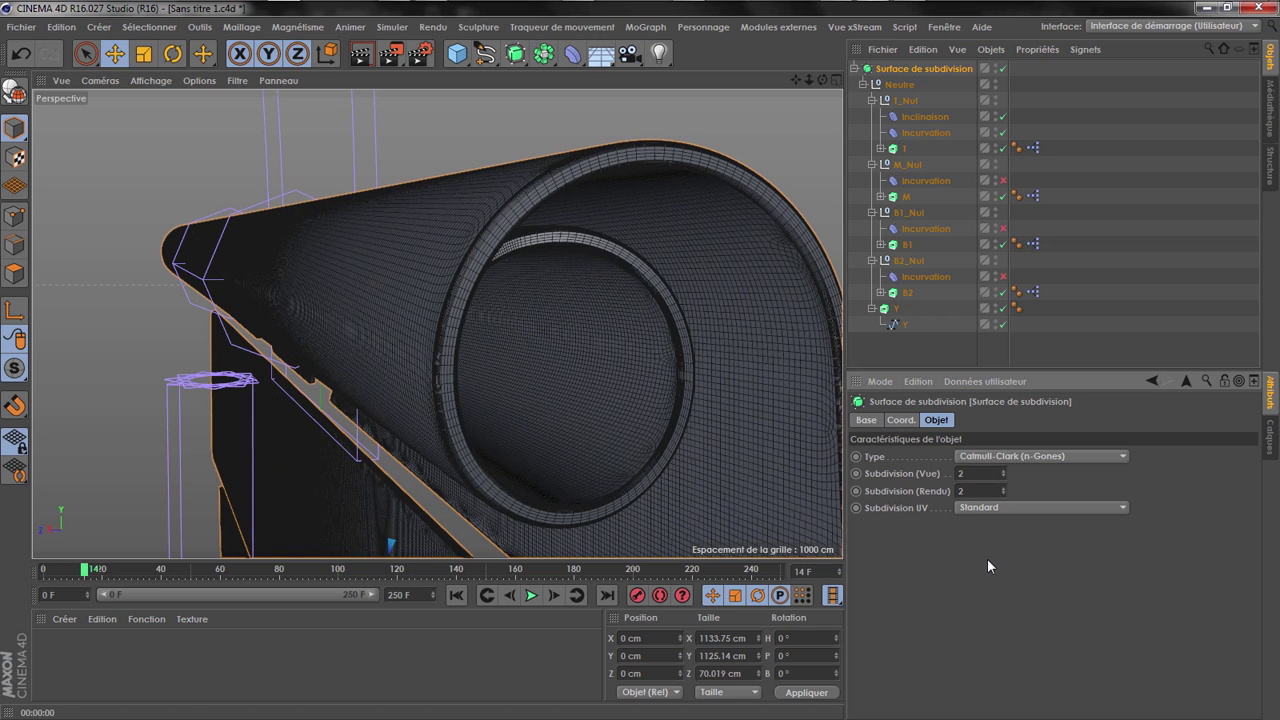
pyautogui.click(1003, 68)
# Lower the intensity of the T_Nul shear deformer to 207 % and check the roll from several angles
pyautogui.click(1078, 155)
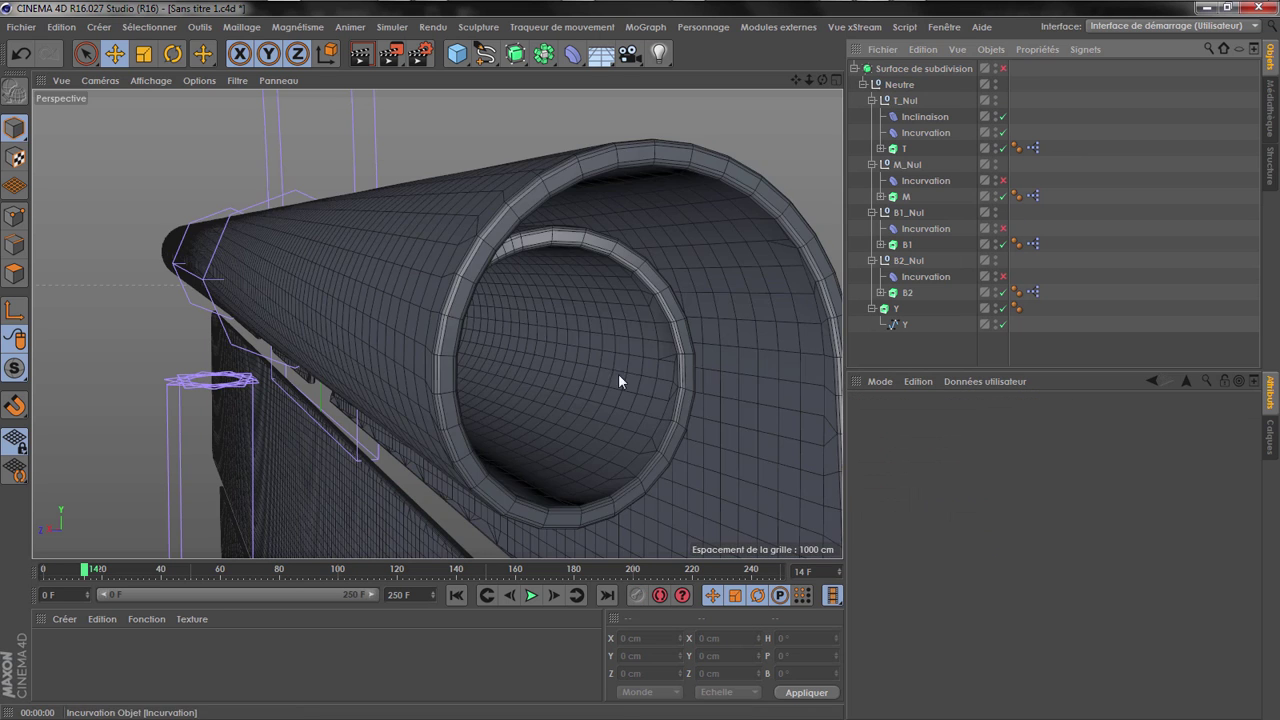
pyautogui.scroll(-2, 610, 330)
pyautogui.click(924, 118)
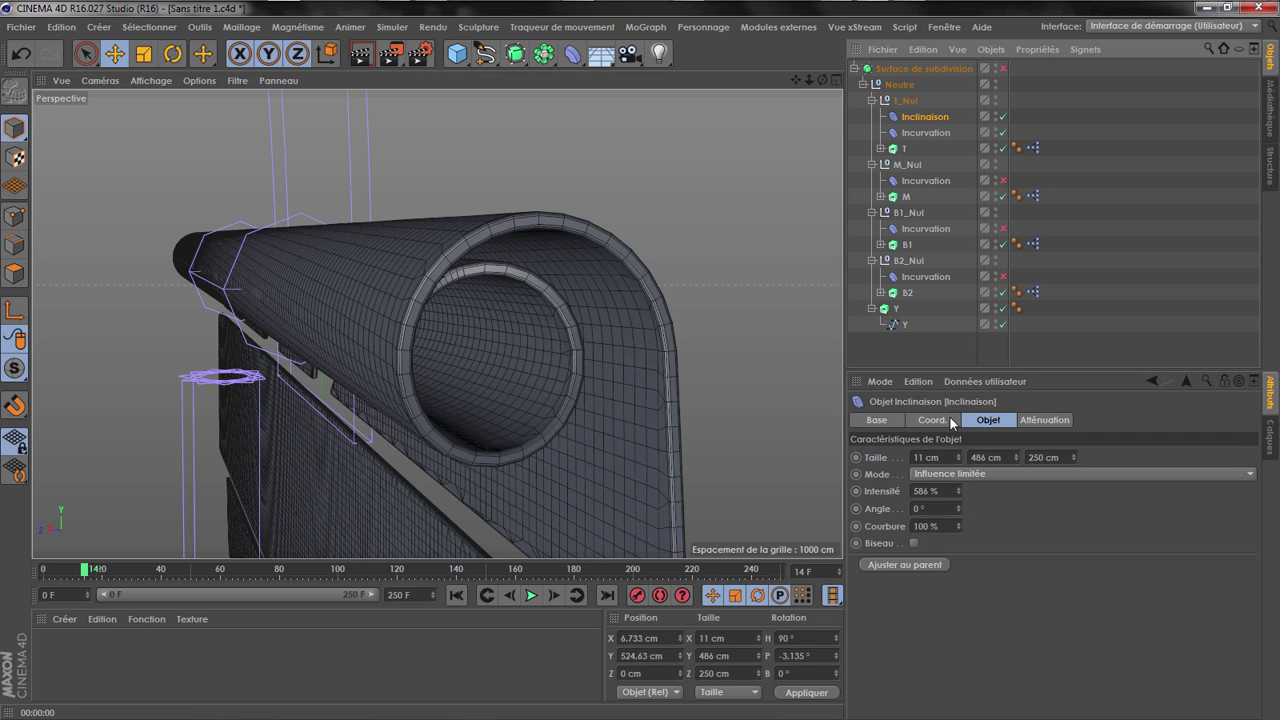
pyautogui.moveTo(956, 488); pyautogui.dragTo(956, 520)
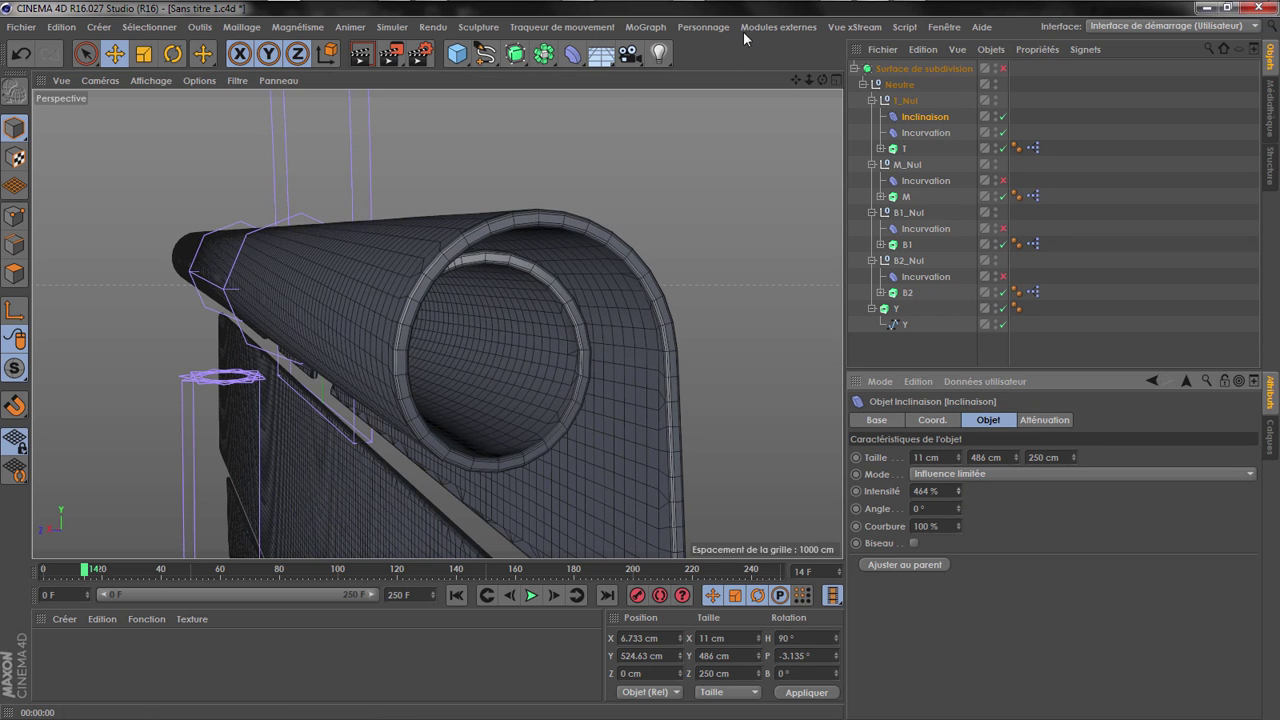
pyautogui.moveTo(822, 80); pyautogui.dragTo(437, 323)
pyautogui.moveTo(957, 491)
pyautogui.mouseDown()
pyautogui.moveTo(957, 540)
pyautogui.moveTo(957, 499)
pyautogui.mouseUp()
pyautogui.moveTo(822, 80)
pyautogui.mouseDown()
pyautogui.moveTo(437, 323)
pyautogui.moveTo(820, 84)
pyautogui.mouseUp()
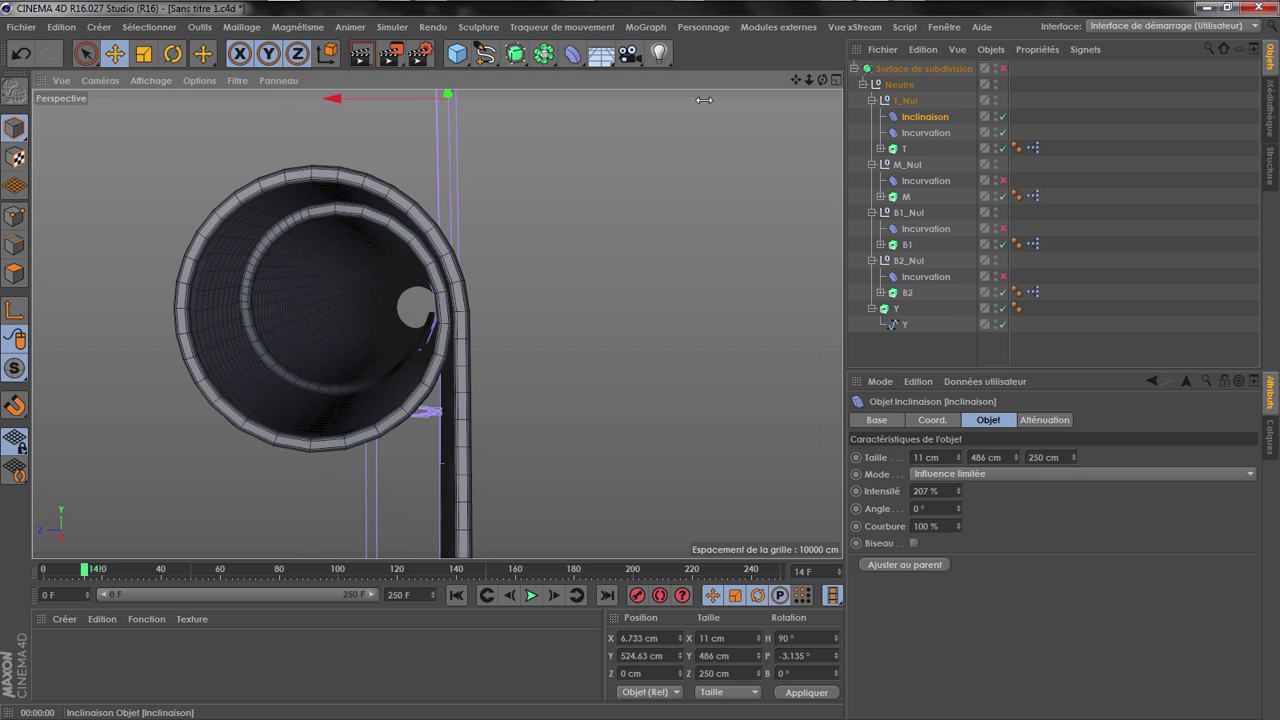
pyautogui.scroll(-3, 609, 268)
pyautogui.moveTo(822, 80); pyautogui.dragTo(690, 237)
# Add a keyframe at frame 10 for the T_Nul bend deformer's intensity of 900°
pyautogui.click(925, 132)
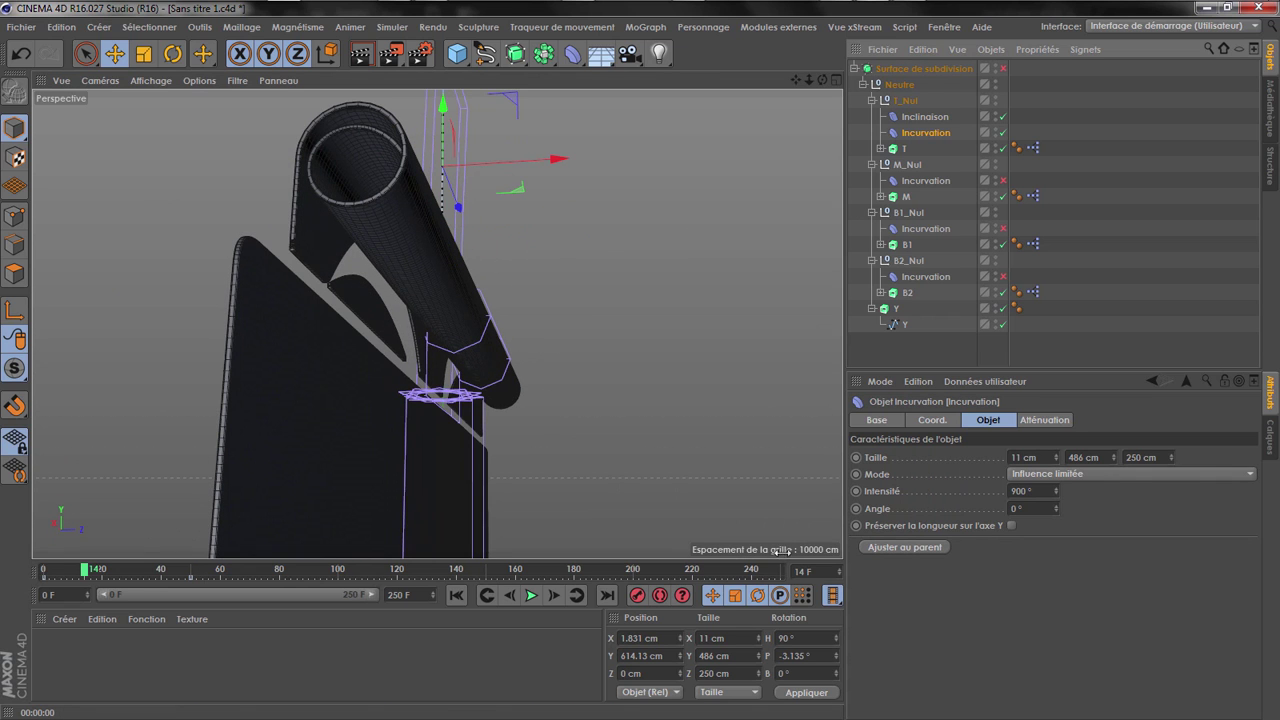
pyautogui.moveTo(106, 574); pyautogui.dragTo(99, 573)
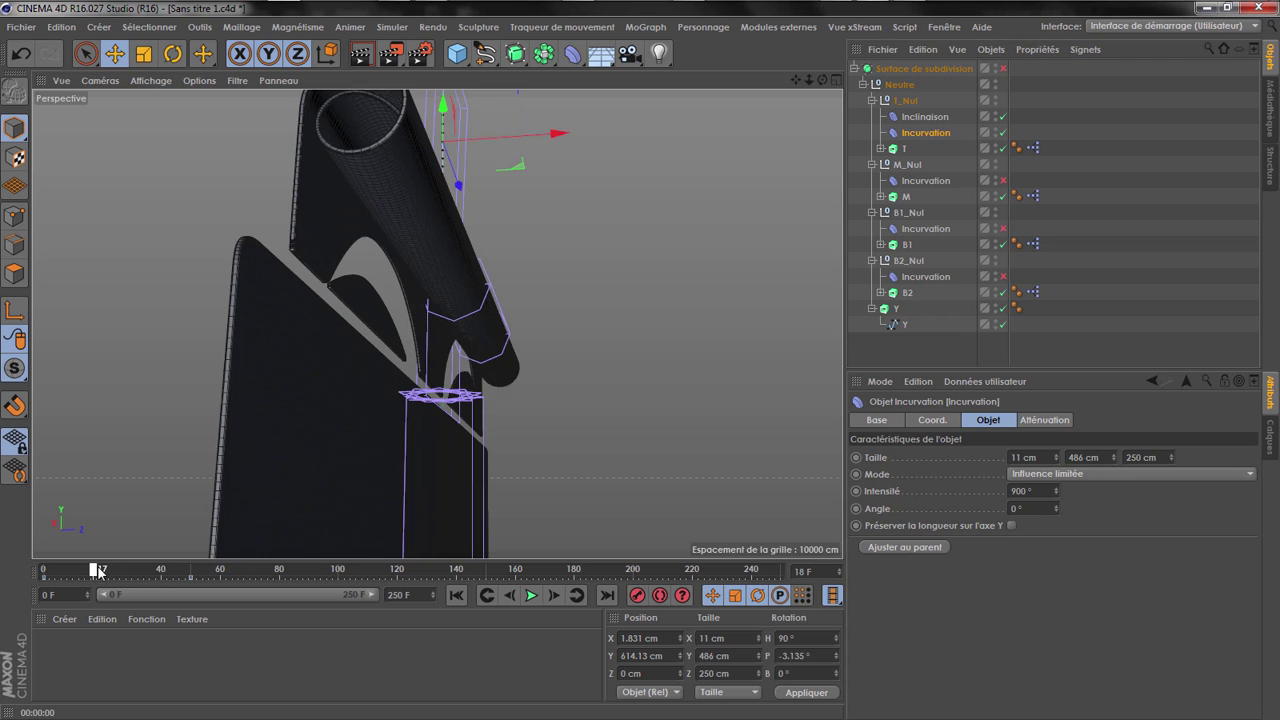
pyautogui.keyDown('alt'); pyautogui.moveTo(434, 320); pyautogui.dragTo(303, 322); pyautogui.keyUp('alt')
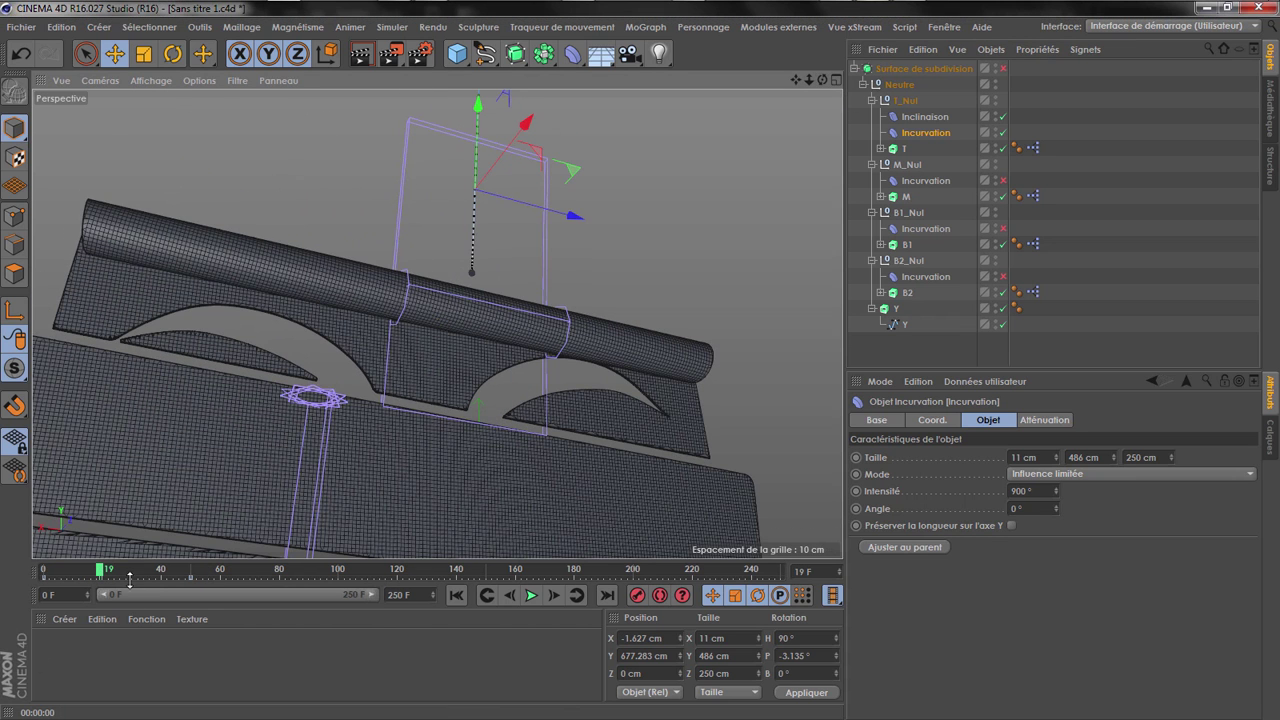
pyautogui.moveTo(100, 571); pyautogui.dragTo(74, 573)
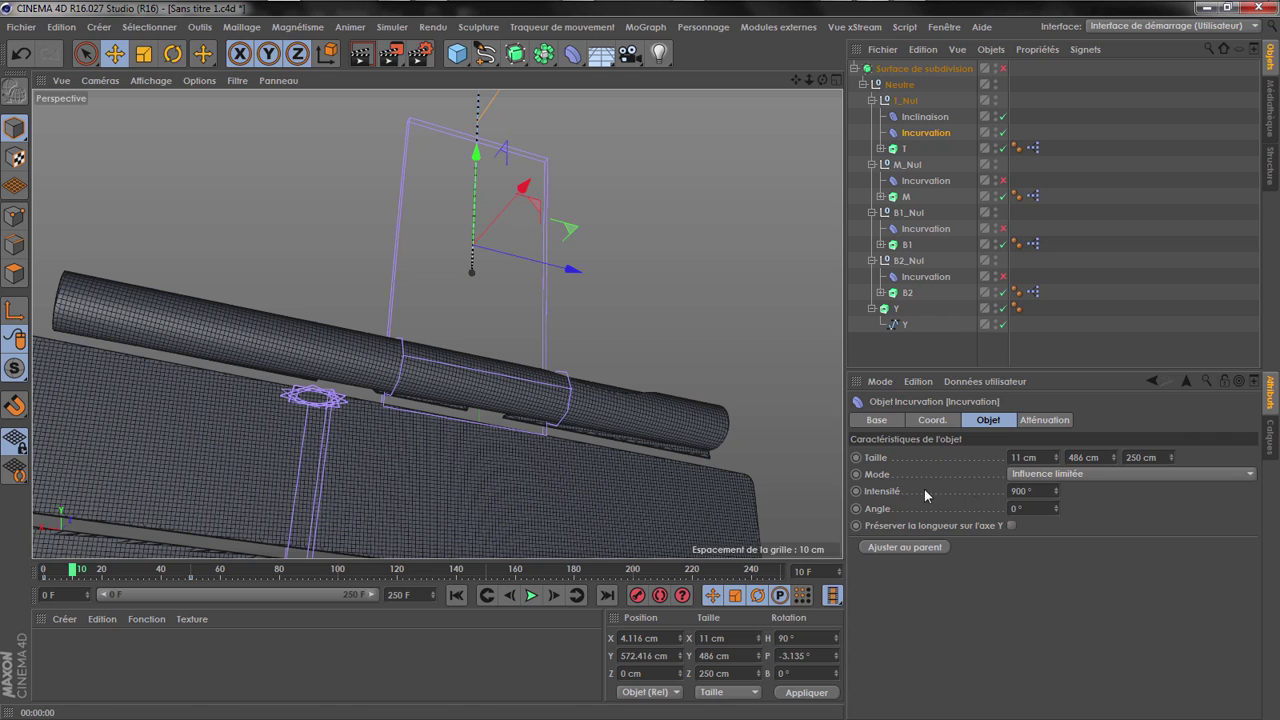
pyautogui.rightClick(885, 488)
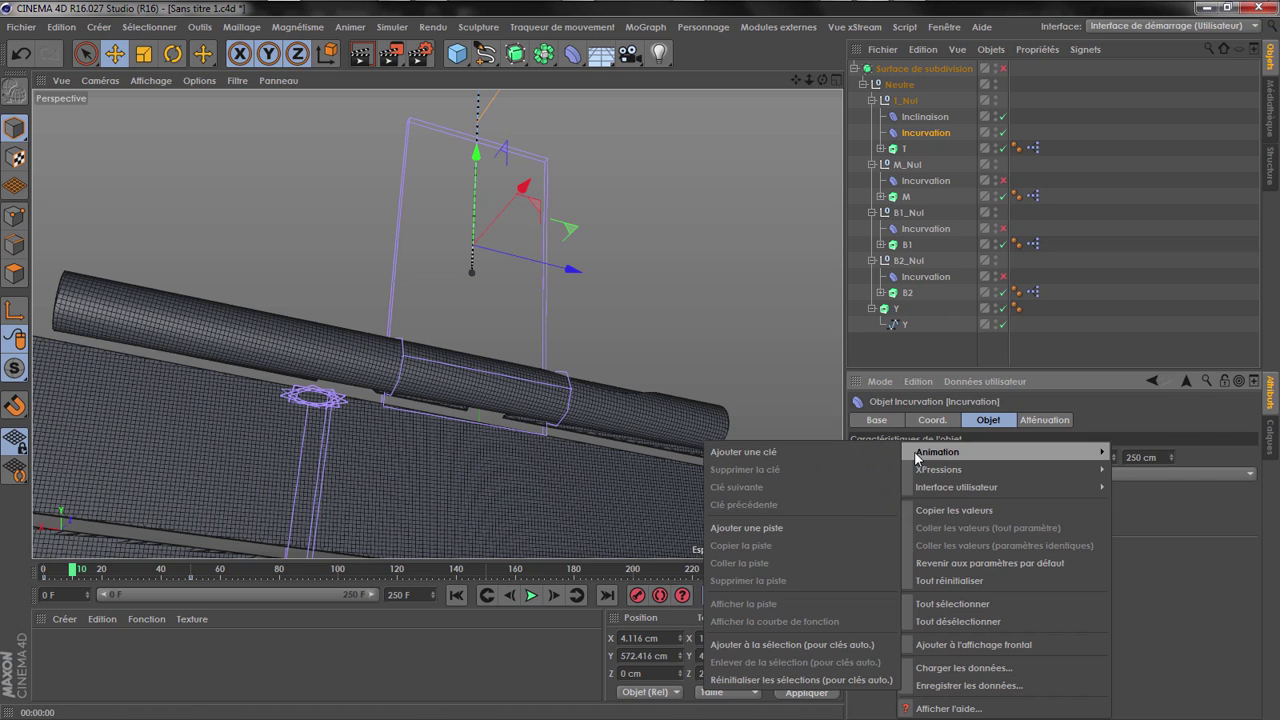
pyautogui.click(1132, 550)
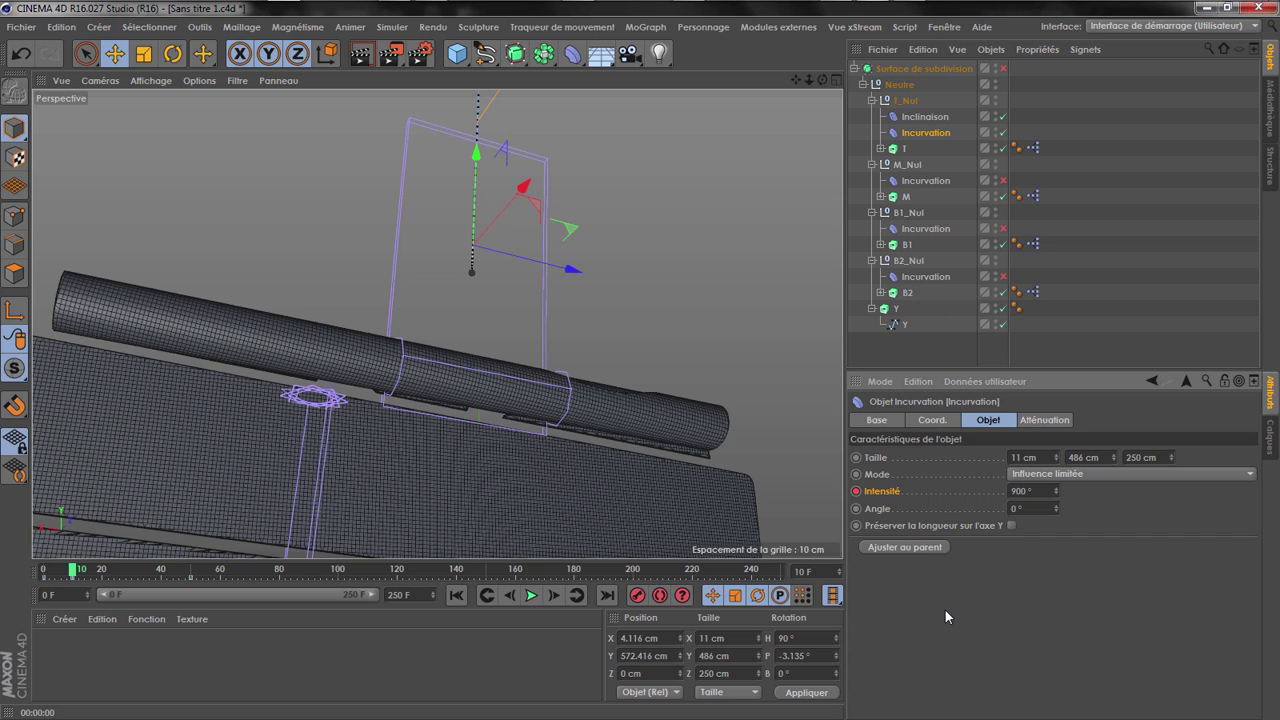
# Set the T bend's intensity to 9000° at frame 0 and record a keyframe for it
pyautogui.click(462, 597)
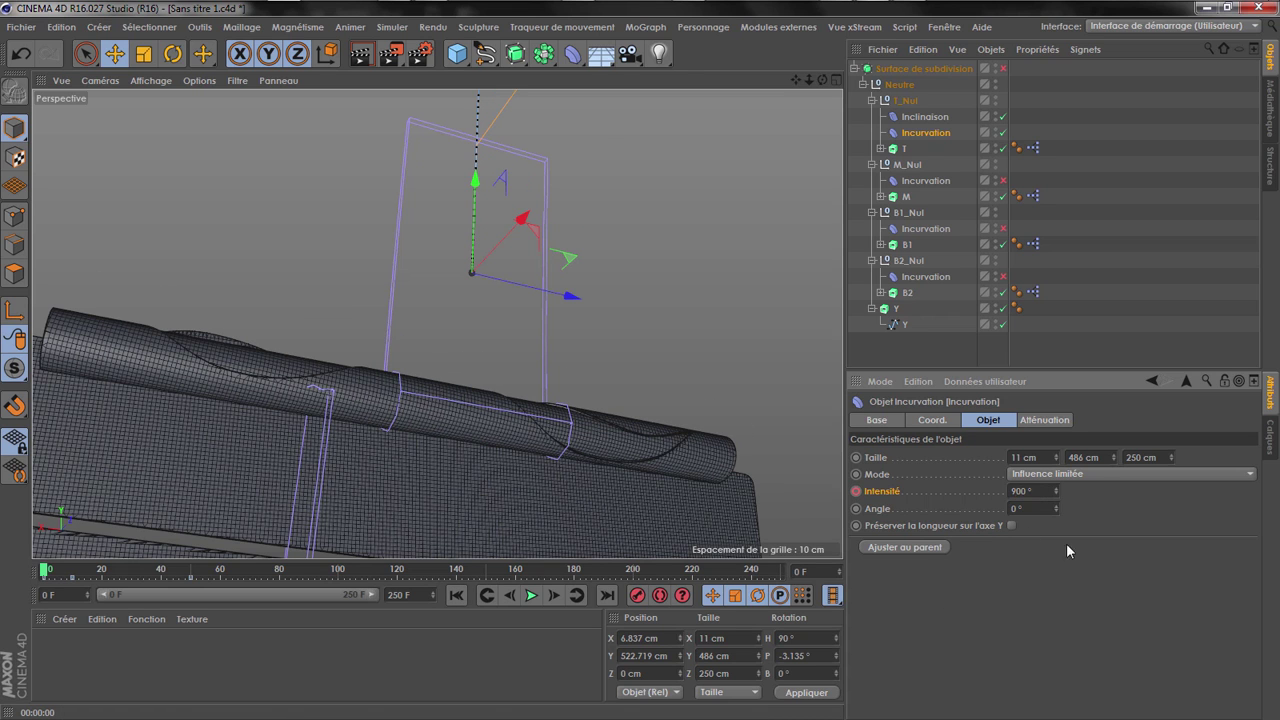
pyautogui.write('0')
pyautogui.press('Return')
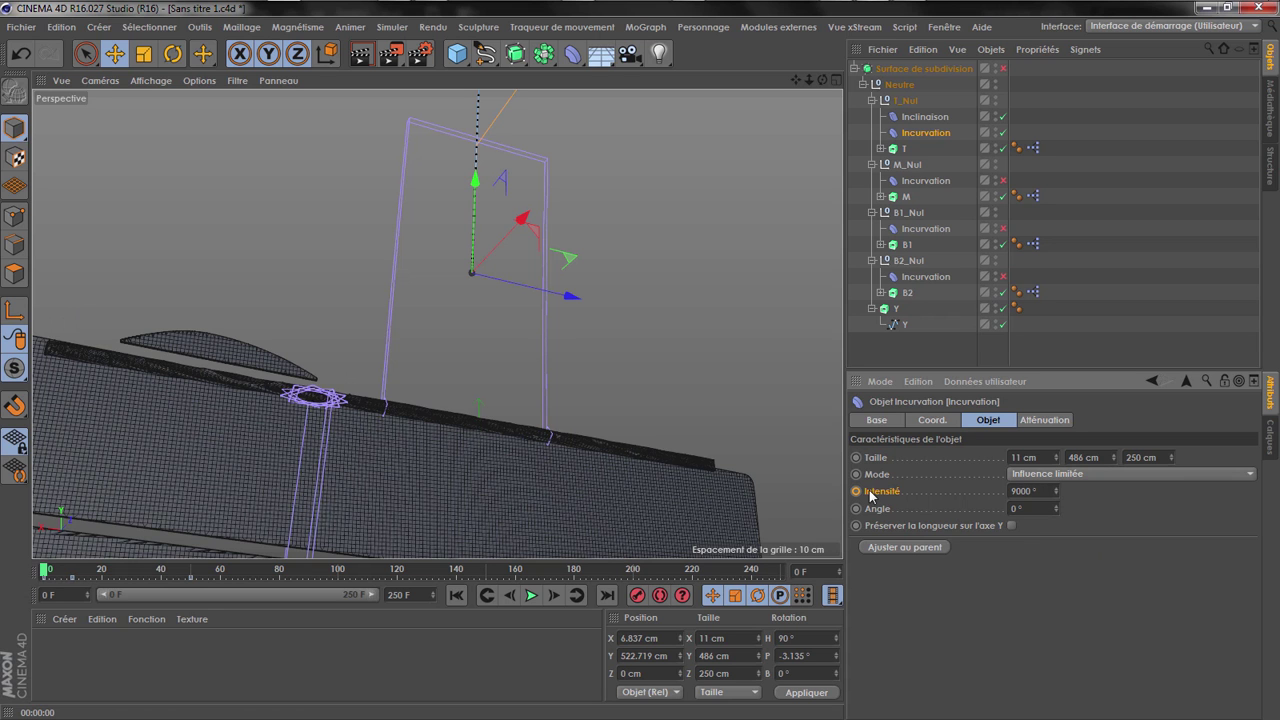
pyautogui.moveTo(822, 80); pyautogui.dragTo(437, 323)
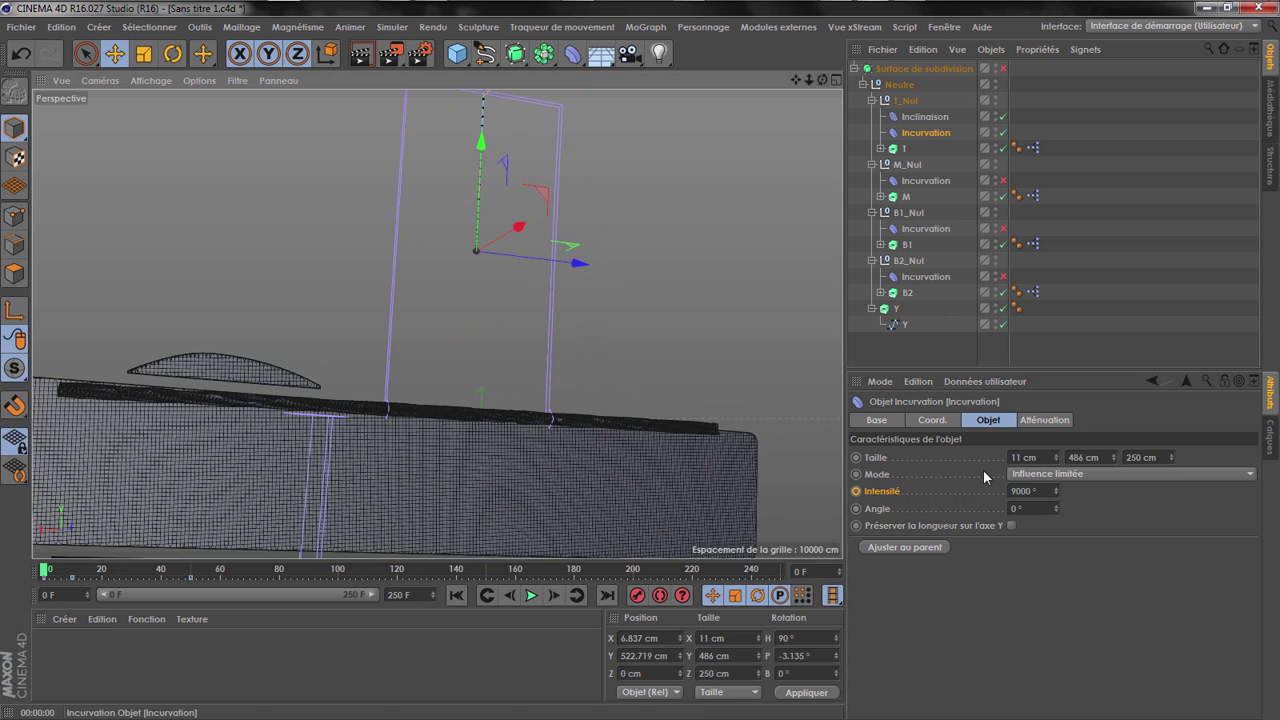
pyautogui.keyDown('ctrl'); pyautogui.click(856, 492); pyautogui.keyUp('ctrl')
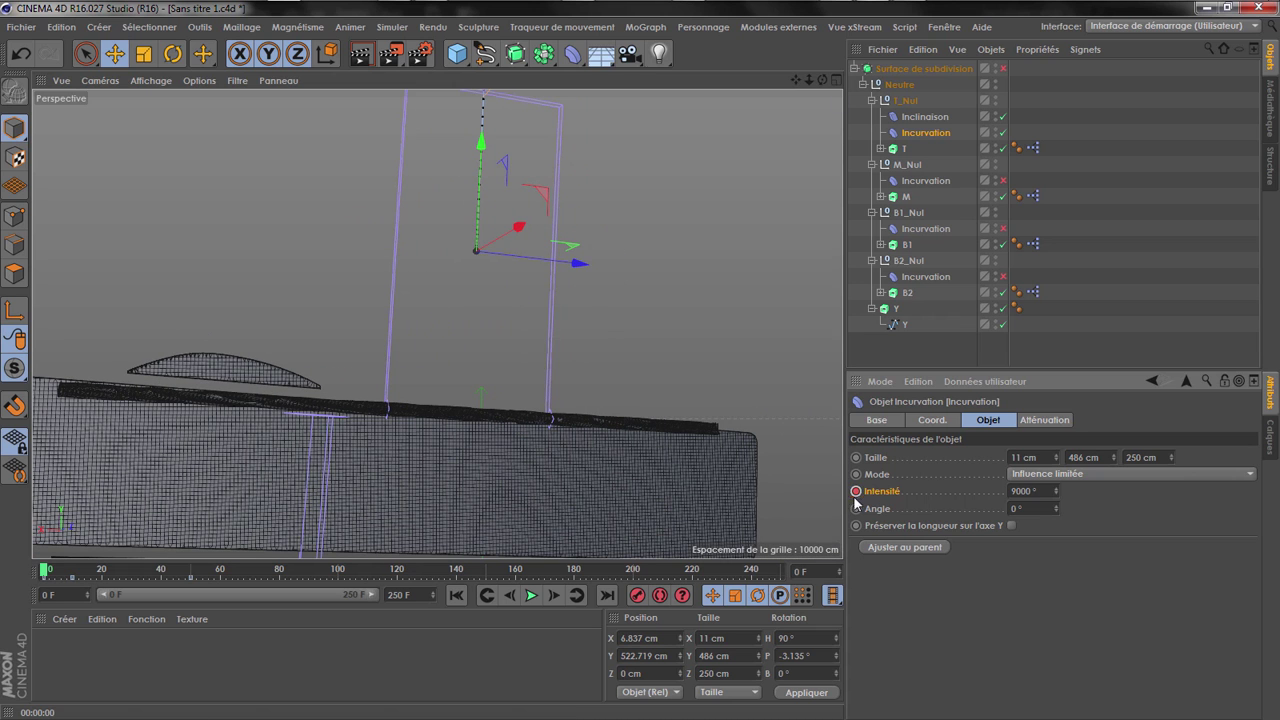
# Move the 900° bend intensity key from frame 10 to frame 20 and start playback
pyautogui.click(532, 595)
pyautogui.click(456, 595)
pyautogui.moveTo(73, 582); pyautogui.dragTo(107, 583)
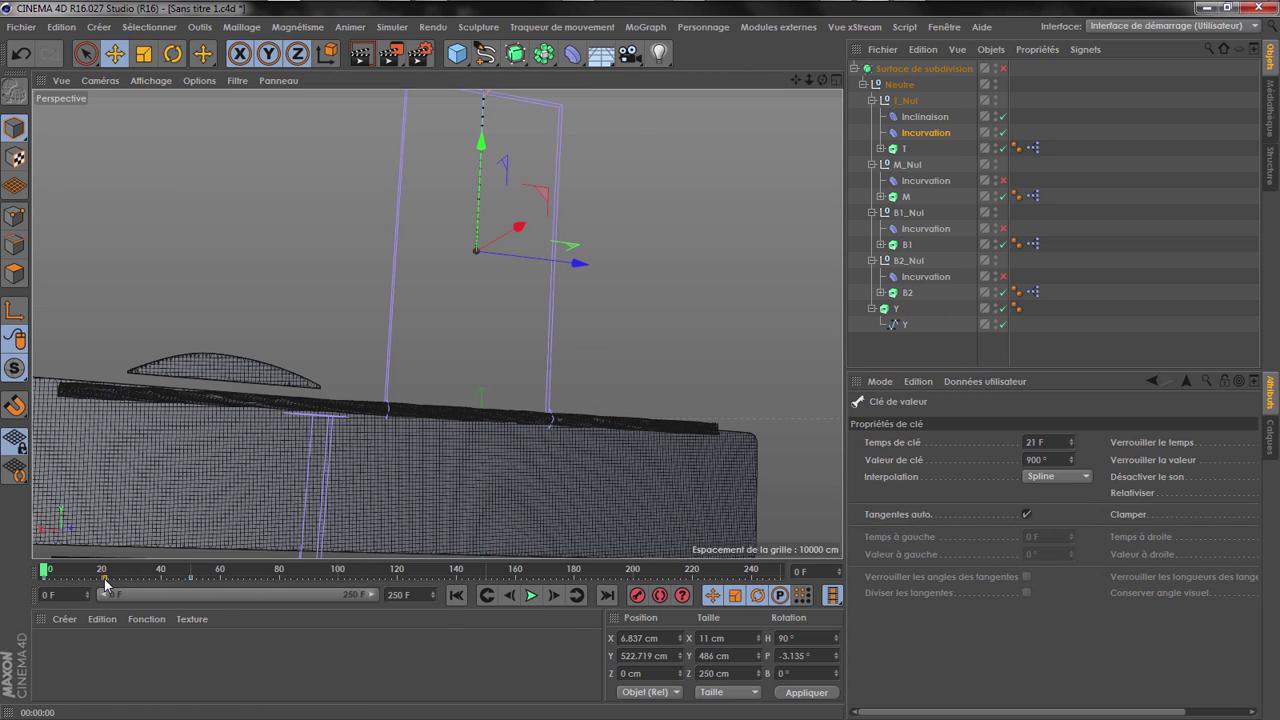
pyautogui.click(532, 595)
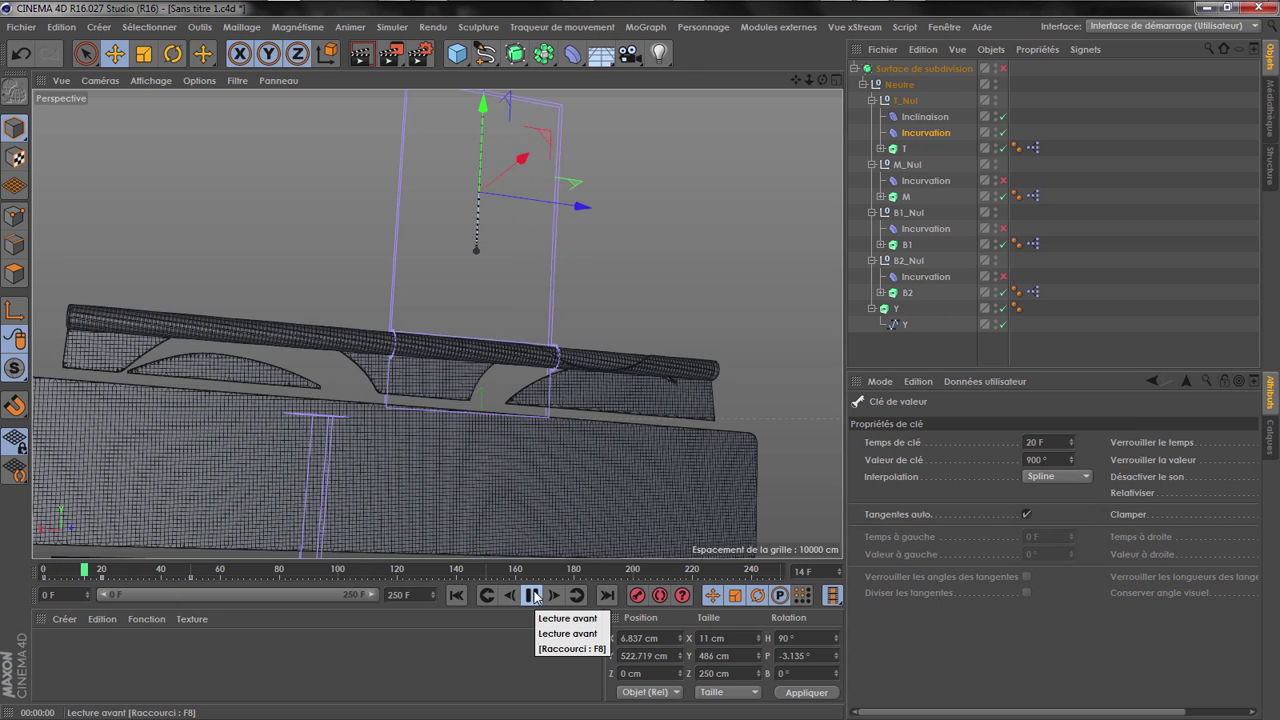
# Return to frame 0 and play the T piece's unrolling from a side view
pyautogui.click(532, 595)
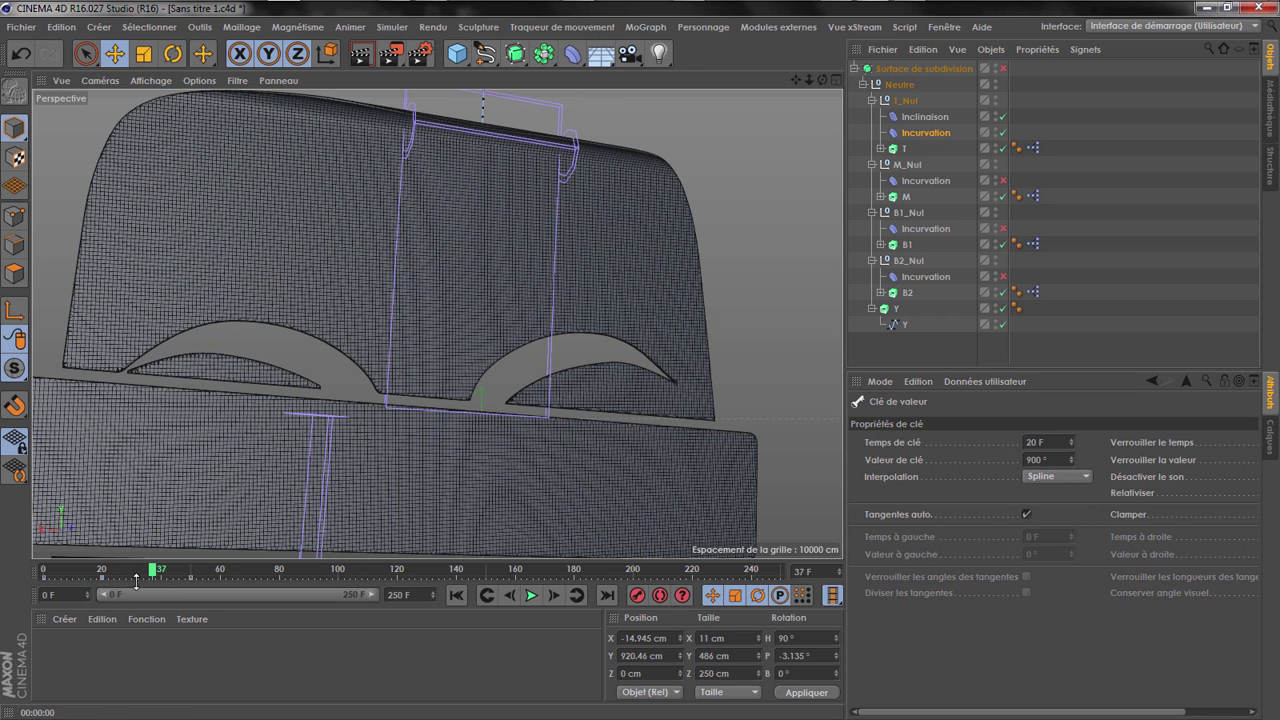
pyautogui.moveTo(150, 569); pyautogui.dragTo(27, 572)
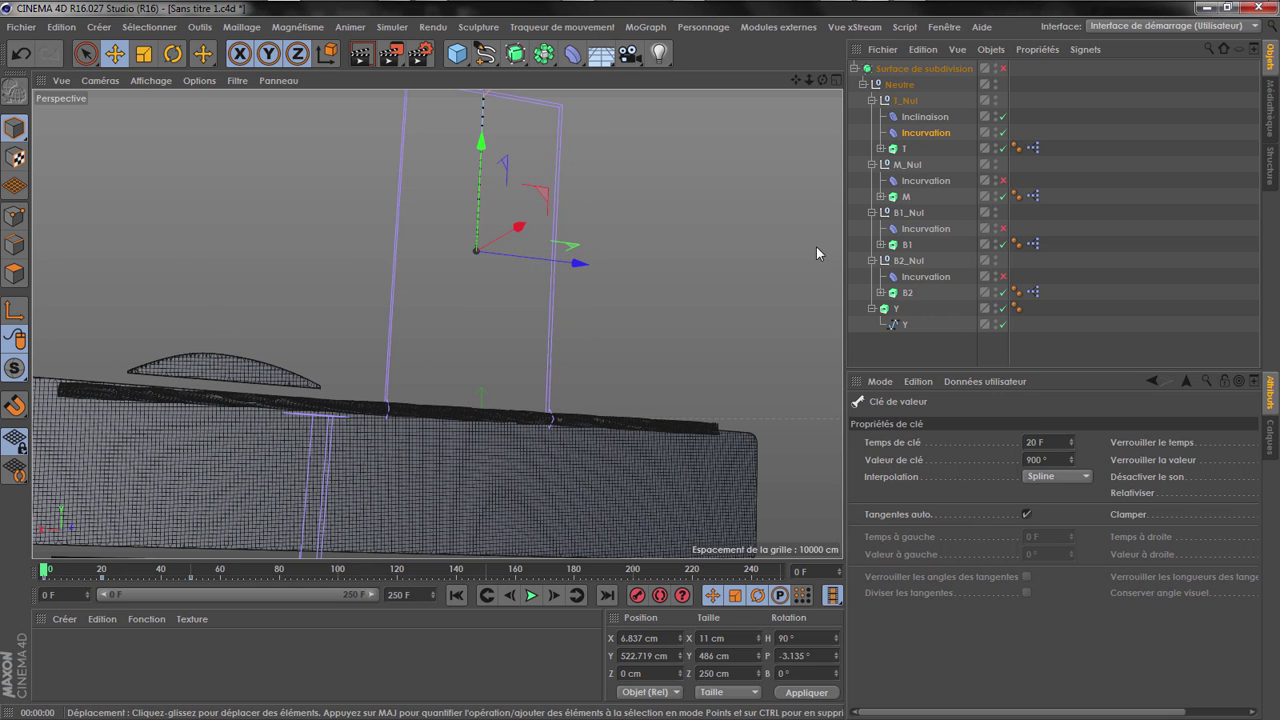
pyautogui.moveTo(822, 80); pyautogui.dragTo(580, 98)
pyautogui.click(533, 595)
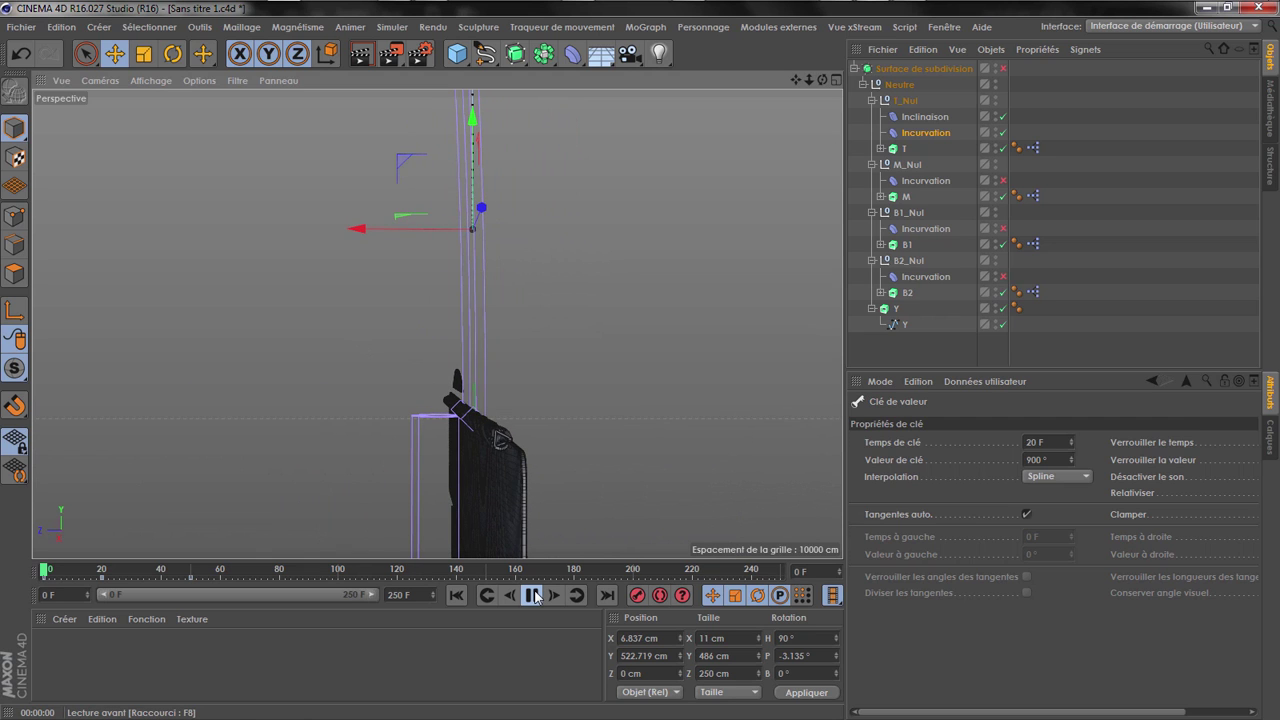
pyautogui.click(533, 595)
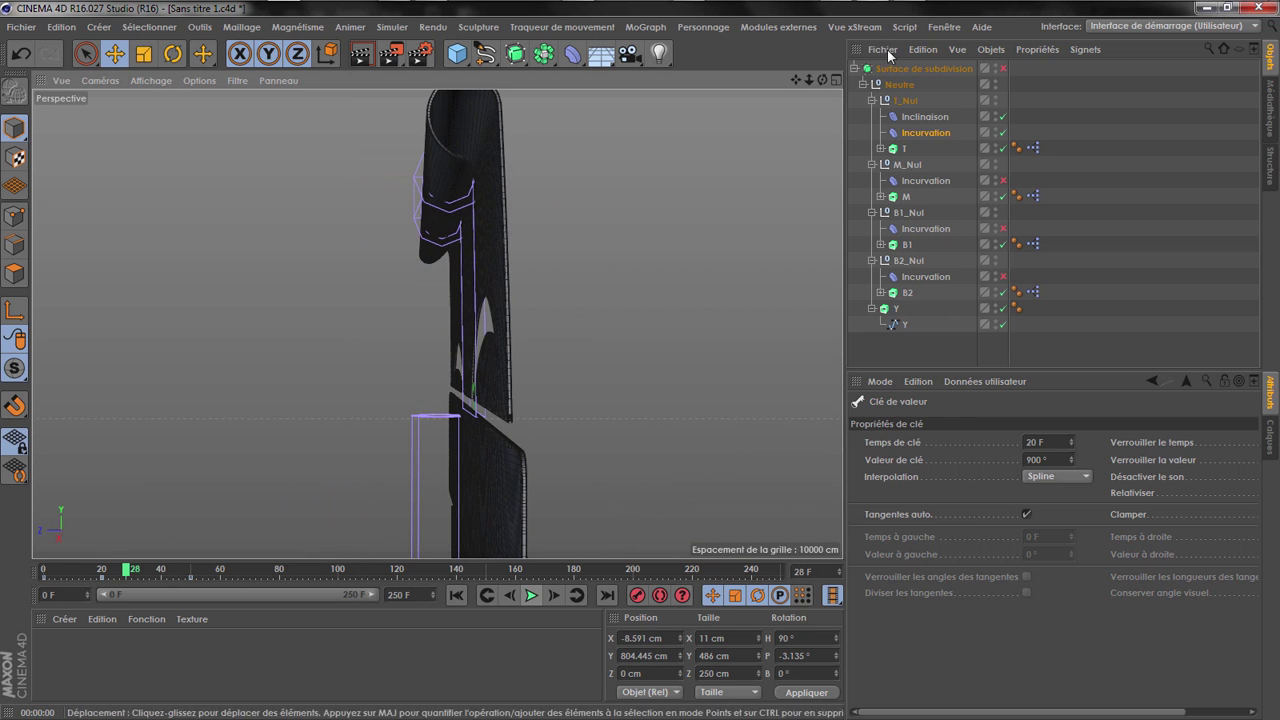
# Display the function curve of the T bend's intensity and frame it between frames 0 and 20
pyautogui.click(925, 133)
pyautogui.rightClick(899, 491)
pyautogui.moveTo(940, 452)
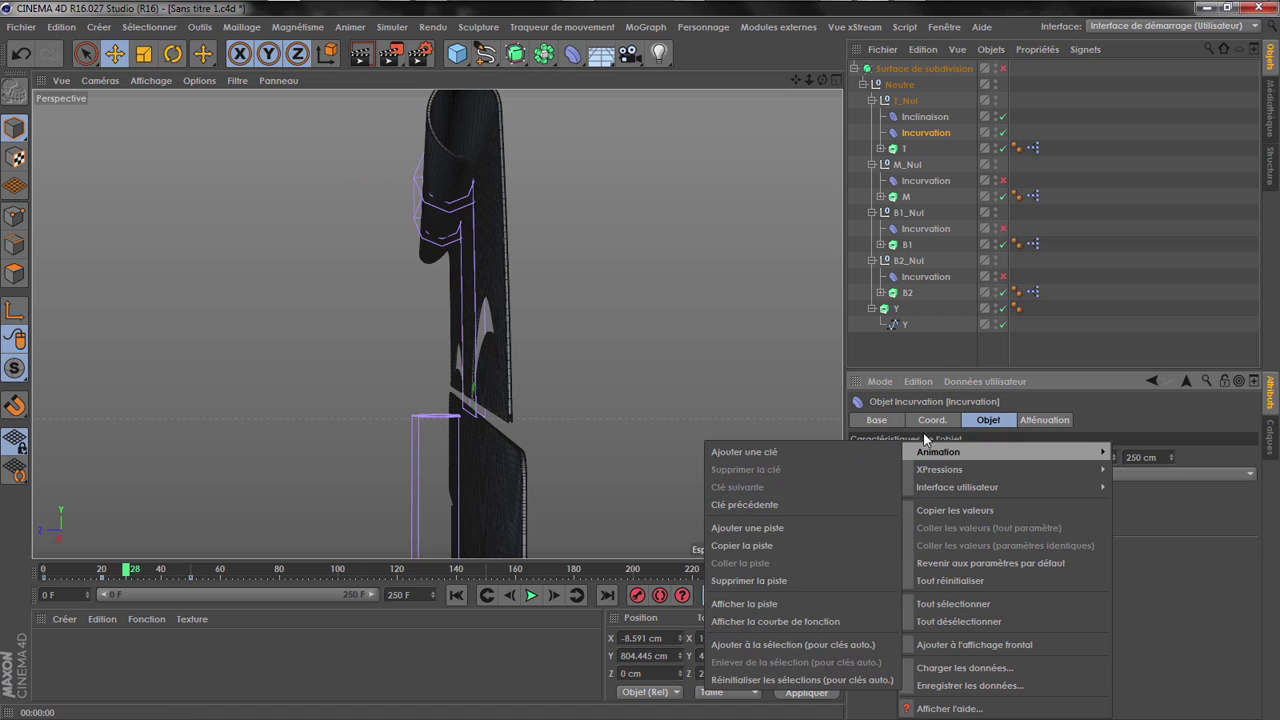
pyautogui.click(793, 622)
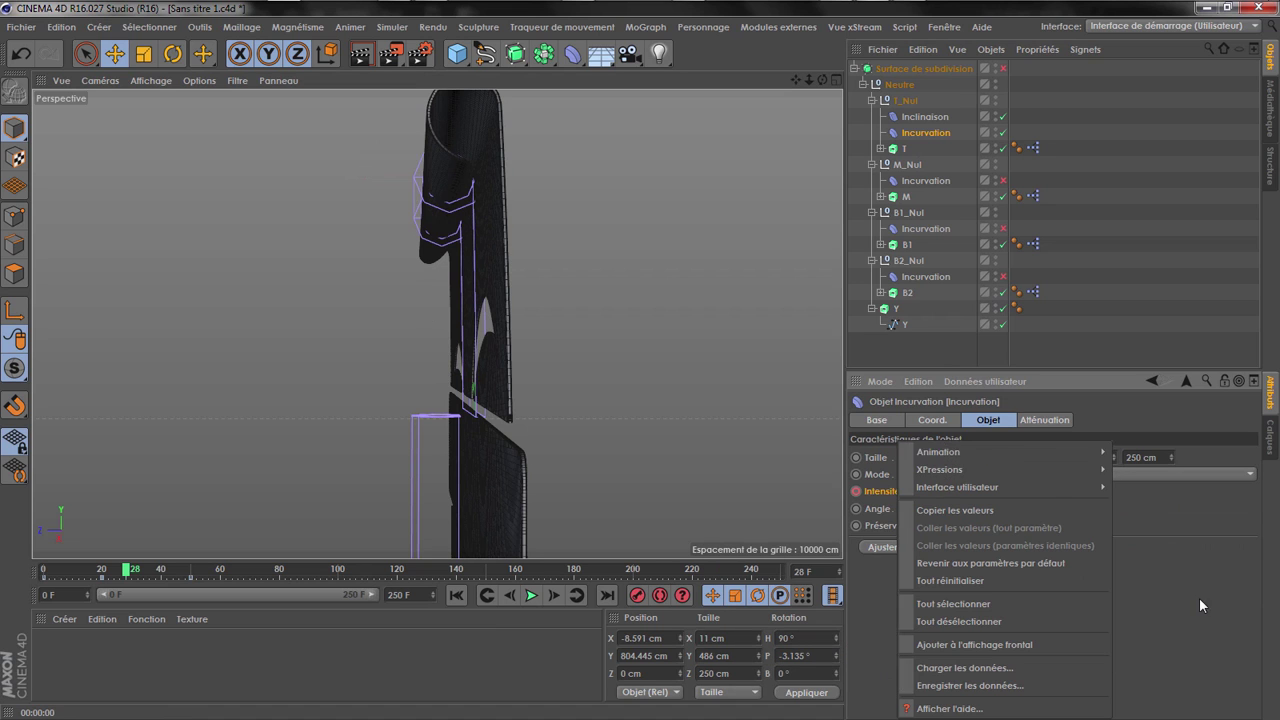
pyautogui.rightClick(880, 491)
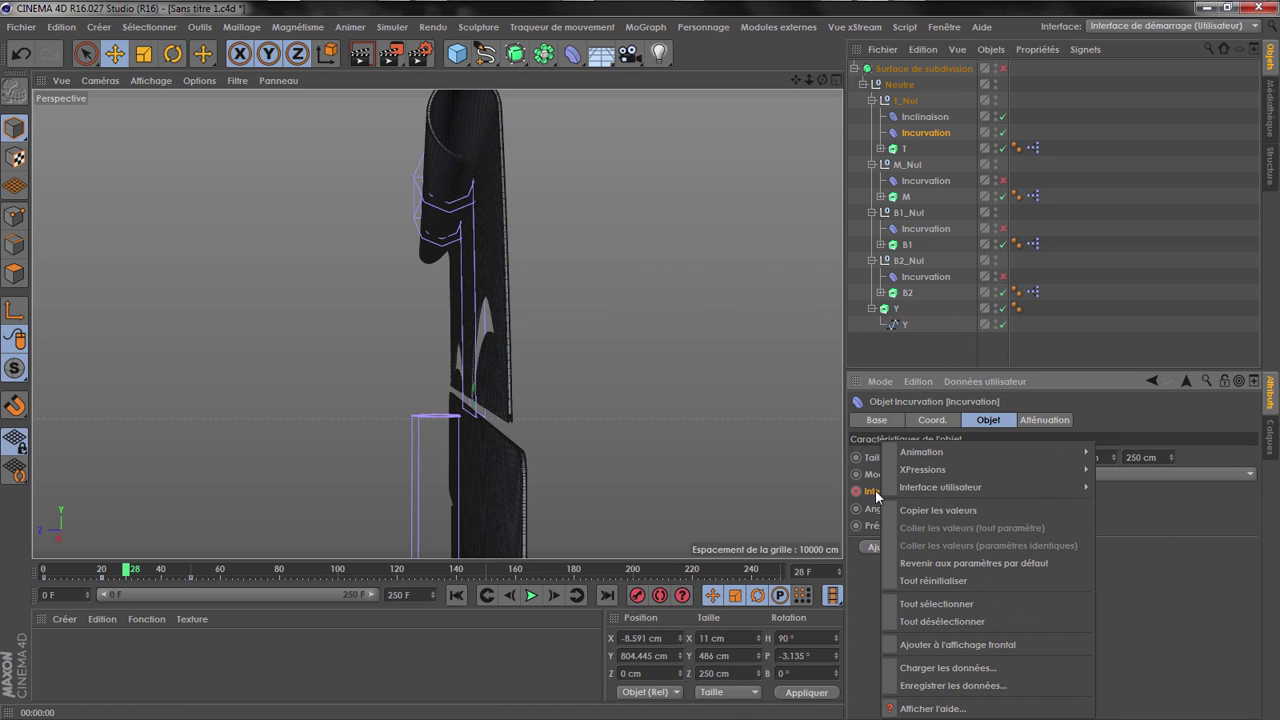
pyautogui.moveTo(937, 455)
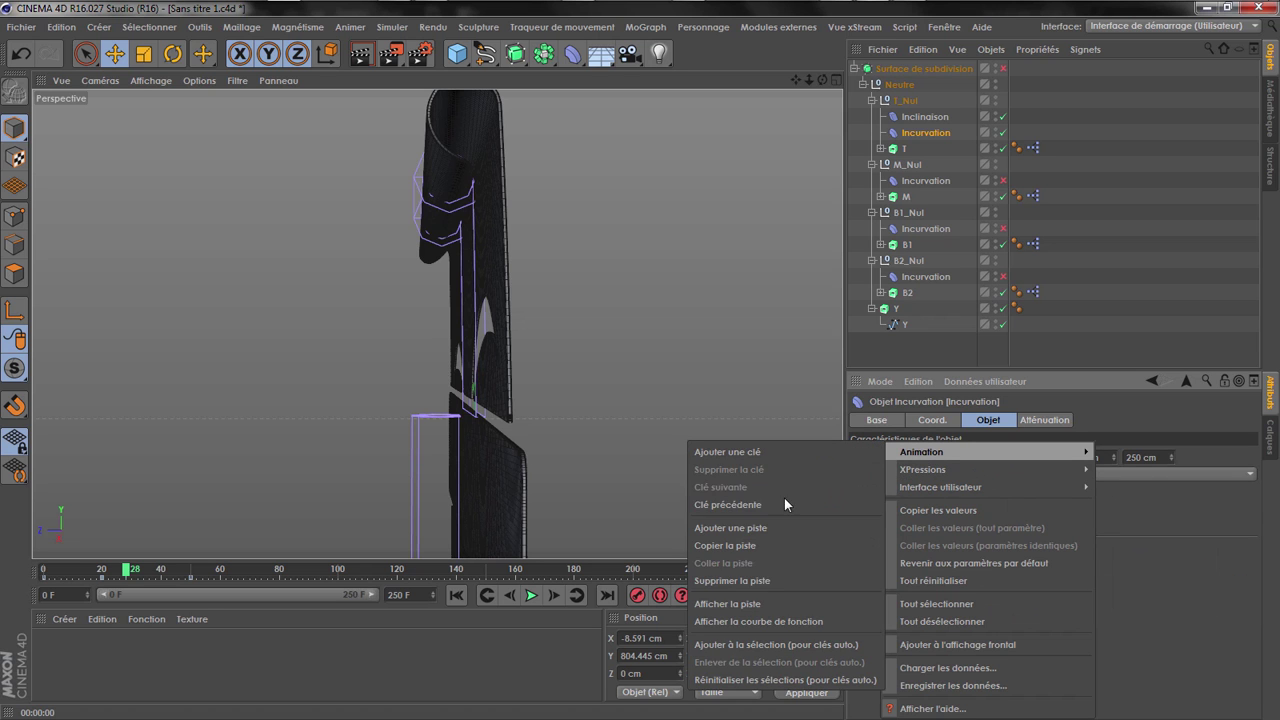
pyautogui.click(753, 622)
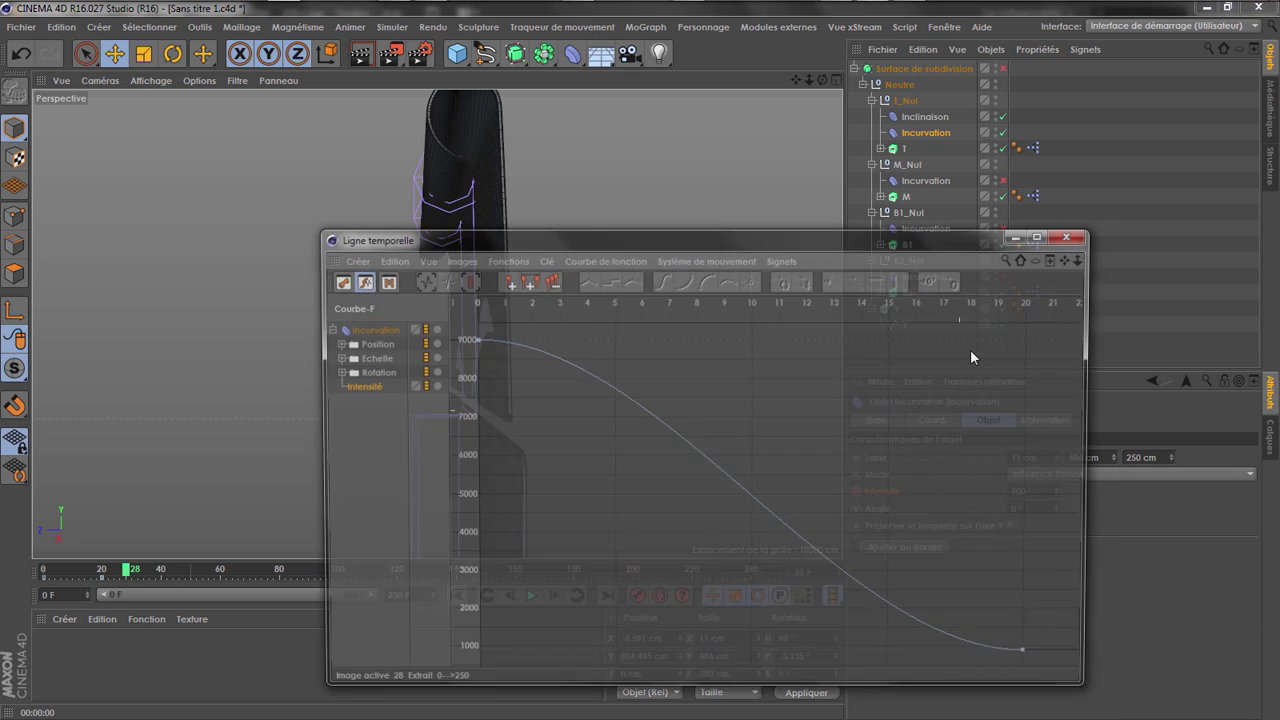
pyautogui.moveTo(1085, 259); pyautogui.dragTo(1044, 245)
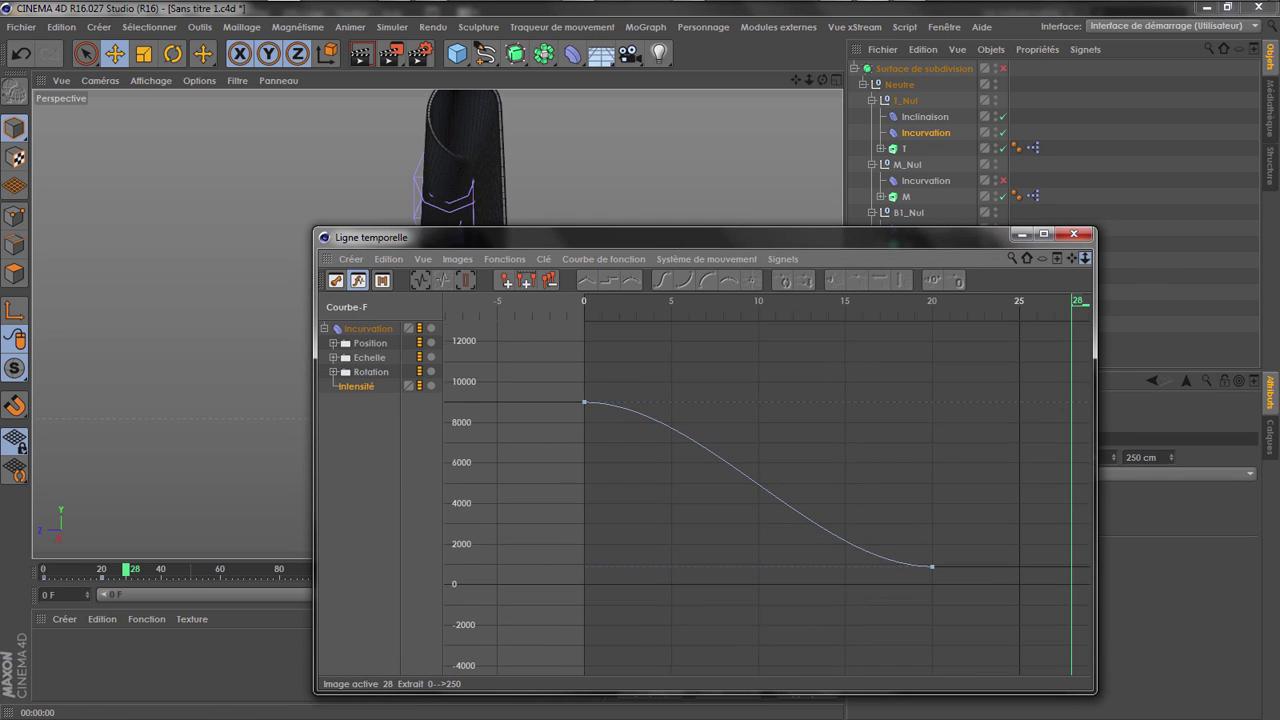
# Steepen the intensity curve's start by pulling the frame 0 key's tangent down to about frame 3 and 4000°, then minimize the timeline window
pyautogui.click(678, 414)
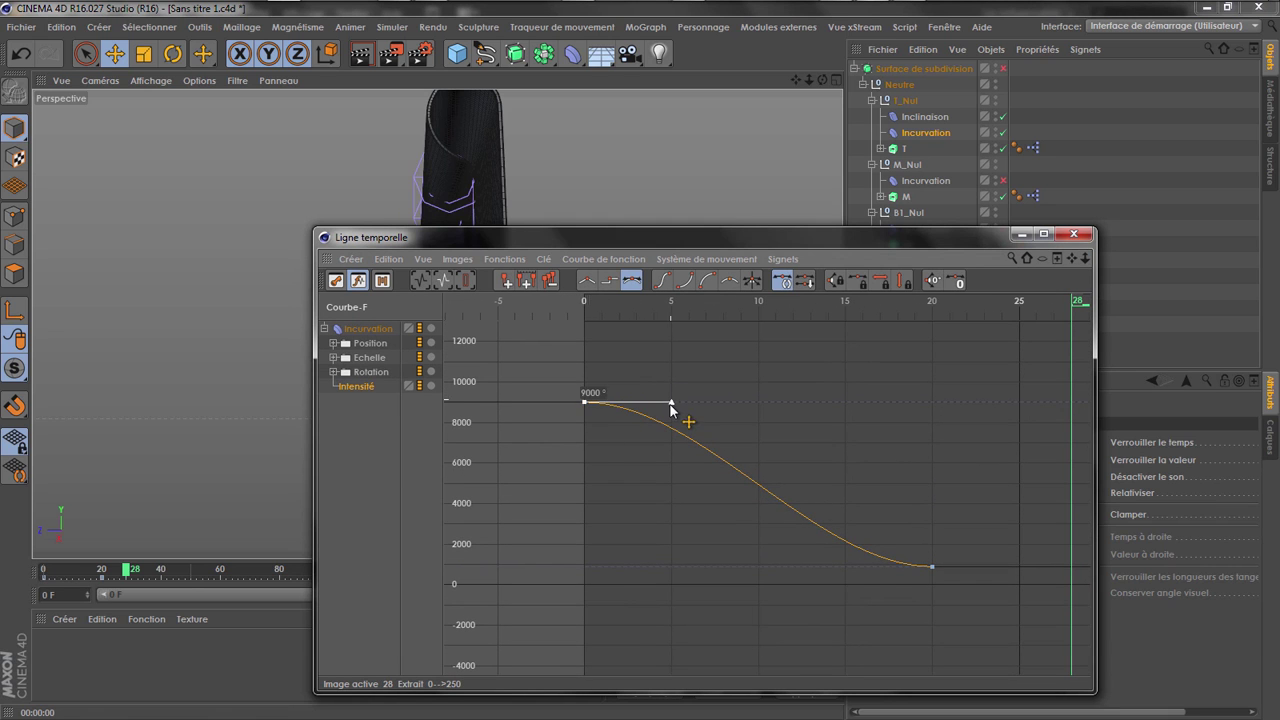
pyautogui.moveTo(670, 404); pyautogui.dragTo(637, 503)
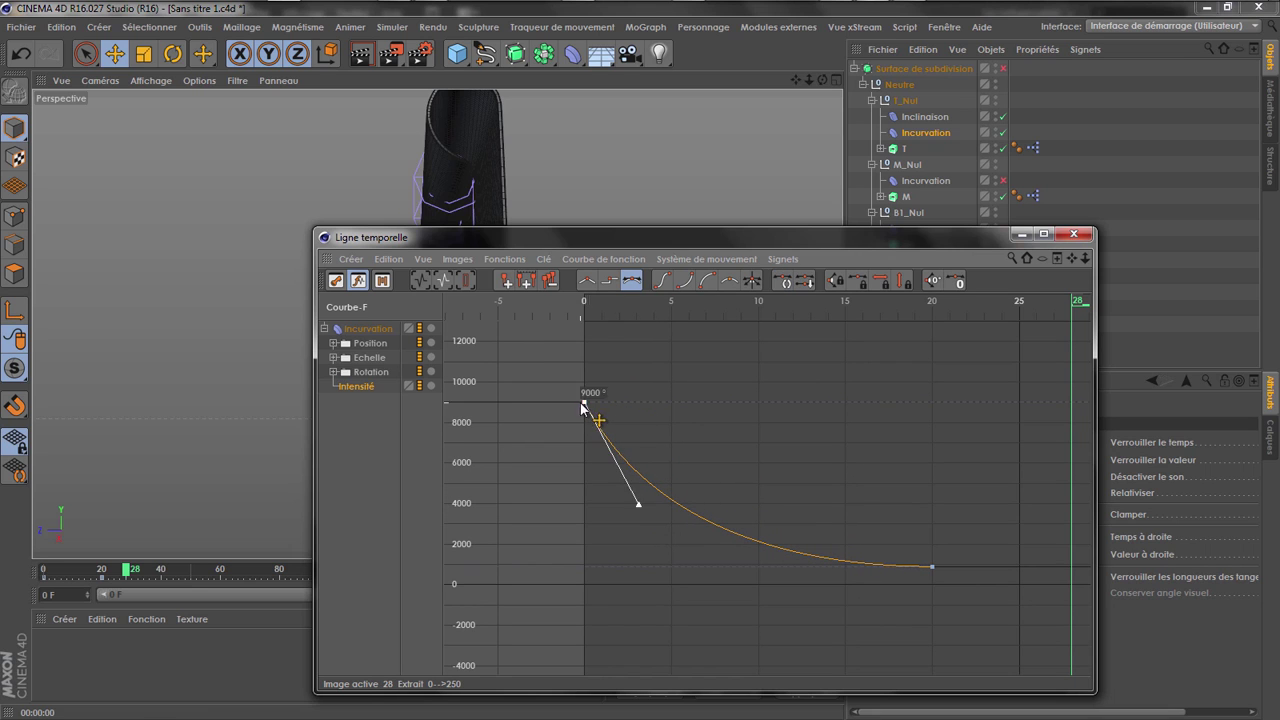
pyautogui.click(1021, 234)
# Play the animation from frame 0 with the edited curve and examine the T piece unrolling from different angles
pyautogui.click(456, 595)
pyautogui.click(531, 596)
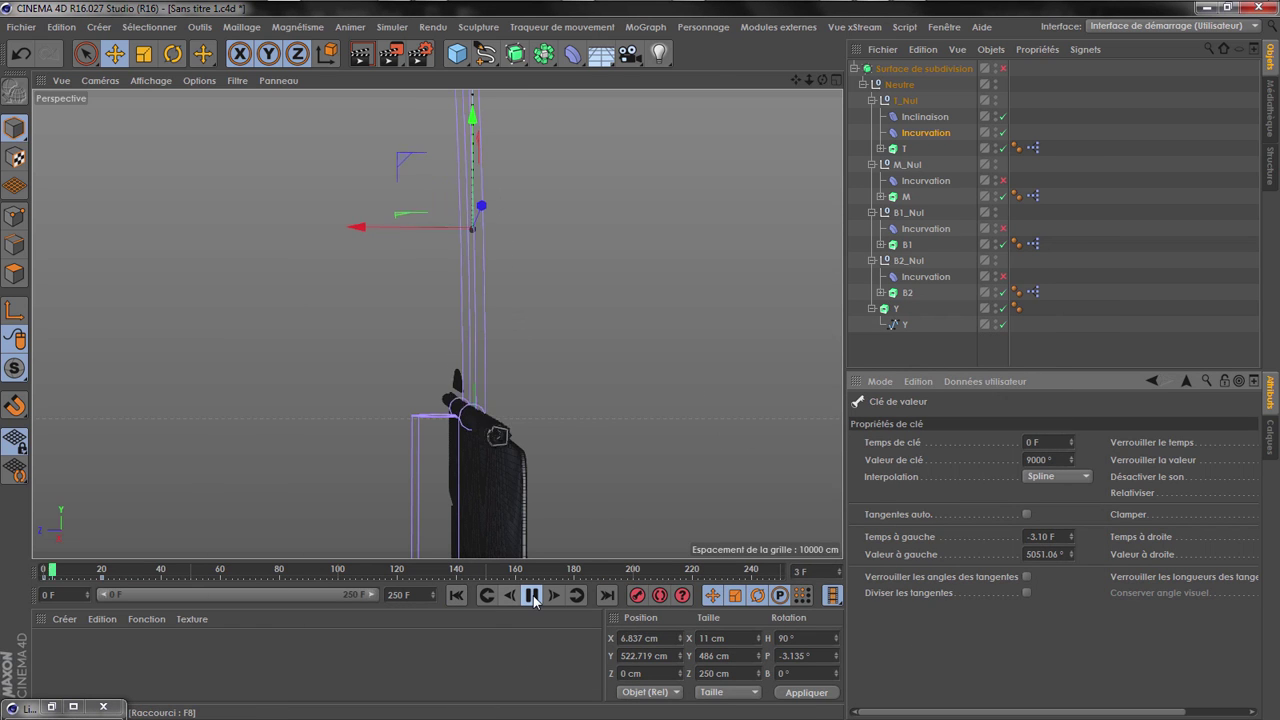
pyautogui.click(455, 596)
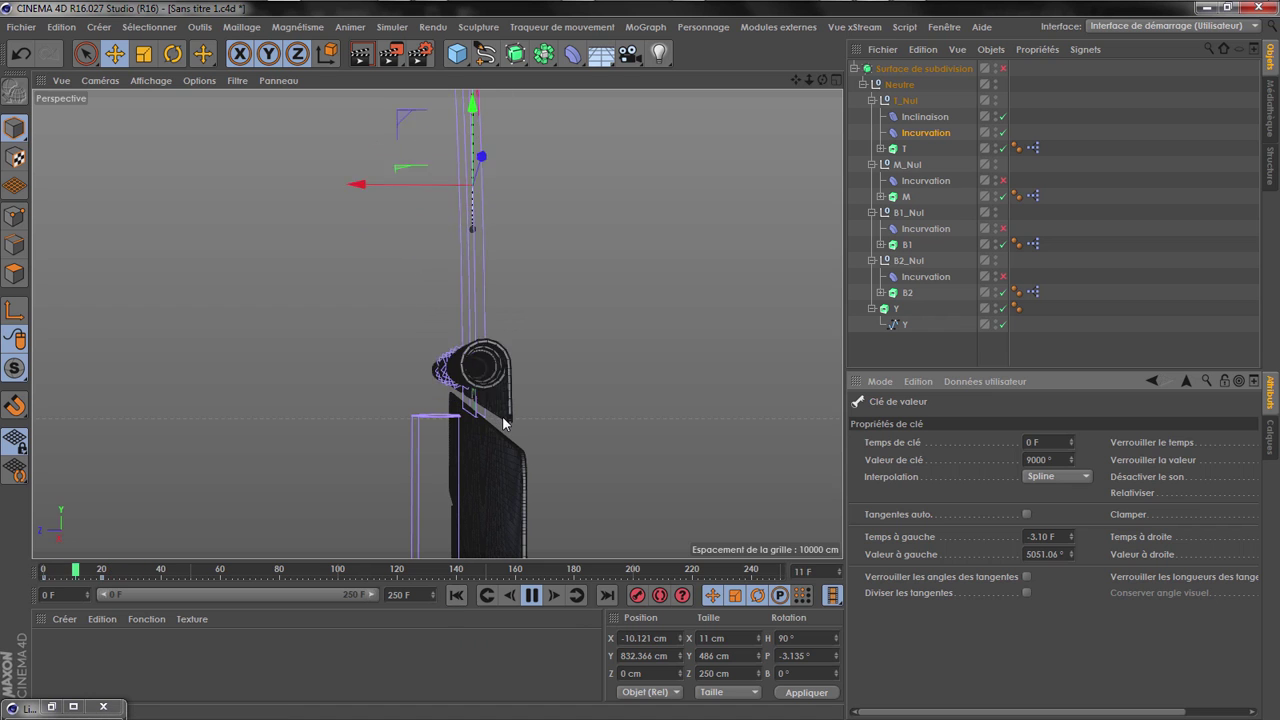
pyautogui.click(456, 595)
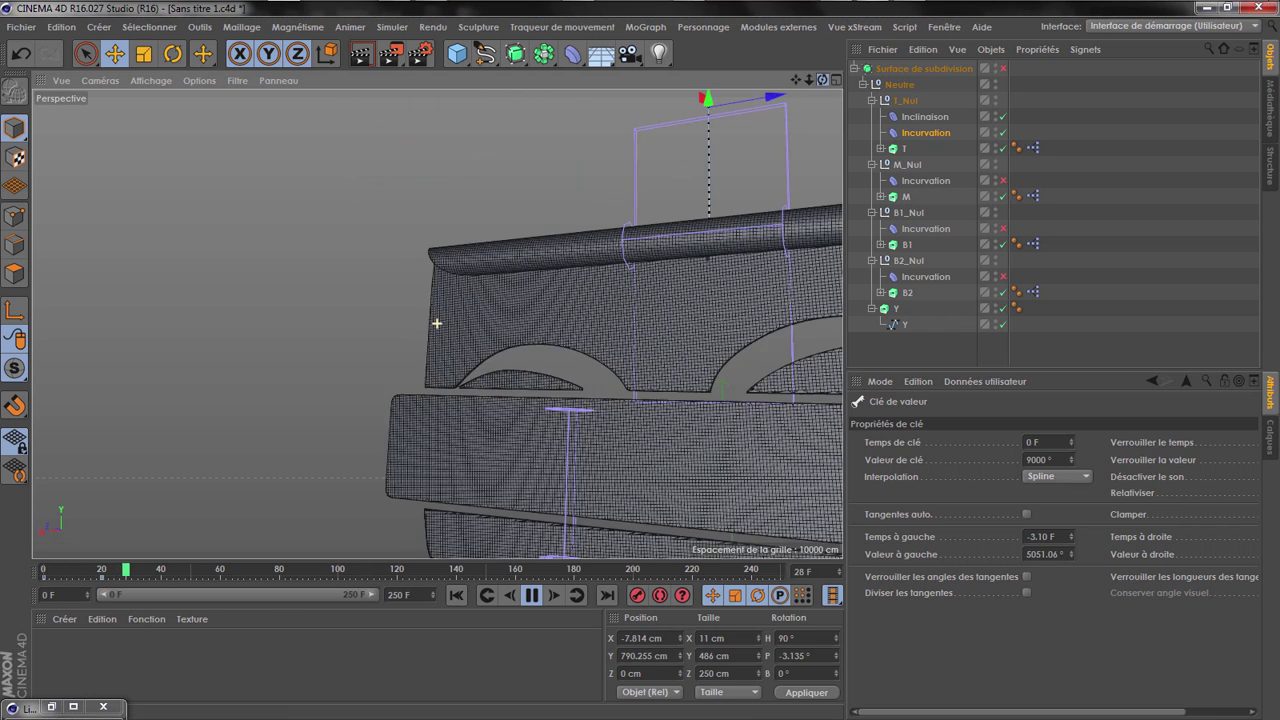
pyautogui.click(529, 595)
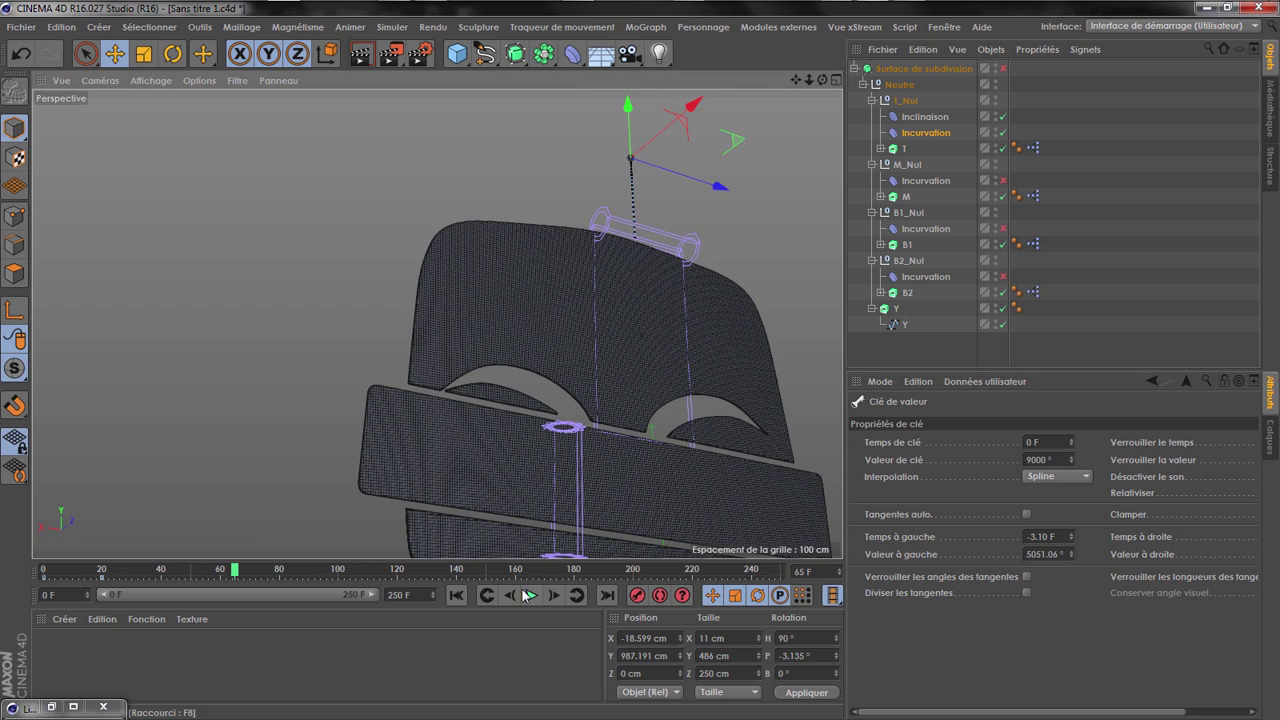
# Inspect the rolled end of the T piece close up, stepping through the first ten frames
pyautogui.click(456, 595)
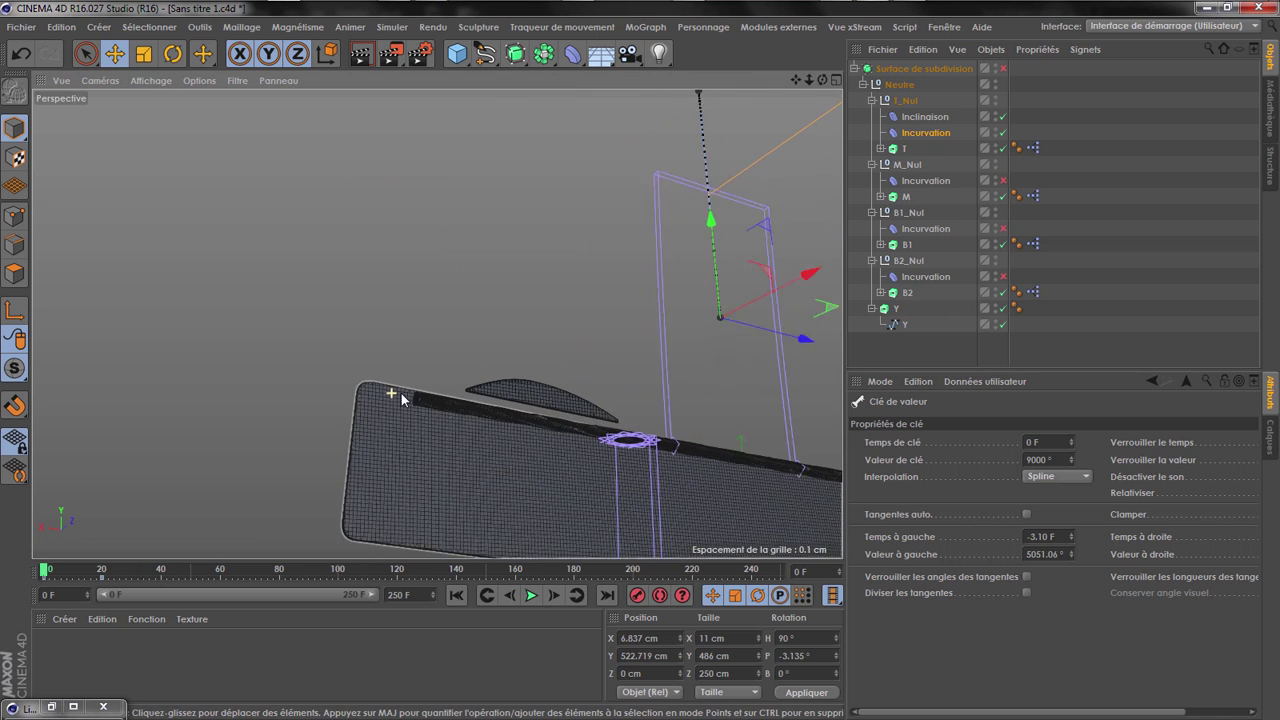
pyautogui.scroll(3, 401, 393)
pyautogui.click(553, 596)
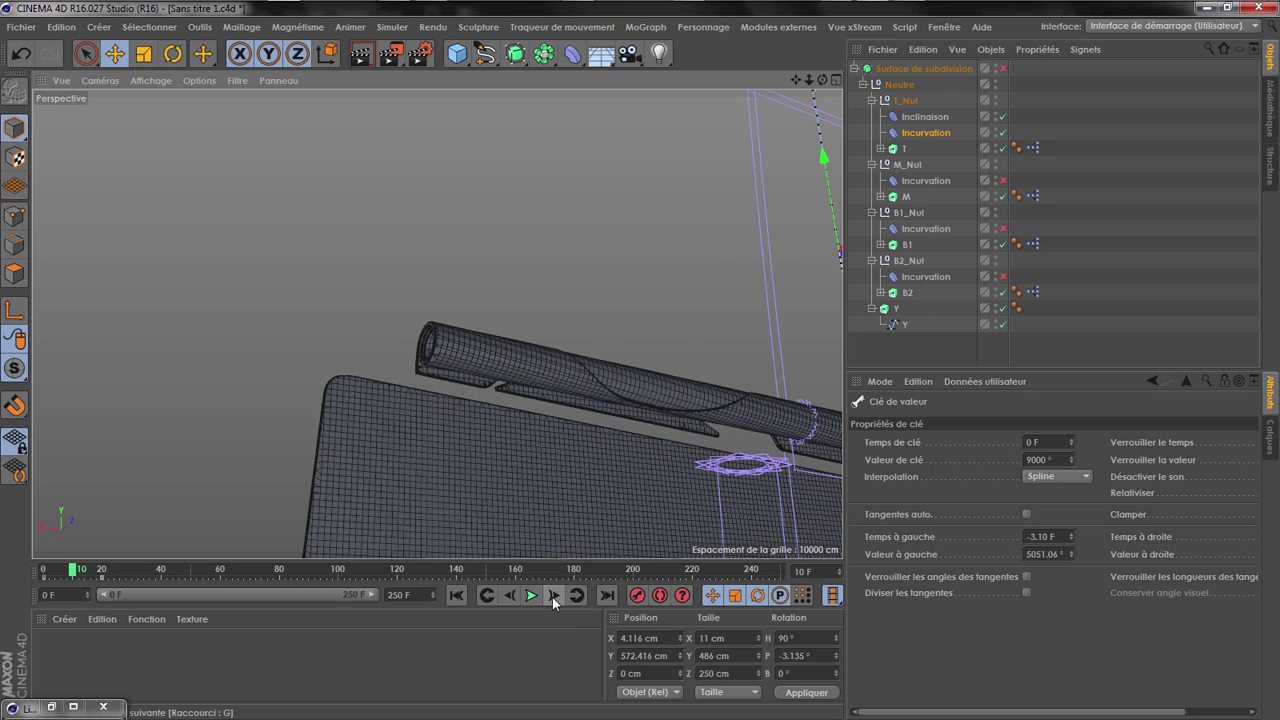
pyautogui.click(509, 596)
pyautogui.click(509, 596)
pyautogui.click(509, 596)
pyautogui.click(509, 596)
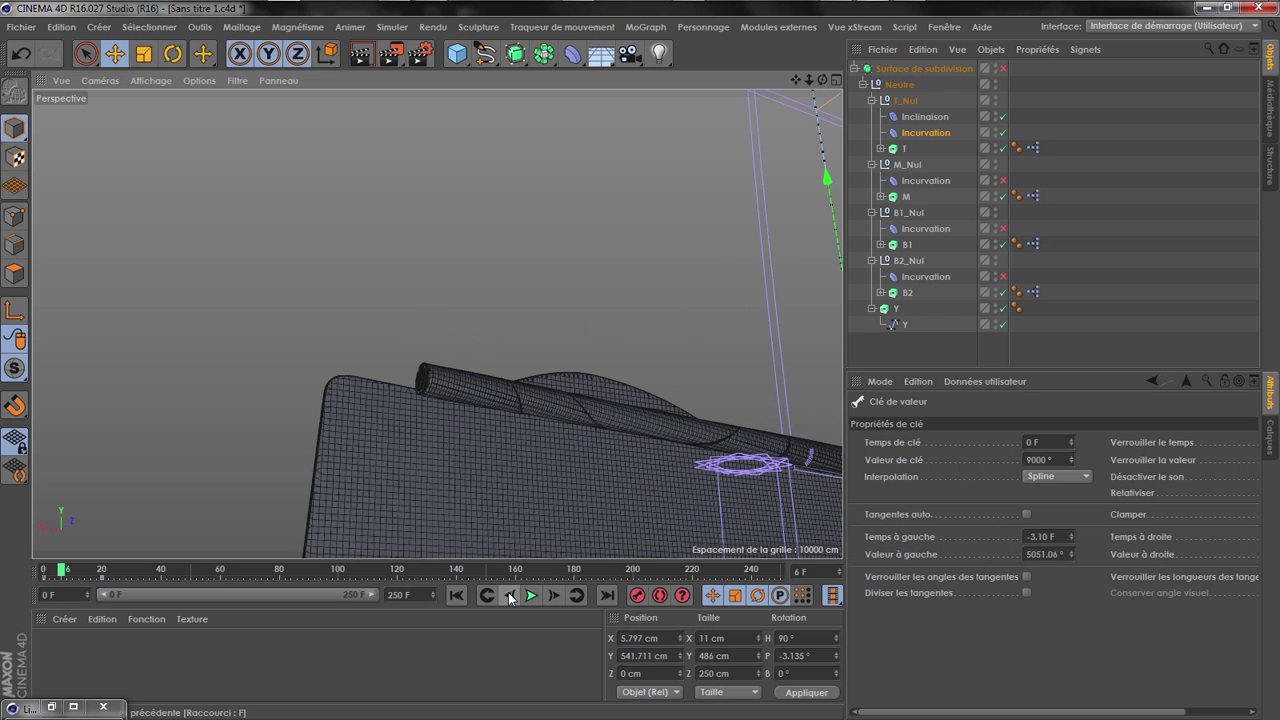
# Keyframe the position, scale and rotation coordinates of T_Nul at frame 5, checking the rolled T from the side
pyautogui.click(509, 596)
pyautogui.moveTo(822, 80); pyautogui.dragTo(708, 86)
pyautogui.click(903, 101)
pyautogui.click(872, 101)
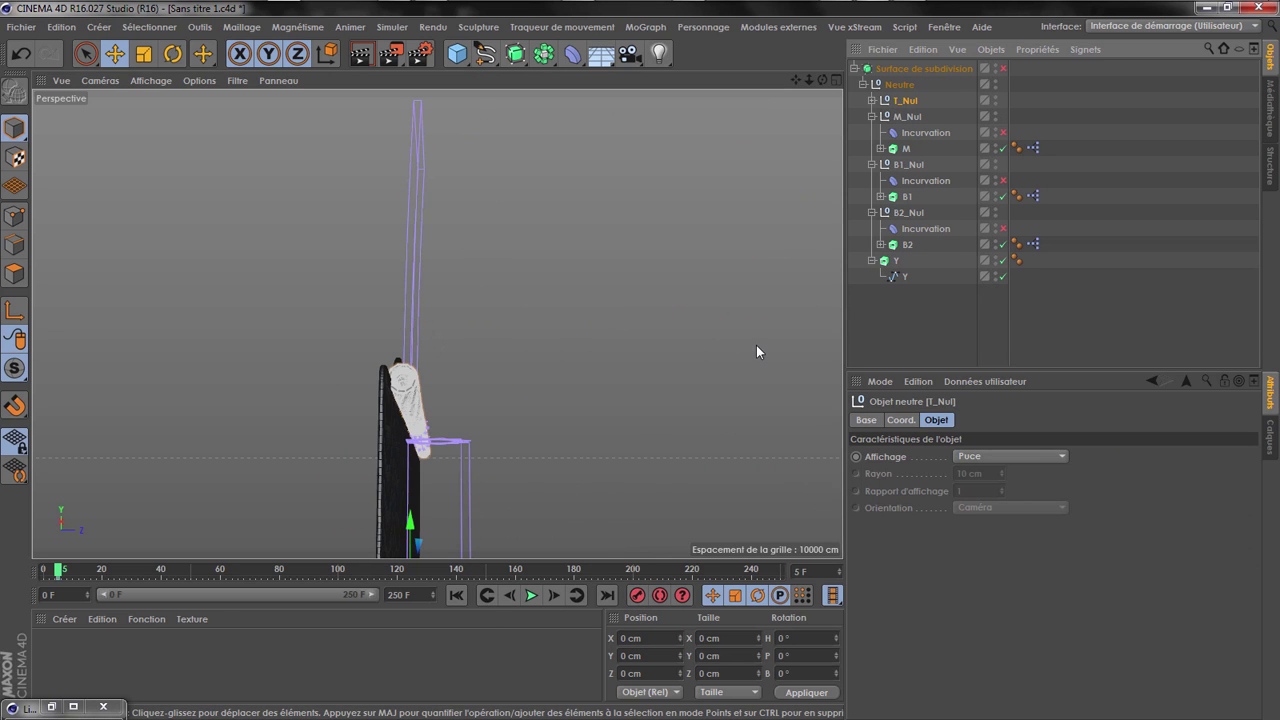
pyautogui.click(899, 423)
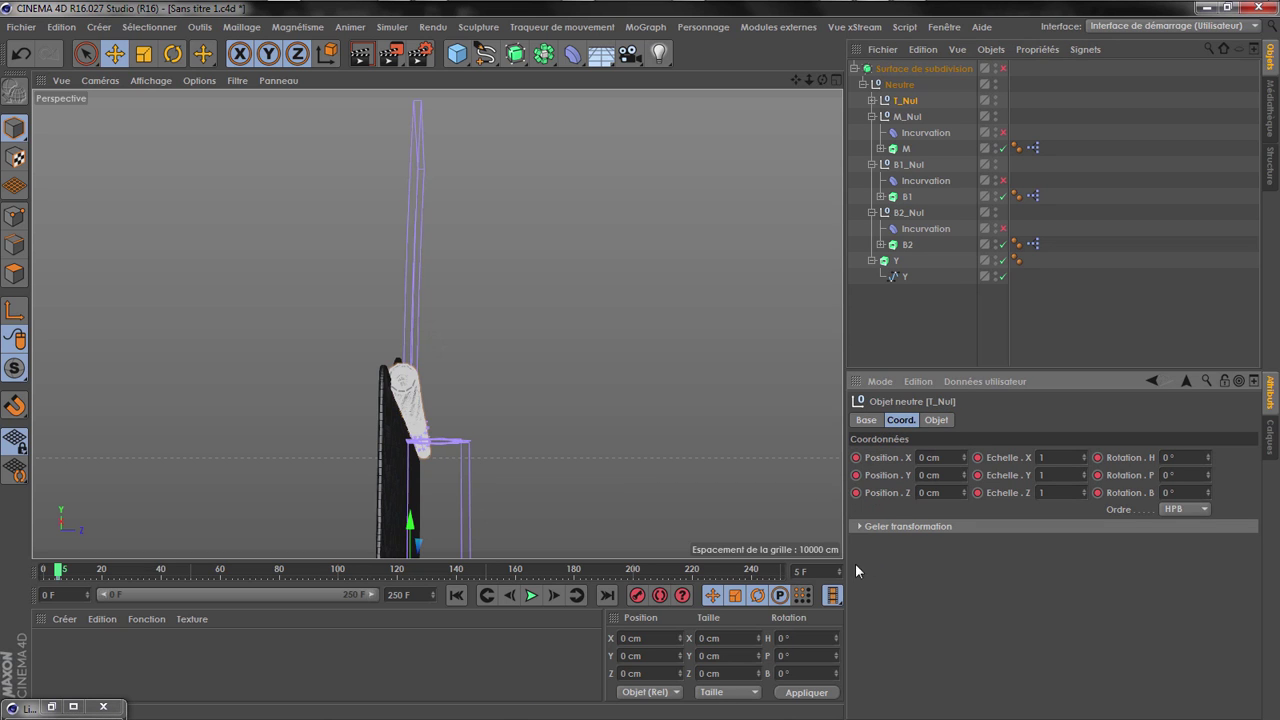
# Offset T_Nul to a Z position of -17 cm at frame 0 and play the animation to frame 30
pyautogui.click(455, 597)
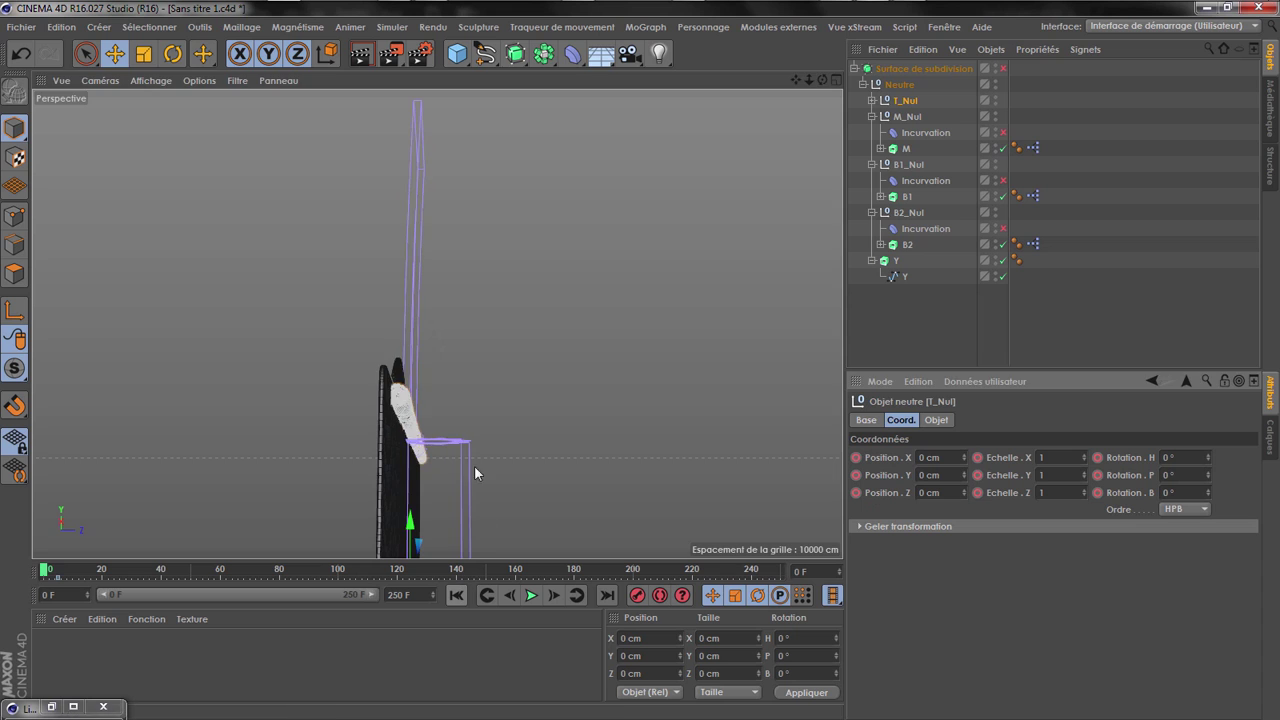
pyautogui.scroll(-2, 474, 475)
pyautogui.scroll(-2, 490, 532)
pyautogui.moveTo(533, 513); pyautogui.dragTo(524, 507)
pyautogui.scroll(4, 427, 281)
pyautogui.scroll(3, 342, 372)
pyautogui.keyDown('alt'); pyautogui.moveTo(338, 377); pyautogui.dragTo(490, 240); pyautogui.keyUp('alt')
pyautogui.doubleClick(932, 493)
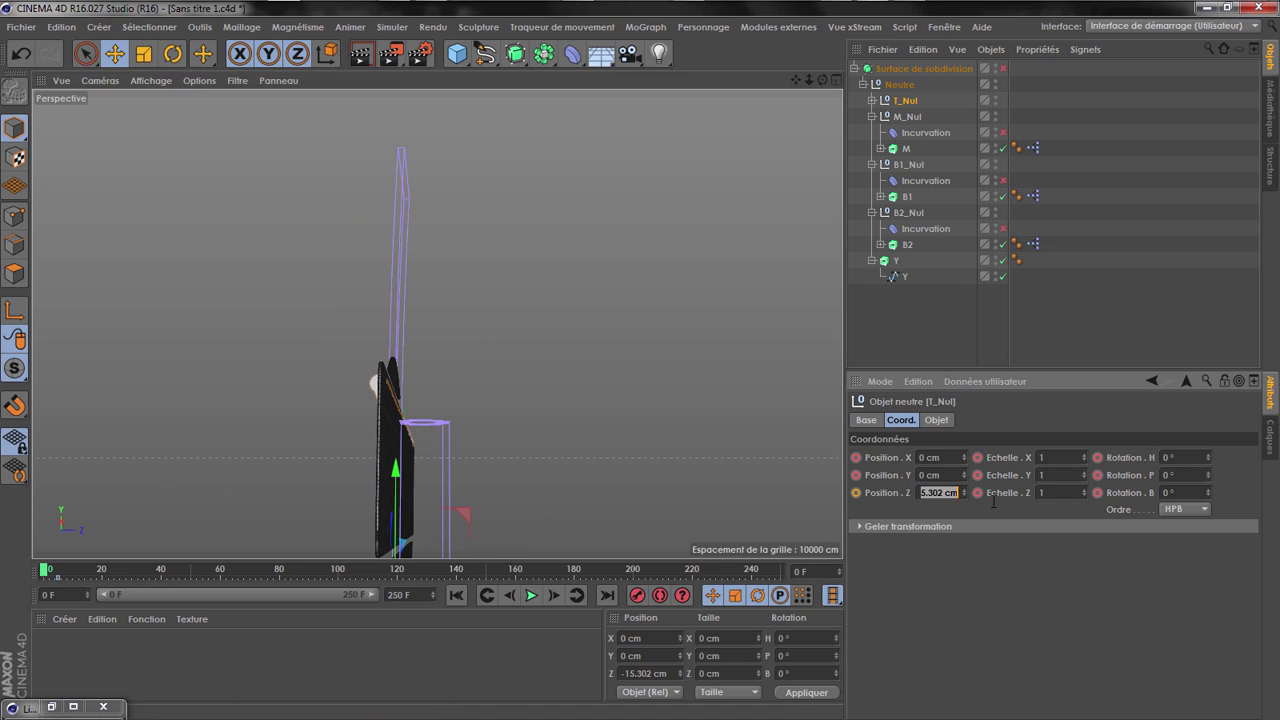
pyautogui.write('-17')
pyautogui.press('Return')
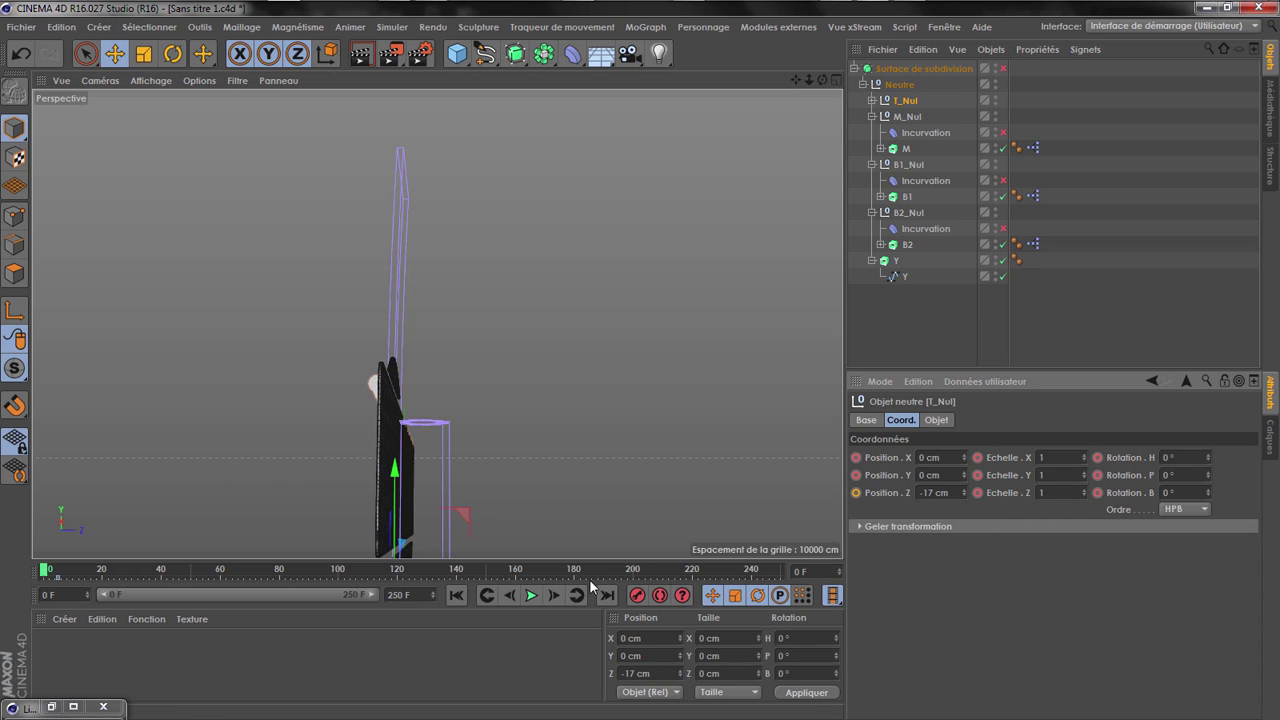
pyautogui.click(536, 596)
pyautogui.click(536, 596)
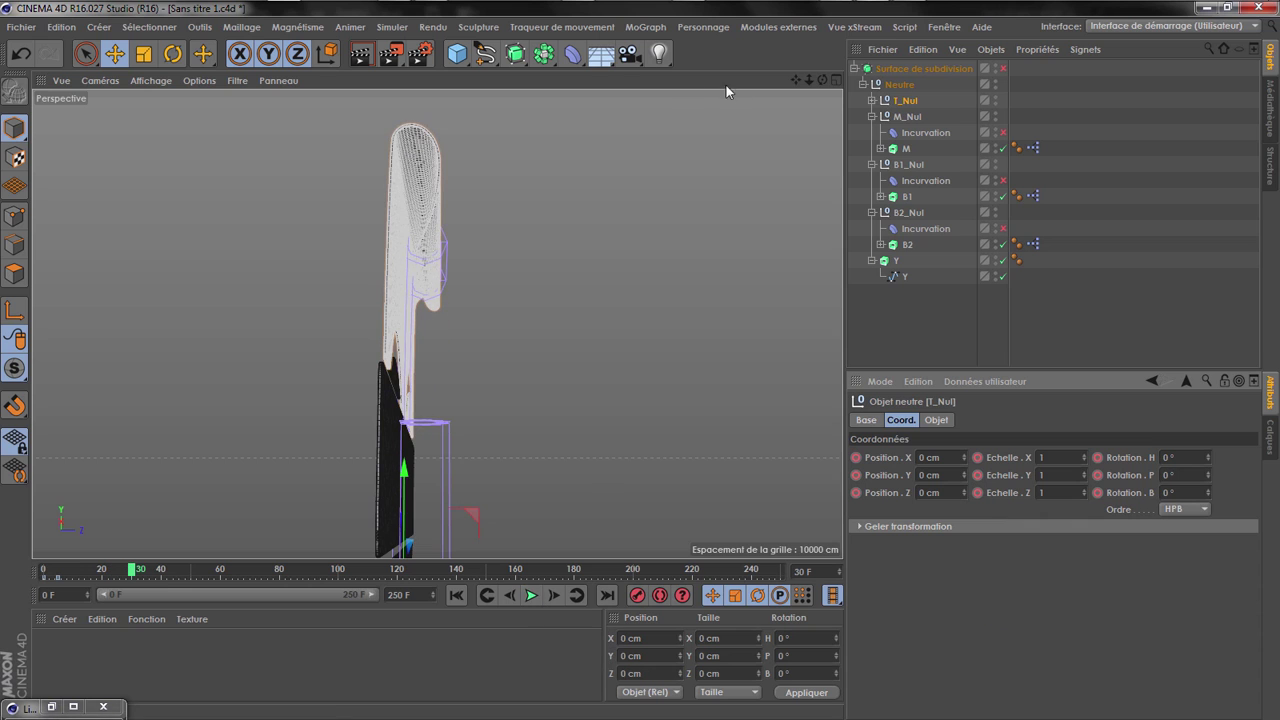
# Display the perspective view with Gouraud shading without lines and look at the T piece from the front
pyautogui.click(121, 82)
pyautogui.moveTo(151, 80)
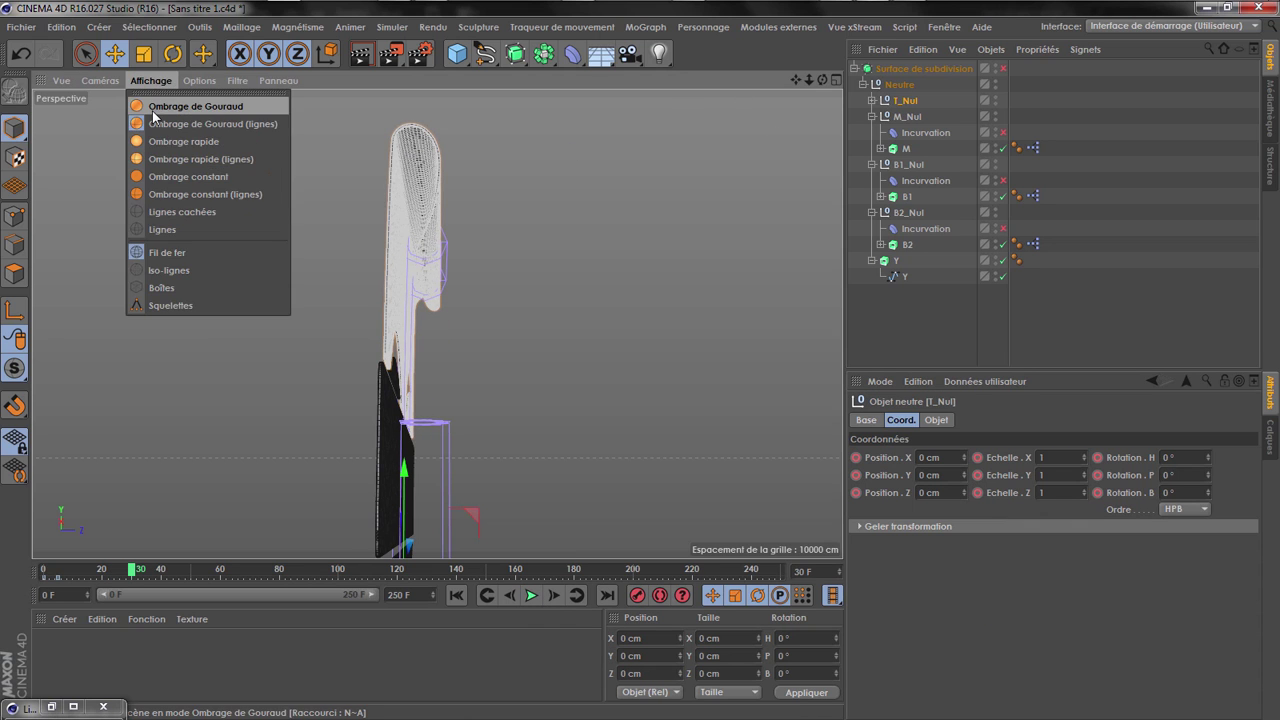
pyautogui.click(180, 104)
pyautogui.moveTo(821, 81); pyautogui.dragTo(633, 195)
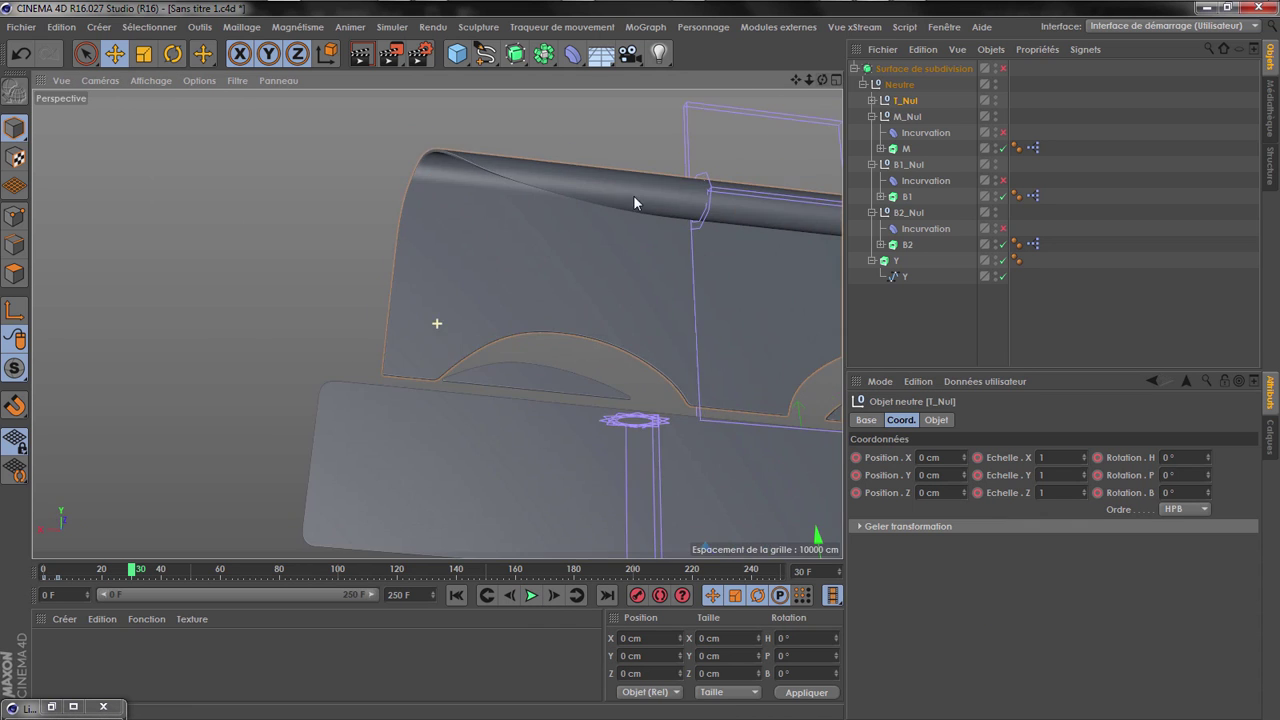
pyautogui.scroll(-6, 409, 194)
# Enable the bend deformer of the M piece
pyautogui.click(926, 132)
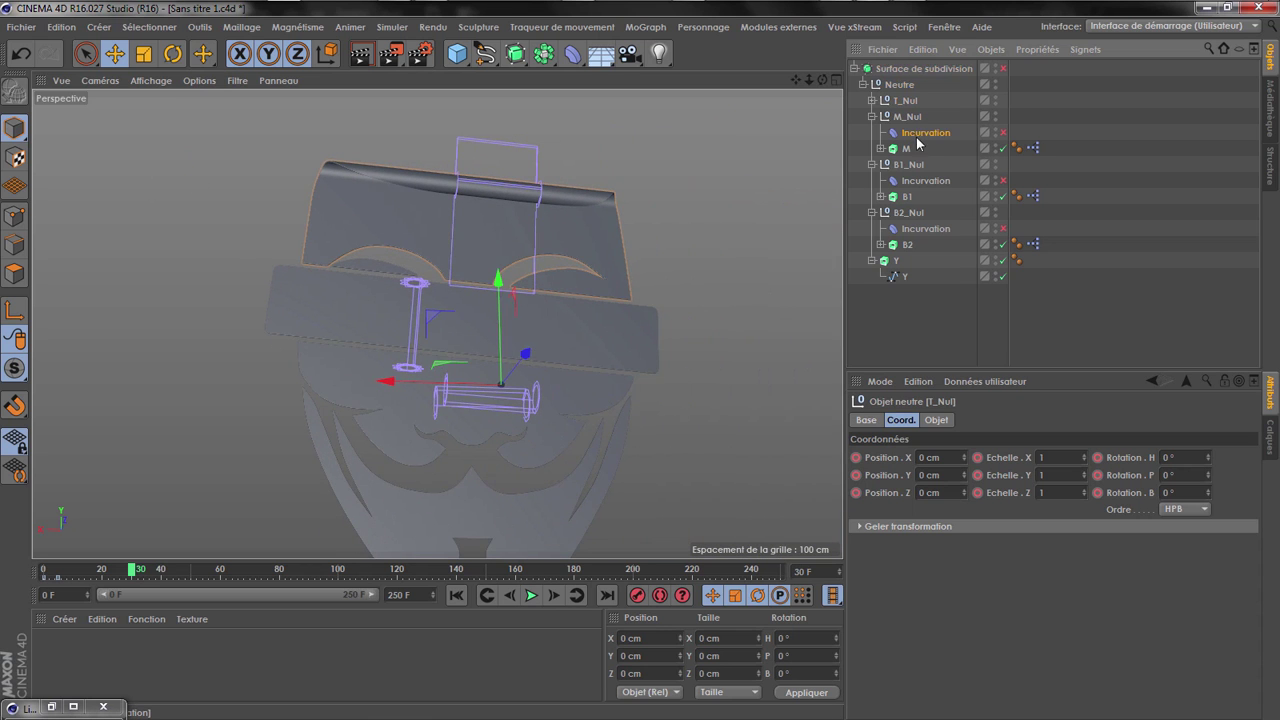
pyautogui.click(1003, 132)
pyautogui.scroll(3, 365, 294)
# Copy the T shear deformer into M_Nul above the bend, aligned to the bend by zeroing its relative position and pitch
pyautogui.click(872, 100)
pyautogui.click(927, 117)
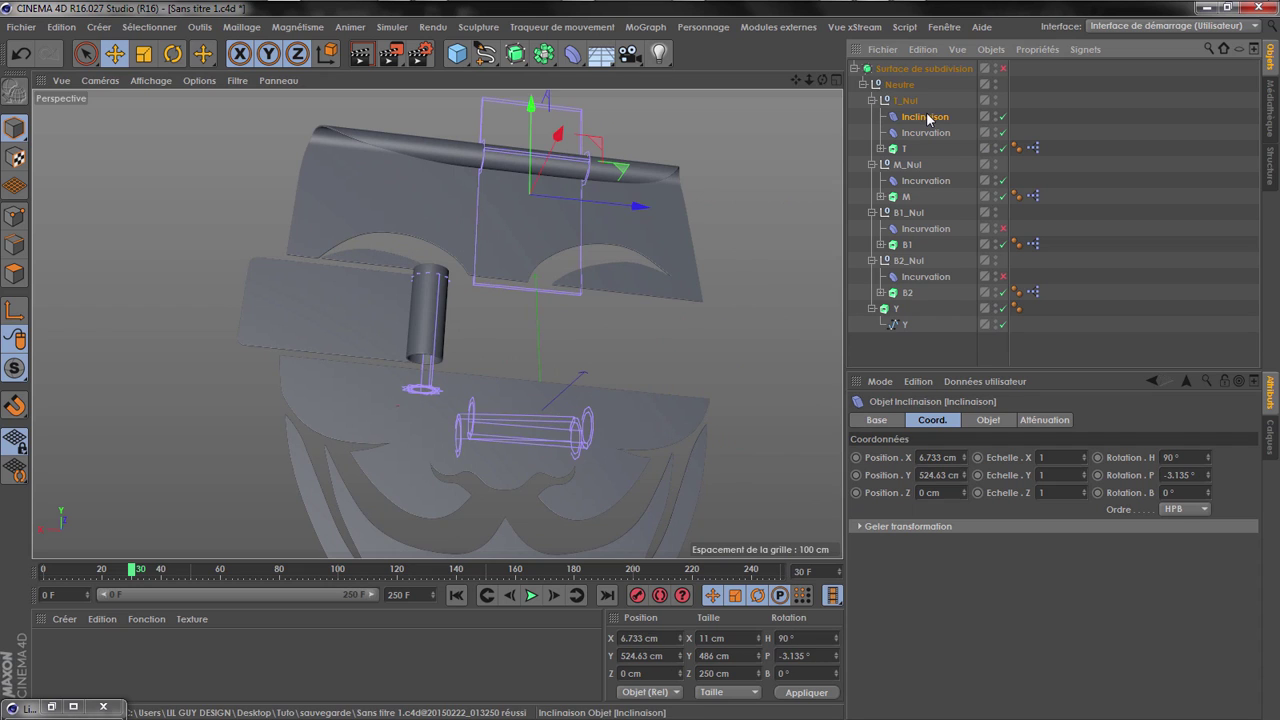
pyautogui.moveTo(927, 121); pyautogui.dragTo(930, 181)
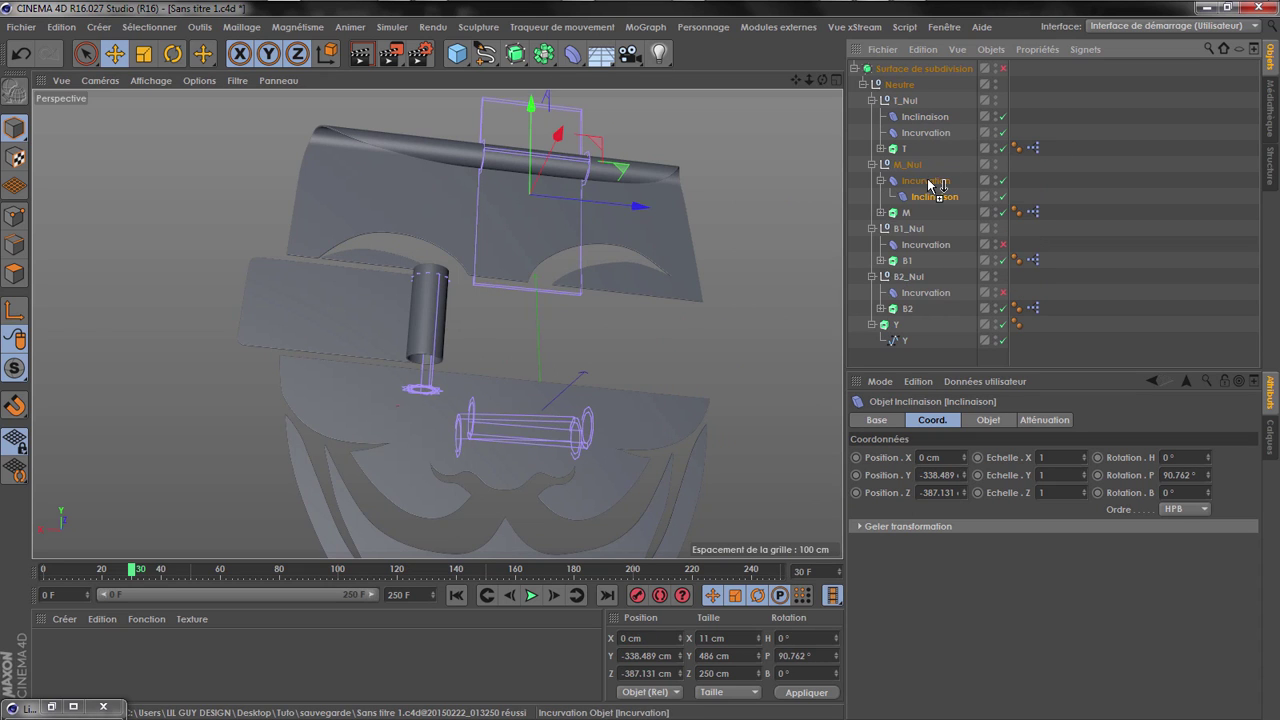
pyautogui.rightClick(964, 490)
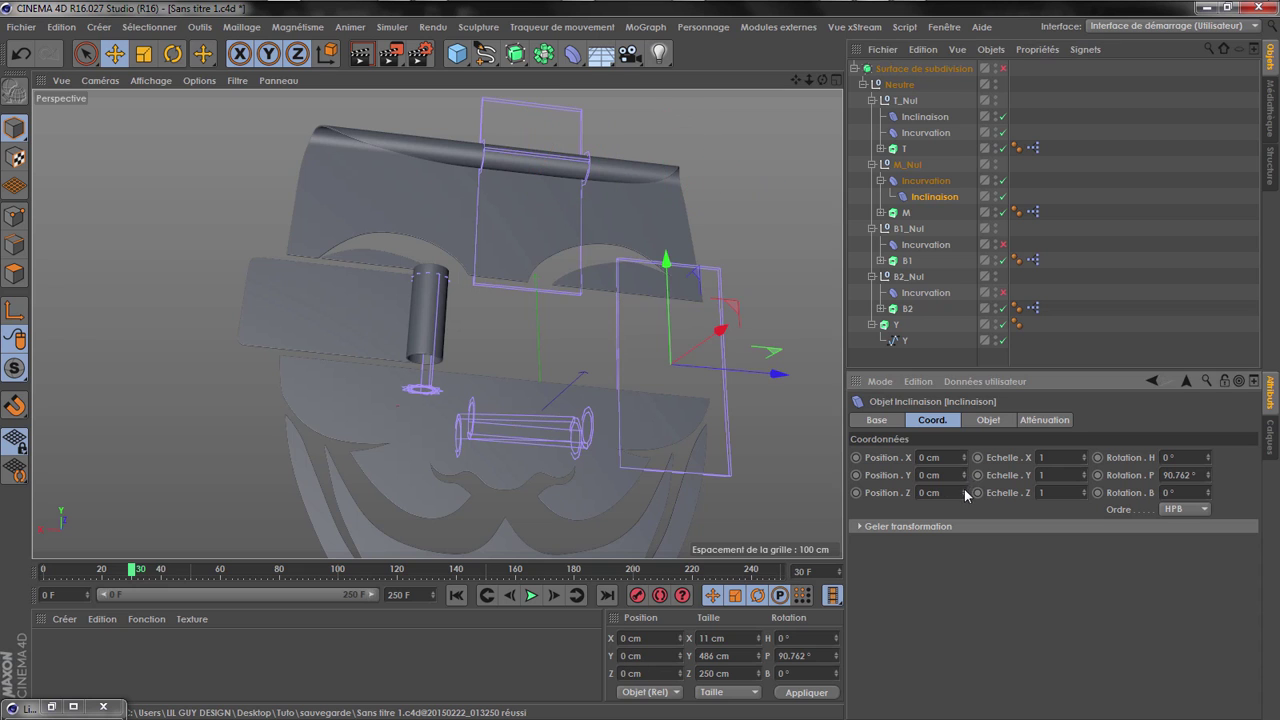
pyautogui.rightClick(1208, 476)
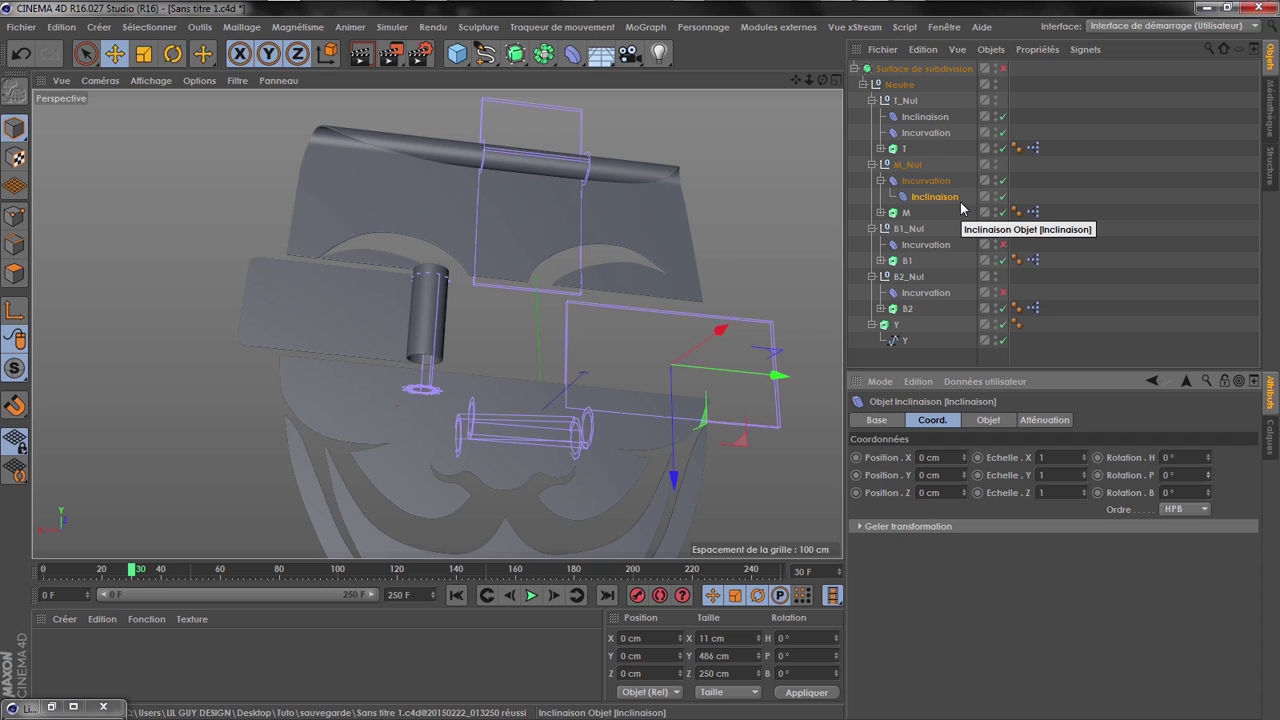
pyautogui.moveTo(942, 200); pyautogui.dragTo(932, 177)
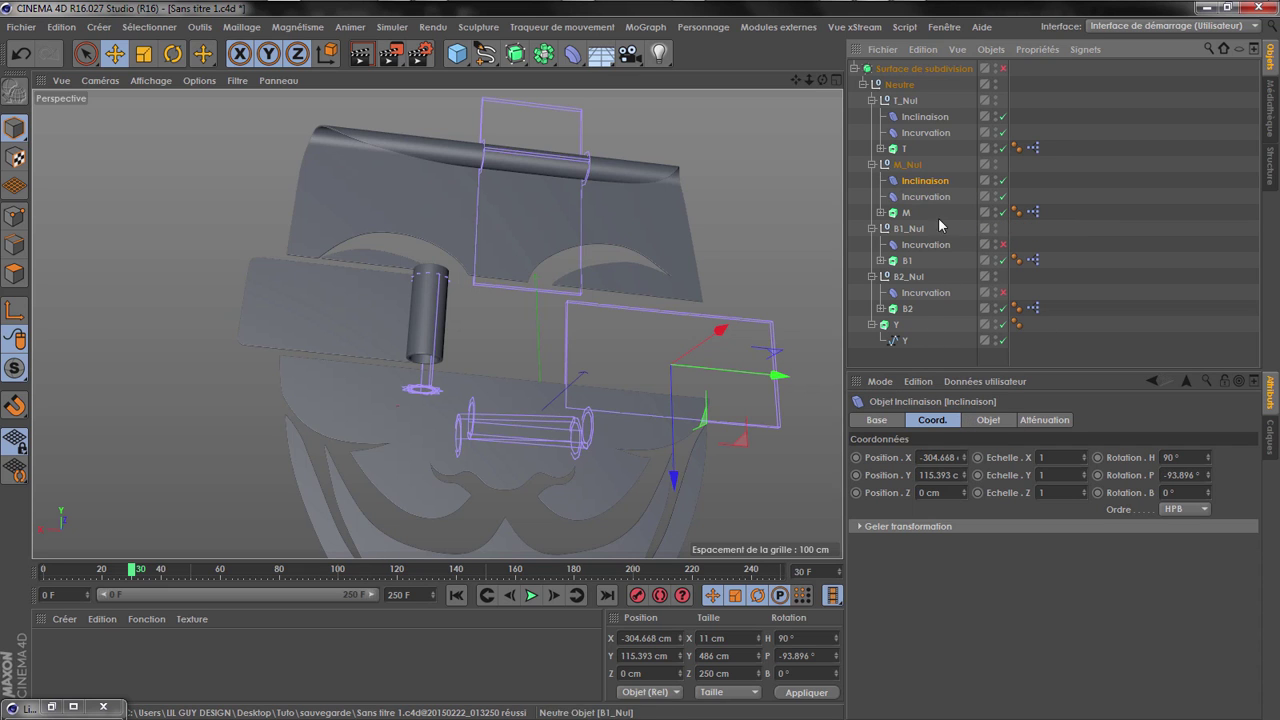
# Match the M shear deformer's length to its bend by setting the Y size to 1125 cm
pyautogui.click(935, 198)
pyautogui.click(975, 423)
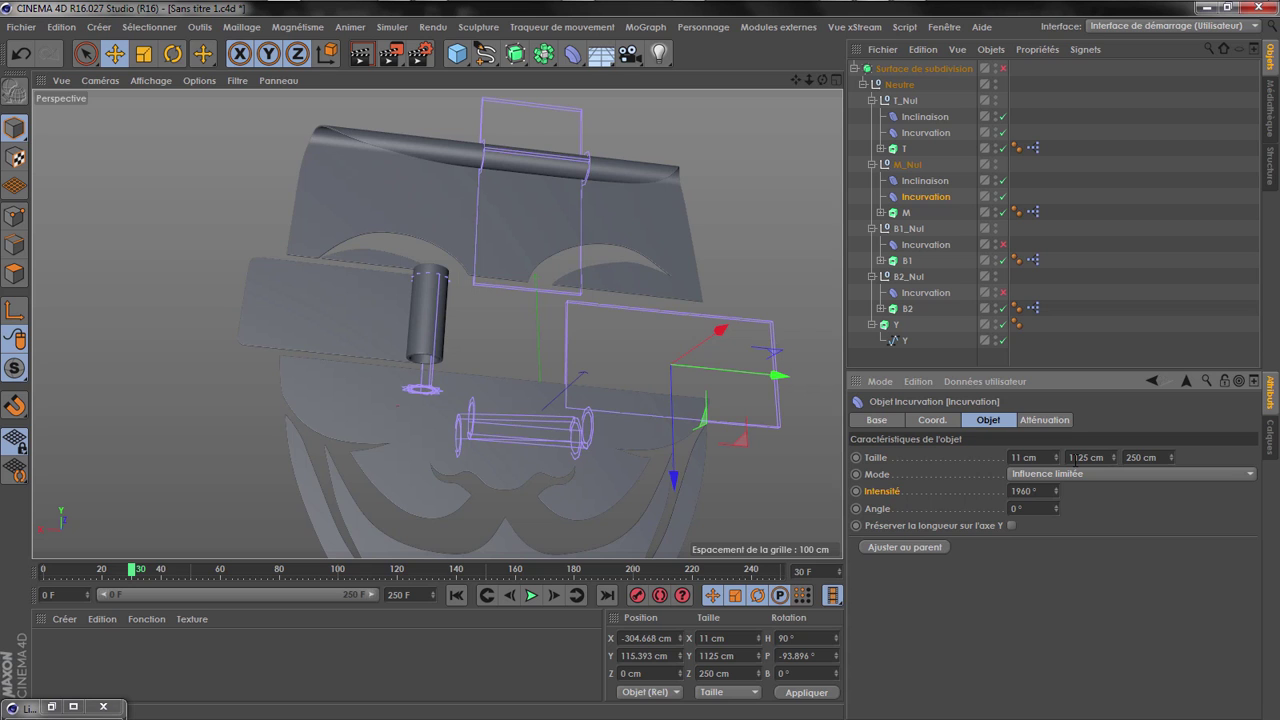
pyautogui.click(916, 182)
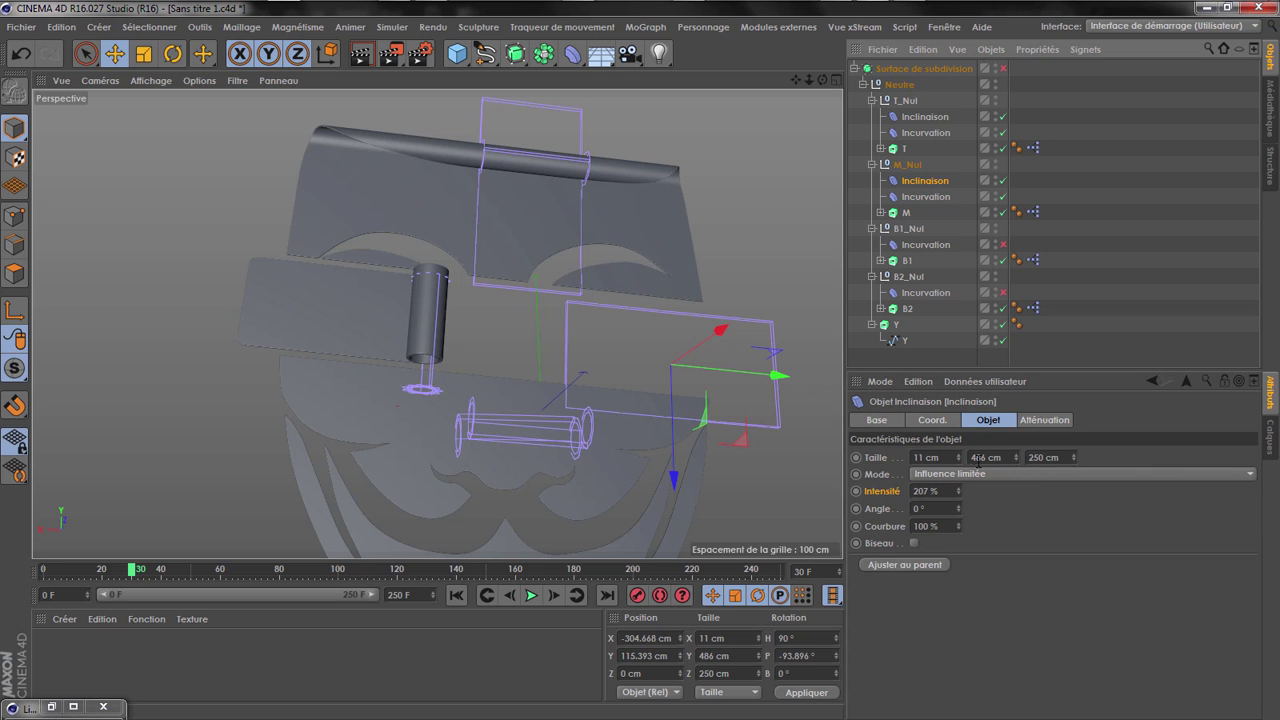
pyautogui.click(975, 457)
pyautogui.write('1125')
pyautogui.press('Return')
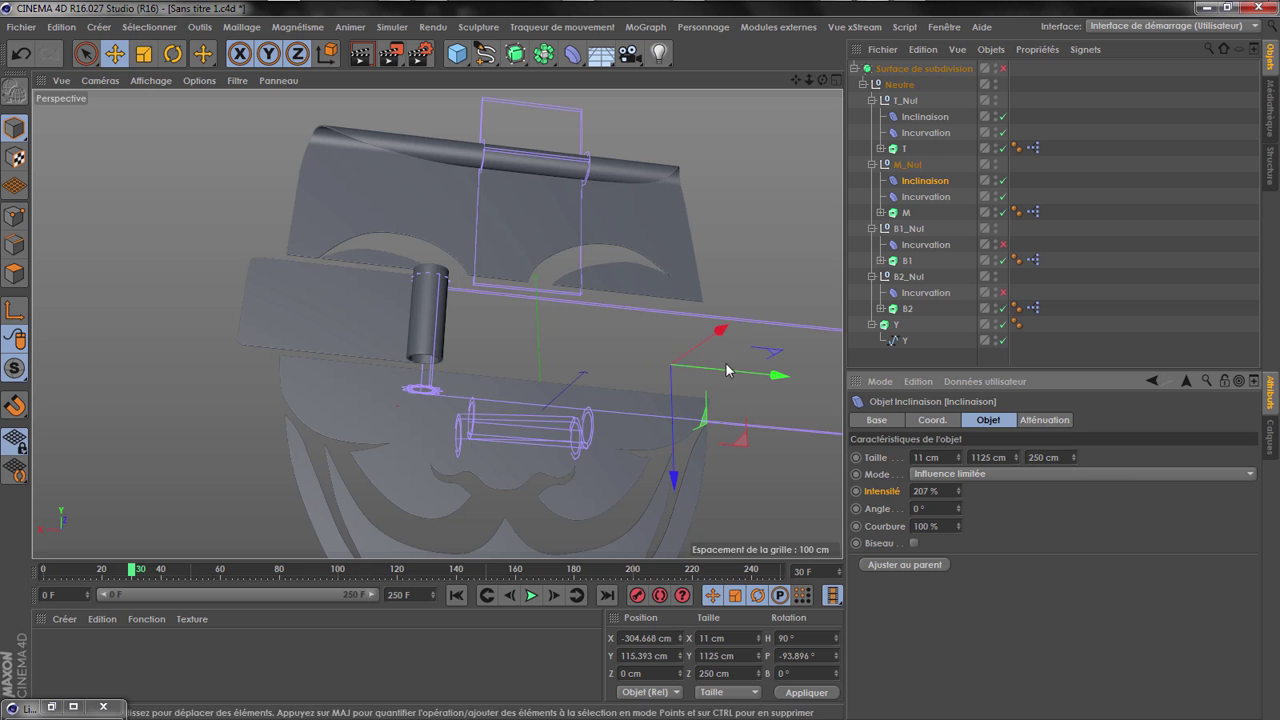
# Disable the M bend and center the shear deformer over the M piece at about X 93 cm, Y 142 cm
pyautogui.click(1004, 197)
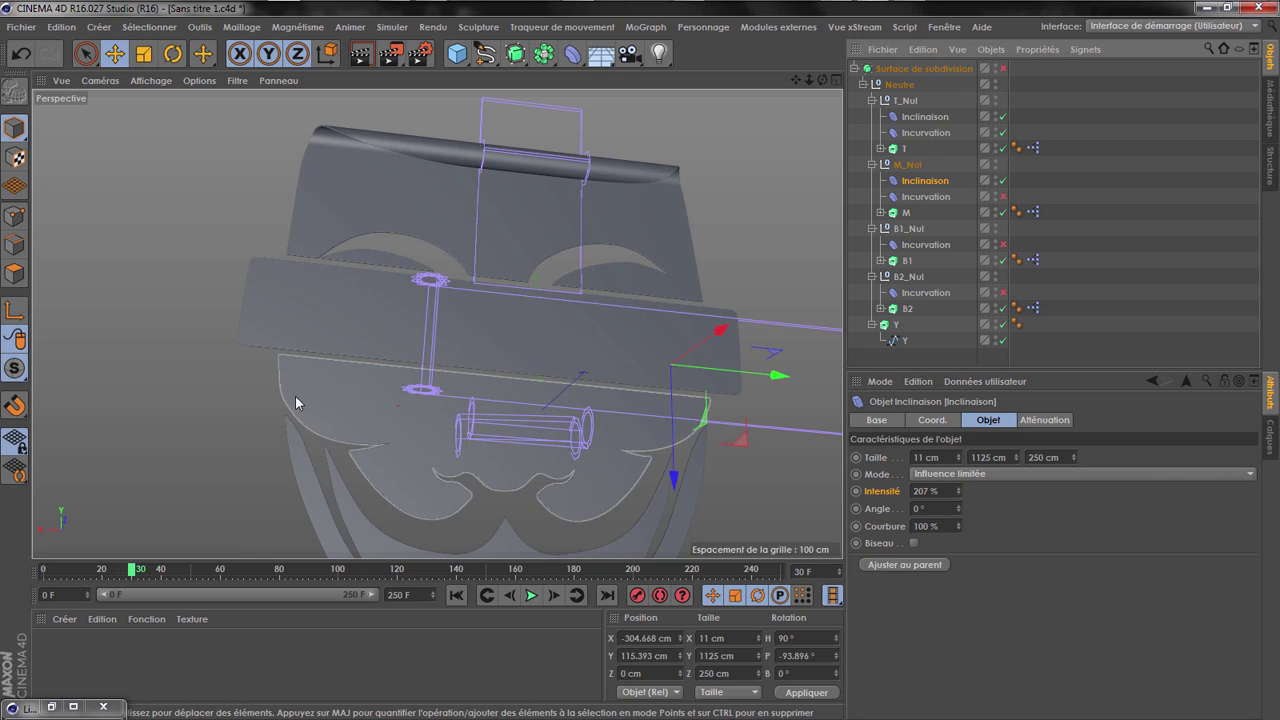
pyautogui.scroll(-3, 296, 397)
pyautogui.moveTo(823, 80); pyautogui.dragTo(826, 94)
pyautogui.moveTo(700, 381); pyautogui.dragTo(556, 346)
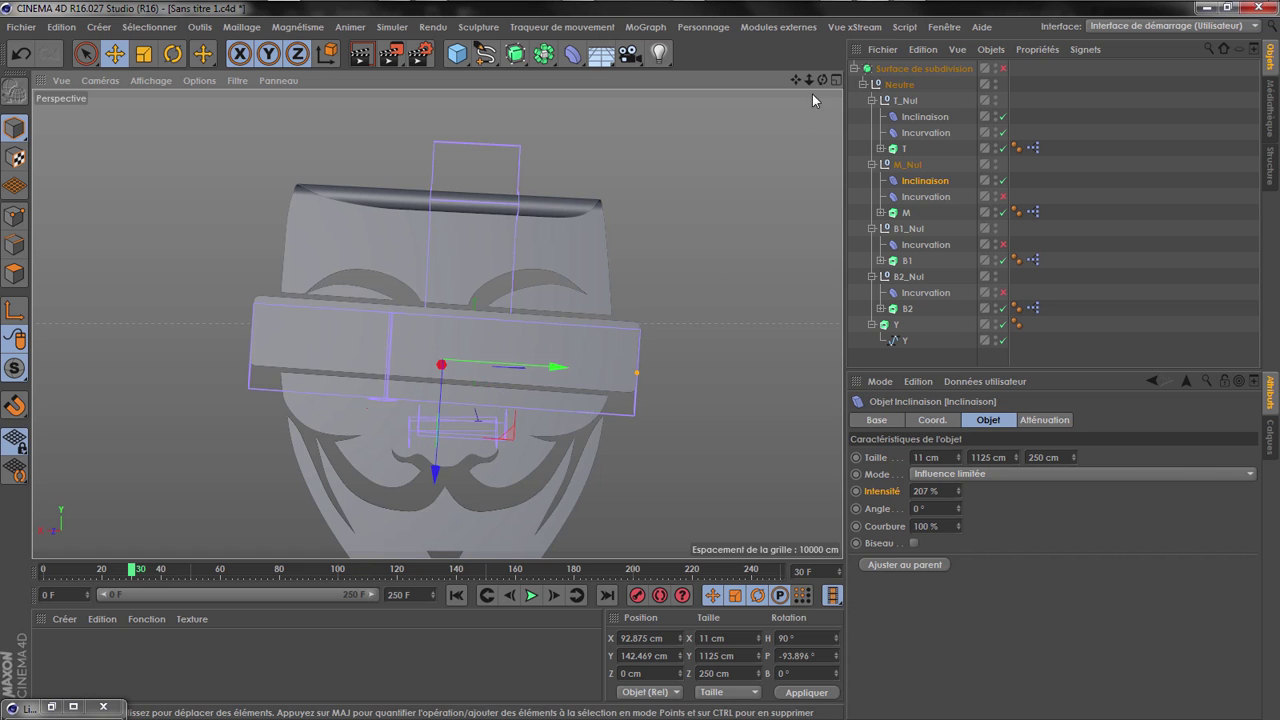
# Re-enable the M bend and examine the rolled end of the M piece close up
pyautogui.moveTo(822, 80); pyautogui.dragTo(1106, 86)
pyautogui.moveTo(823, 81); pyautogui.dragTo(865, 82)
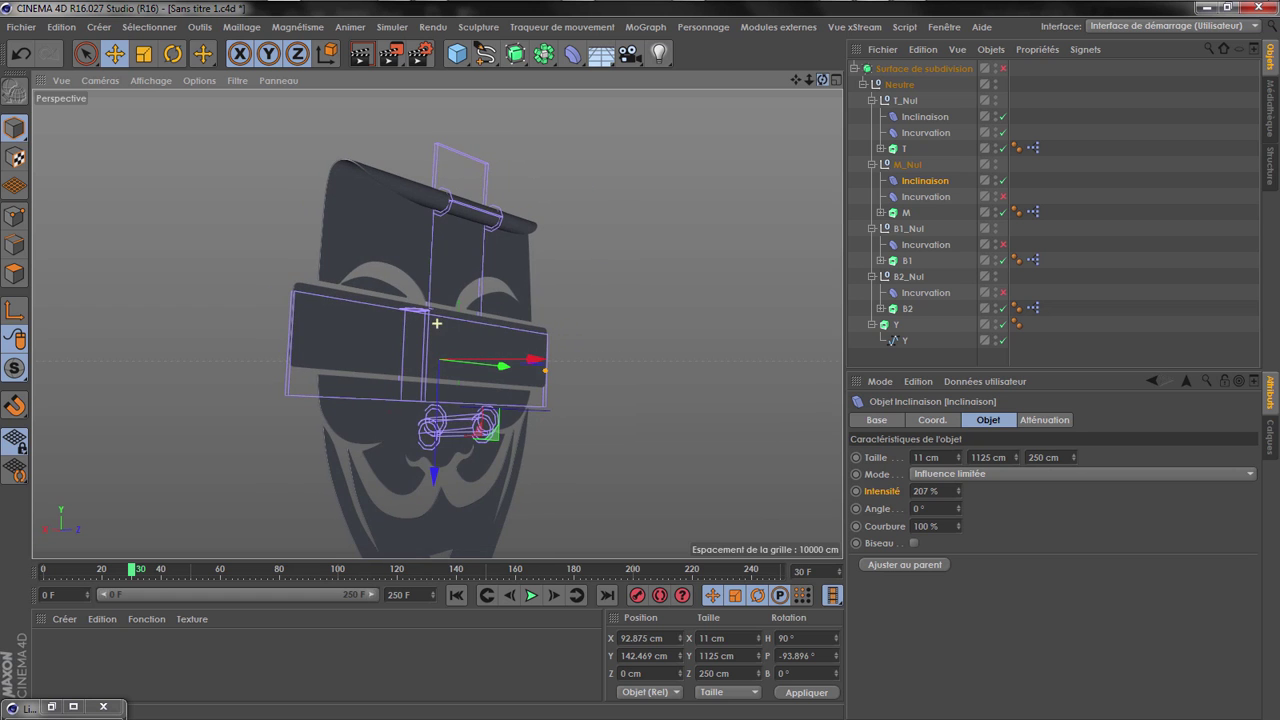
pyautogui.scroll(6, 386, 335)
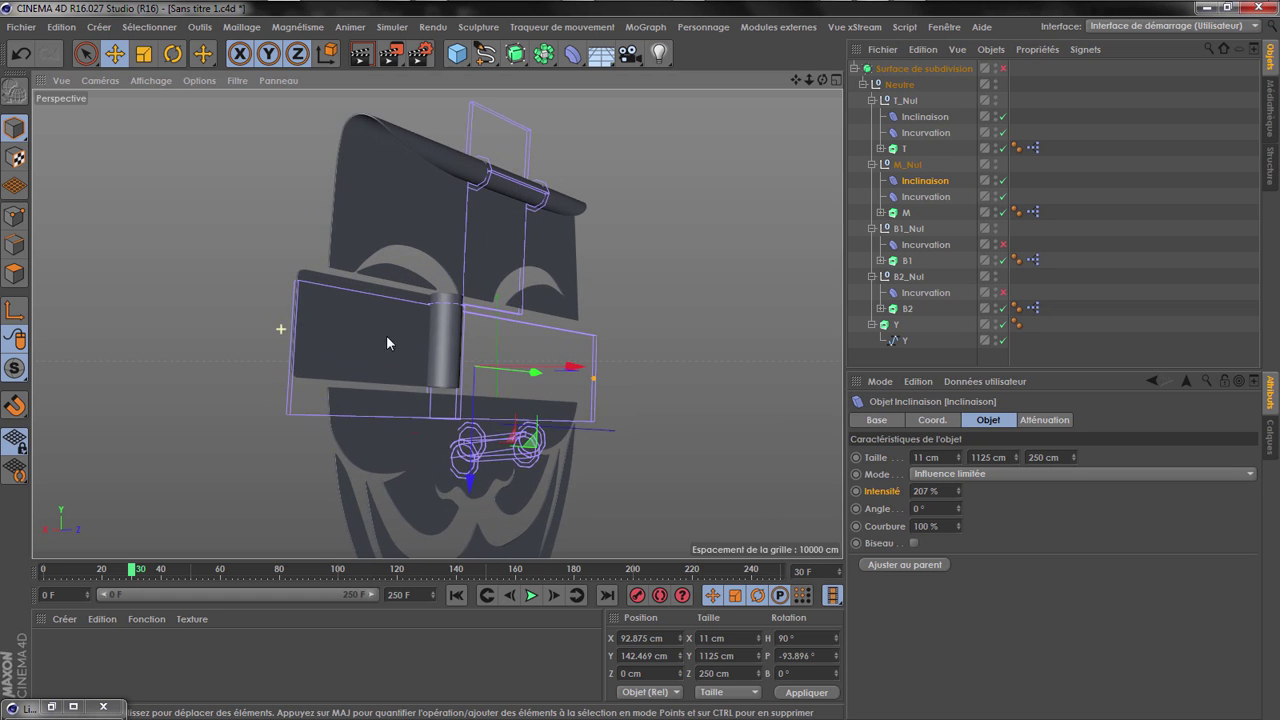
pyautogui.moveTo(822, 81); pyautogui.dragTo(872, 12)
pyautogui.scroll(4, 464, 355)
pyautogui.scroll(3, 464, 355)
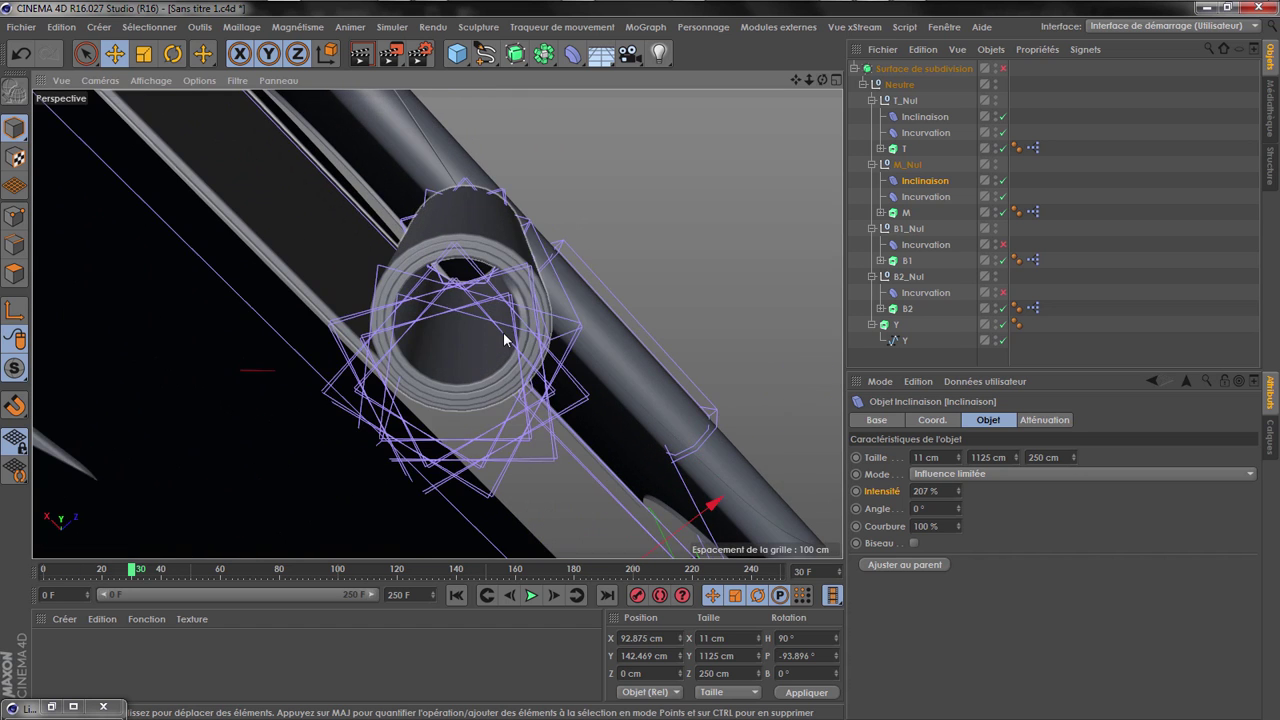
# Raise the intensity of the M_Nul Inclinaison deformer to about 275 %, comparing the roll with the deformer and the subdivision surface toggled
pyautogui.scroll(3, 504, 340)
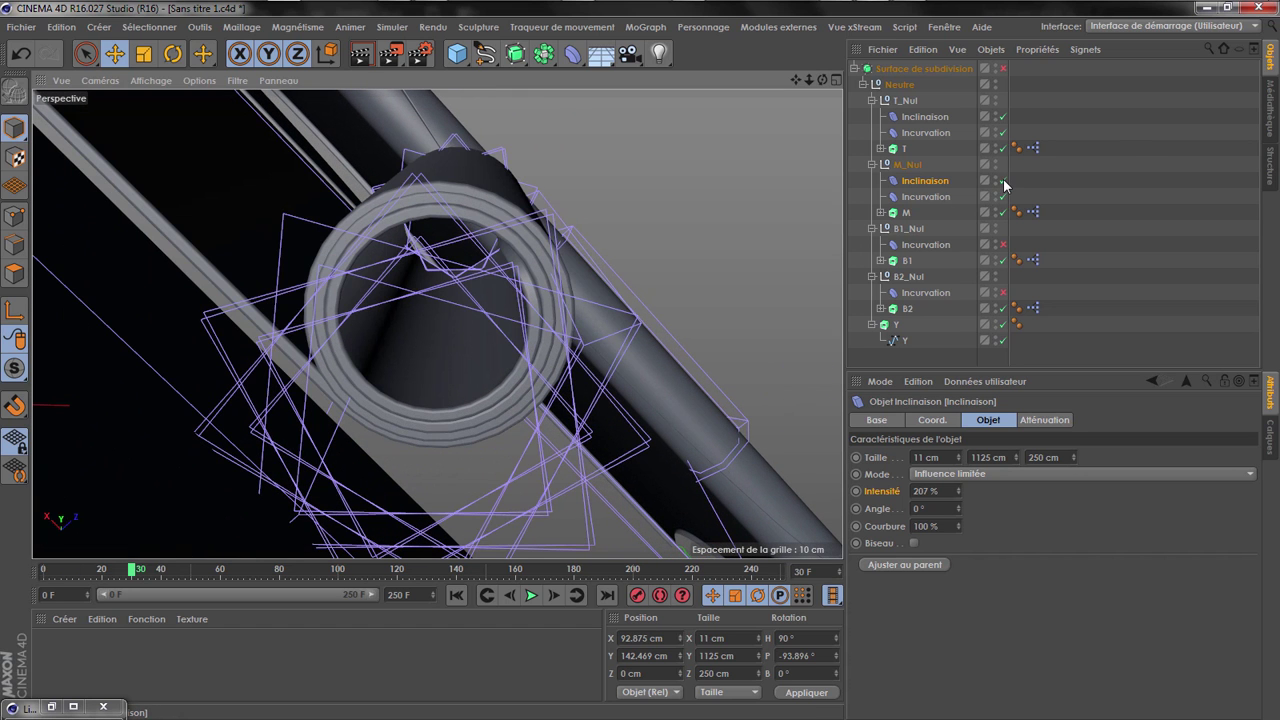
pyautogui.click(1003, 181)
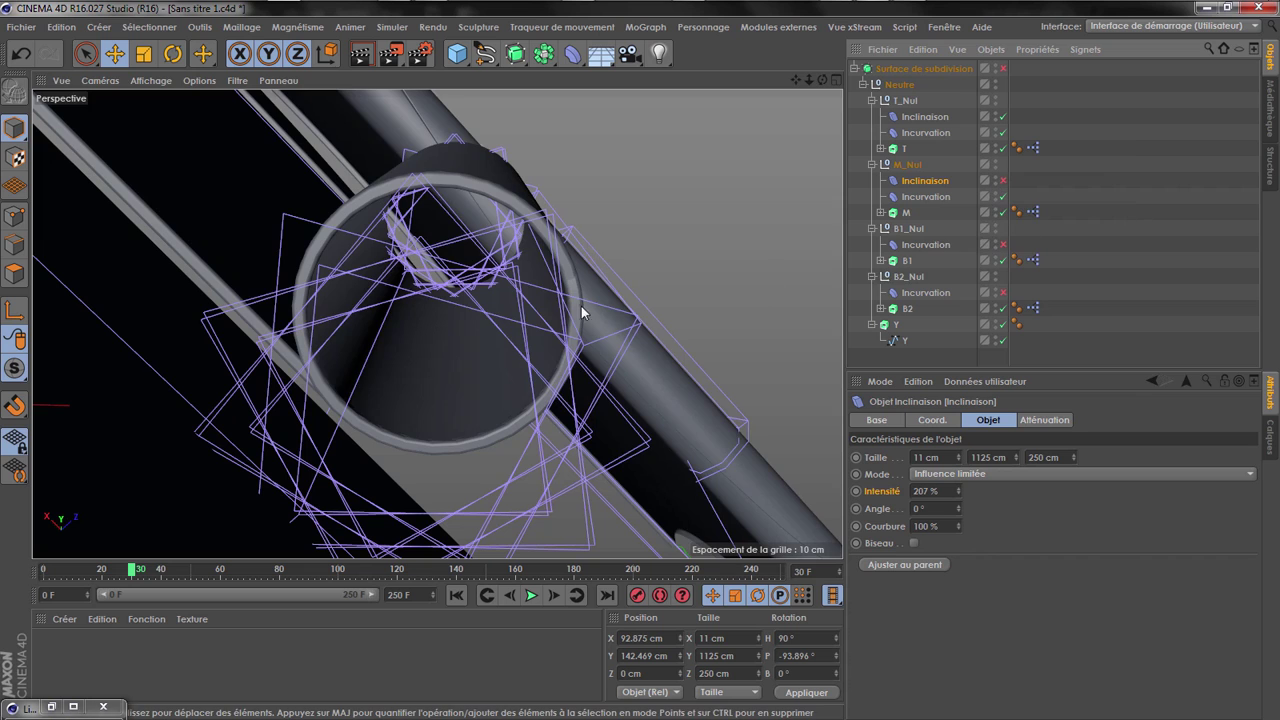
pyautogui.click(1003, 181)
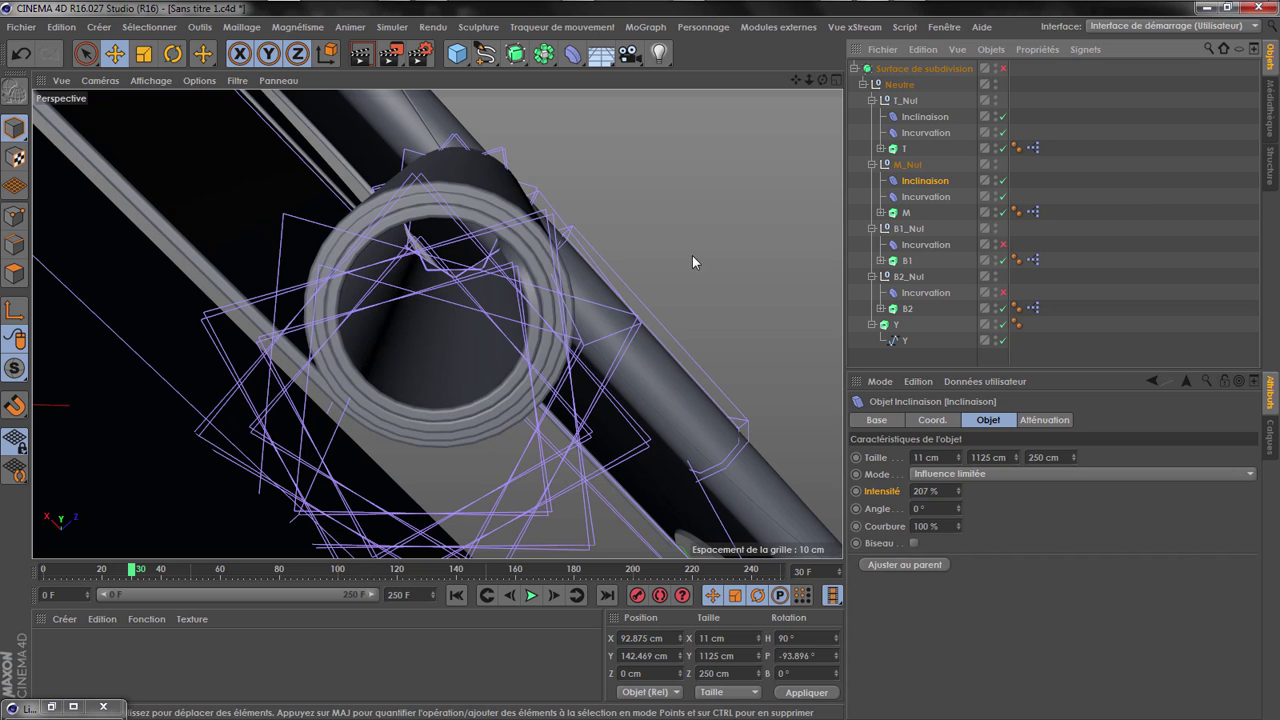
pyautogui.moveTo(958, 491); pyautogui.dragTo(964, 455)
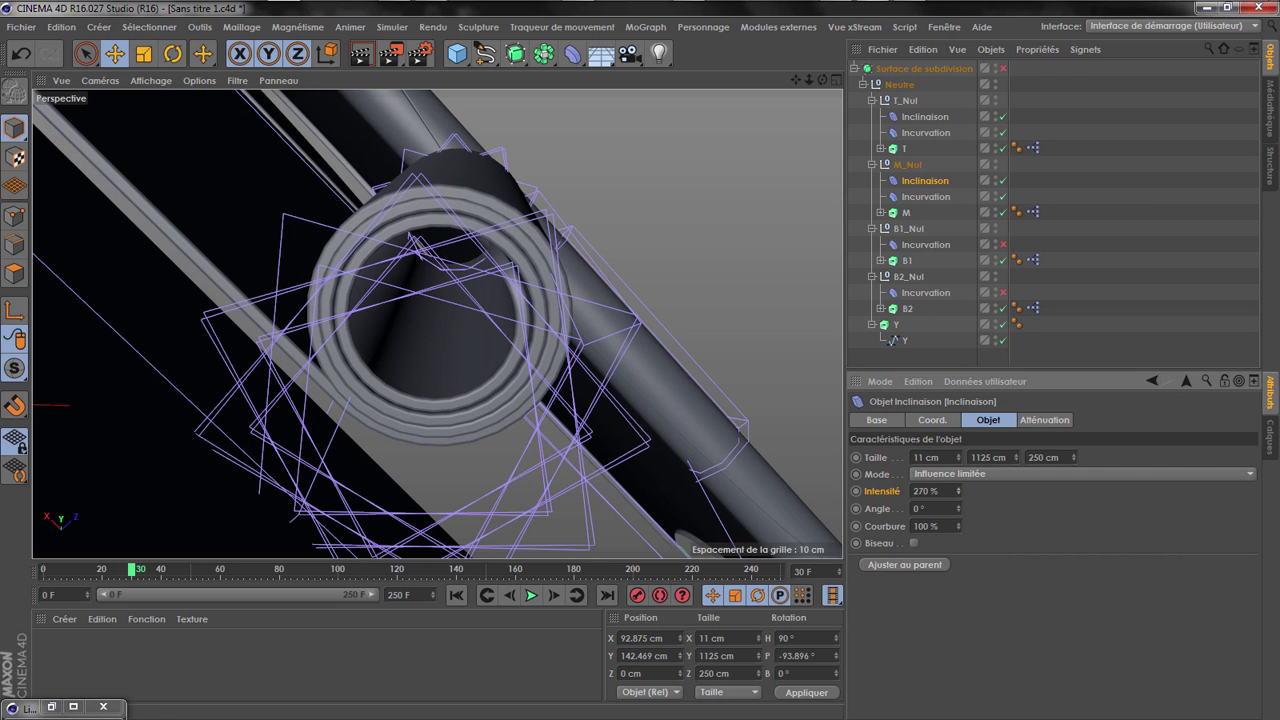
pyautogui.click(1003, 68)
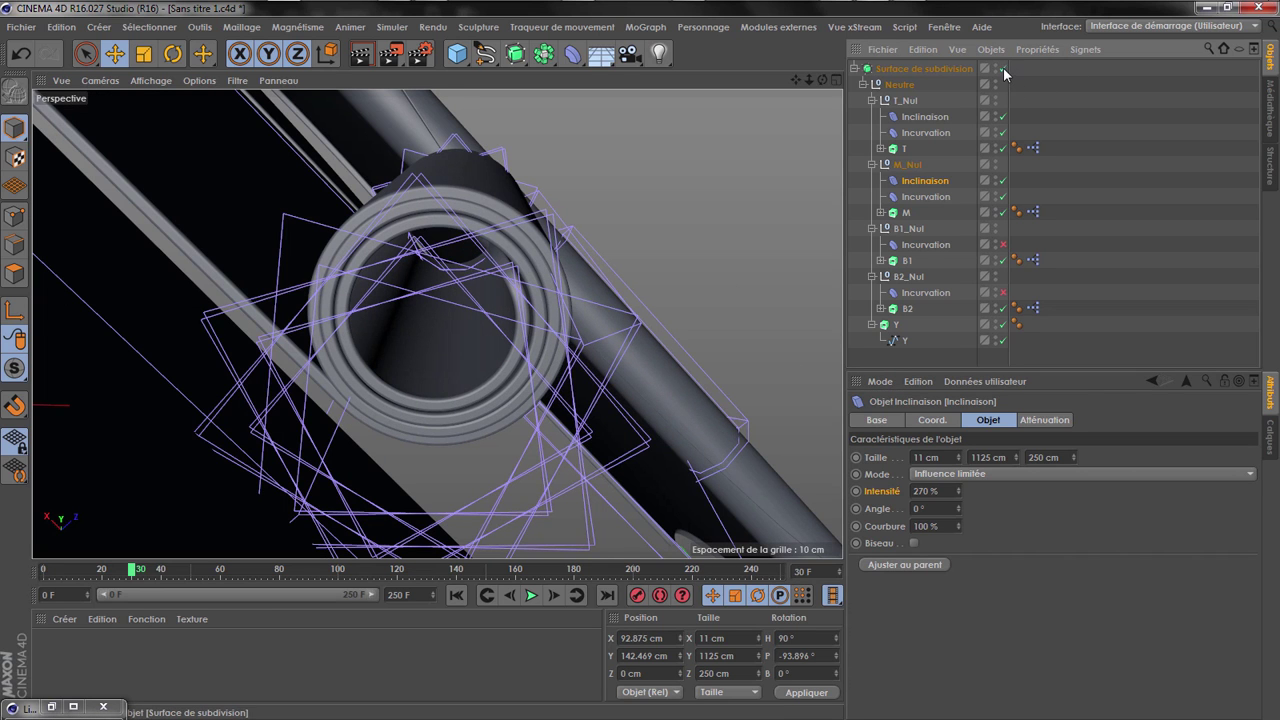
pyautogui.click(1003, 68)
pyautogui.moveTo(958, 491); pyautogui.dragTo(958, 485)
# At frame 40, move the M_Nul Incurvation deformer along the middle strip to about X 121 cm, Y 144 cm
pyautogui.scroll(-8, 669, 408)
pyautogui.moveTo(822, 81); pyautogui.dragTo(437, 323)
pyautogui.moveTo(798, 84); pyautogui.dragTo(440, 390)
pyautogui.click(926, 197)
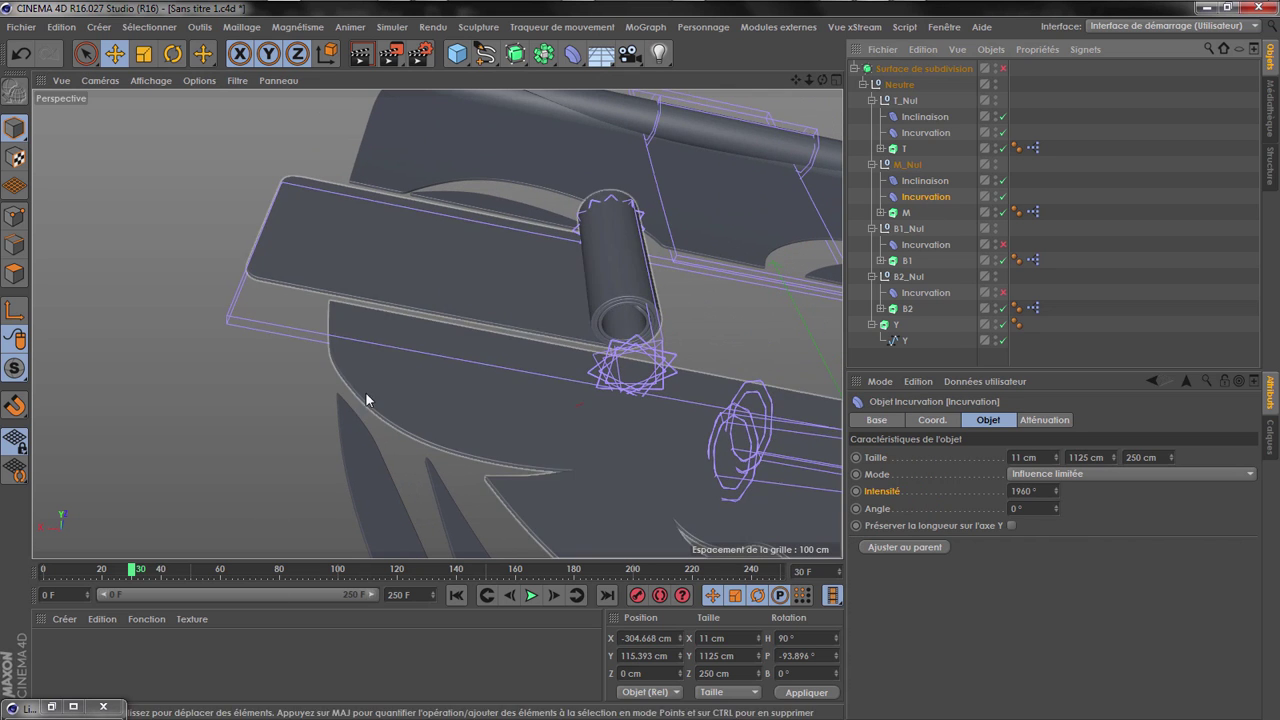
pyautogui.moveTo(160, 571)
pyautogui.mouseDown()
pyautogui.moveTo(195, 571)
pyautogui.moveTo(160, 570)
pyautogui.mouseUp()
pyautogui.keyDown('alt'); pyautogui.moveTo(142, 438); pyautogui.dragTo(77, 424, button='right'); pyautogui.keyUp('alt')
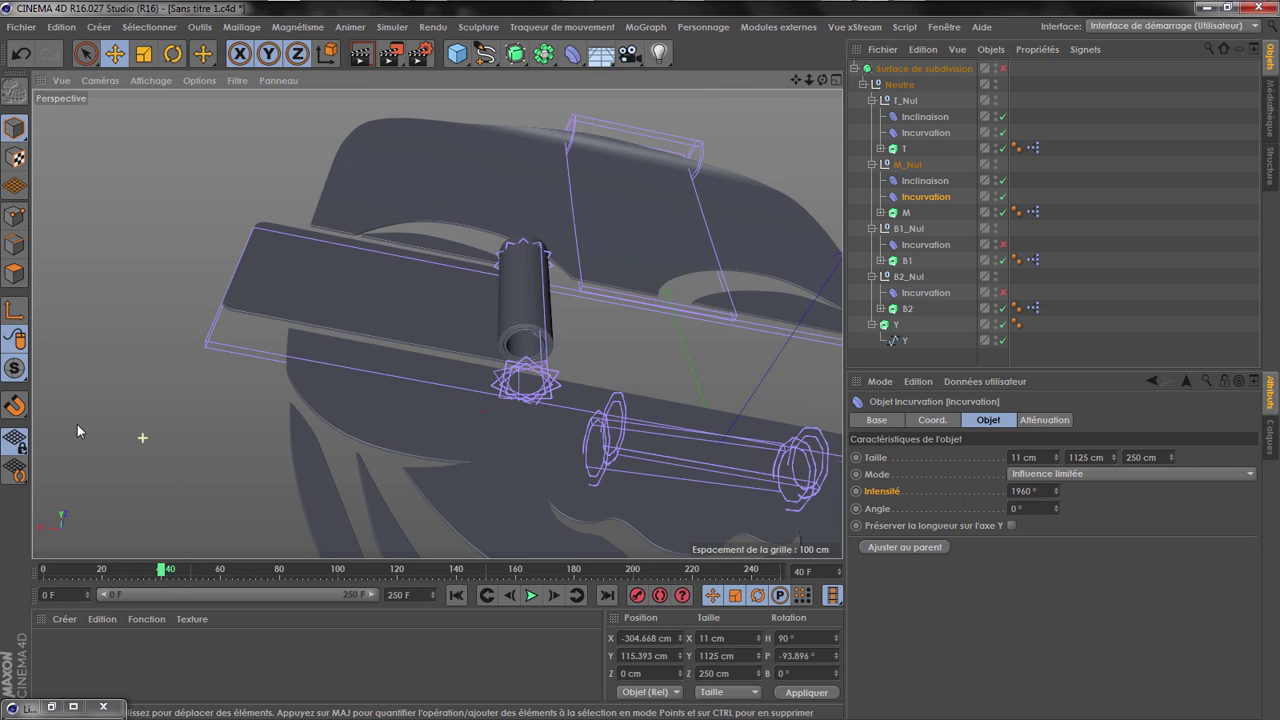
pyautogui.keyDown('alt'); pyautogui.moveTo(120, 468); pyautogui.dragTo(150, 402); pyautogui.keyUp('alt')
pyautogui.moveTo(808, 440); pyautogui.dragTo(610, 424)
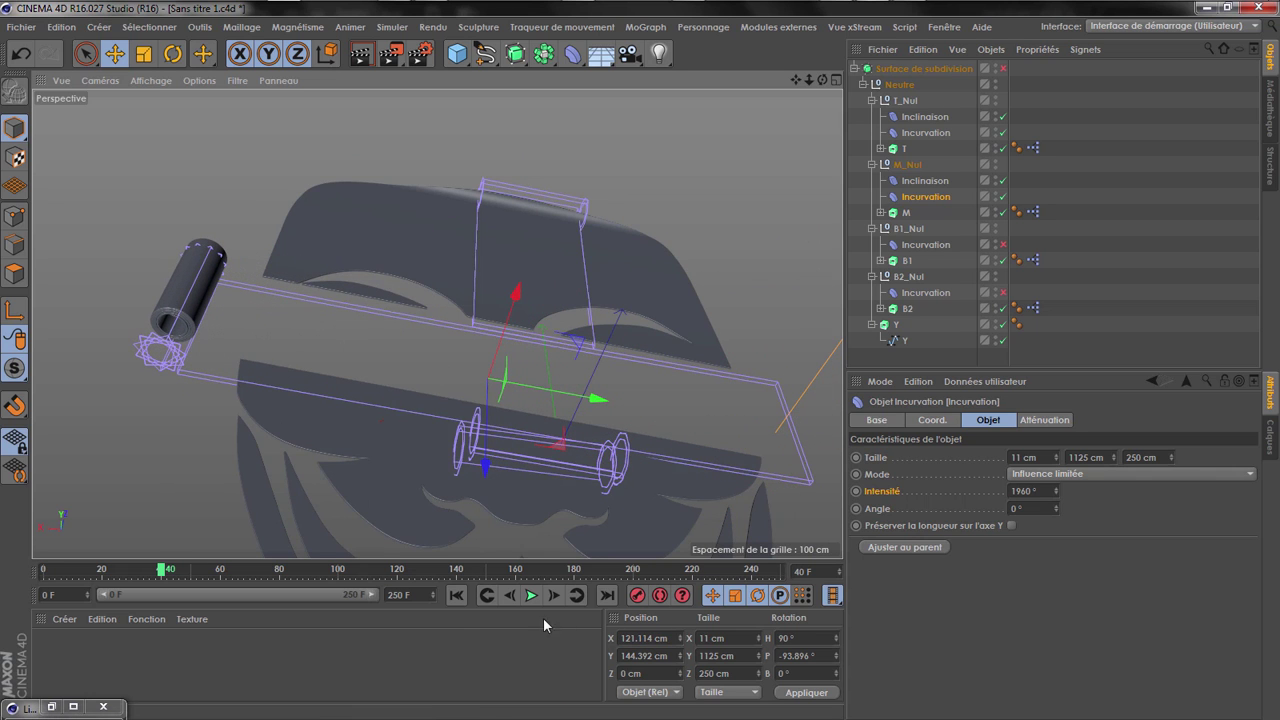
# At frame 90, move the M_Nul Incurvation deformer to about X -1031 cm, Y 66 cm to unroll the middle strip
pyautogui.moveTo(180, 574); pyautogui.dragTo(247, 577)
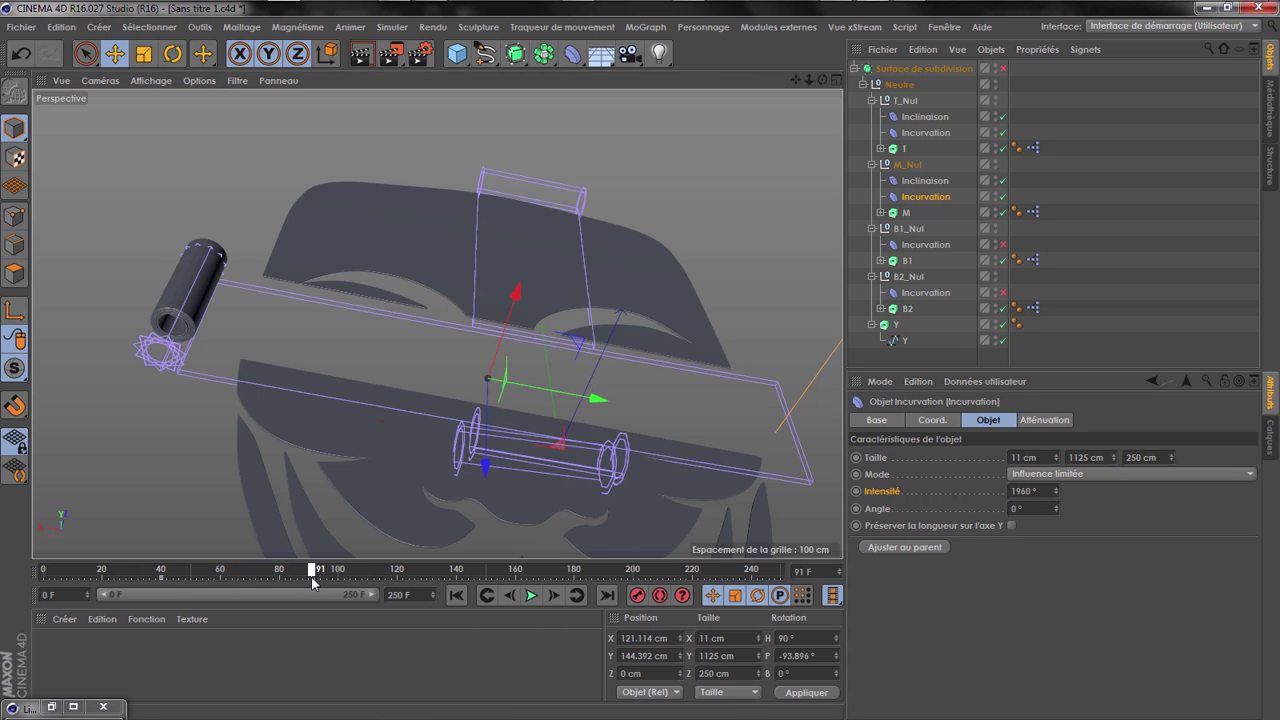
pyautogui.moveTo(311, 583); pyautogui.dragTo(306, 580)
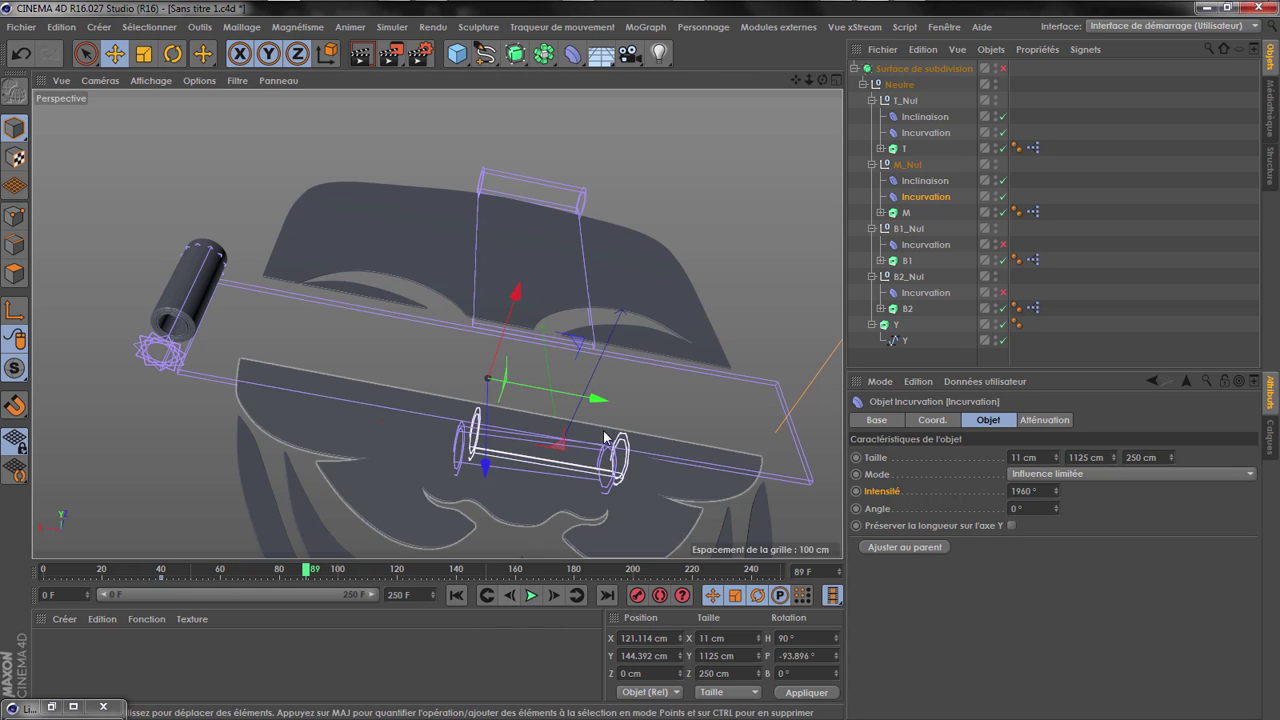
pyautogui.click(556, 597)
pyautogui.moveTo(598, 401); pyautogui.dragTo(786, 447)
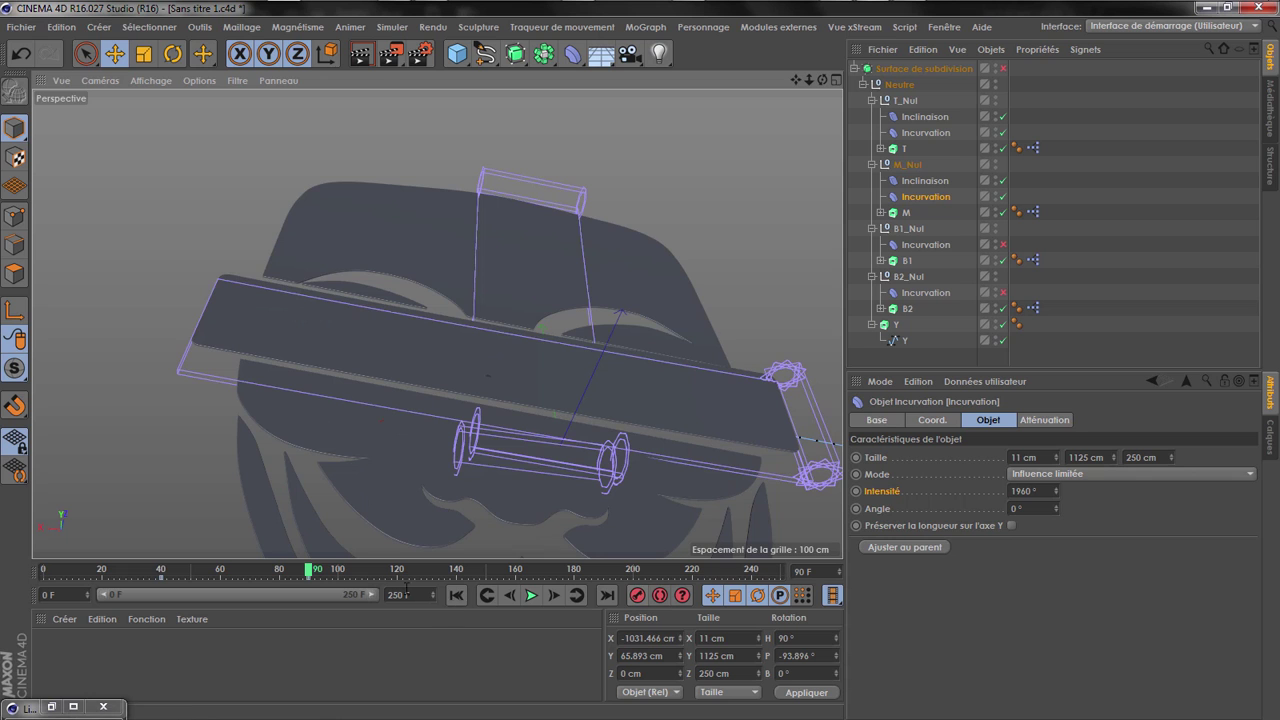
# Play the animation from the first frame to check how the middle strip unrolls
pyautogui.click(455, 596)
pyautogui.click(531, 595)
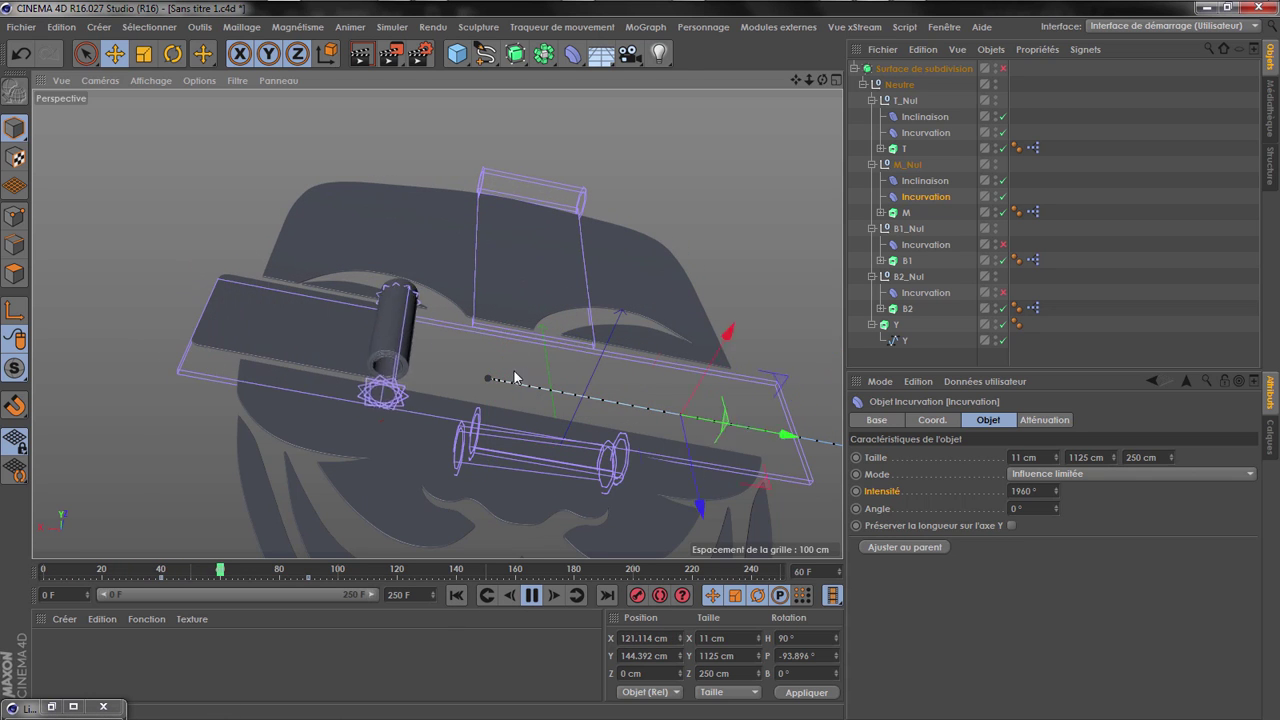
pyautogui.press('F8')
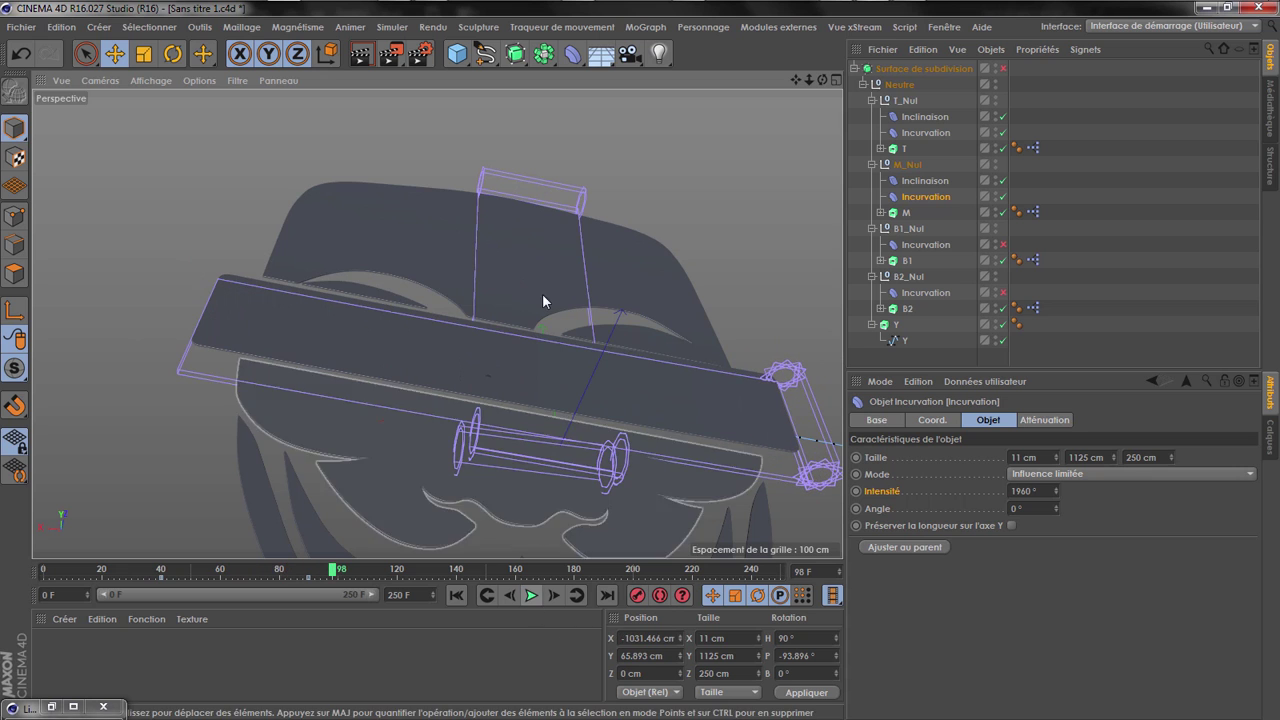
# Restore the default framing of the perspective view and look over the whole mask from another side
pyautogui.moveTo(820, 81); pyautogui.dragTo(751, 206)
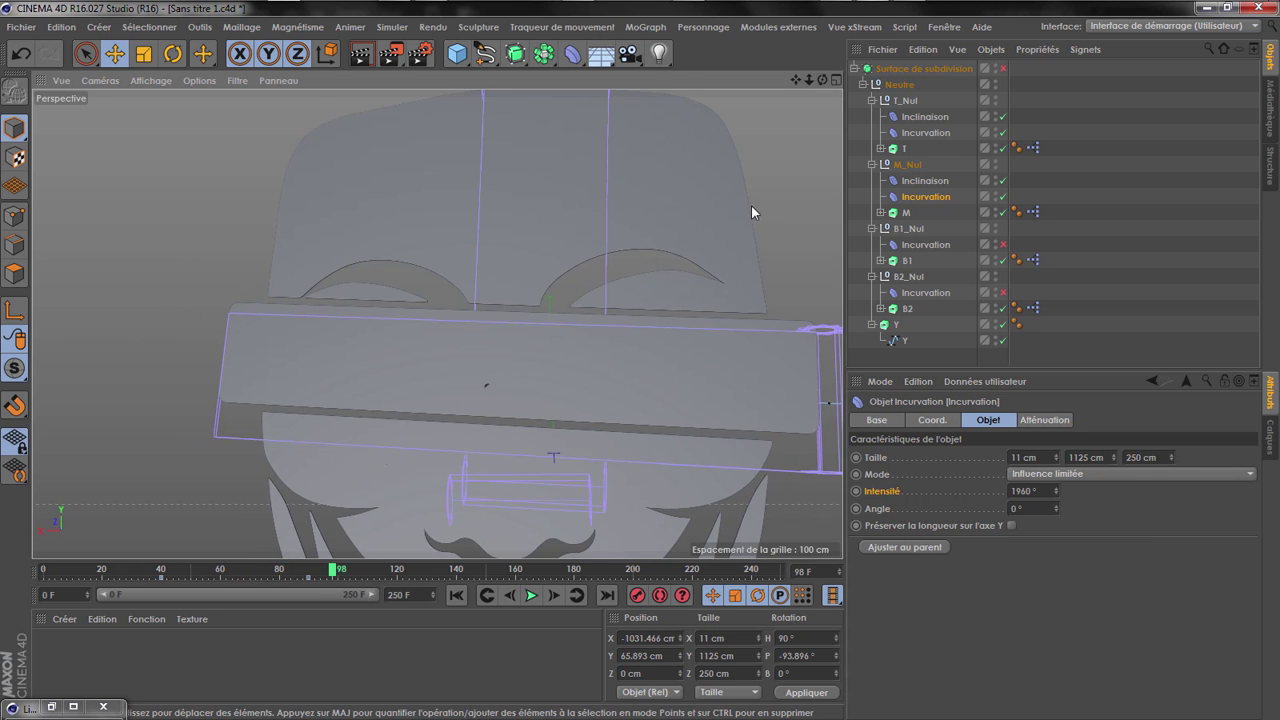
pyautogui.scroll(1, 750, 207)
pyautogui.moveTo(822, 81); pyautogui.dragTo(450, 118)
pyautogui.click(62, 82)
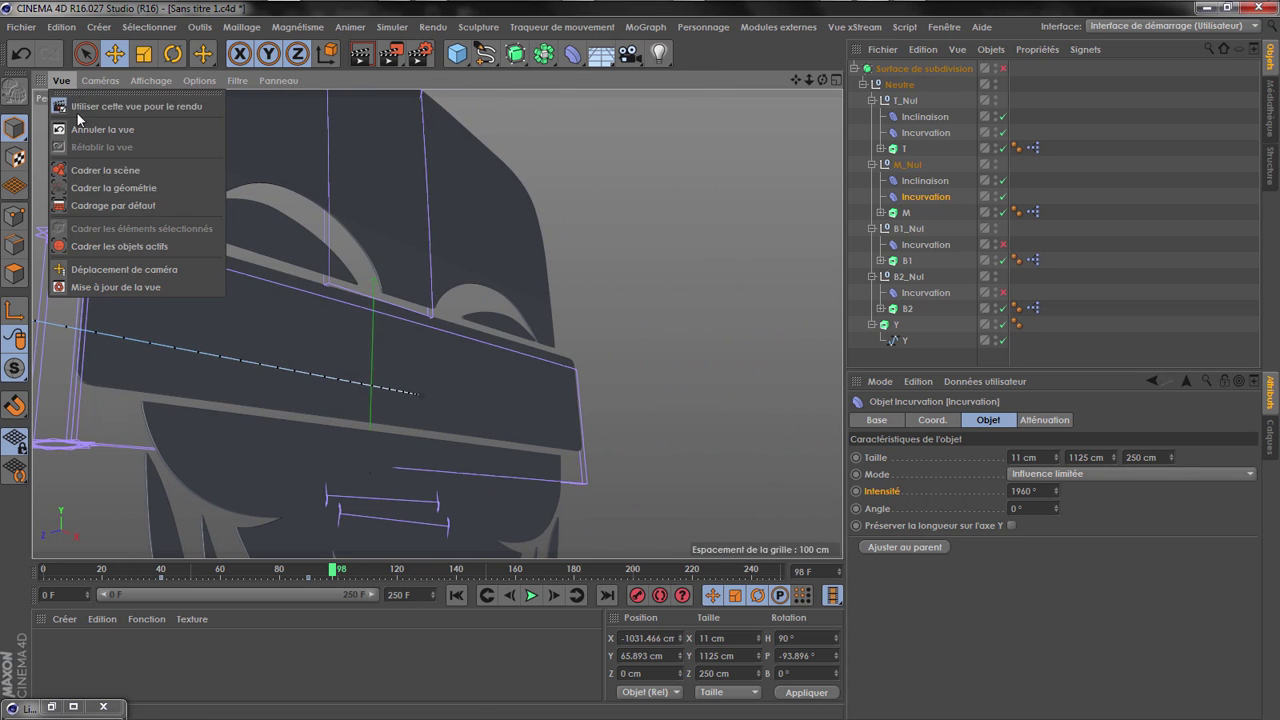
pyautogui.click(118, 204)
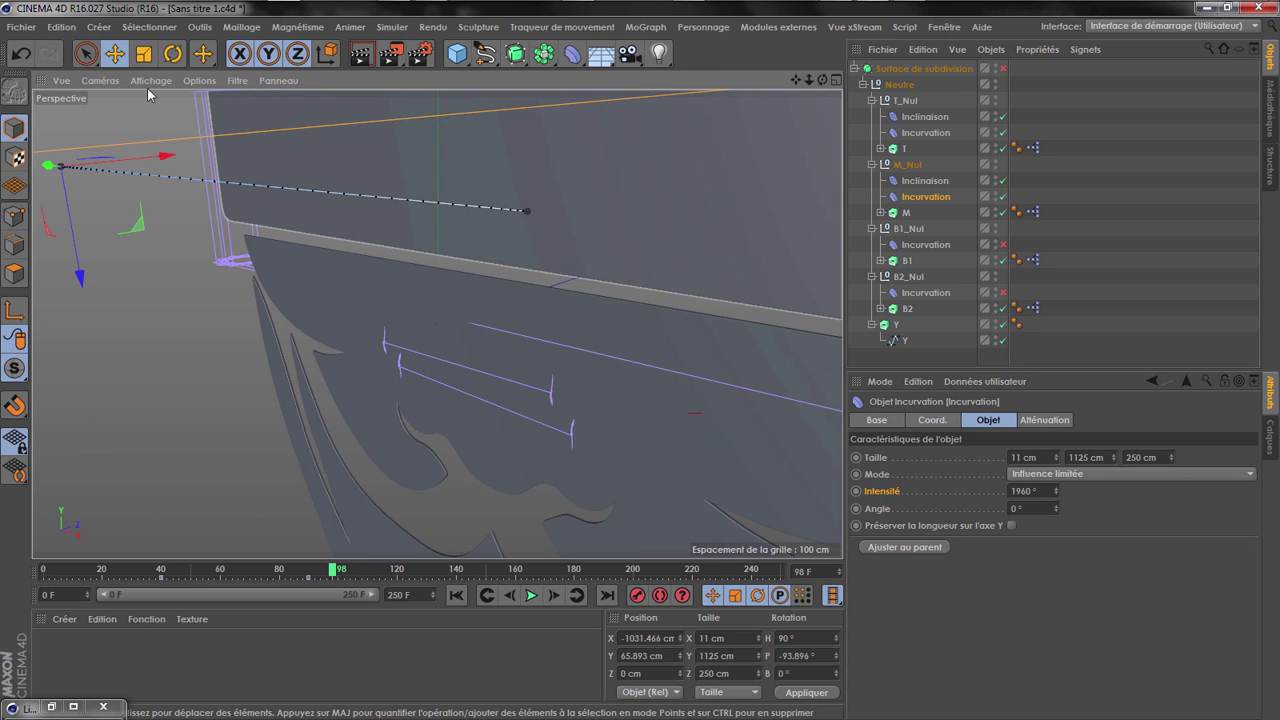
pyautogui.click(62, 81)
pyautogui.click(116, 206)
pyautogui.scroll(-5, 397, 454)
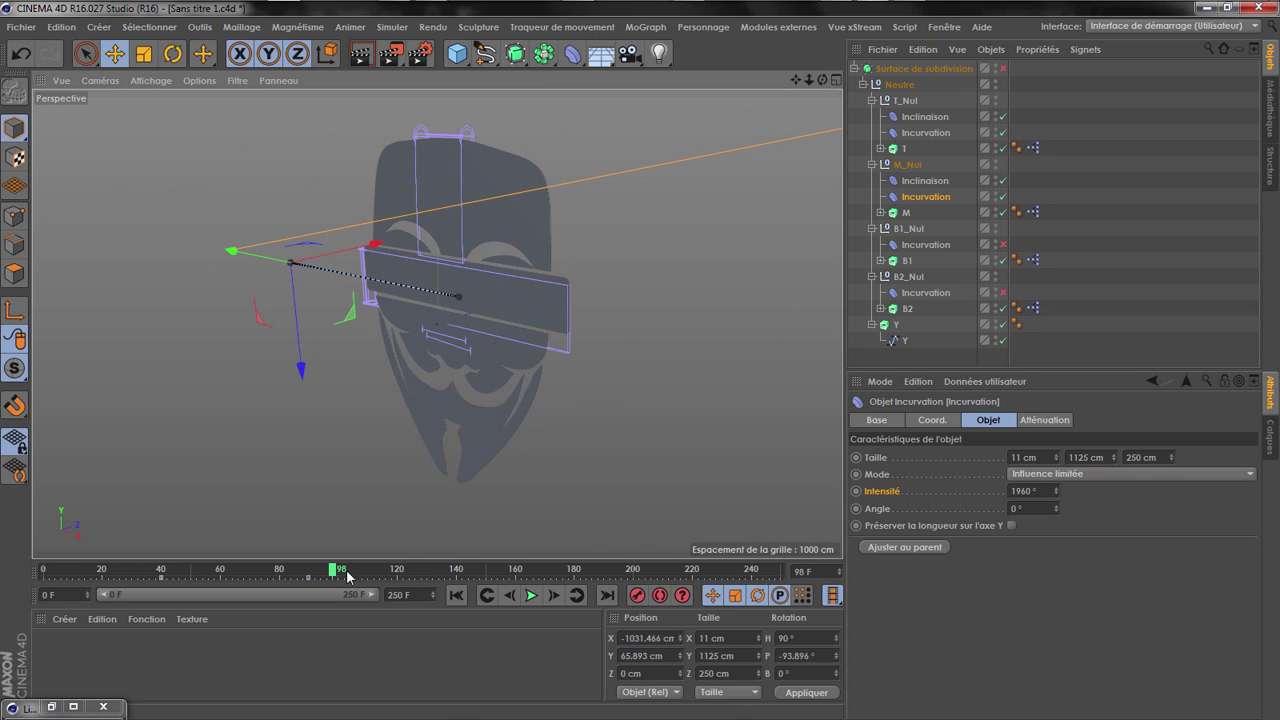
# At frame 20, set the T_Nul Incurvation deformer's intensity to -900° and record a keyframe for it
pyautogui.moveTo(335, 570); pyautogui.dragTo(86, 558)
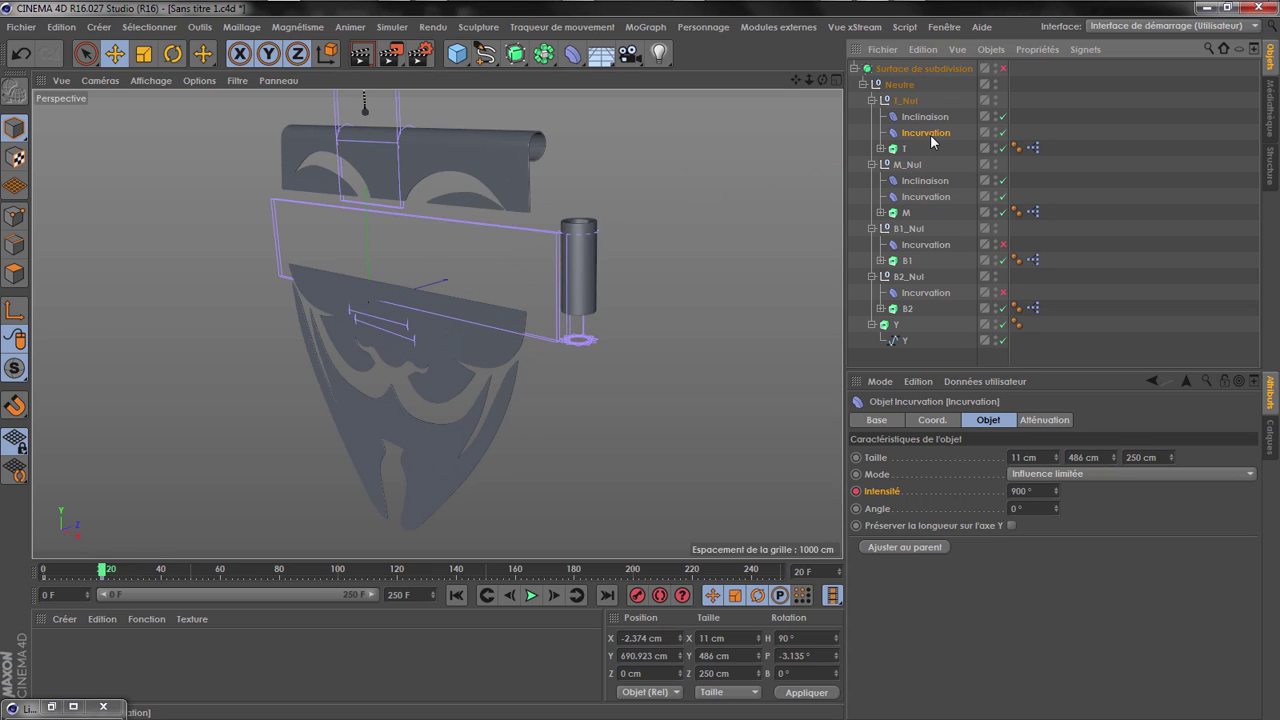
pyautogui.click(1013, 491)
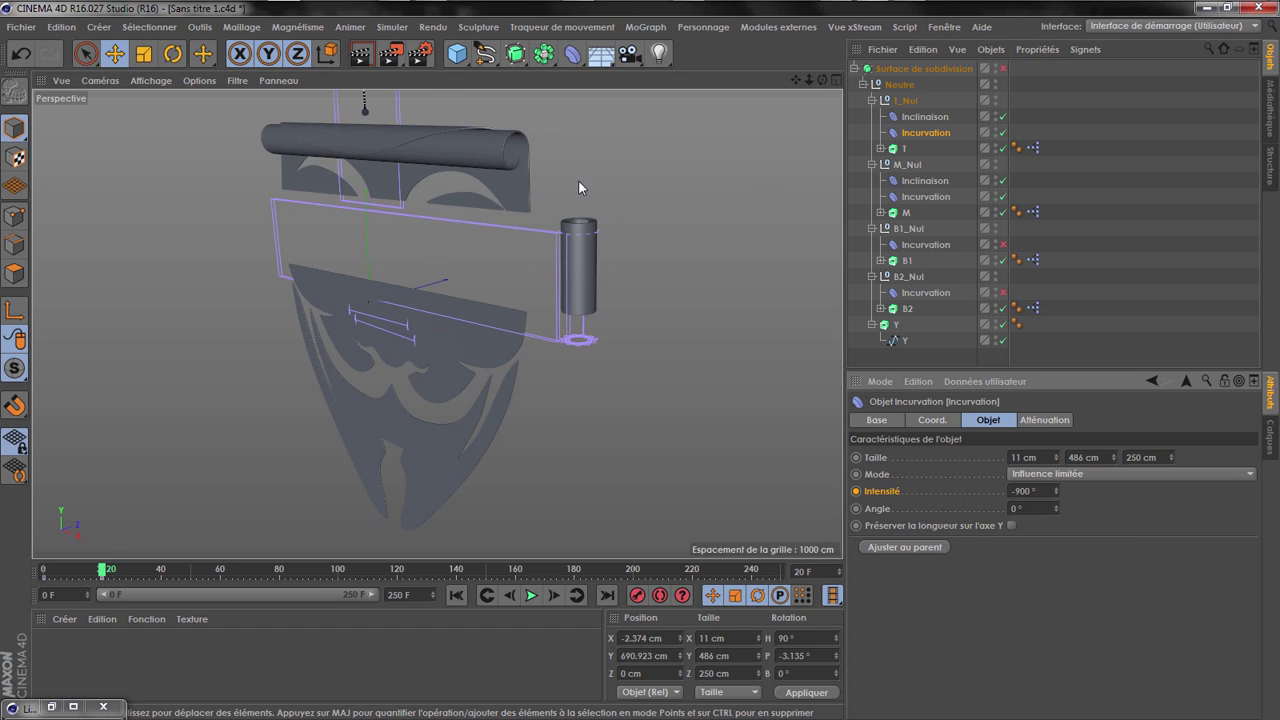
pyautogui.moveTo(822, 79)
pyautogui.mouseDown()
pyautogui.moveTo(665, 82)
pyautogui.moveTo(800, 82)
pyautogui.mouseUp()
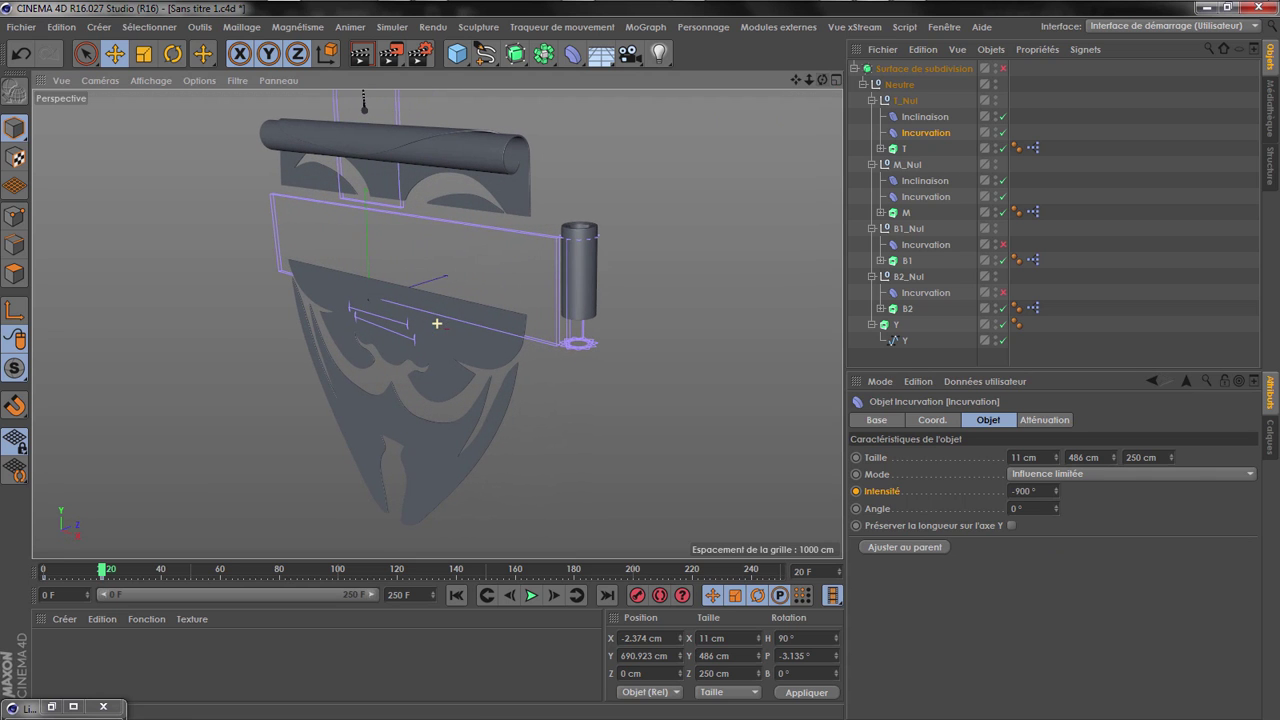
pyautogui.keyDown('ctrl'); pyautogui.click(854, 492); pyautogui.keyUp('ctrl')
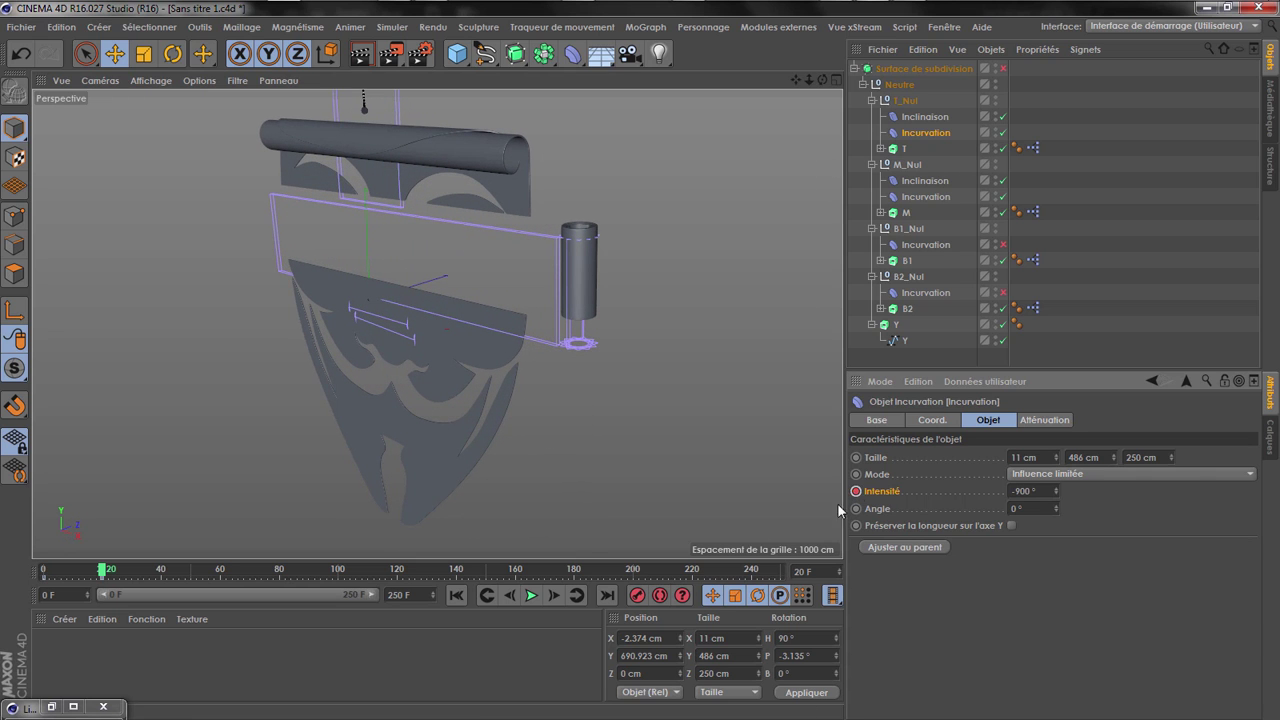
# At the frame 0 keyframe, set the T_Nul Incurvation deformer's intensity to -9000°
pyautogui.click(487, 595)
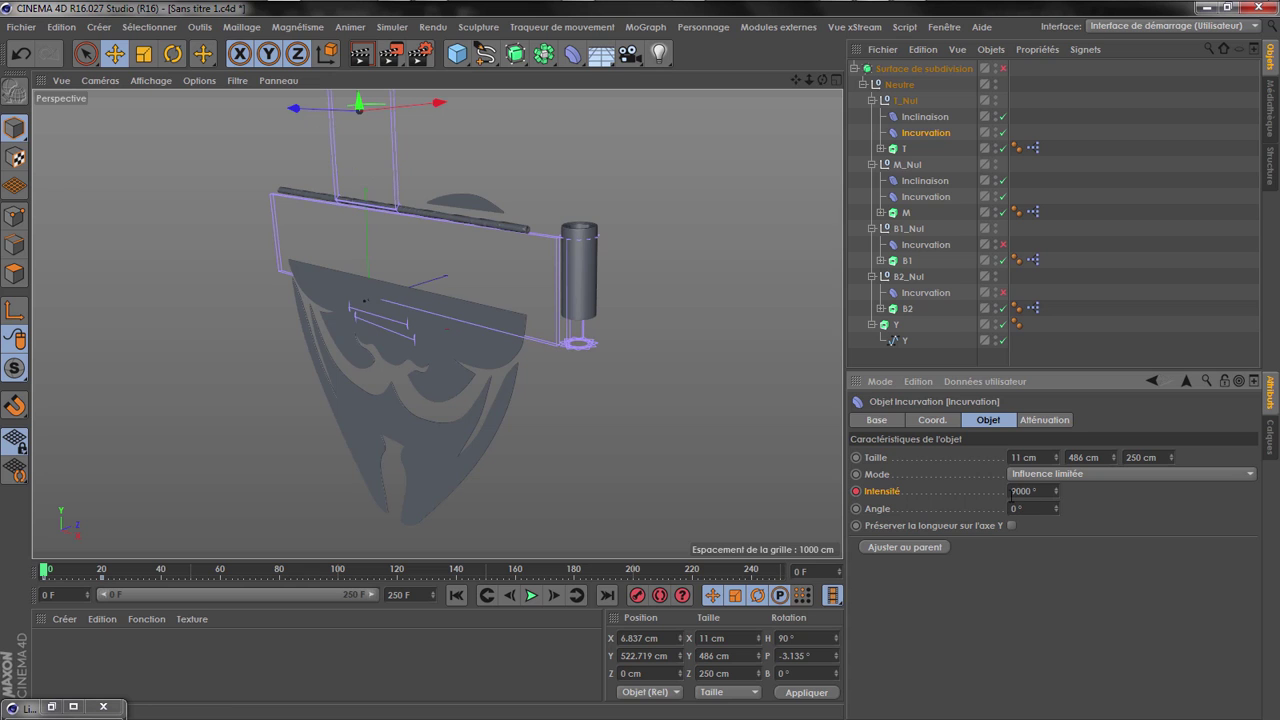
pyautogui.write('-')
pyautogui.press('Return')
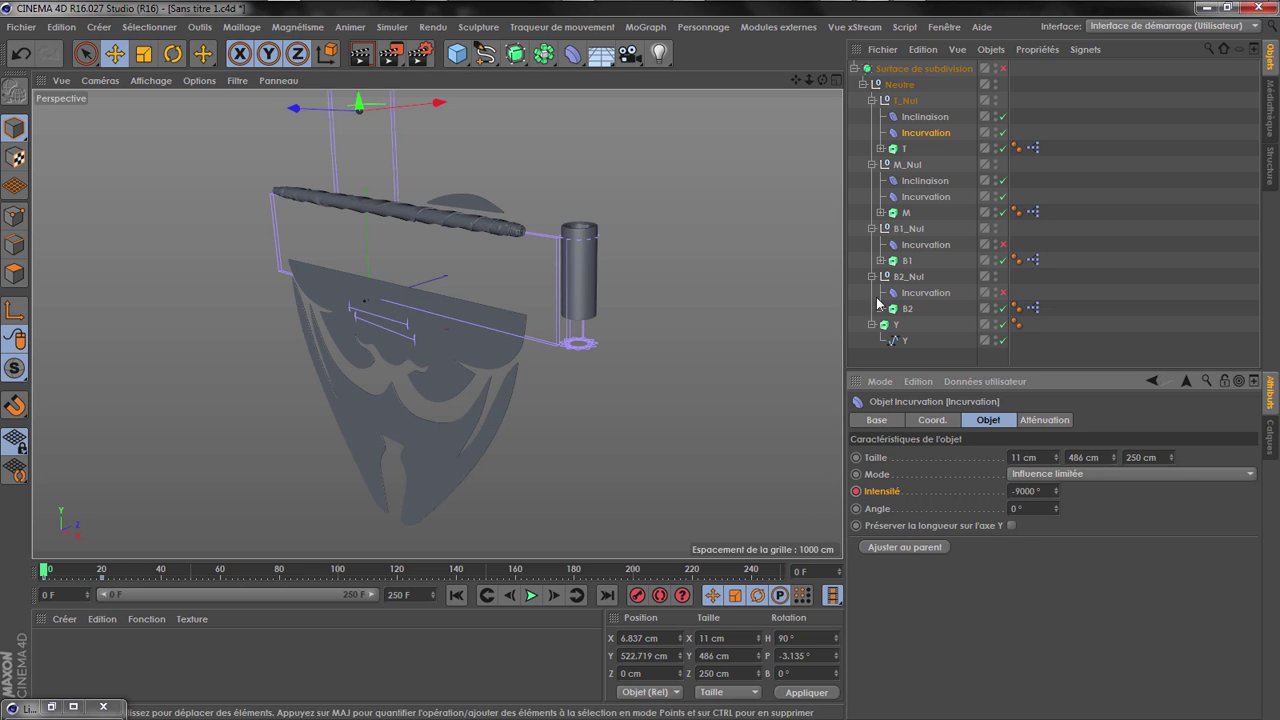
# Set the T_Nul Inclinaison deformer's intensity to -207 % and make the M_Nul Inclinaison deformer's intensity negative as well
pyautogui.click(925, 116)
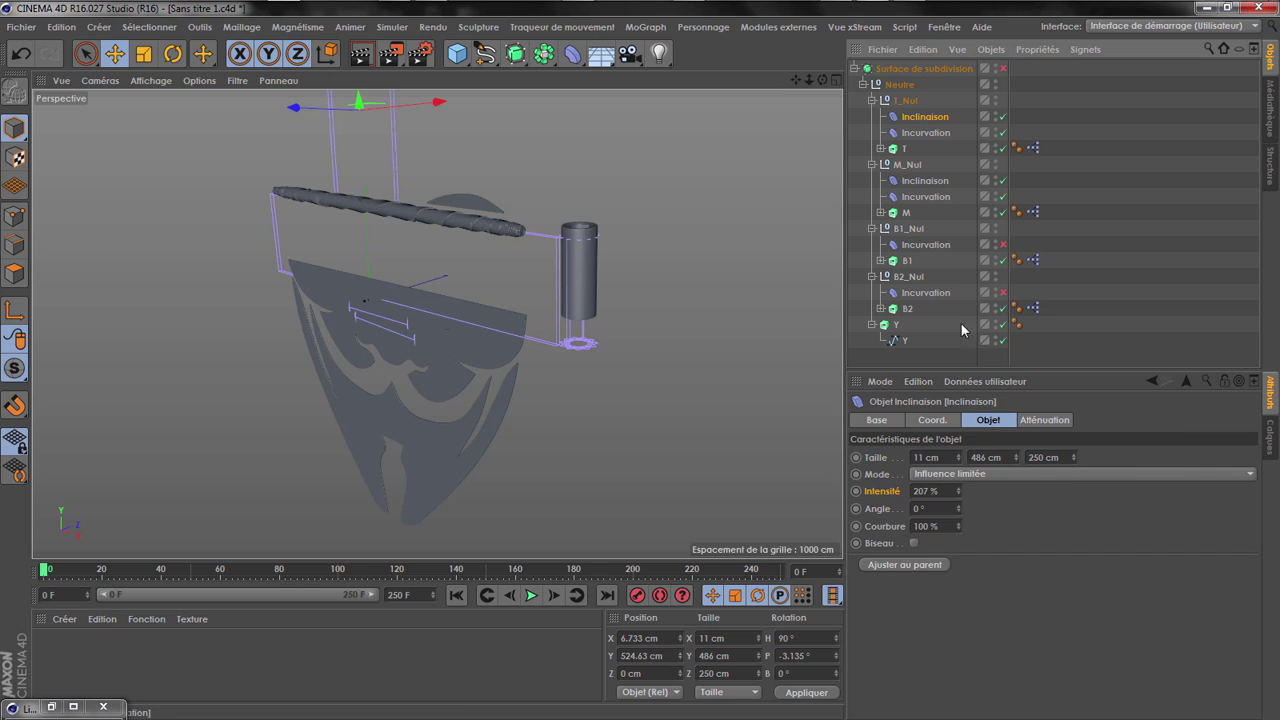
pyautogui.click(915, 491)
pyautogui.write('-')
pyautogui.press('Return')
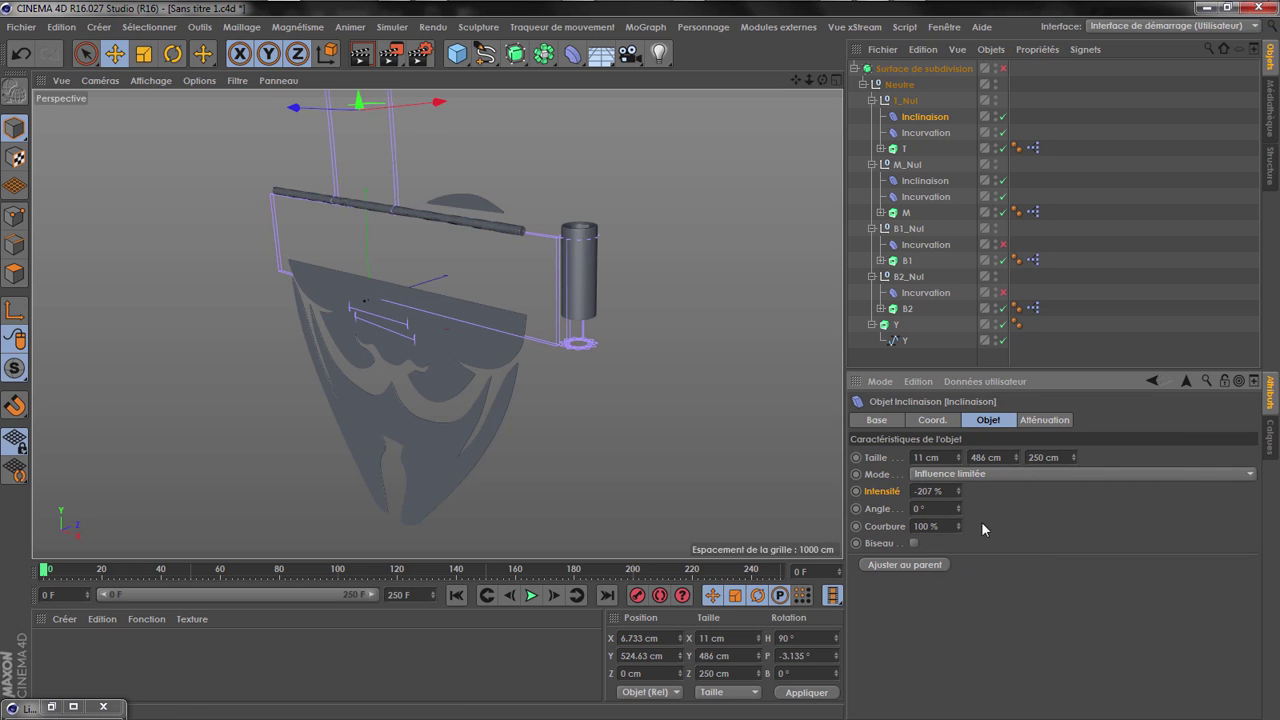
pyautogui.click(911, 184)
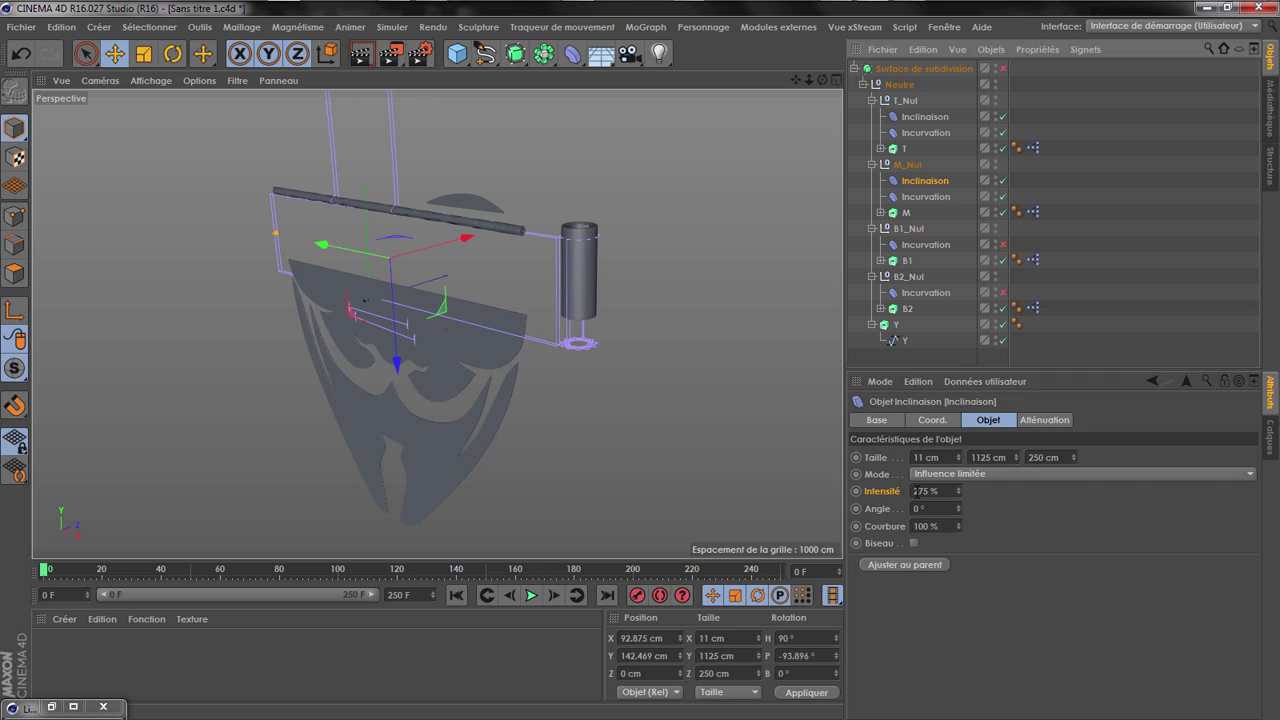
pyautogui.click(915, 491)
# At frame 40, set the M_Nul Incurvation deformer's intensity to -1960° and keyframe it
pyautogui.click(911, 197)
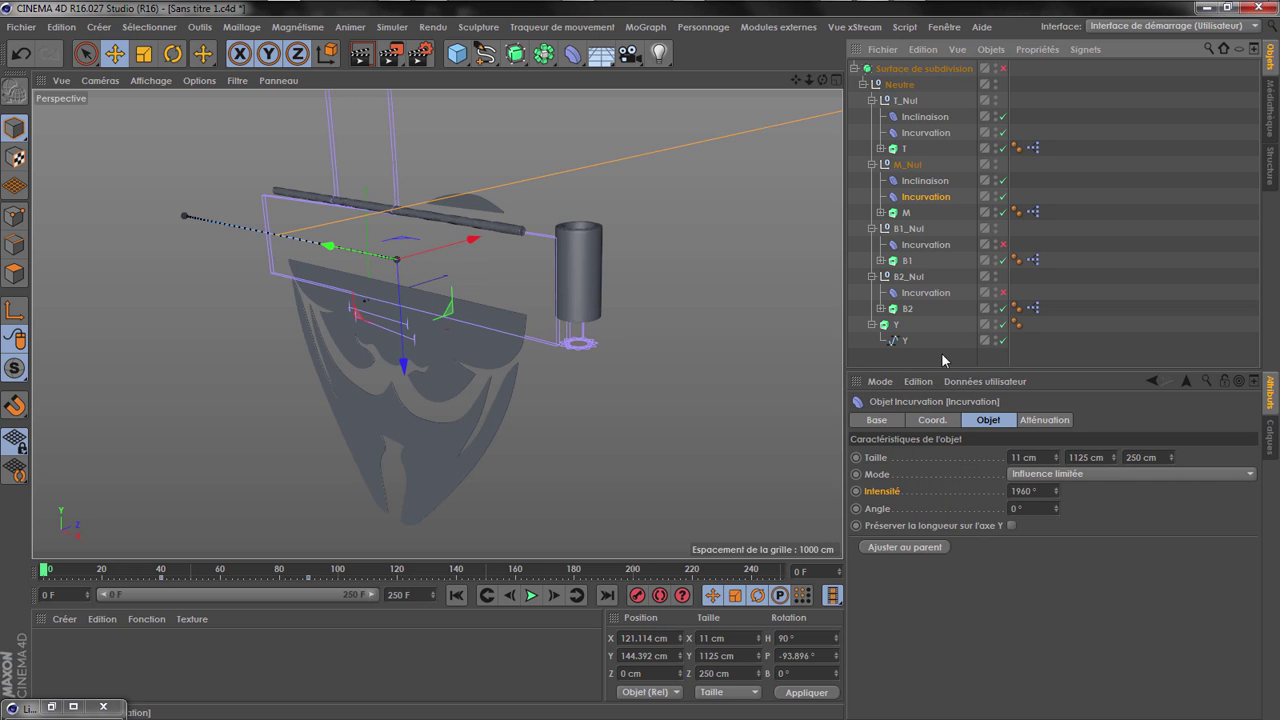
pyautogui.click(577, 597)
pyautogui.click(1012, 491)
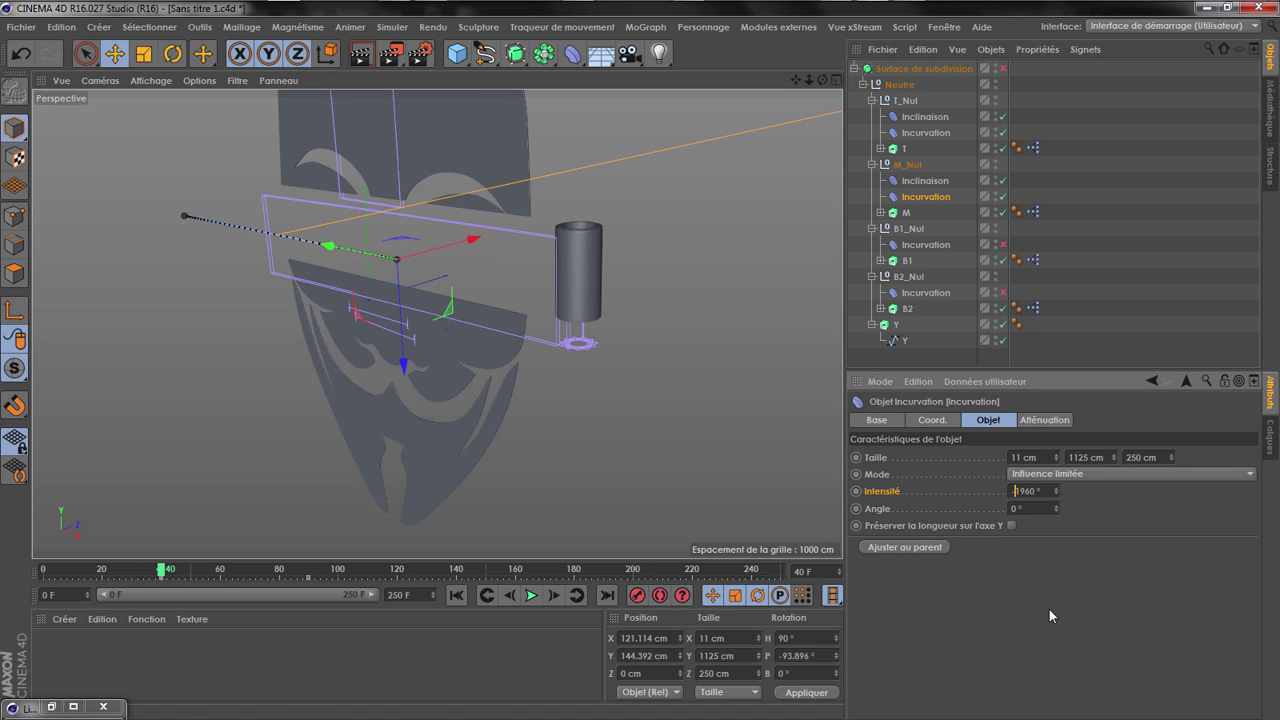
pyautogui.press('Return')
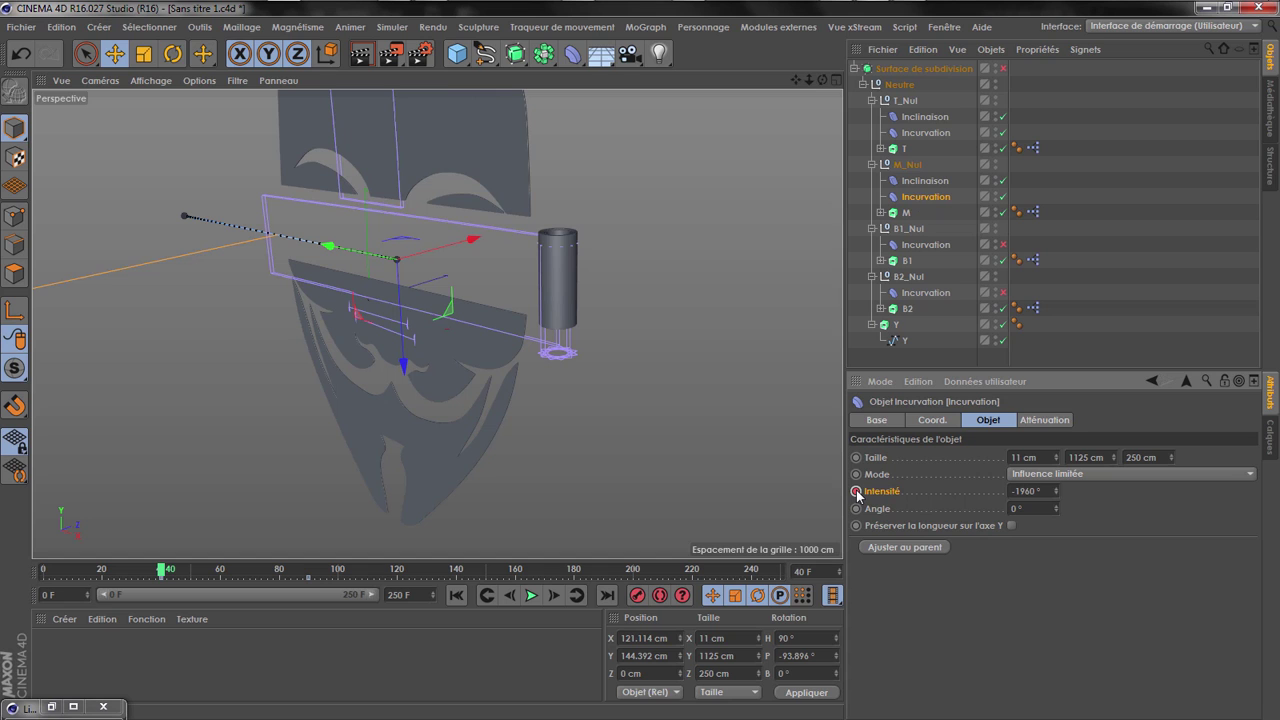
# Check the M_Nul Incurvation deformer's coordinate keys and record its -1960° intensity as a keyframe at frame 90
pyautogui.click(929, 421)
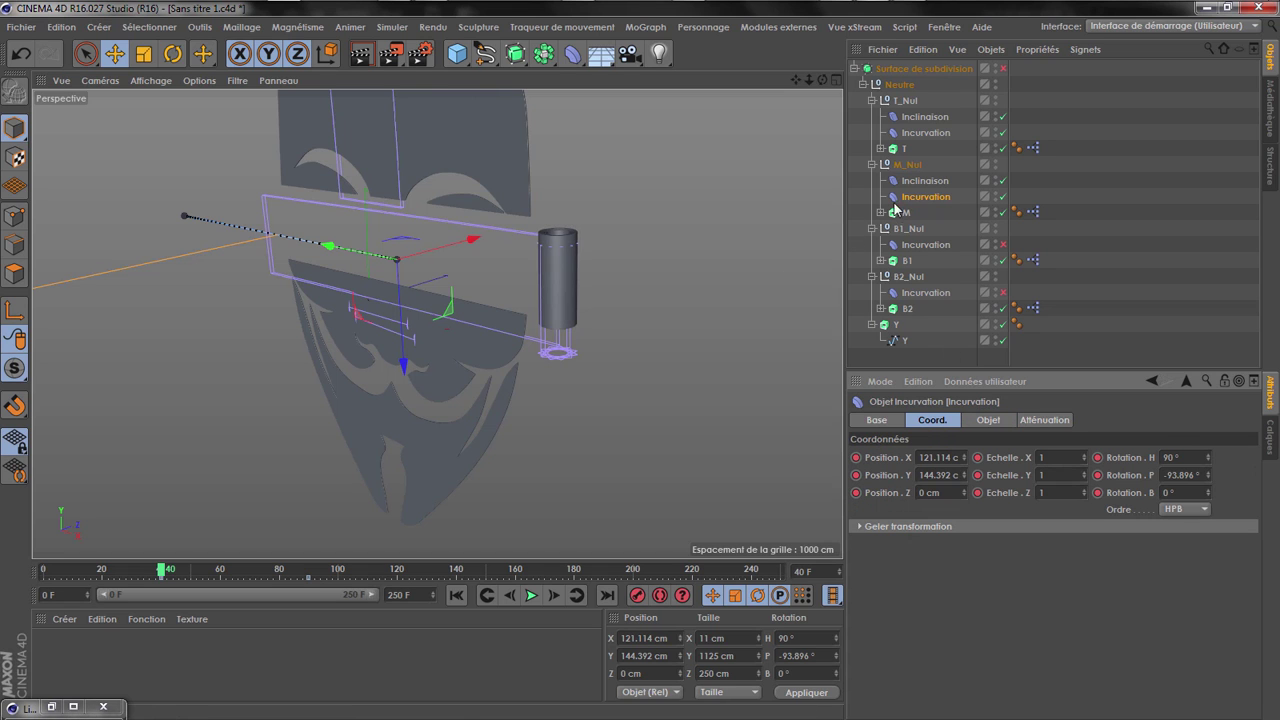
pyautogui.click(987, 420)
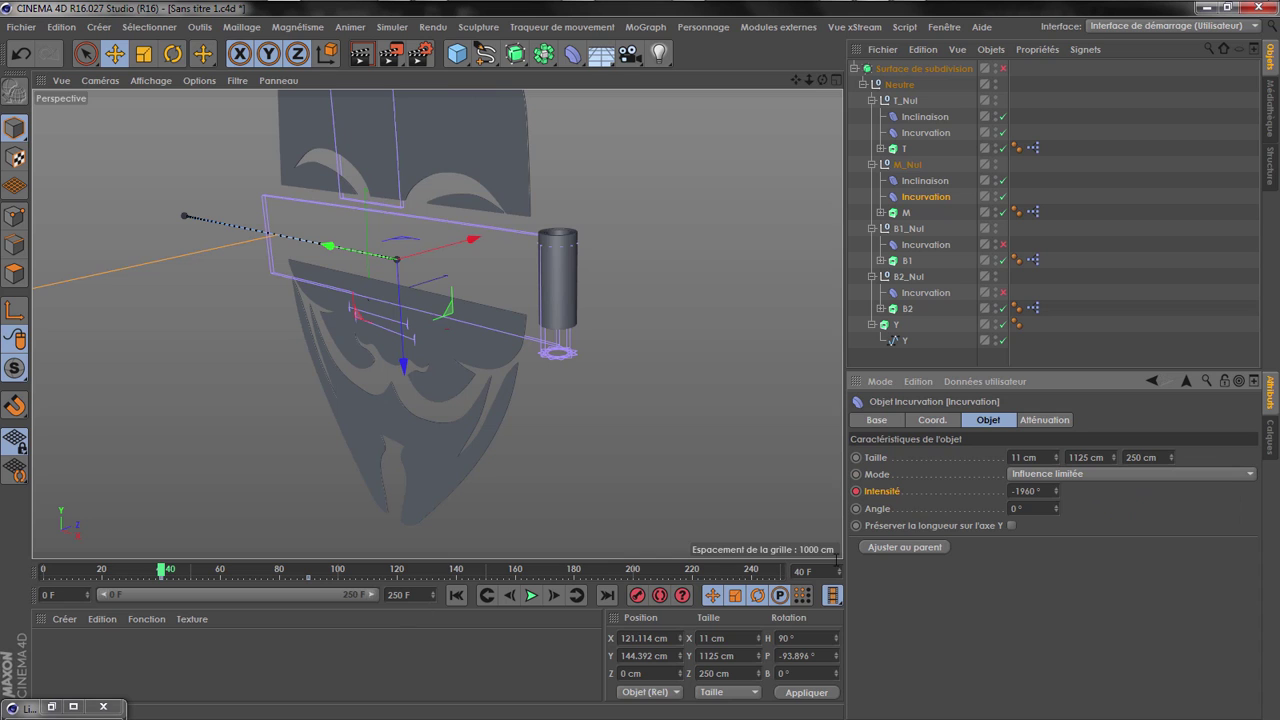
pyautogui.click(577, 595)
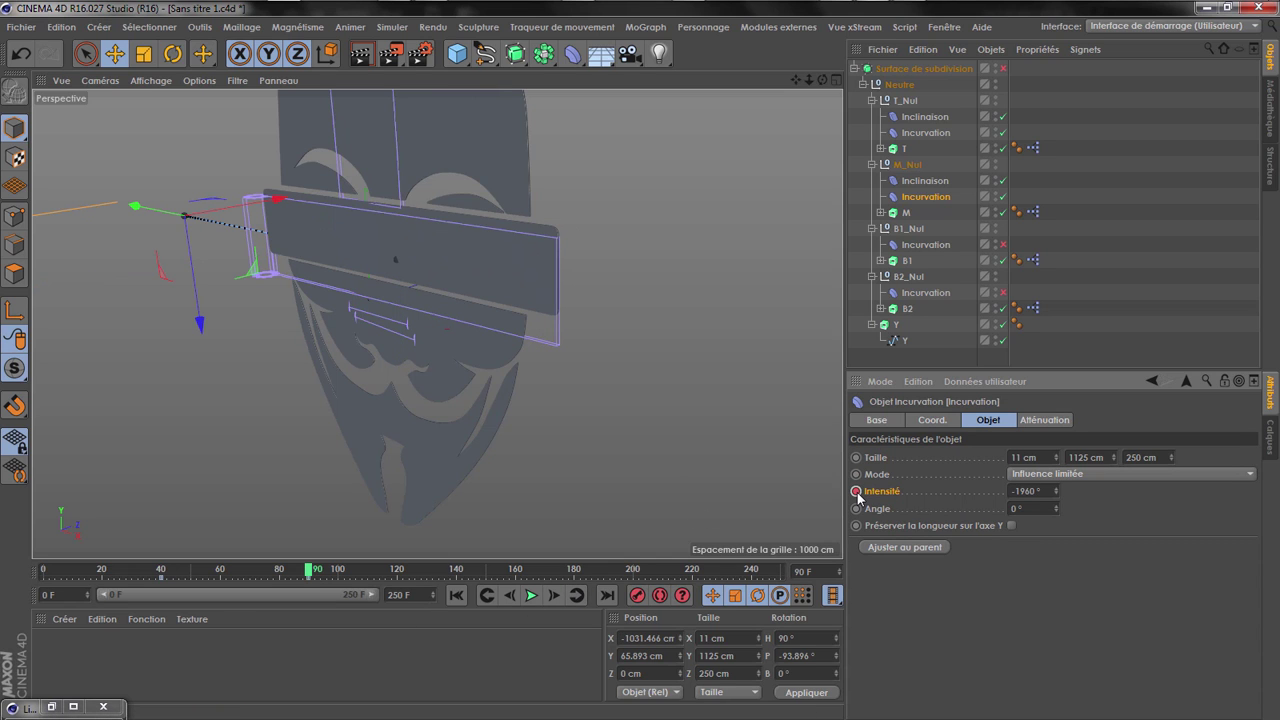
pyautogui.click(487, 595)
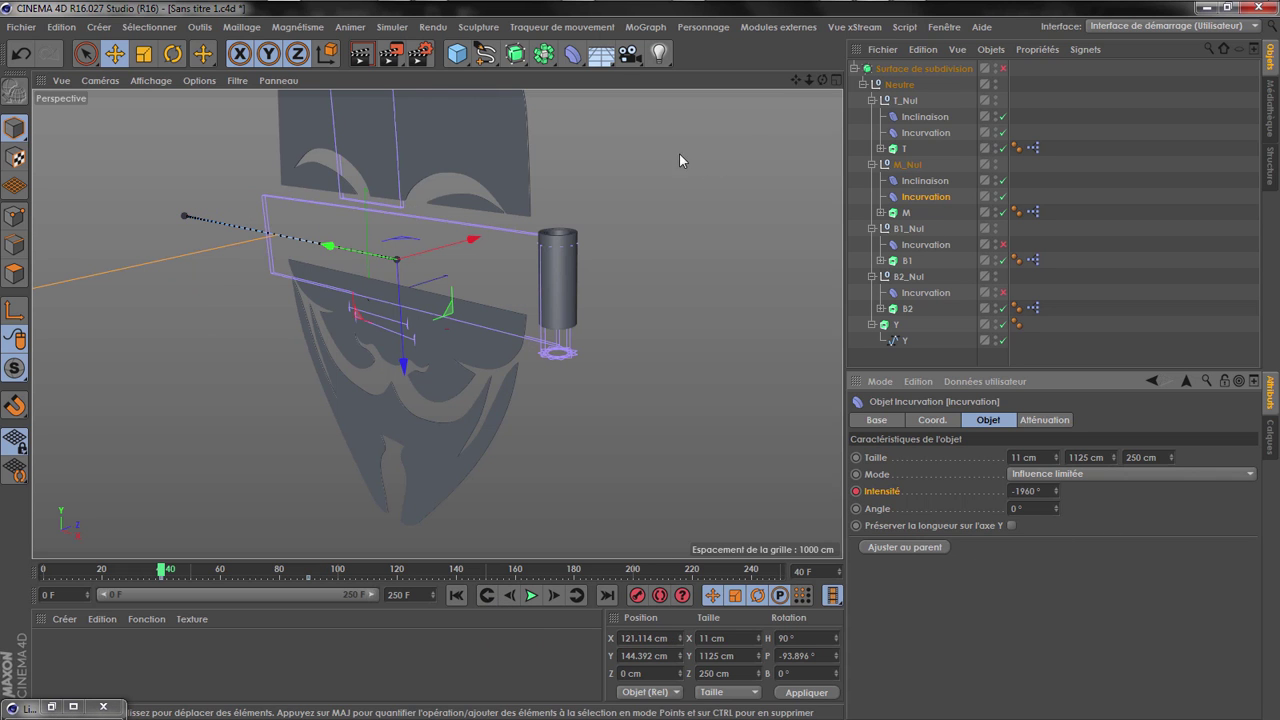
# Scrub the animation from frame 40 to frame 57 while examining the middle strip's unrolling from the front
pyautogui.moveTo(822, 80); pyautogui.dragTo(900, 62)
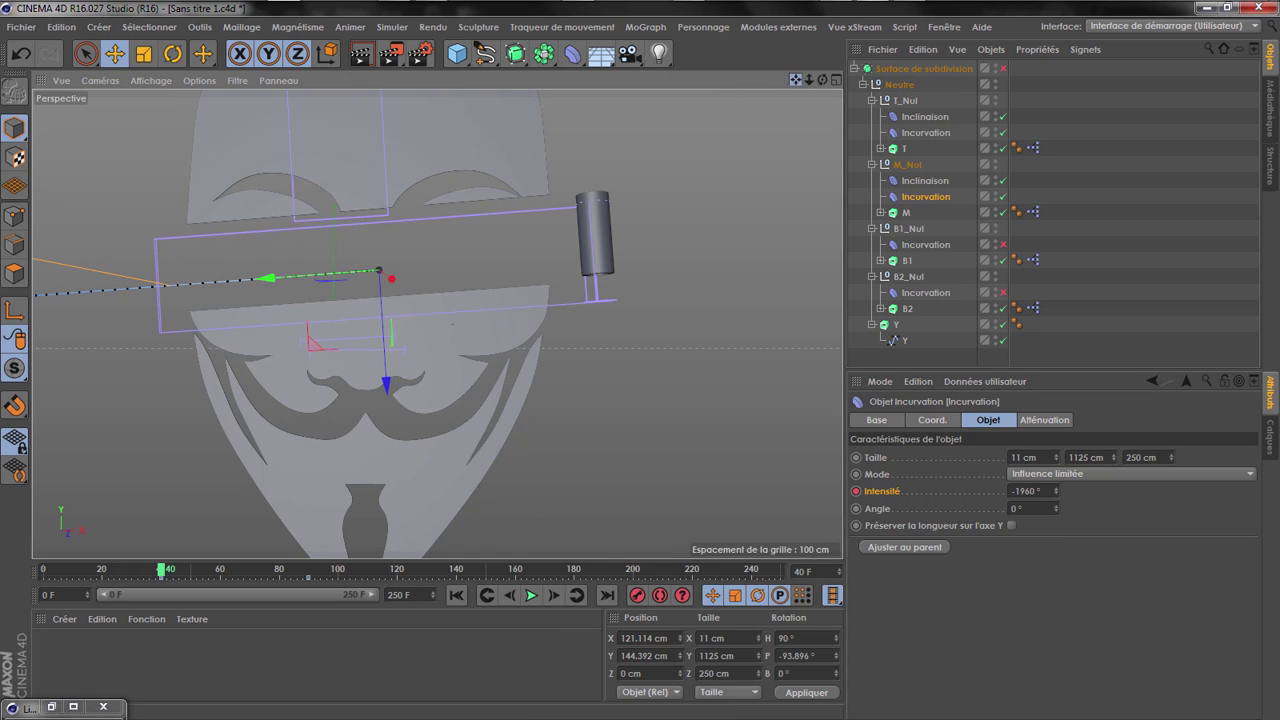
pyautogui.moveTo(795, 79); pyautogui.dragTo(967, 170)
pyautogui.moveTo(162, 567); pyautogui.dragTo(210, 571)
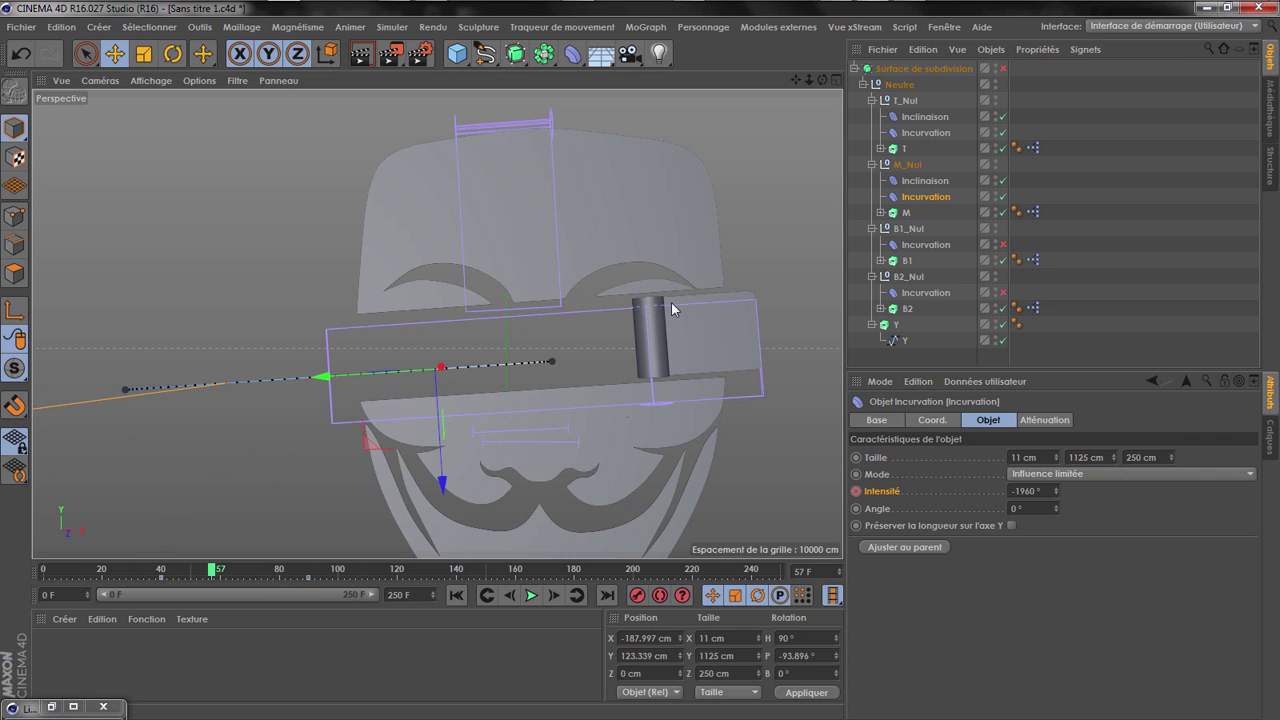
# At frame 40, delete the H, P and B rotation animation tracks of the M_Nul Incurvation deformer
pyautogui.click(928, 420)
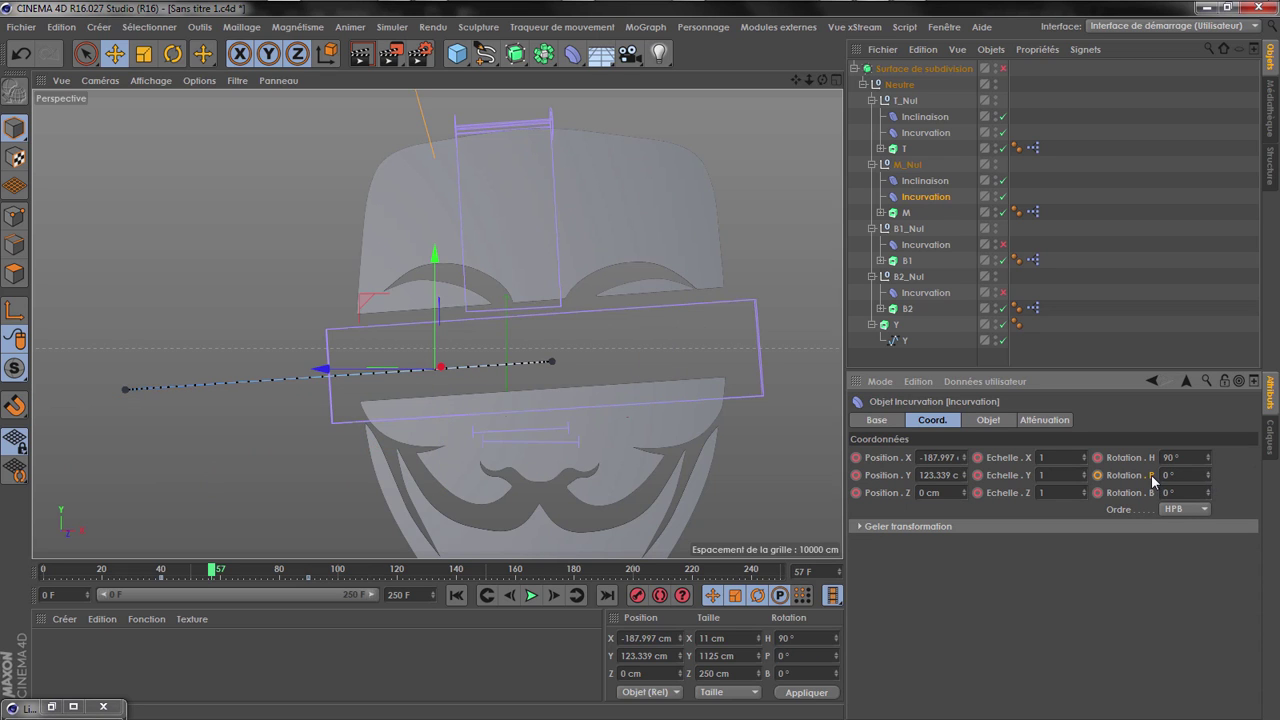
pyautogui.click(487, 598)
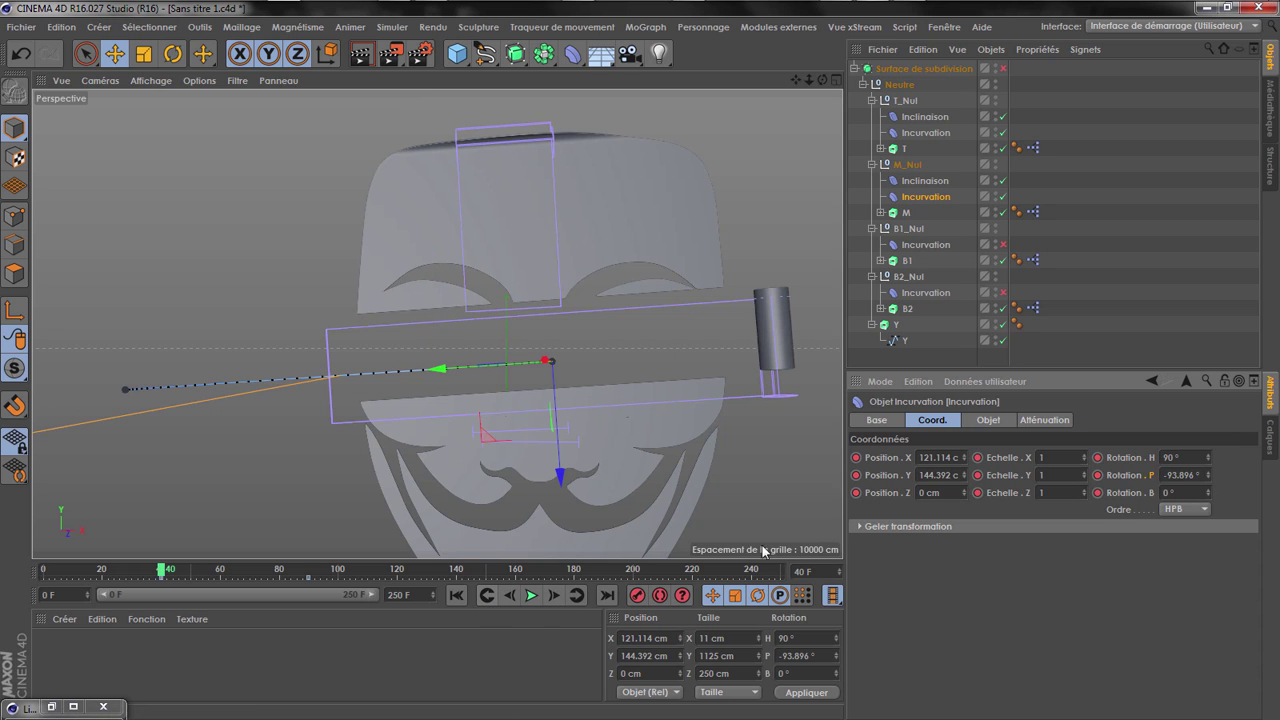
pyautogui.rightClick(1118, 487)
pyautogui.moveTo(1108, 456)
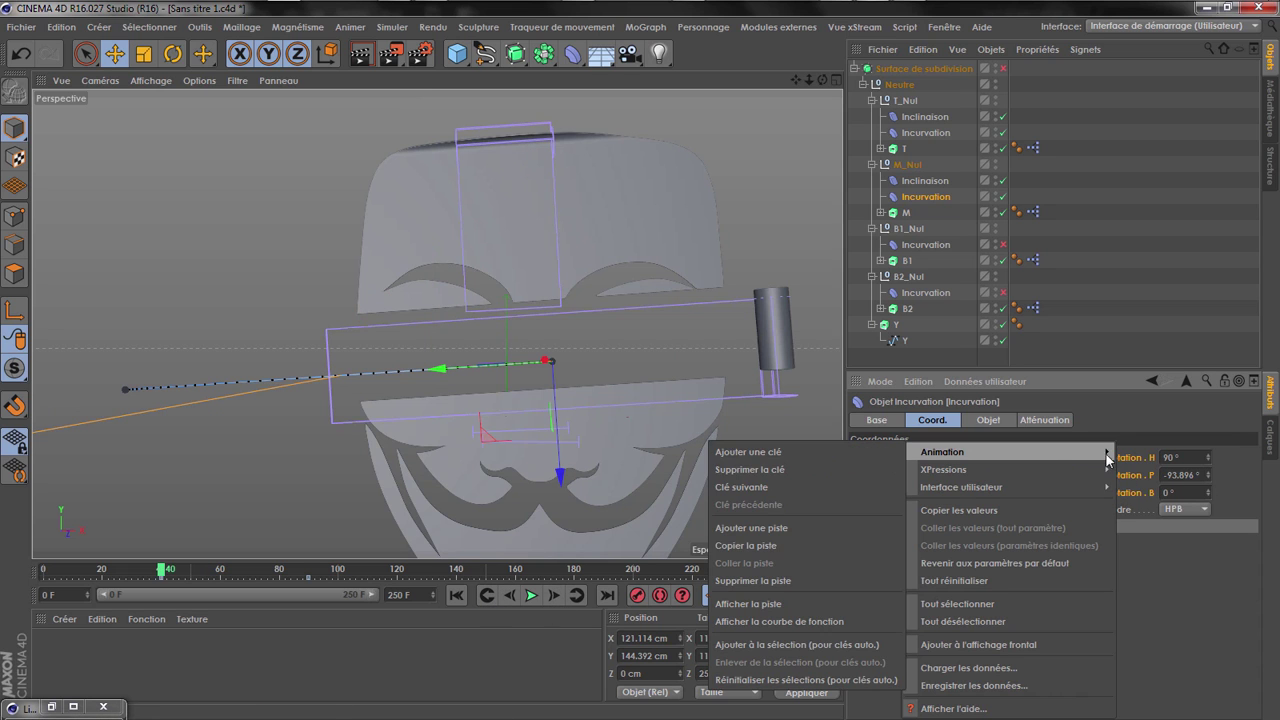
pyautogui.click(757, 580)
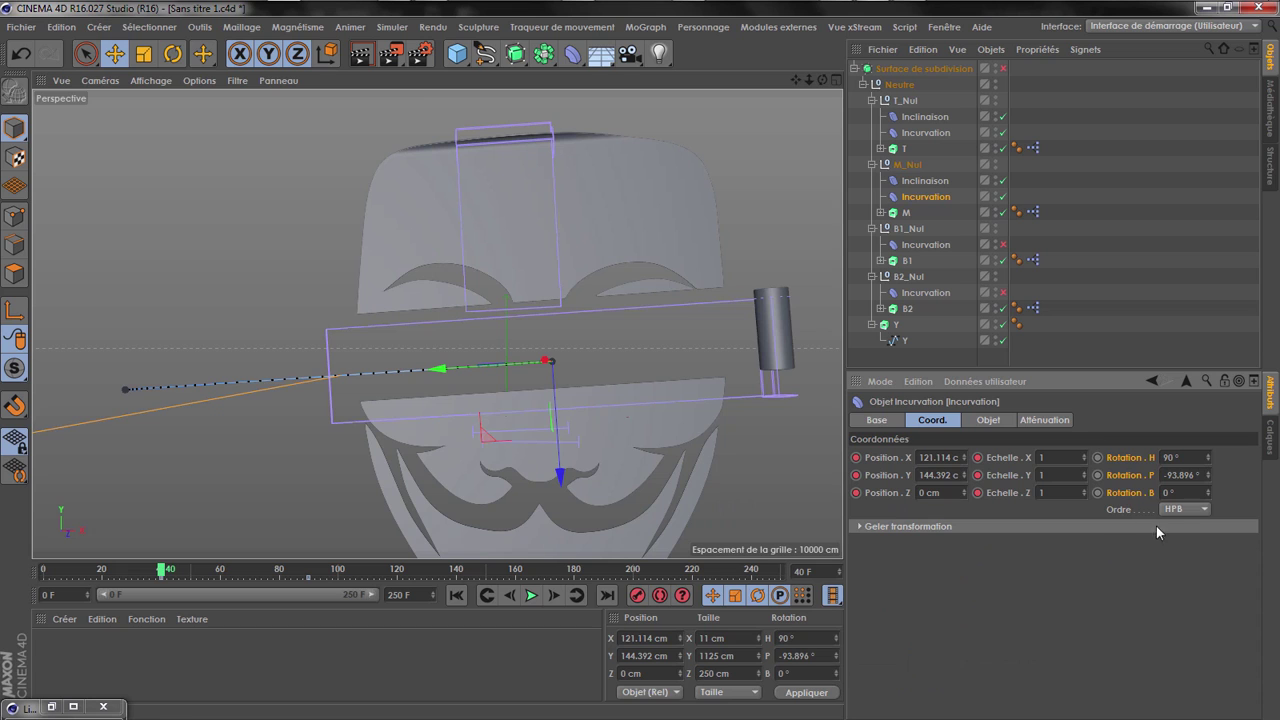
# Set the M_Nul Incurvation deformer's rotation P to 90° and toggle the deformer off and on to compare the middle strip
pyautogui.rightClick(1209, 481)
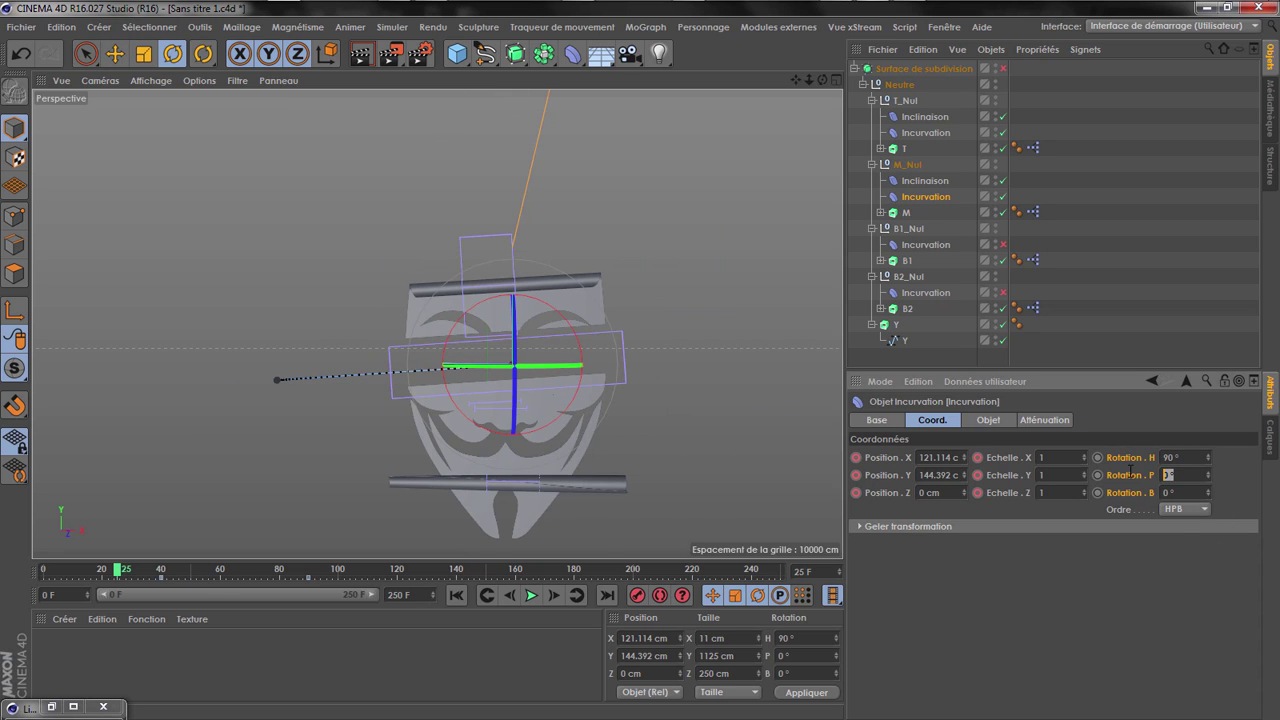
pyautogui.press('Return')
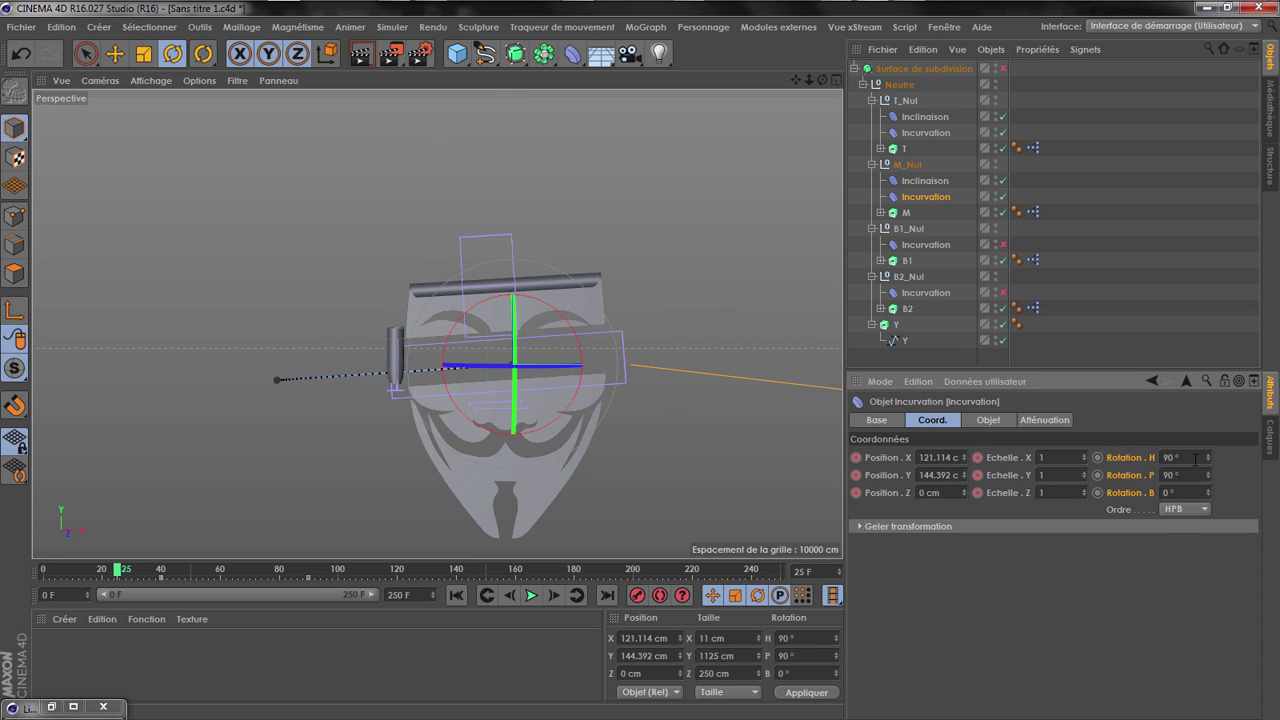
pyautogui.scroll(4, 348, 317)
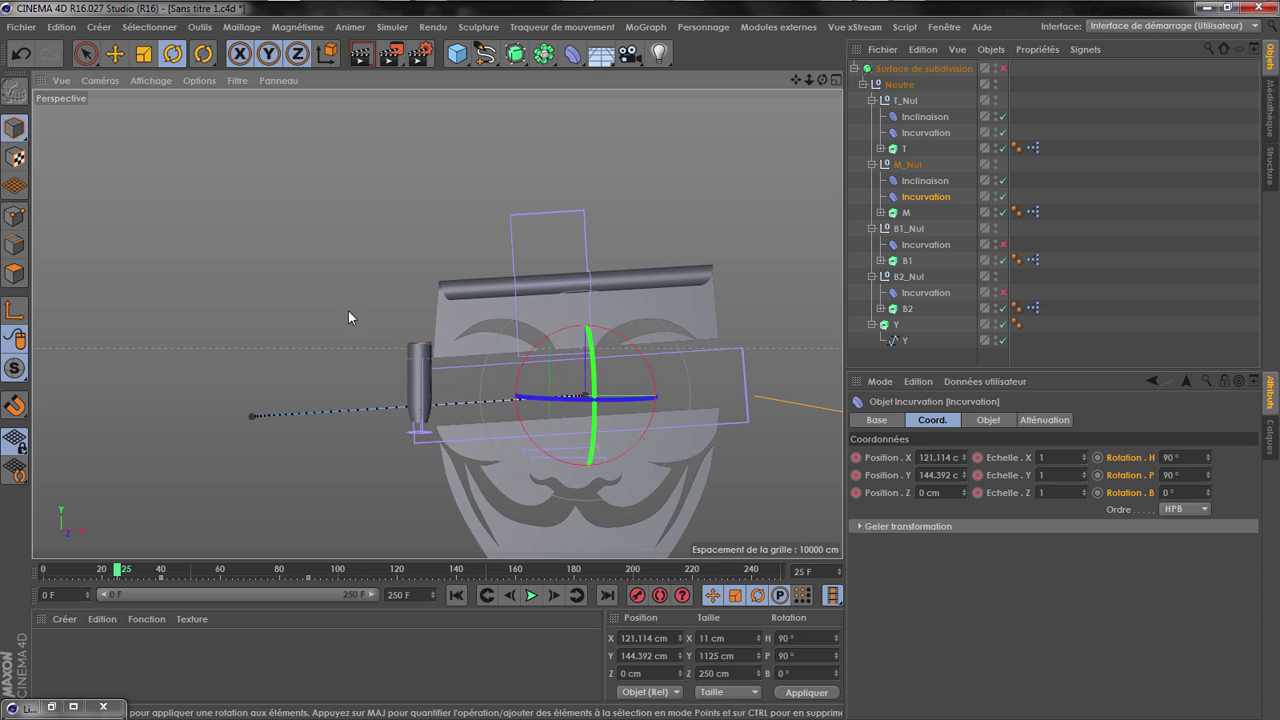
pyautogui.scroll(2, 400, 325)
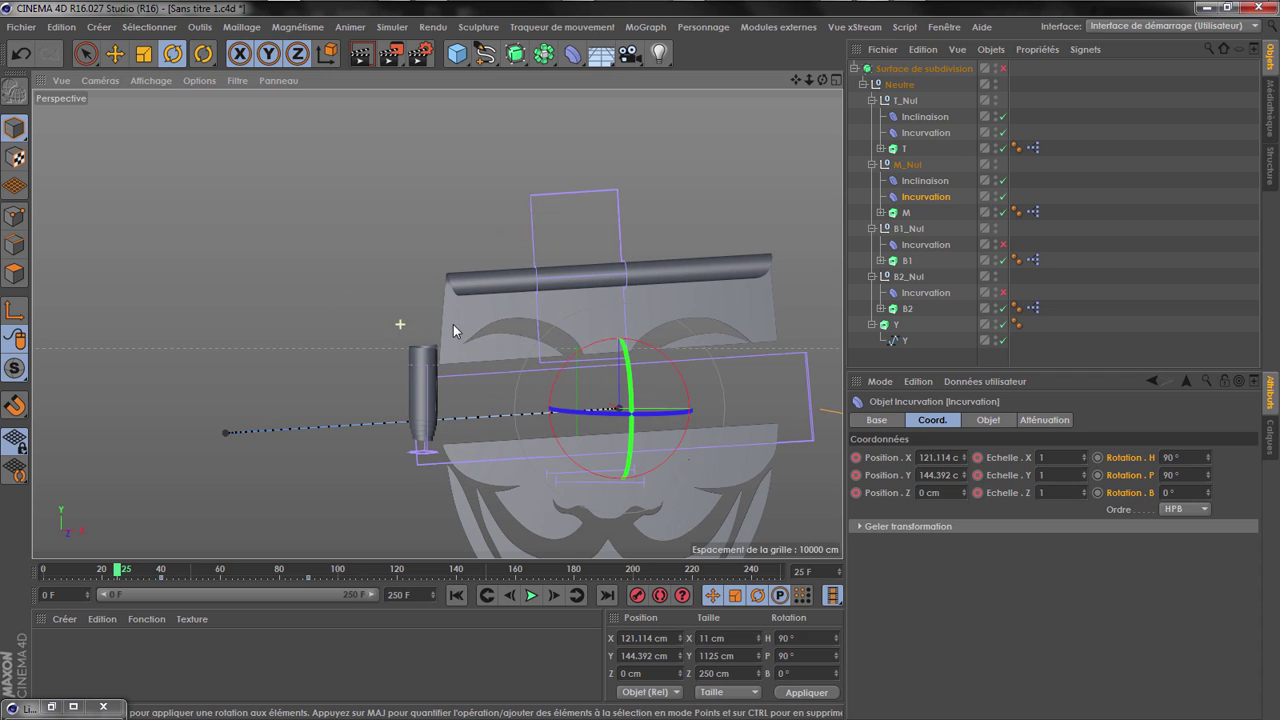
pyautogui.click(1002, 197)
pyautogui.click(1002, 197)
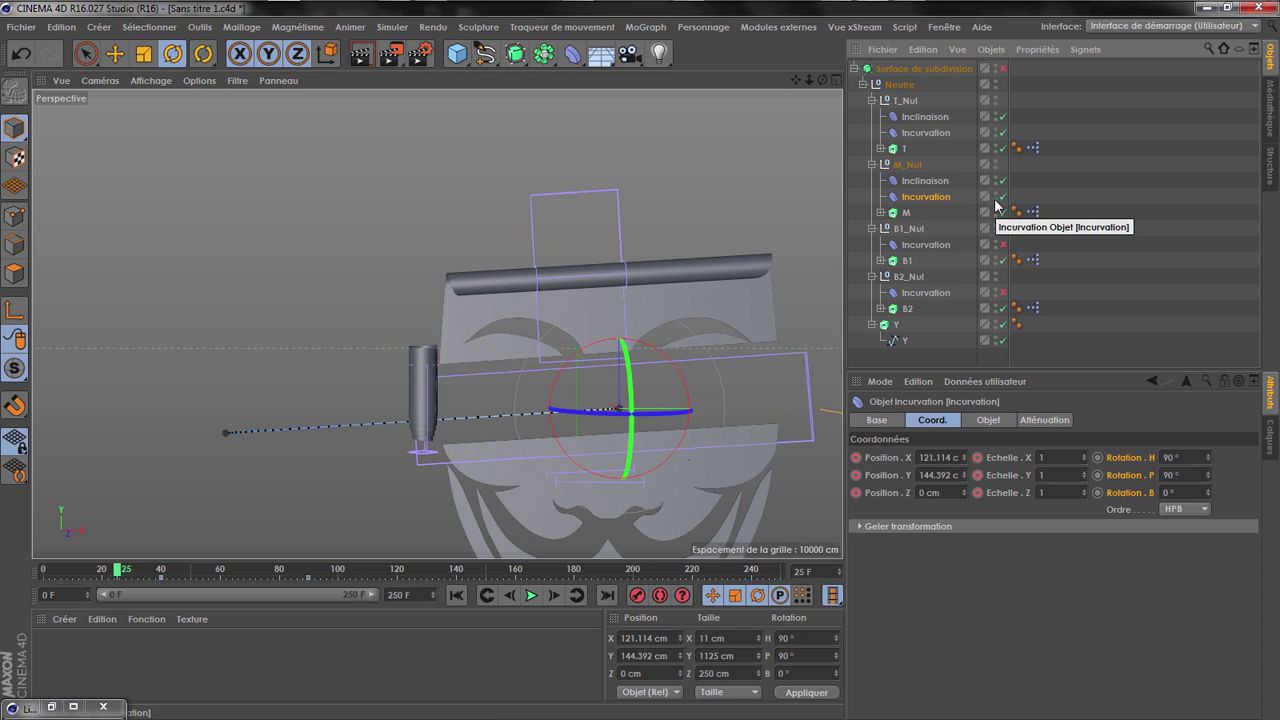
pyautogui.click(1004, 197)
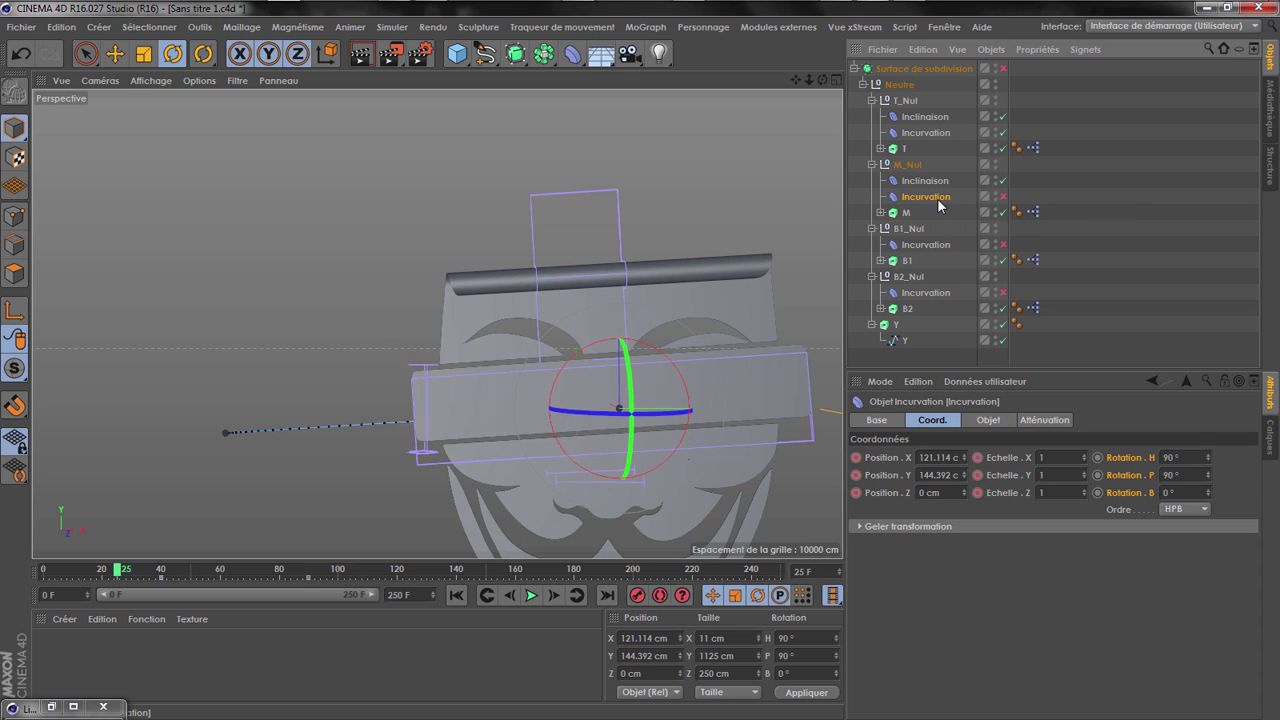
pyautogui.click(1002, 197)
# Reset the M_Nul Incurvation deformer's intensity to 0° and rotate the deformer by about -3.7° to align it with the slanted middle strip
pyautogui.click(996, 420)
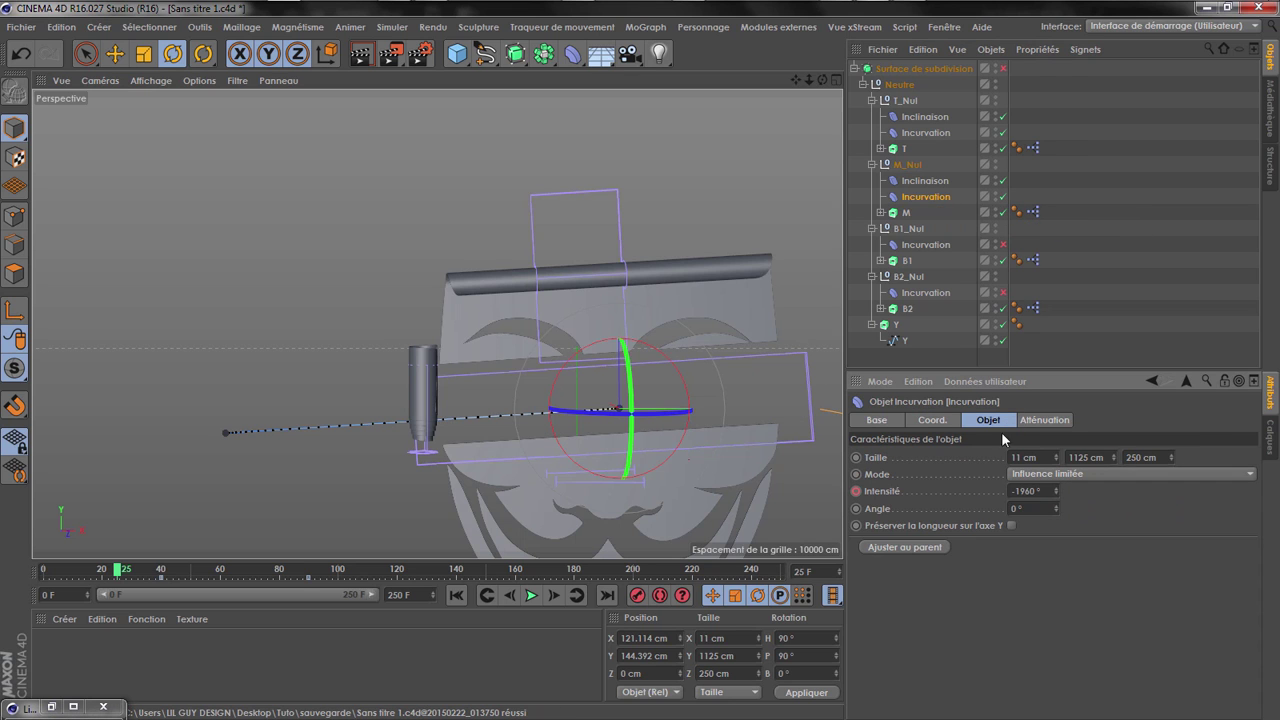
pyautogui.rightClick(1057, 491)
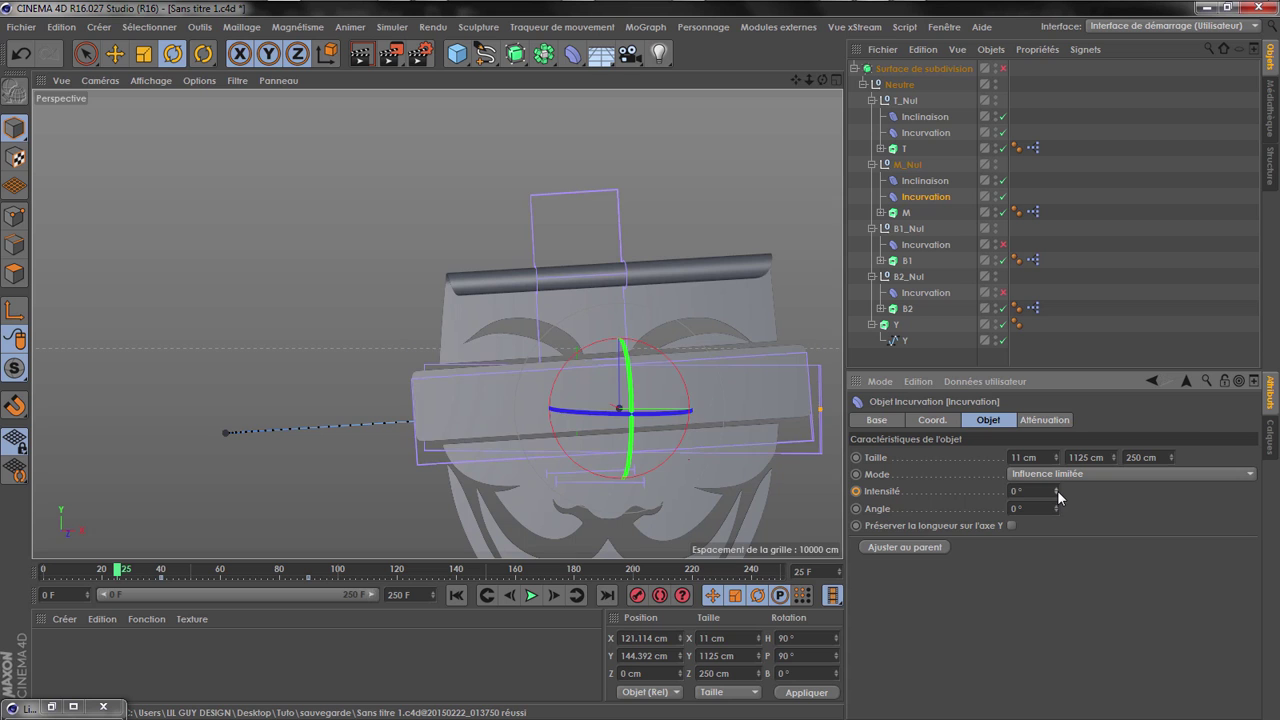
pyautogui.scroll(-2, 386, 374)
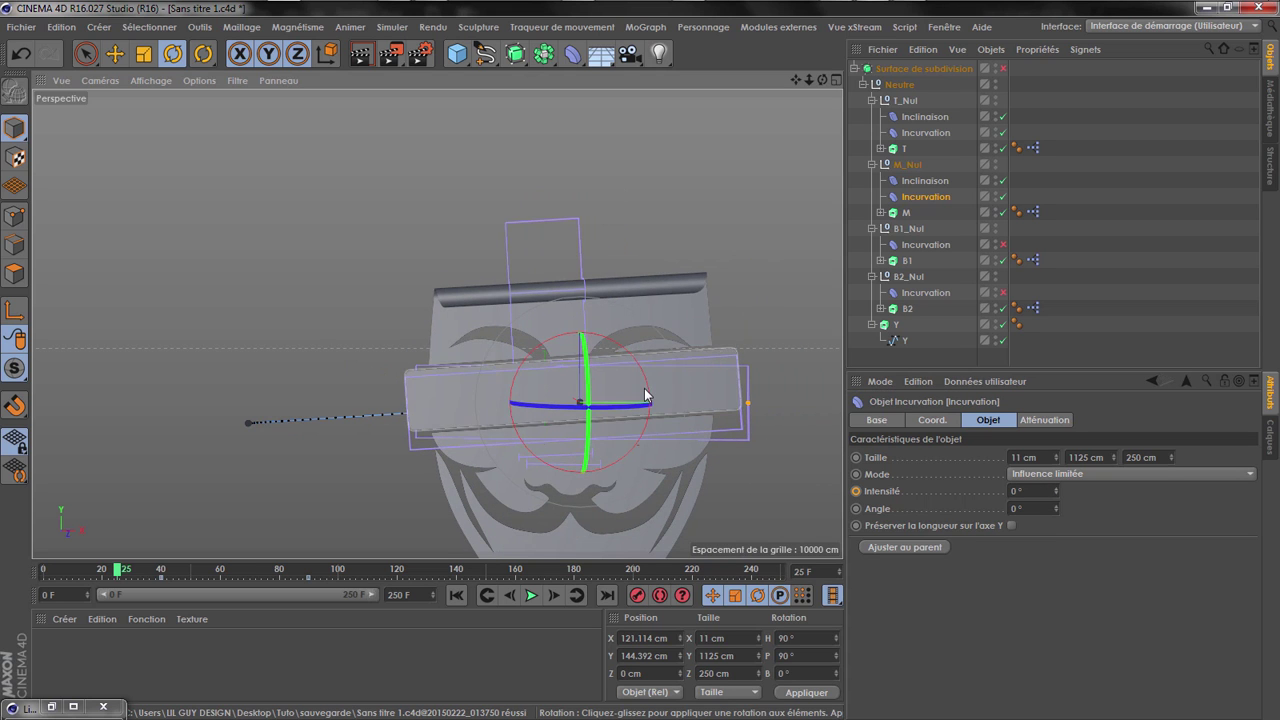
pyautogui.moveTo(649, 388); pyautogui.dragTo(646, 378)
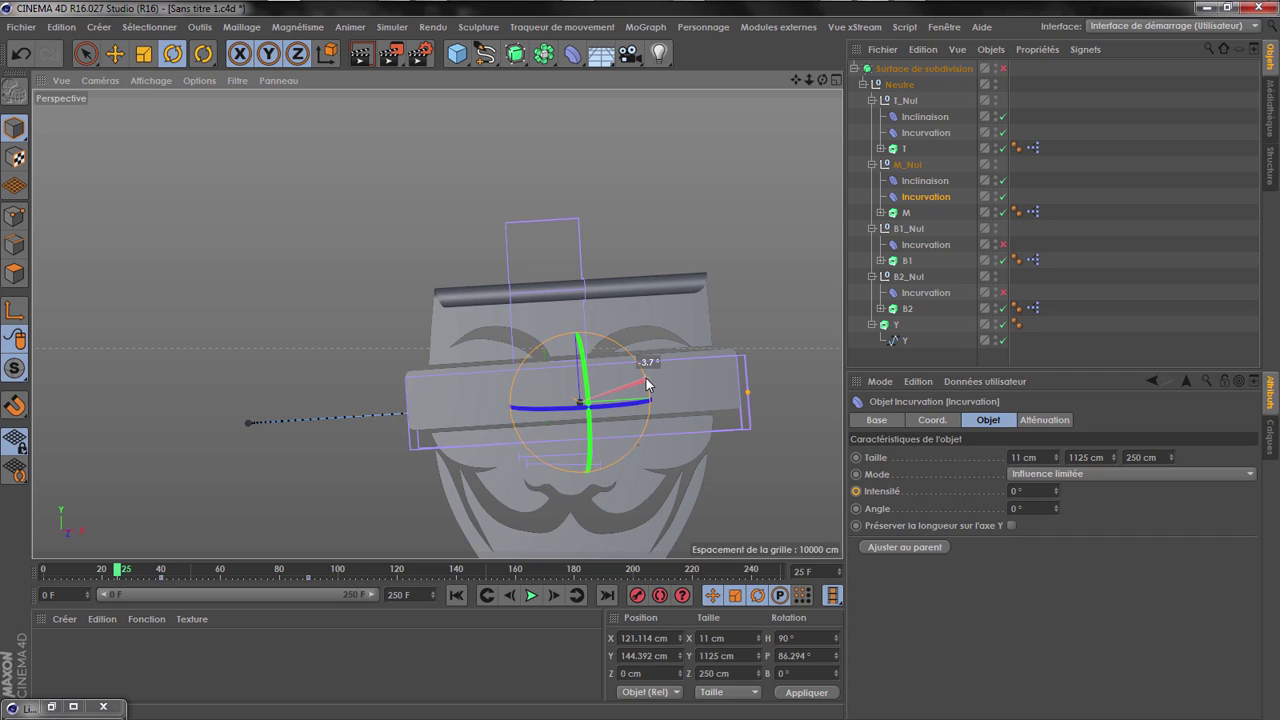
pyautogui.moveTo(646, 378); pyautogui.dragTo(646, 378)
# Try to reverse the order of the M_Nul Incurvation deformer's keyframes at frames 40 and 90
pyautogui.moveTo(141, 571); pyautogui.dragTo(308, 579)
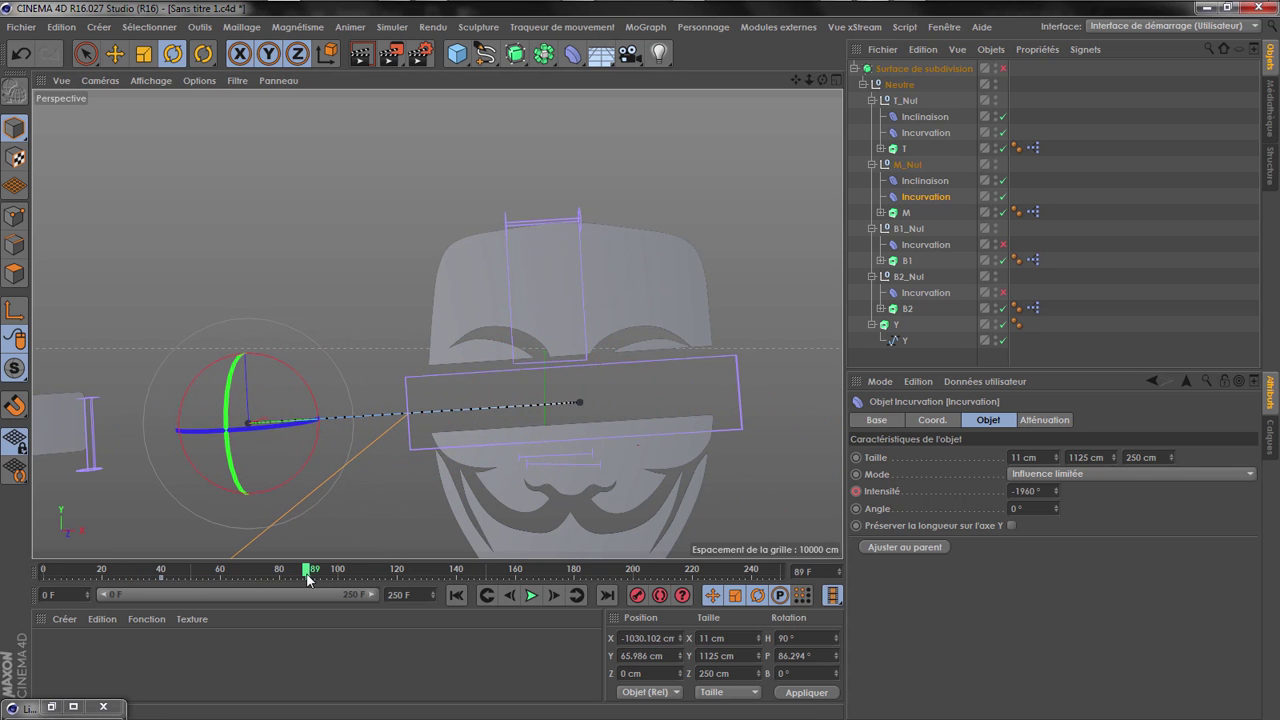
pyautogui.click(308, 578)
pyautogui.rightClick(308, 578)
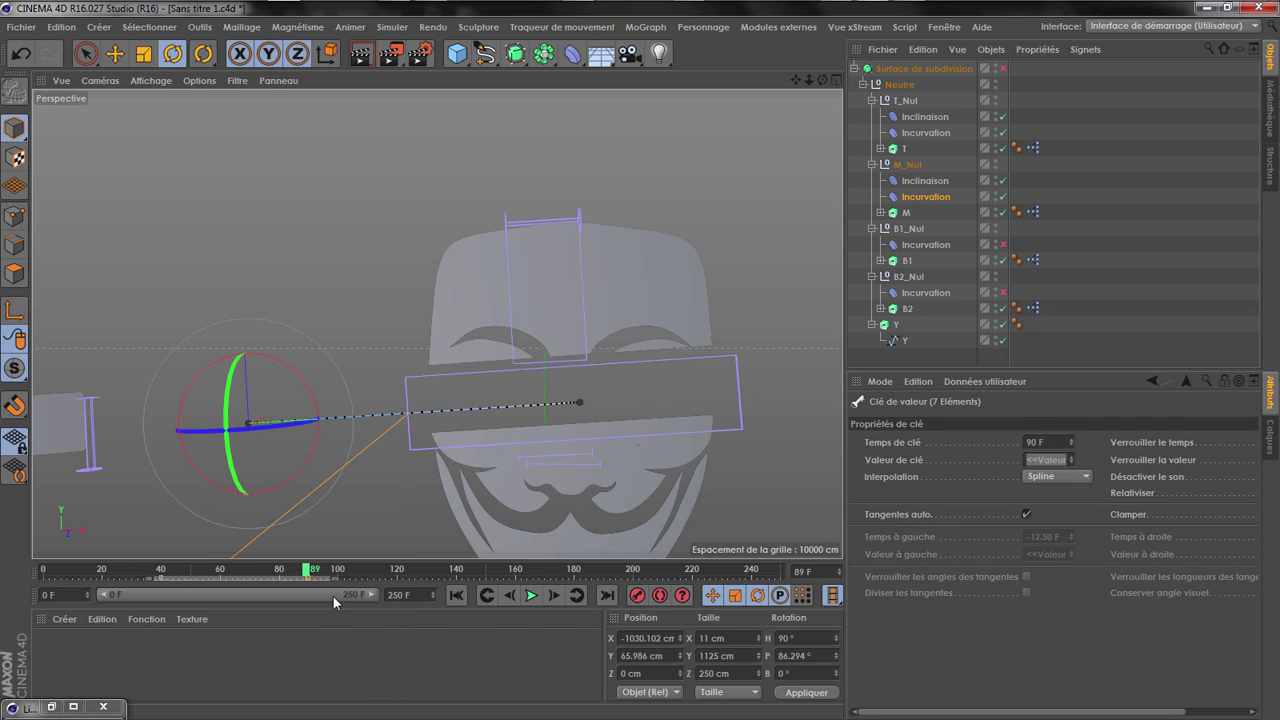
pyautogui.rightClick(167, 582)
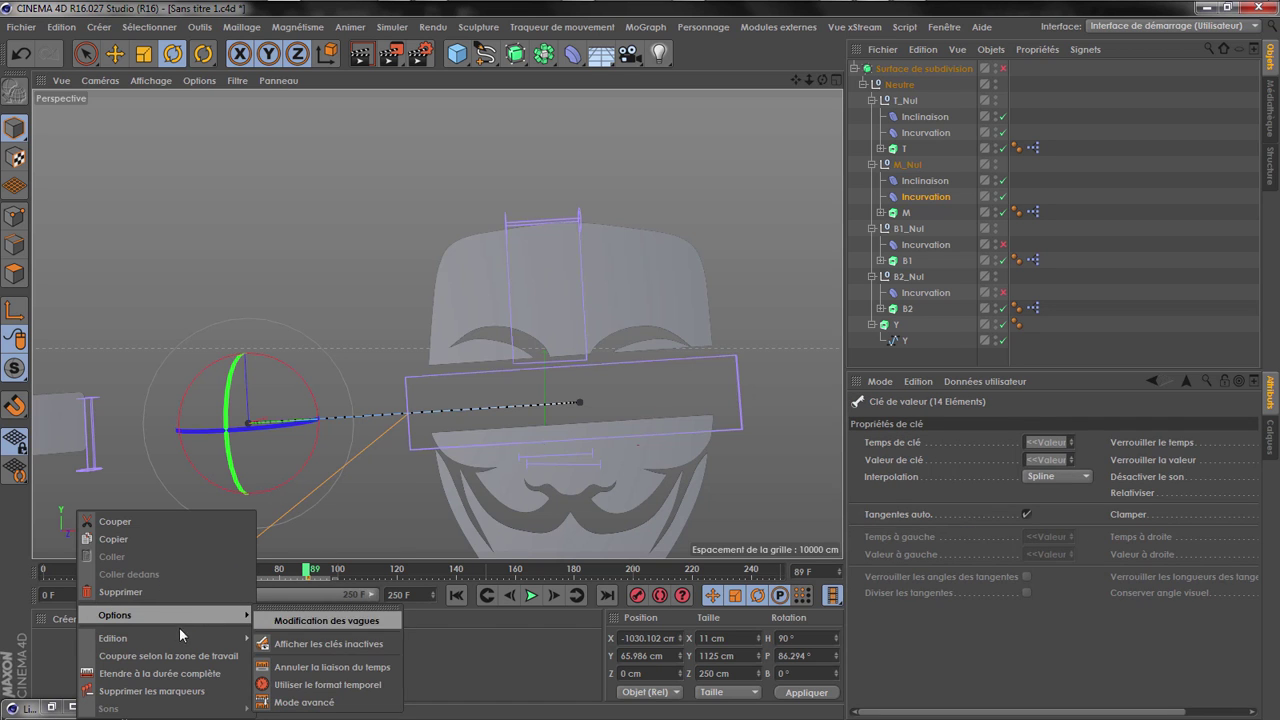
pyautogui.moveTo(190, 638)
pyautogui.click(302, 644)
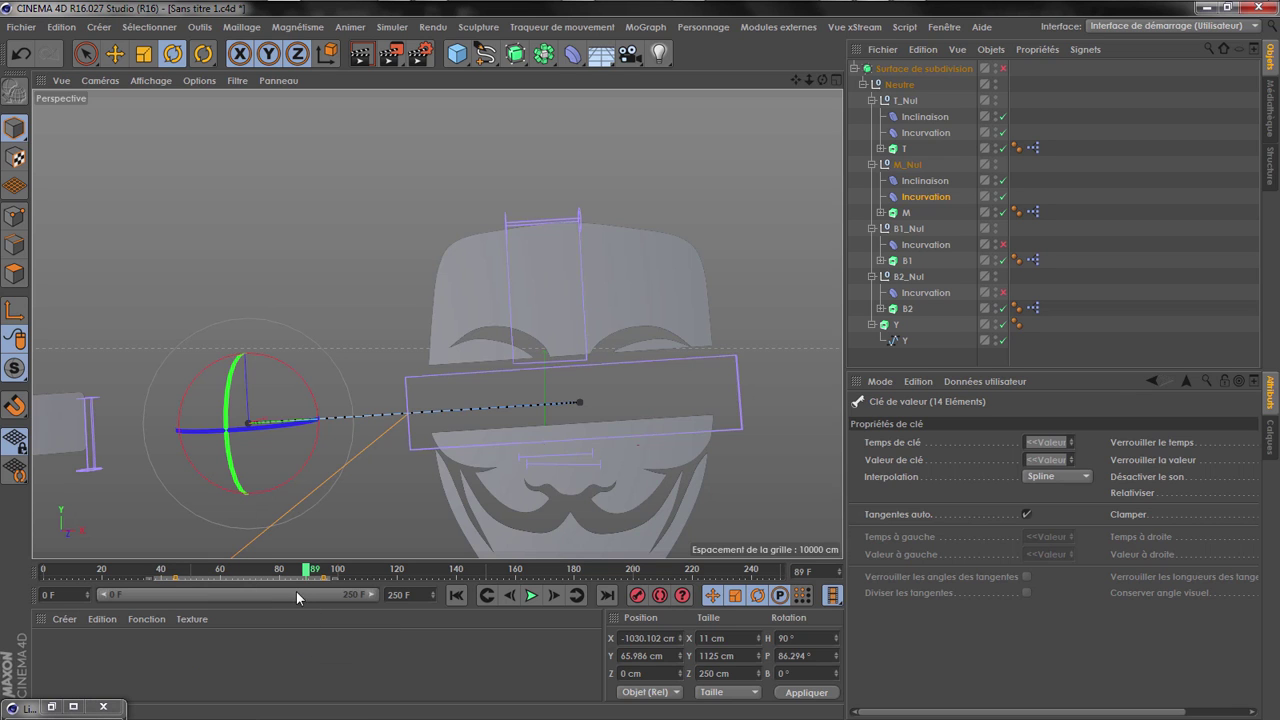
pyautogui.moveTo(286, 579); pyautogui.dragTo(274, 580)
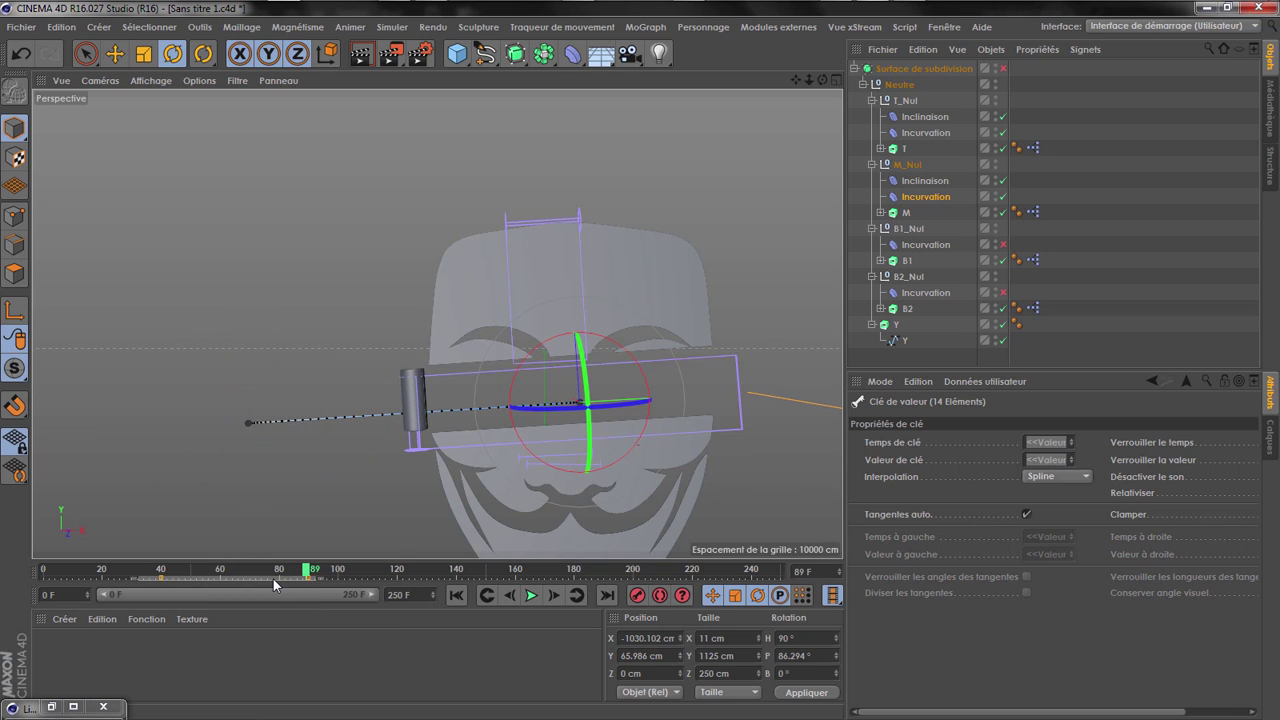
pyautogui.moveTo(183, 578); pyautogui.dragTo(319, 586)
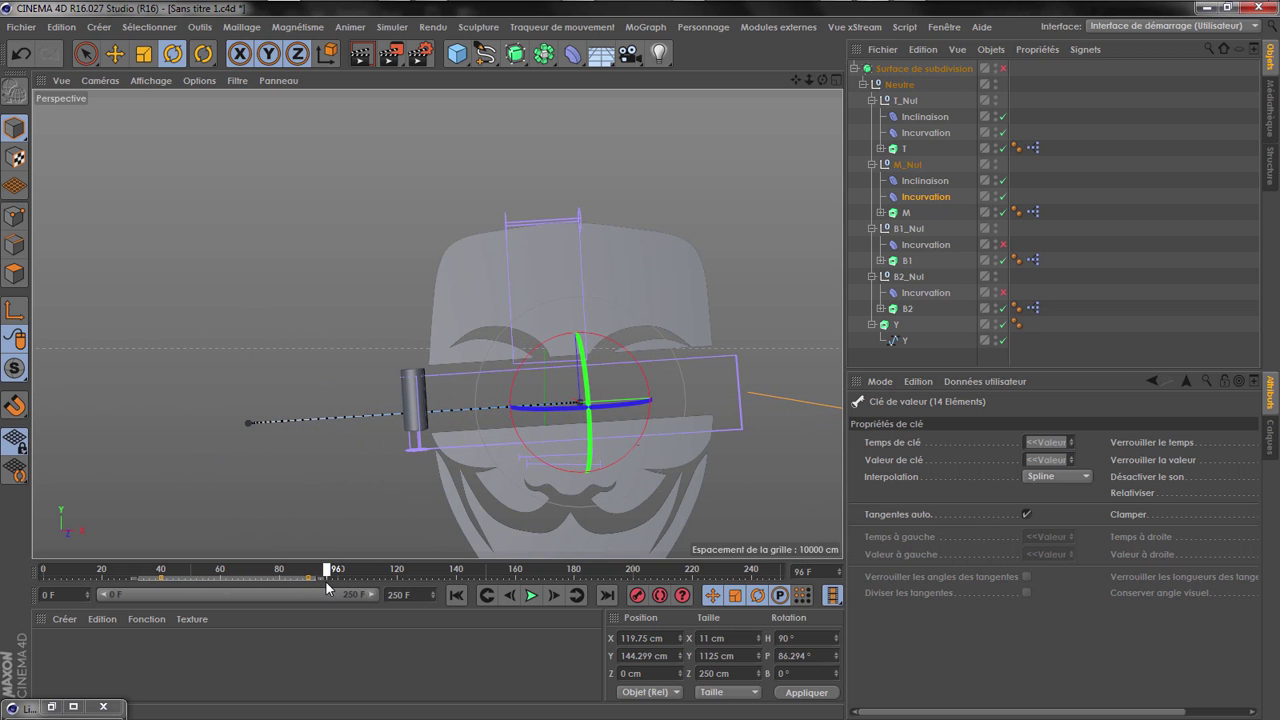
pyautogui.click(20, 54)
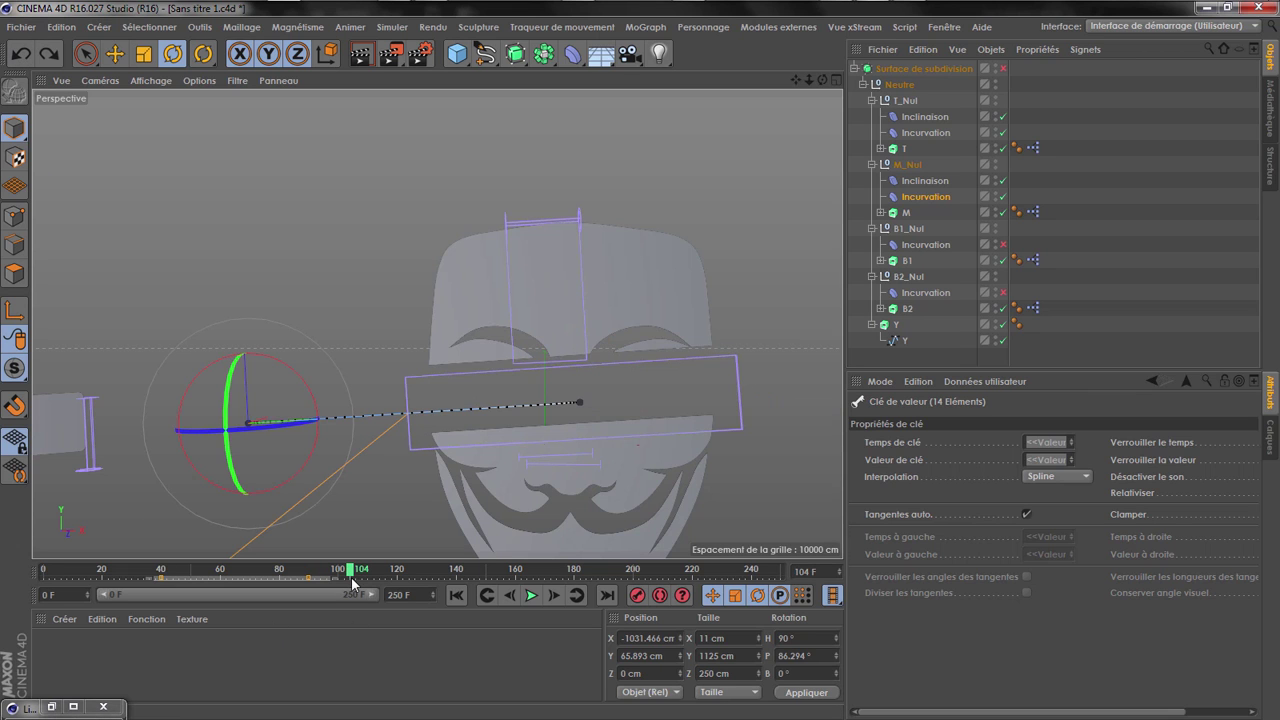
# Replace the M_Nul Incurvation deformer's keyframes at frame 90 with newly recorded ones, moving the deformer along the strip towards its right end
pyautogui.rightClick(308, 578)
pyautogui.click(301, 587)
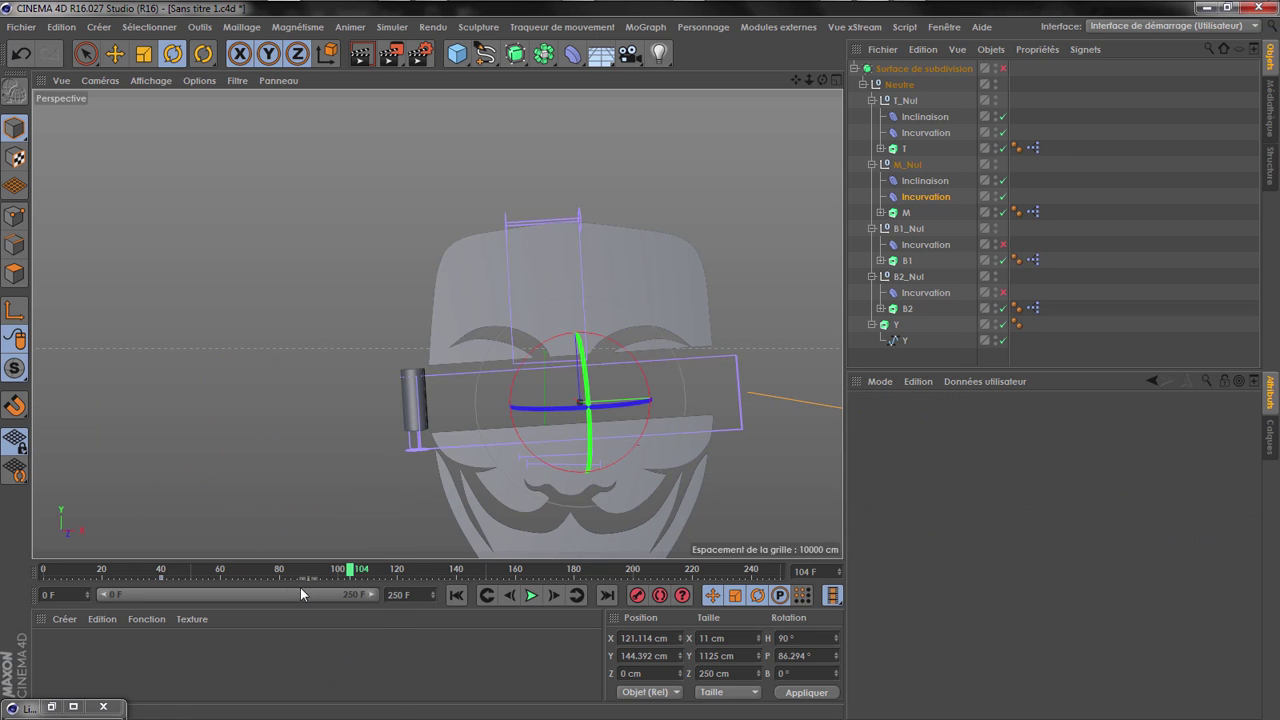
pyautogui.moveTo(262, 567); pyautogui.dragTo(161, 570)
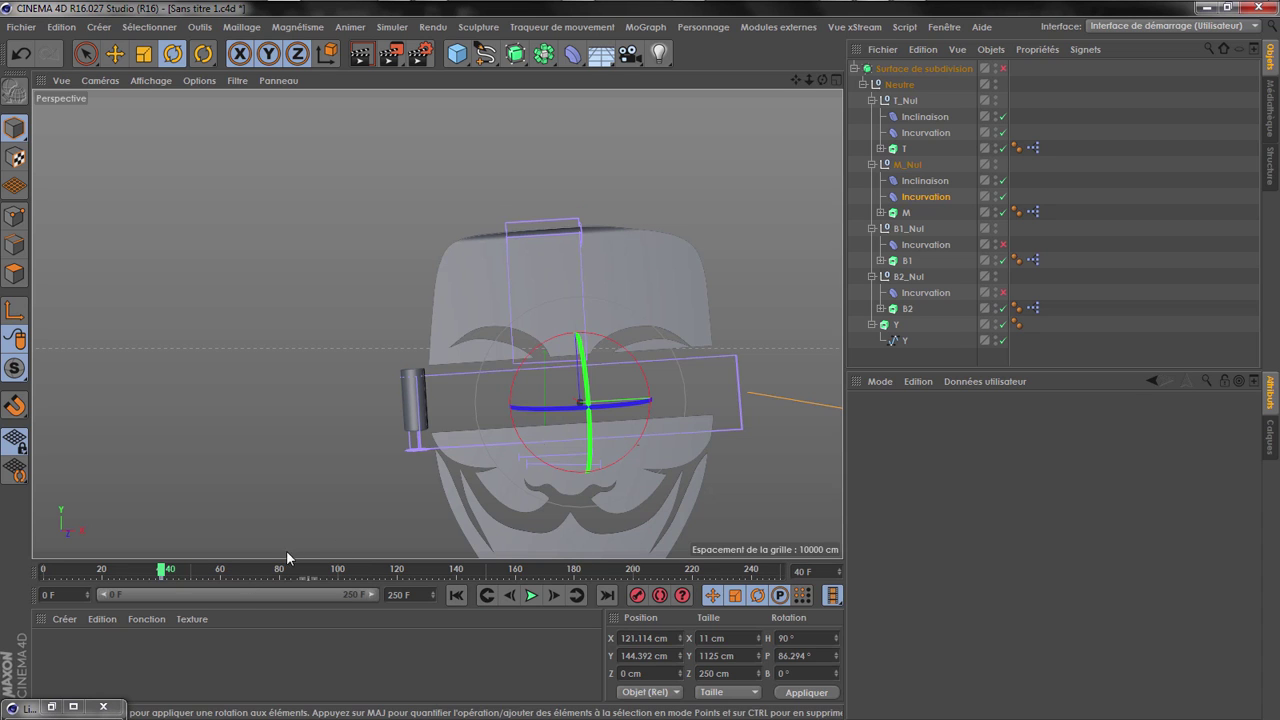
pyautogui.click(311, 569)
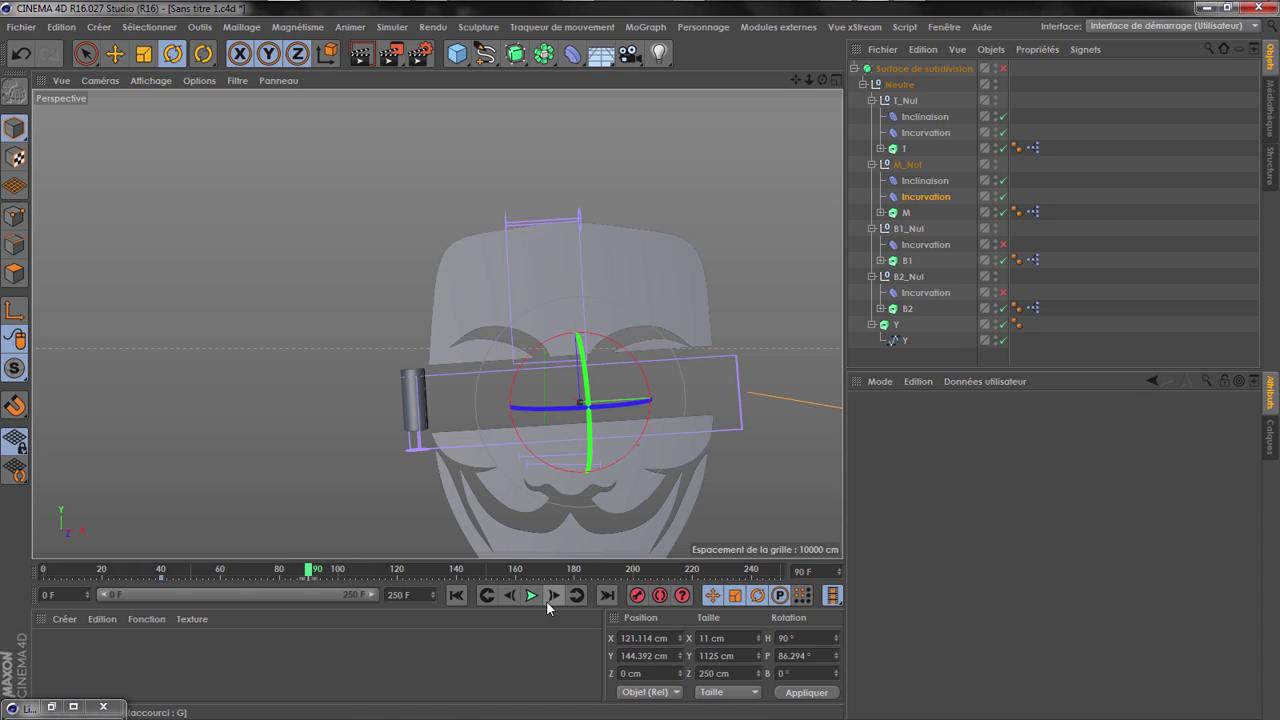
pyautogui.click(115, 54)
pyautogui.moveTo(415, 410); pyautogui.dragTo(750, 445)
pyautogui.click(637, 597)
# Scrub the animation to frames 51 and 23, examining the middle strip's roll and the separate Y eye piece beside the top strip
pyautogui.moveTo(307, 572); pyautogui.dragTo(194, 570)
pyautogui.click(61, 80)
pyautogui.click(80, 207)
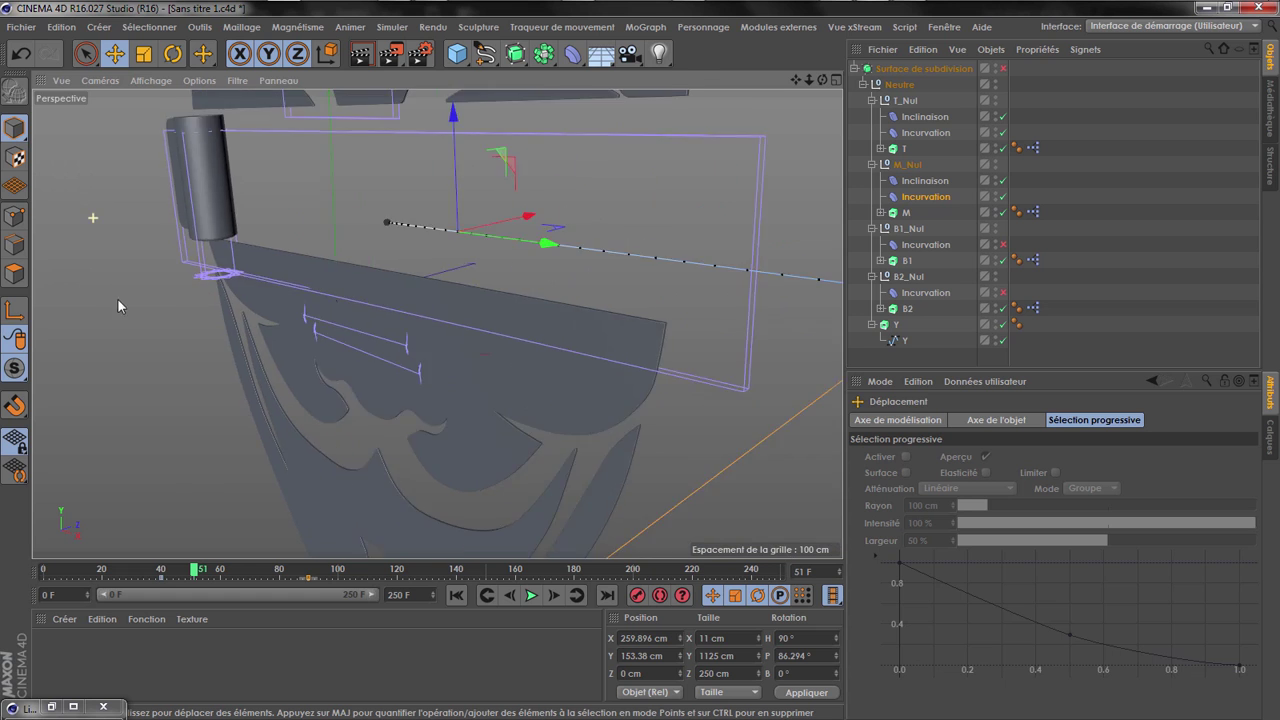
pyautogui.keyDown('alt'); pyautogui.moveTo(496, 167); pyautogui.dragTo(630, 108); pyautogui.keyUp('alt')
pyautogui.scroll(3, 496, 174)
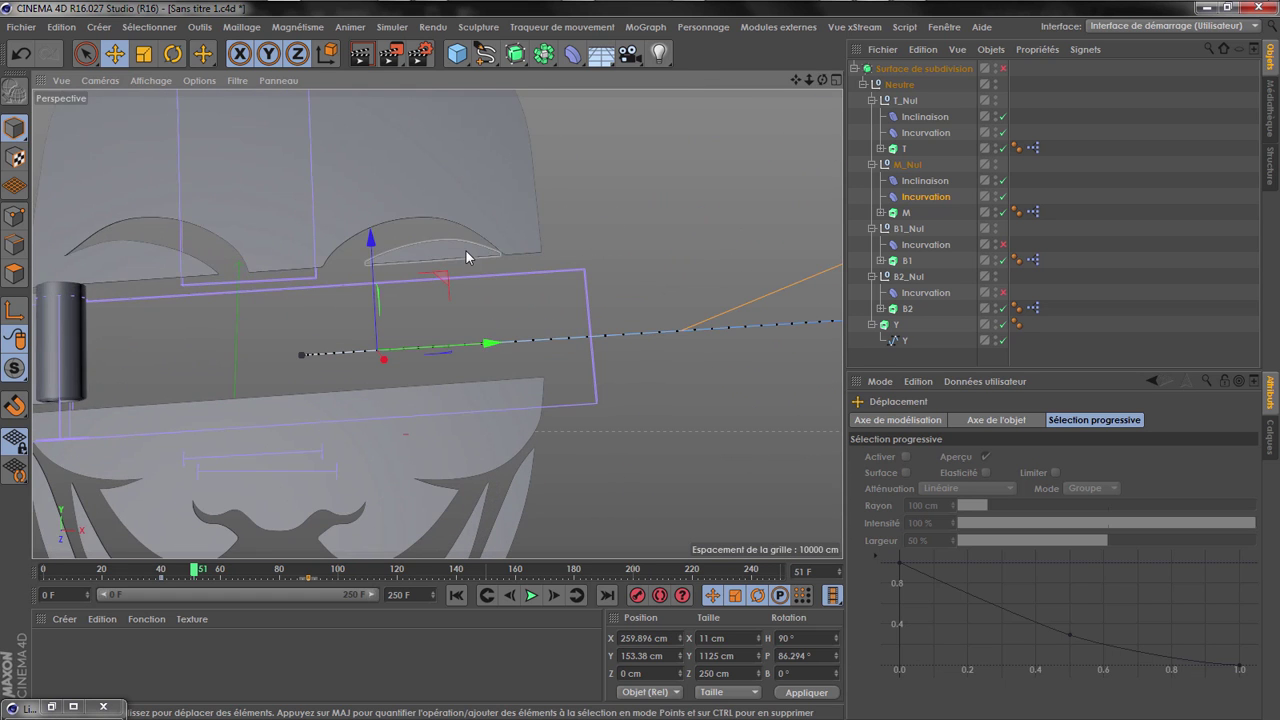
pyautogui.click(467, 256)
pyautogui.scroll(-2, 463, 257)
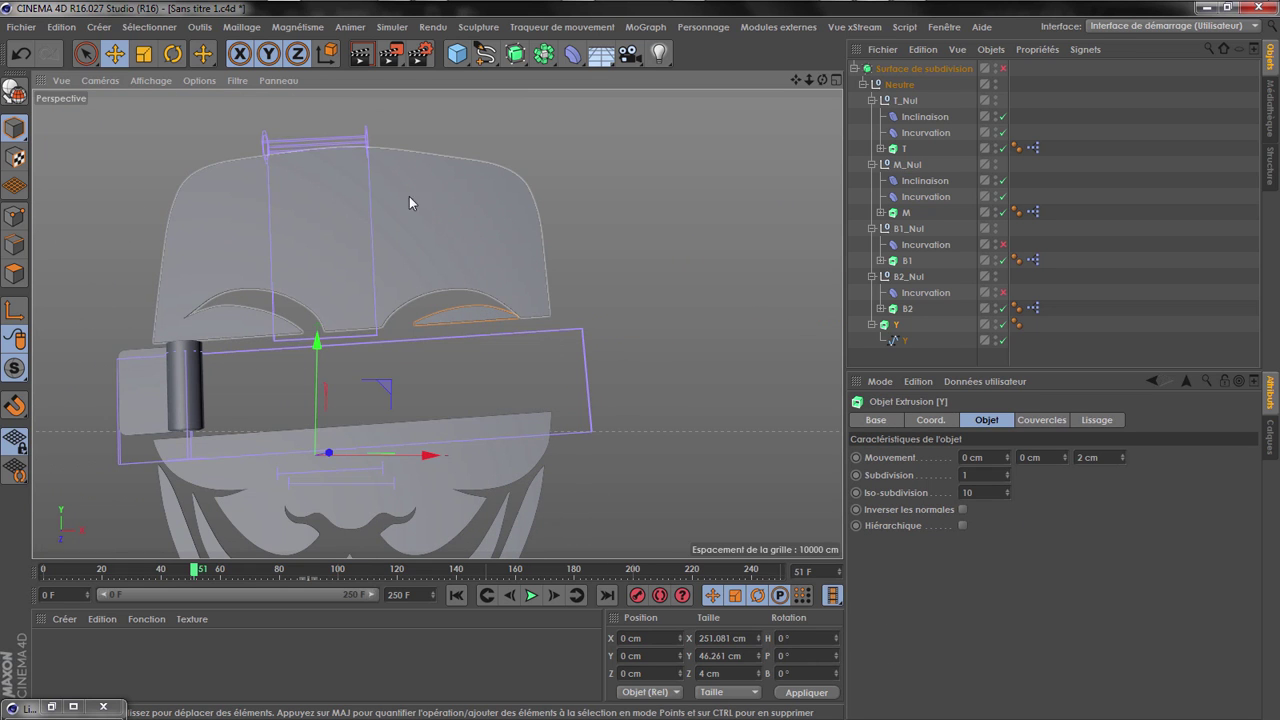
pyautogui.click(126, 571)
pyautogui.moveTo(111, 575)
pyautogui.mouseDown()
pyautogui.moveTo(43, 571)
pyautogui.moveTo(112, 571)
pyautogui.mouseUp()
# Place the Y spline below the T spline inside the T extrusion and merge both with Connecter les objets +Supprimer
pyautogui.click(905, 341)
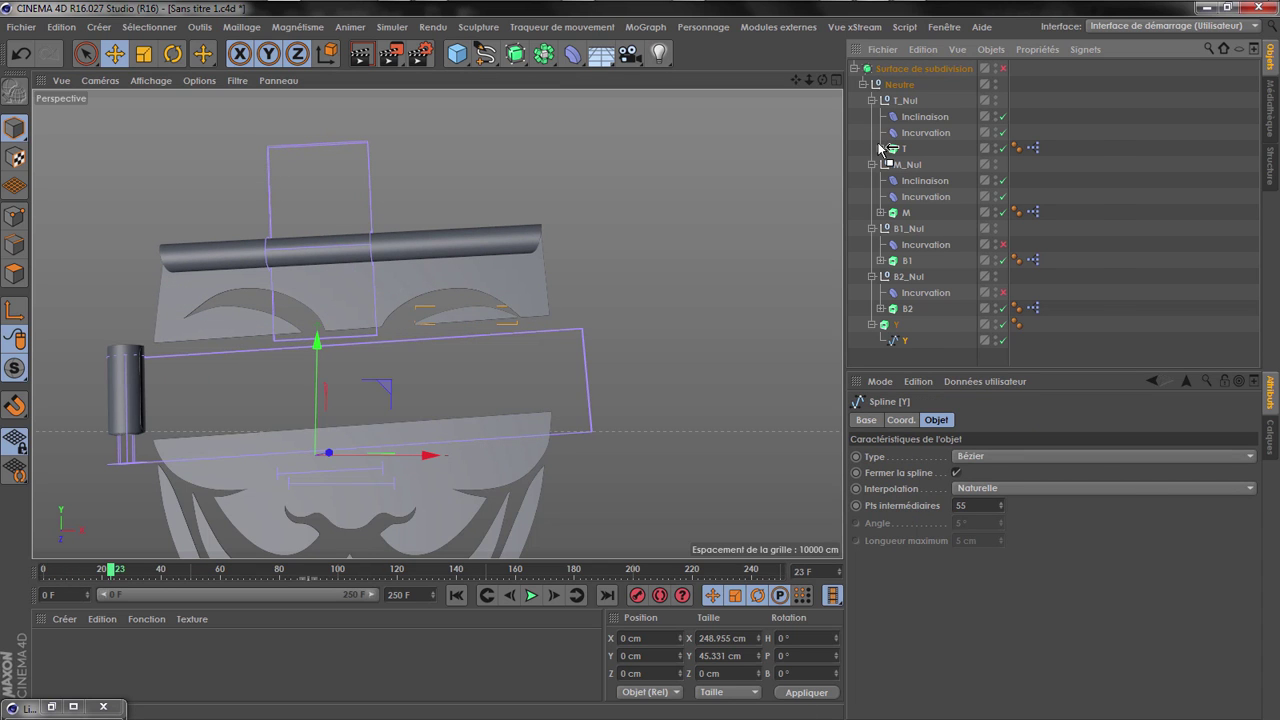
pyautogui.moveTo(912, 155); pyautogui.dragTo(911, 153)
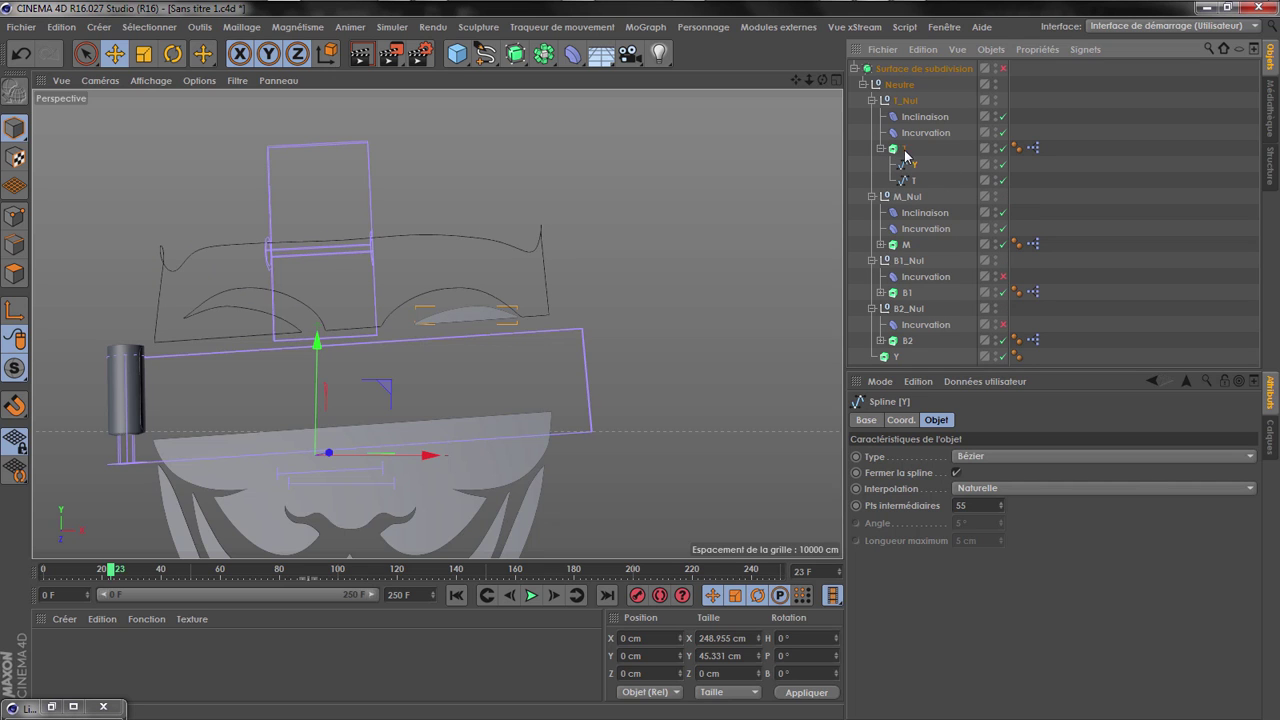
pyautogui.moveTo(911, 161); pyautogui.dragTo(911, 158)
pyautogui.keyDown('ctrl'); pyautogui.click(913, 178); pyautogui.keyUp('ctrl')
pyautogui.click(1000, 49)
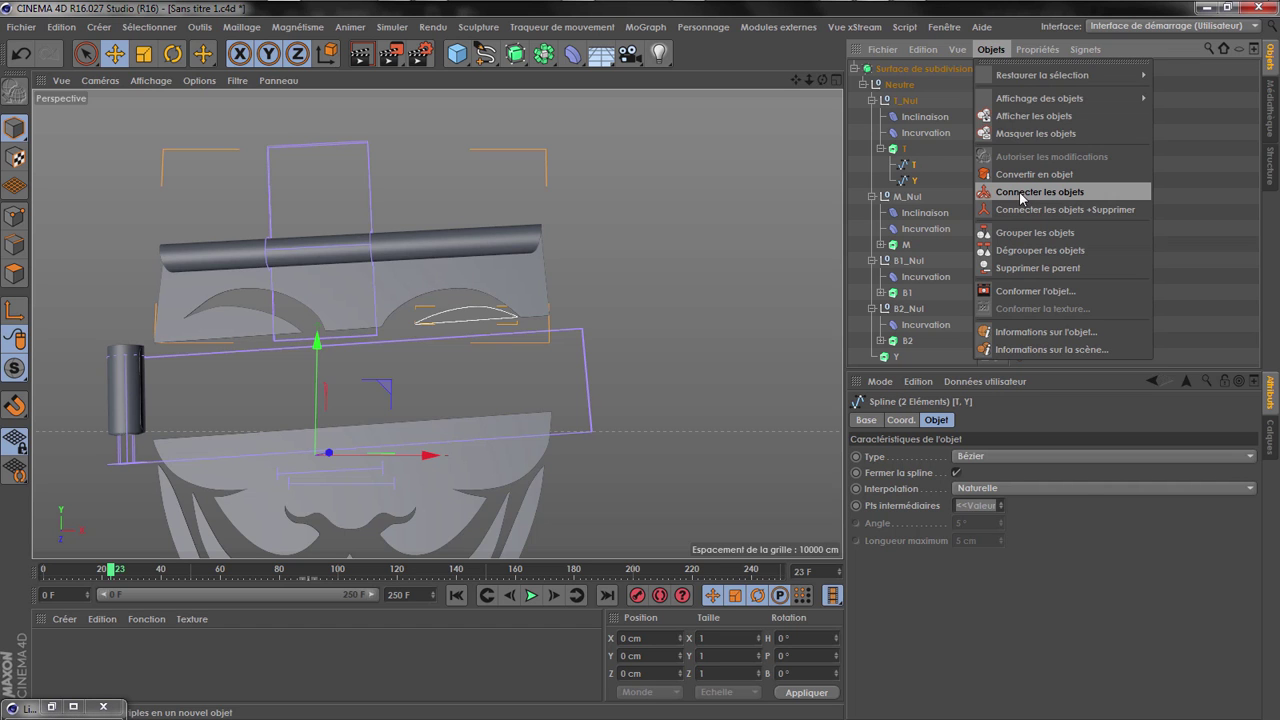
pyautogui.click(1022, 207)
pyautogui.click(1130, 190)
# Delete the leftover empty Y extrusion object
pyautogui.click(910, 166)
pyautogui.click(904, 148)
pyautogui.click(897, 344)
pyautogui.press('Delete')
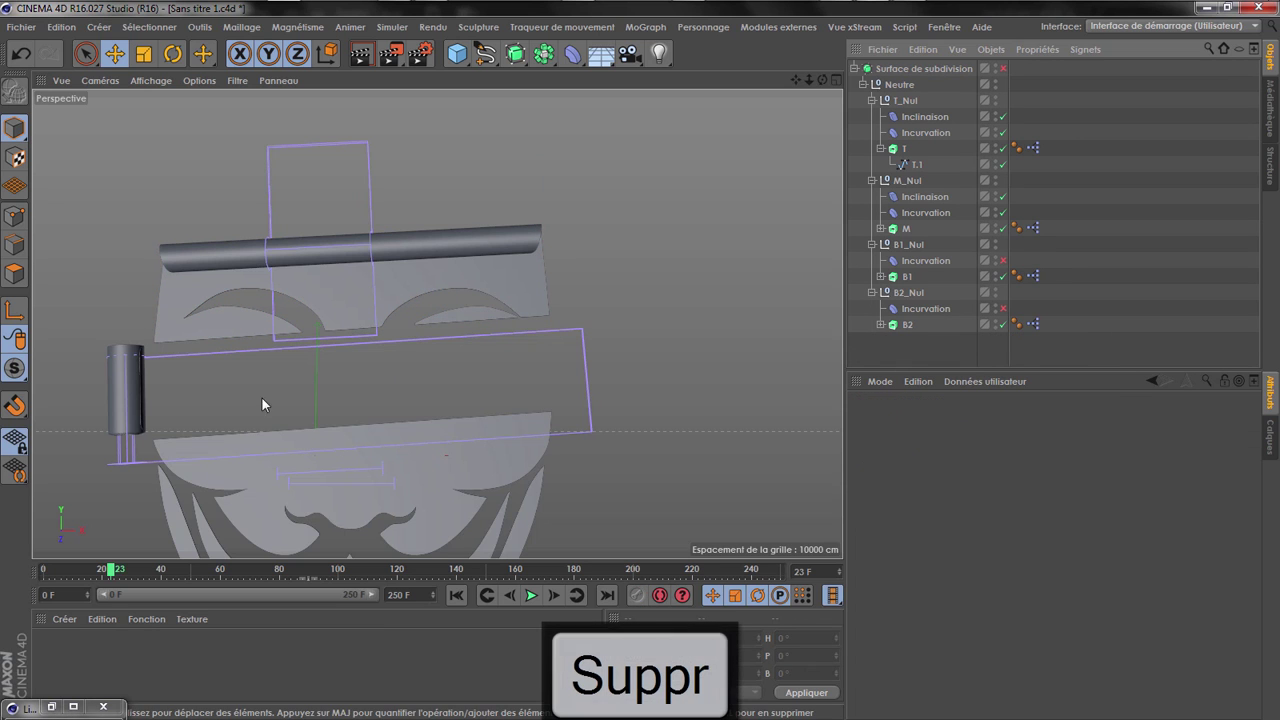
# At frame 0, set the T_Nul null's Z position to 17 cm and record its keyframe
pyautogui.moveTo(112, 570); pyautogui.dragTo(45, 580)
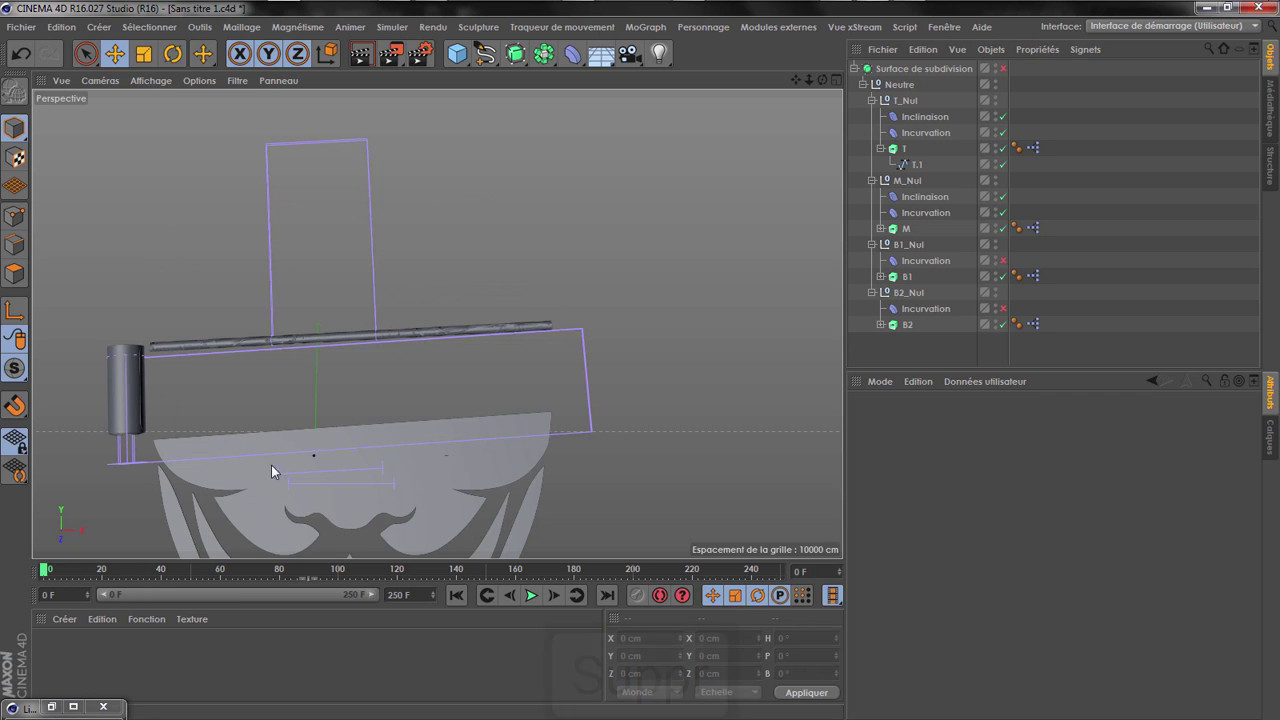
pyautogui.click(900, 101)
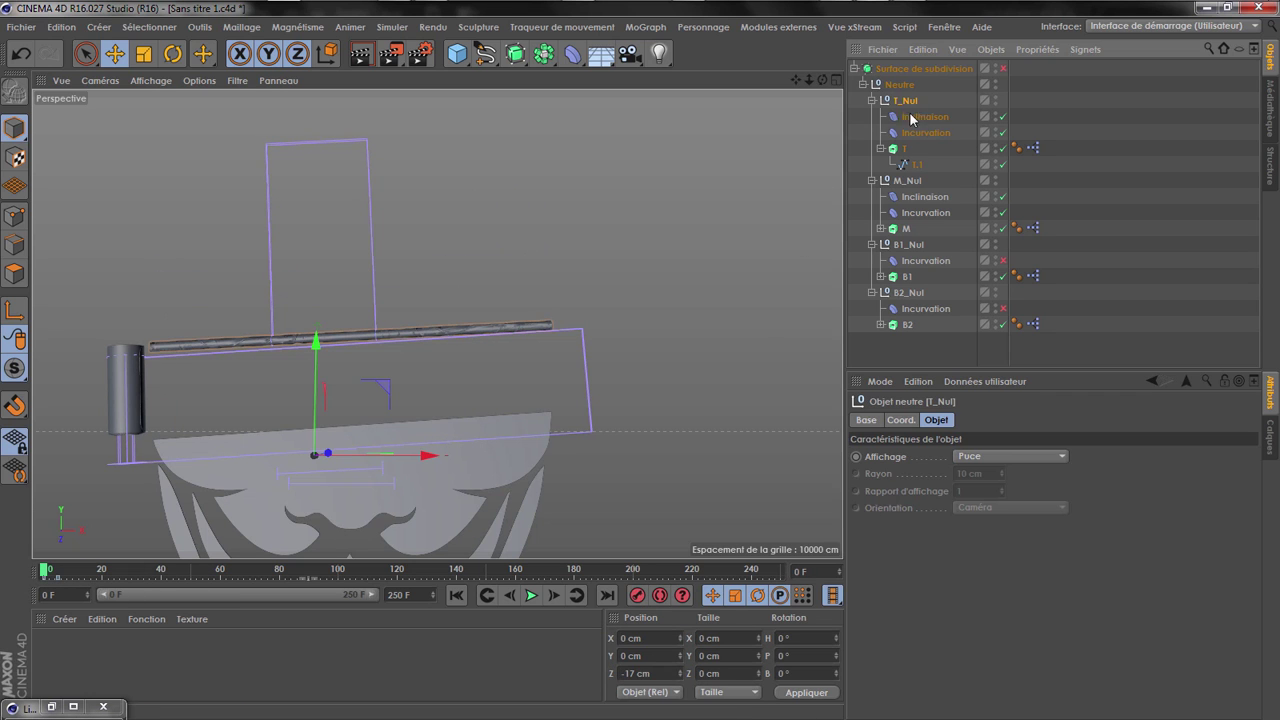
pyautogui.click(900, 420)
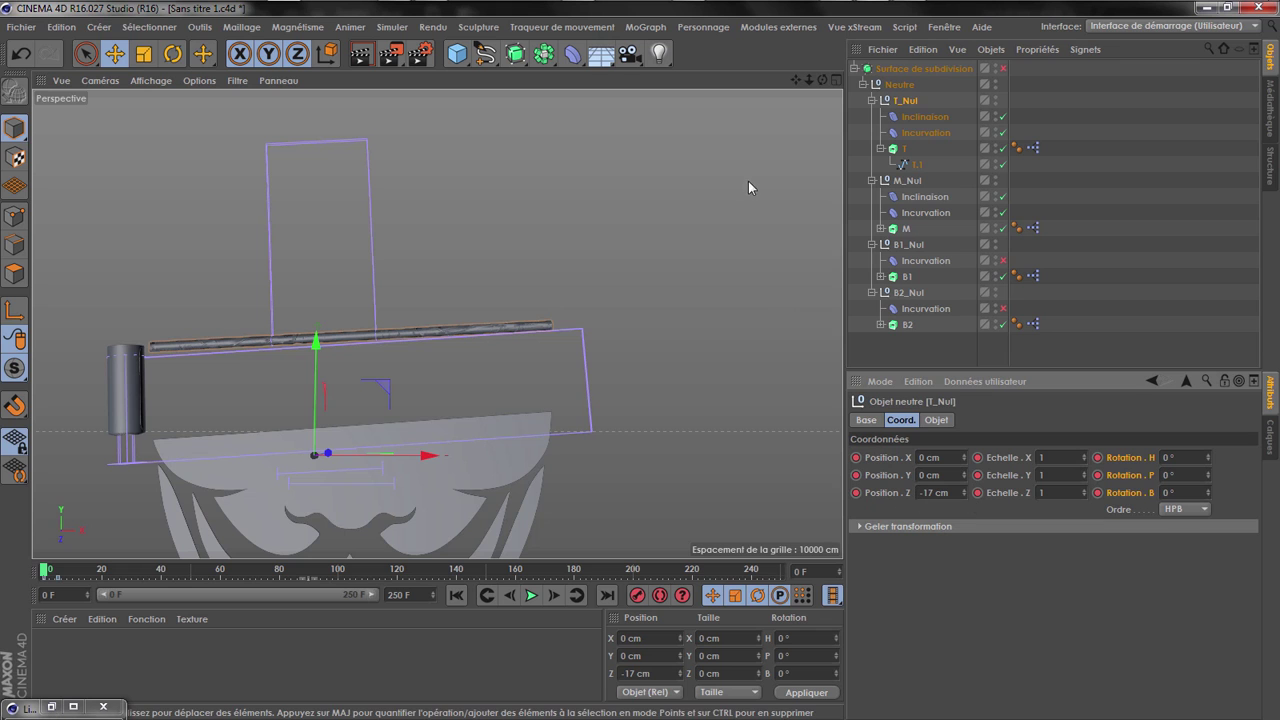
pyautogui.moveTo(822, 80); pyautogui.dragTo(430, 106)
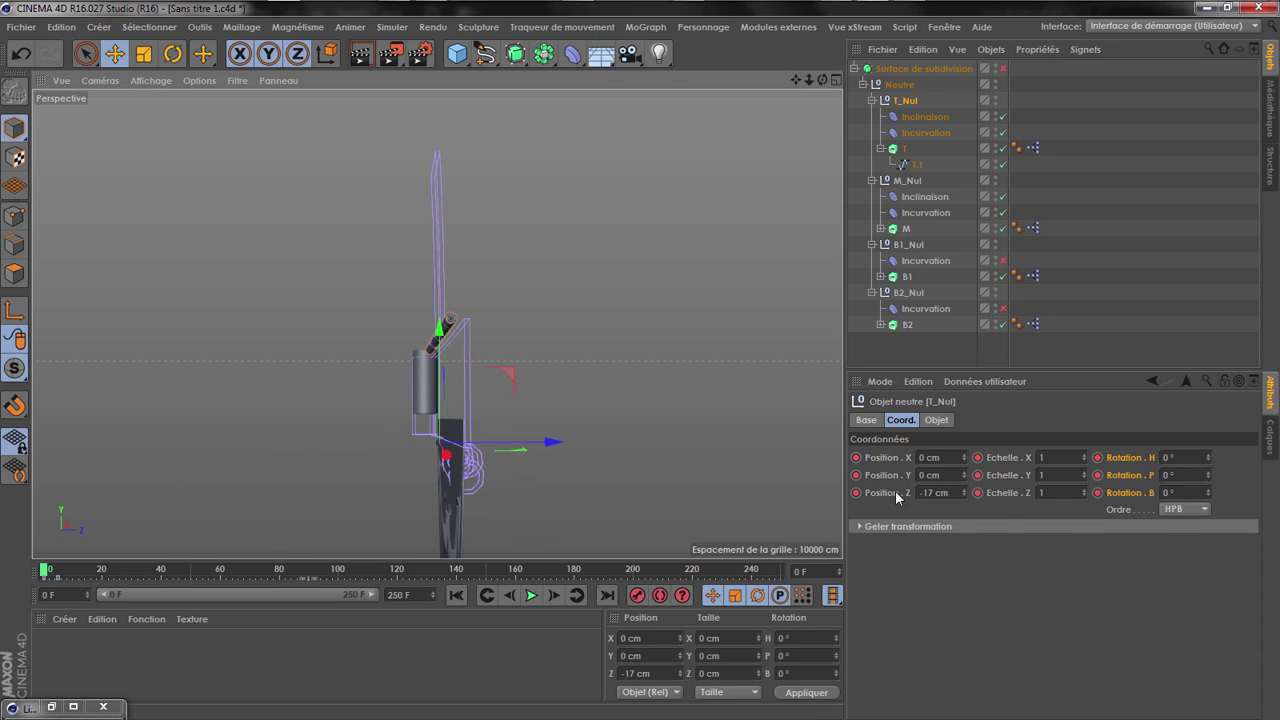
pyautogui.press('Delete')
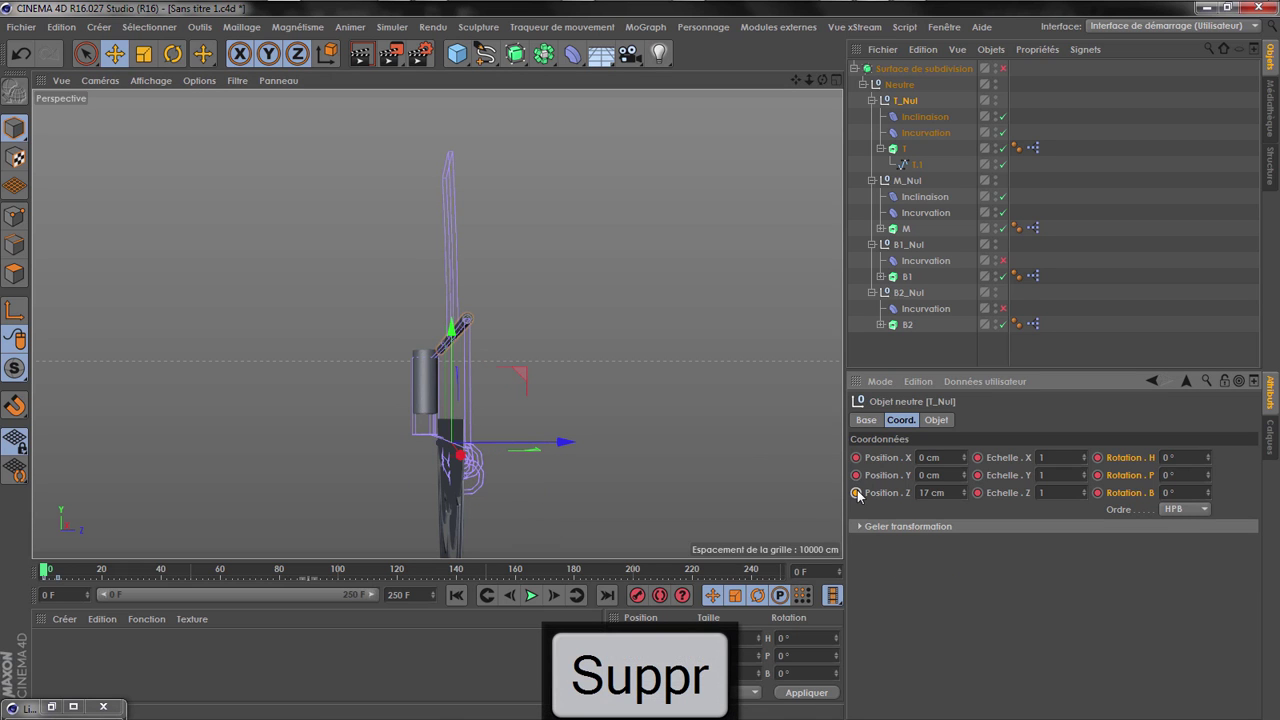
# Play back the animation and scrub to frame 57, examining how the top strip settles and the M strip unrolls
pyautogui.click(531, 595)
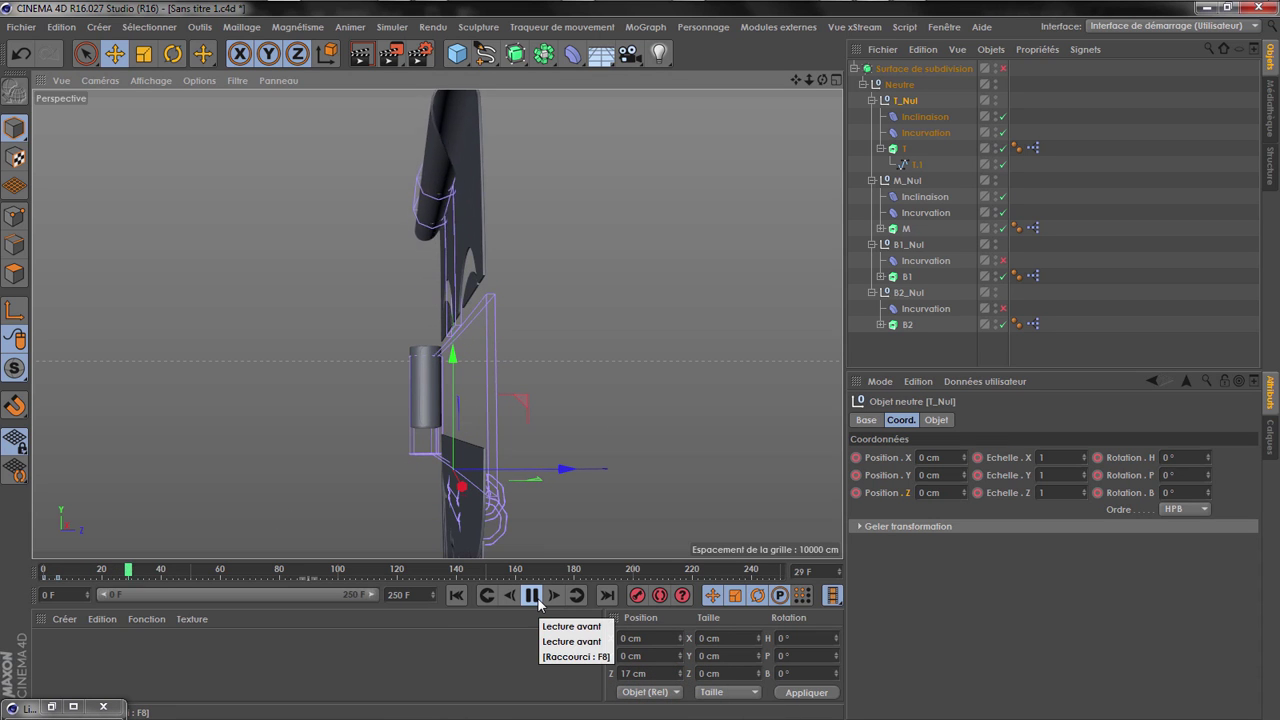
pyautogui.click(533, 596)
pyautogui.moveTo(821, 81); pyautogui.dragTo(985, 86)
pyautogui.scroll(3, 427, 335)
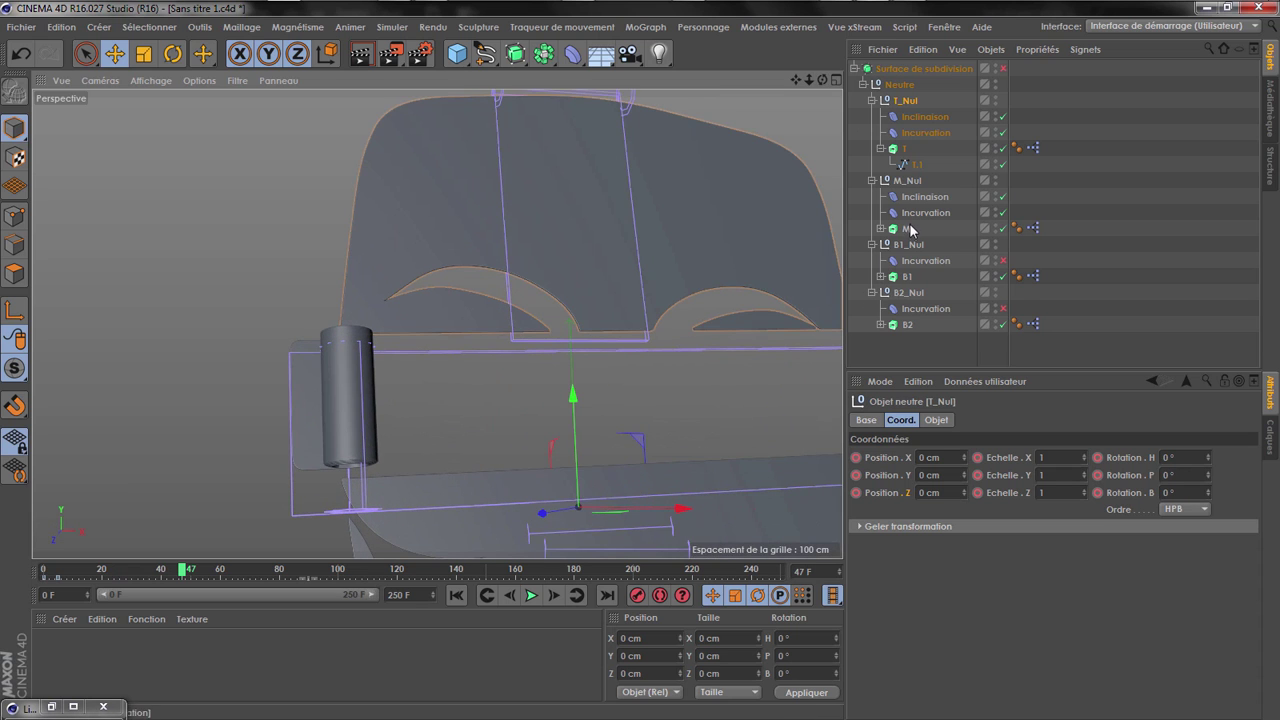
pyautogui.click(908, 229)
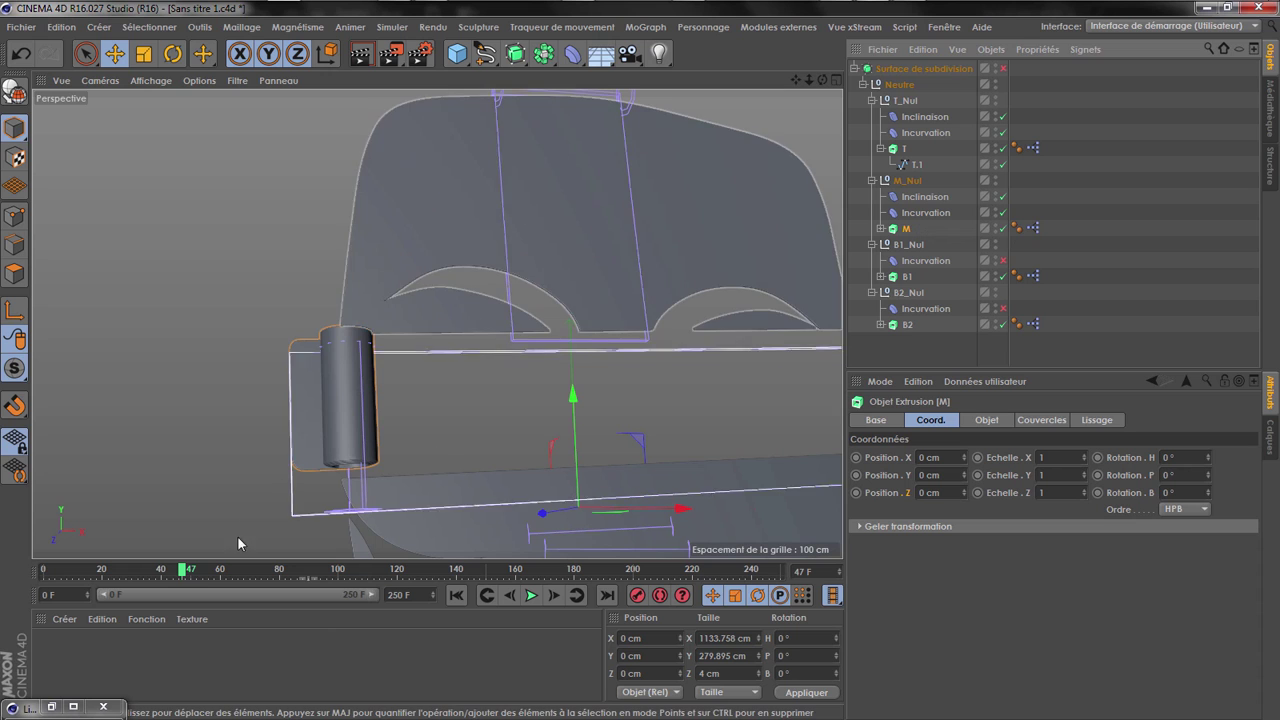
pyautogui.moveTo(185, 570)
pyautogui.mouseDown()
pyautogui.moveTo(330, 580)
pyautogui.moveTo(210, 570)
pyautogui.mouseUp()
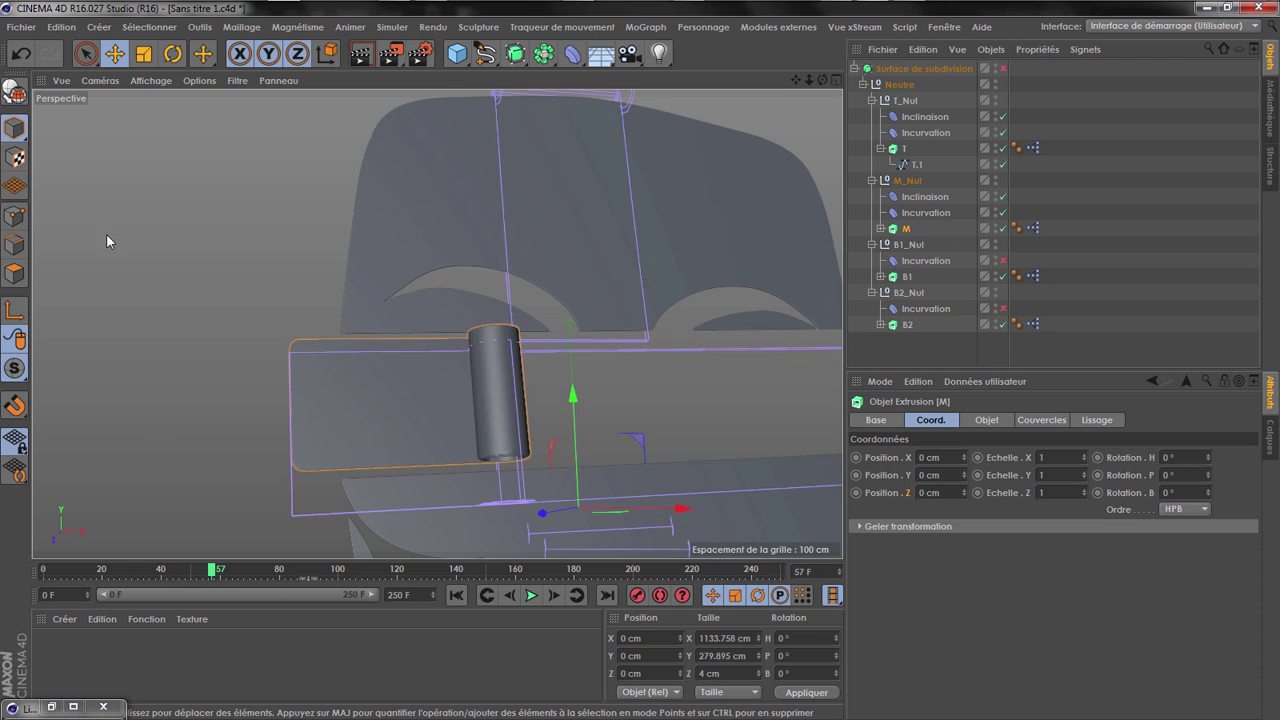
pyautogui.scroll(-3, 106, 233)
# Go to the M_Nul Incurvation deformer's keyframe at frame 40 and examine the open end of the rolled strip
pyautogui.click(925, 212)
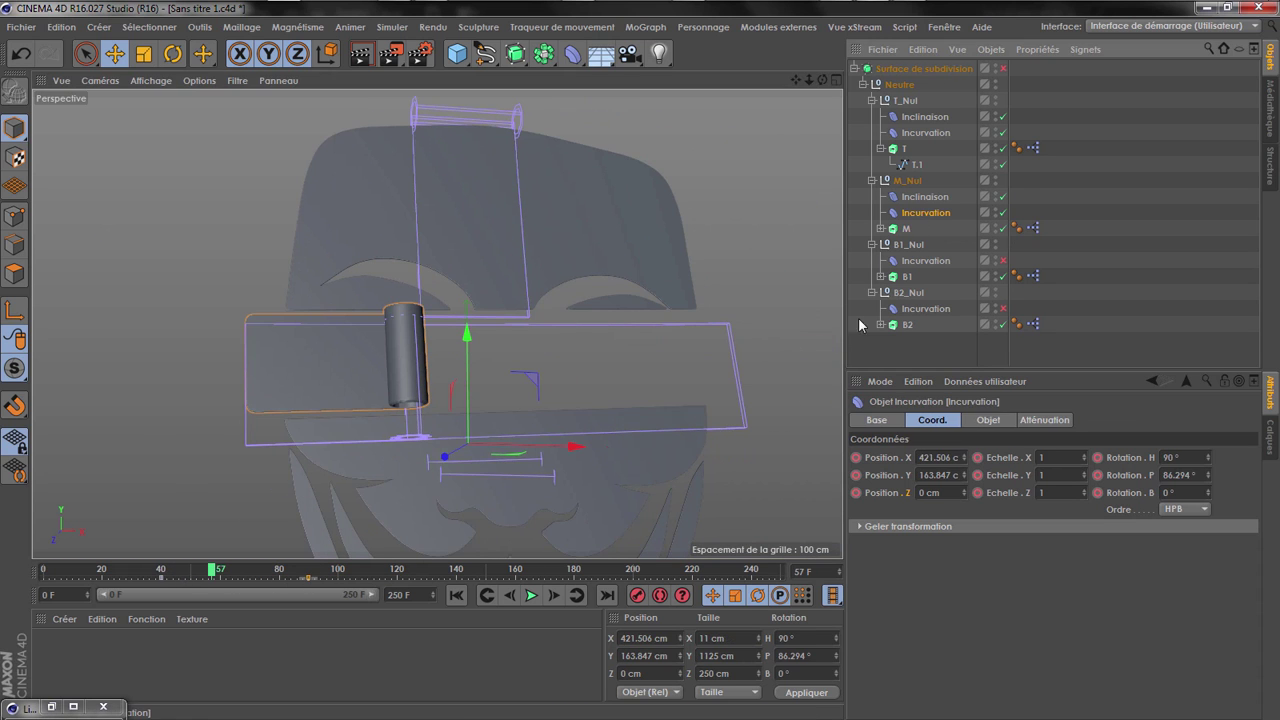
pyautogui.click(487, 598)
pyautogui.scroll(2, 252, 398)
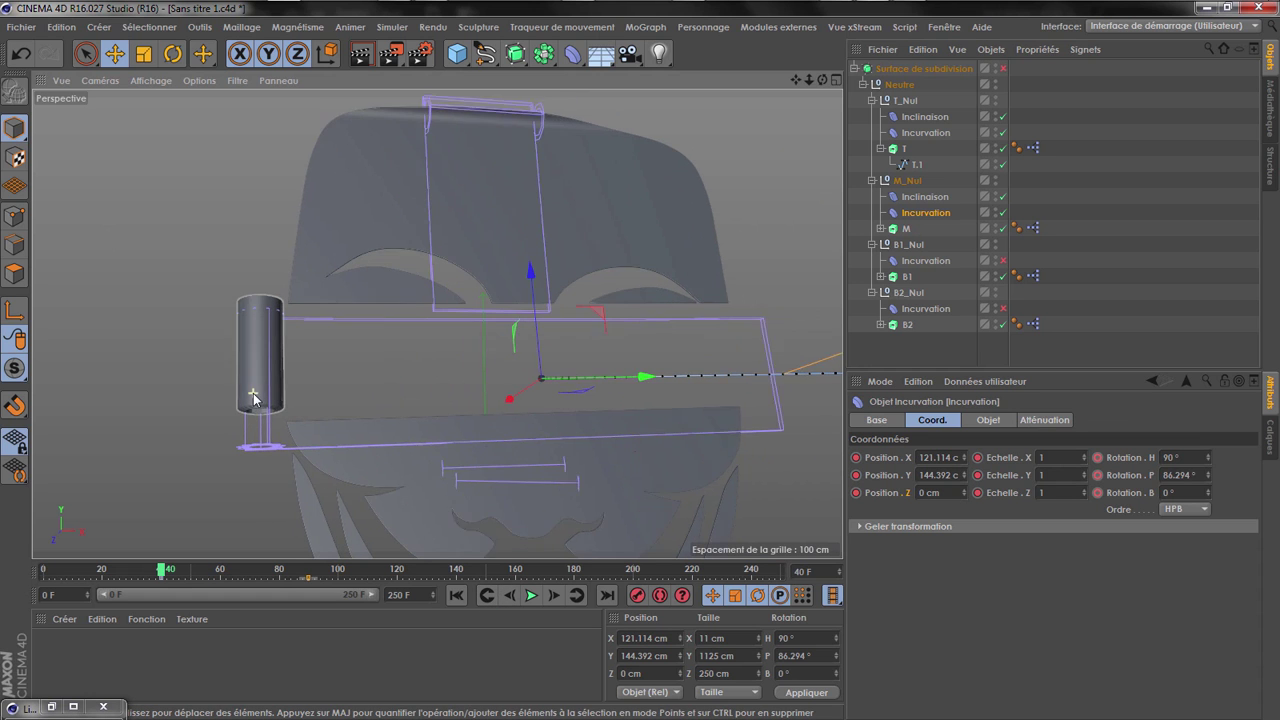
pyautogui.moveTo(822, 80)
pyautogui.mouseDown()
pyautogui.moveTo(812, 25)
pyautogui.moveTo(818, 80)
pyautogui.mouseUp()
pyautogui.scroll(-2, 288, 401)
pyautogui.scroll(5, 285, 405)
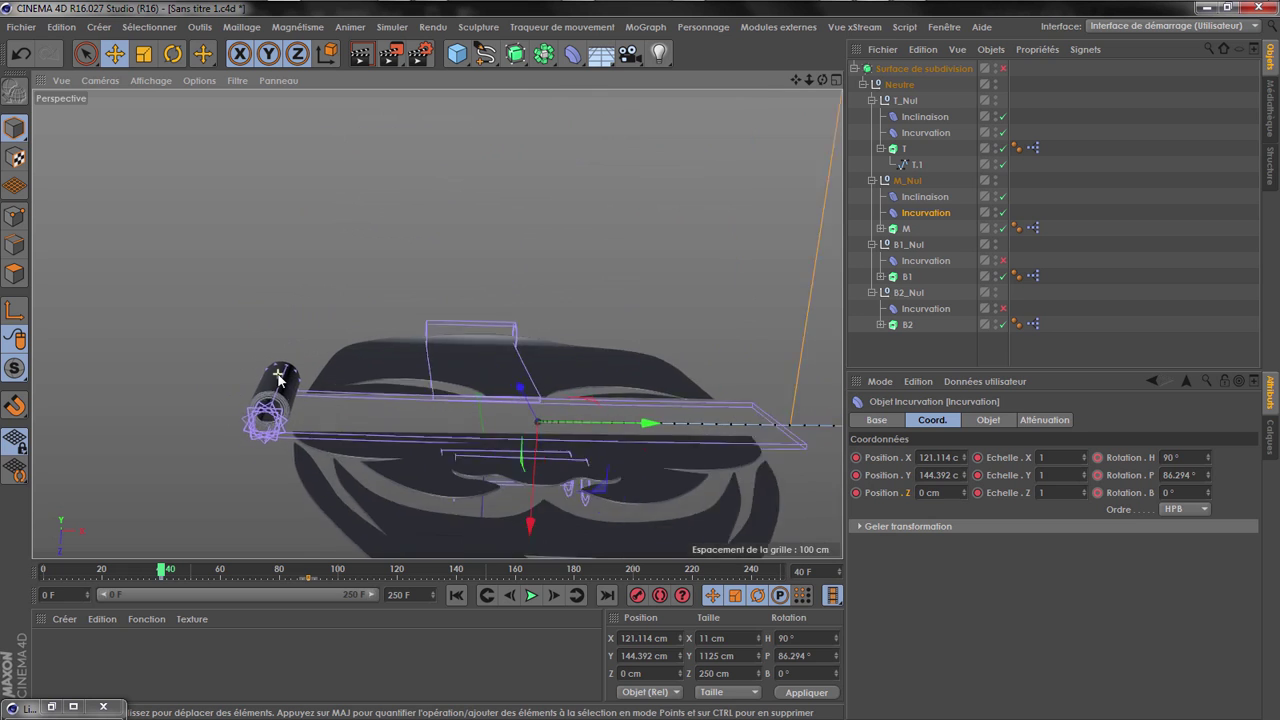
pyautogui.scroll(5, 273, 420)
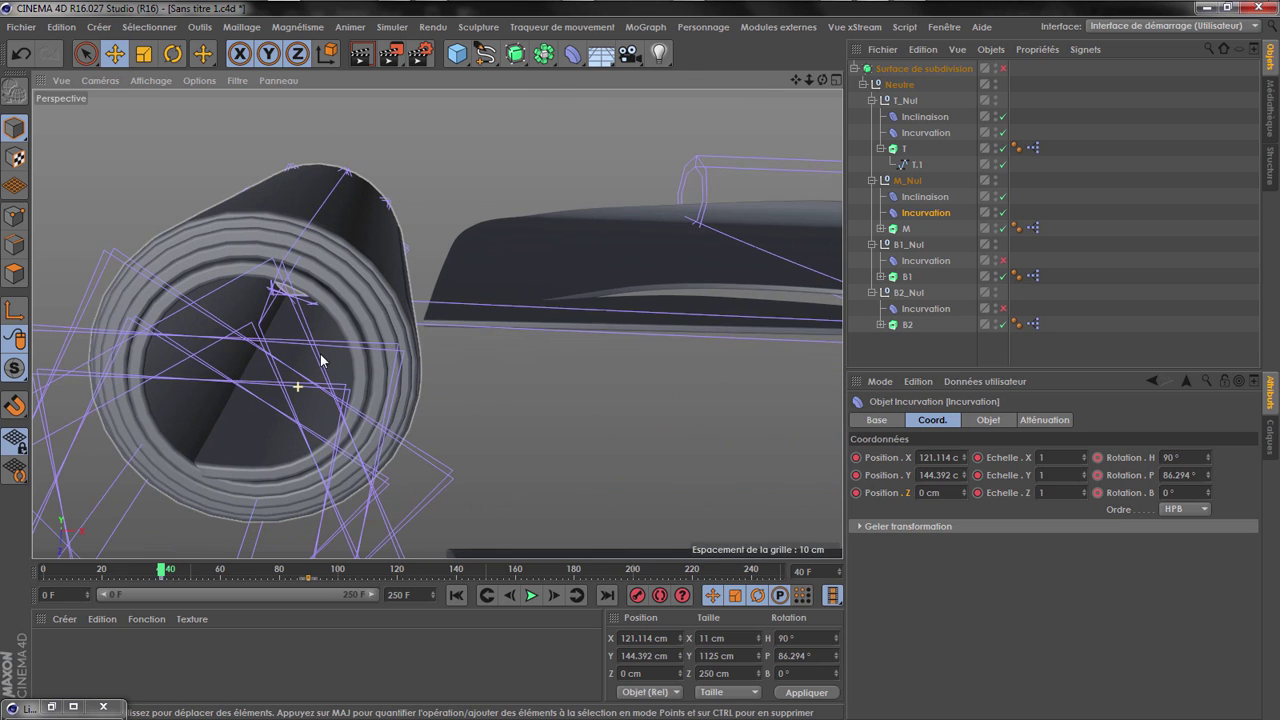
# Try different intensities on the M_Nul Inclinaison deformer at frame 40, ending at -265 %
pyautogui.click(912, 198)
pyautogui.click(986, 420)
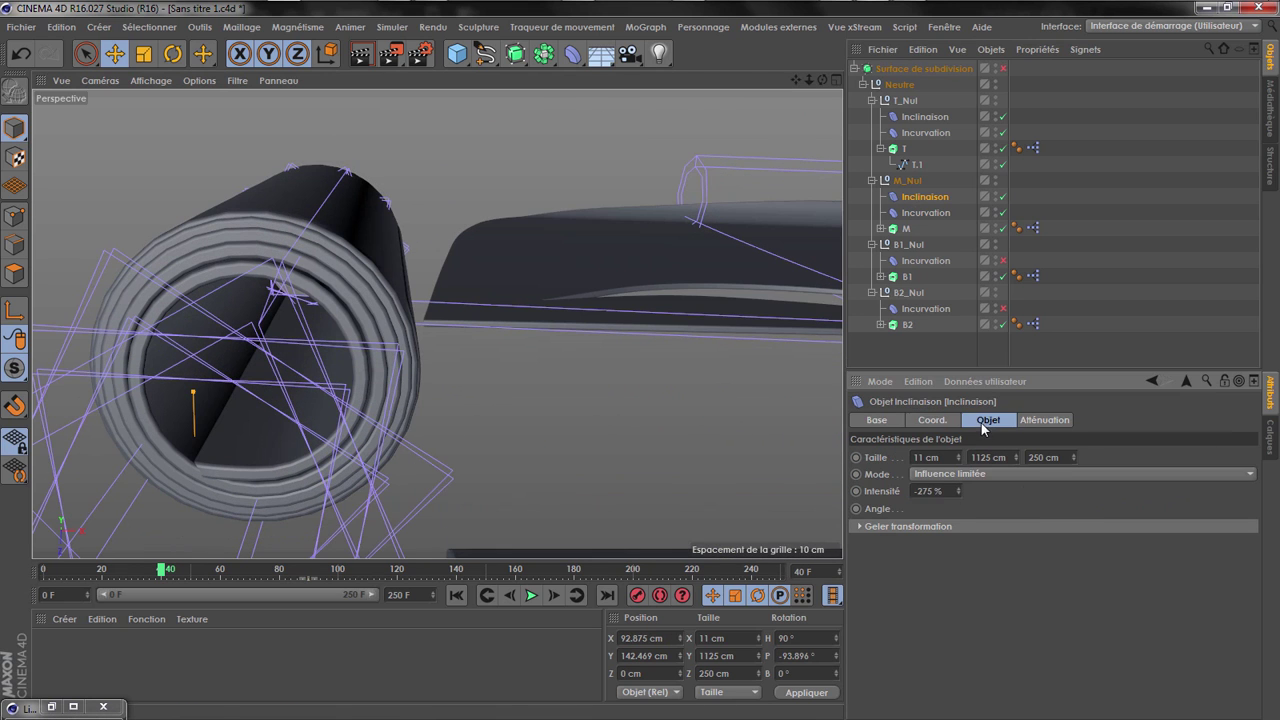
pyautogui.moveTo(957, 489); pyautogui.dragTo(860, 489)
pyautogui.moveTo(958, 491)
pyautogui.mouseDown()
pyautogui.moveTo(958, 606)
pyautogui.moveTo(958, 470)
pyautogui.mouseUp()
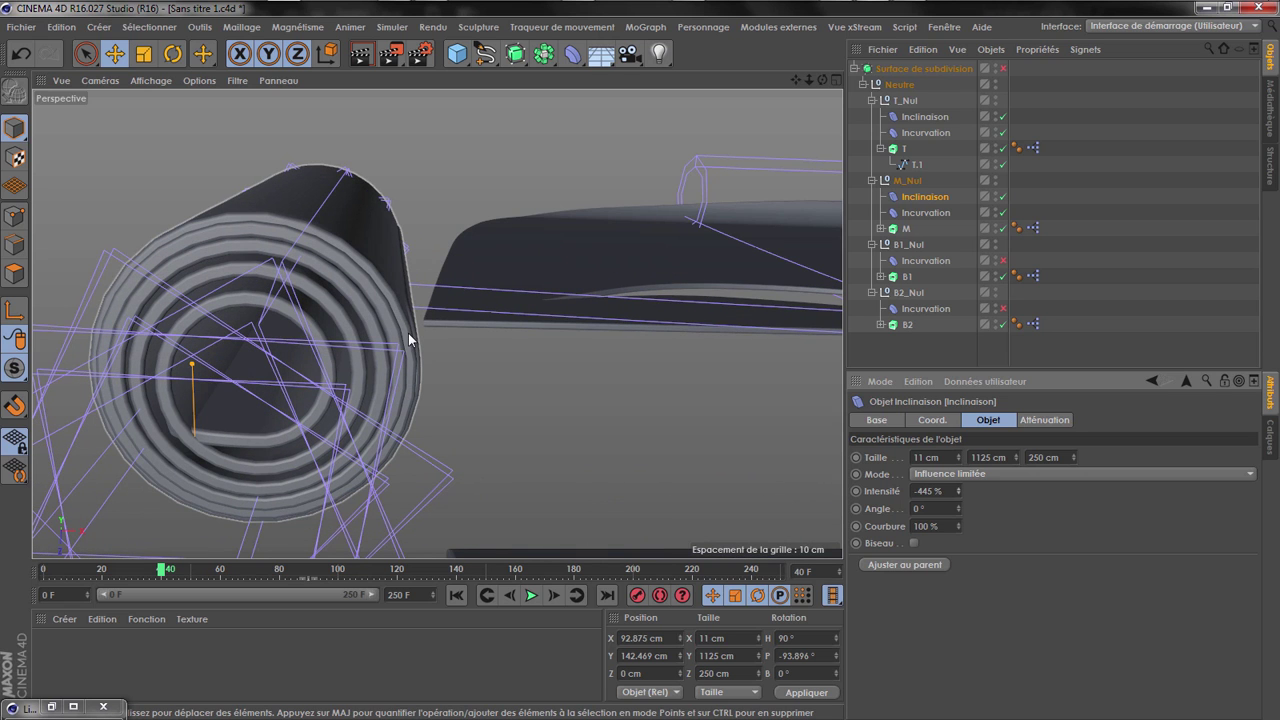
pyautogui.moveTo(958, 491); pyautogui.dragTo(958, 447)
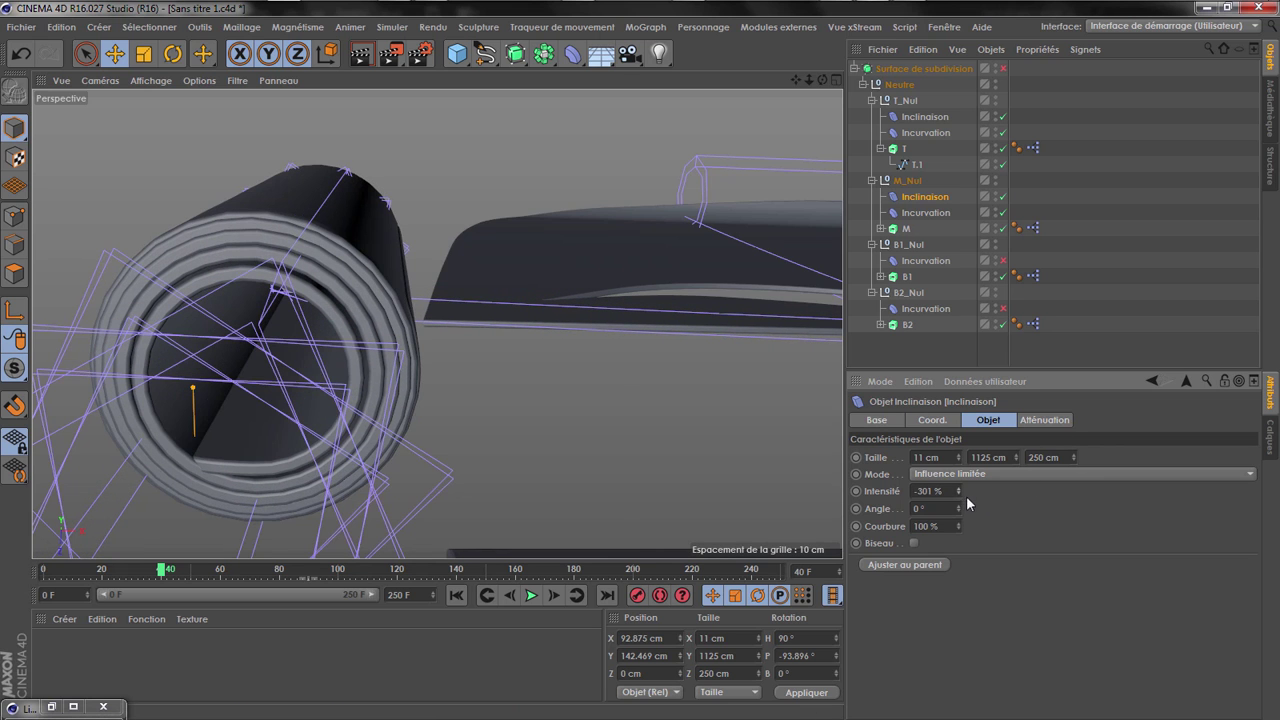
pyautogui.moveTo(958, 491)
pyautogui.mouseDown()
pyautogui.moveTo(958, 445)
pyautogui.moveTo(958, 482)
pyautogui.mouseUp()
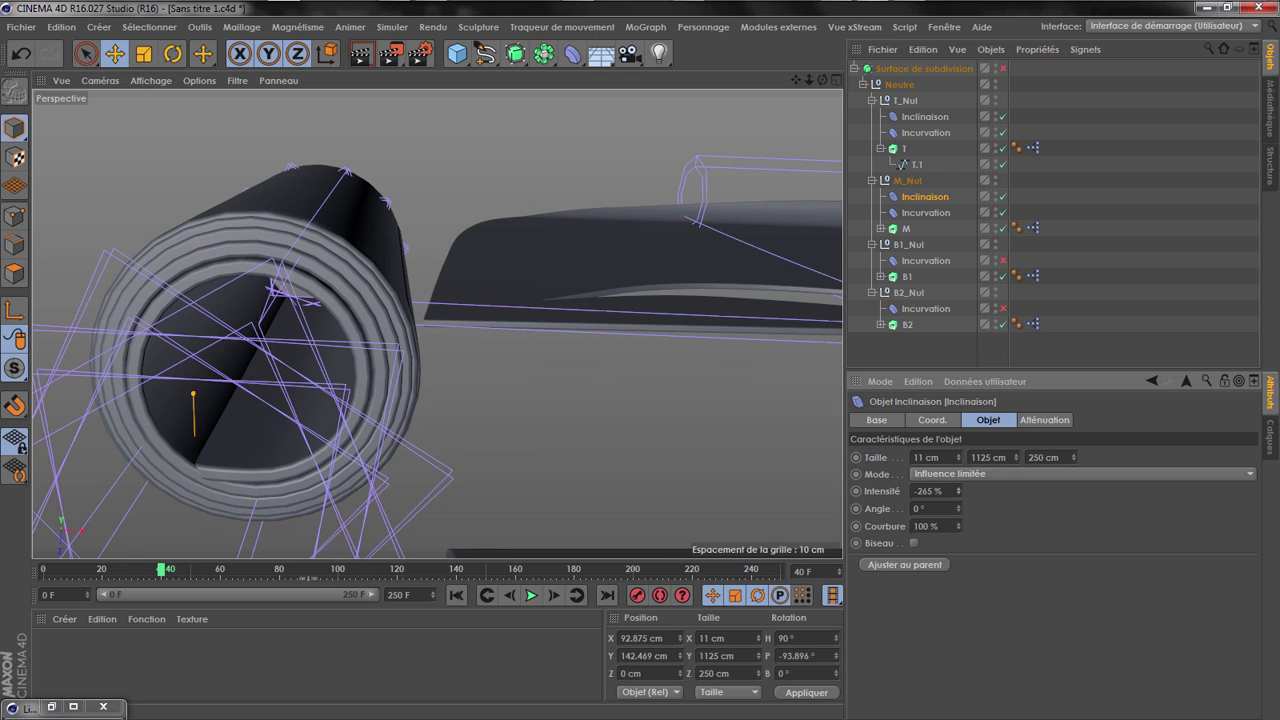
# Scrub to frame 49 and try the M_Nul Inclinaison intensity at -443 %, then -235 %
pyautogui.moveTo(178, 571); pyautogui.dragTo(187, 571)
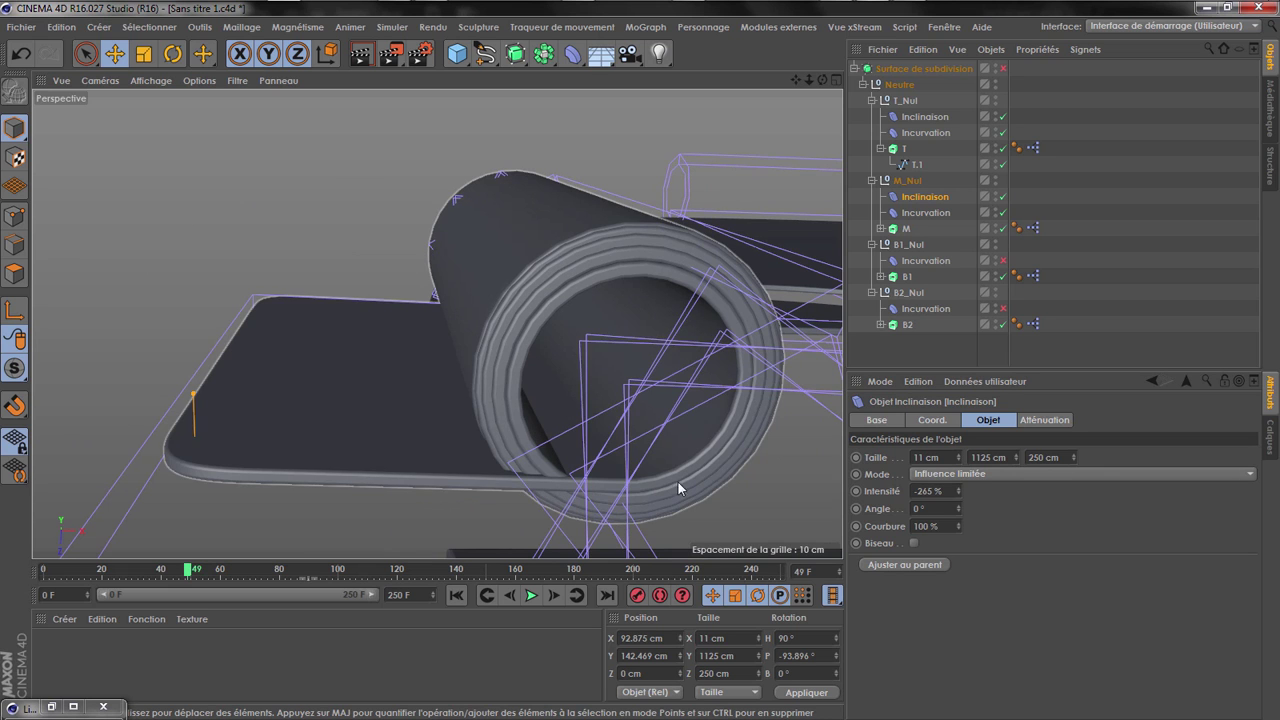
pyautogui.moveTo(958, 493); pyautogui.dragTo(958, 600)
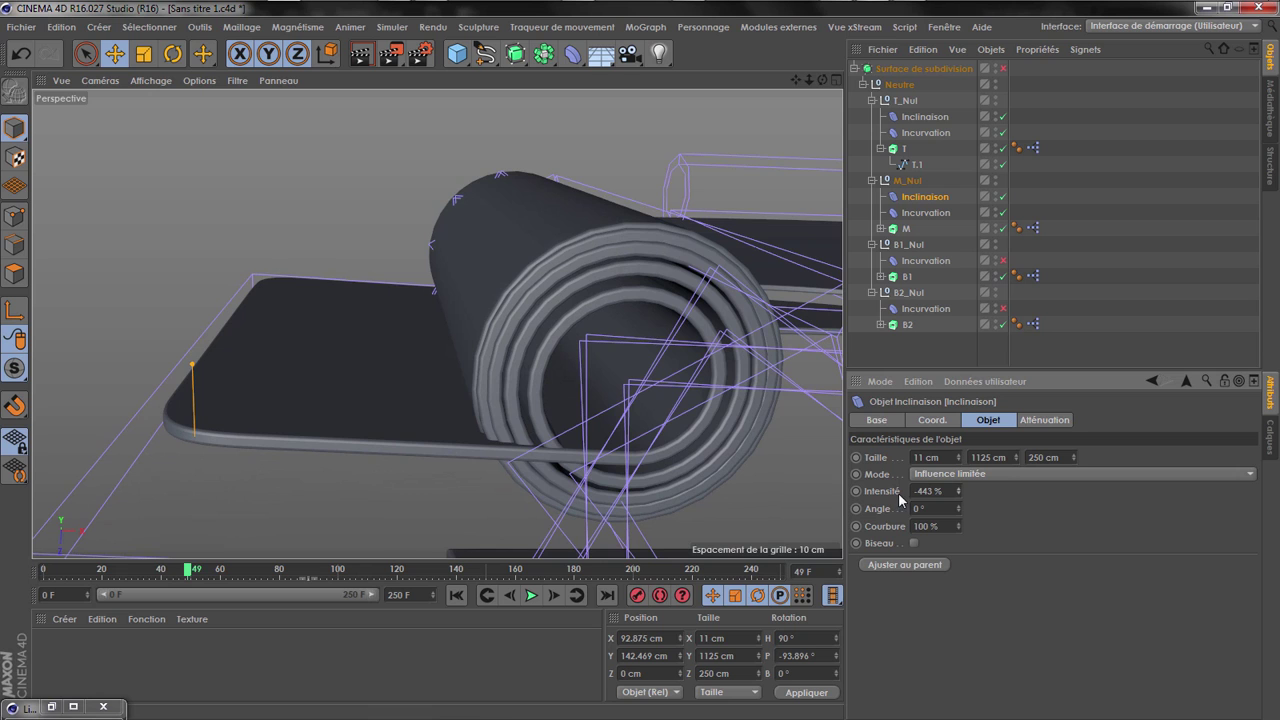
pyautogui.click(960, 491)
pyautogui.moveTo(959, 489); pyautogui.dragTo(959, 569)
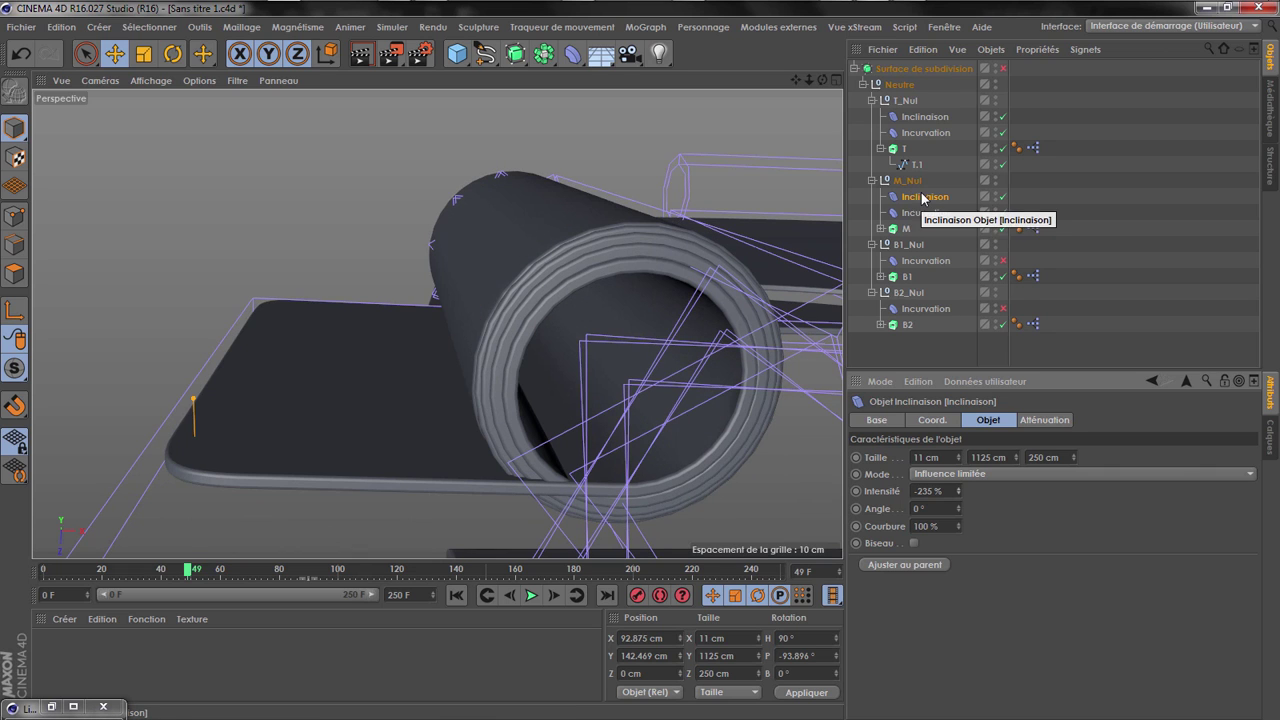
# Set the M_Nul Inclinaison deformer's heading rotation (H) to -90°
pyautogui.click(933, 421)
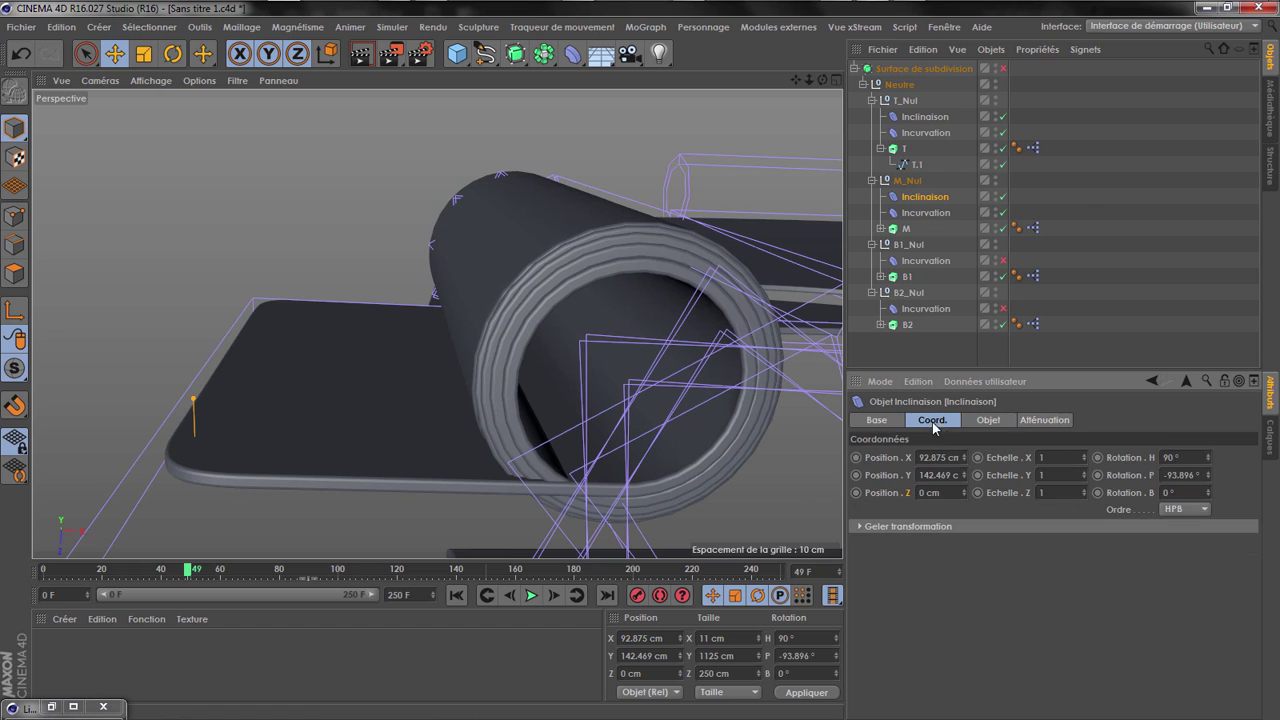
pyautogui.moveTo(1208, 458); pyautogui.dragTo(1208, 481)
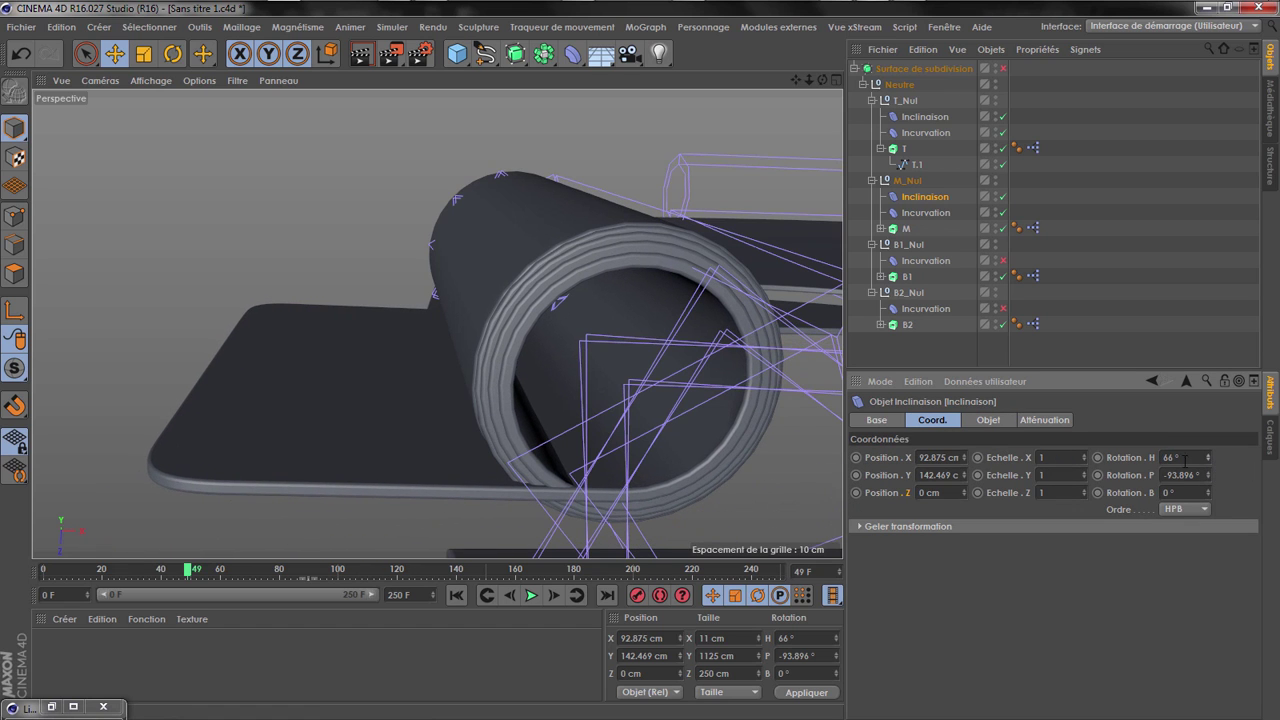
pyautogui.press('BackSpace')
pyautogui.write('-90')
pyautogui.press('Return')
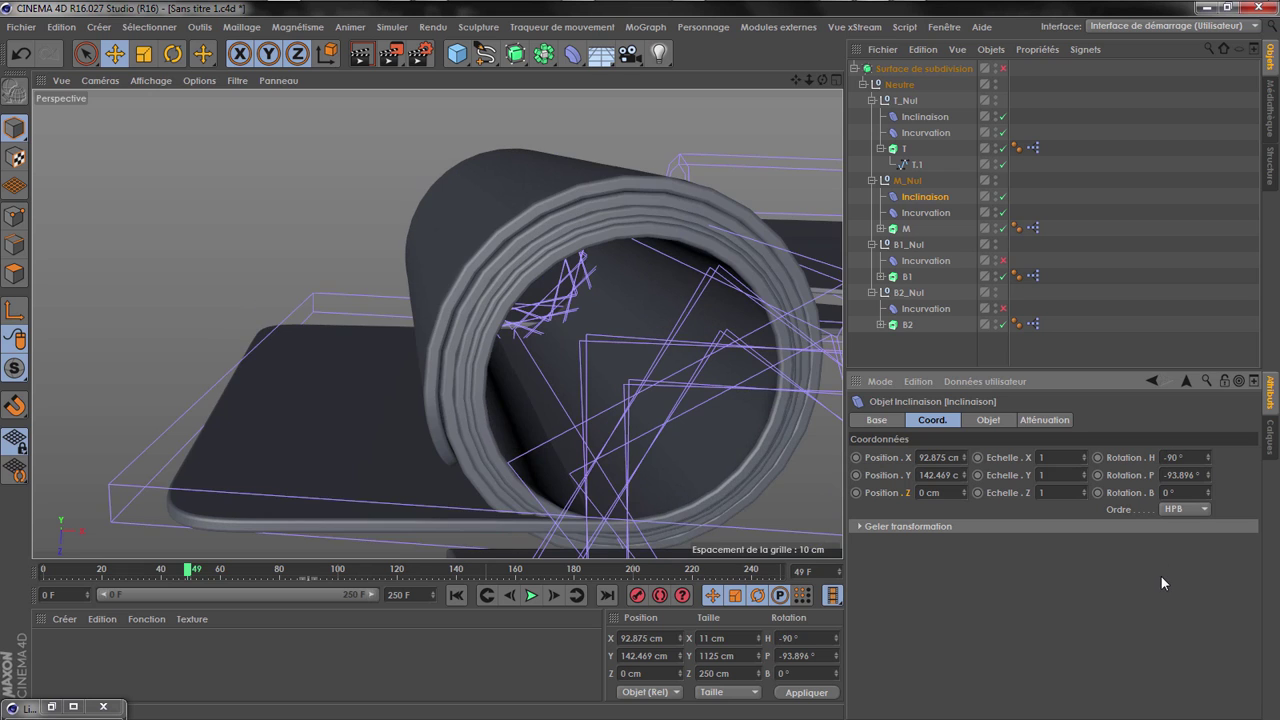
# Raise the M_Nul Inclinaison deformer's intensity to 542 % to tighten the strip's spiral
pyautogui.click(986, 420)
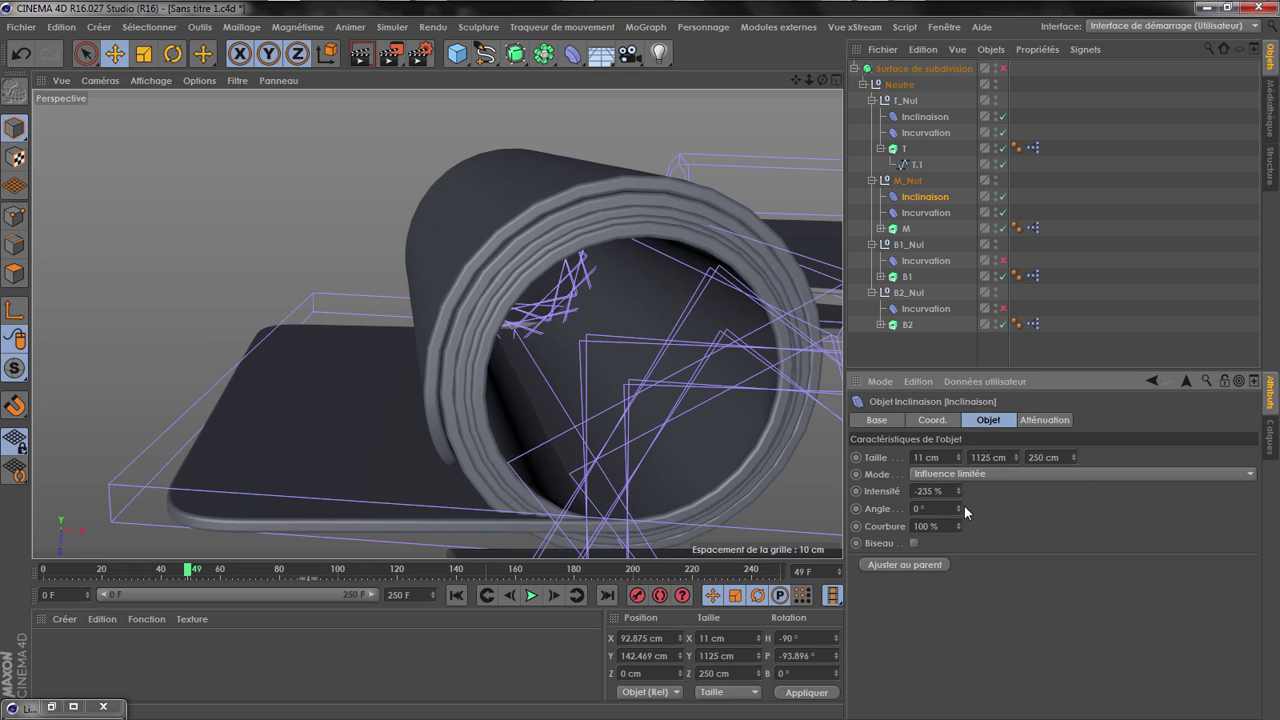
pyautogui.moveTo(958, 496); pyautogui.dragTo(1180, 486)
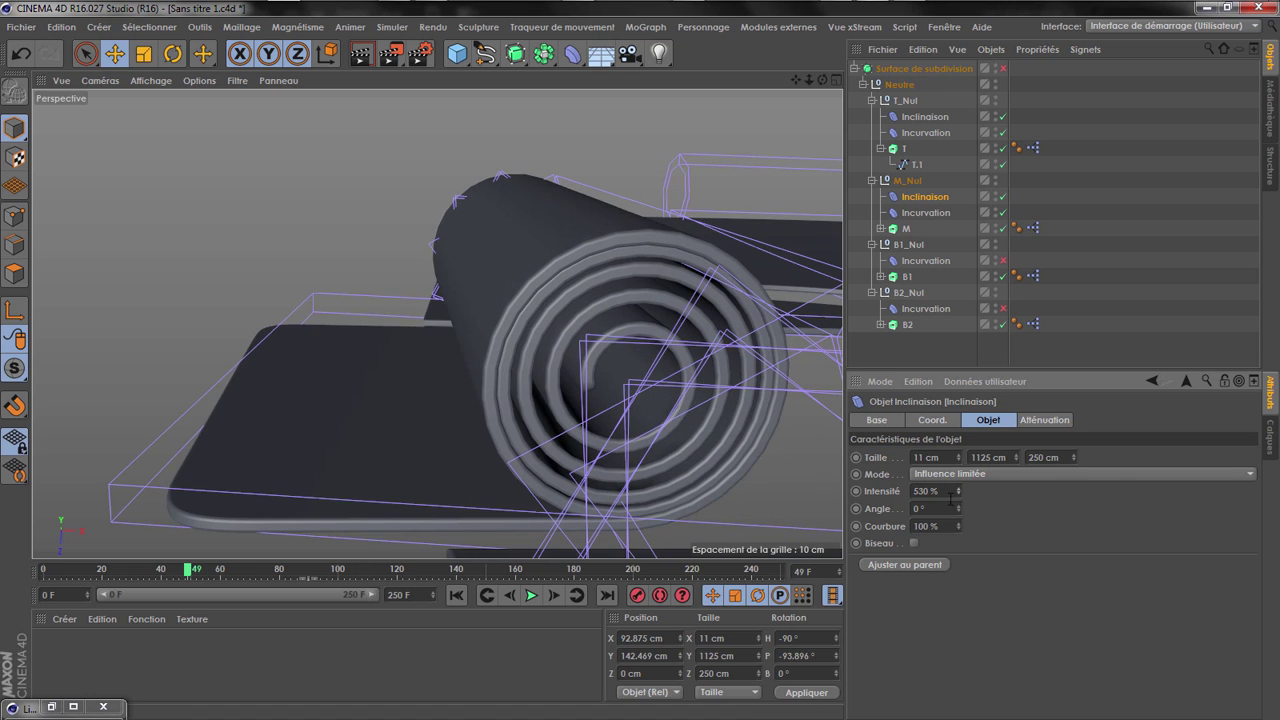
pyautogui.moveTo(958, 491); pyautogui.dragTo(971, 491)
# At frame 82, rotate the M_Nul Inclinaison deformer to a pitch of about -87.1° so its box follows the unrolled strip
pyautogui.keyDown('alt'); pyautogui.moveTo(143, 277); pyautogui.dragTo(72, 311, button='right'); pyautogui.keyUp('alt')
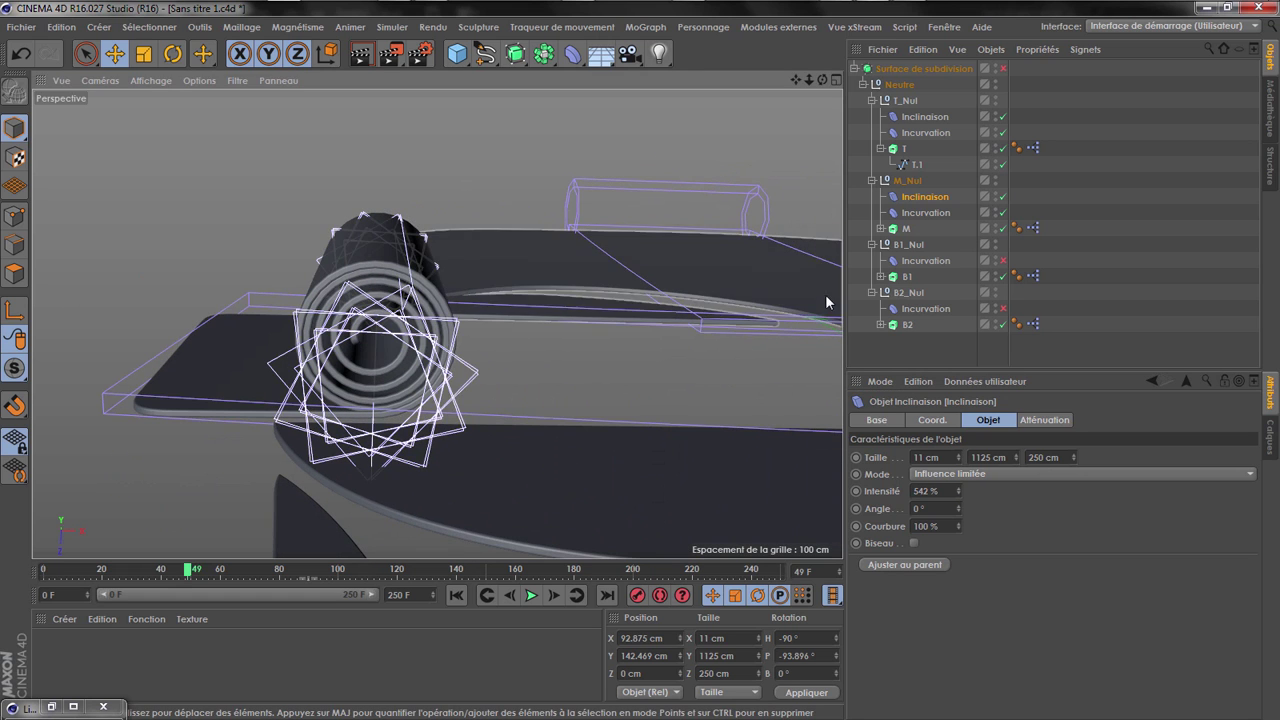
pyautogui.keyDown('alt'); pyautogui.moveTo(272, 410); pyautogui.dragTo(284, 378); pyautogui.keyUp('alt')
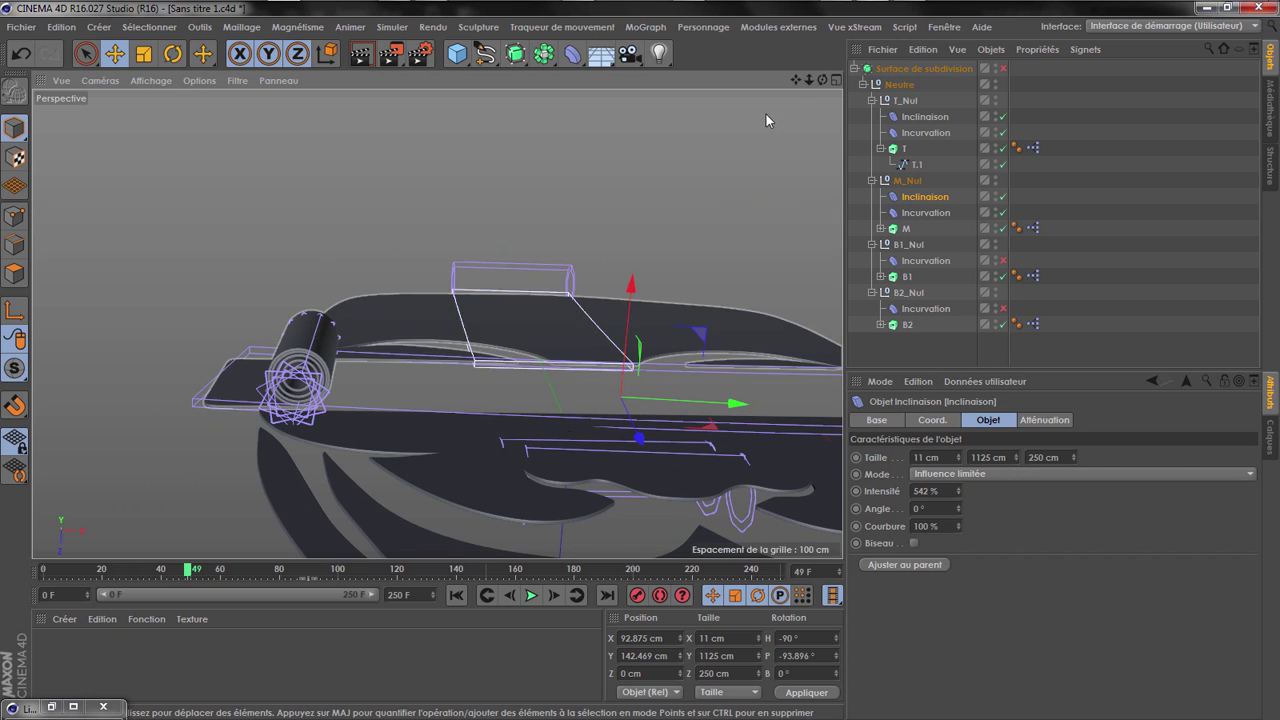
pyautogui.moveTo(821, 80); pyautogui.dragTo(800, 165)
pyautogui.scroll(-2, 330, 212)
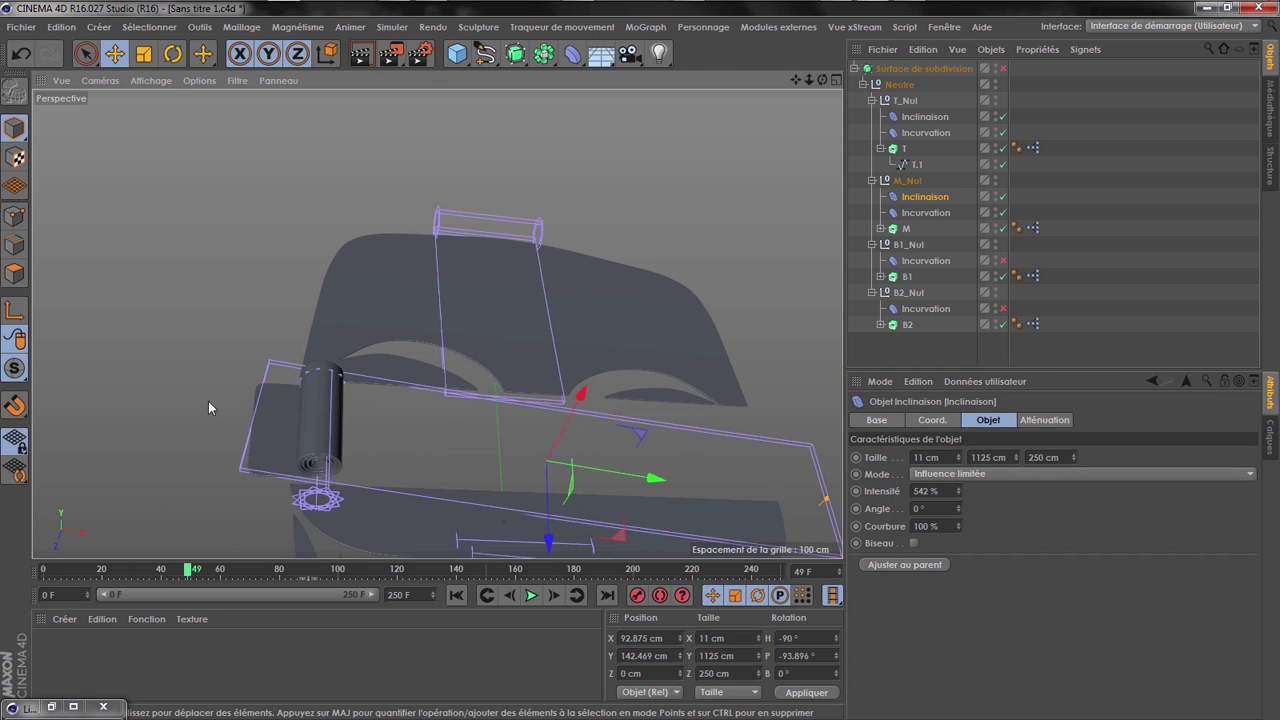
pyautogui.scroll(-3, 423, 399)
pyautogui.moveTo(823, 81); pyautogui.dragTo(808, 138)
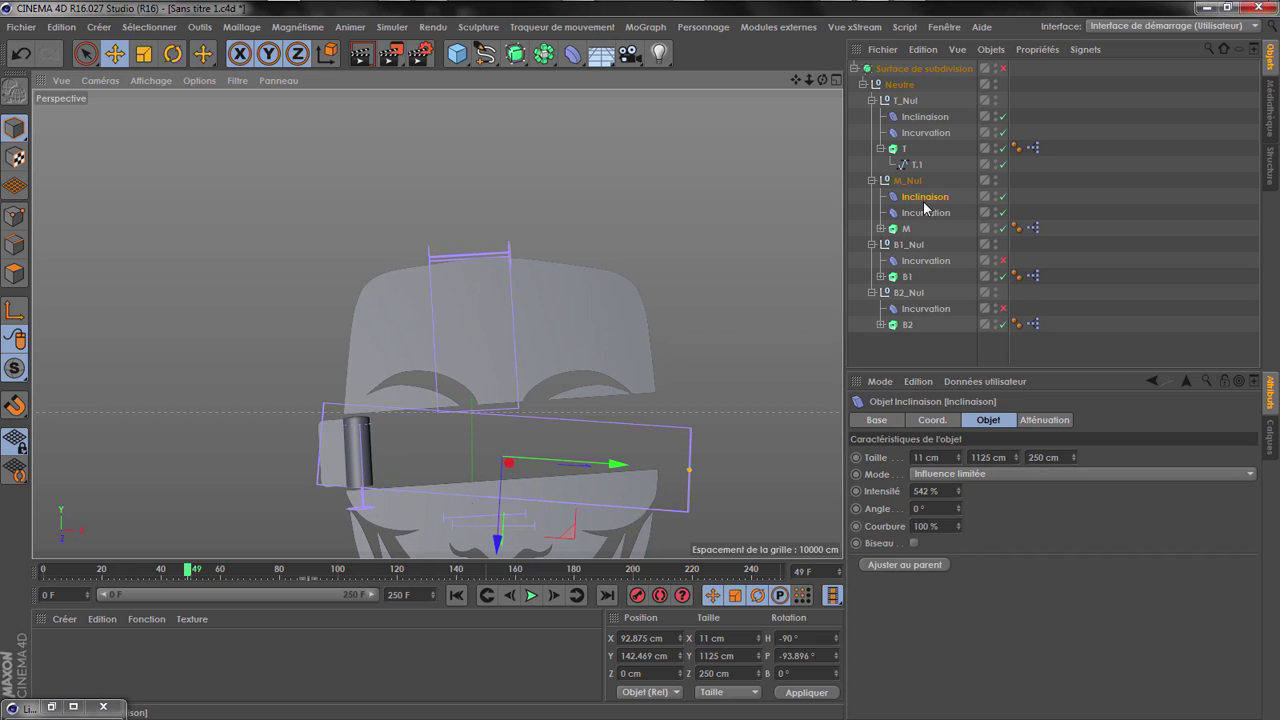
pyautogui.click(173, 54)
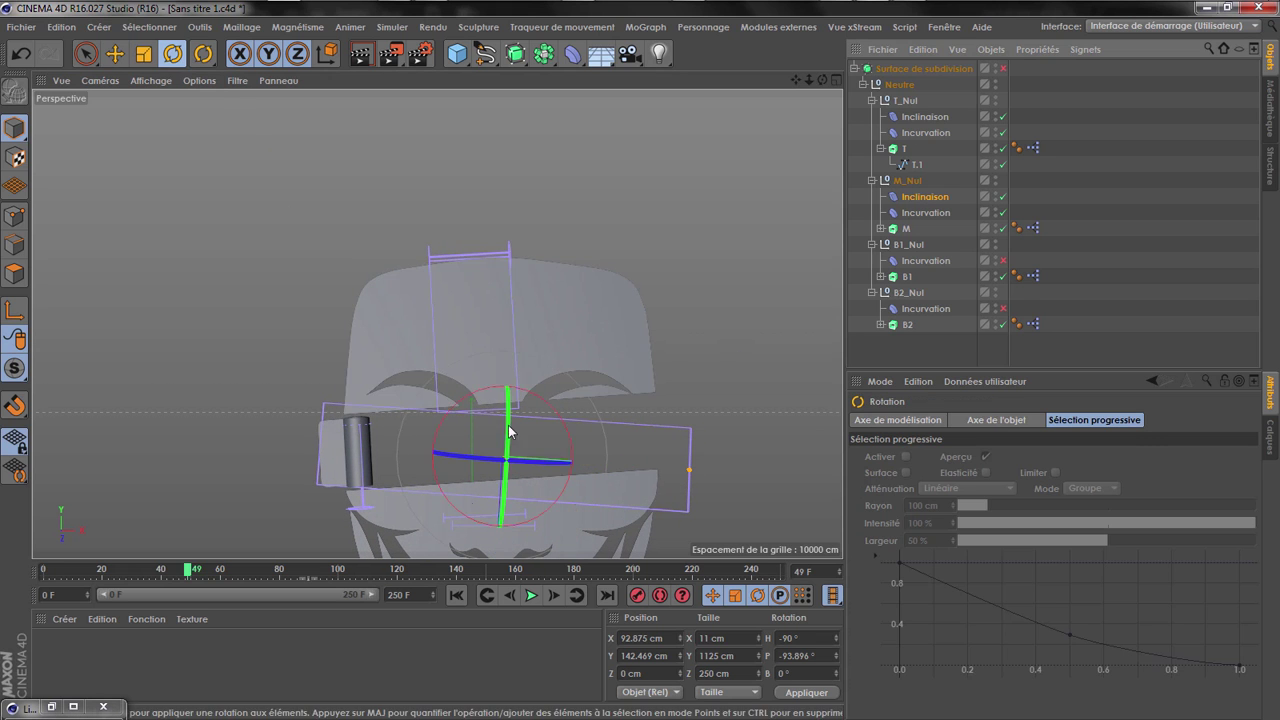
pyautogui.moveTo(235, 569); pyautogui.dragTo(287, 569)
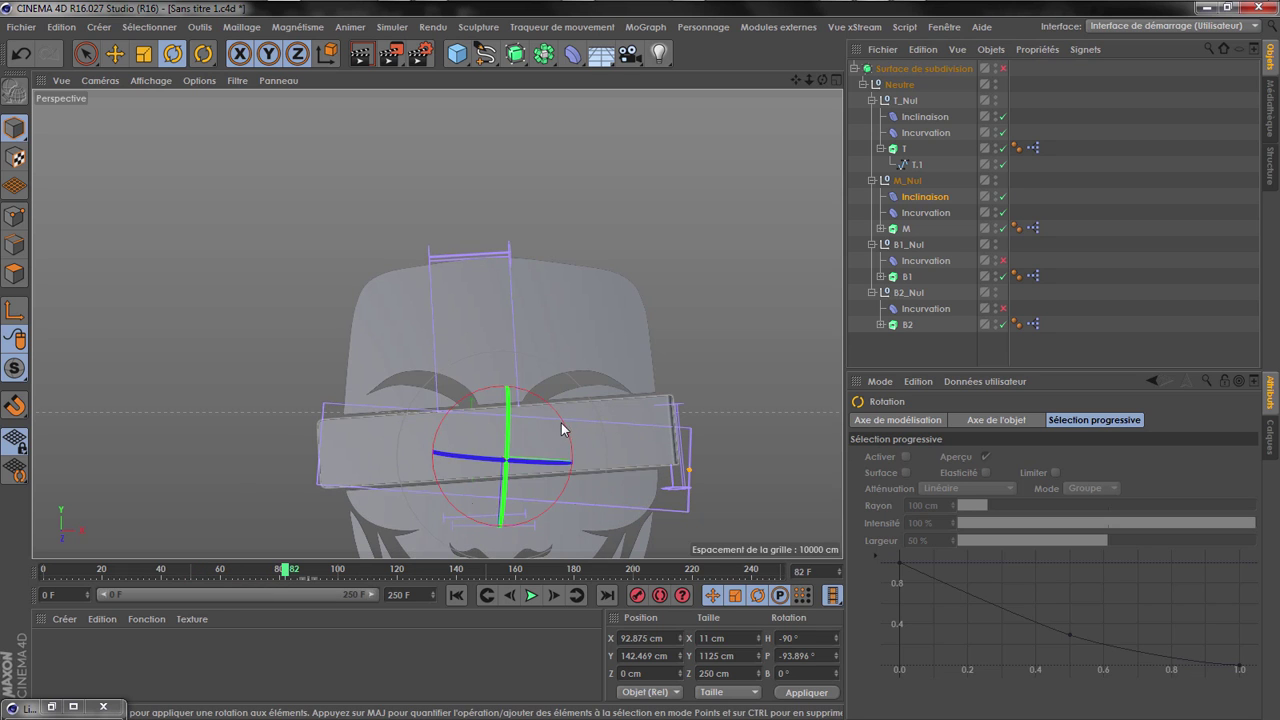
pyautogui.moveTo(563, 421); pyautogui.dragTo(563, 418)
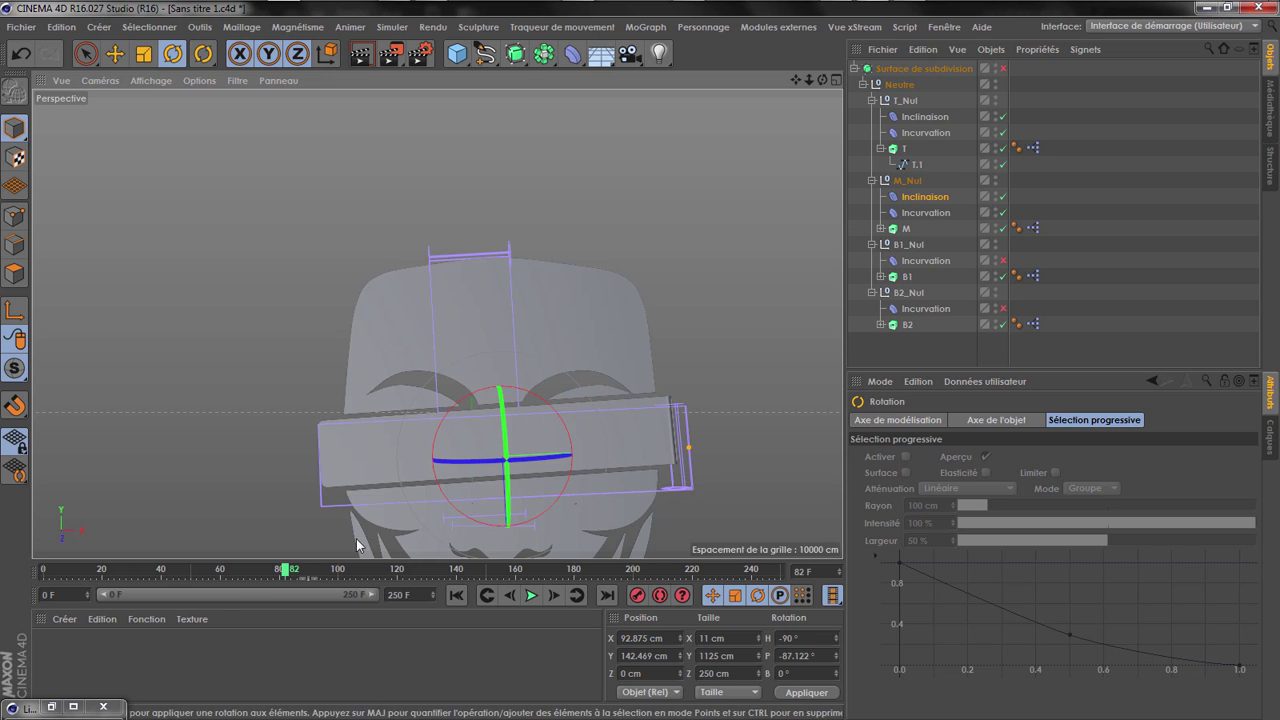
# Scrub back to frames 26 and 17 and examine the top strip's roll from the side
pyautogui.moveTo(212, 569); pyautogui.dragTo(121, 560)
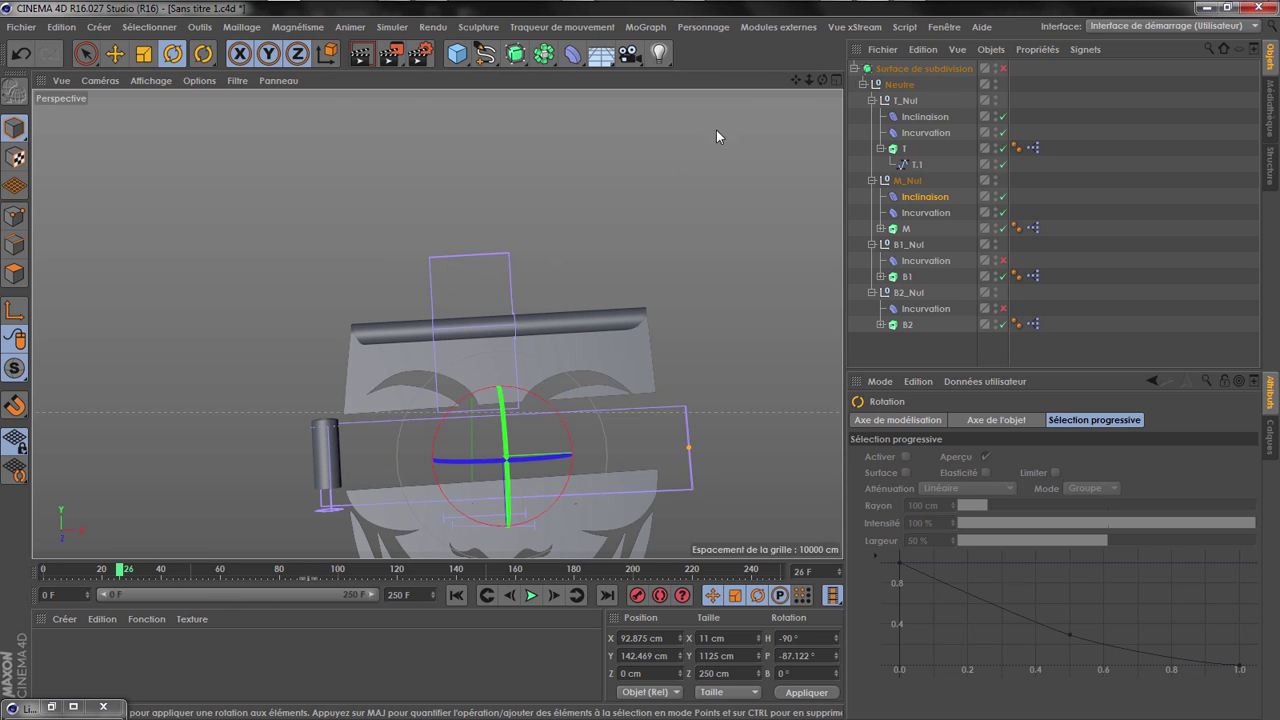
pyautogui.moveTo(821, 80); pyautogui.dragTo(620, 115)
pyautogui.scroll(4, 505, 313)
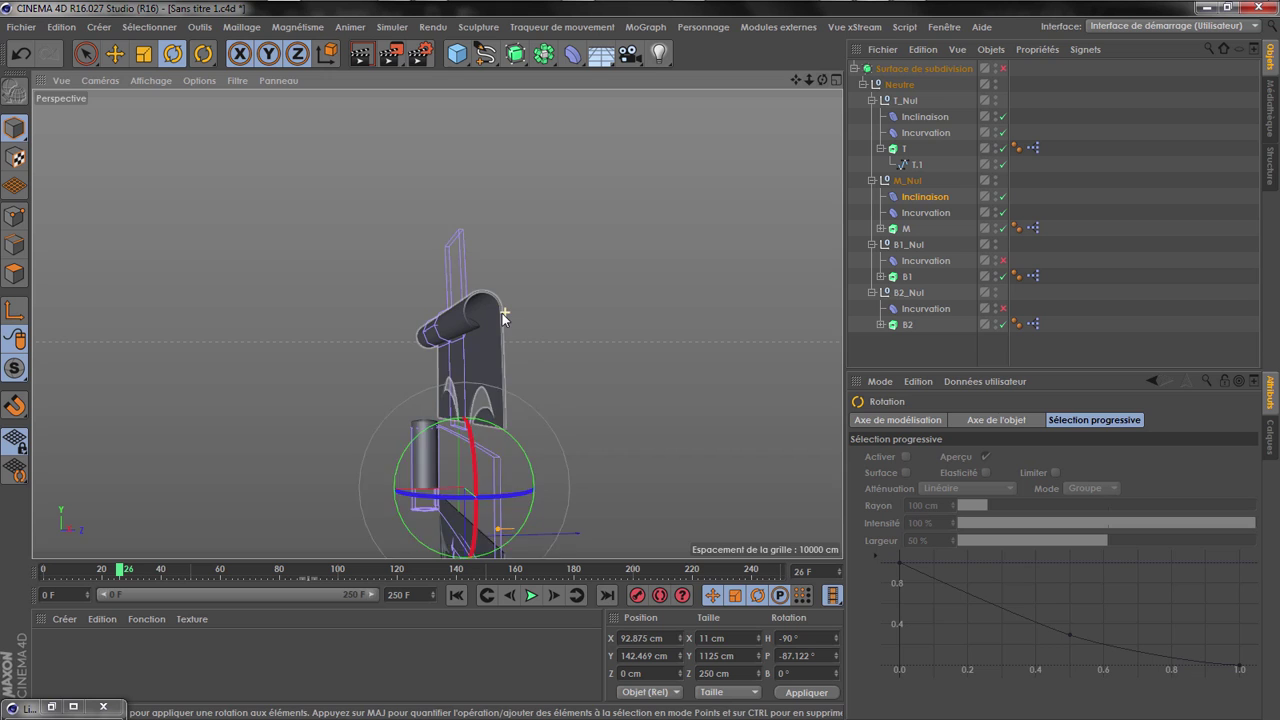
pyautogui.moveTo(128, 569); pyautogui.dragTo(93, 569)
pyautogui.scroll(3, 465, 440)
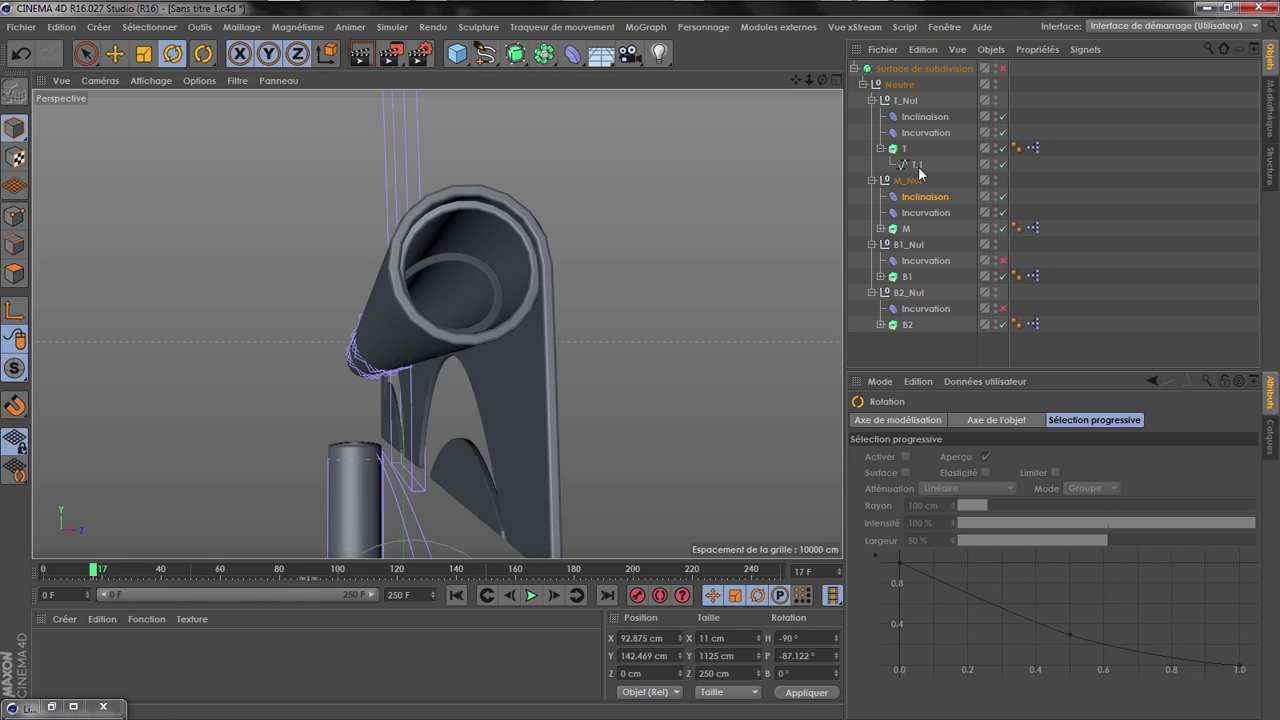
# Set the T_Nul Inclinaison deformer's intensity to -321 % to adjust the top strip's spiral
pyautogui.click(922, 117)
pyautogui.moveTo(959, 491); pyautogui.dragTo(935, 513)
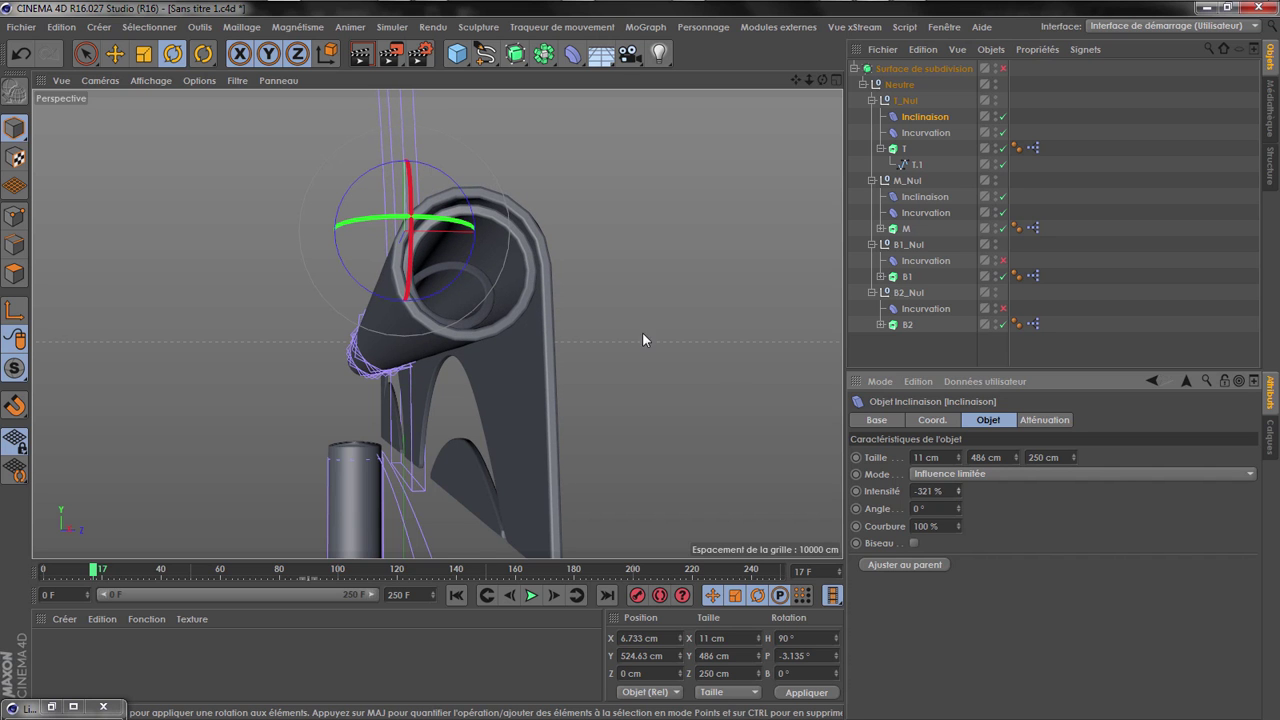
pyautogui.scroll(-7, 638, 338)
pyautogui.scroll(-4, 570, 119)
# At frame 50, record a keyframe for the M_Nul Incurvation deformer's intensity at -1960°
pyautogui.moveTo(822, 80); pyautogui.dragTo(296, 590)
pyautogui.moveTo(93, 578); pyautogui.dragTo(252, 576)
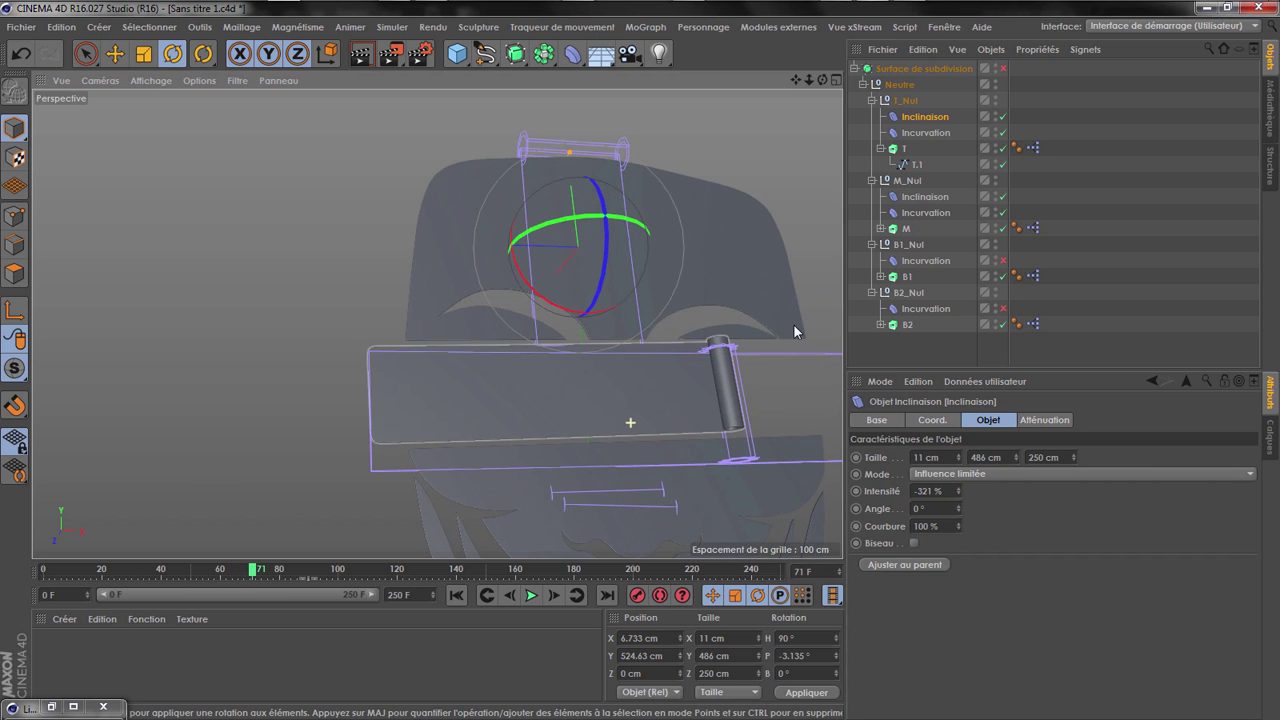
pyautogui.moveTo(822, 80); pyautogui.dragTo(206, 573)
pyautogui.click(925, 197)
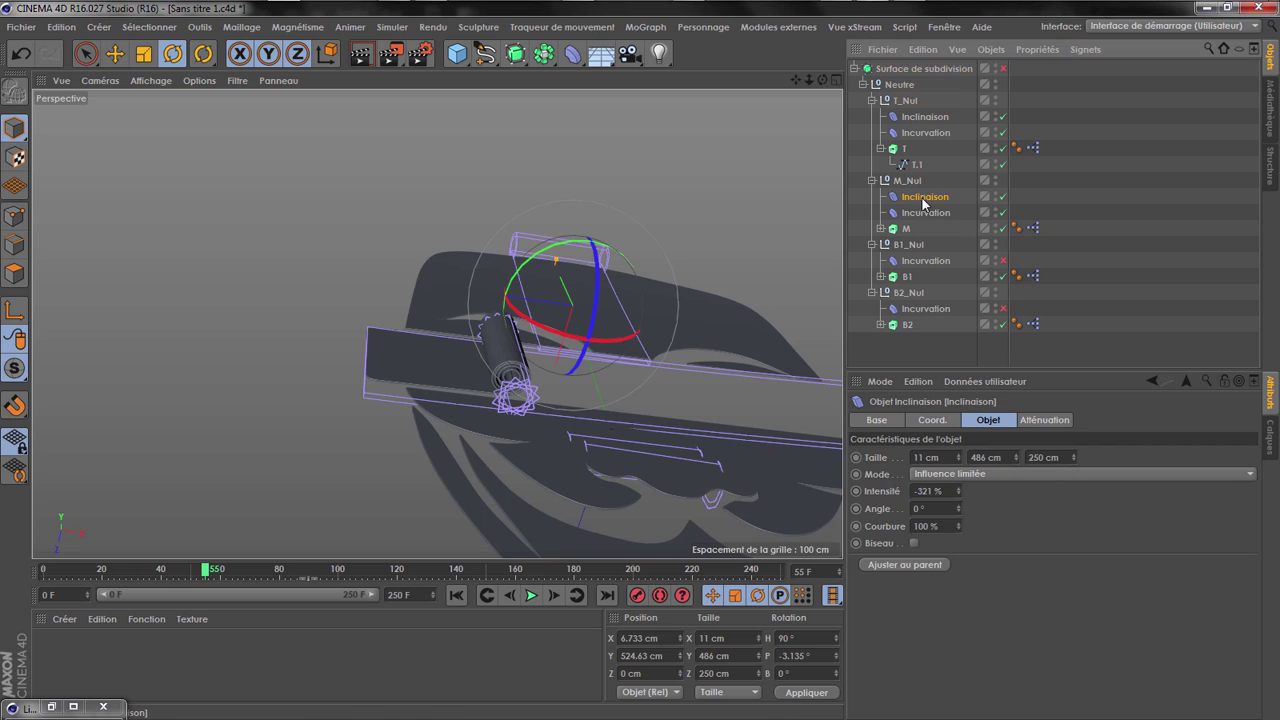
pyautogui.click(922, 213)
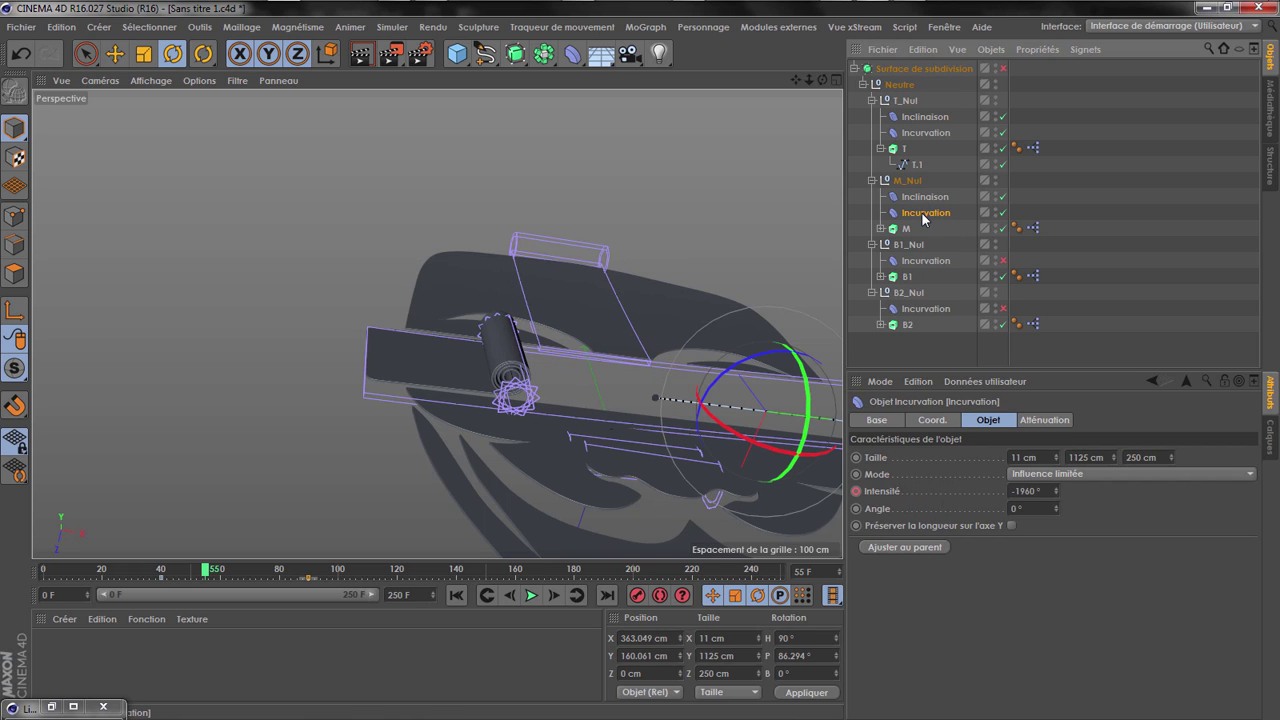
pyautogui.click(511, 595)
pyautogui.click(511, 595)
pyautogui.click(511, 595)
pyautogui.click(511, 595)
pyautogui.click(511, 595)
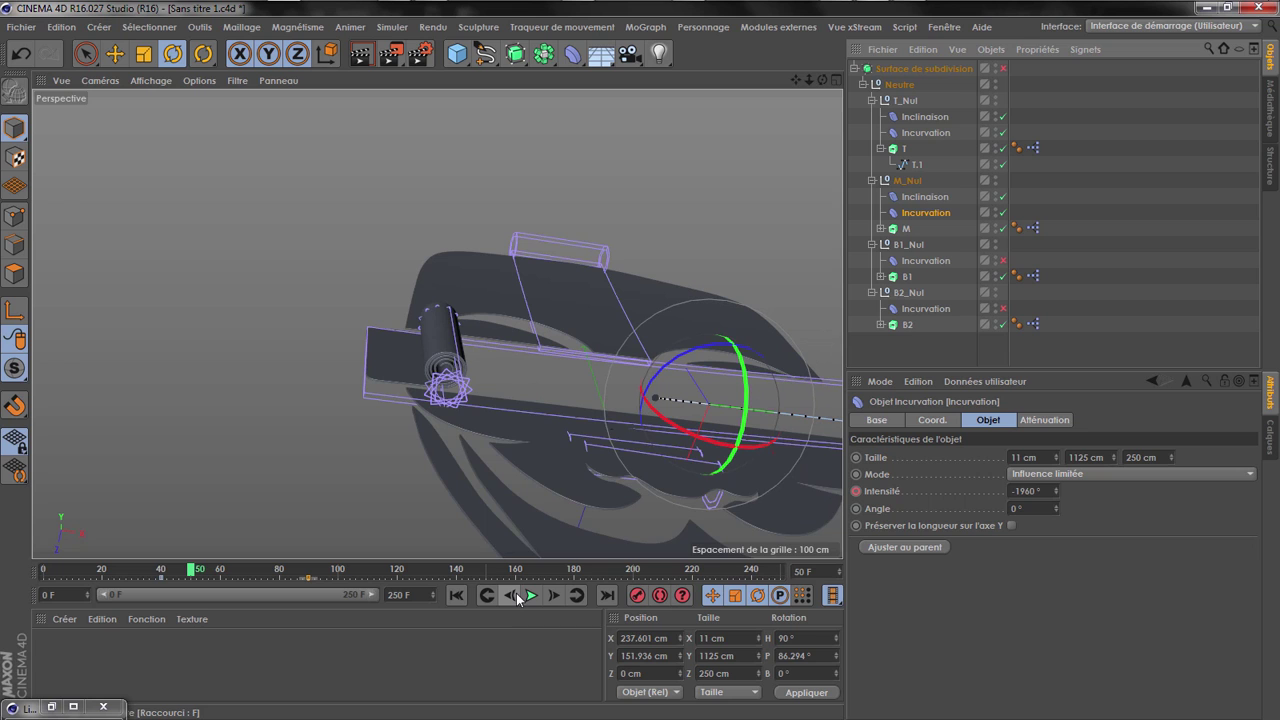
pyautogui.keyDown('ctrl'); pyautogui.click(856, 491); pyautogui.keyUp('ctrl')
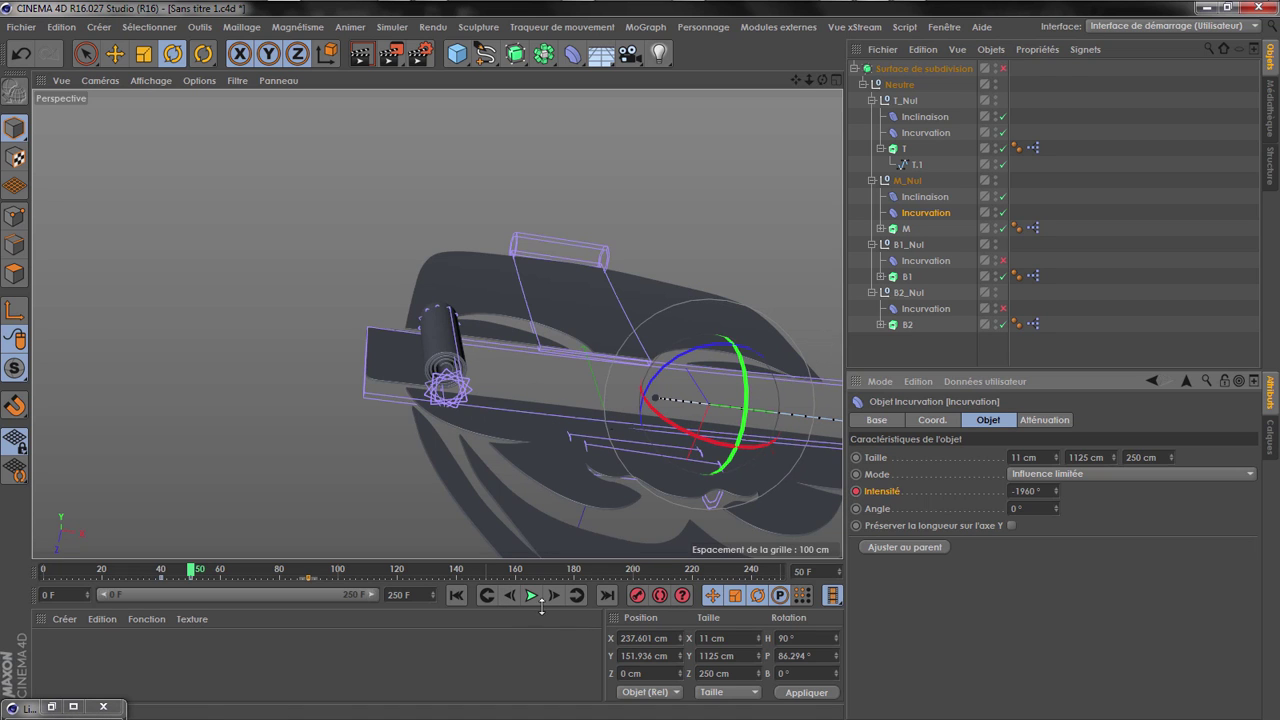
# At the frame 40 key, set the M_Nul Incurvation deformer's intensity to -19600° and play the result
pyautogui.click(486, 595)
pyautogui.write('0')
pyautogui.press('Return')
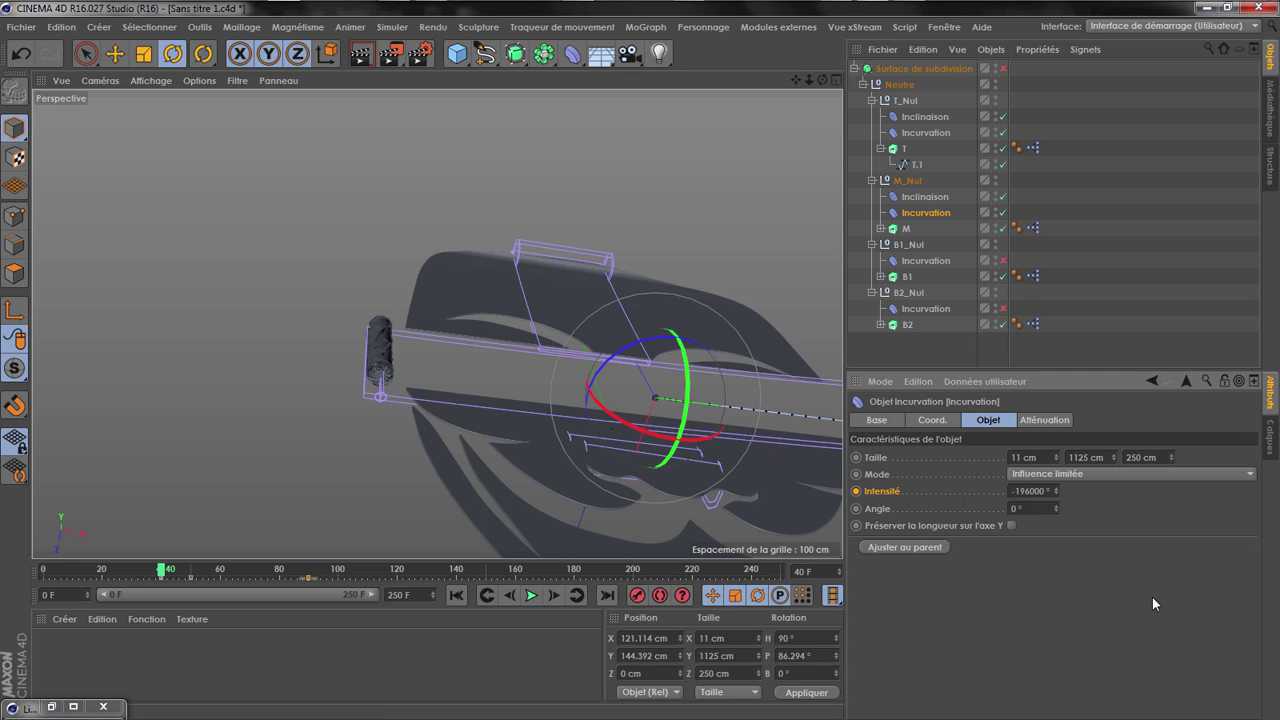
pyautogui.click(1036, 491)
pyautogui.press('BackSpace')
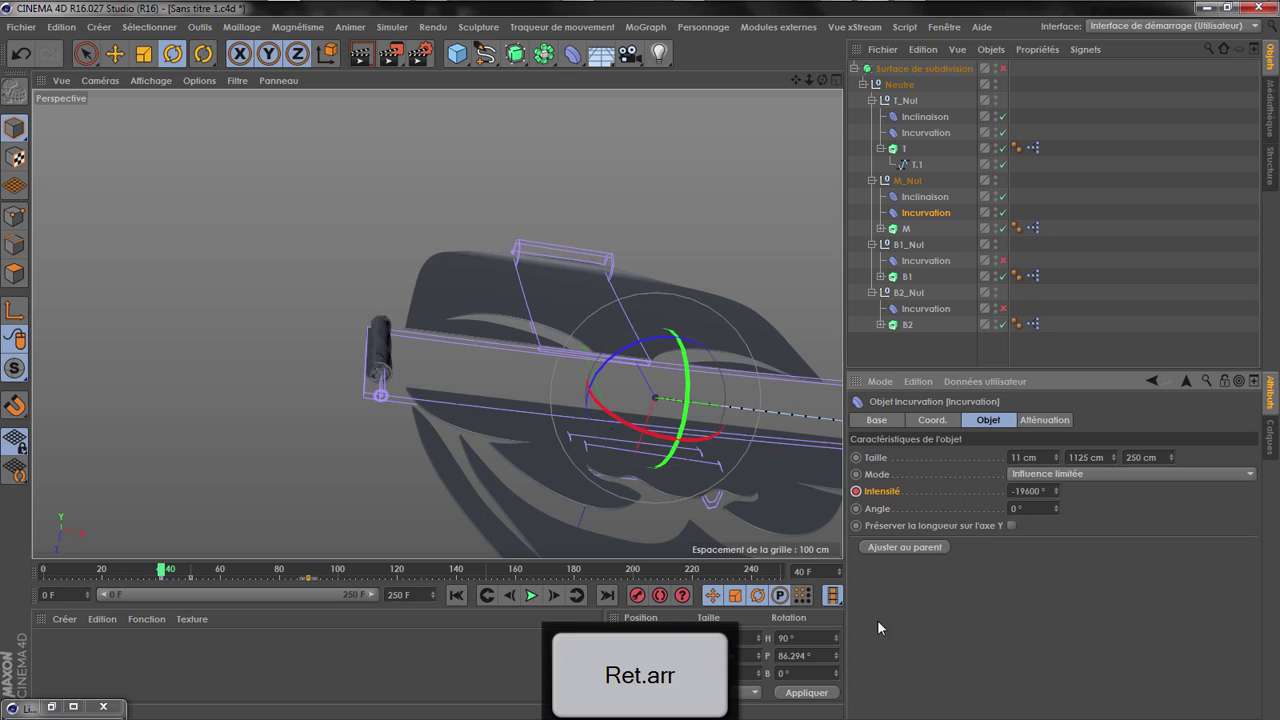
pyautogui.click(531, 595)
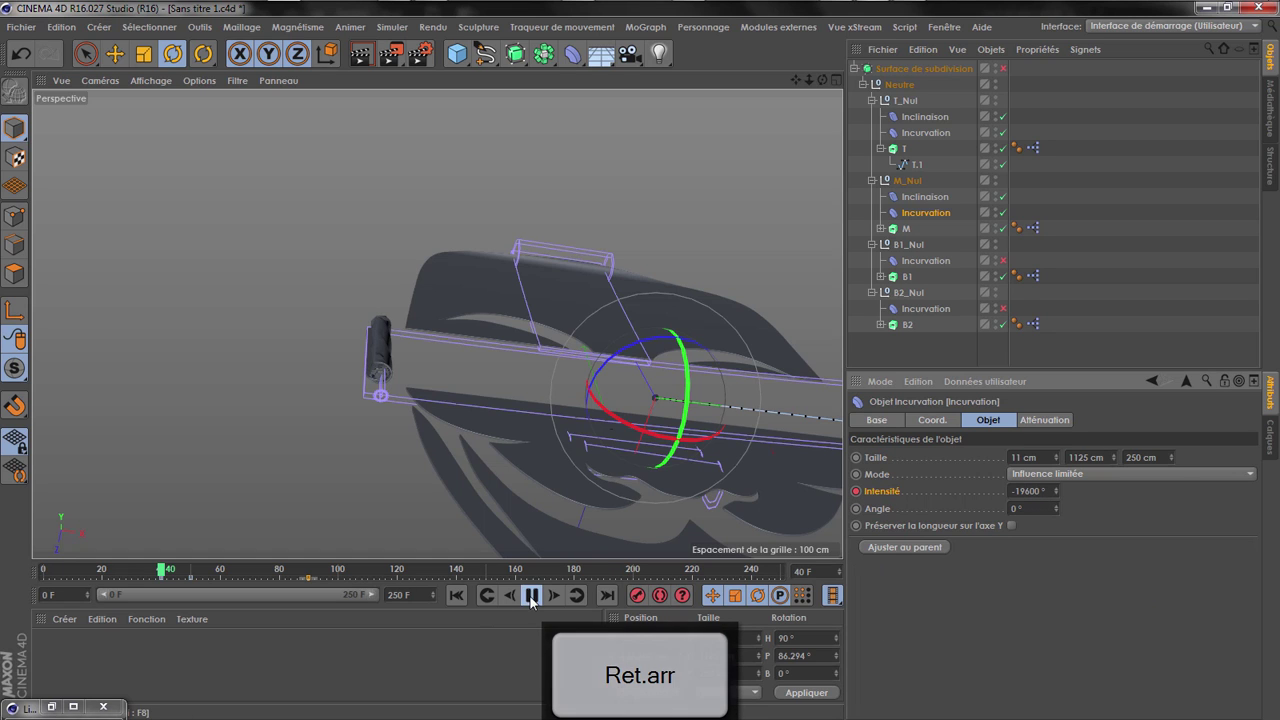
pyautogui.click(531, 595)
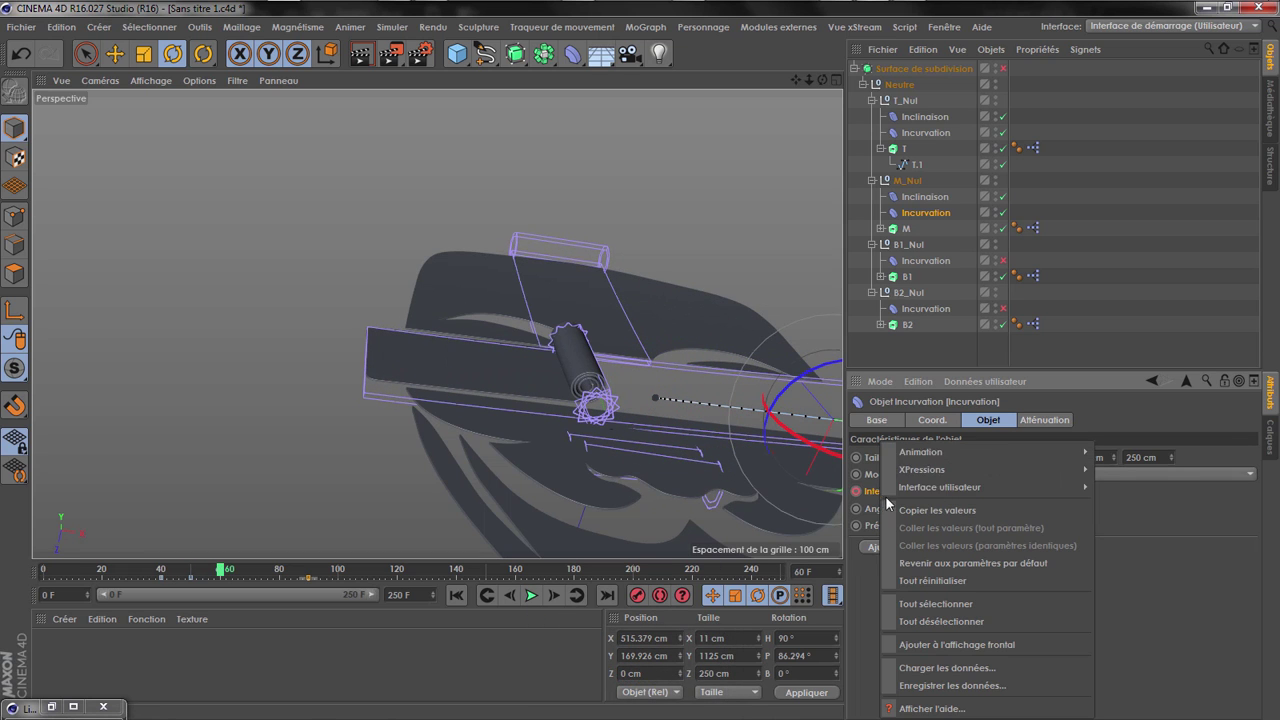
# In the Incurvation intensity's function curve, steepen the frame 40 key's tangent so the curve rises quickly, and replay the animation
pyautogui.rightClick(882, 491)
pyautogui.moveTo(925, 452)
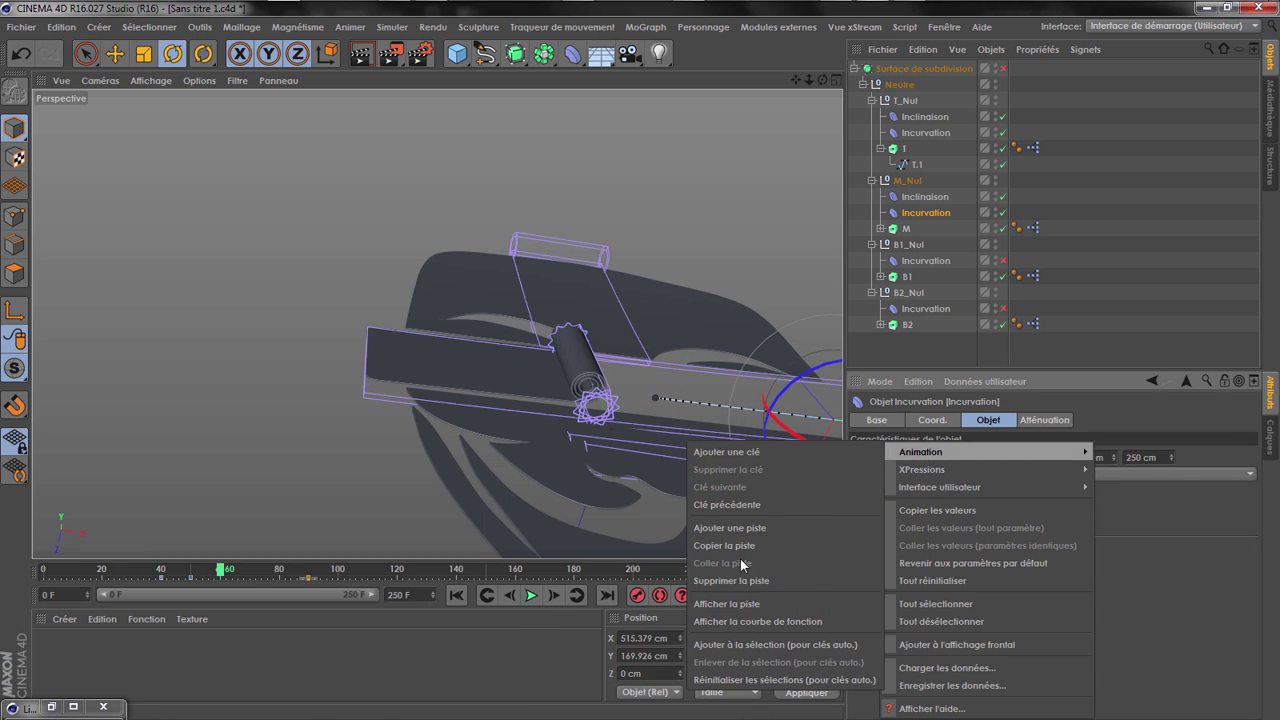
pyautogui.click(731, 622)
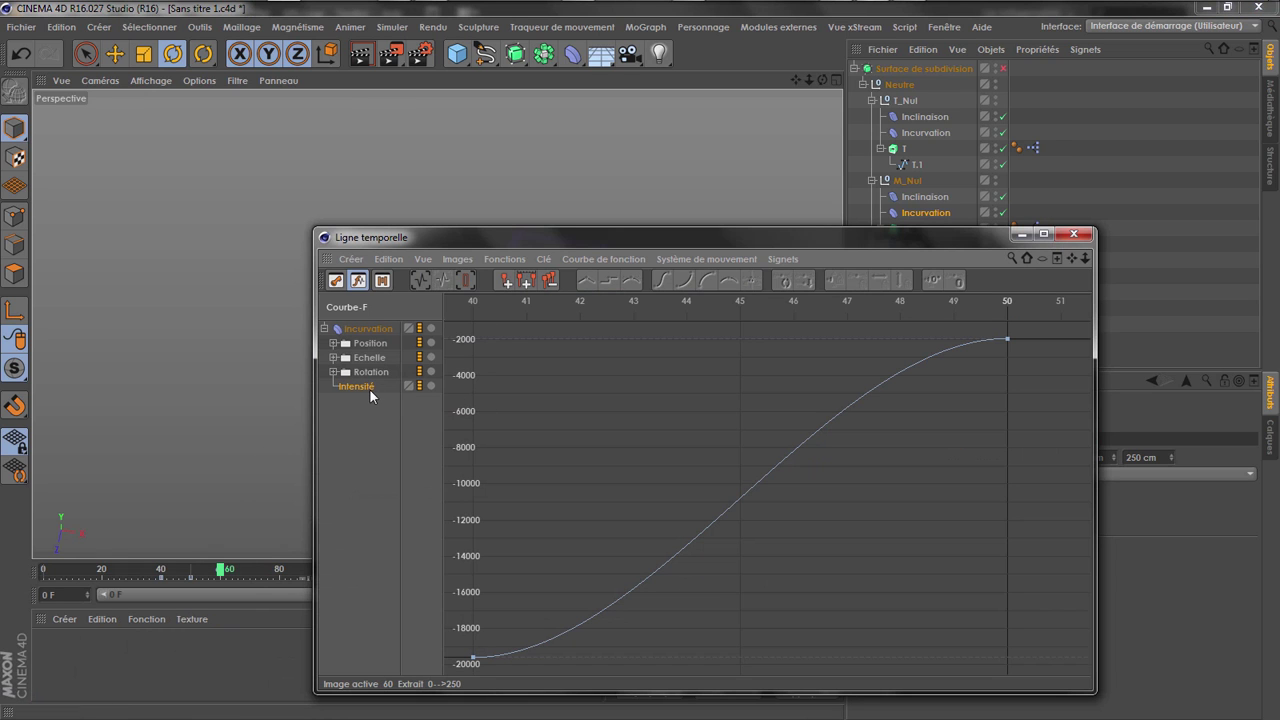
pyautogui.click(487, 664)
pyautogui.moveTo(612, 662); pyautogui.dragTo(522, 464)
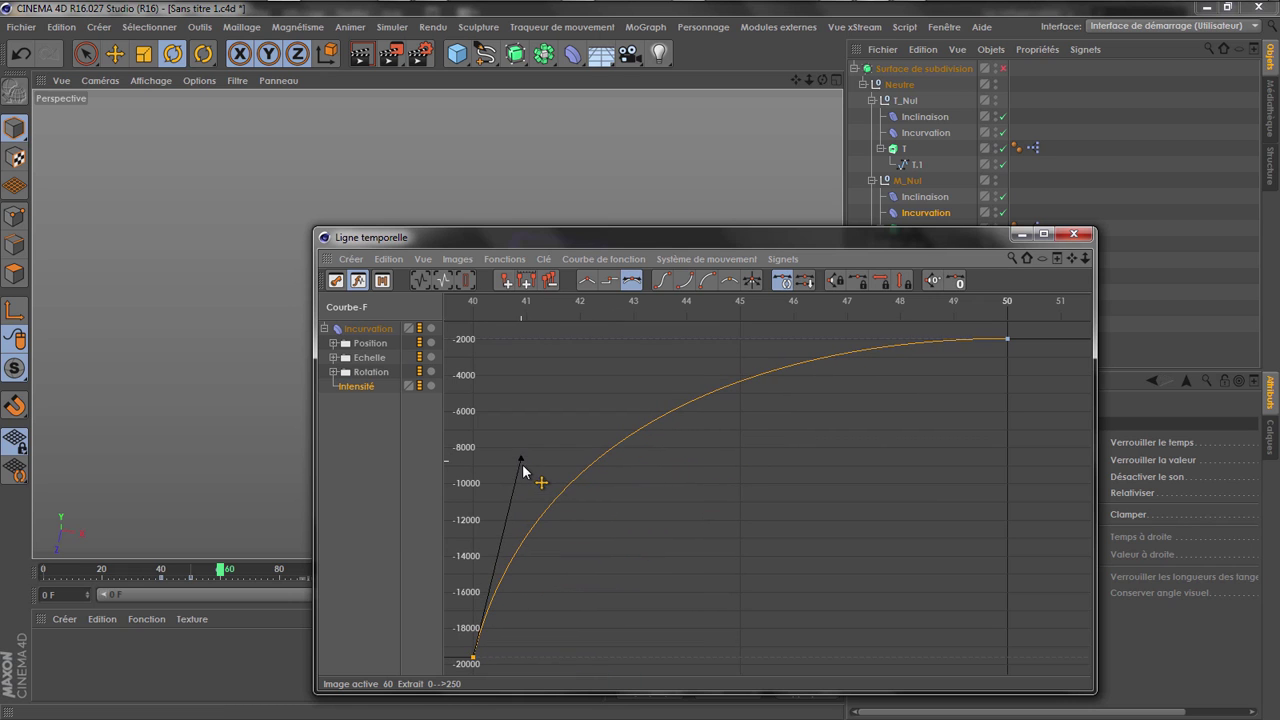
pyautogui.click(1076, 235)
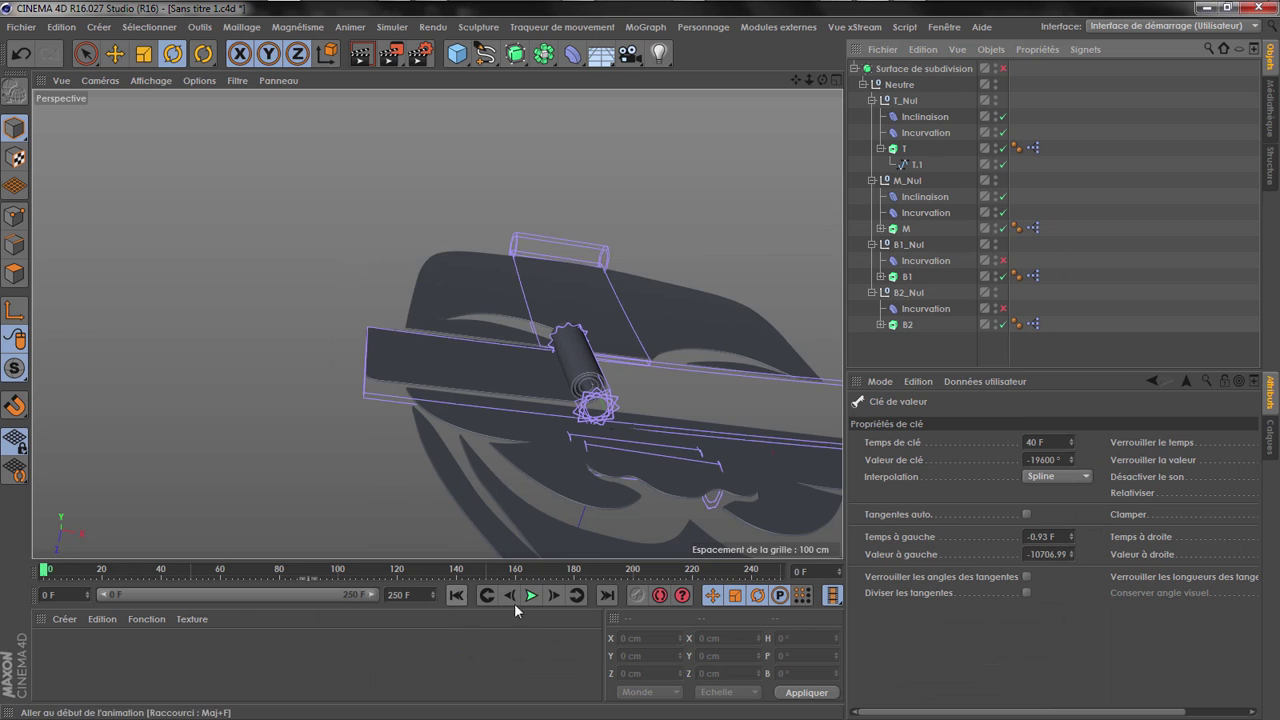
pyautogui.click(531, 595)
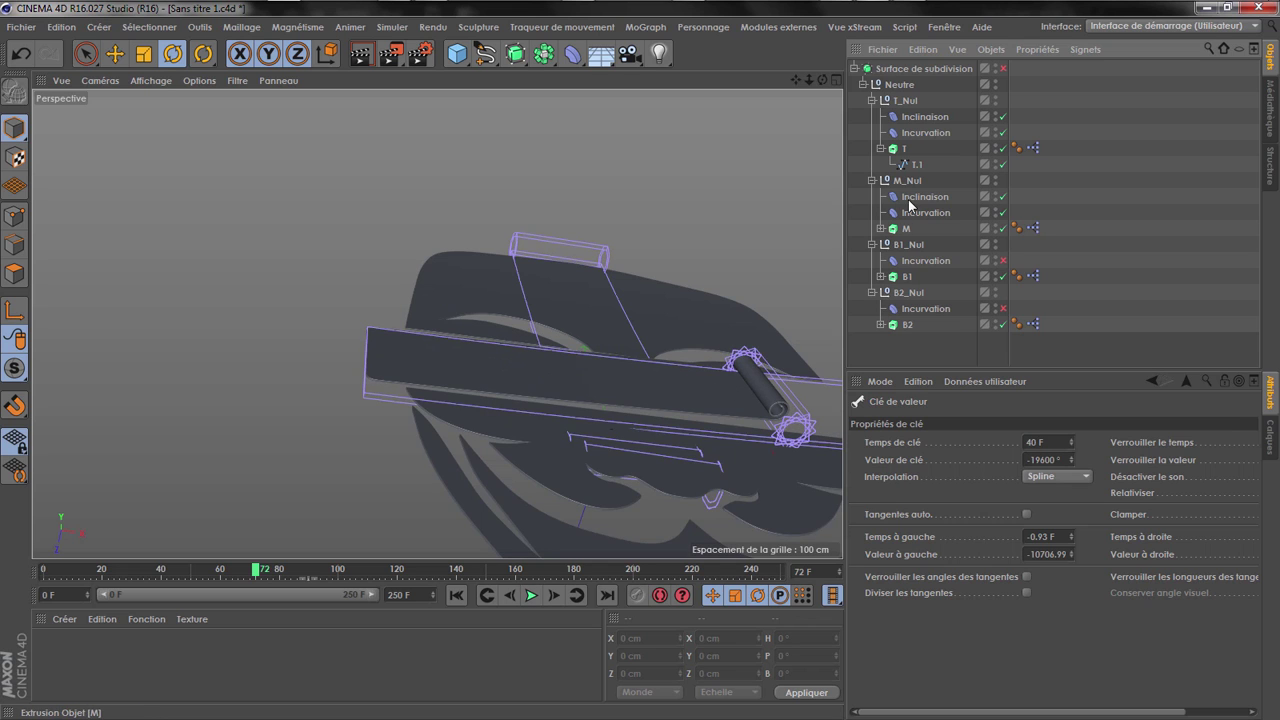
# At frame 45, record a keyframe for M_Nul's Z position at 0 cm
pyautogui.moveTo(139, 573); pyautogui.dragTo(177, 576)
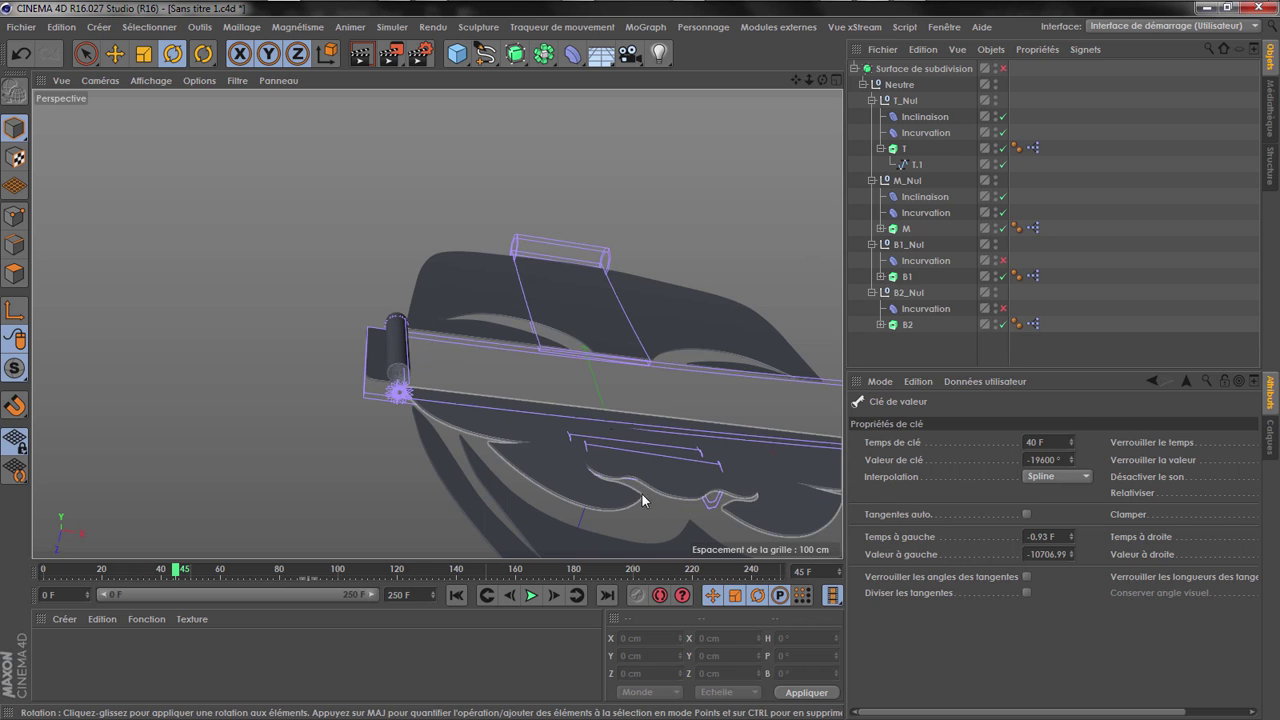
pyautogui.click(457, 595)
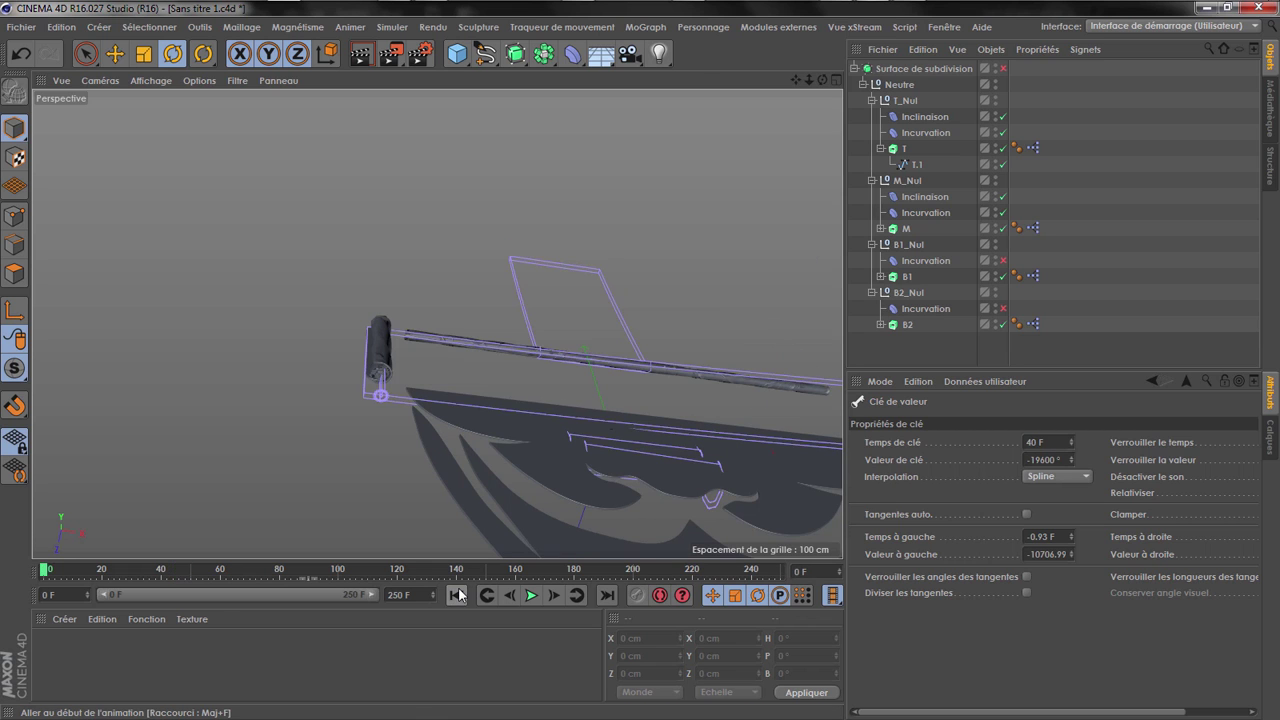
pyautogui.click(163, 572)
pyautogui.moveTo(163, 572); pyautogui.dragTo(179, 576)
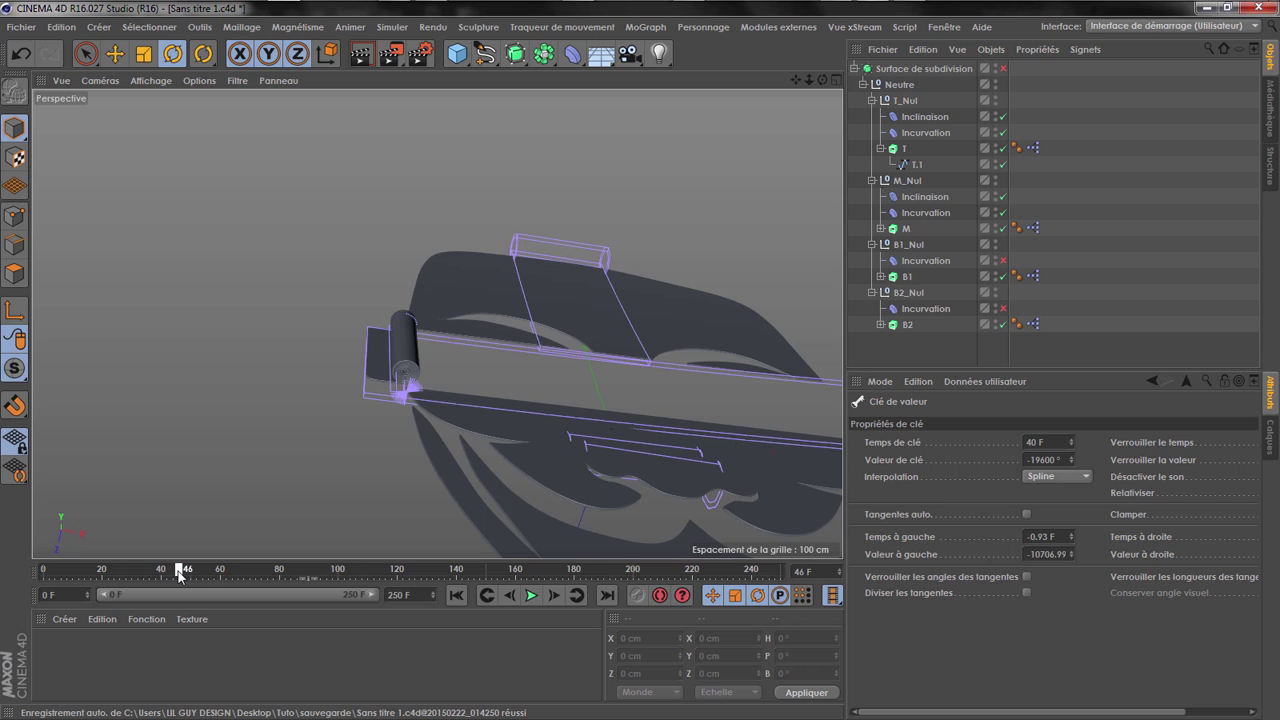
pyautogui.click(509, 596)
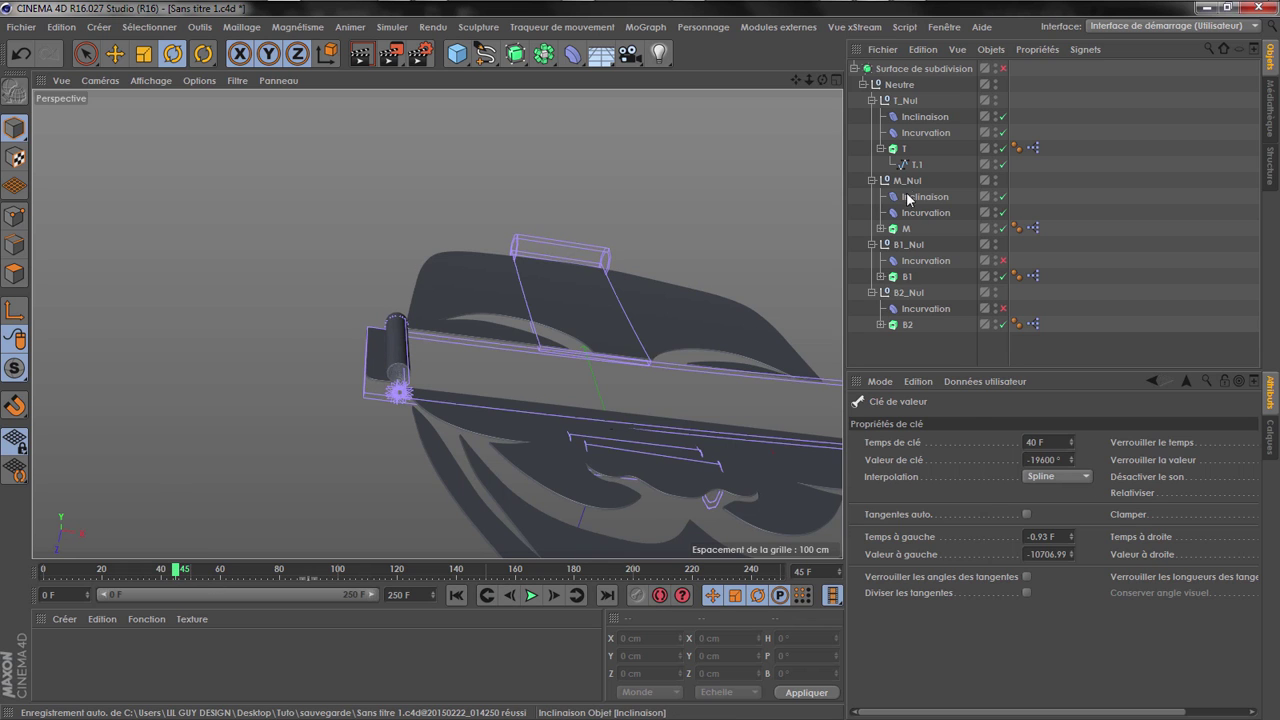
pyautogui.click(907, 181)
pyautogui.click(899, 420)
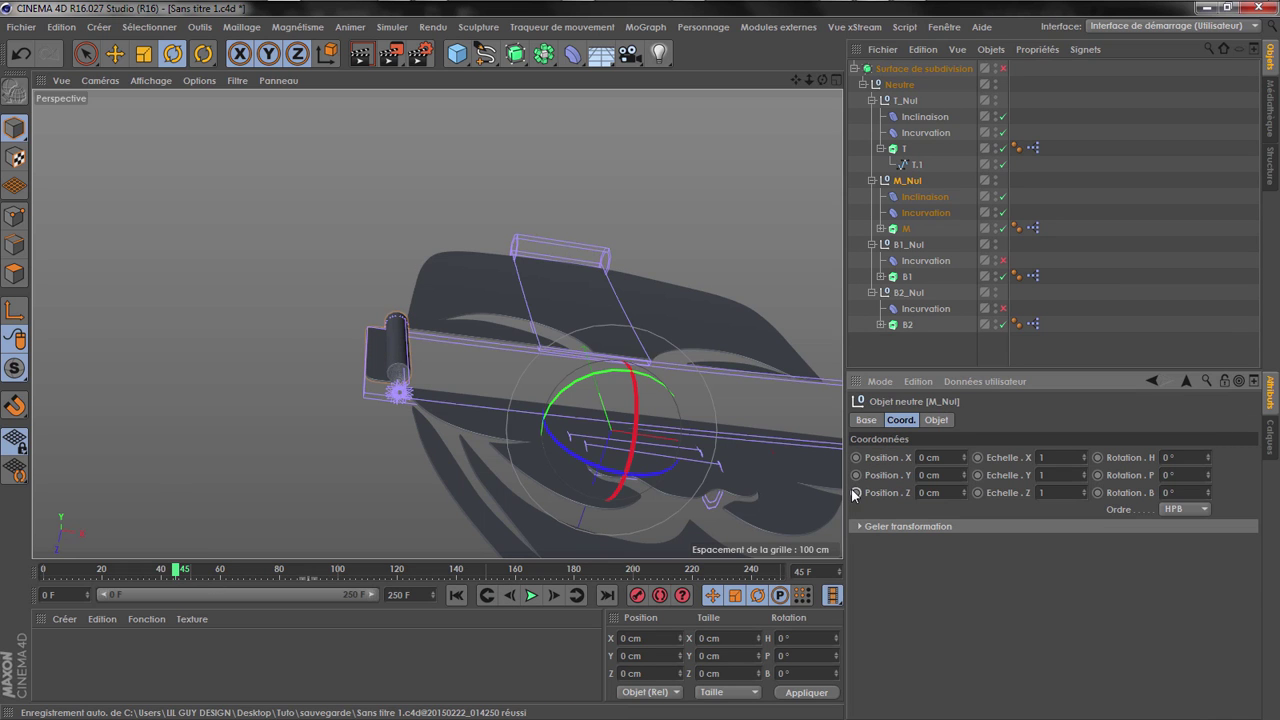
pyautogui.click(856, 493)
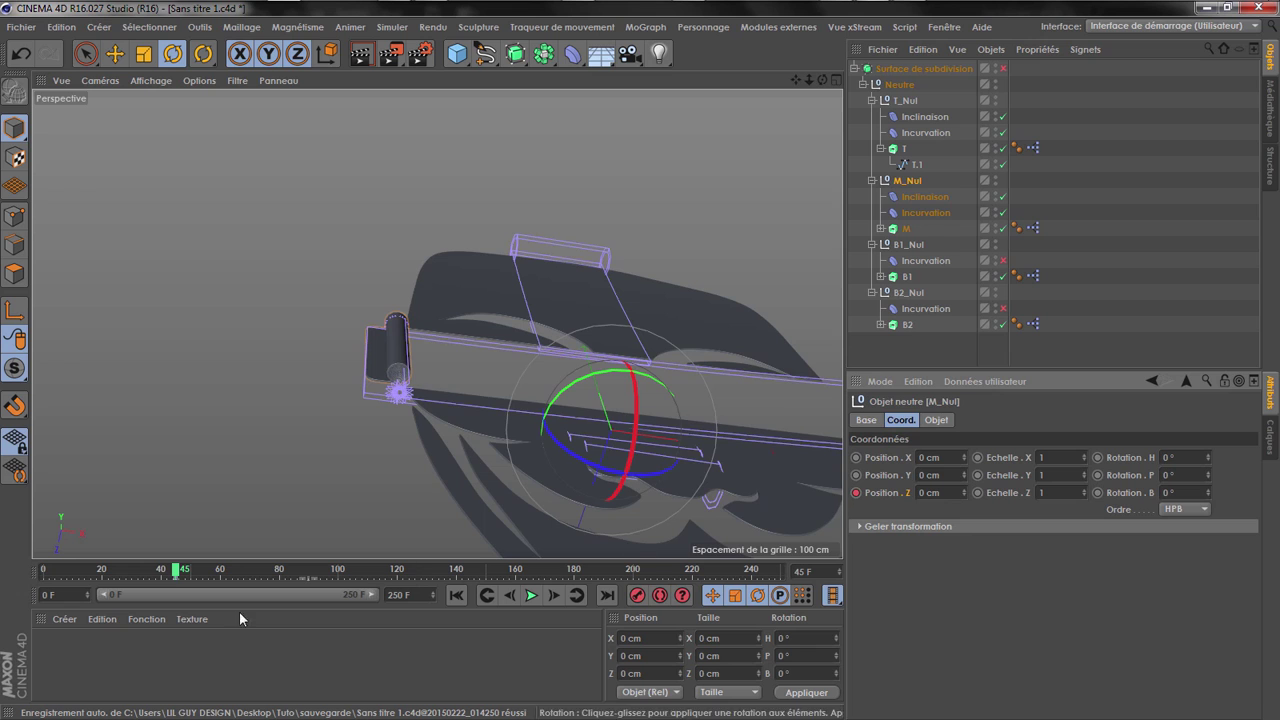
# At frame 40, set M_Nul's Z position to 39 cm and keyframe it
pyautogui.click(513, 596)
pyautogui.click(513, 596)
pyautogui.click(513, 596)
pyautogui.click(513, 596)
pyautogui.click(513, 596)
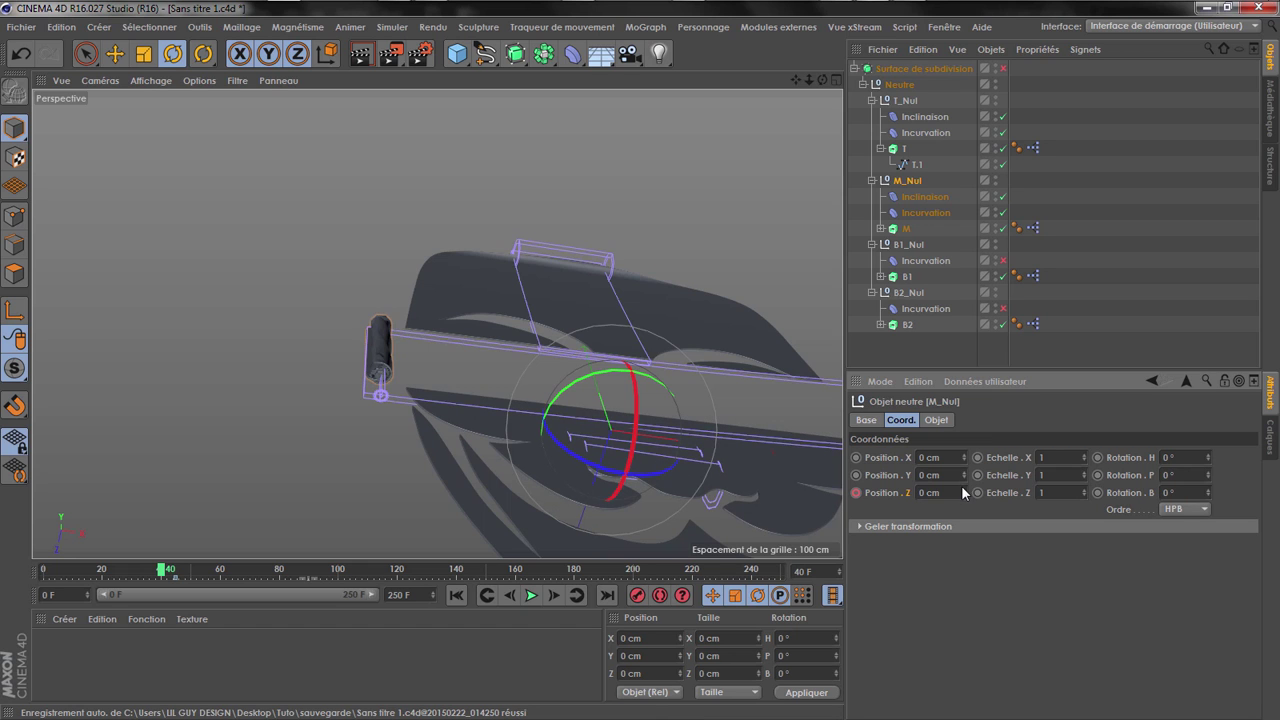
pyautogui.moveTo(964, 493); pyautogui.dragTo(964, 456)
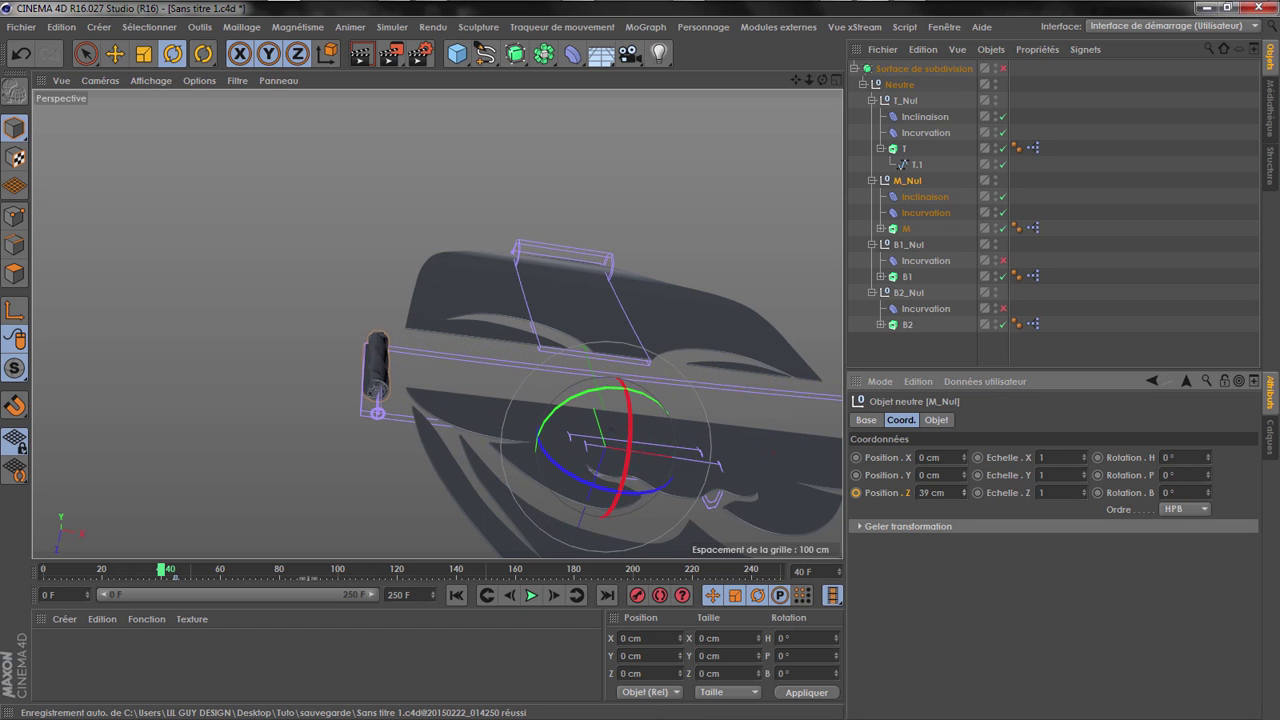
pyautogui.moveTo(823, 80); pyautogui.dragTo(823, 24)
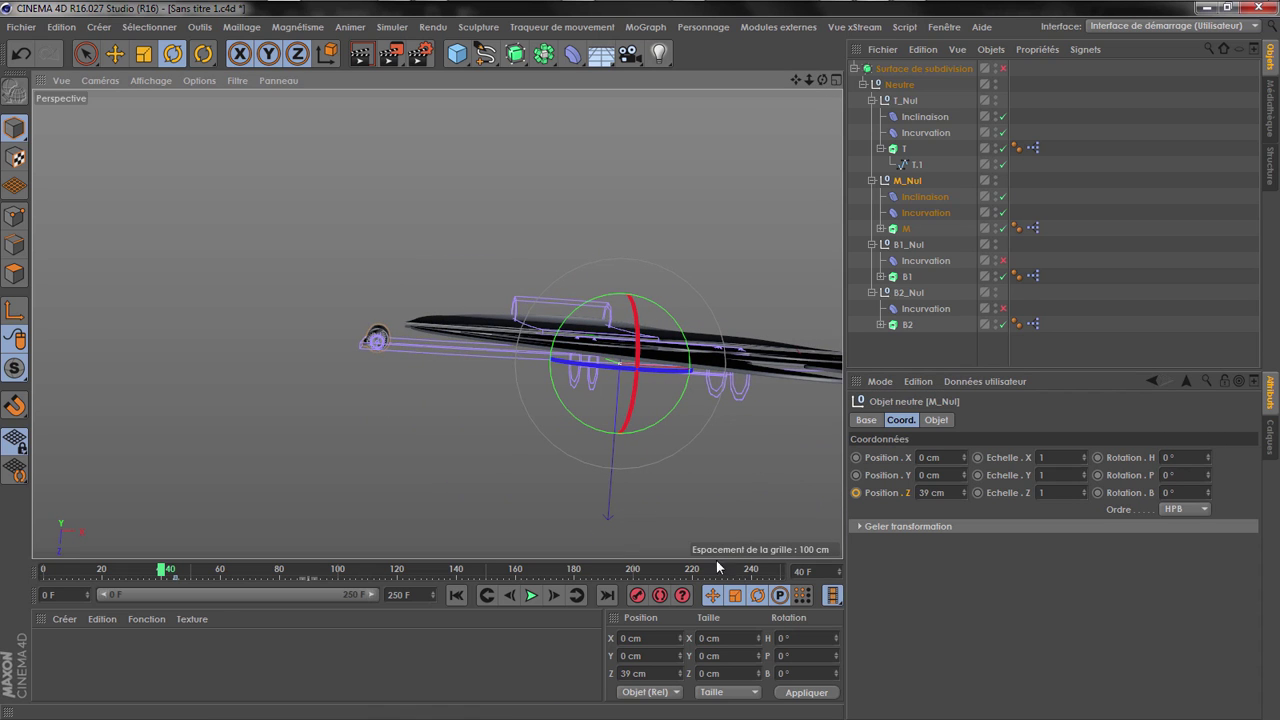
pyautogui.keyDown('ctrl'); pyautogui.click(855, 492); pyautogui.keyUp('ctrl')
# In M_Nul's Position Z function curve, pull the frame 40 key's tangent down so the value drops off quickly
pyautogui.click(531, 595)
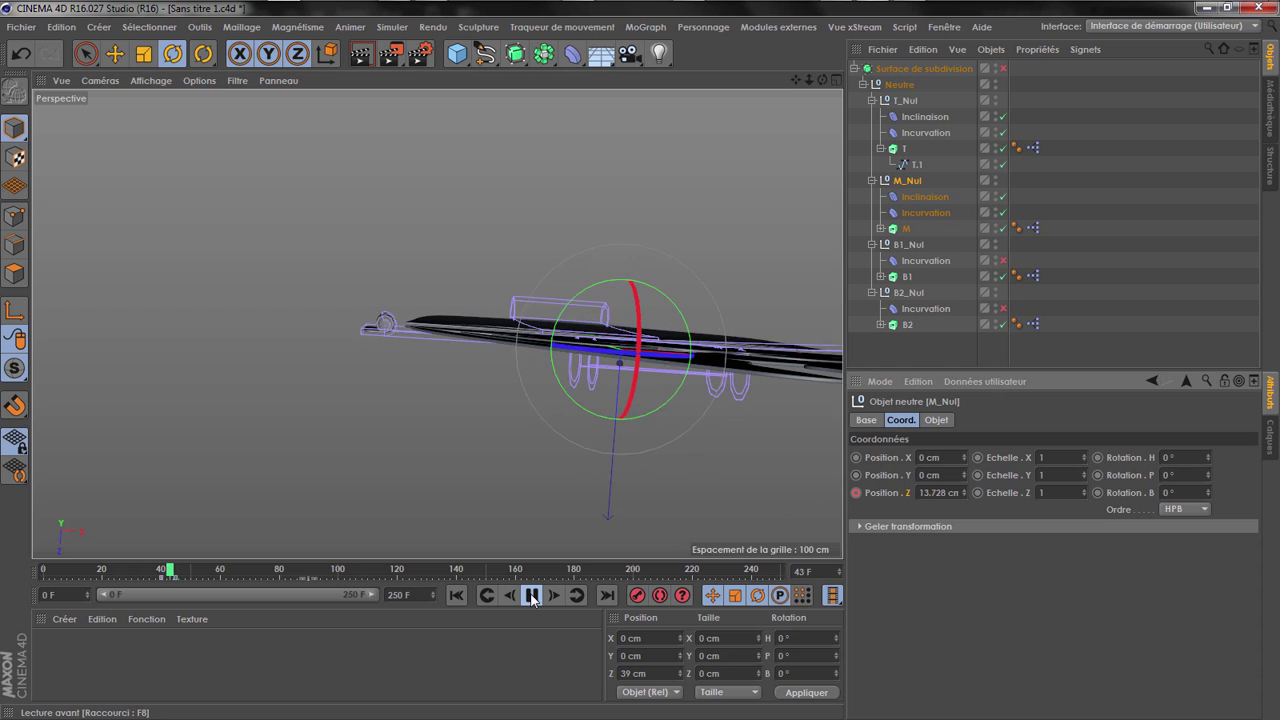
pyautogui.rightClick(909, 500)
pyautogui.moveTo(955, 457)
pyautogui.click(791, 624)
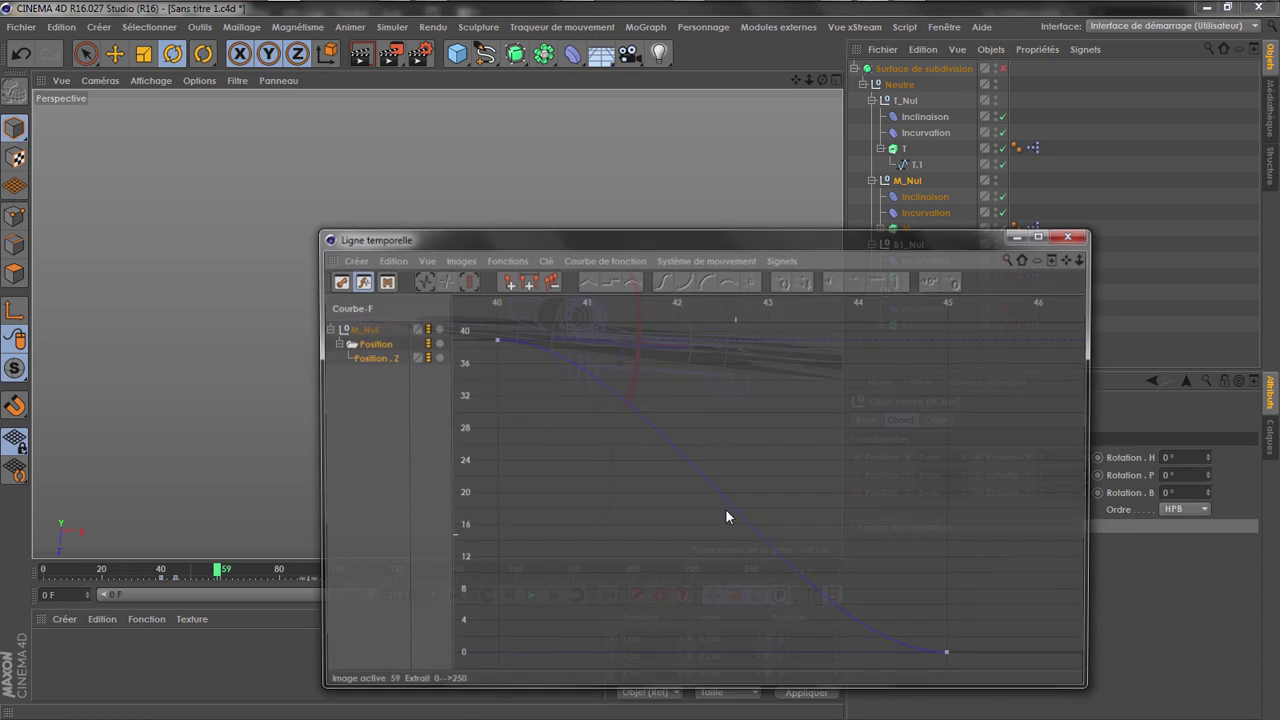
pyautogui.moveTo(405, 411); pyautogui.dragTo(404, 412)
pyautogui.moveTo(608, 342); pyautogui.dragTo(547, 513)
pyautogui.click(1085, 237)
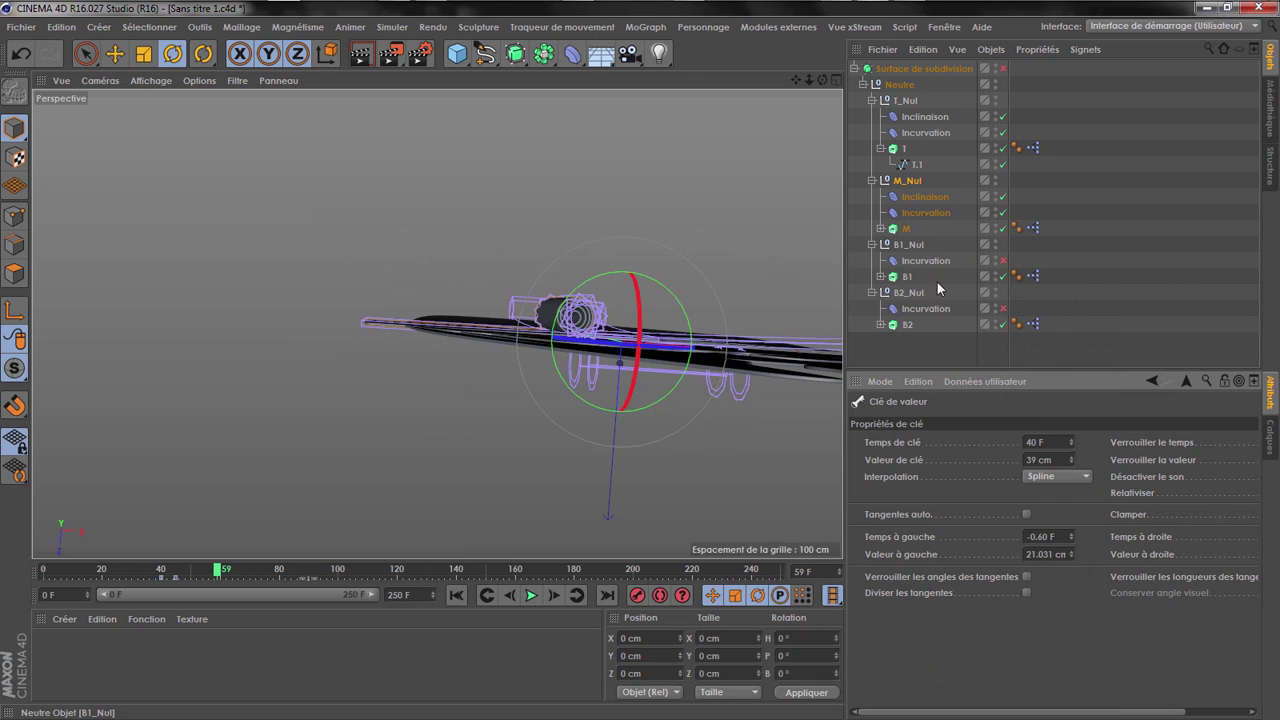
# Play M_Nul's forward motion, and move its 0 cm Z position key to frame 50
pyautogui.click(152, 574)
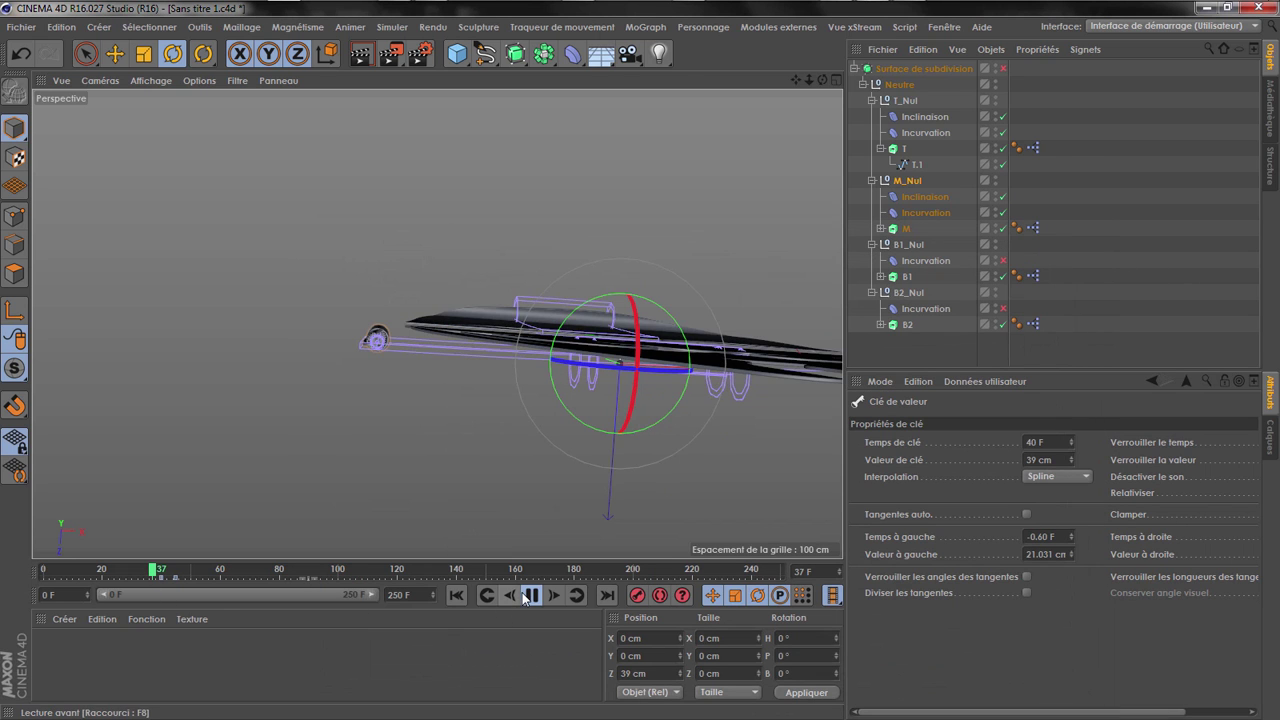
pyautogui.click(530, 595)
pyautogui.moveTo(822, 80); pyautogui.dragTo(822, 80)
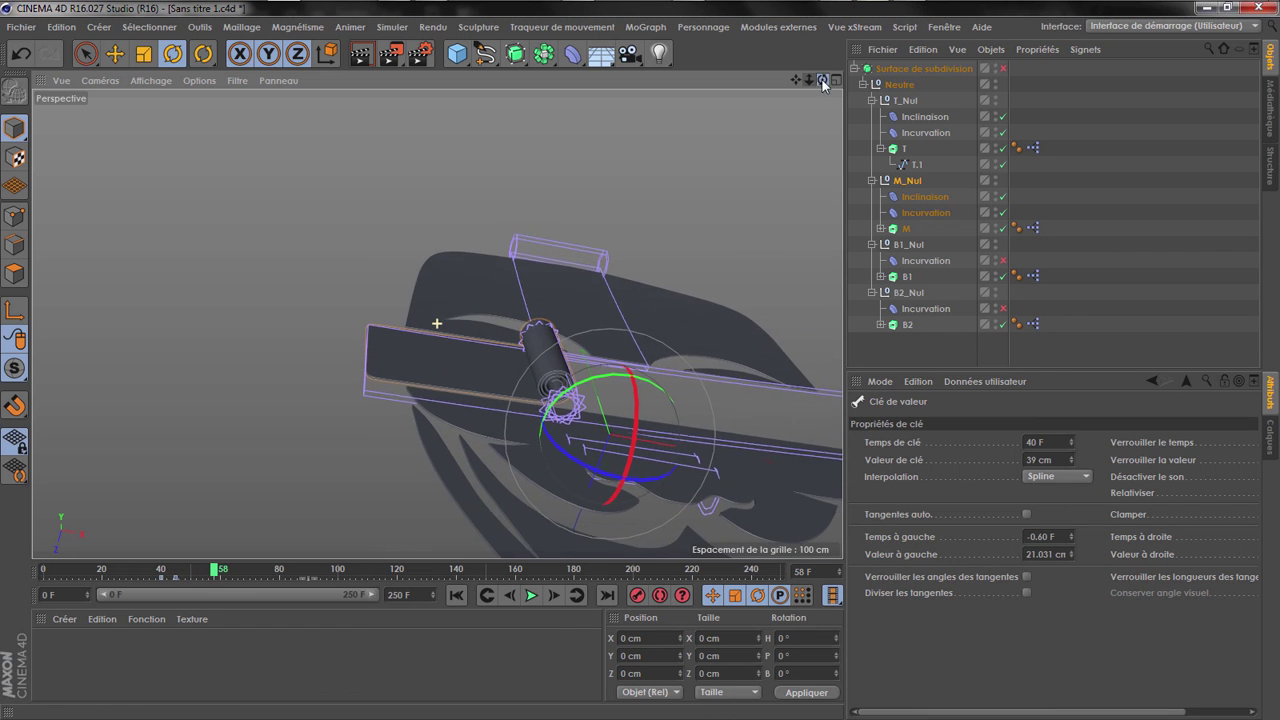
pyautogui.click(190, 578)
# Replay the middle strip's unrolling from before frame 40 and examine the whole mask from farther away and from the front
pyautogui.click(136, 569)
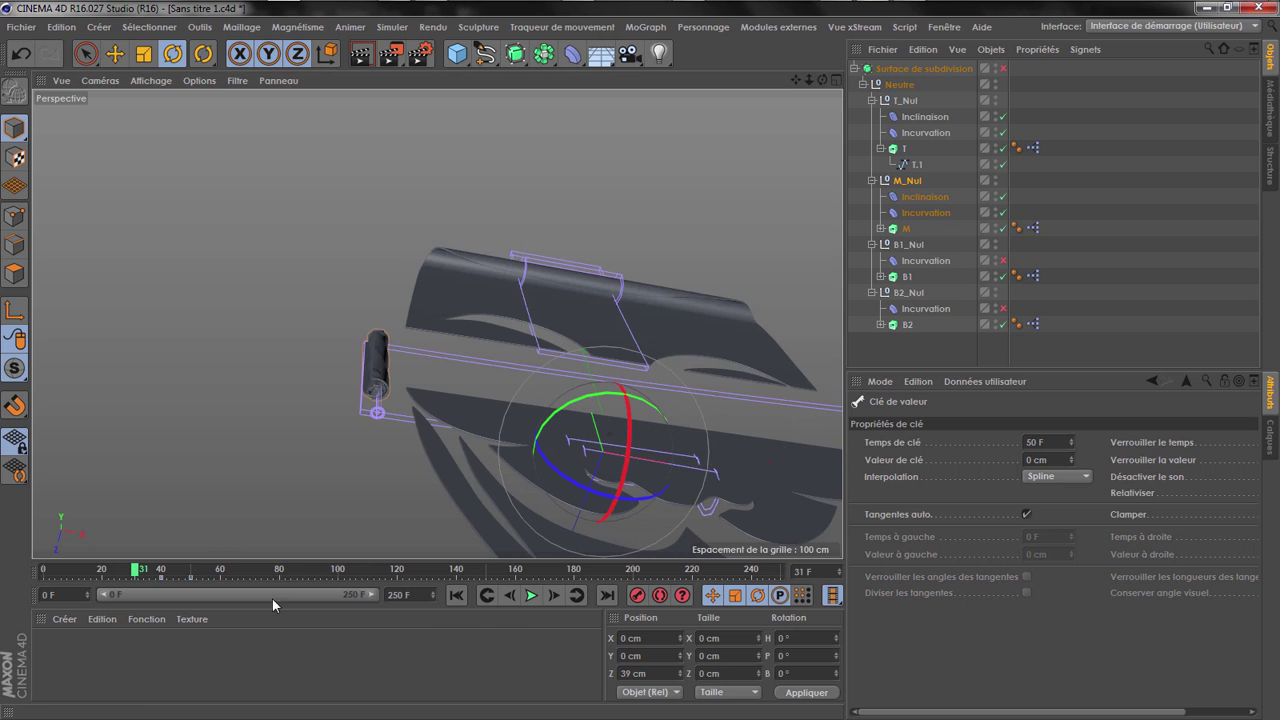
pyautogui.click(530, 599)
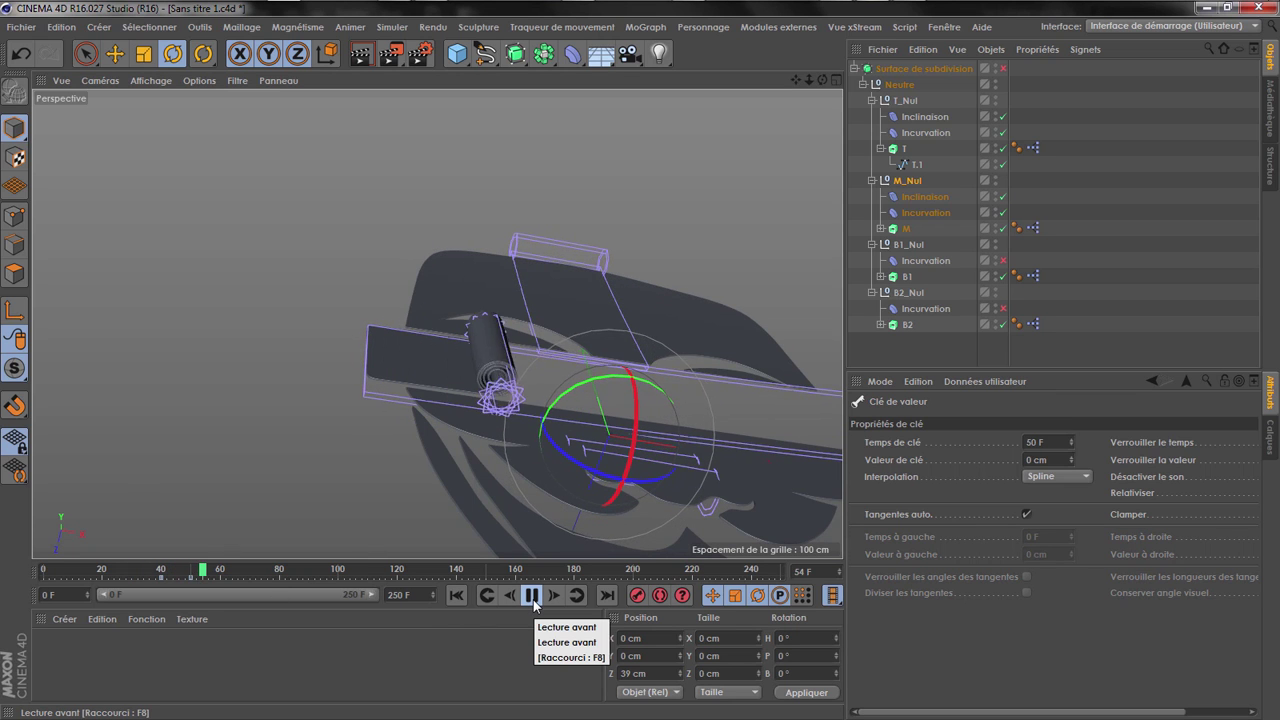
pyautogui.click(533, 599)
pyautogui.scroll(-3, 373, 383)
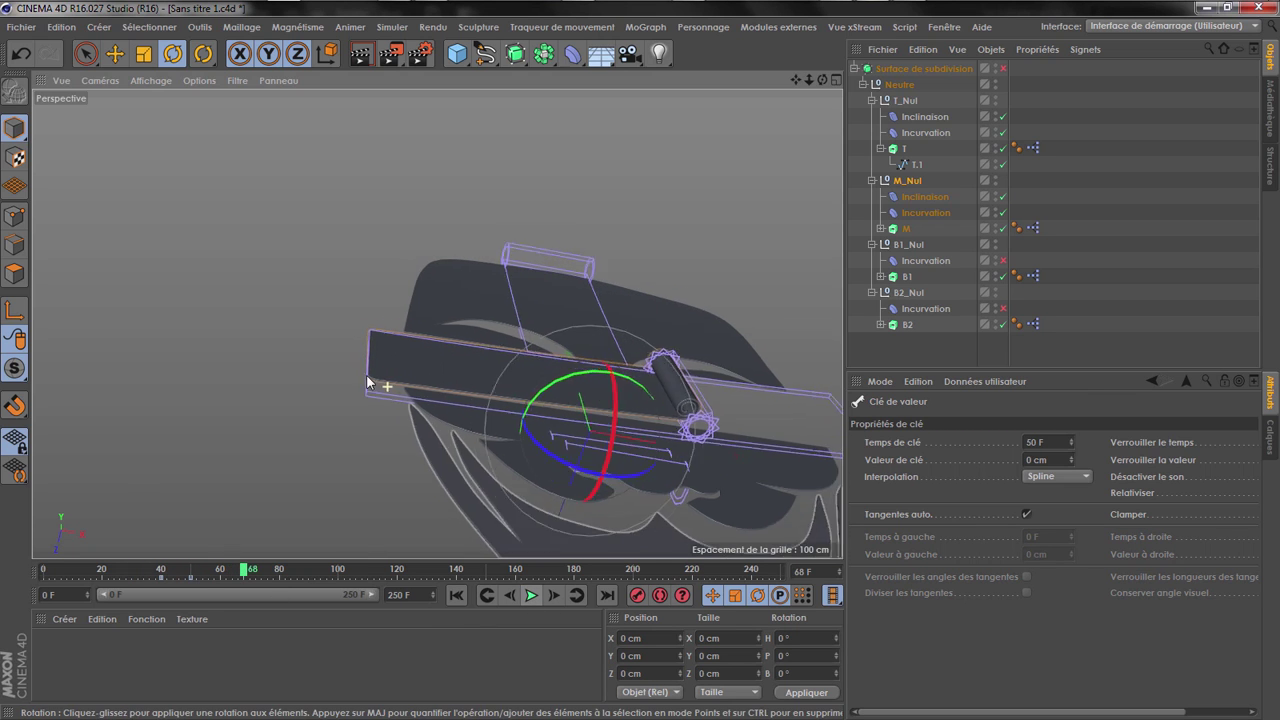
pyautogui.click(150, 572)
pyautogui.click(531, 596)
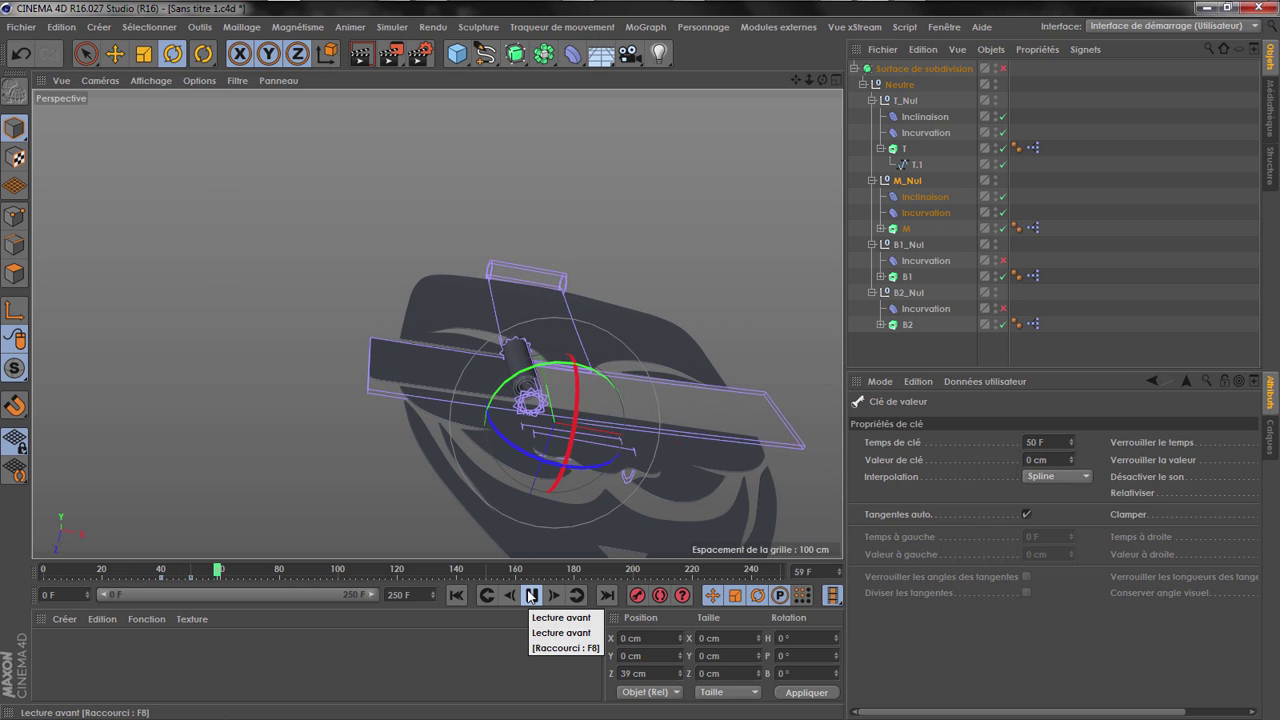
pyautogui.click(530, 596)
pyautogui.scroll(-3, 460, 396)
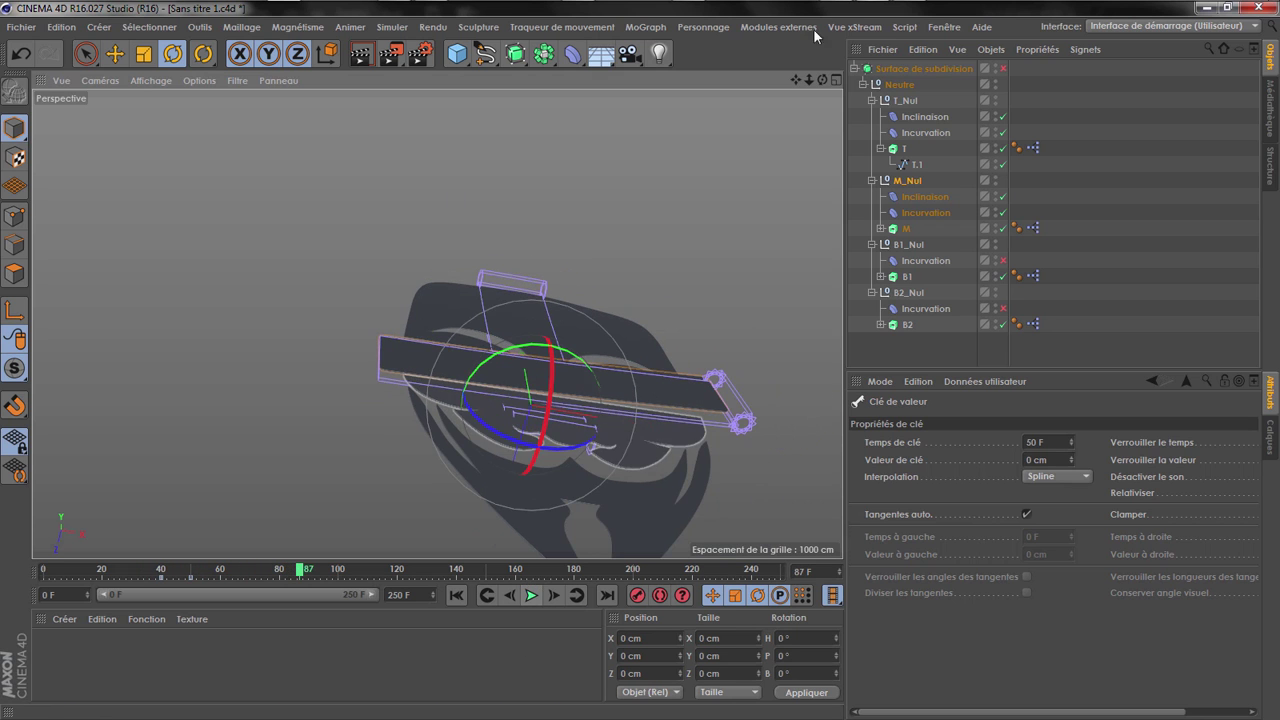
pyautogui.moveTo(823, 79); pyautogui.dragTo(562, 128)
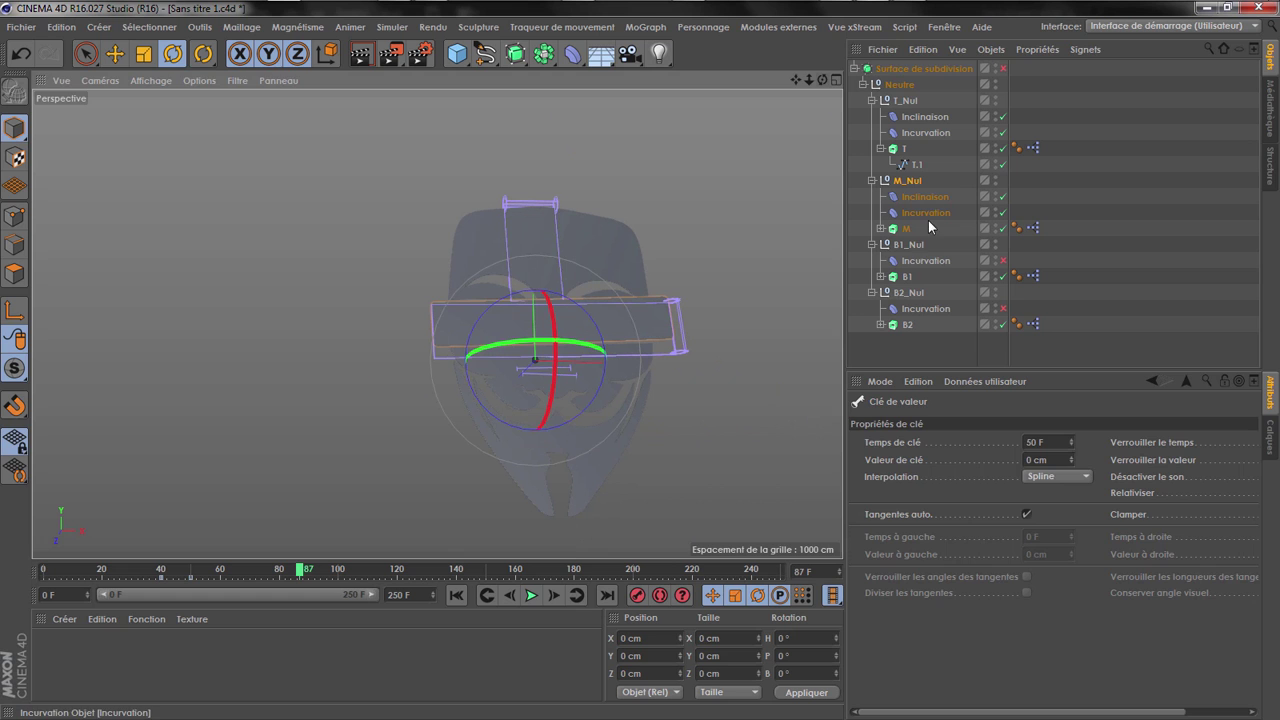
# Enable the Incurvation under B1_Nul and set its intensity to -815°
pyautogui.click(926, 260)
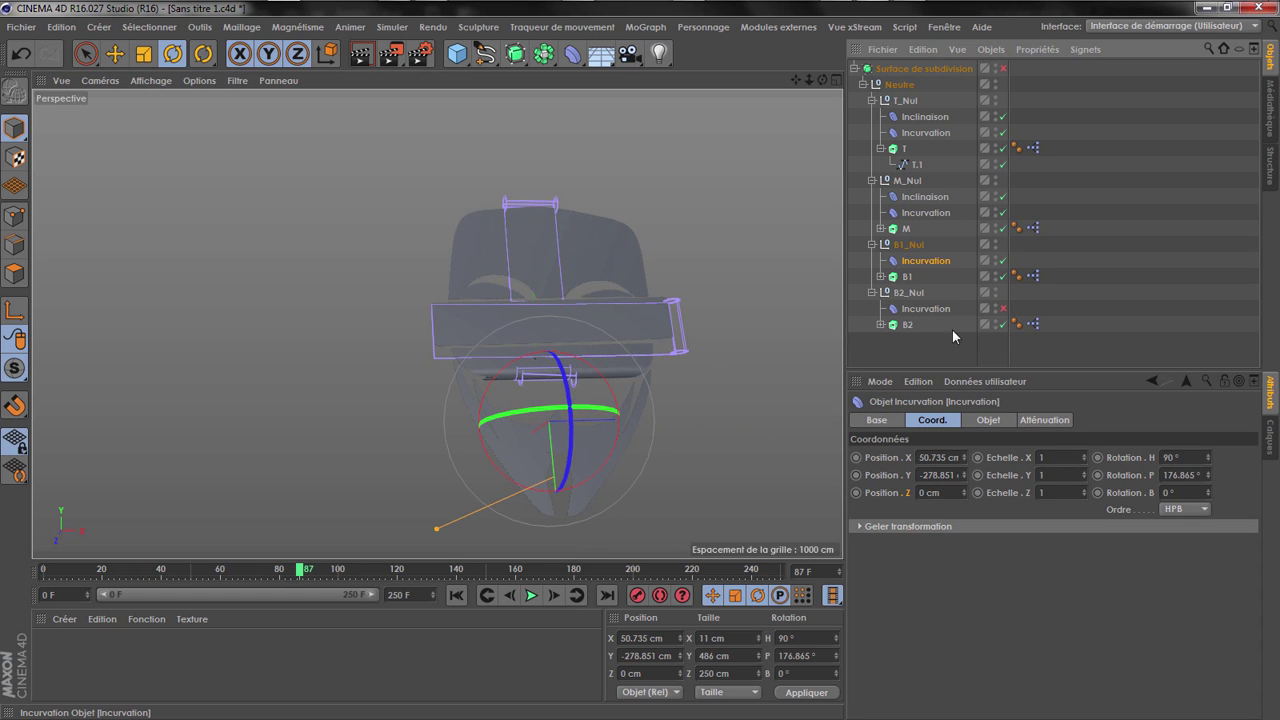
pyautogui.scroll(2, 585, 370)
pyautogui.scroll(2, 600, 360)
pyautogui.moveTo(824, 78); pyautogui.dragTo(720, 83)
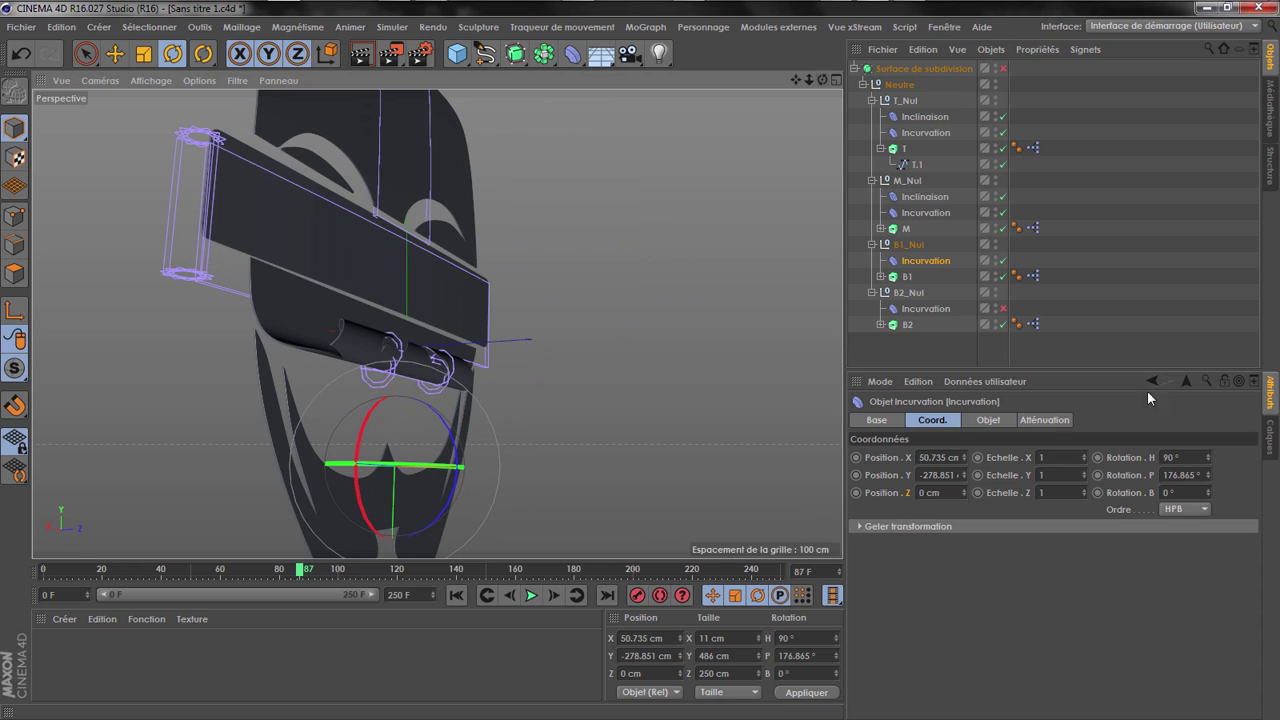
pyautogui.click(986, 420)
pyautogui.click(1013, 491)
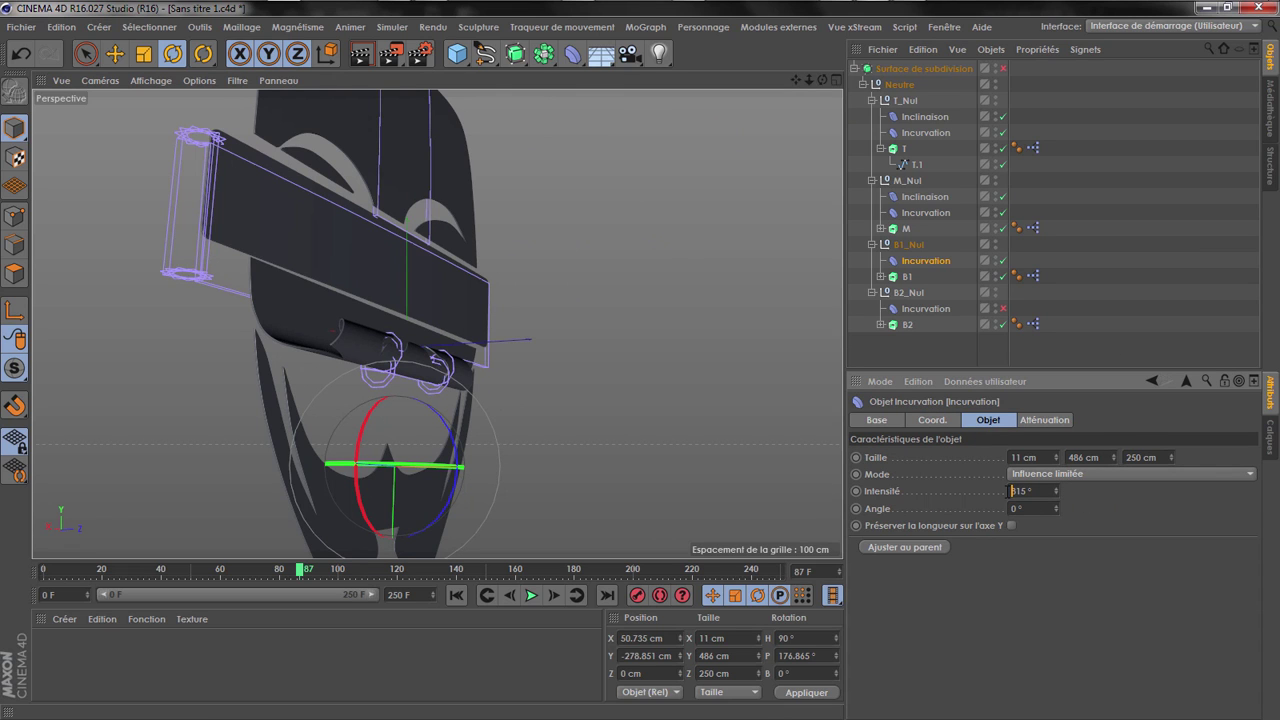
# Move B1_Nul's Incurvation up along its vertical axis to a Y position of about -217 cm, checking the roll from the side
pyautogui.moveTo(822, 80); pyautogui.dragTo(1085, 80)
pyautogui.press('e')
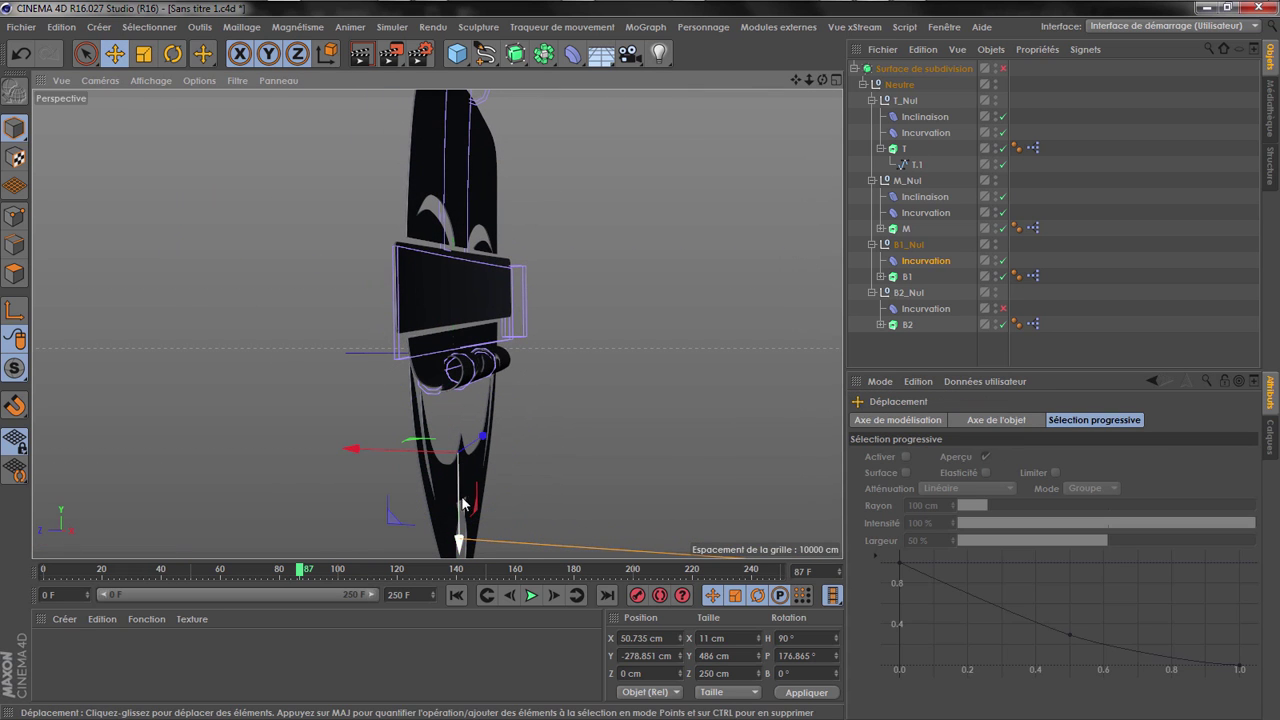
pyautogui.moveTo(459, 527); pyautogui.dragTo(460, 500)
pyautogui.scroll(2, 460, 389)
pyautogui.scroll(4, 441, 328)
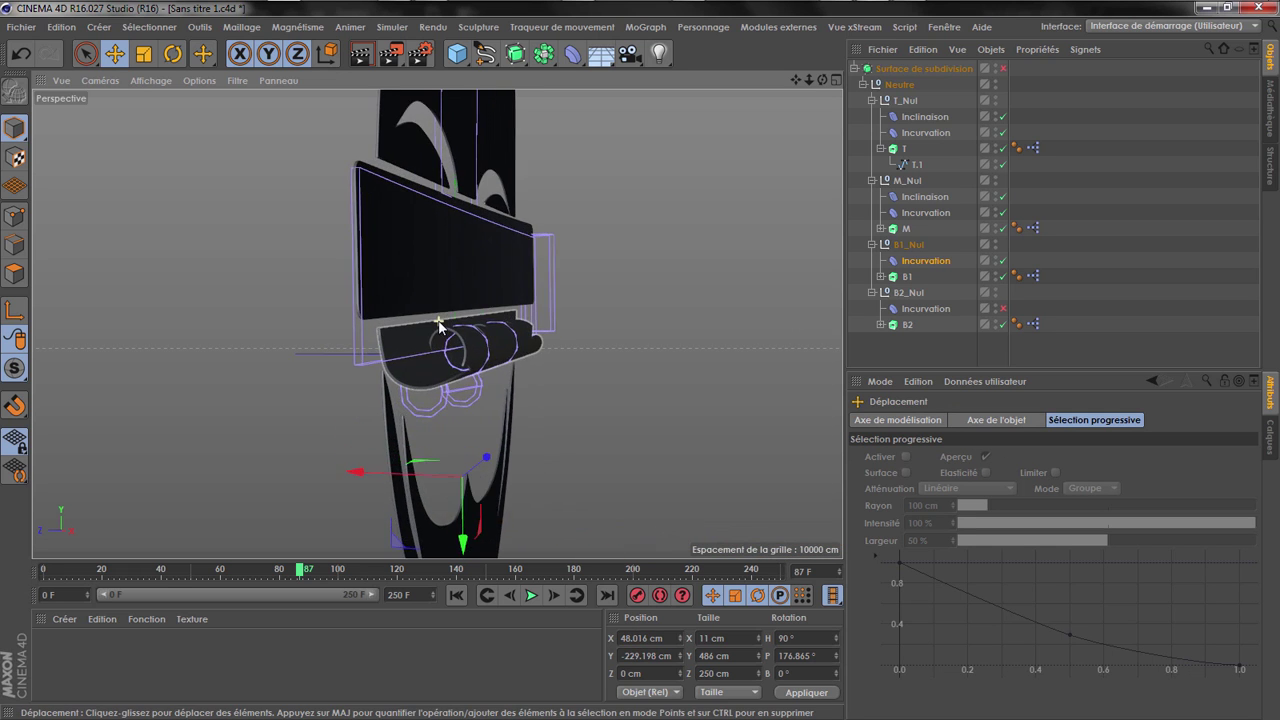
pyautogui.moveTo(823, 79); pyautogui.dragTo(823, 79)
pyautogui.scroll(-3, 402, 212)
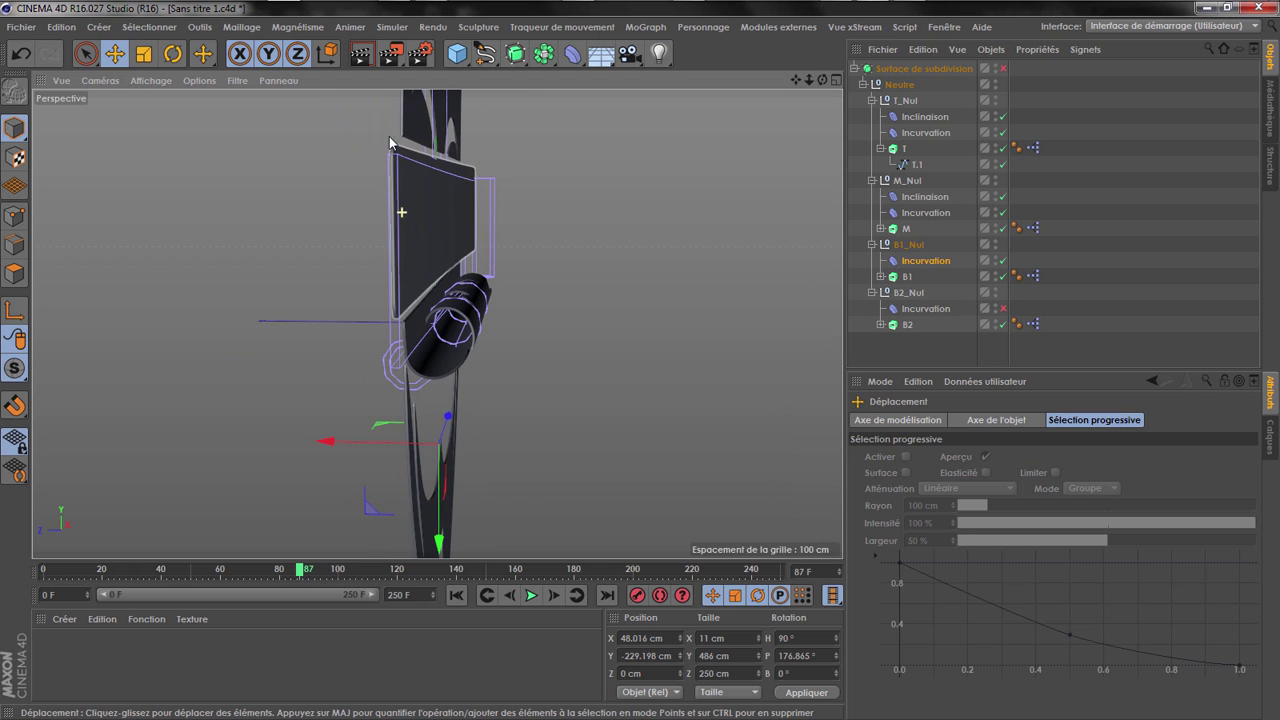
pyautogui.moveTo(438, 541)
pyautogui.mouseDown()
pyautogui.moveTo(438, 521)
pyautogui.moveTo(438, 535)
pyautogui.mouseUp()
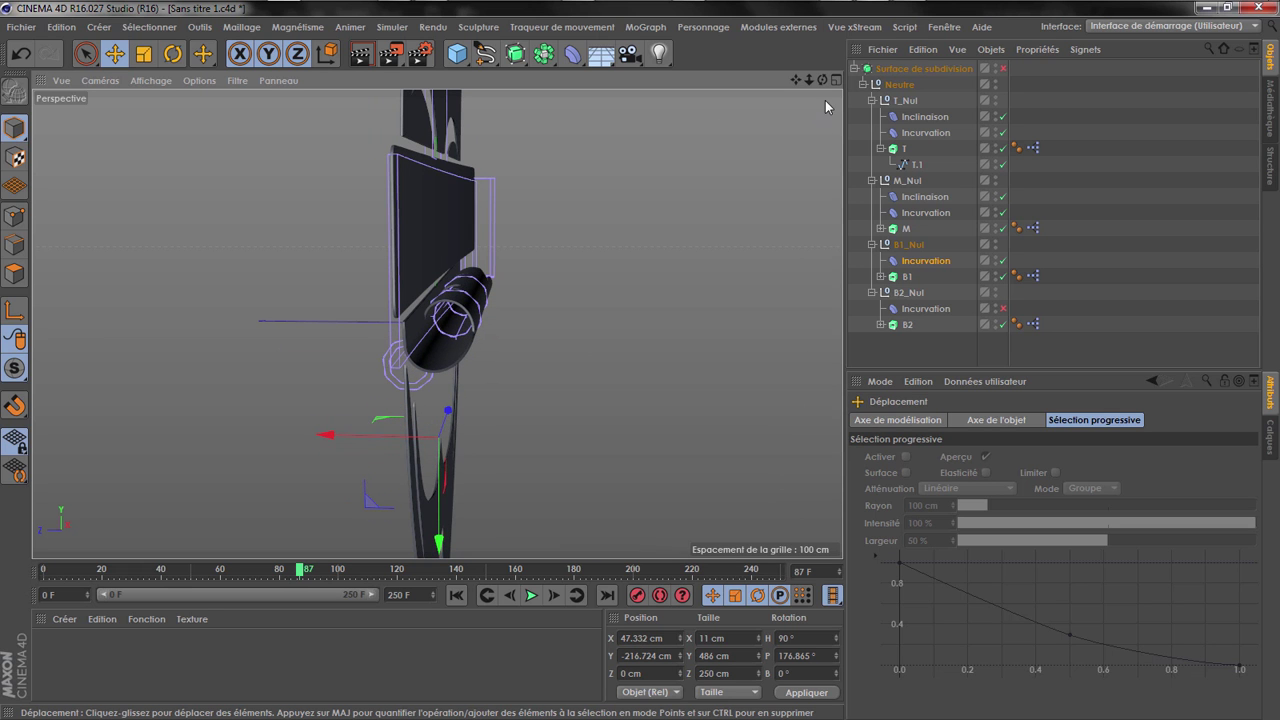
pyautogui.moveTo(822, 80); pyautogui.dragTo(690, 132)
# Record a position keyframe for B1_Nul's Incurvation at frame 80
pyautogui.moveTo(295, 573)
pyautogui.mouseDown()
pyautogui.moveTo(276, 572)
pyautogui.moveTo(306, 572)
pyautogui.mouseUp()
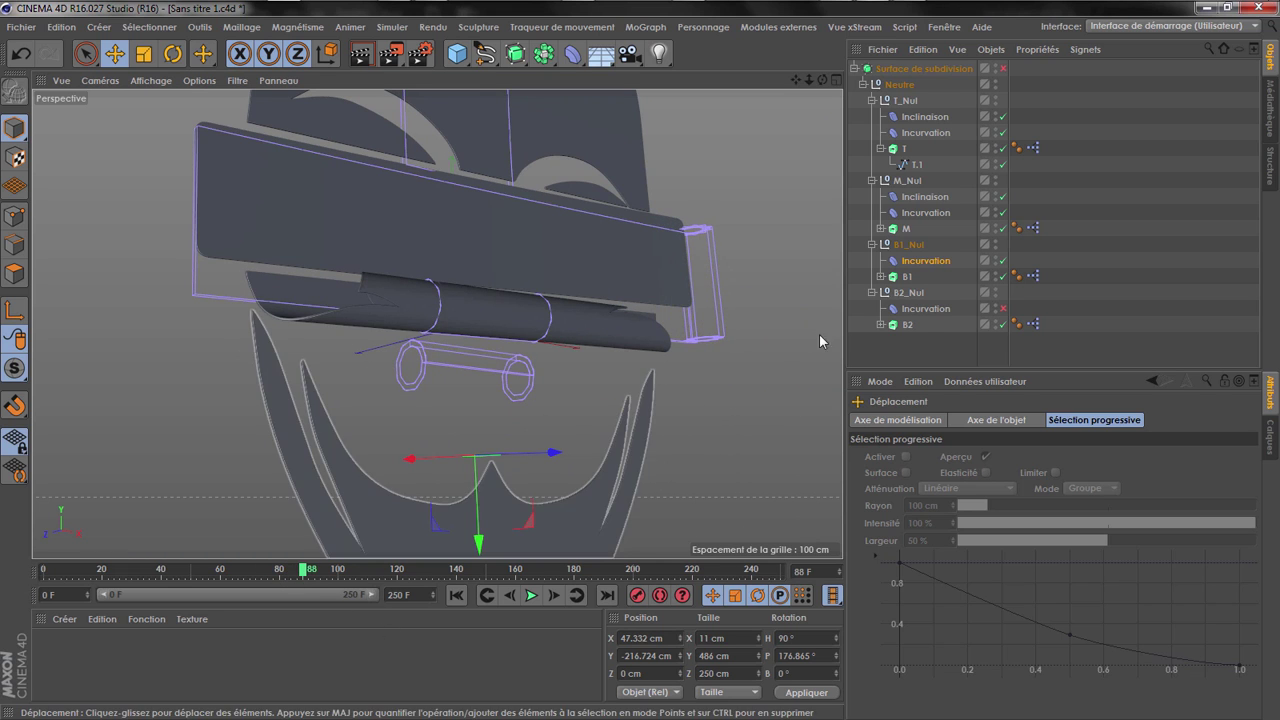
pyautogui.click(926, 261)
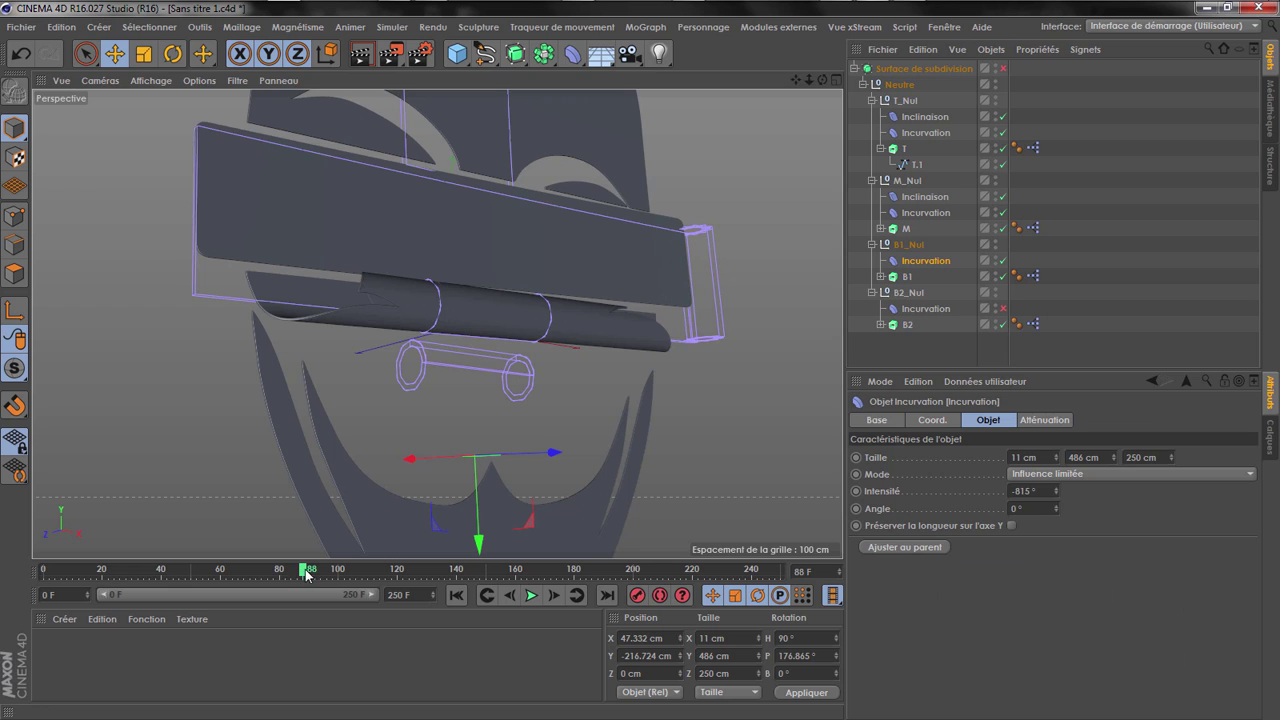
pyautogui.moveTo(309, 572); pyautogui.dragTo(279, 572)
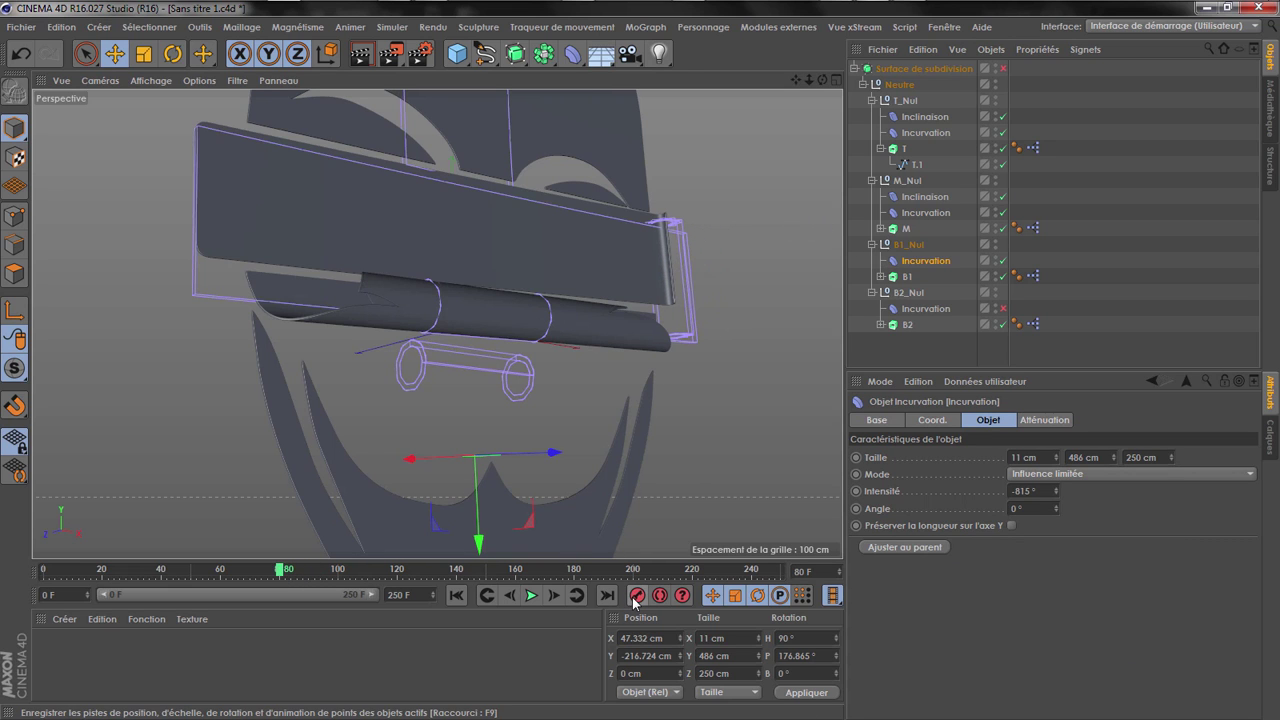
# At frame 130, lower B1_Nul's Incurvation to a Y position of about -492 cm so the strip is unrolled, and keyframe it
pyautogui.moveTo(287, 577); pyautogui.dragTo(334, 578)
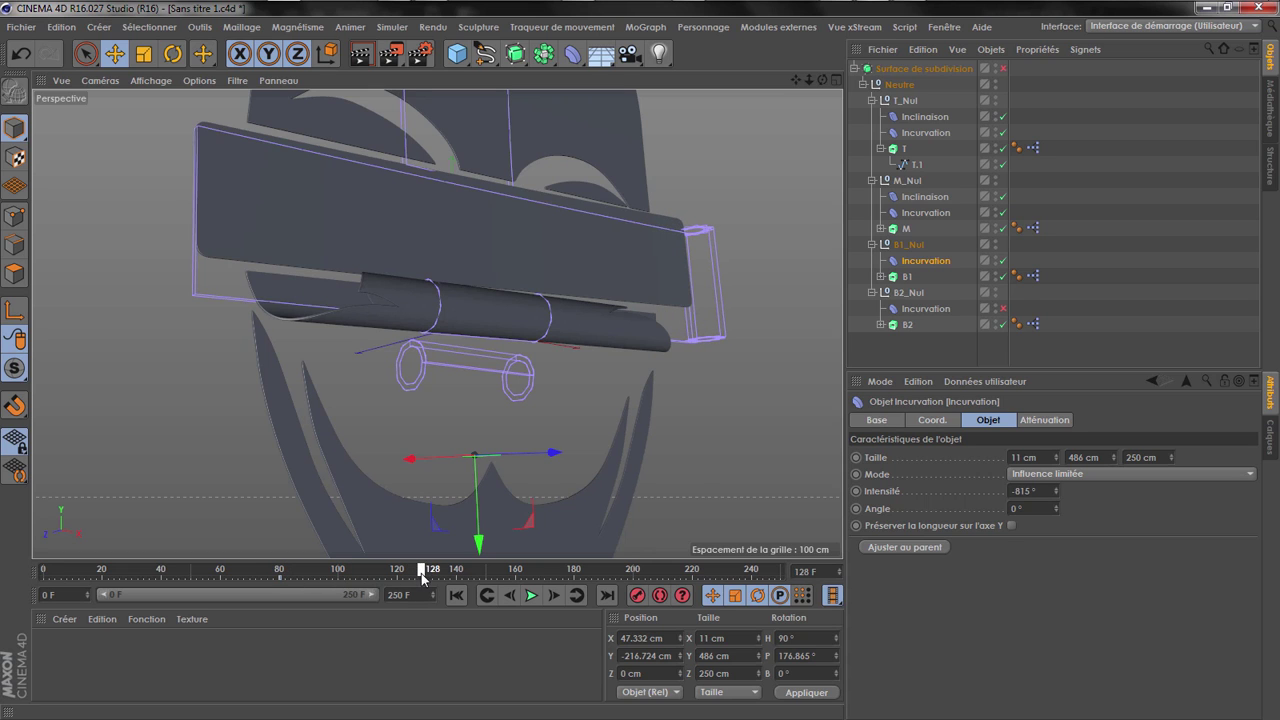
pyautogui.moveTo(305, 583); pyautogui.dragTo(434, 583)
pyautogui.click(510, 596)
pyautogui.scroll(-3, 304, 115)
pyautogui.moveTo(443, 491); pyautogui.dragTo(443, 612)
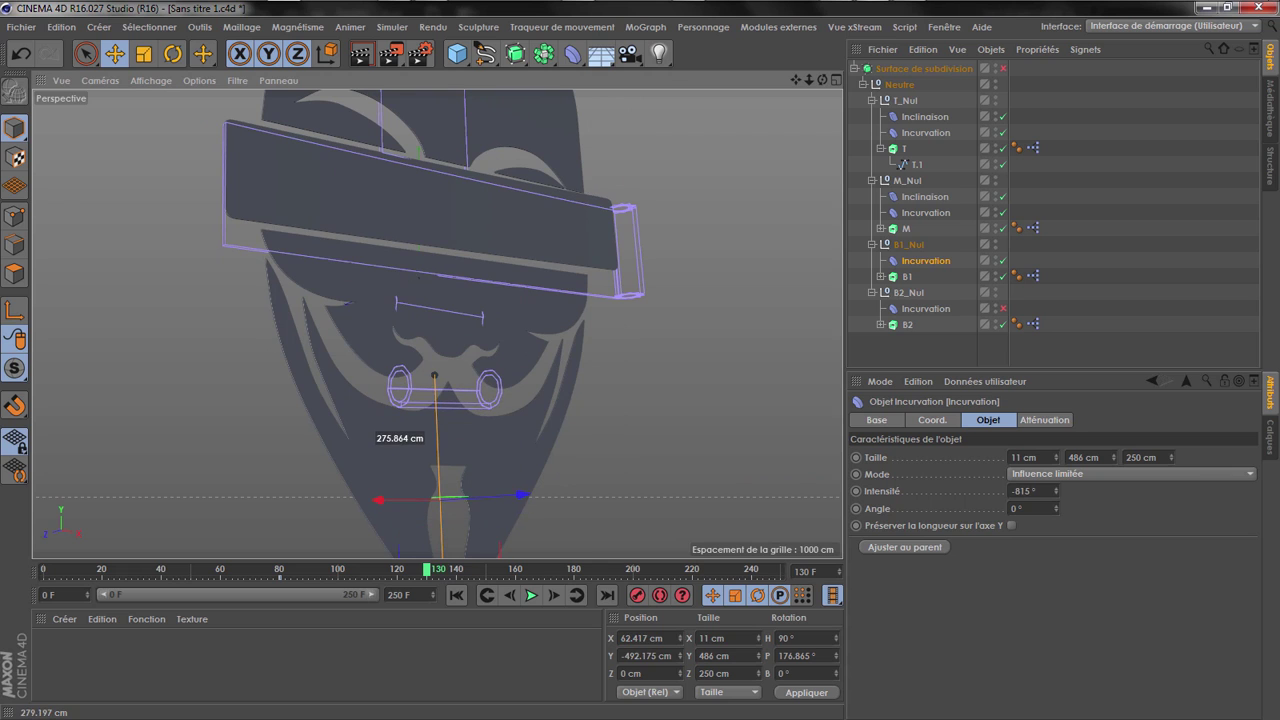
pyautogui.click(637, 600)
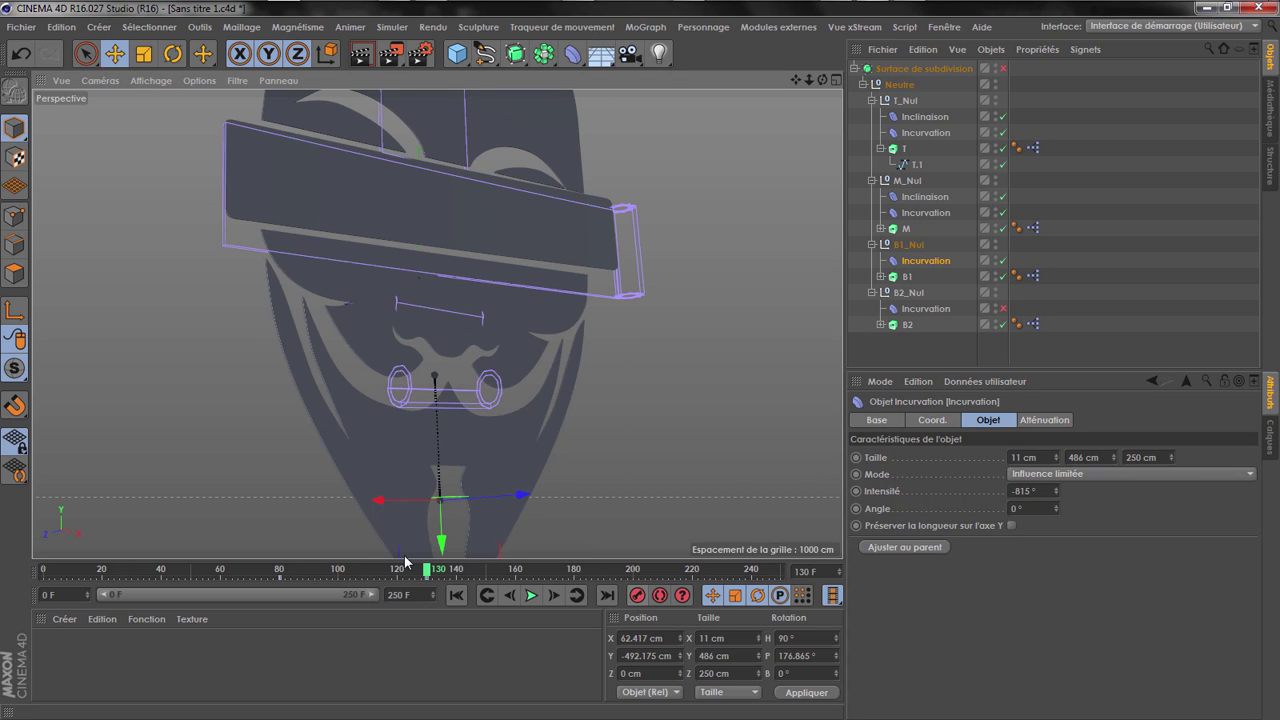
# Return to frame 80, raise B1_Nul's Incurvation to a Y position of about -139 cm, and record the keyframe again
pyautogui.moveTo(432, 578); pyautogui.dragTo(296, 566)
pyautogui.click(486, 596)
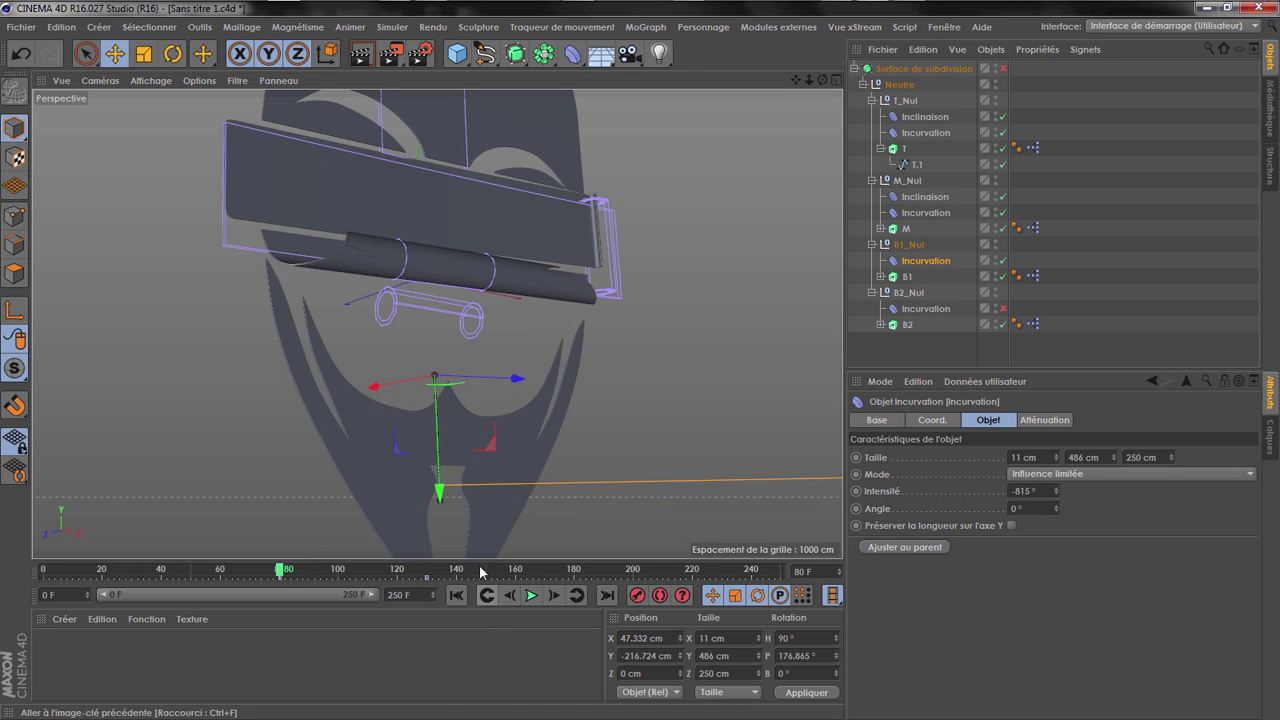
pyautogui.moveTo(441, 492); pyautogui.dragTo(437, 455)
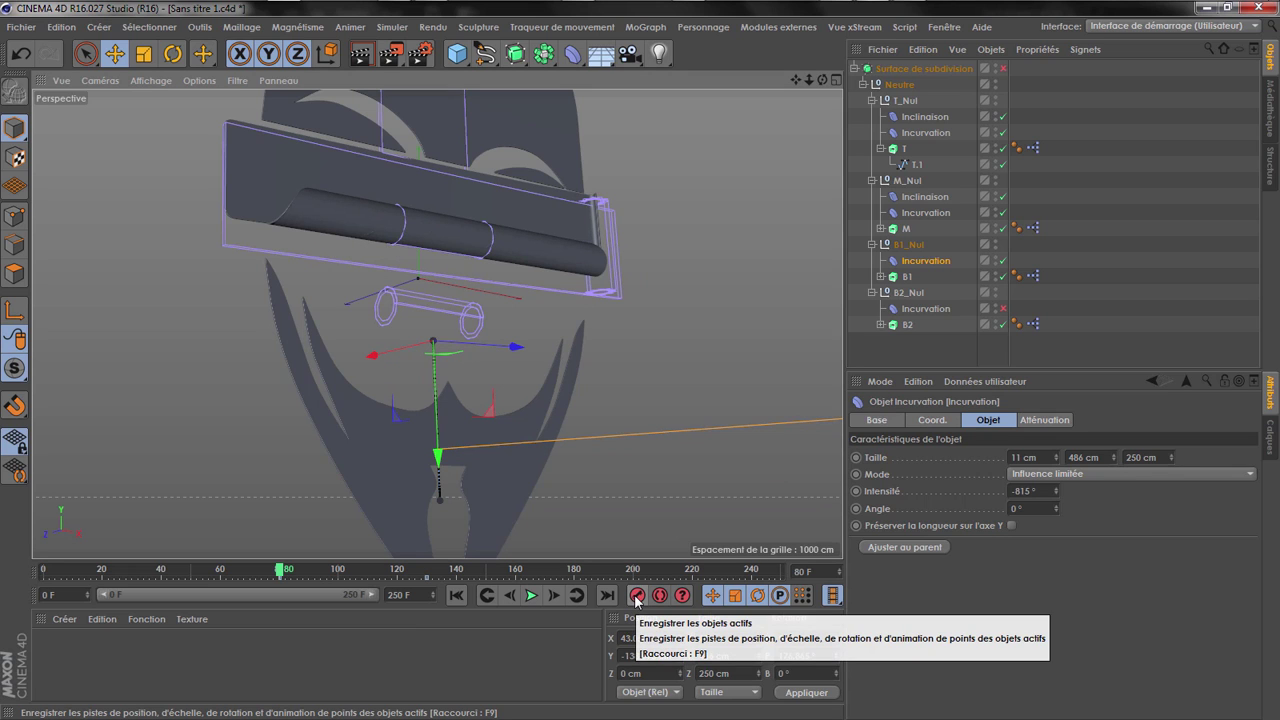
pyautogui.click(636, 596)
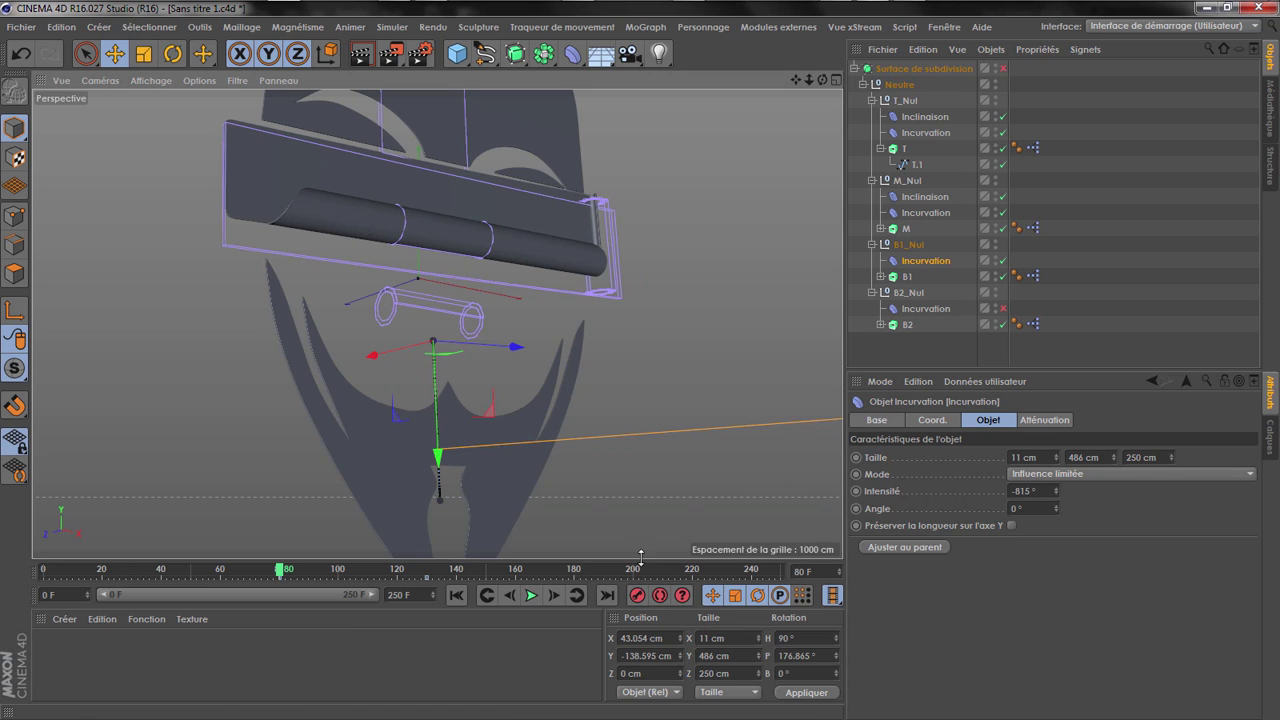
# Advance to frame 90 and keyframe the Incurvation's intensity at -815°
pyautogui.click(553, 595)
pyautogui.click(553, 595)
pyautogui.click(553, 595)
pyautogui.click(553, 595)
pyautogui.click(553, 595)
pyautogui.click(553, 595)
pyautogui.click(553, 595)
pyautogui.click(555, 596)
pyautogui.click(555, 596)
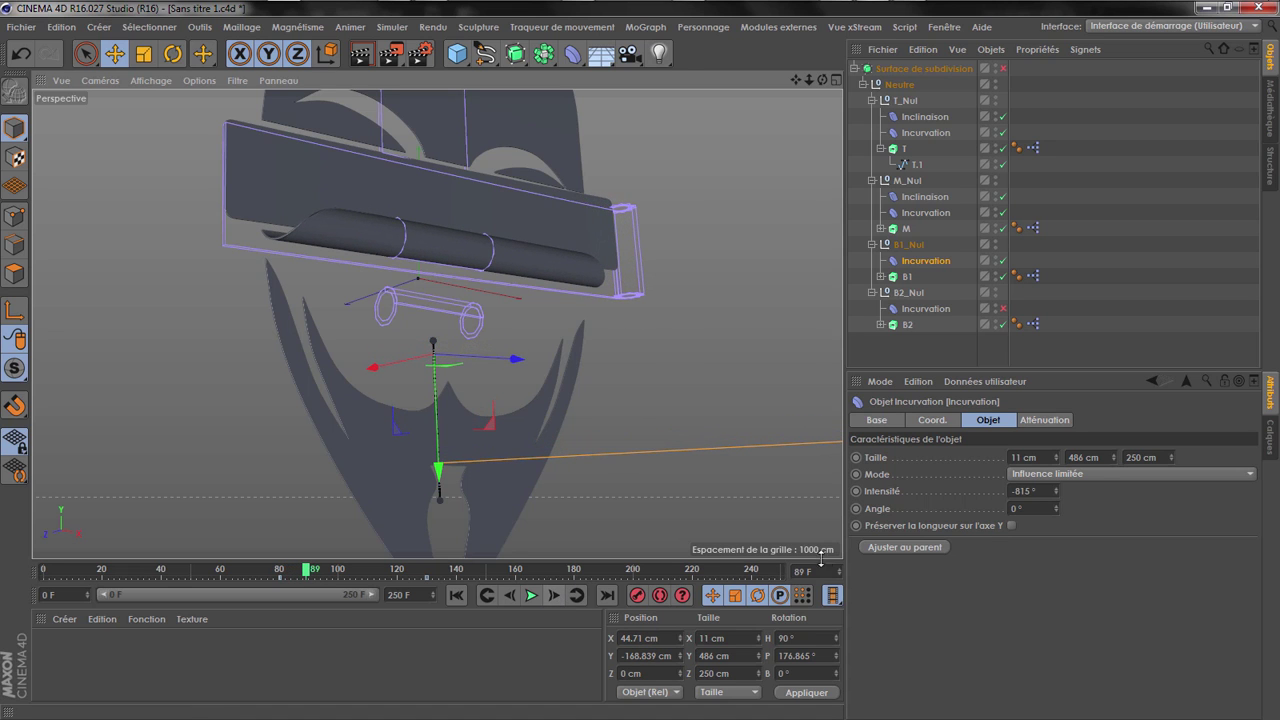
pyautogui.click(558, 596)
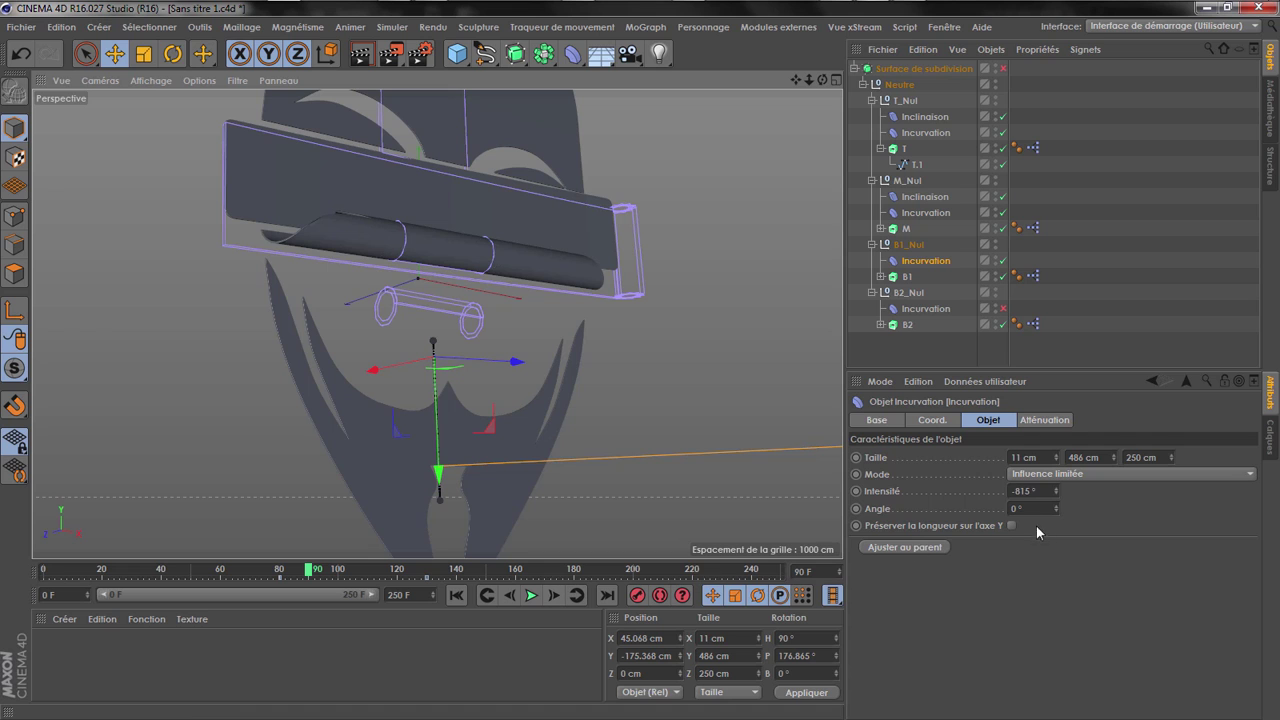
pyautogui.click(856, 491)
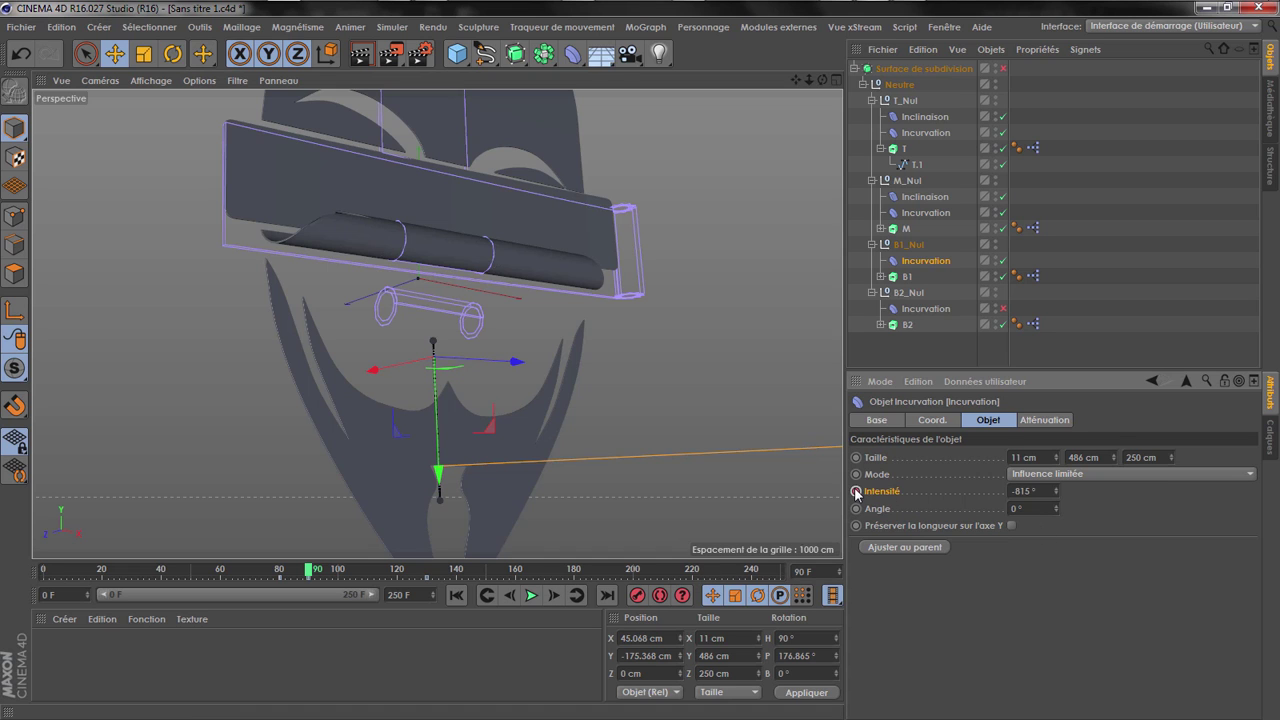
# At frame 80, set the Incurvation's intensity to -8150° and keyframe it, then check the change at the frame 90 key
pyautogui.click(484, 597)
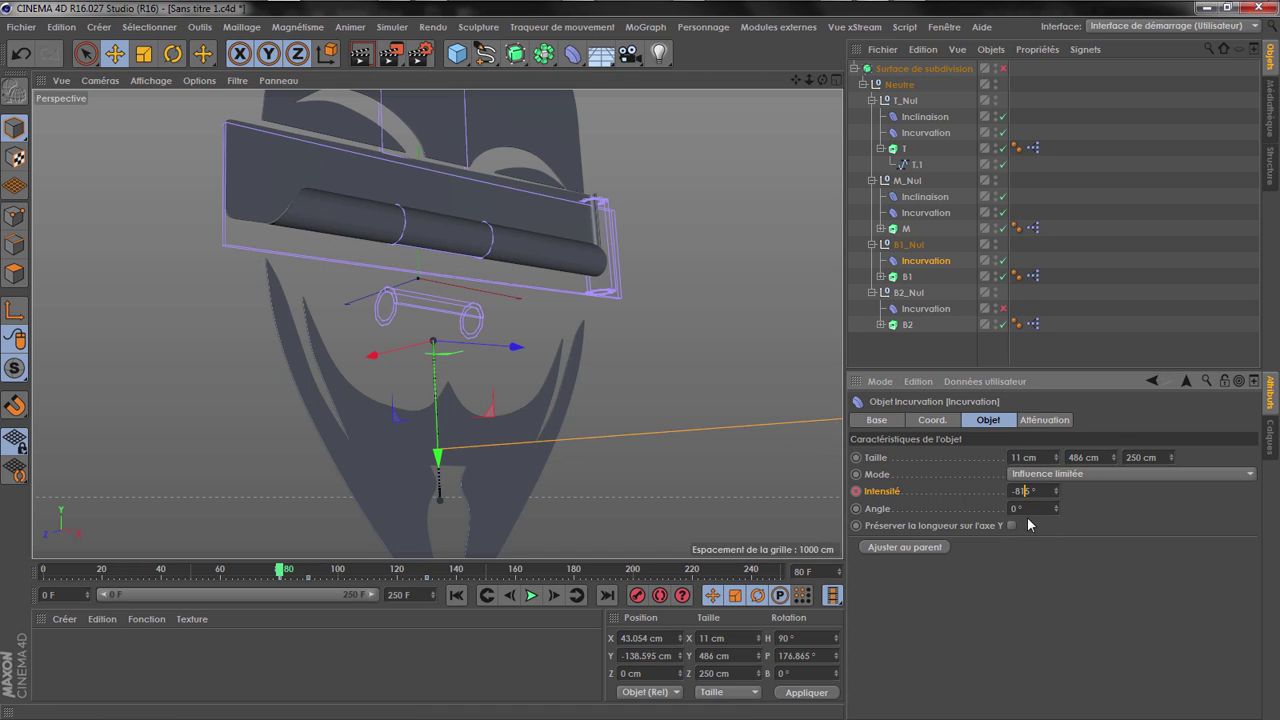
pyautogui.press('Right')
pyautogui.write('0')
pyautogui.click(1073, 538)
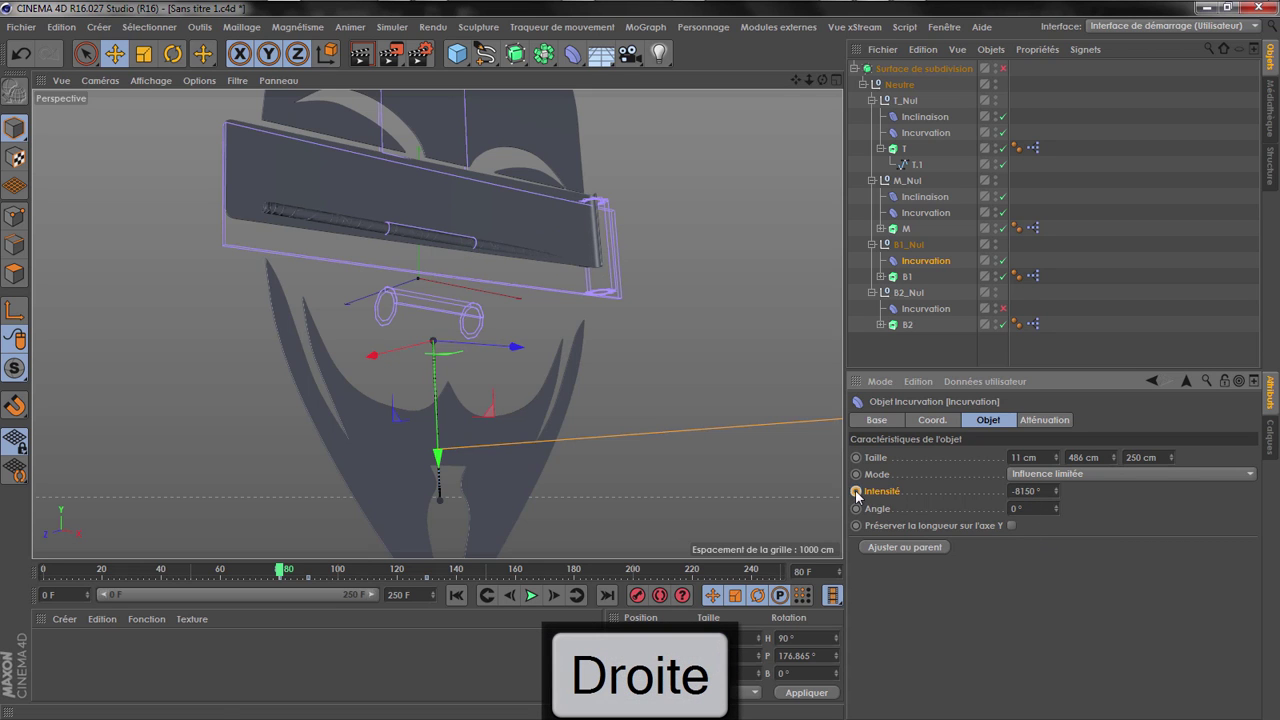
pyautogui.click(582, 597)
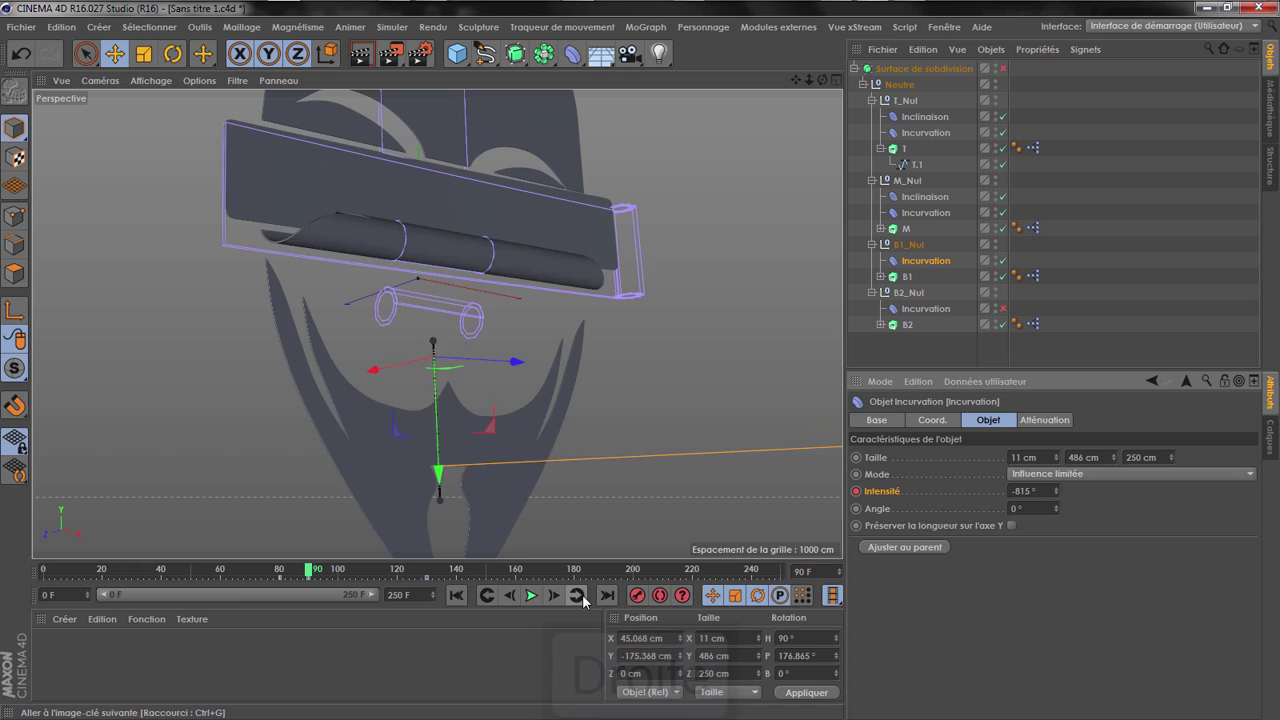
pyautogui.click(497, 597)
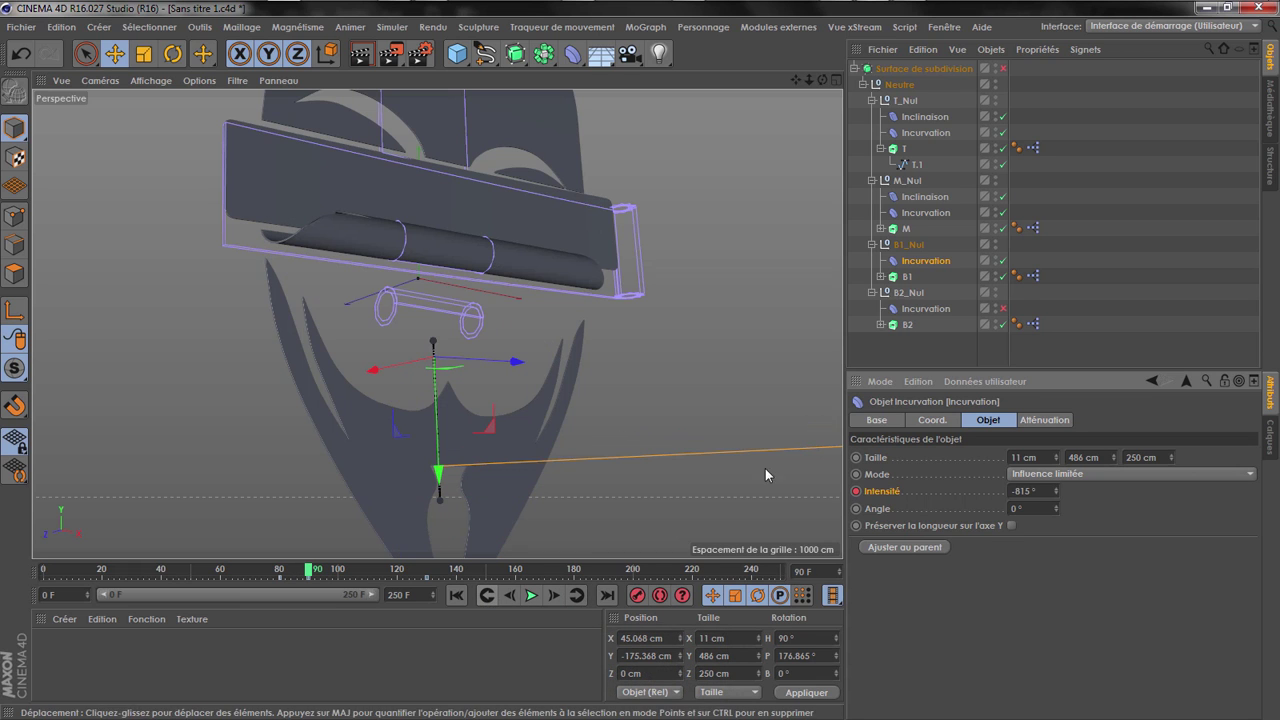
# Keyframe B1_Nul's Z position at 0 cm on frame 90 and 38 cm on frame 81, and play the strip's unrolling
pyautogui.click(916, 246)
pyautogui.click(899, 420)
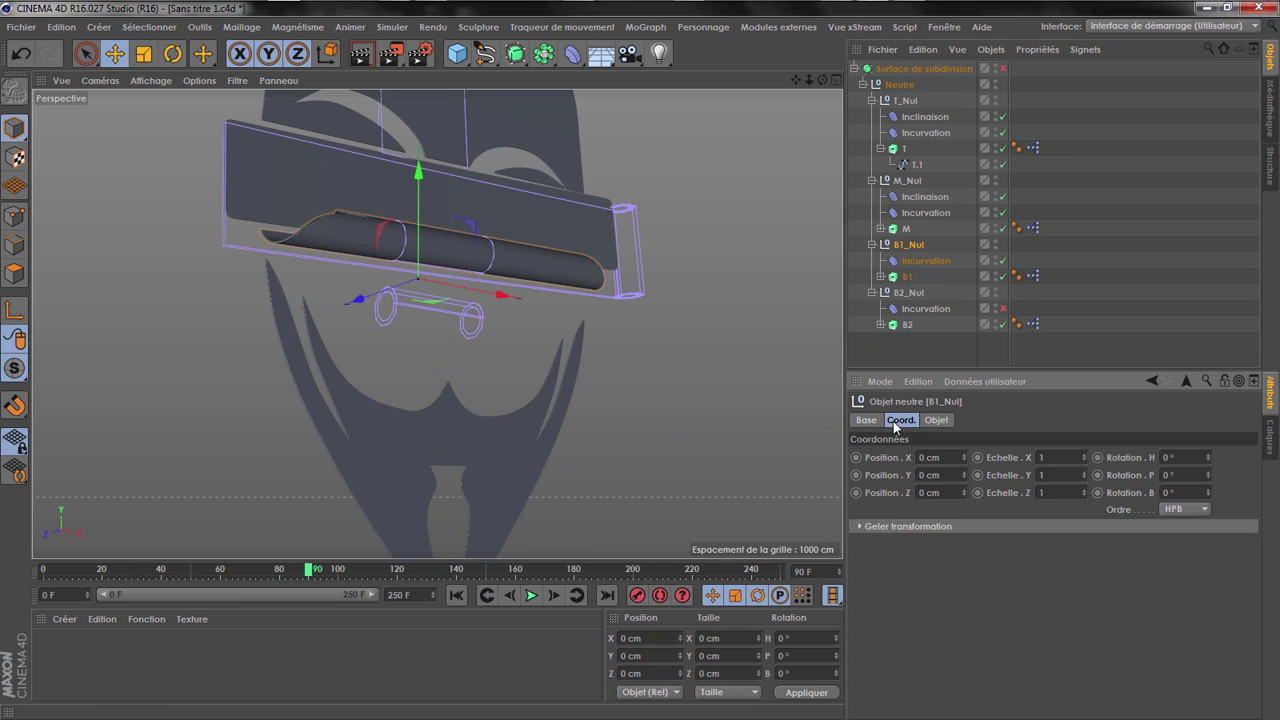
pyautogui.click(855, 492)
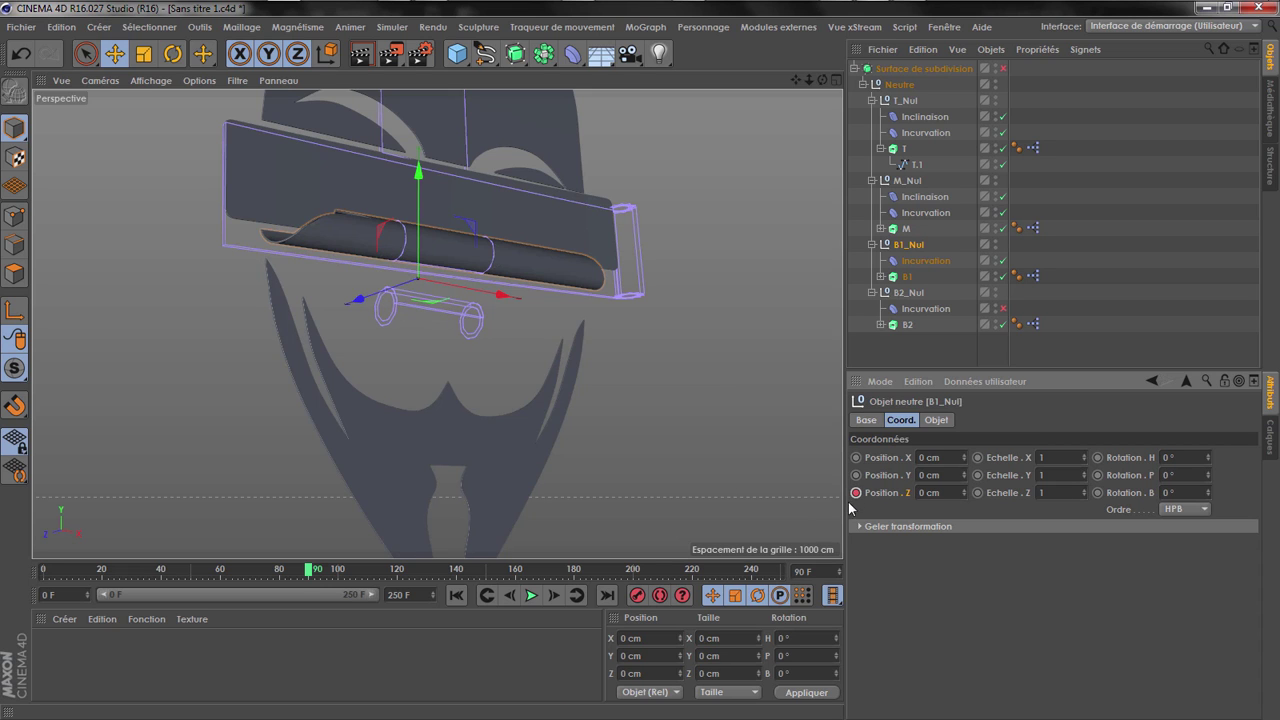
pyautogui.click(282, 571)
pyautogui.moveTo(965, 492); pyautogui.dragTo(966, 468)
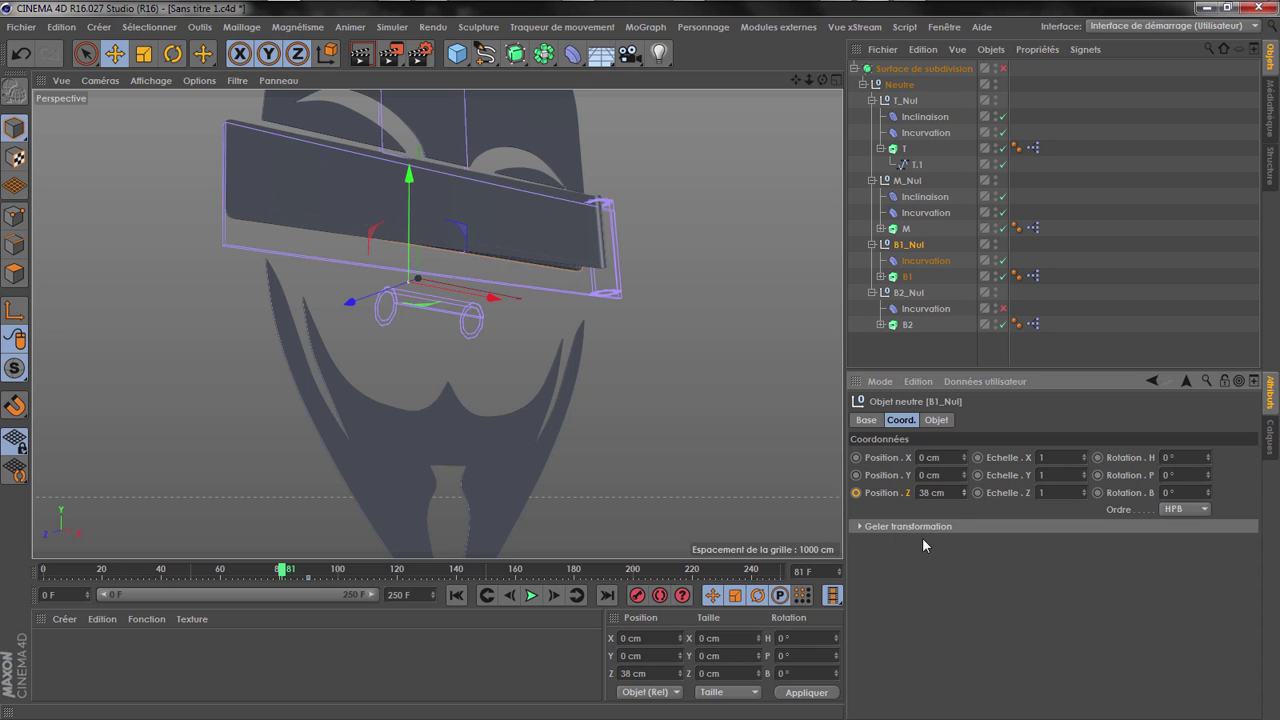
pyautogui.click(531, 595)
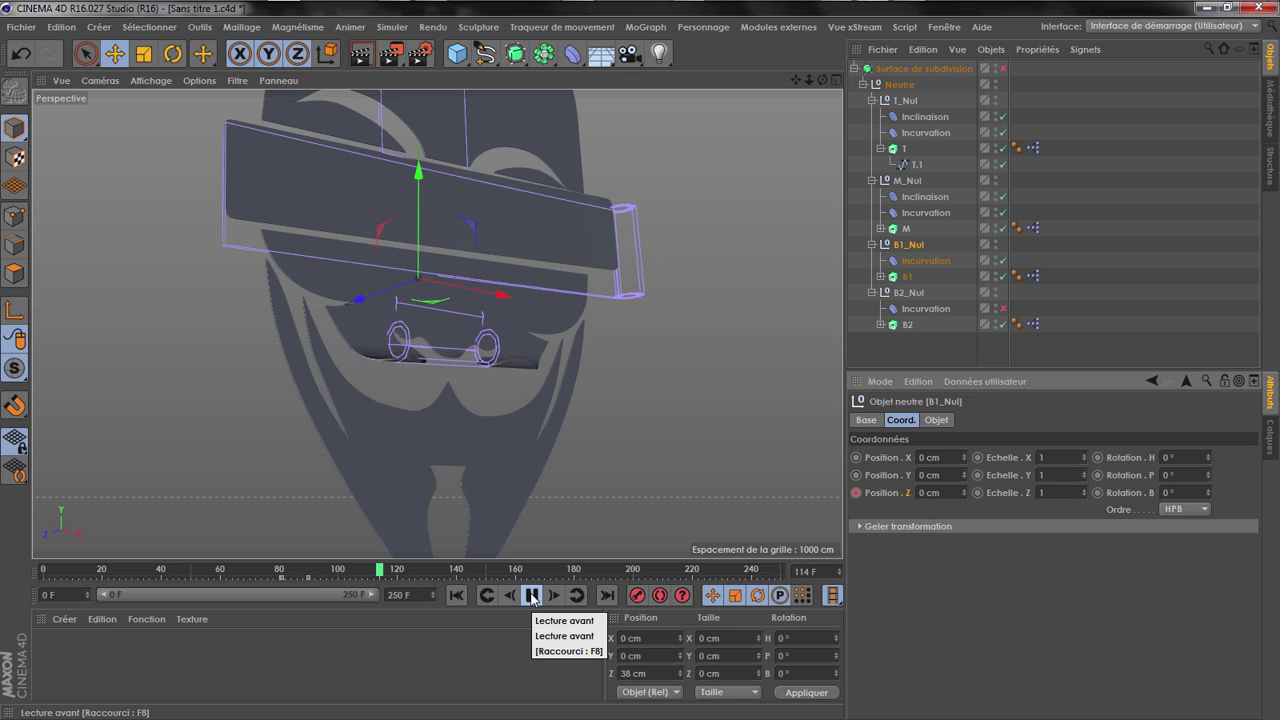
pyautogui.click(531, 595)
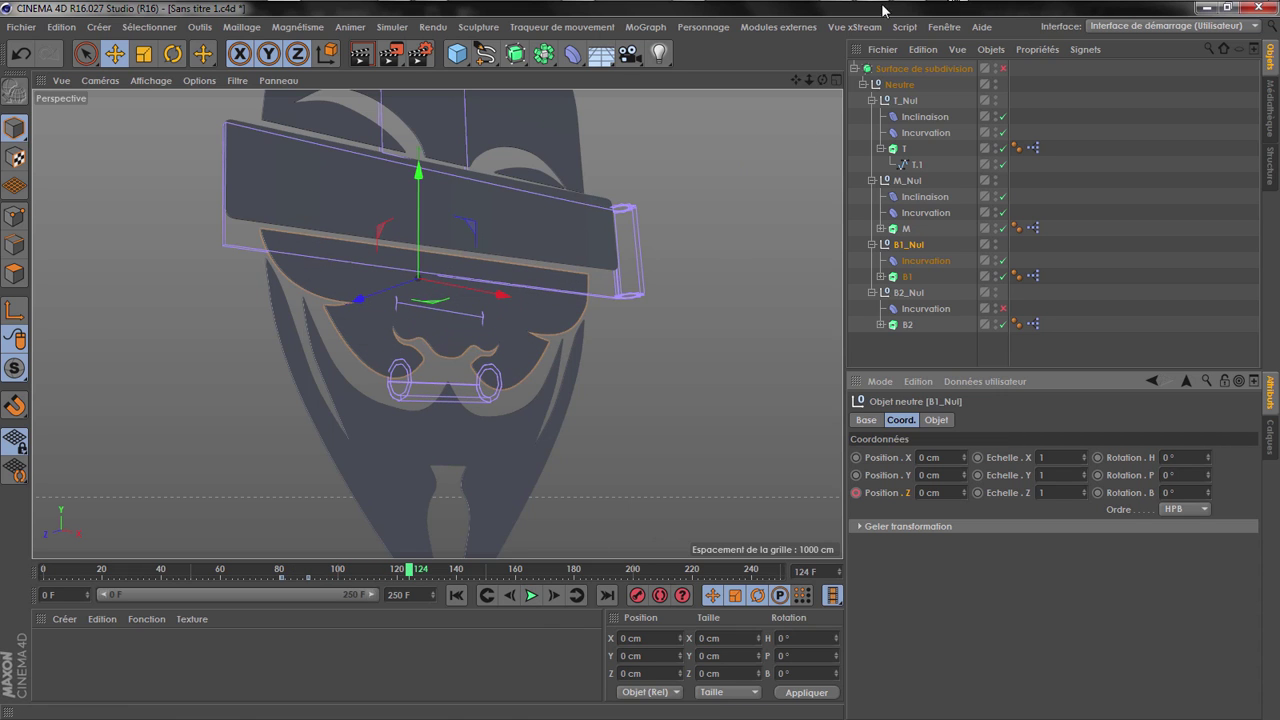
# Switch to VLC and replay the opening seconds of 01-Liac 3.0.mp4 to examine how the reference logo's red strips unroll
pyautogui.click(576, 18)
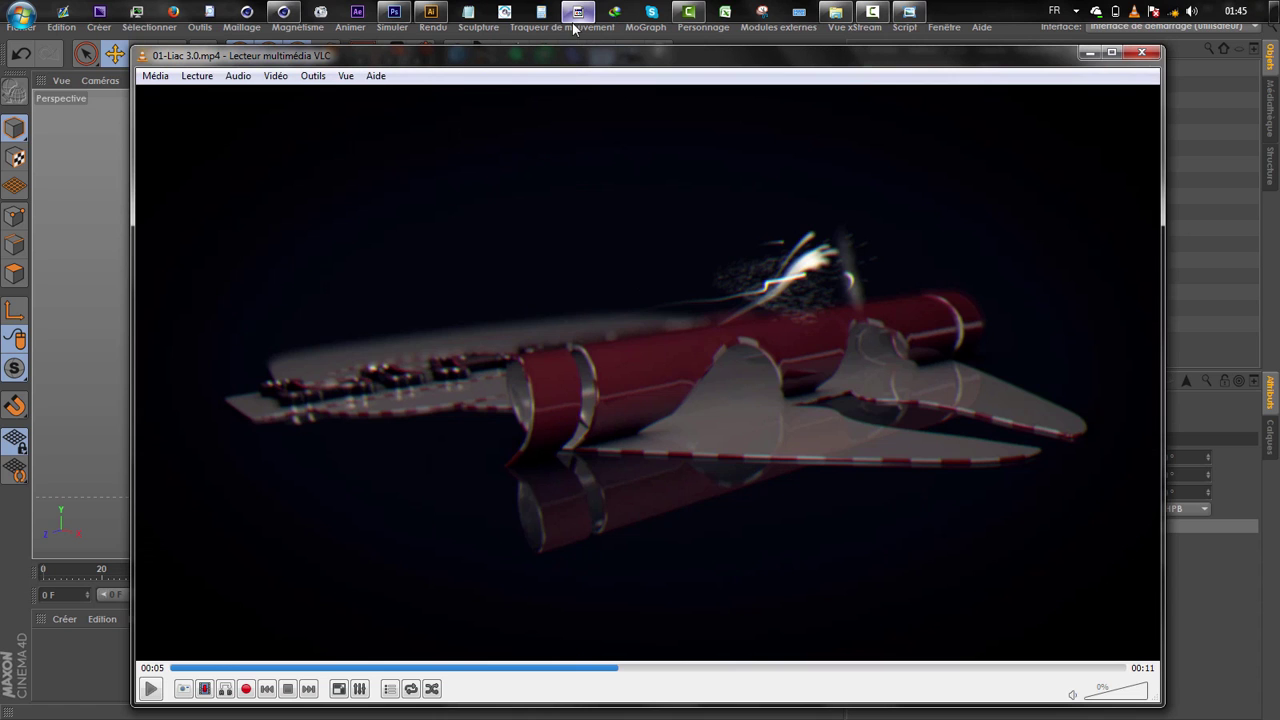
pyautogui.click(589, 667)
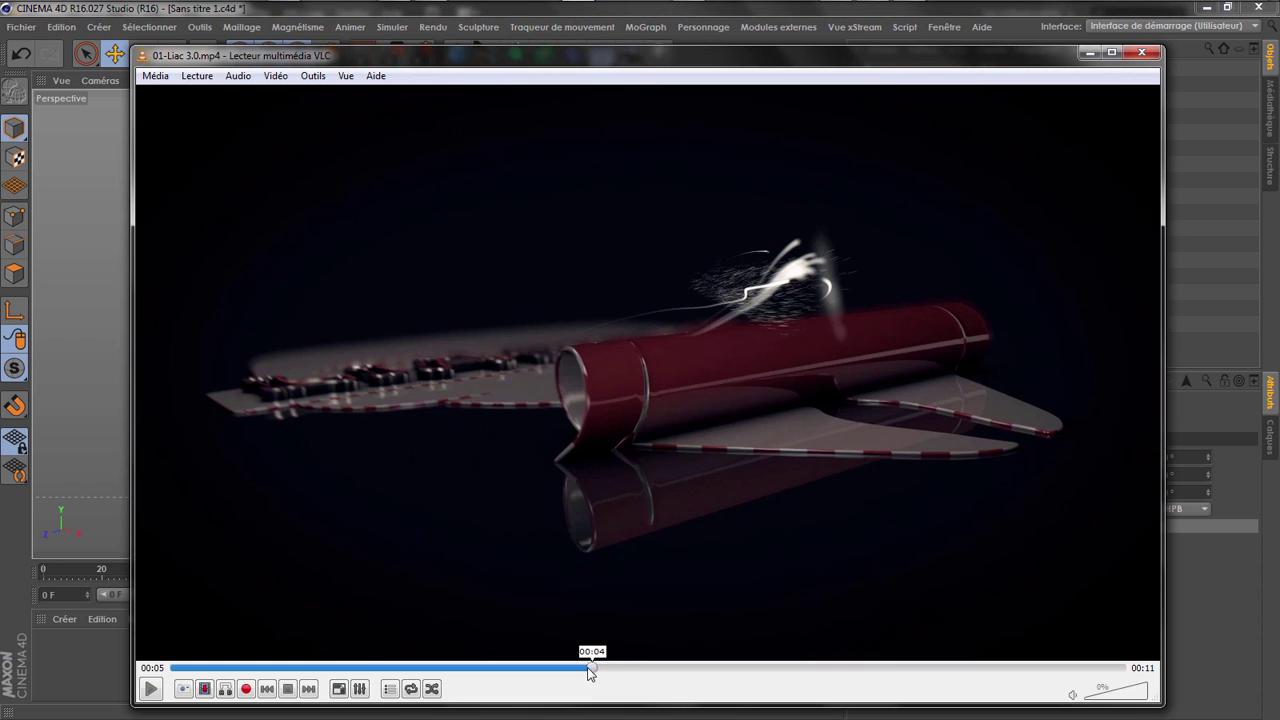
pyautogui.moveTo(549, 671); pyautogui.dragTo(168, 667)
pyautogui.press('space')
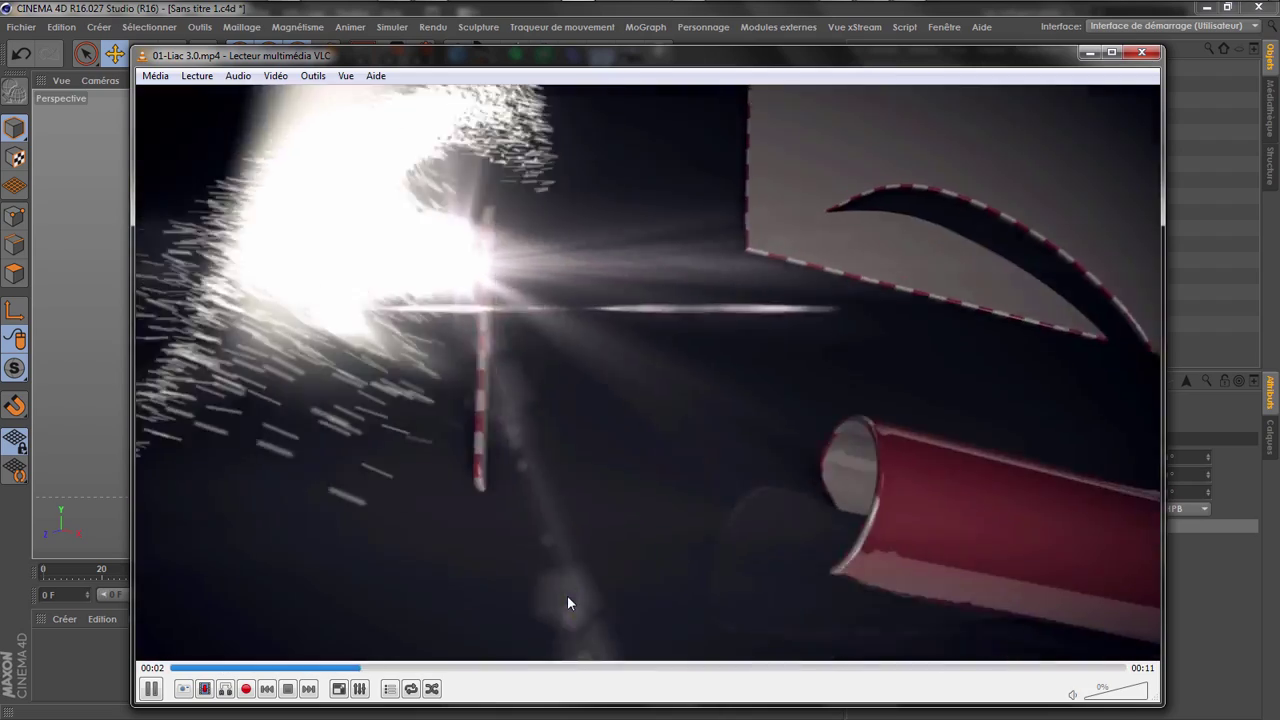
pyautogui.press('space')
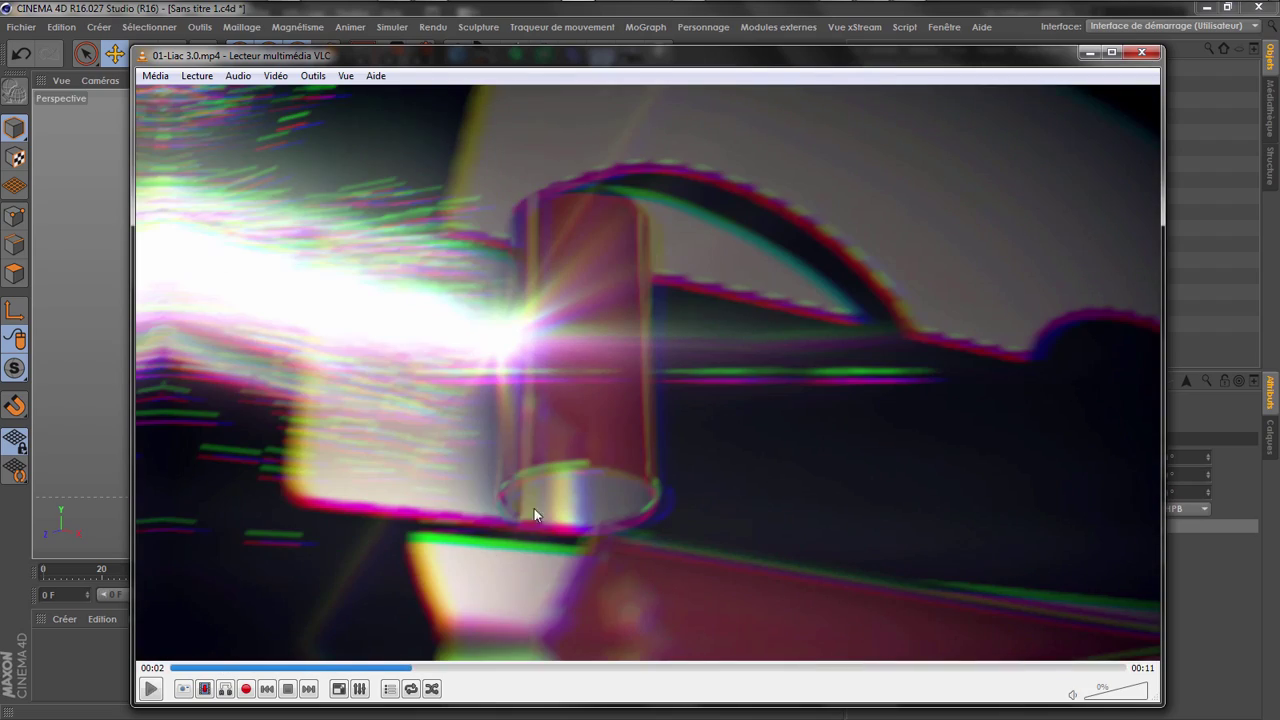
pyautogui.press('space')
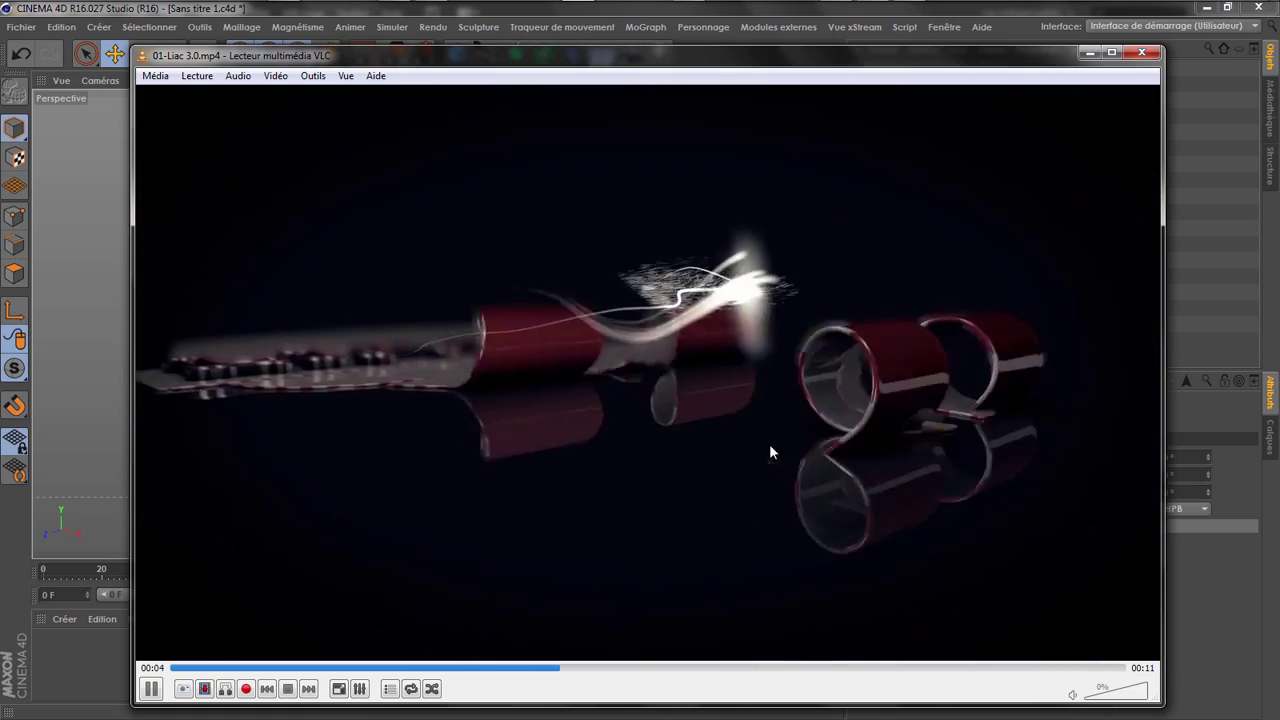
pyautogui.press('space')
pyautogui.click(443, 667)
pyautogui.press('space')
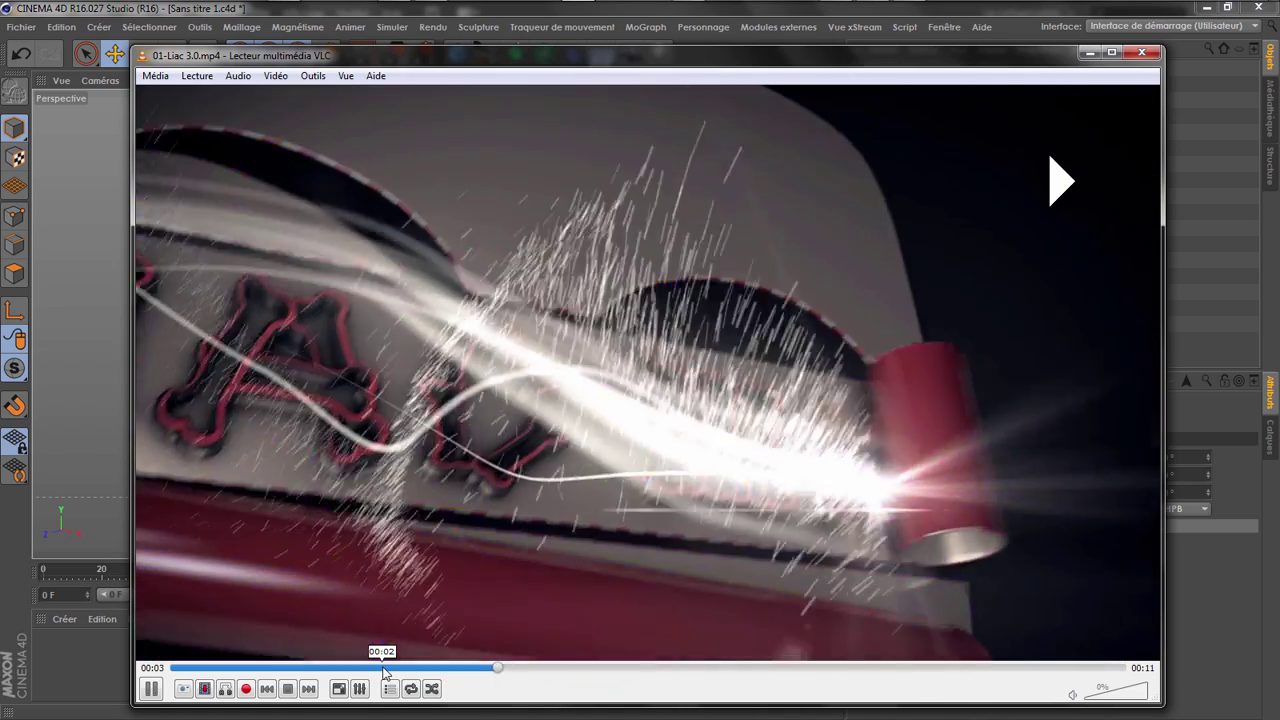
pyautogui.press('space')
pyautogui.press('space')
pyautogui.press('space')
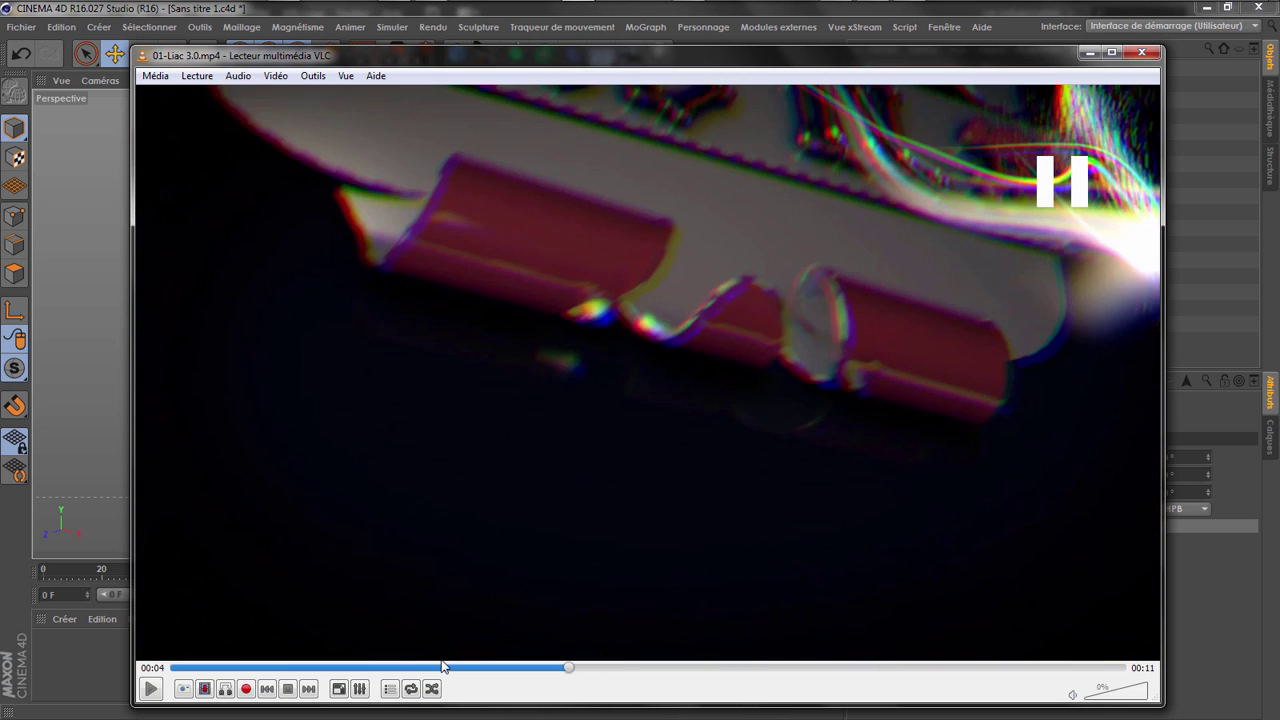
# Resume the reference logo clip in VLC up to about the five-second mark to examine how its red strips unroll
pyautogui.press('space')
pyautogui.press('space')
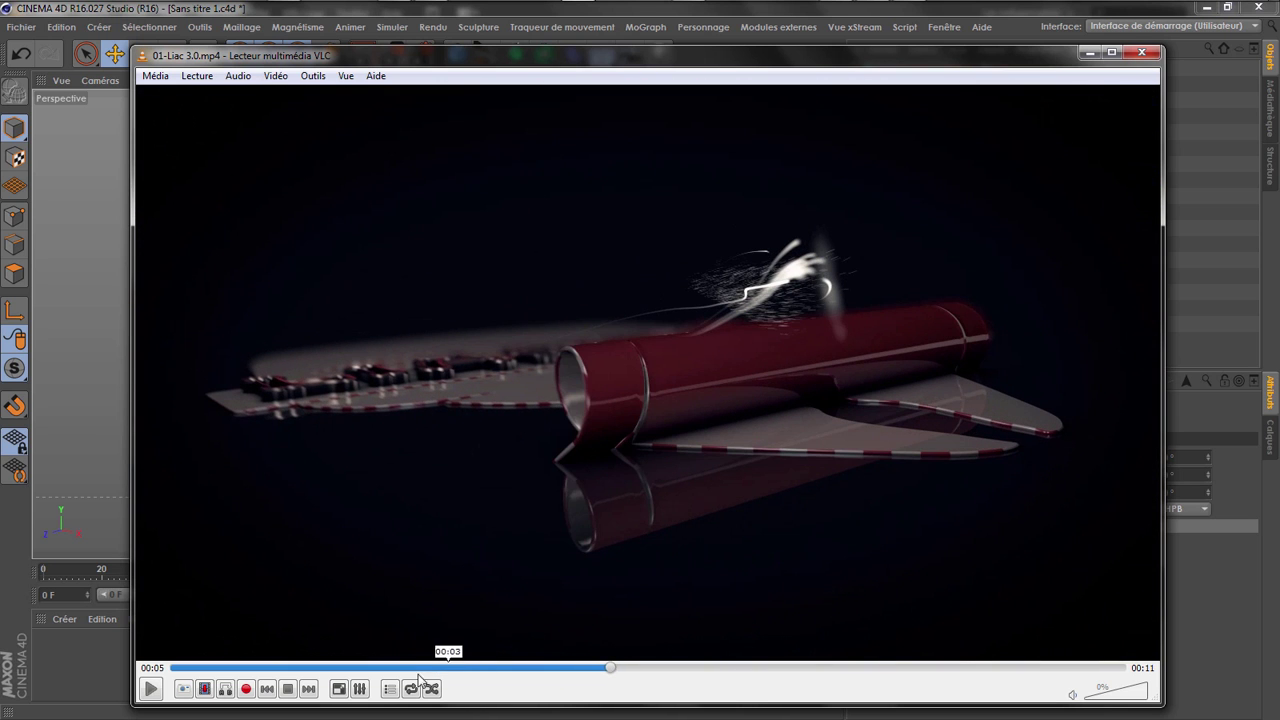
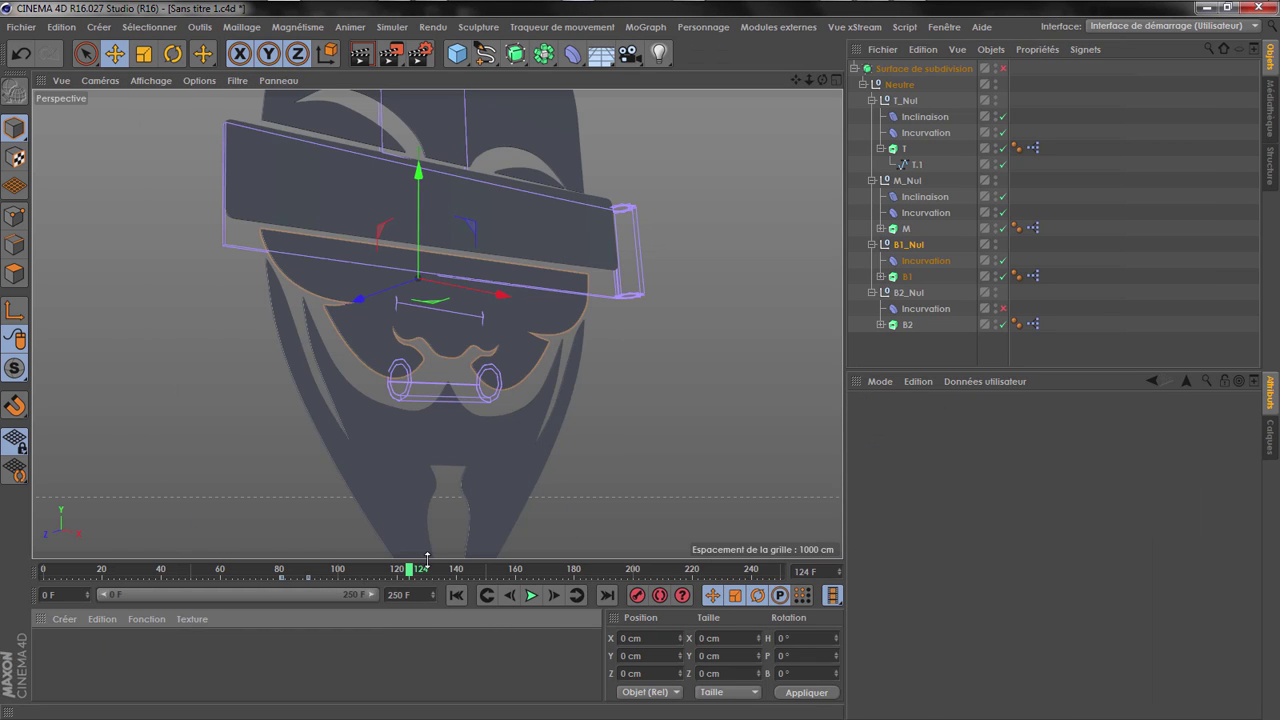
# Switch to Cinema 4D, advance to frame 128, enable B2's Incurvation and lower it to about -58 cm in Y
pyautogui.moveTo(417, 574)
pyautogui.mouseDown()
pyautogui.moveTo(428, 573)
pyautogui.moveTo(240, 576)
pyautogui.moveTo(420, 580)
pyautogui.mouseUp()
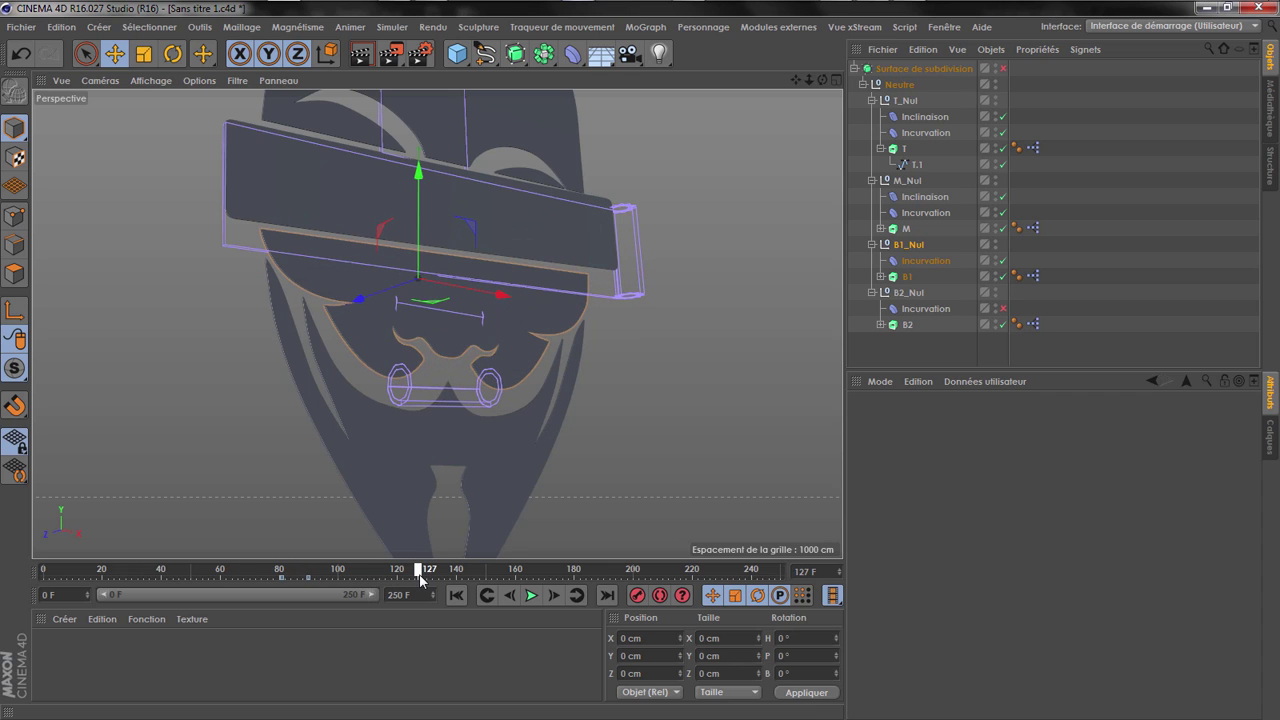
pyautogui.click(924, 309)
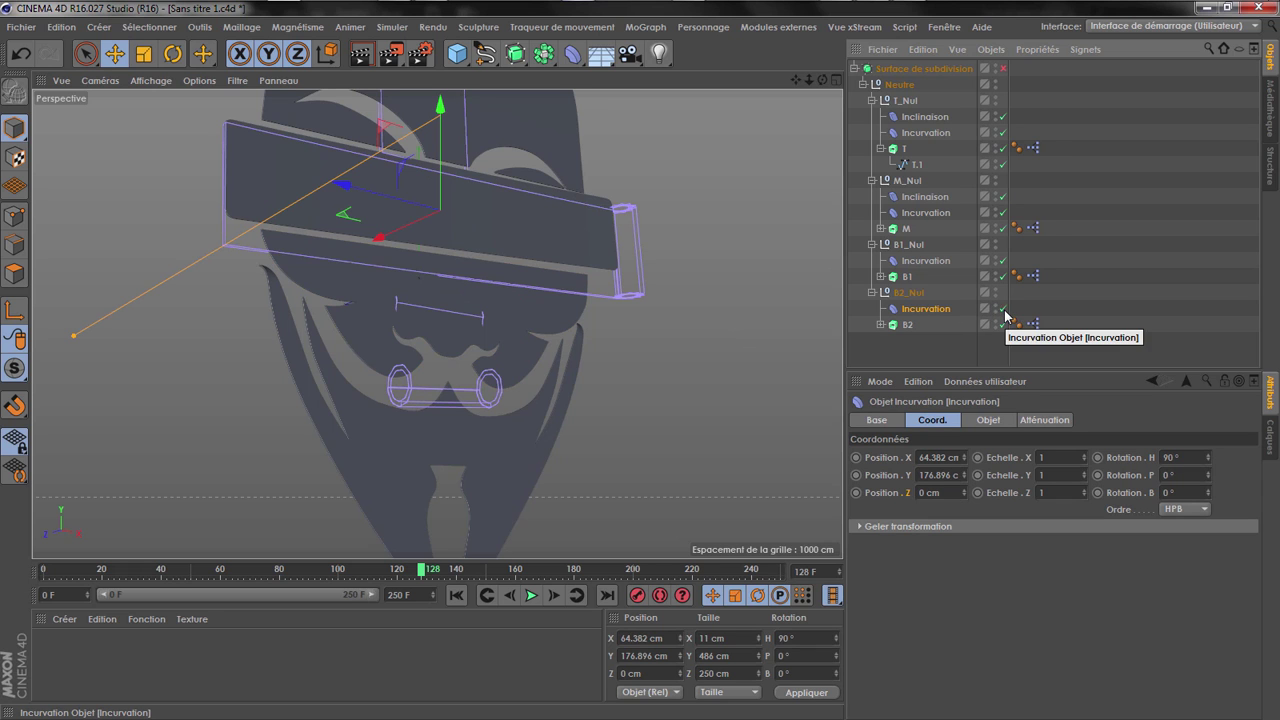
pyautogui.scroll(-2, 506, 292)
pyautogui.moveTo(451, 126); pyautogui.dragTo(451, 206)
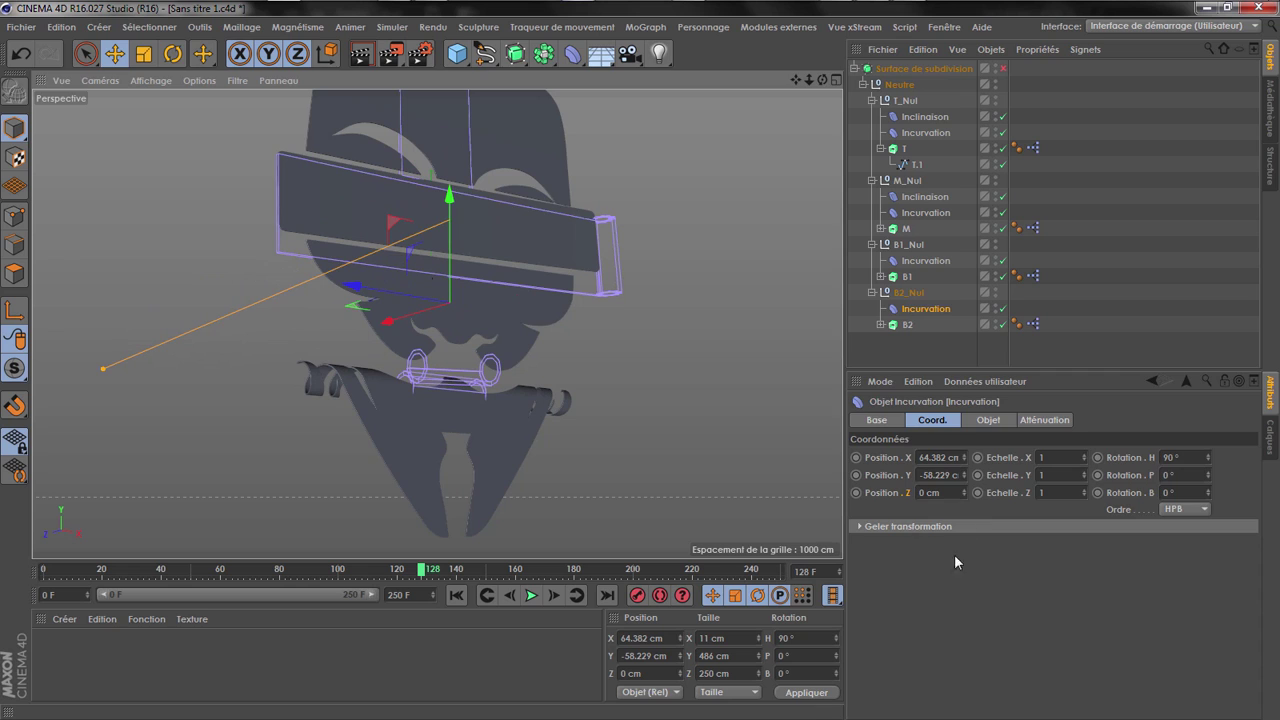
# Lower B2's Incurvation to about -363 cm in Y and set its intensity to about -703°
pyautogui.click(985, 420)
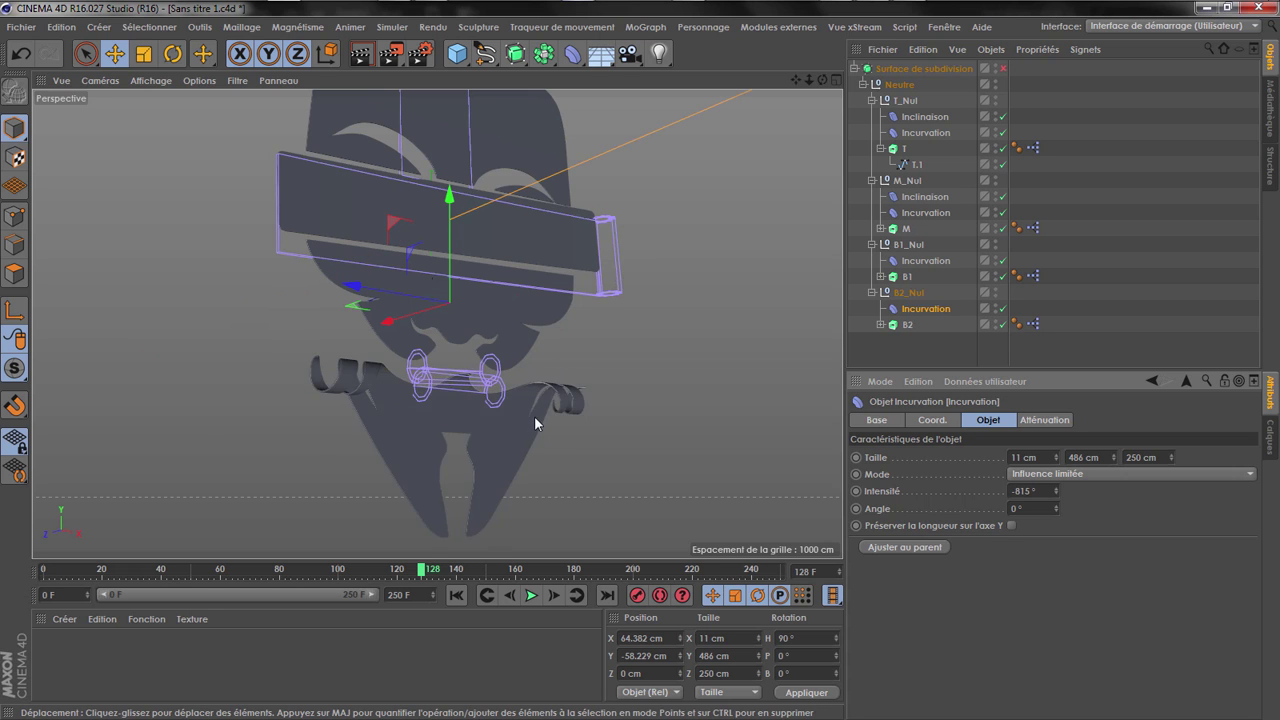
pyautogui.scroll(2, 534, 416)
pyautogui.moveTo(821, 79); pyautogui.dragTo(942, 272)
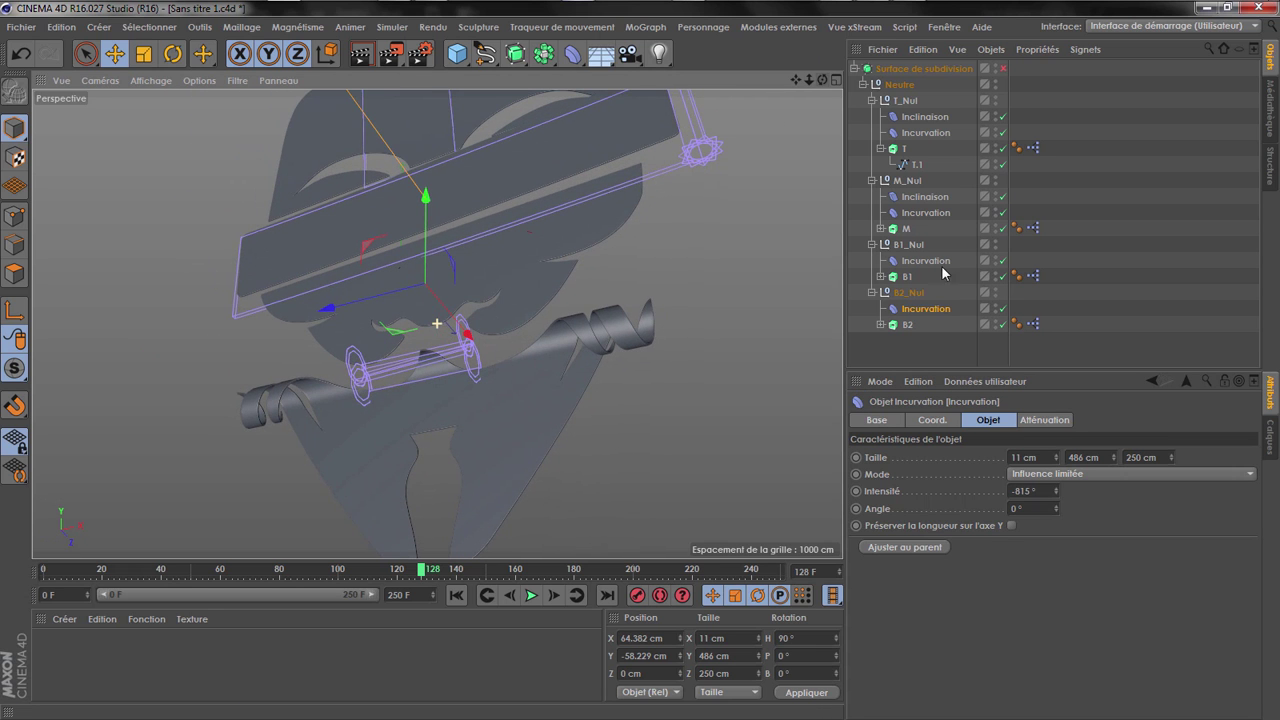
pyautogui.click(1055, 494)
pyautogui.moveTo(822, 80); pyautogui.dragTo(560, 170)
pyautogui.moveTo(405, 203); pyautogui.dragTo(754, 480)
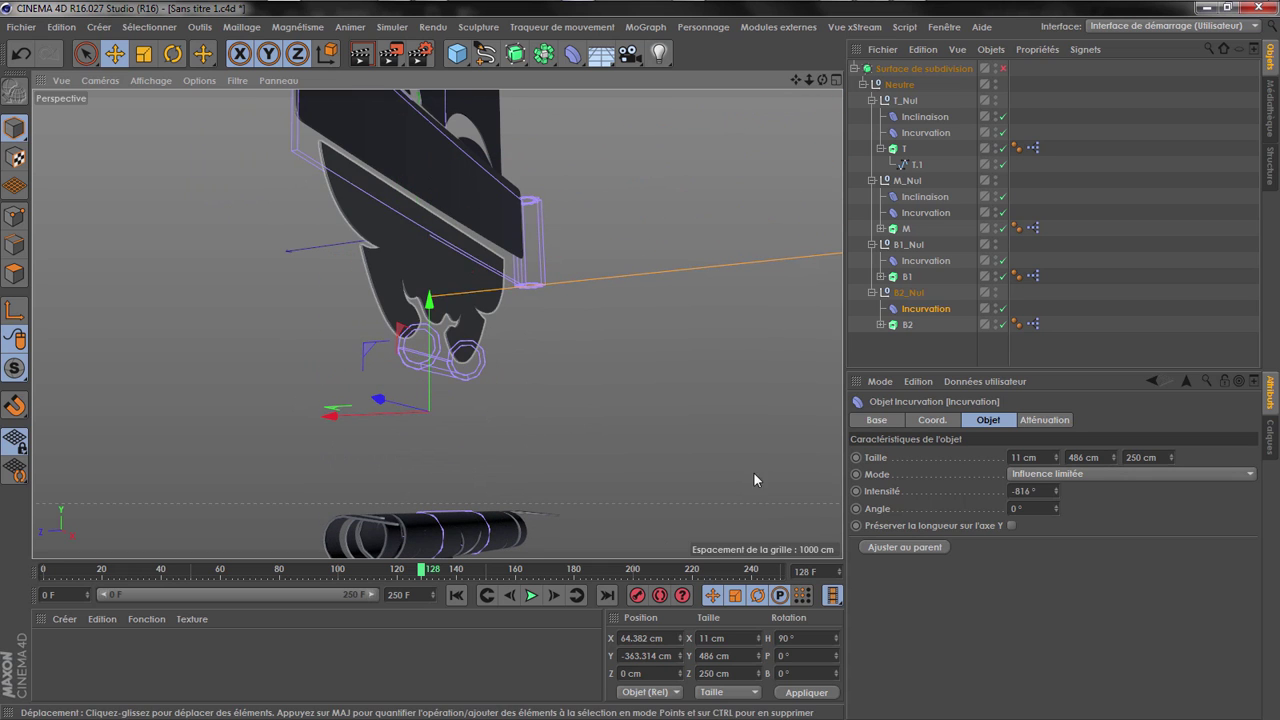
pyautogui.moveTo(1057, 494); pyautogui.dragTo(1057, 475)
pyautogui.scroll(-2, 341, 234)
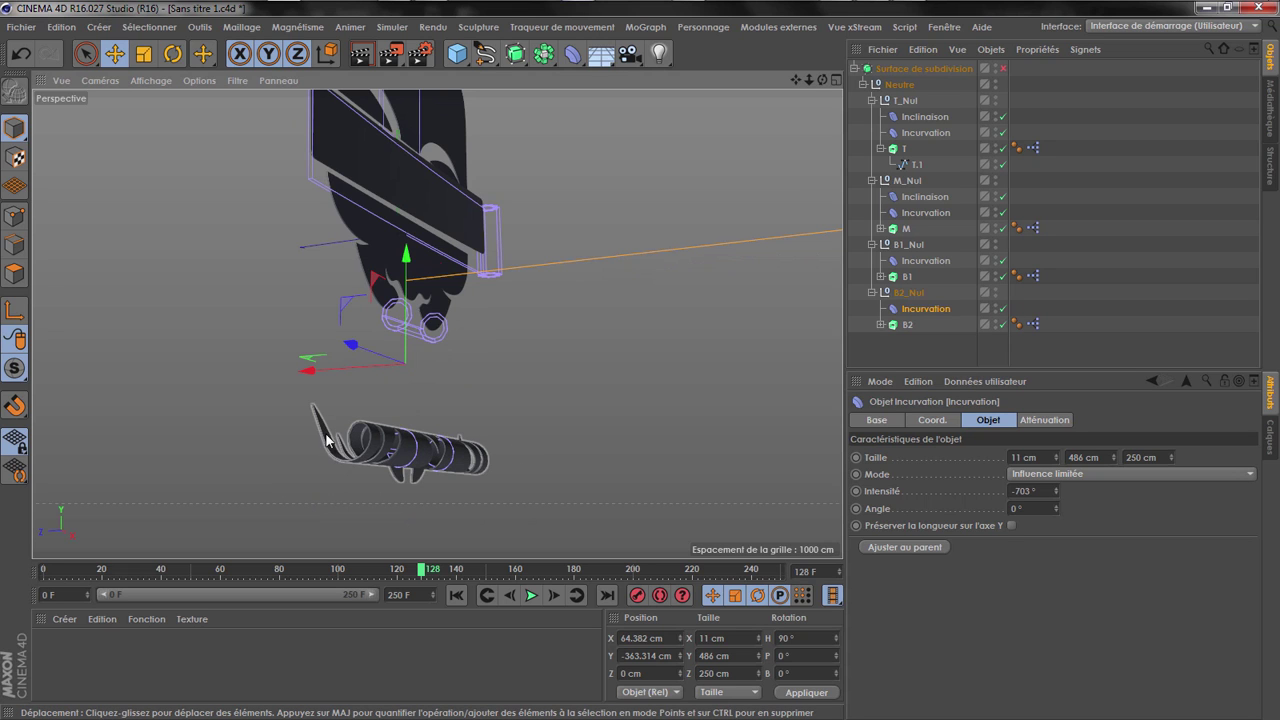
# Reset the intensity of B2's Incurvation to 0° and face the logo from the front
pyautogui.click(1003, 309)
pyautogui.moveTo(822, 80); pyautogui.dragTo(930, 82)
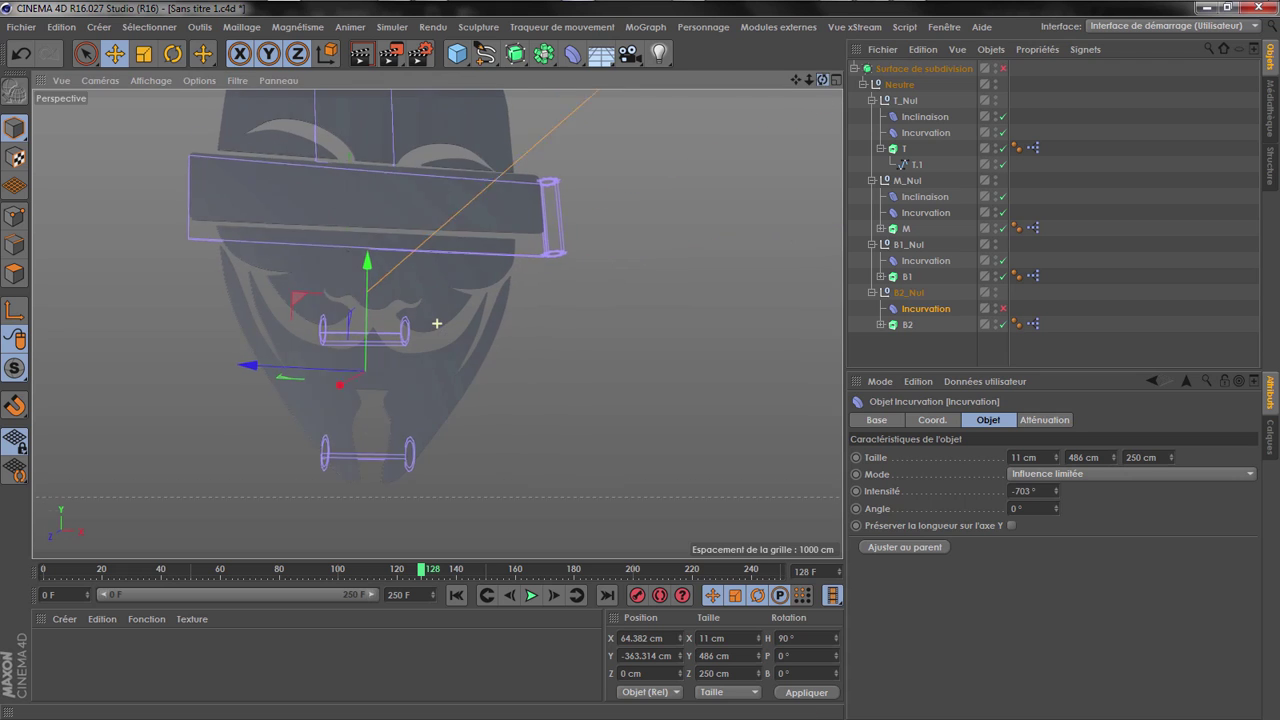
pyautogui.rightClick(1057, 493)
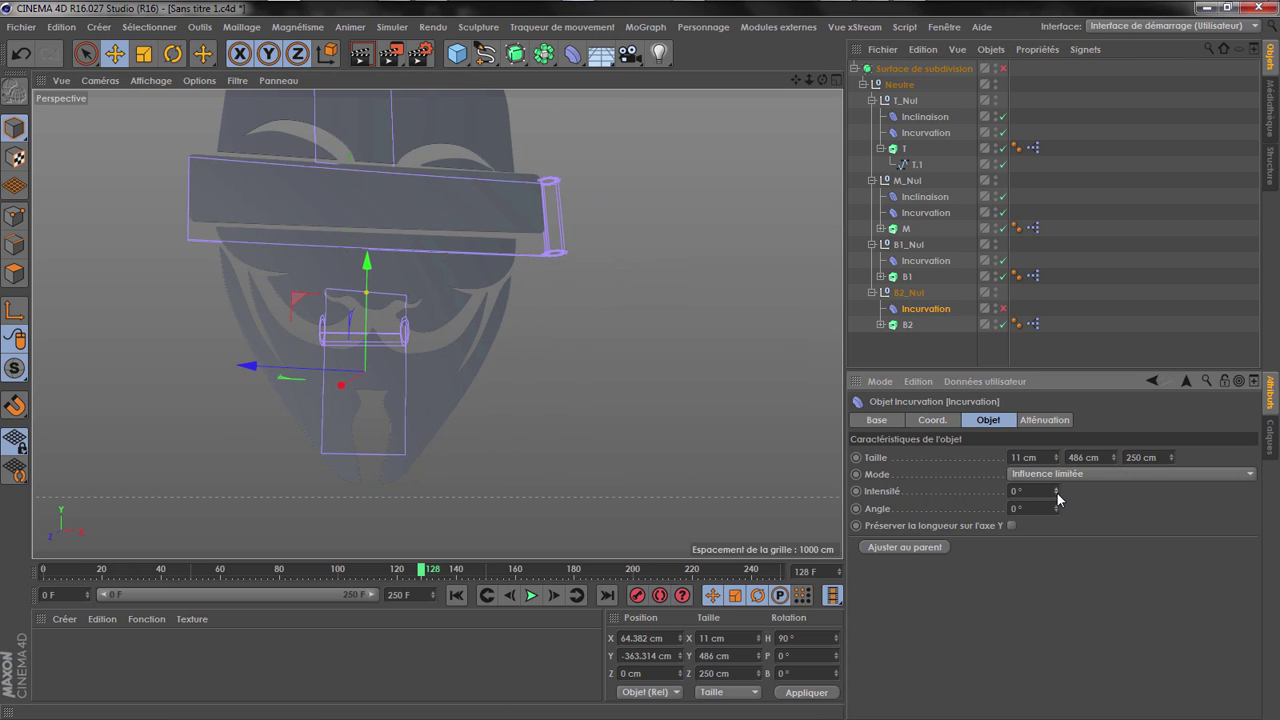
# Hide the B1 strip and the T, M and B1 deformers in the viewport, keeping B2's Incurvation enabled
pyautogui.keyDown('alt'); pyautogui.click(995, 274); pyautogui.keyUp('alt')
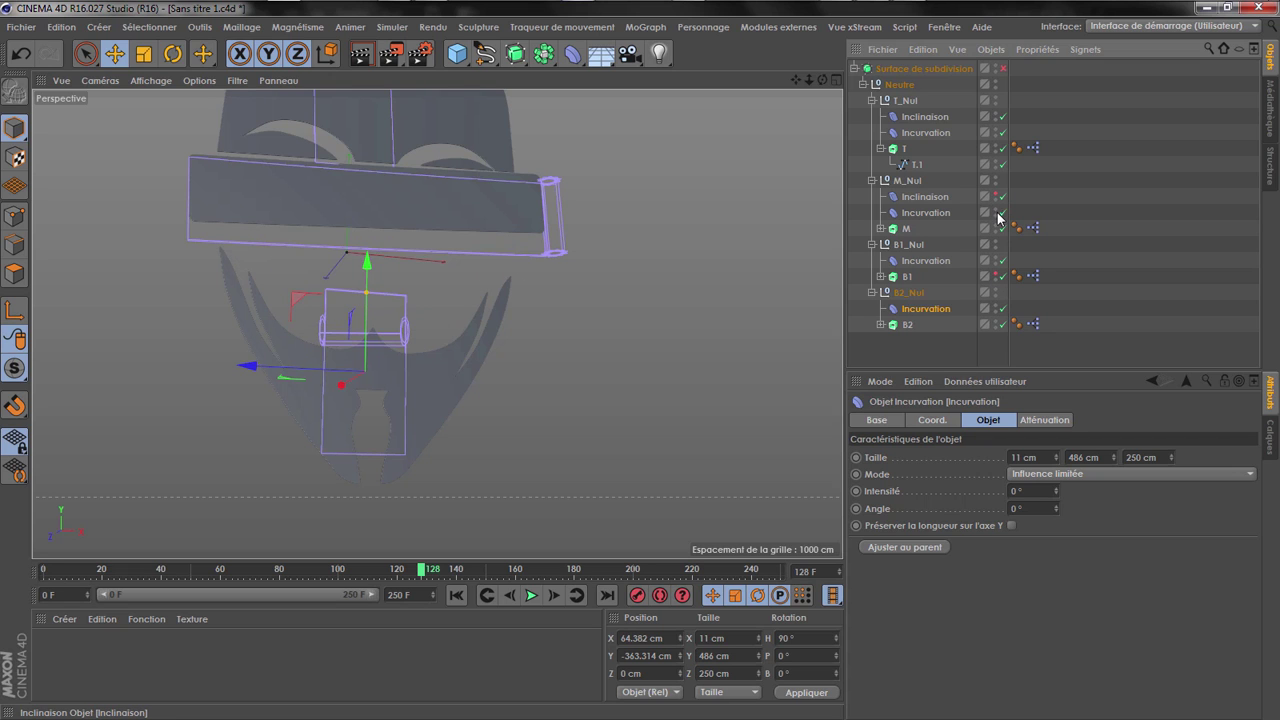
pyautogui.keyDown('alt'); pyautogui.click(997, 211); pyautogui.keyUp('alt')
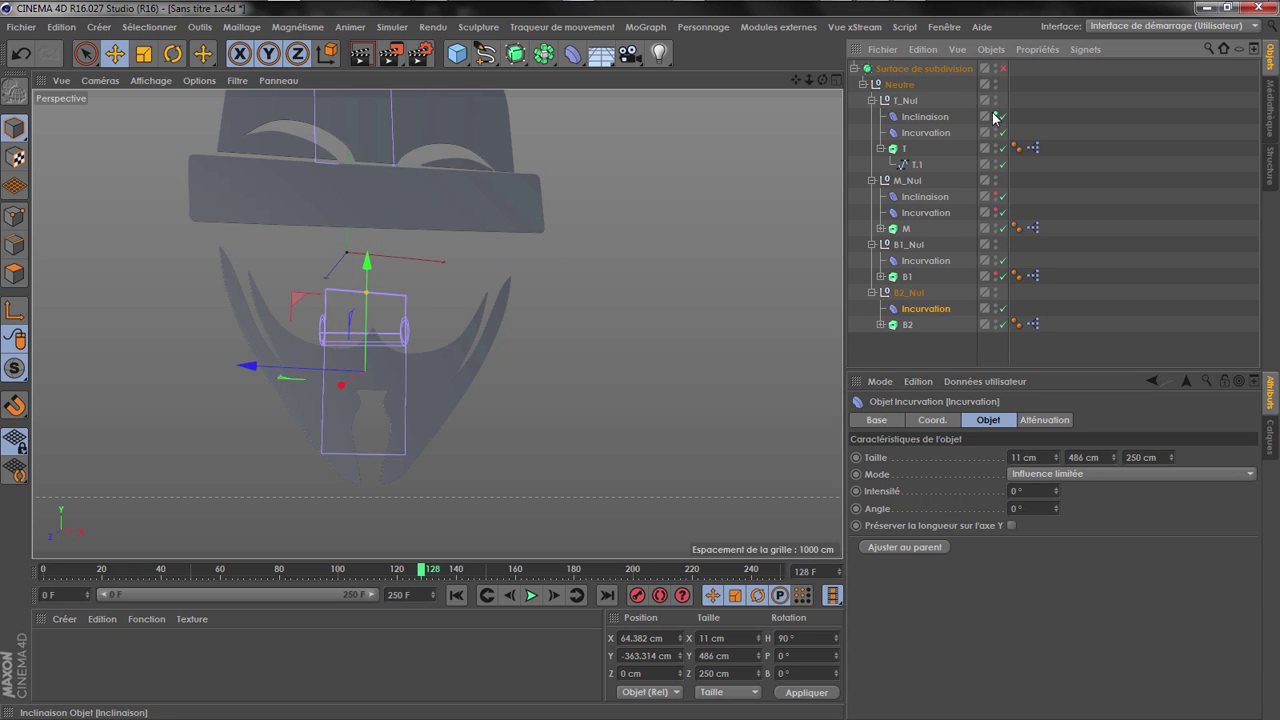
pyautogui.scroll(2, 366, 371)
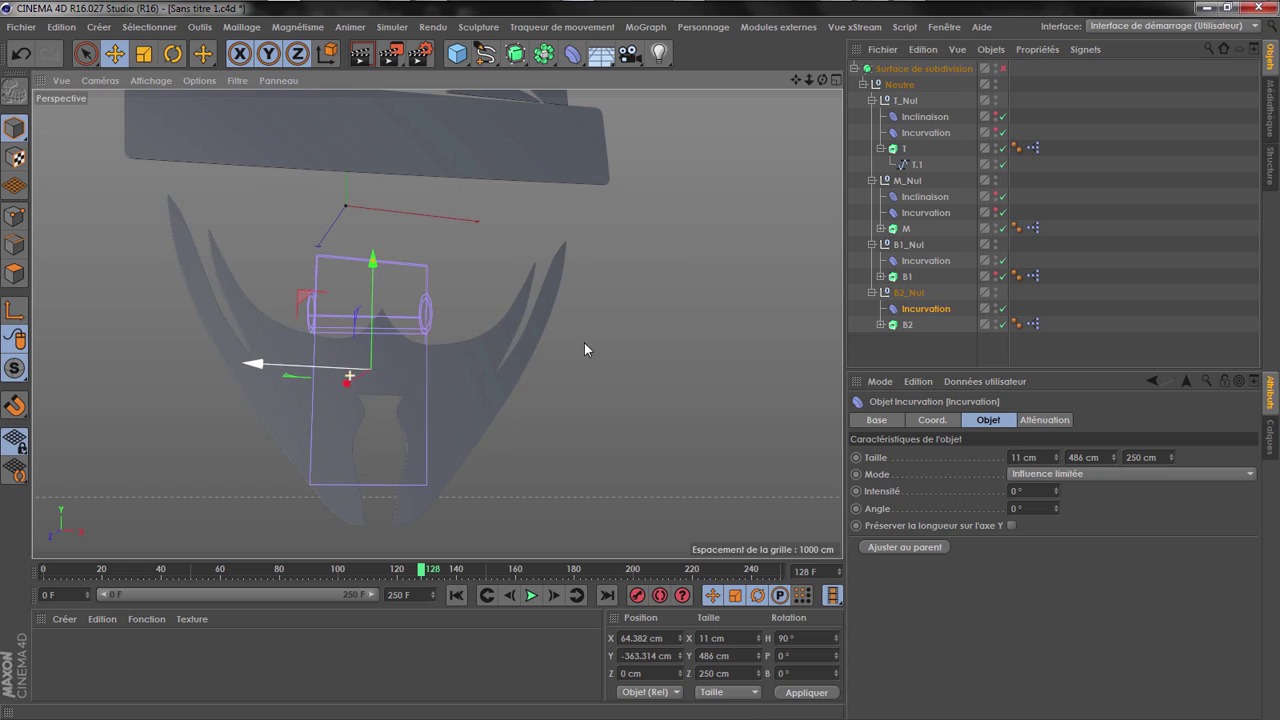
pyautogui.keyDown('alt'); pyautogui.click(995, 261); pyautogui.keyUp('alt')
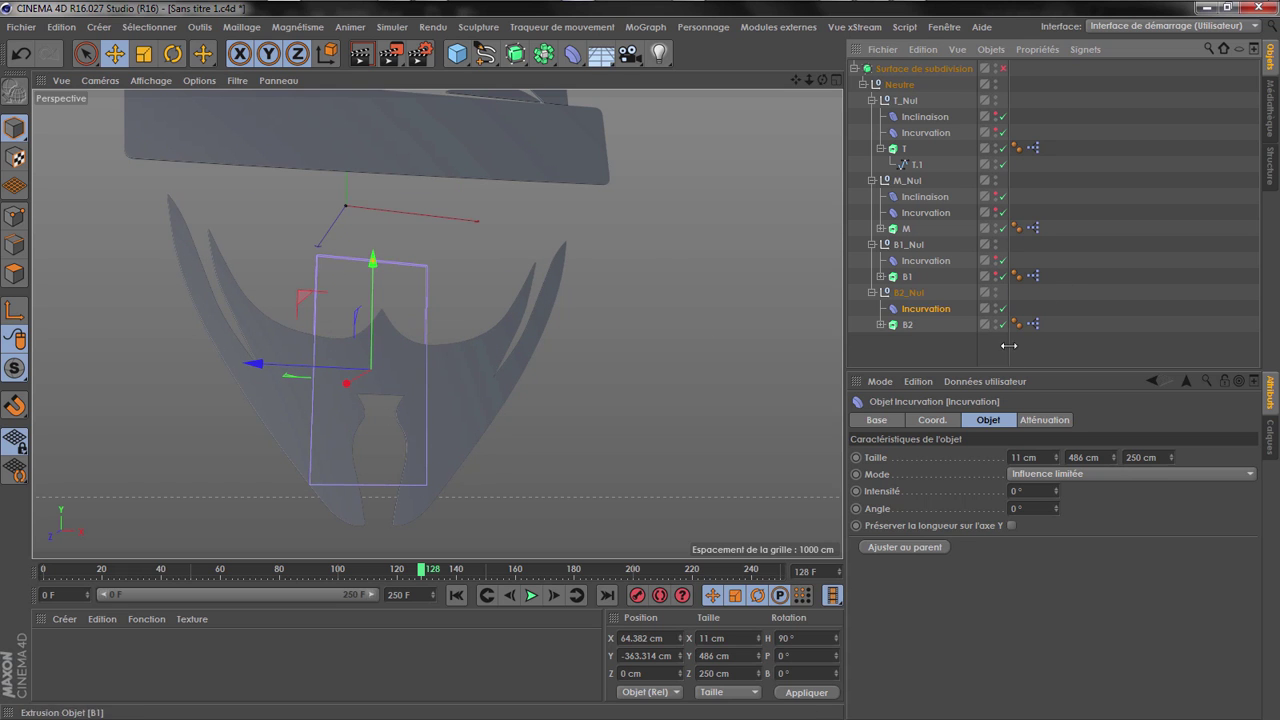
# Enlarge the height of B2's Incurvation to 678 cm and raise it to about -329 cm in Y
pyautogui.moveTo(1115, 457); pyautogui.dragTo(1115, 400)
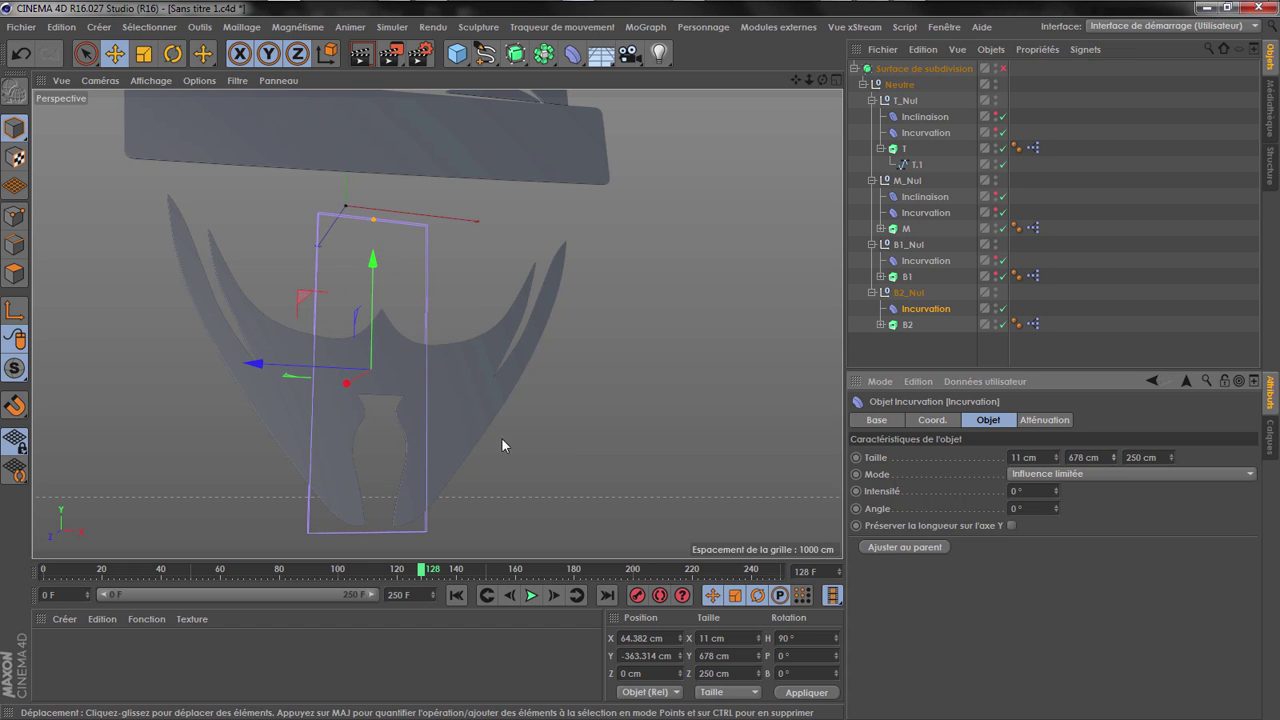
pyautogui.moveTo(372, 263); pyautogui.dragTo(374, 254)
pyautogui.moveTo(376, 249); pyautogui.dragTo(373, 254)
# Roll up the B2 strip by setting its Incurvation intensity to about -534°
pyautogui.moveTo(1056, 491); pyautogui.dragTo(1010, 530)
pyautogui.moveTo(1056, 491); pyautogui.dragTo(1057, 488)
pyautogui.scroll(-4, 491, 238)
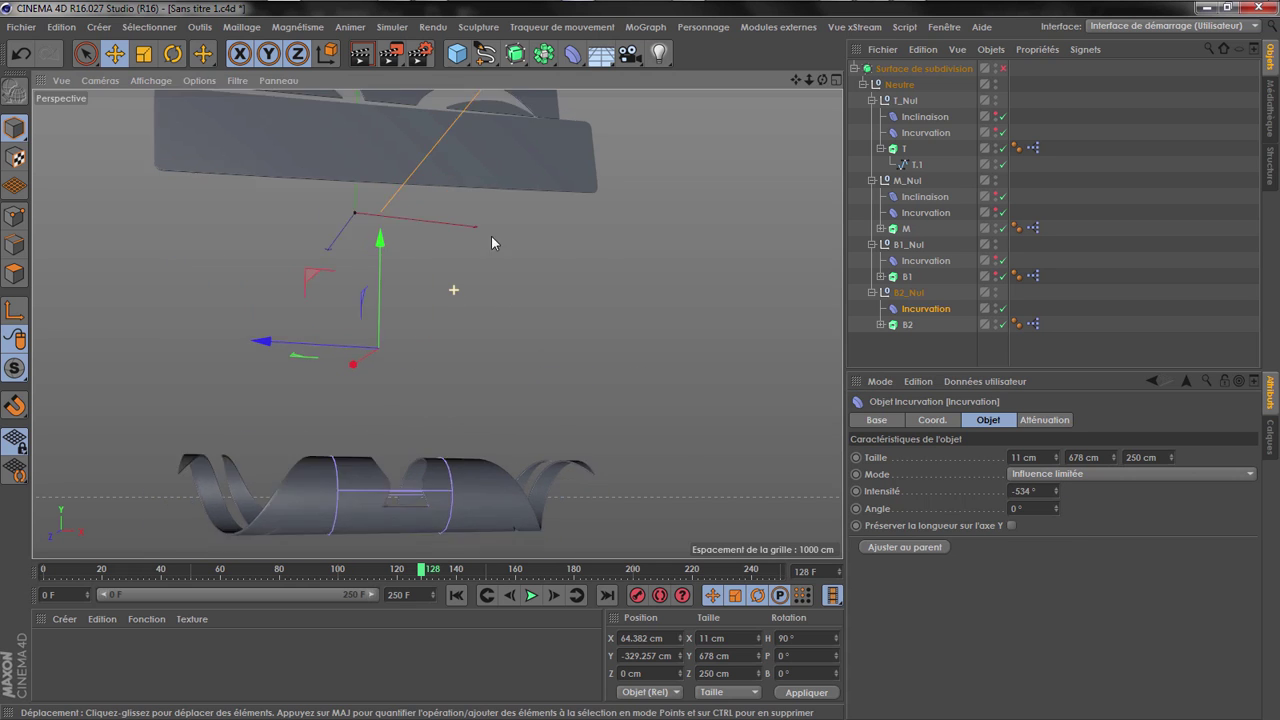
pyautogui.moveTo(822, 80); pyautogui.dragTo(765, 91)
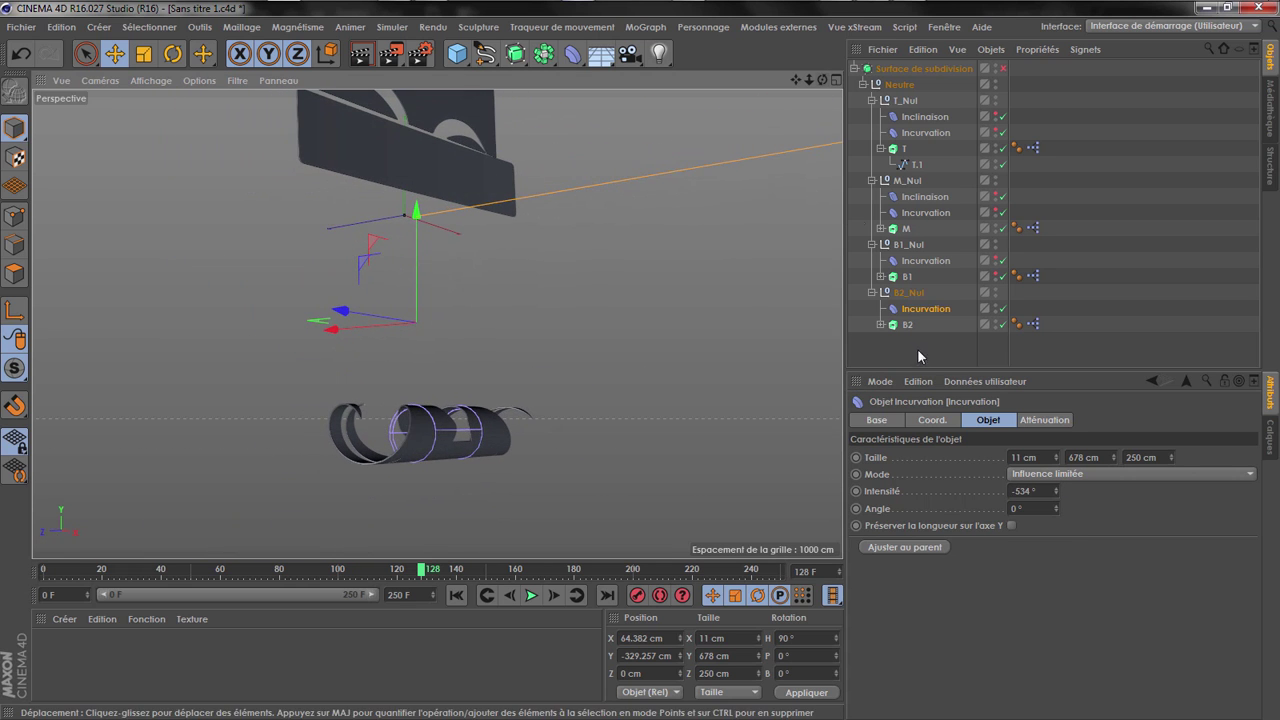
# Show B1 and its Incurvation in the viewport again and select that Incurvation
pyautogui.click(997, 262)
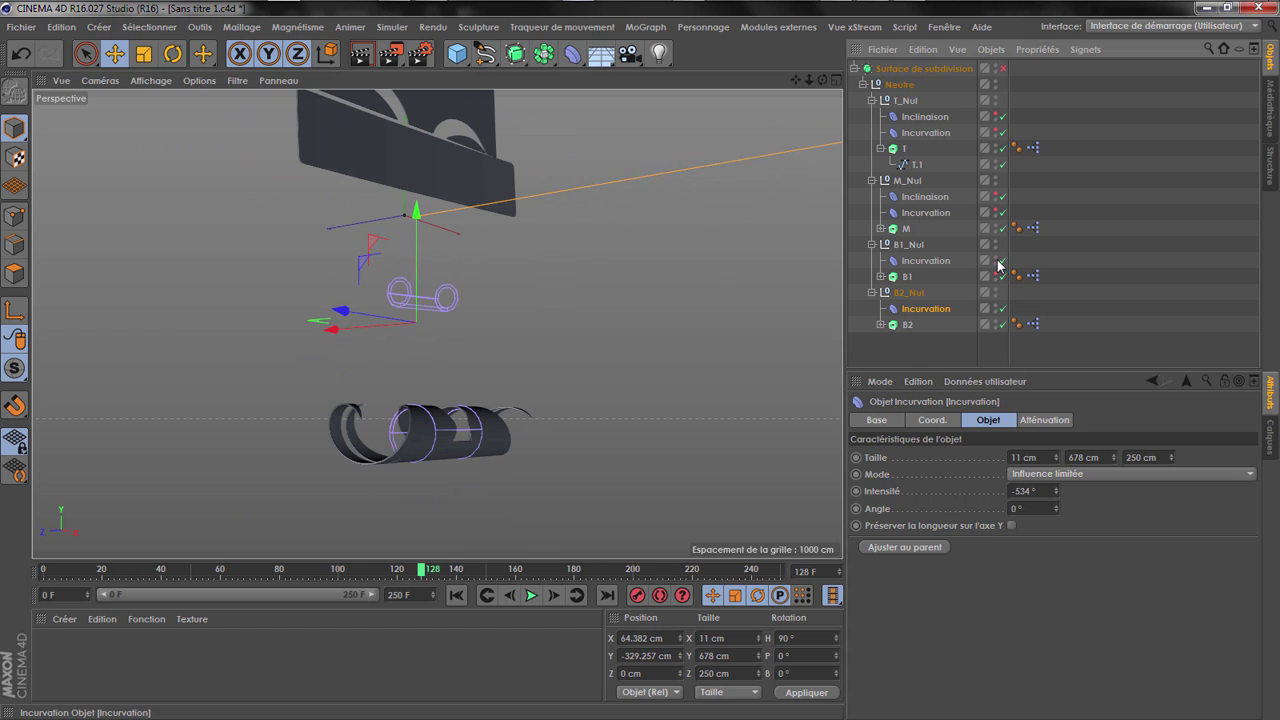
pyautogui.click(898, 279)
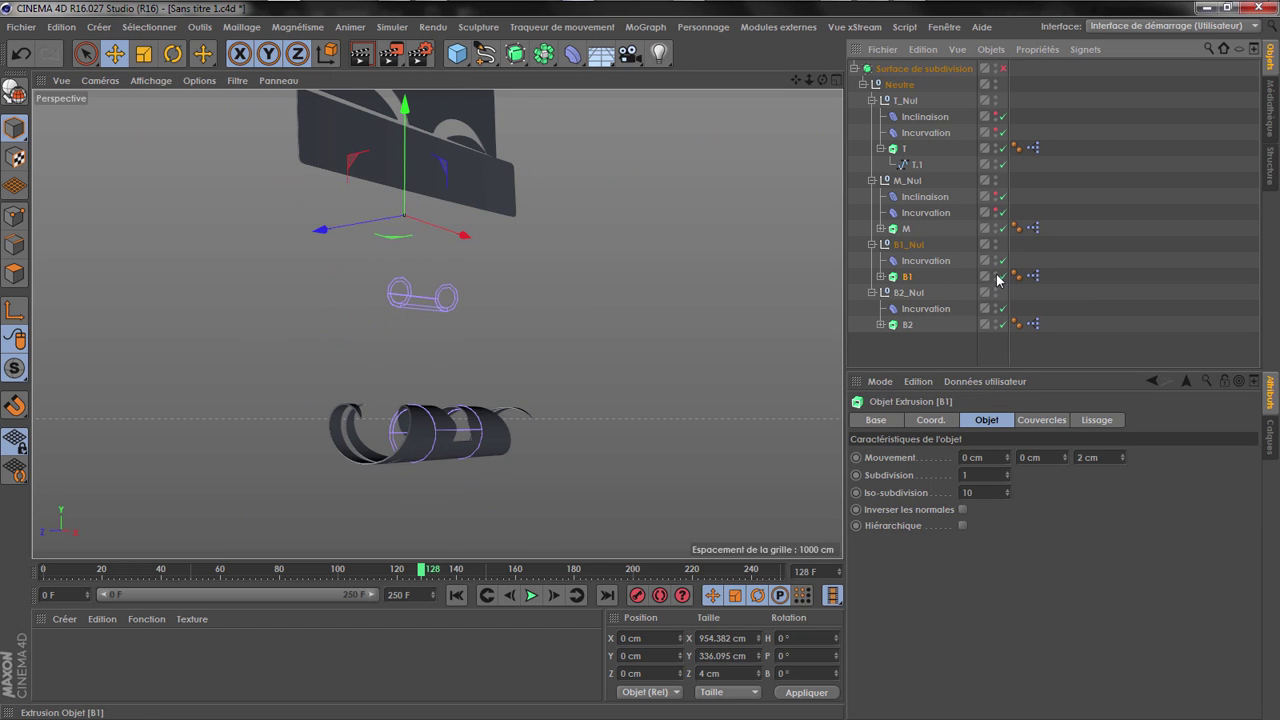
pyautogui.click(941, 260)
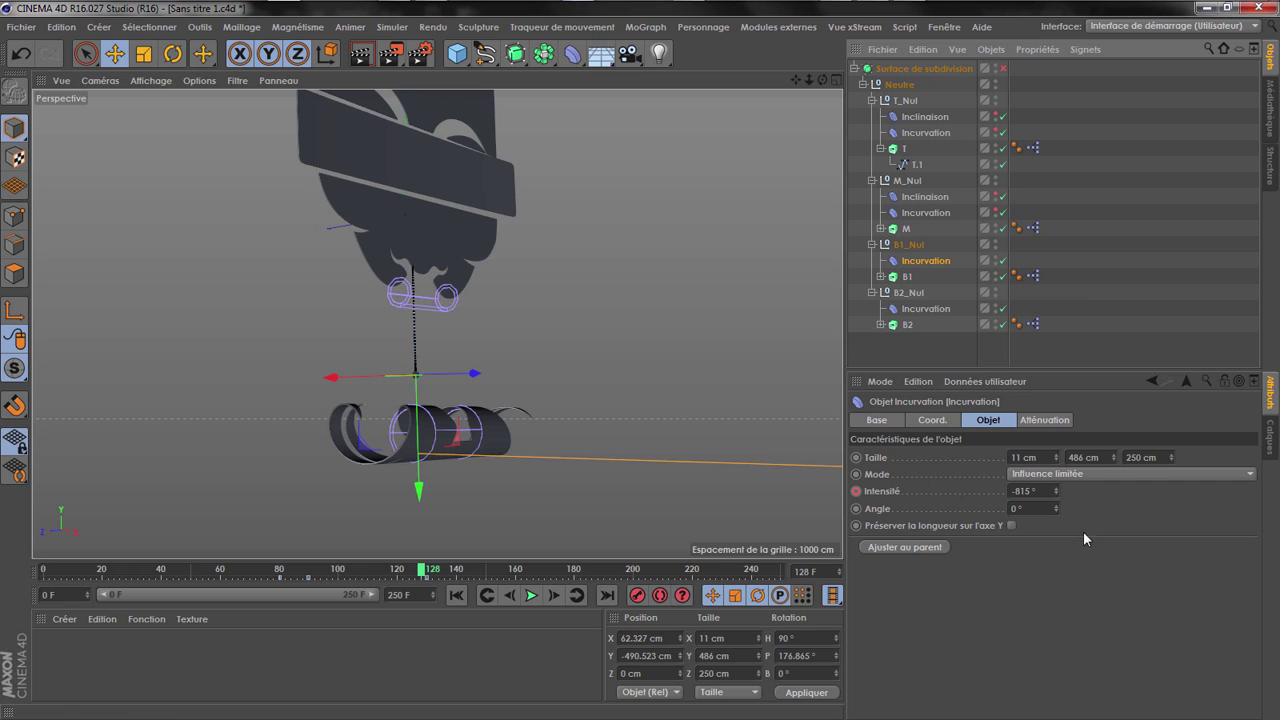
# Reset B1's Incurvation intensity to 0° and fit its cage to the strip with a 304 cm height and about -80 cm in Y
pyautogui.rightClick(1056, 490)
pyautogui.moveTo(420, 484); pyautogui.dragTo(434, 345)
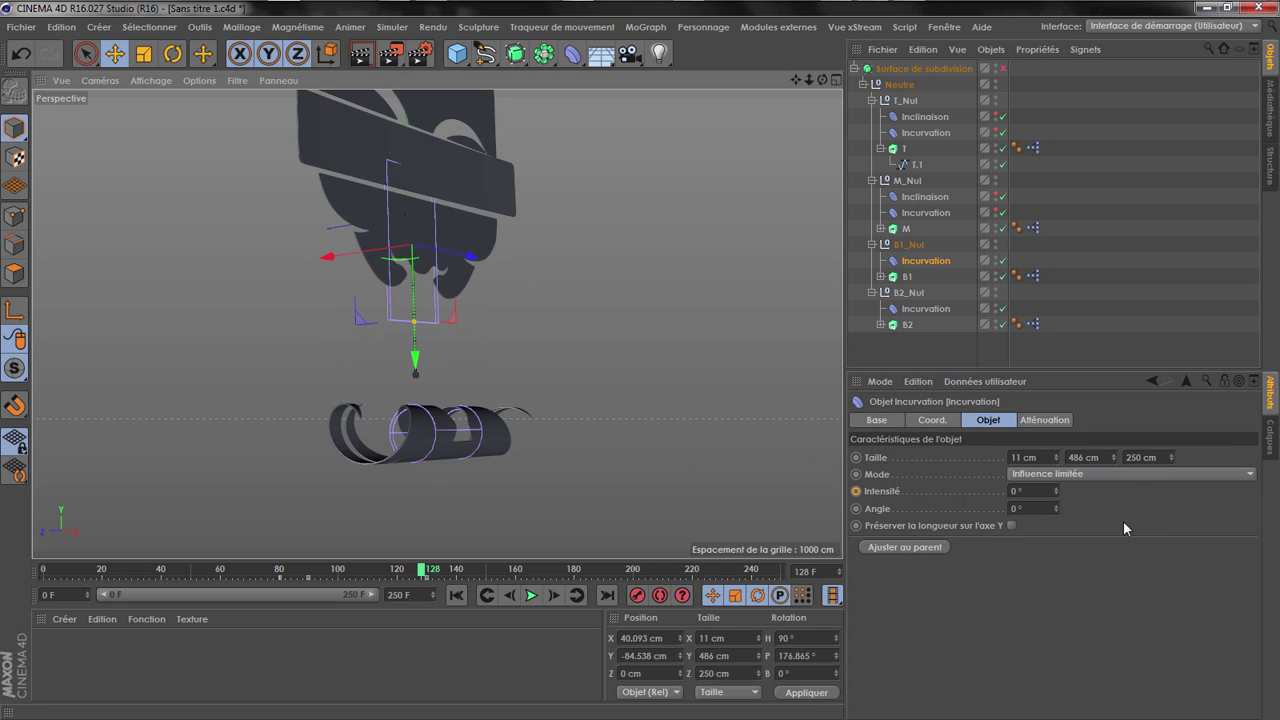
pyautogui.click(1114, 460)
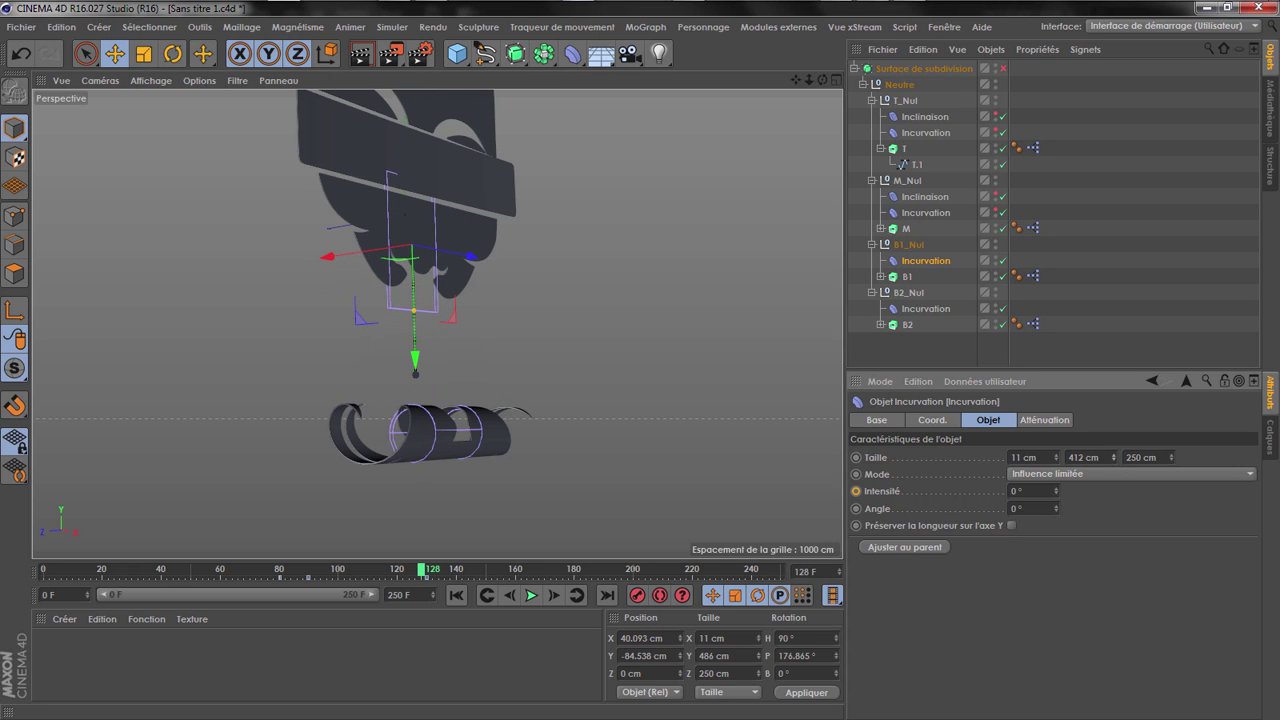
pyautogui.moveTo(416, 352); pyautogui.dragTo(416, 367)
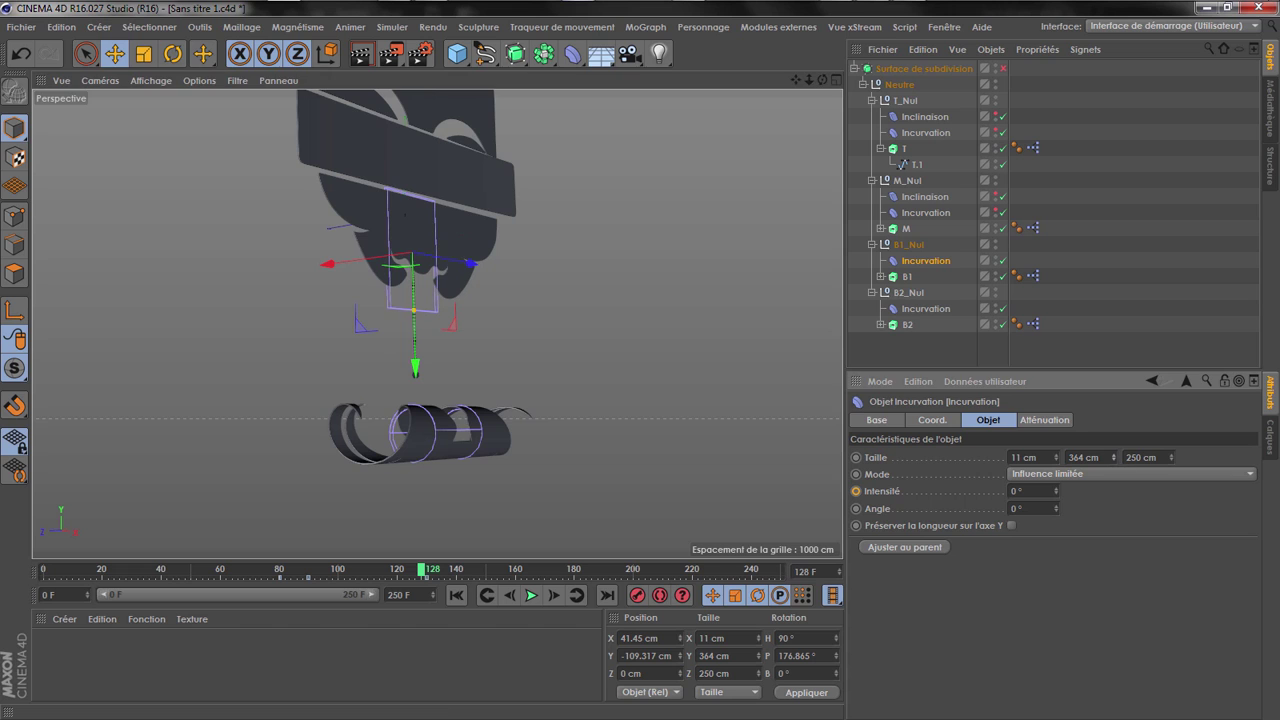
pyautogui.moveTo(417, 367); pyautogui.dragTo(418, 358)
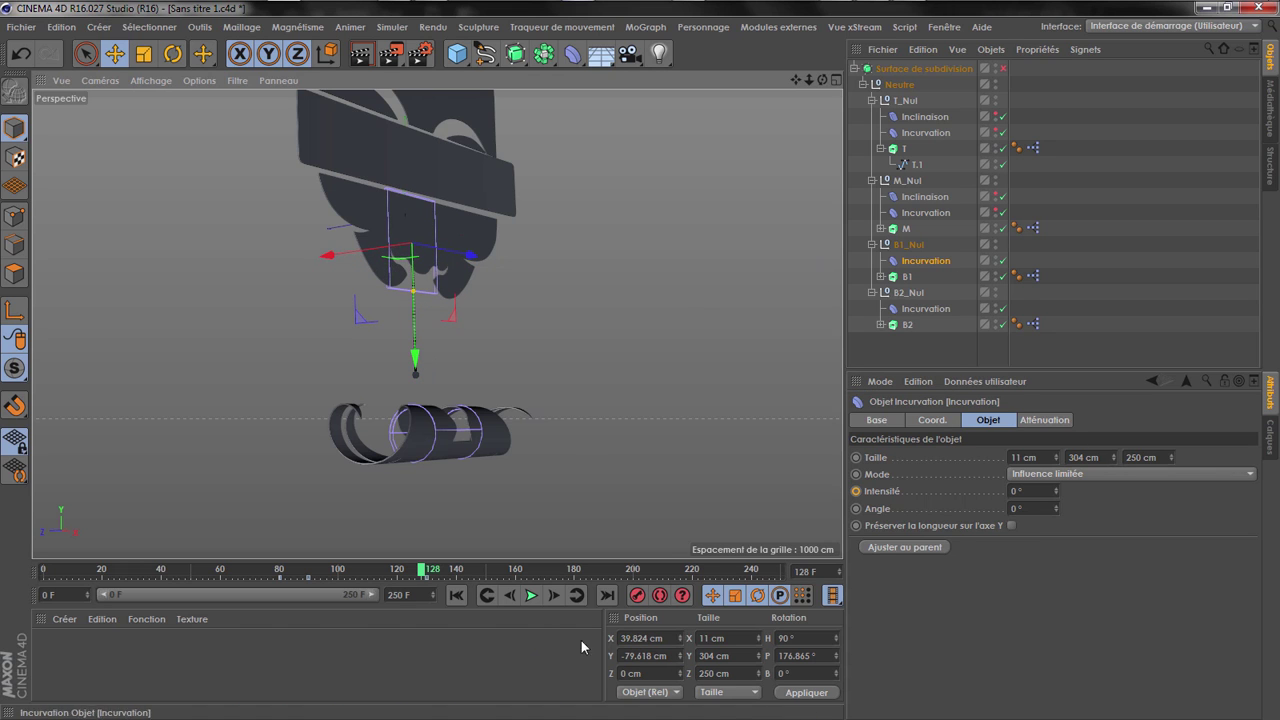
# Return to the frame 80 key, raise B1's Incurvation to about -89 cm in Y and keyframe its position
pyautogui.click(484, 603)
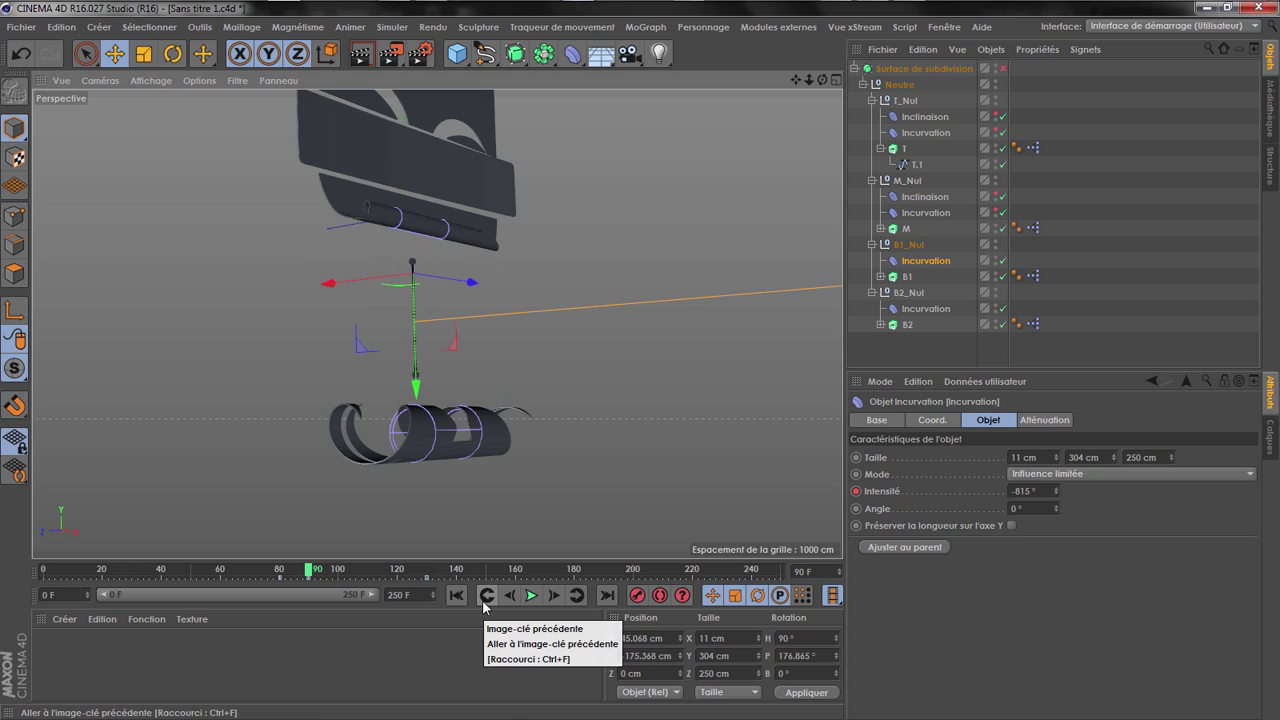
pyautogui.click(484, 596)
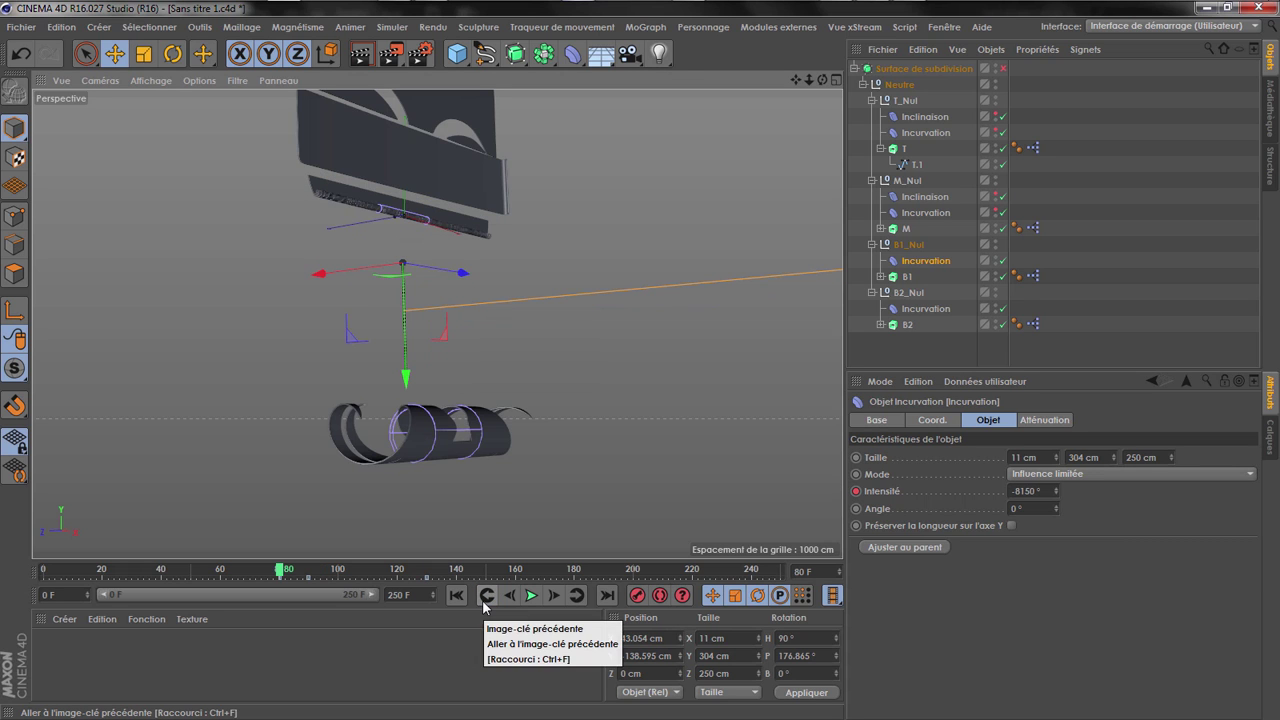
pyautogui.scroll(8, 371, 143)
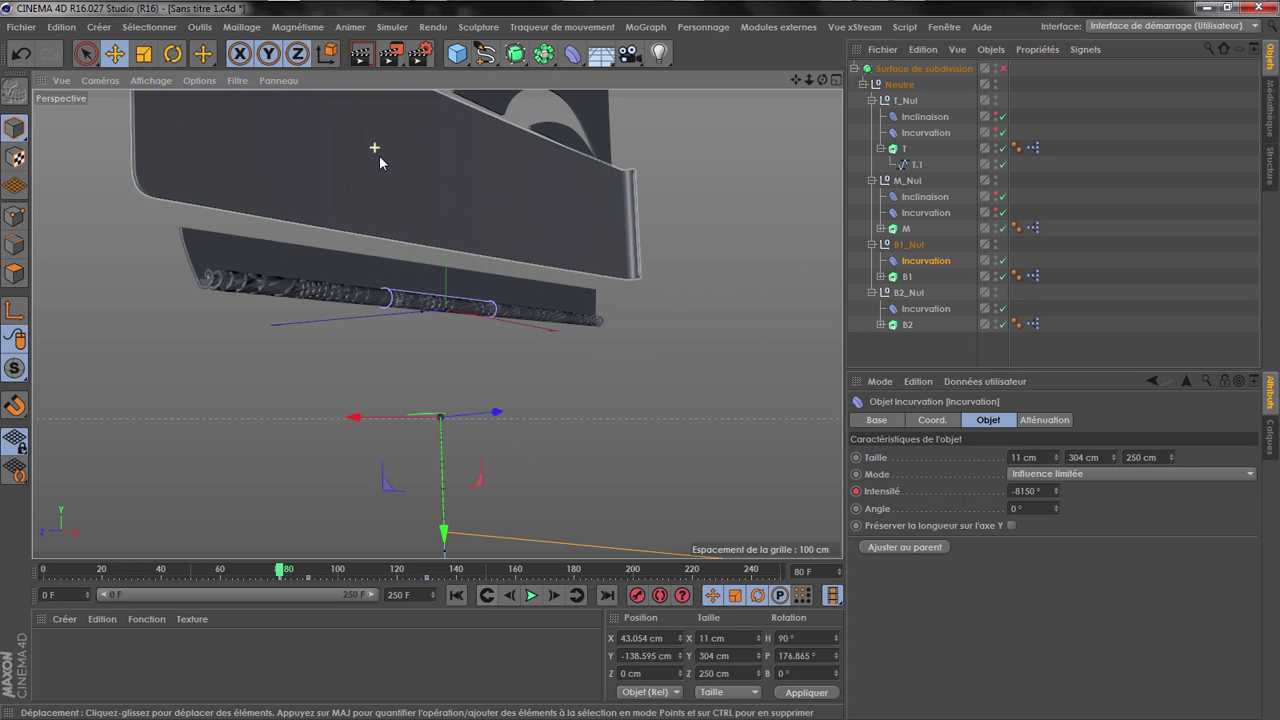
pyautogui.click(932, 420)
pyautogui.moveTo(453, 545); pyautogui.dragTo(457, 505)
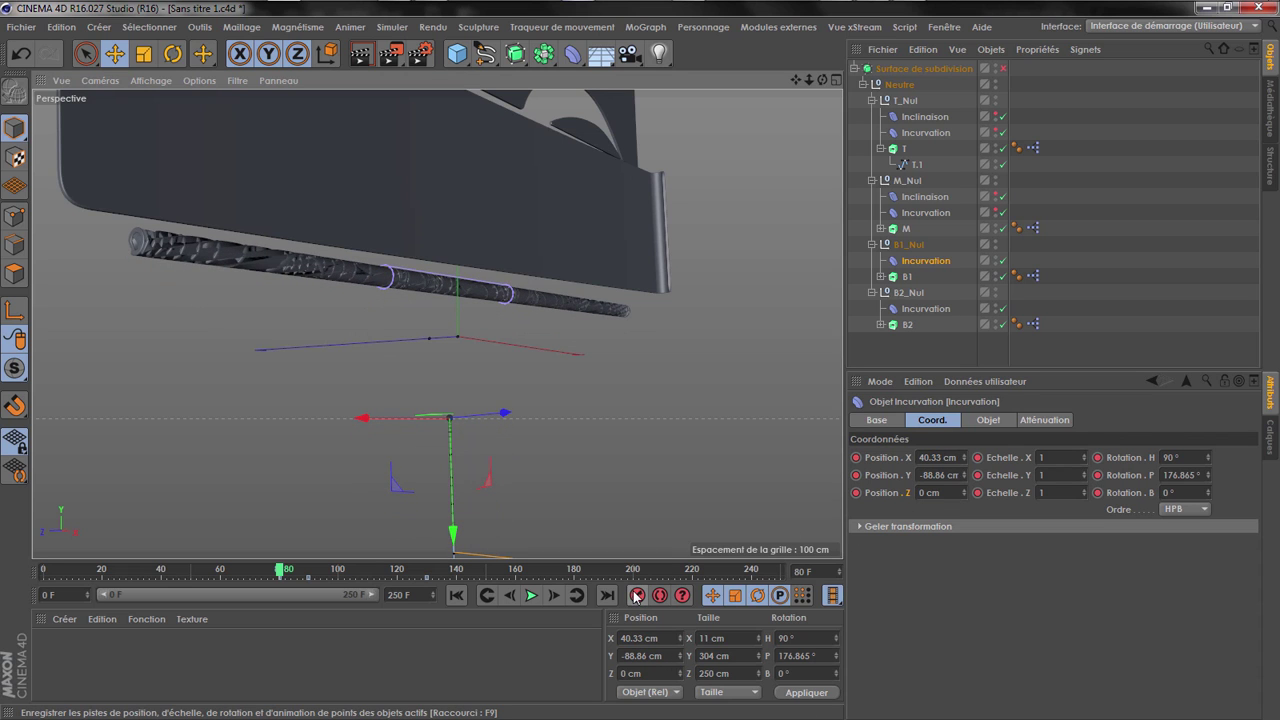
# Check the frame 90 key, then move B1's Incurvation to about -392 cm in Y on frame 130 and keyframe it
pyautogui.click(578, 597)
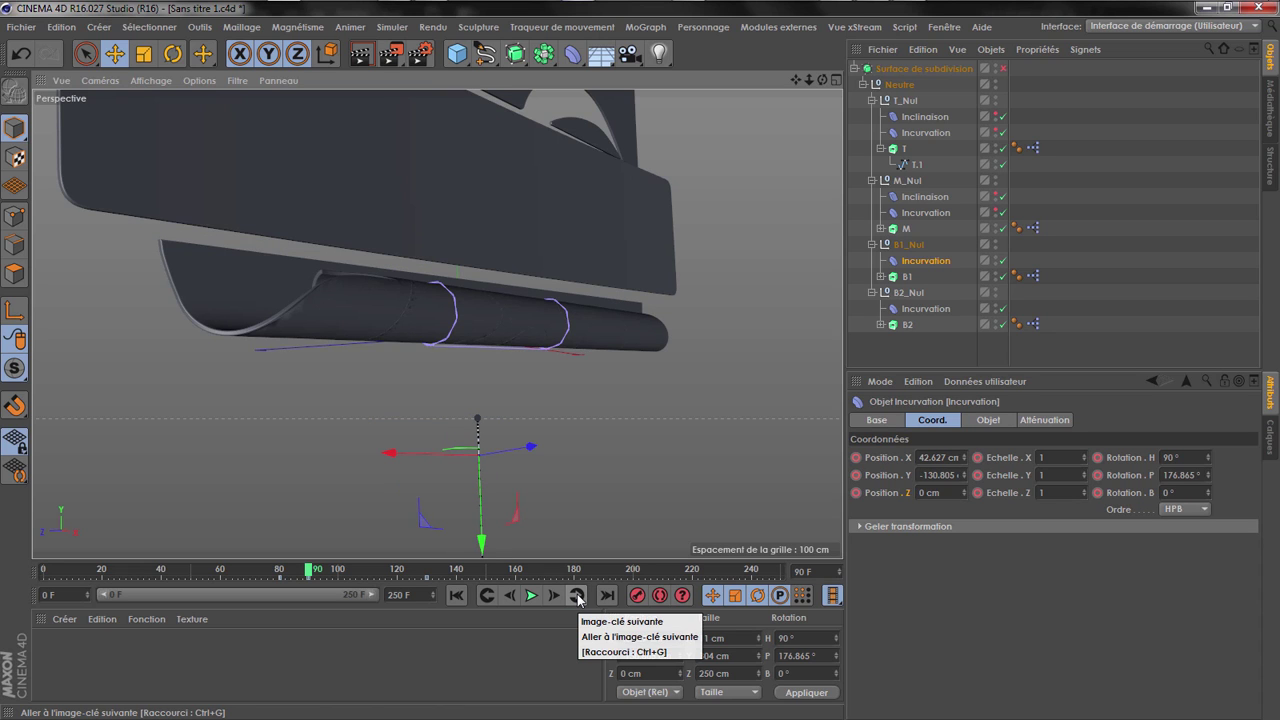
pyautogui.click(578, 597)
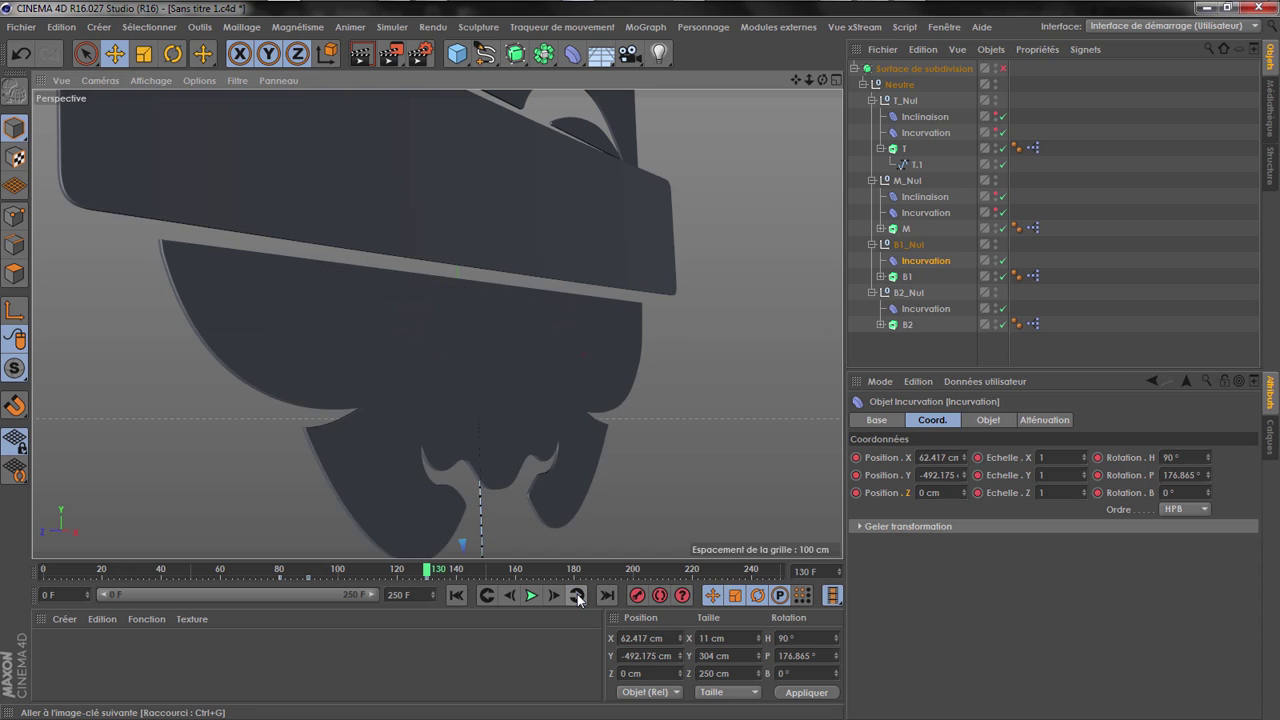
pyautogui.moveTo(408, 577); pyautogui.dragTo(379, 577)
pyautogui.click(578, 596)
pyautogui.scroll(-6, 520, 450)
pyautogui.moveTo(470, 541); pyautogui.dragTo(478, 516)
pyautogui.click(637, 596)
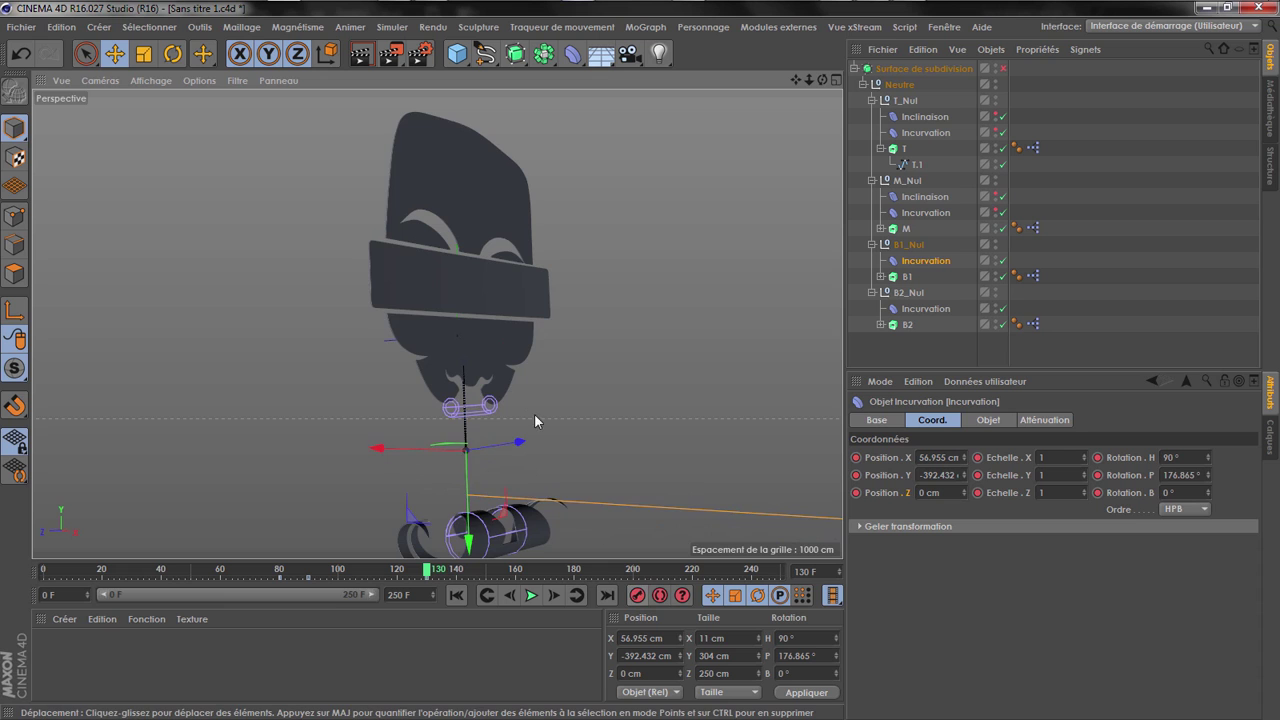
# Examine B1's unrolling from the front and side while scrubbing between frames 130, 92 and 107
pyautogui.scroll(6, 535, 411)
pyautogui.moveTo(823, 81); pyautogui.dragTo(722, 66)
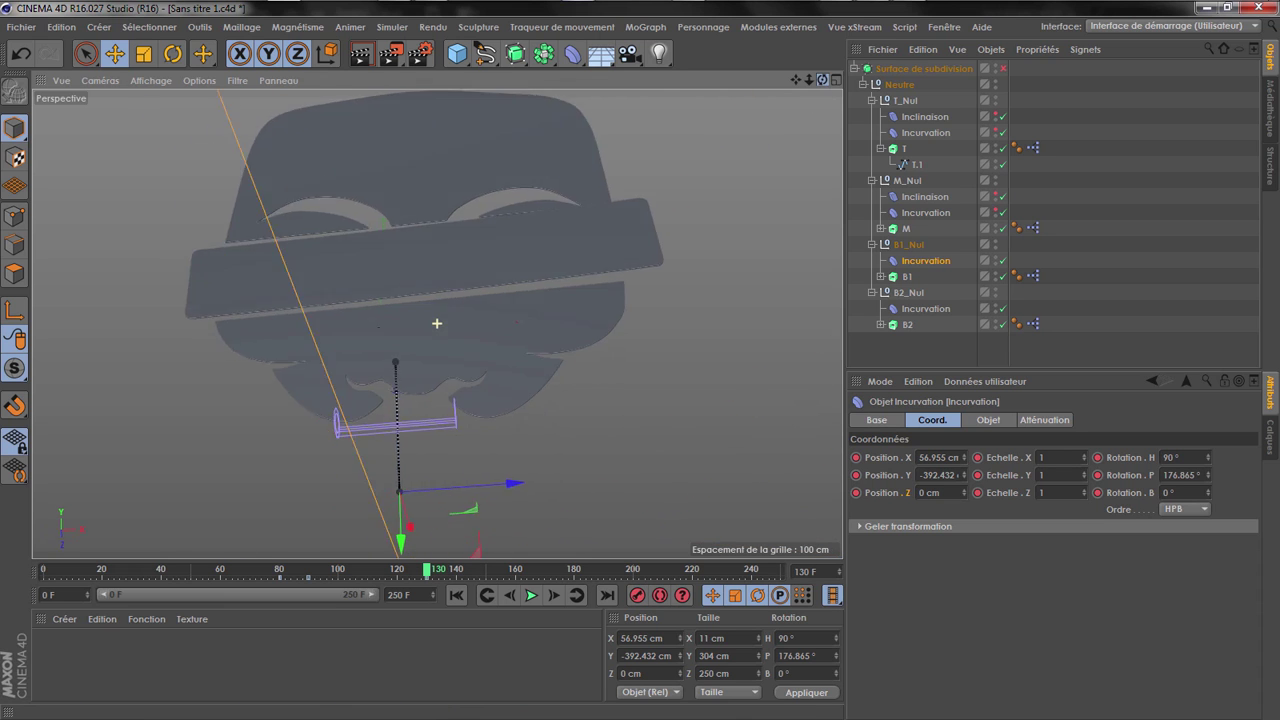
pyautogui.keyDown('alt'); pyautogui.moveTo(437, 323); pyautogui.dragTo(580, 349); pyautogui.keyUp('alt')
pyautogui.moveTo(427, 573); pyautogui.dragTo(314, 572)
pyautogui.moveTo(822, 80); pyautogui.dragTo(692, 108)
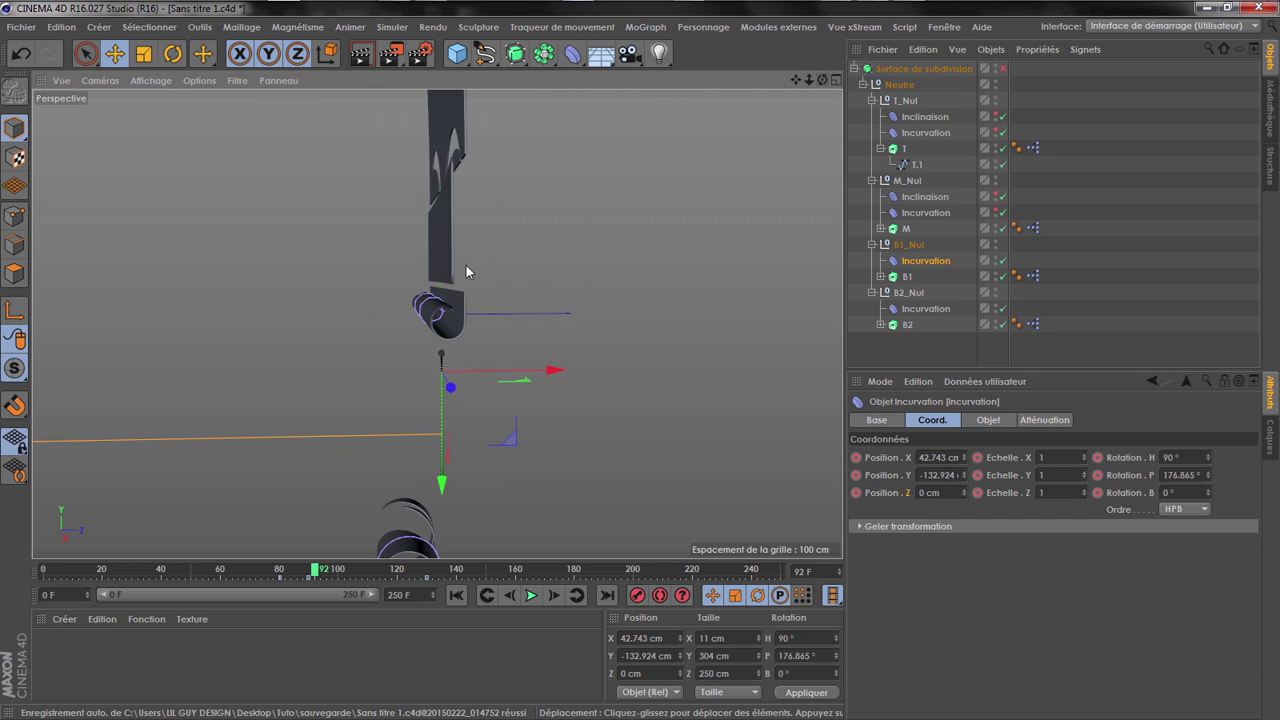
pyautogui.scroll(4, 460, 271)
pyautogui.moveTo(314, 569); pyautogui.dragTo(359, 578)
pyautogui.scroll(-3, 581, 188)
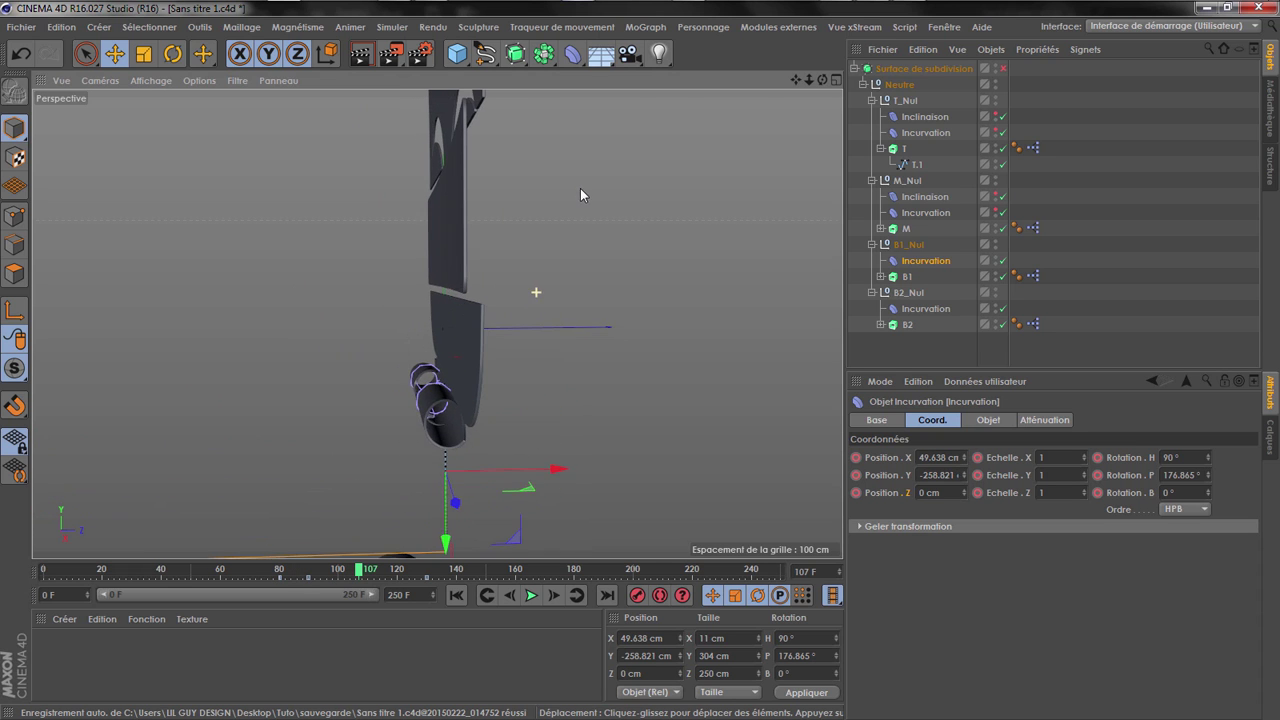
# Set B1's Incurvation intensity to -697° on the frame 130 key and keyframe it
pyautogui.moveTo(822, 80); pyautogui.dragTo(808, 78)
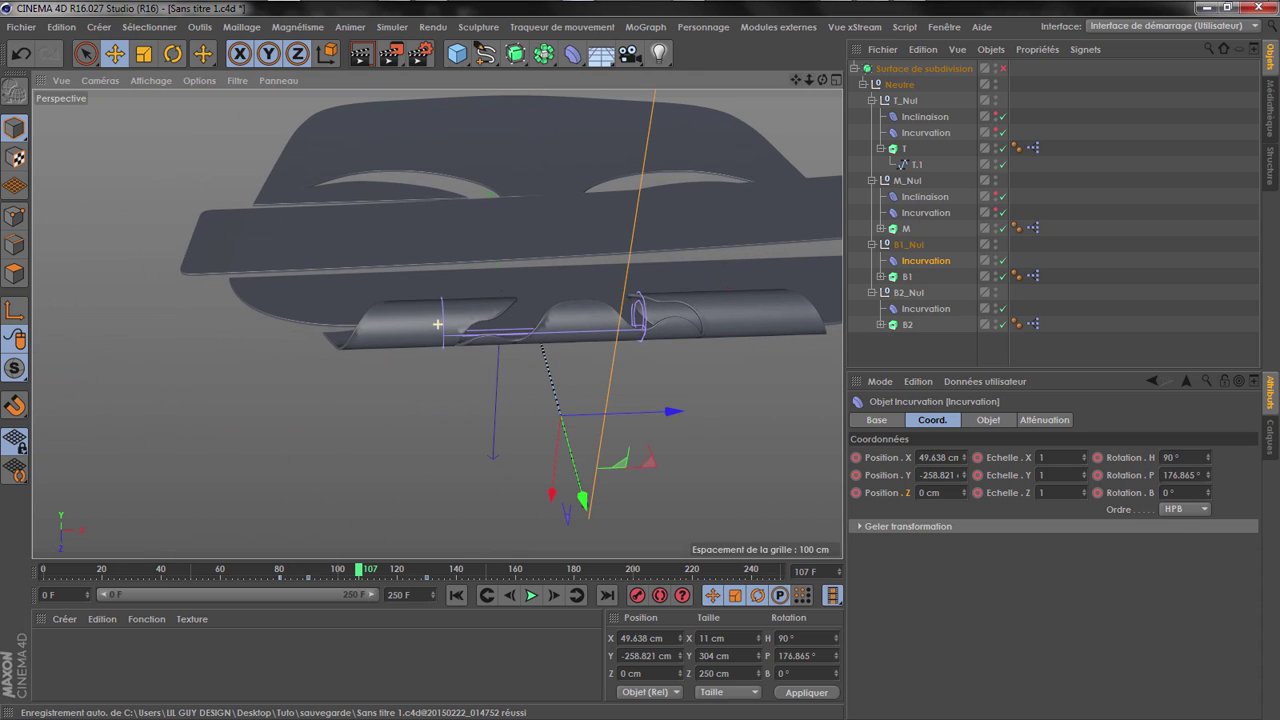
pyautogui.click(985, 419)
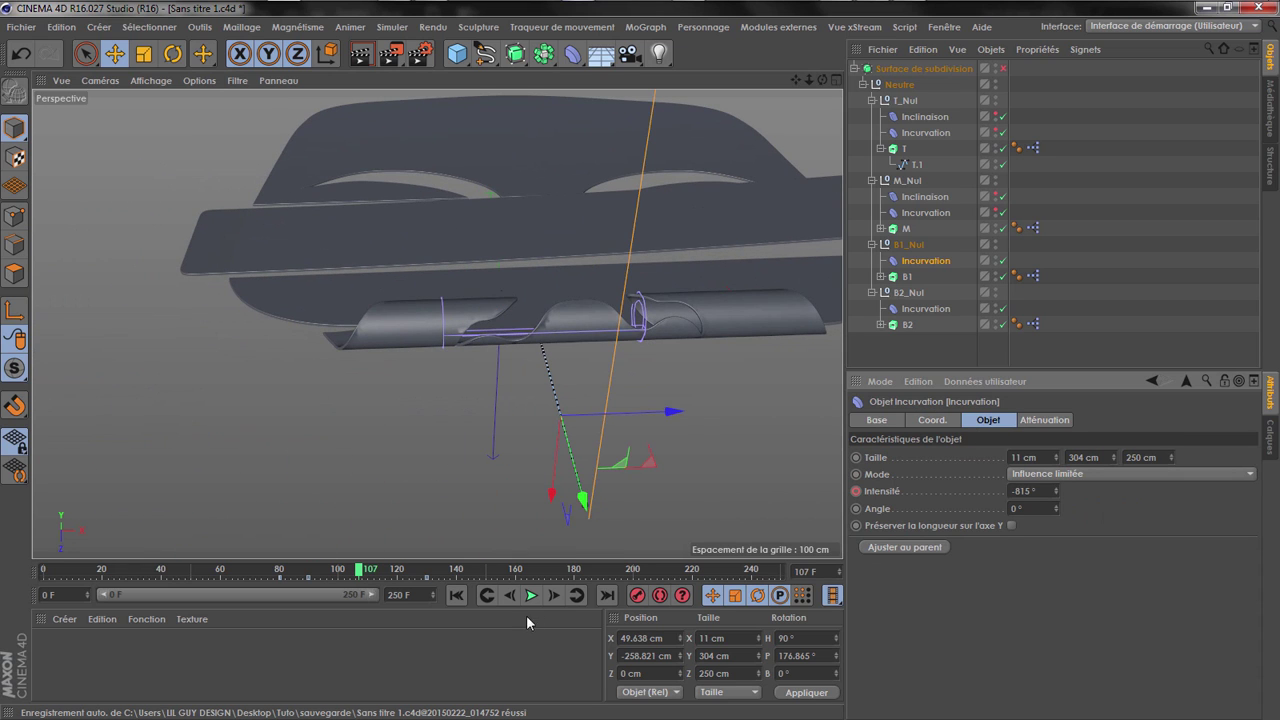
pyautogui.click(576, 595)
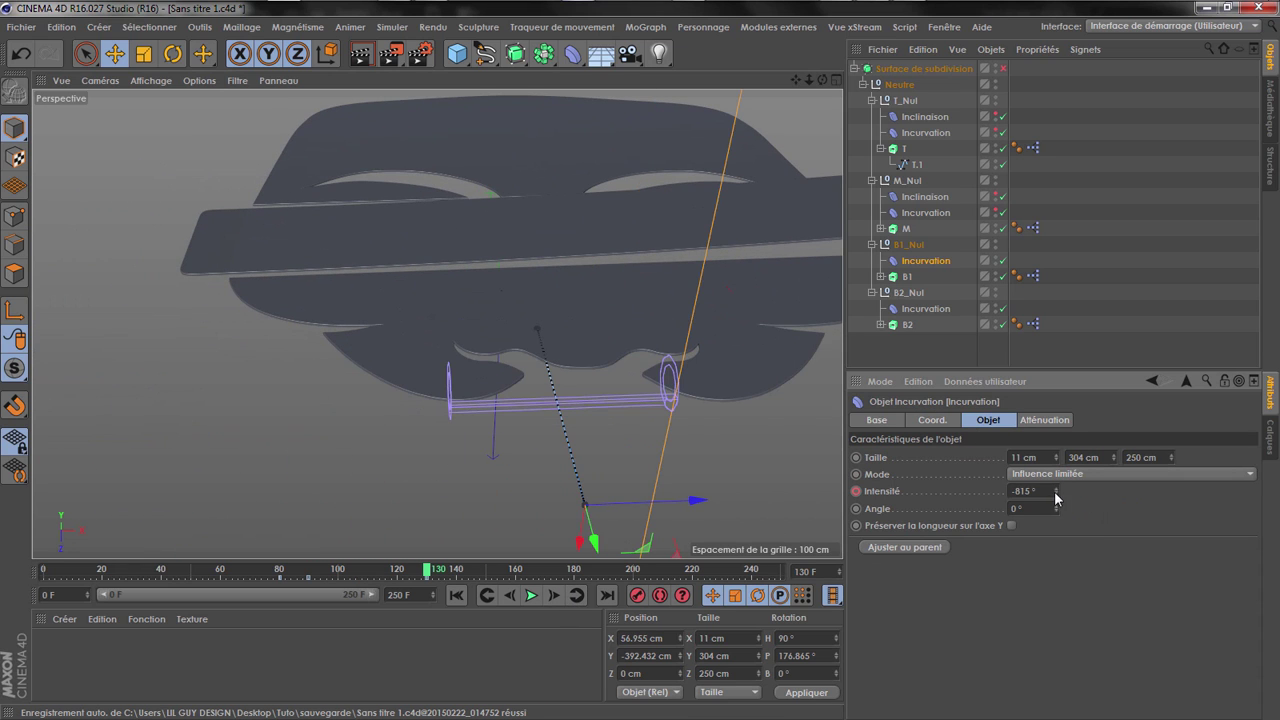
pyautogui.moveTo(1056, 491); pyautogui.dragTo(1056, 433)
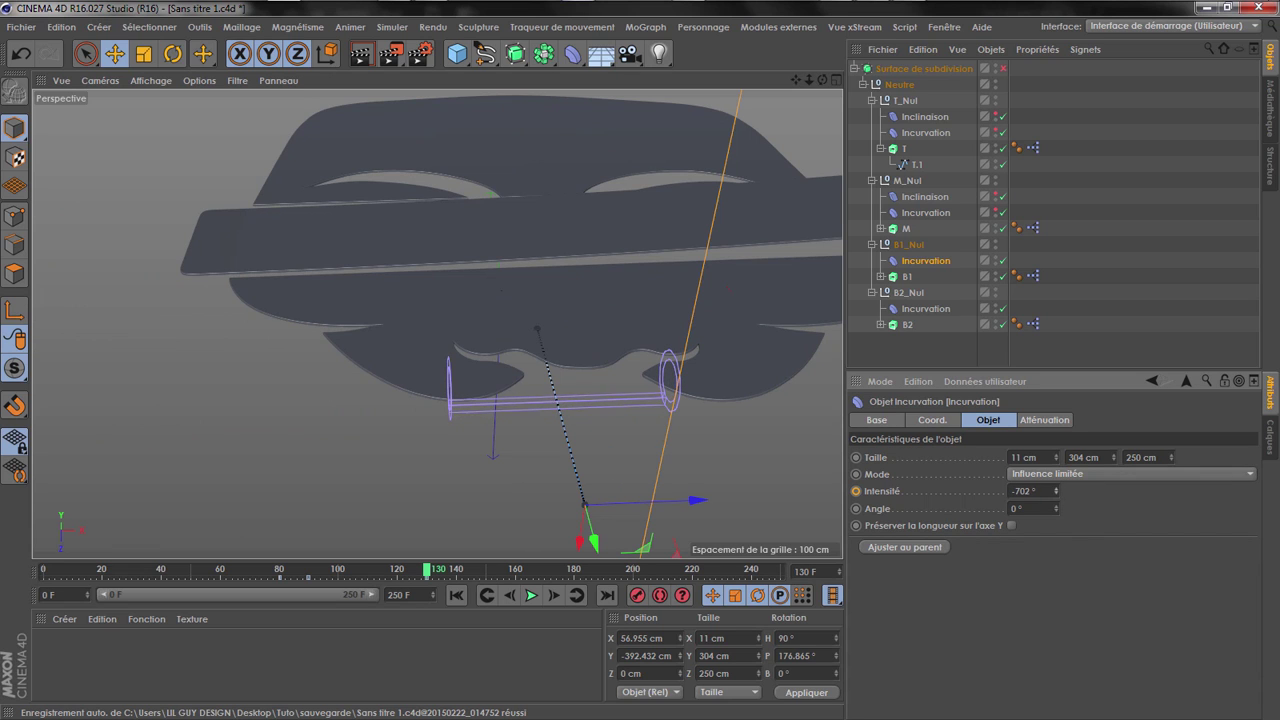
pyautogui.click(856, 491)
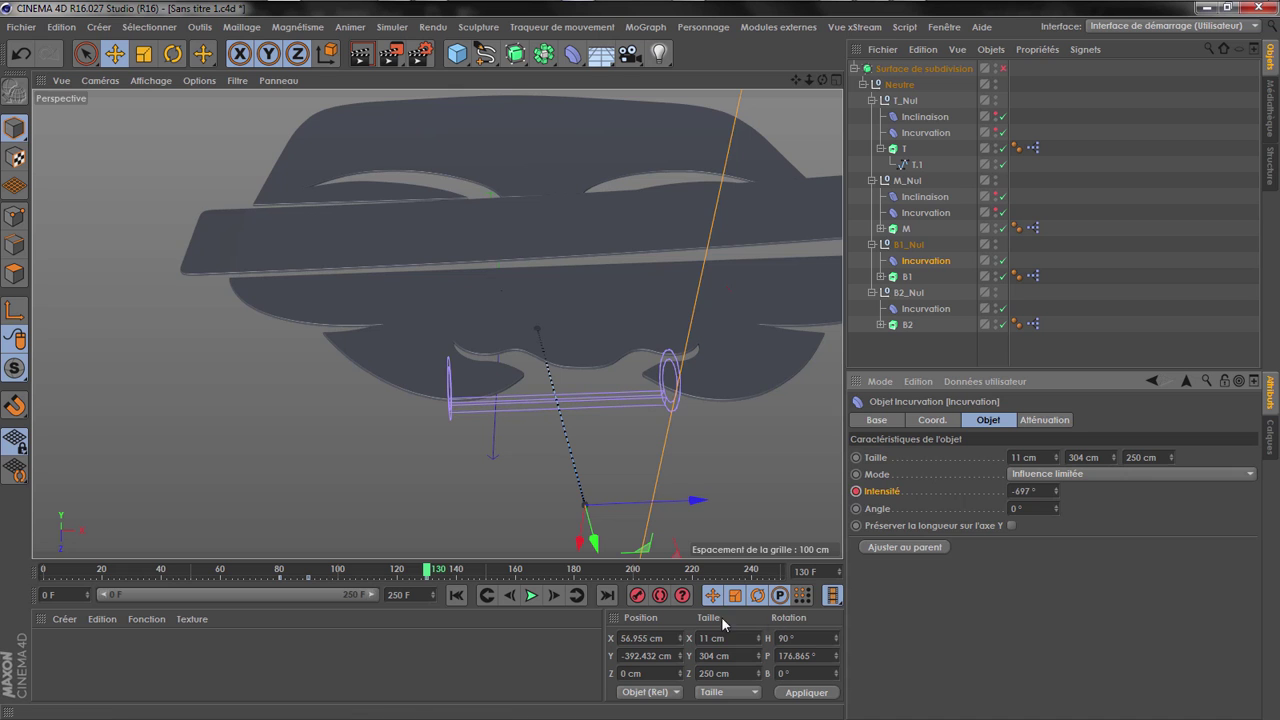
# Flatten the key tangents of B1's Incurvation intensity curve to zero angle between frames 90 and 130, and play back the unrolling
pyautogui.moveTo(420, 575); pyautogui.dragTo(356, 570)
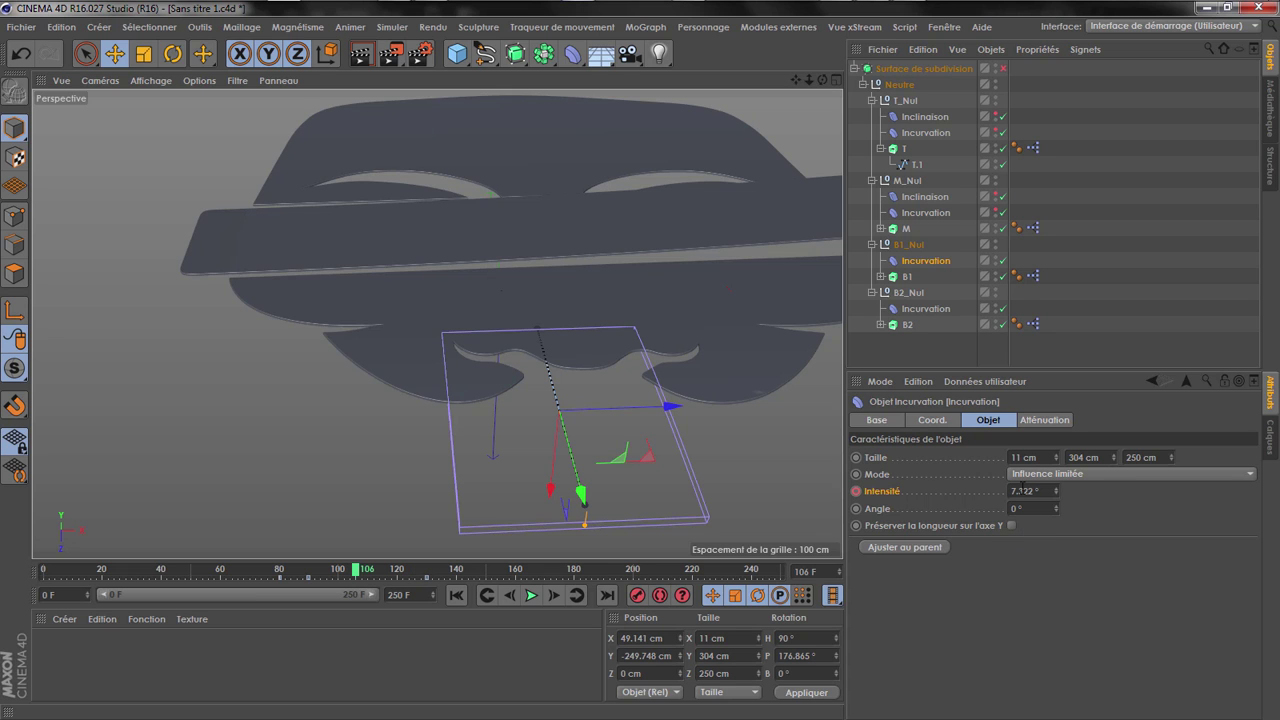
pyautogui.moveTo(352, 570); pyautogui.dragTo(276, 585)
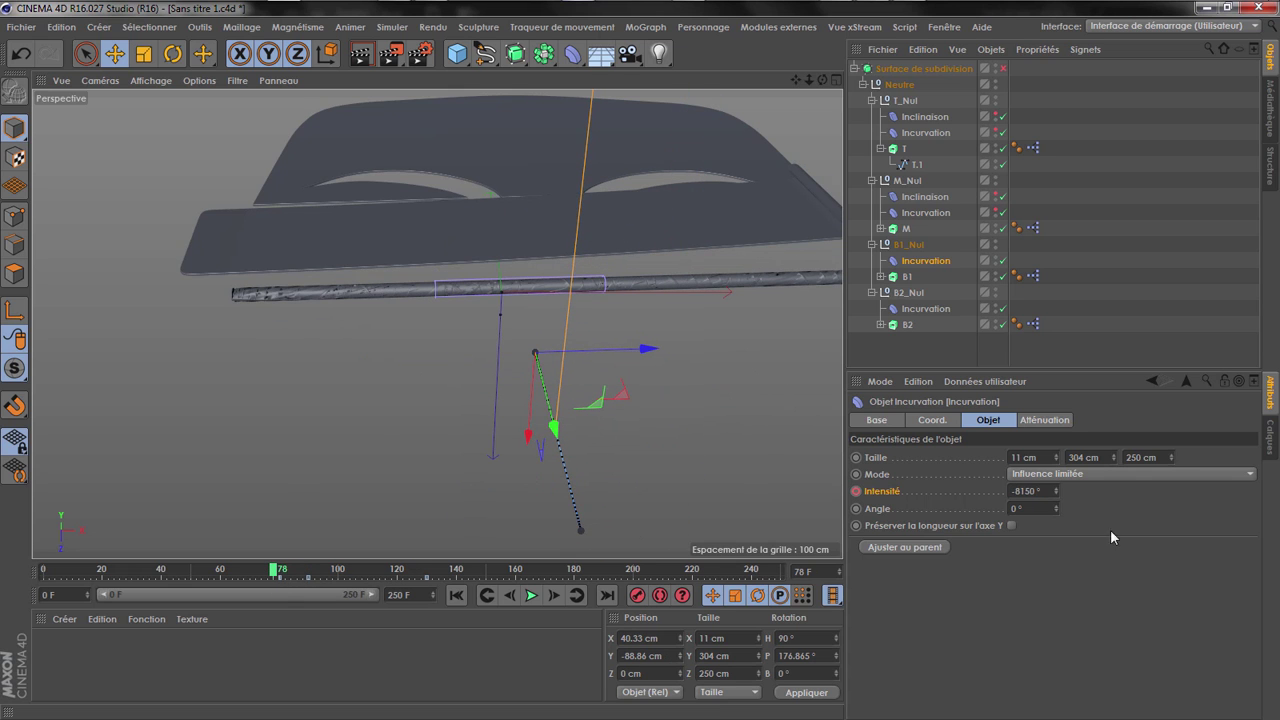
pyautogui.rightClick(910, 491)
pyautogui.moveTo(929, 458)
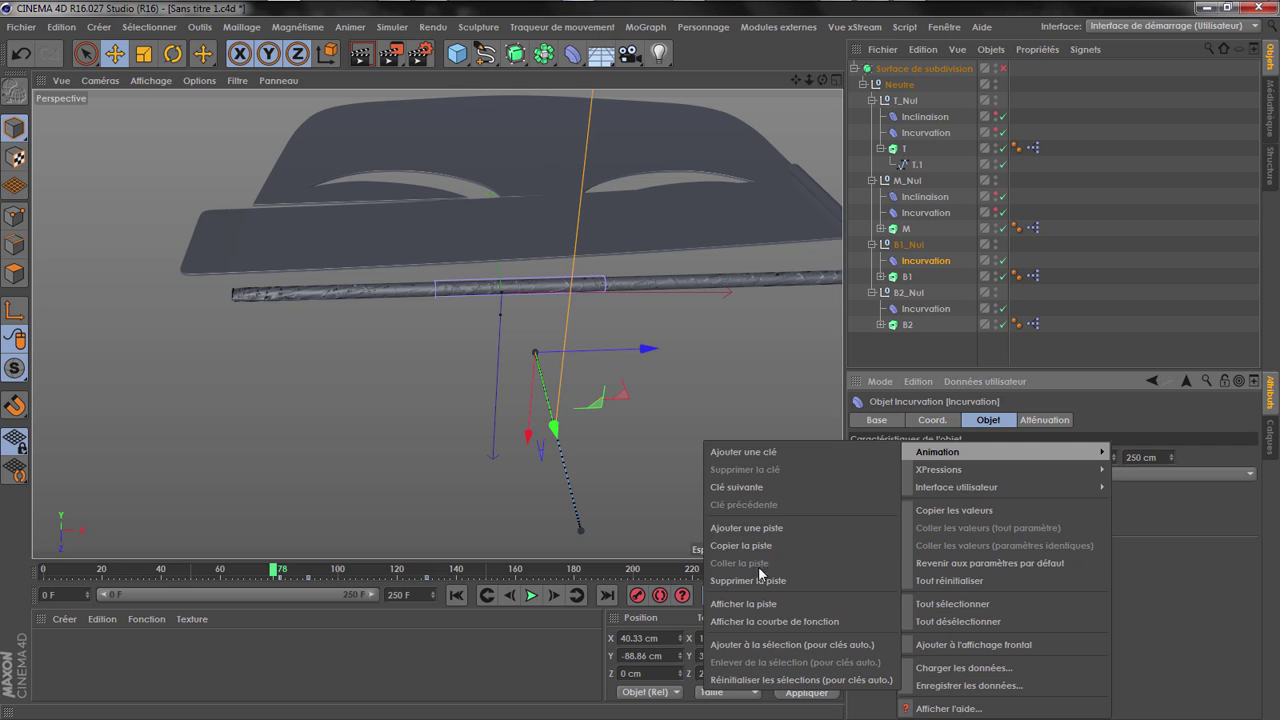
pyautogui.click(765, 621)
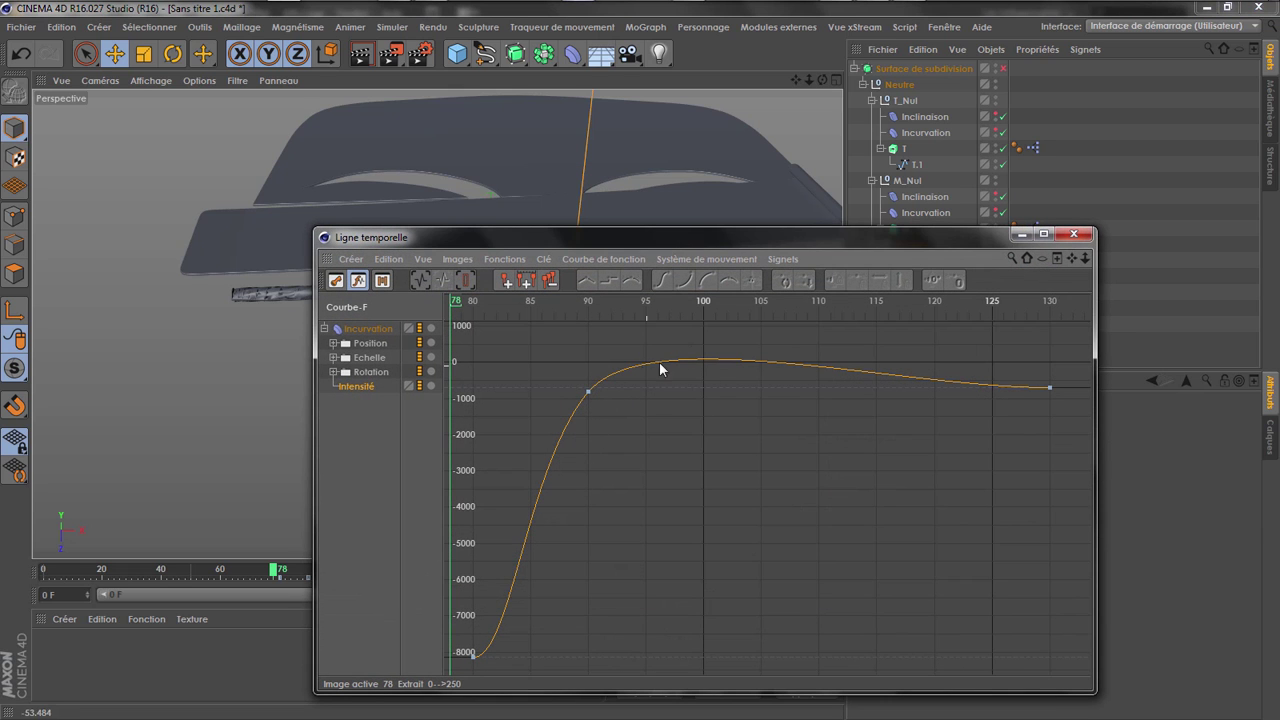
pyautogui.moveTo(509, 471); pyautogui.dragTo(510, 472)
pyautogui.moveTo(636, 344); pyautogui.dragTo(615, 394)
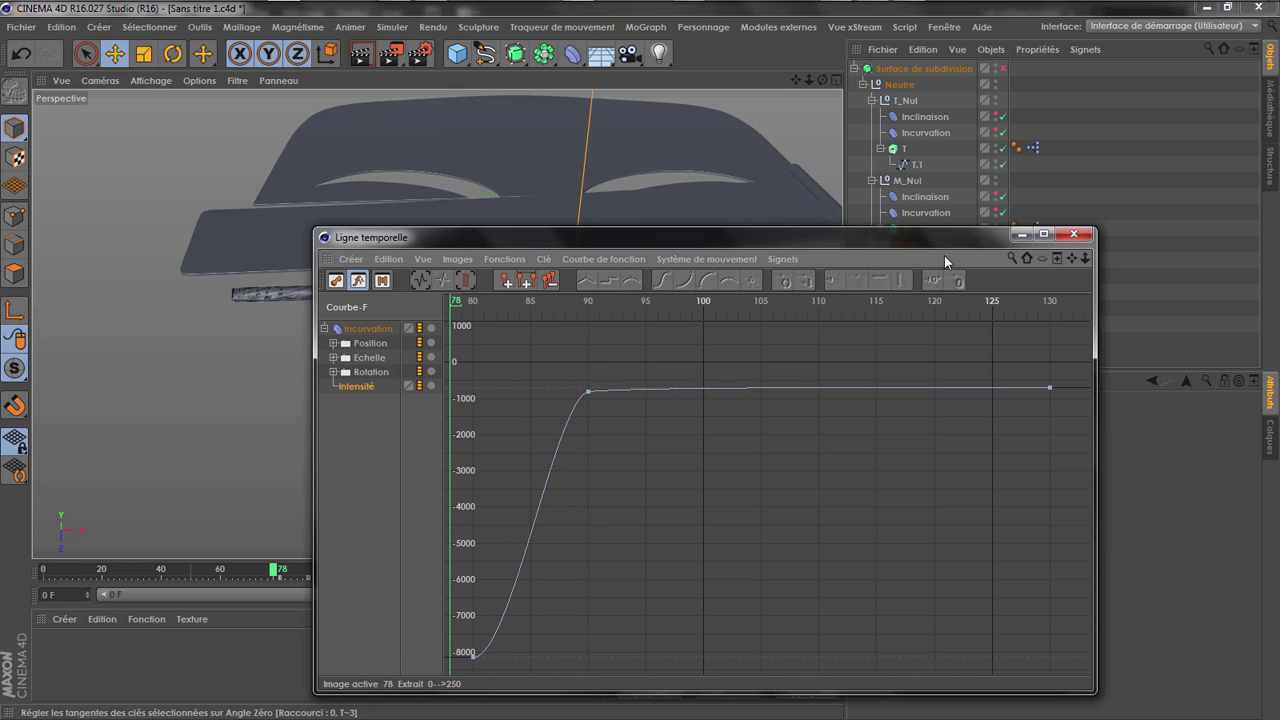
pyautogui.click(1073, 233)
pyautogui.click(531, 596)
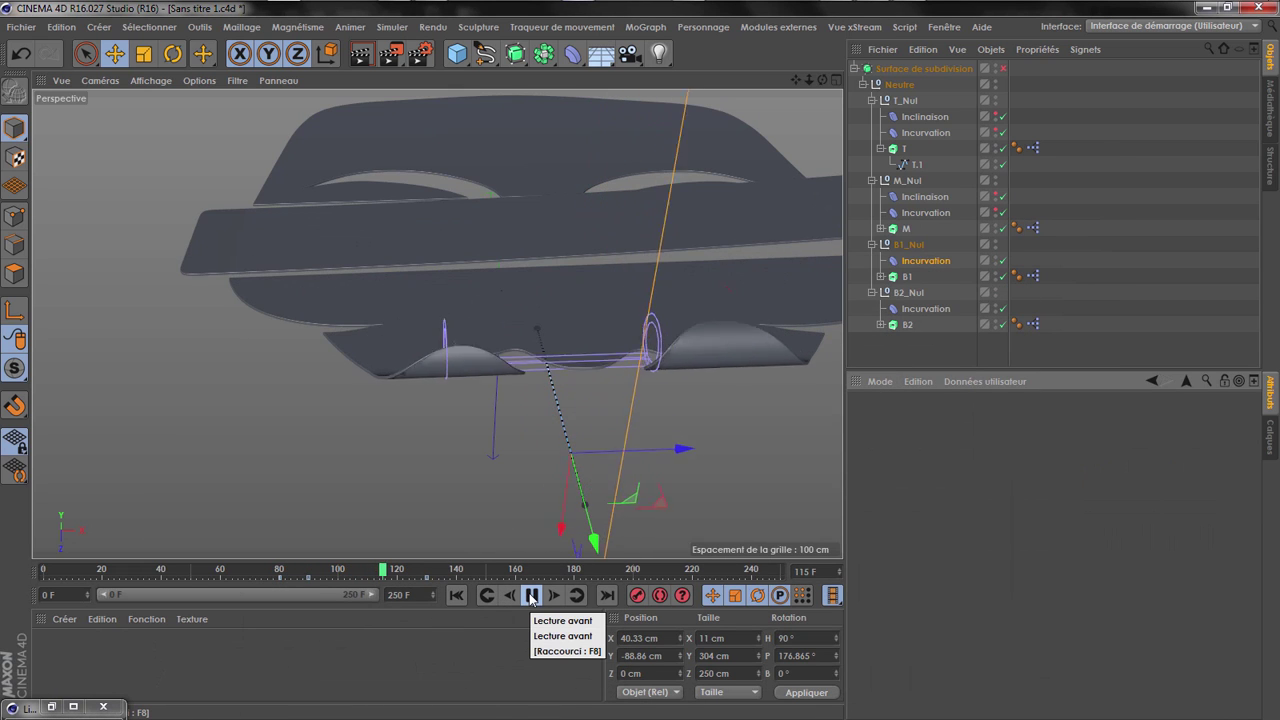
pyautogui.click(531, 596)
# Set the intensity of B2's Incurvation to -765° so the strip curls more tightly
pyautogui.scroll(-5, 271, 166)
pyautogui.scroll(-3, 275, 270)
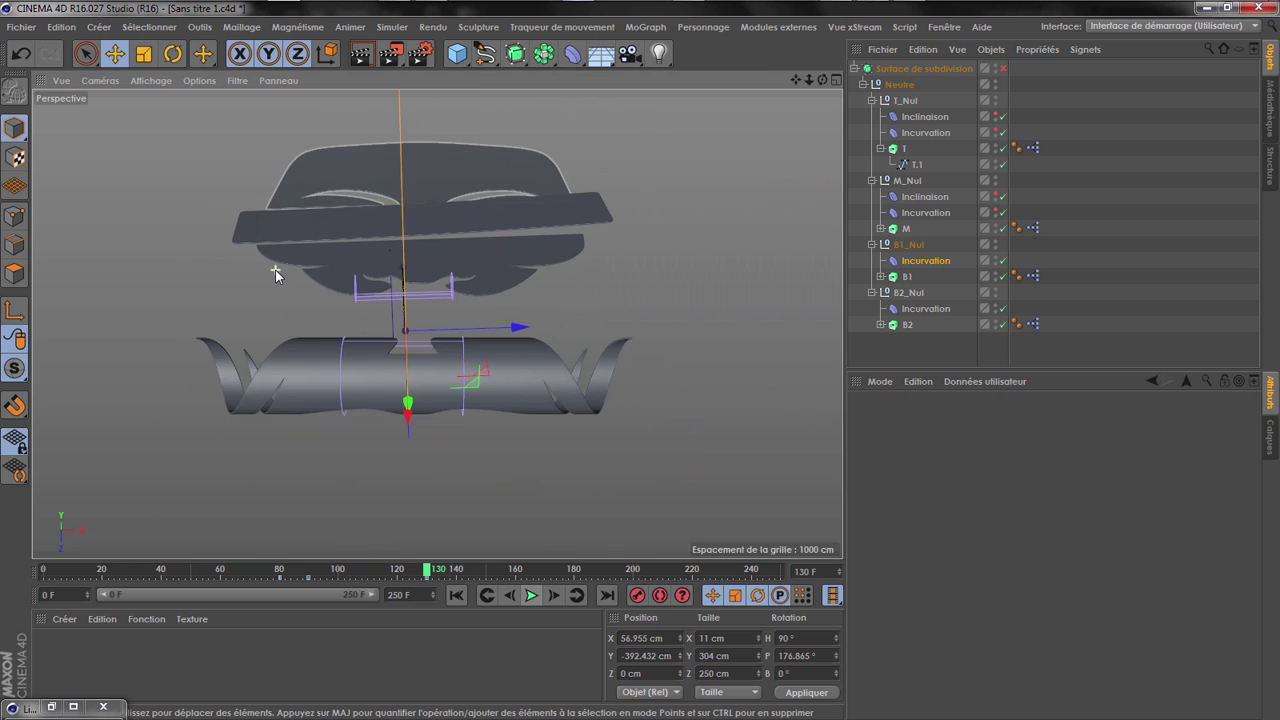
pyautogui.click(926, 308)
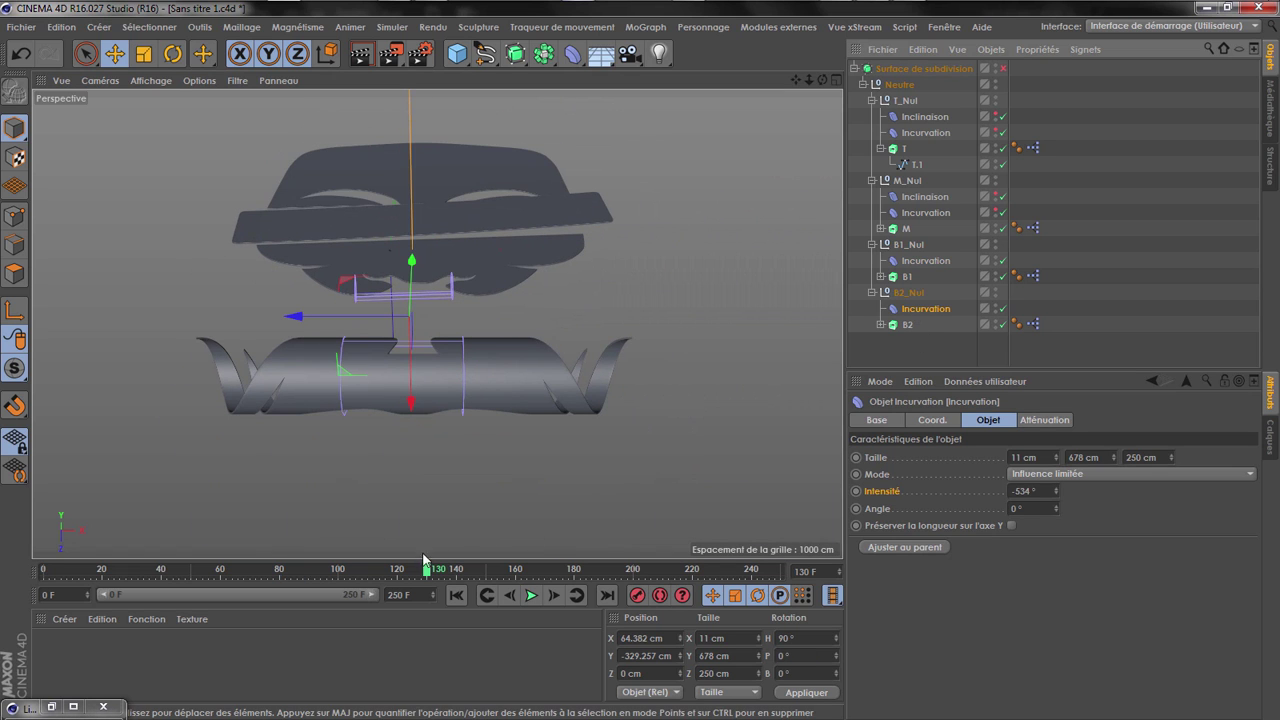
pyautogui.moveTo(425, 568); pyautogui.dragTo(333, 568)
pyautogui.moveTo(1057, 491); pyautogui.dragTo(1008, 507)
pyautogui.moveTo(822, 79); pyautogui.dragTo(517, 503)
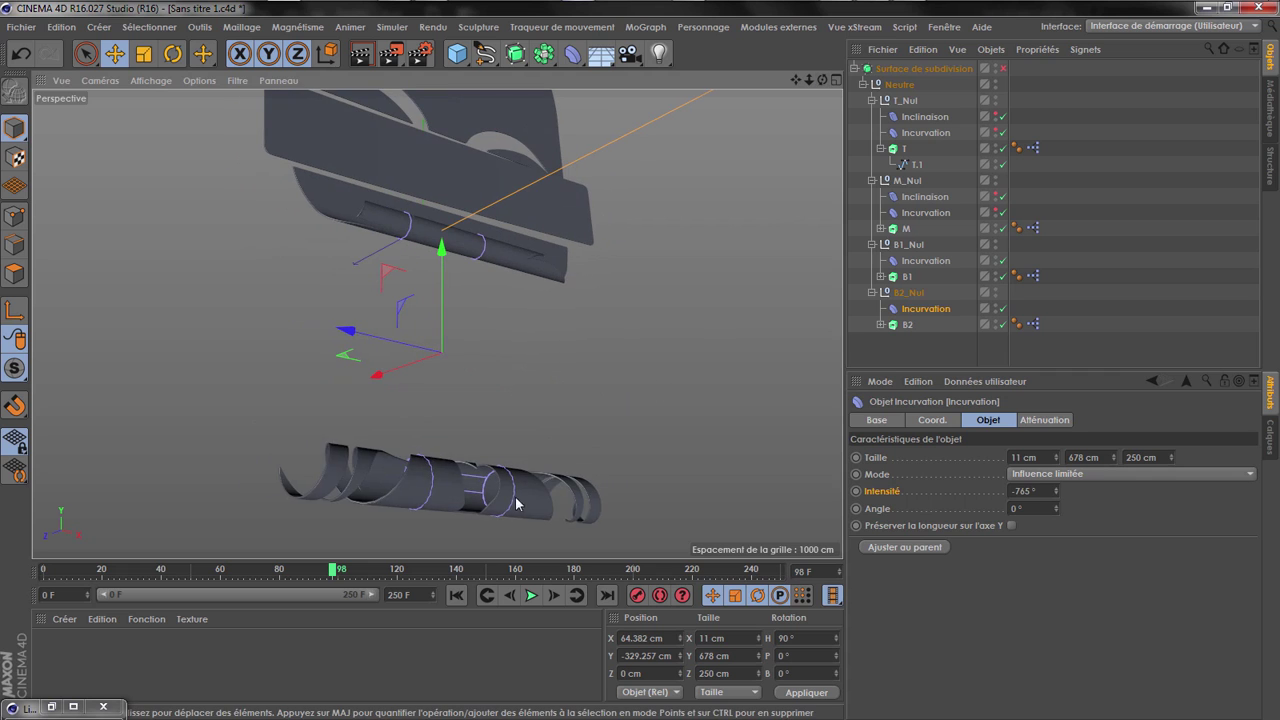
# Keyframe B2's Incurvation position at about -403 cm in Y on frame 130 and about 334 cm in Y on frame 170
pyautogui.moveTo(365, 575); pyautogui.dragTo(407, 581)
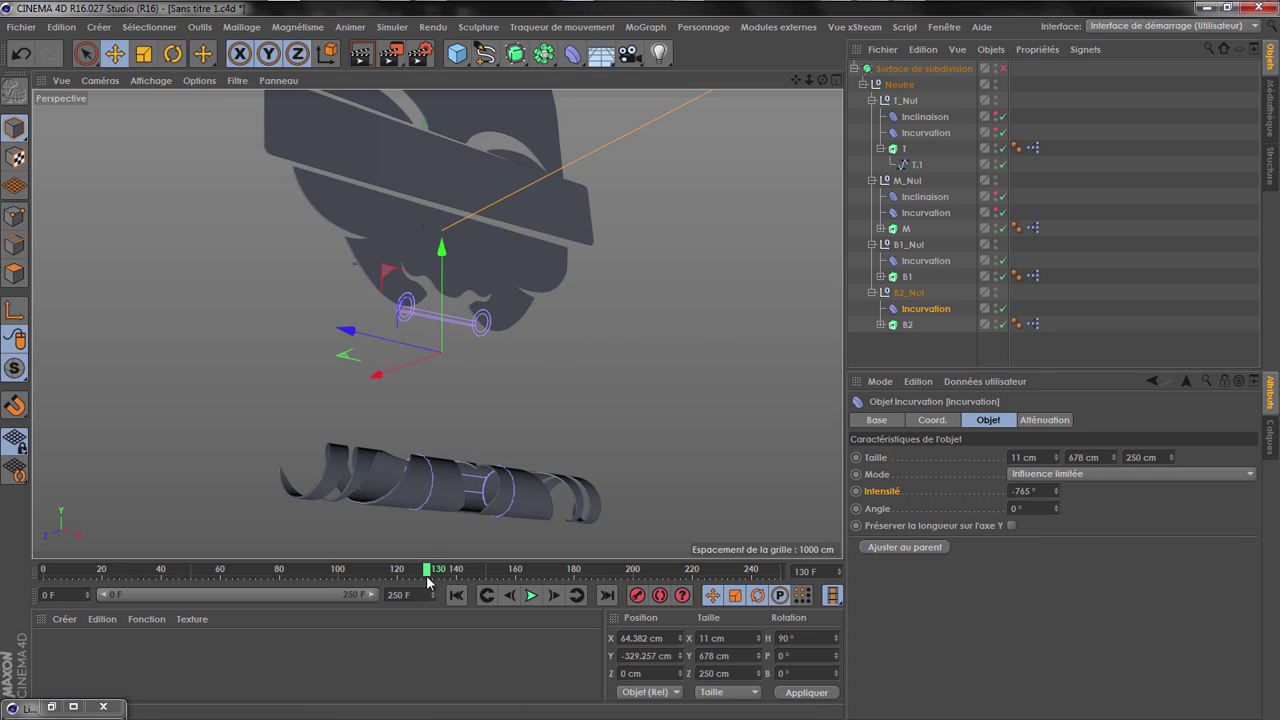
pyautogui.moveTo(443, 251); pyautogui.dragTo(431, 312)
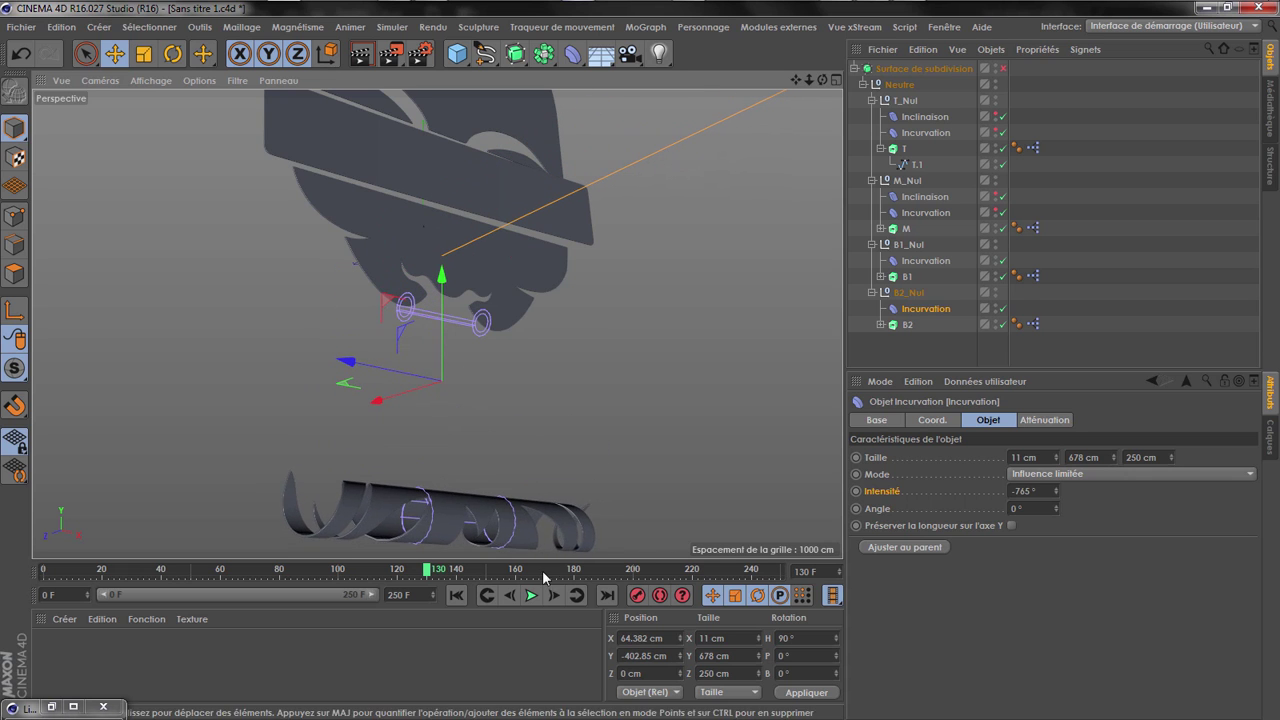
pyautogui.click(466, 572)
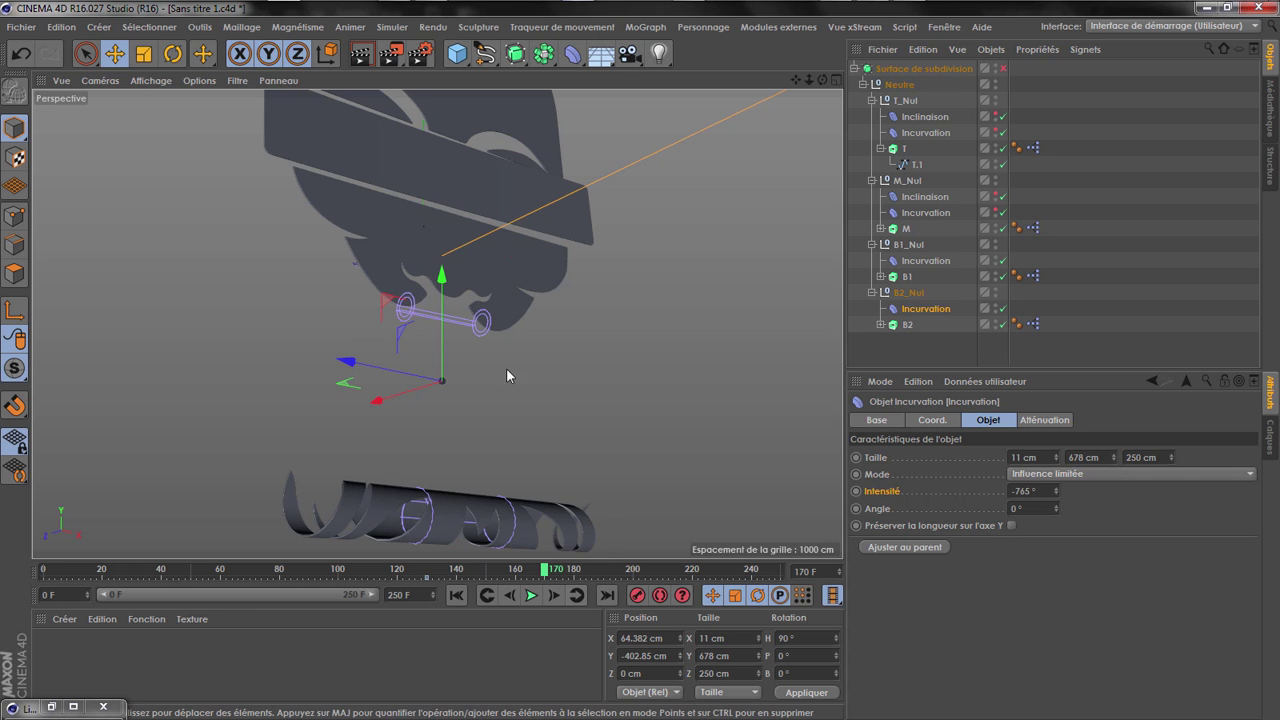
pyautogui.moveTo(443, 286); pyautogui.dragTo(455, 18)
pyautogui.click(634, 597)
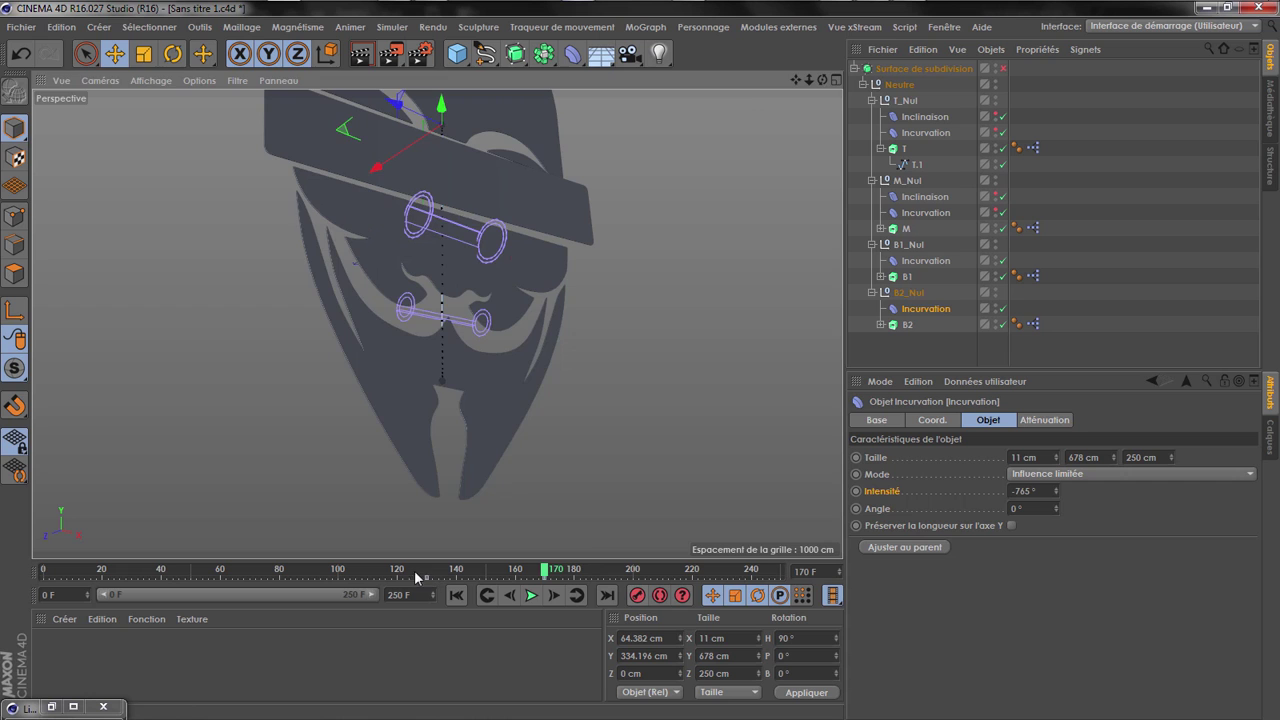
# Play and scrub B2's unrolling between frames 118 and 170, examining the rolled strip from several angles
pyautogui.click(410, 573)
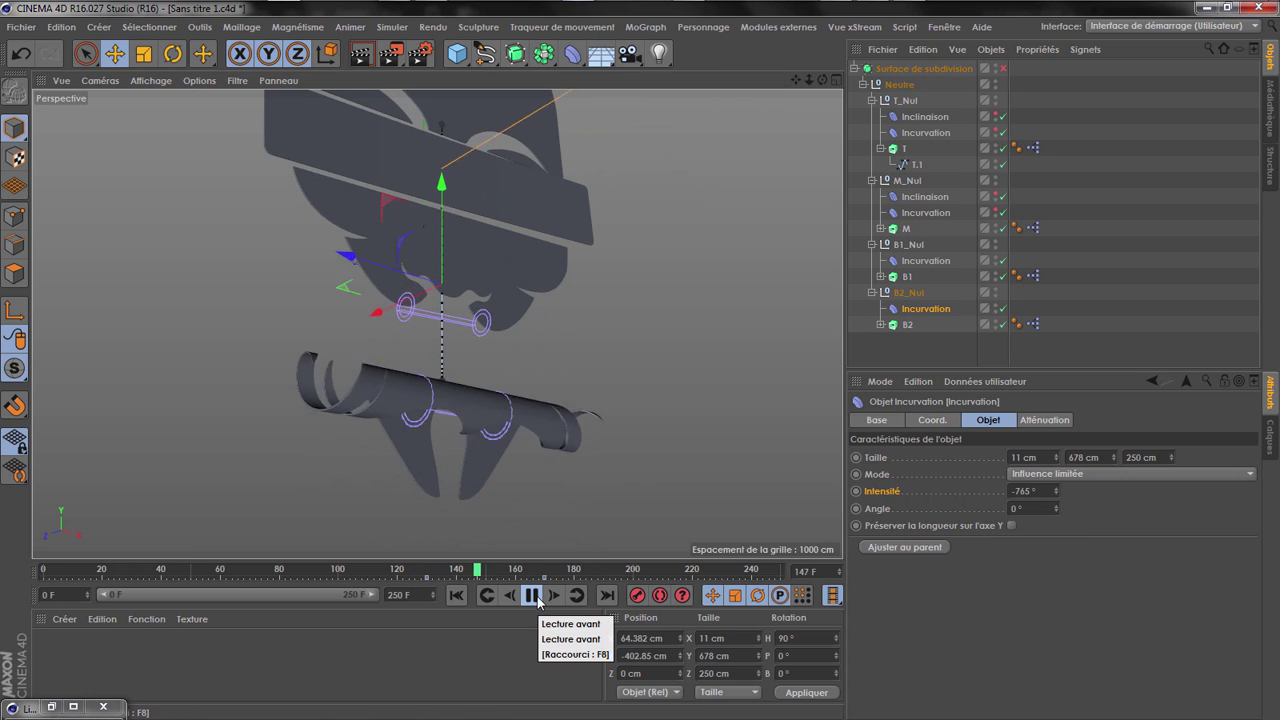
pyautogui.click(533, 596)
pyautogui.keyDown('alt'); pyautogui.moveTo(650, 400); pyautogui.dragTo(585, 377); pyautogui.keyUp('alt')
pyautogui.moveTo(505, 572); pyautogui.dragTo(466, 578)
pyautogui.scroll(2, 407, 404)
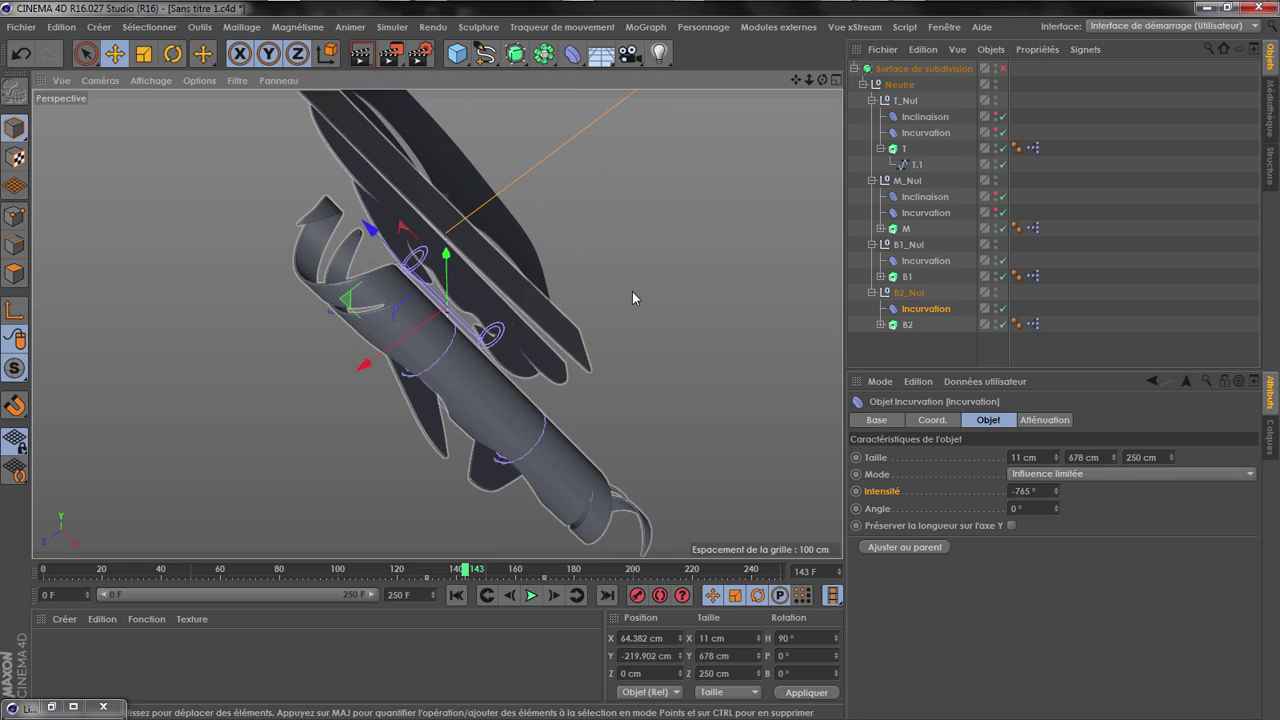
pyautogui.moveTo(822, 80)
pyautogui.mouseDown()
pyautogui.moveTo(652, 82)
pyautogui.moveTo(510, 260)
pyautogui.mouseUp()
pyautogui.keyDown('alt'); pyautogui.moveTo(437, 323); pyautogui.dragTo(754, 462); pyautogui.keyUp('alt')
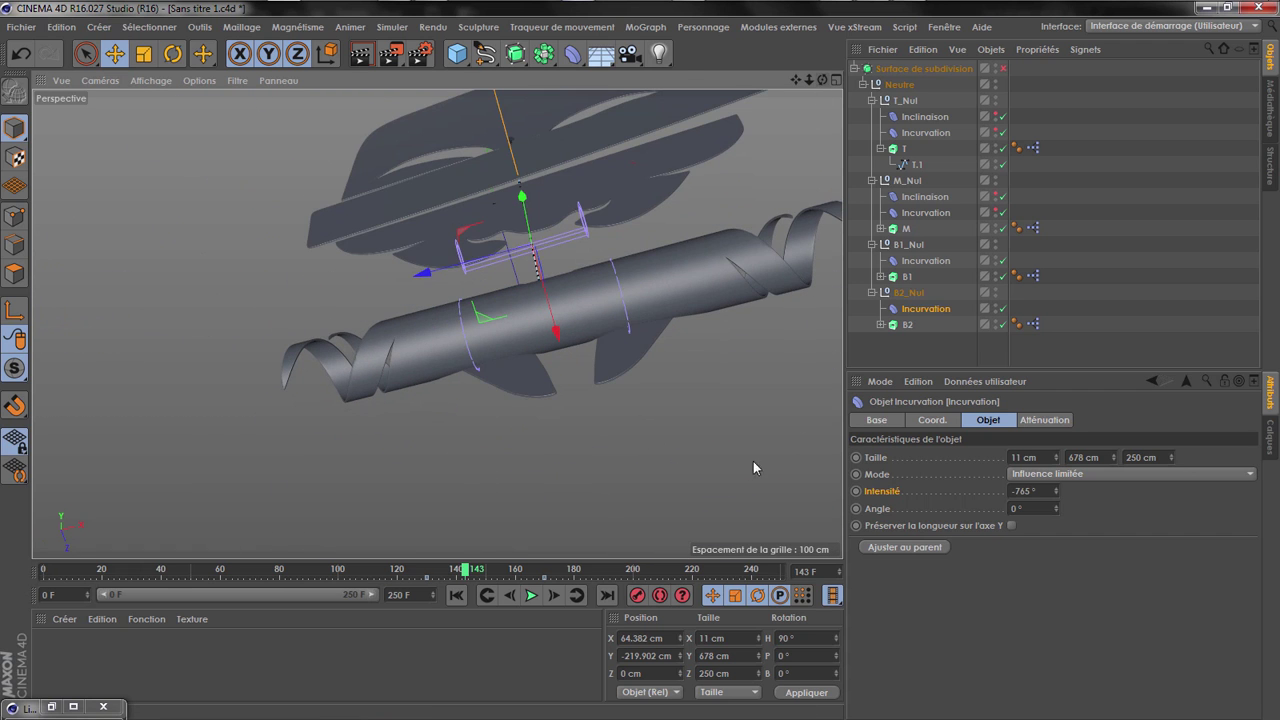
pyautogui.moveTo(463, 575); pyautogui.dragTo(391, 573)
pyautogui.moveTo(822, 80); pyautogui.dragTo(437, 323)
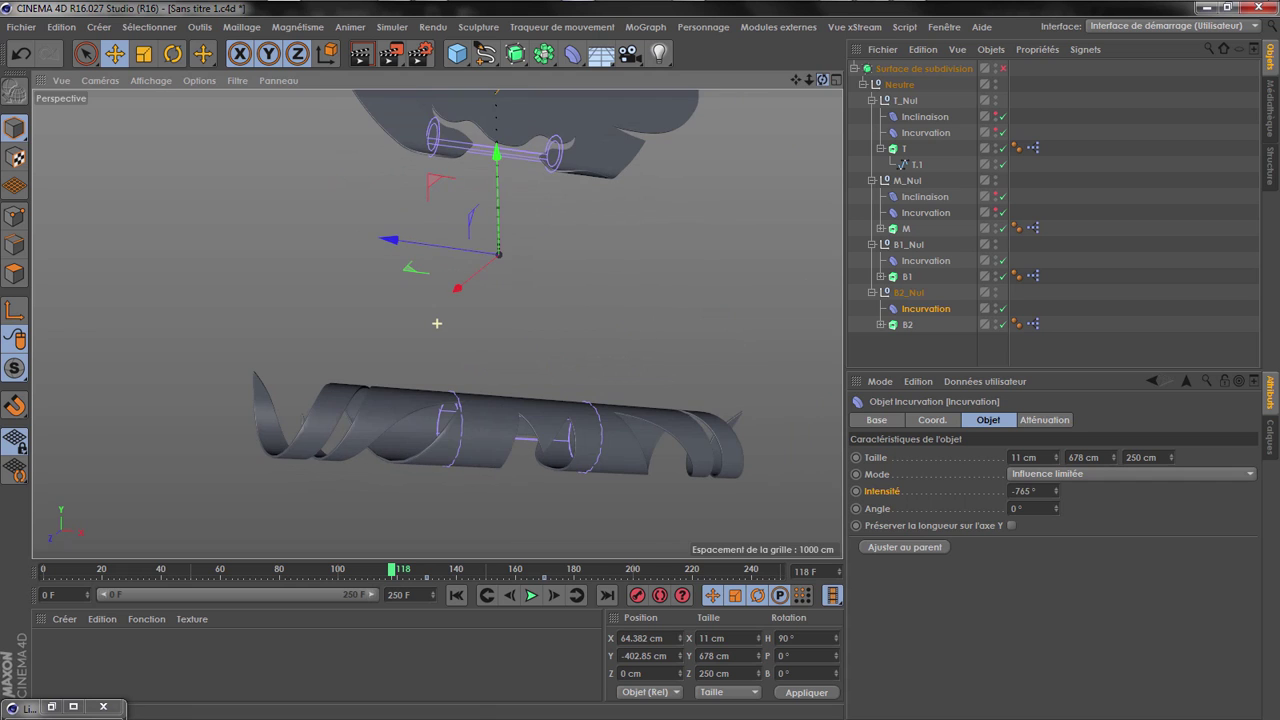
pyautogui.click(577, 598)
pyautogui.moveTo(430, 576)
pyautogui.mouseDown()
pyautogui.moveTo(464, 570)
pyautogui.moveTo(409, 573)
pyautogui.mouseUp()
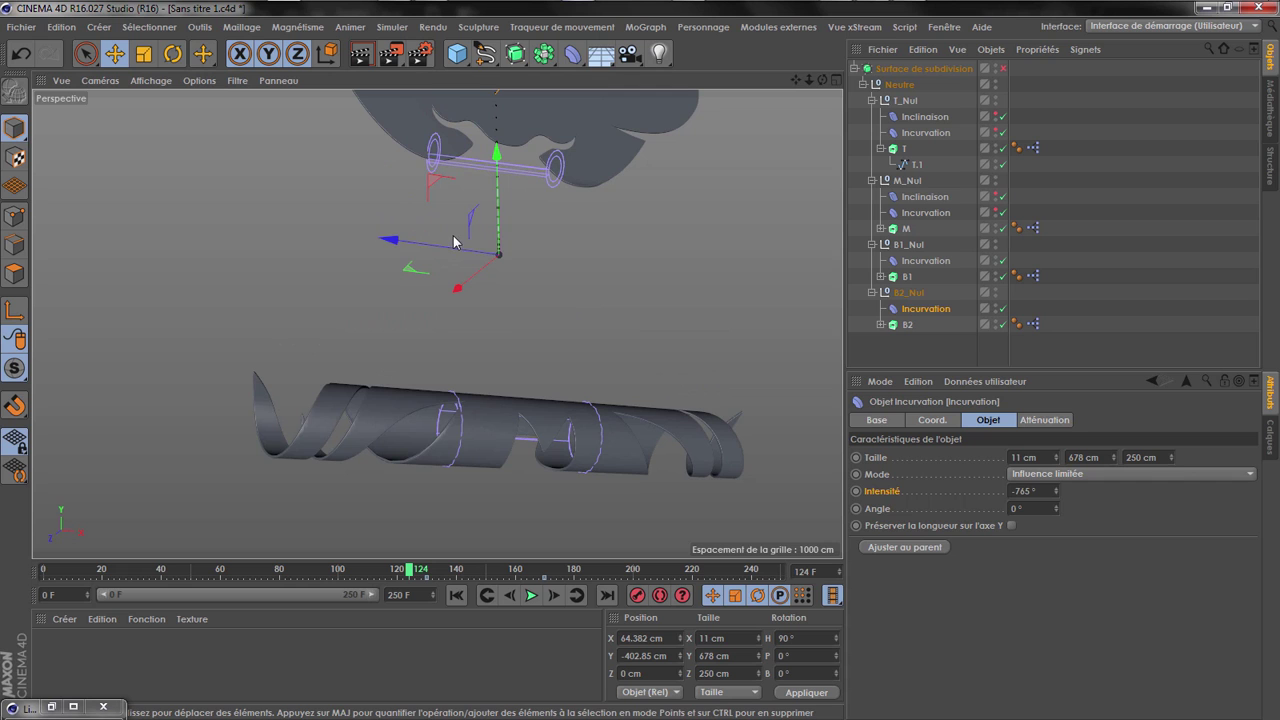
# Switch to the reference video 01-Liac 3.0.mp4 in VLC and examine how the lower strips unroll around 00:04 to 00:05
pyautogui.moveTo(780, 6)
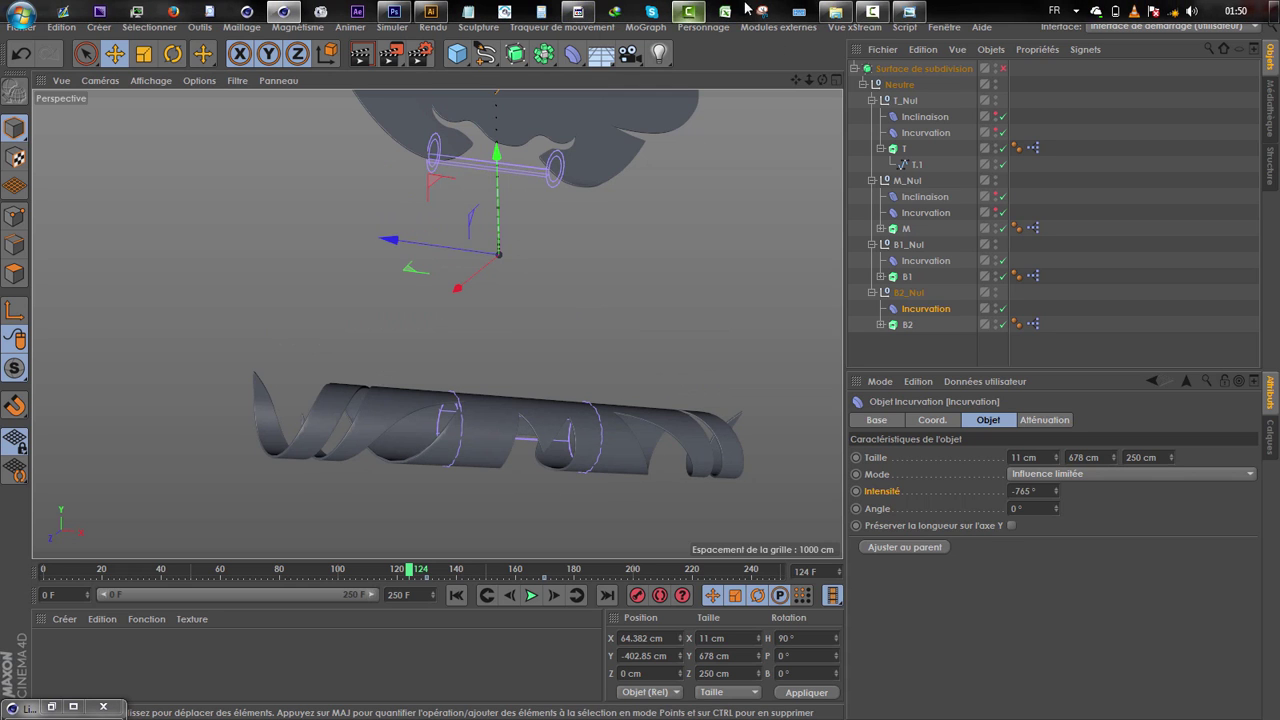
pyautogui.click(577, 10)
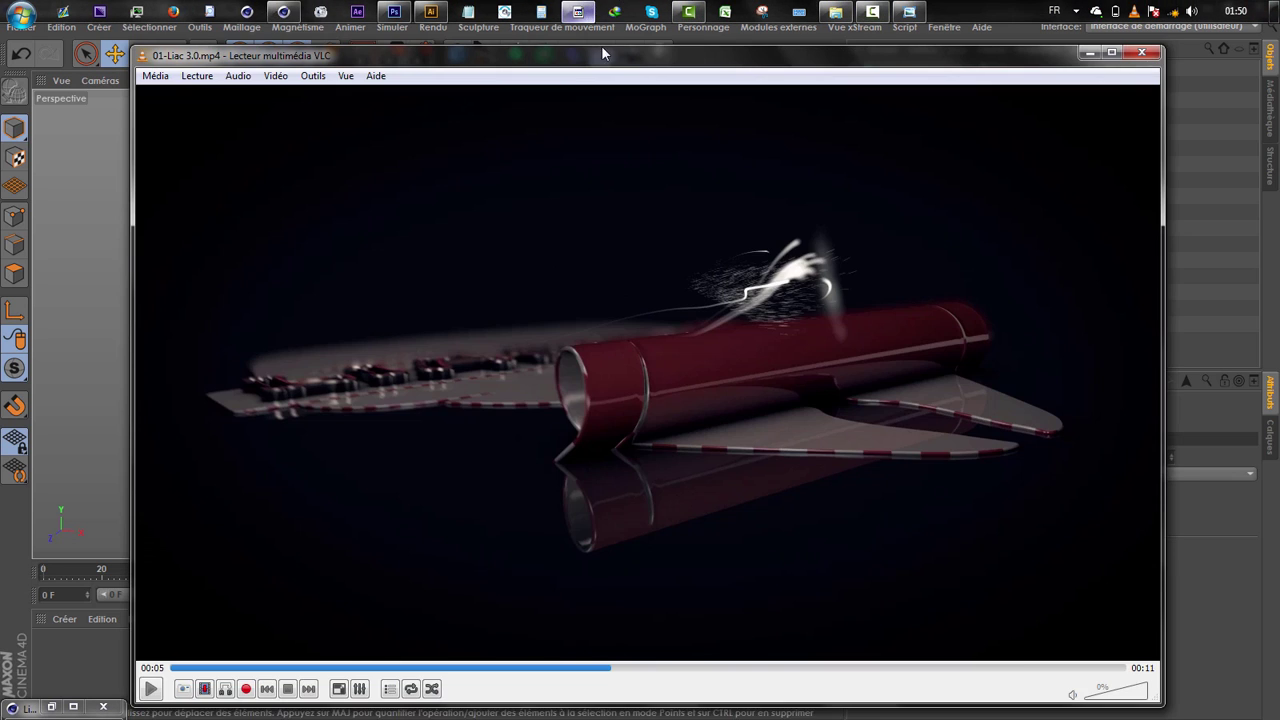
pyautogui.click(547, 668)
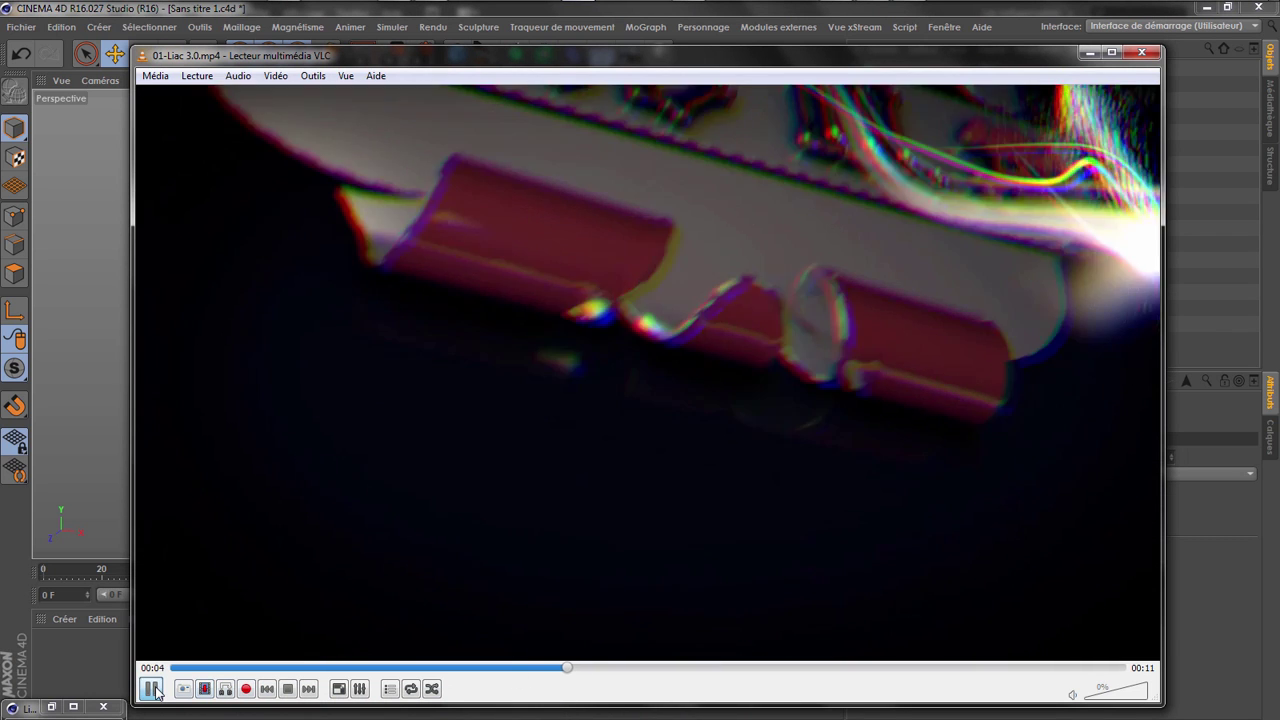
pyautogui.click(567, 677)
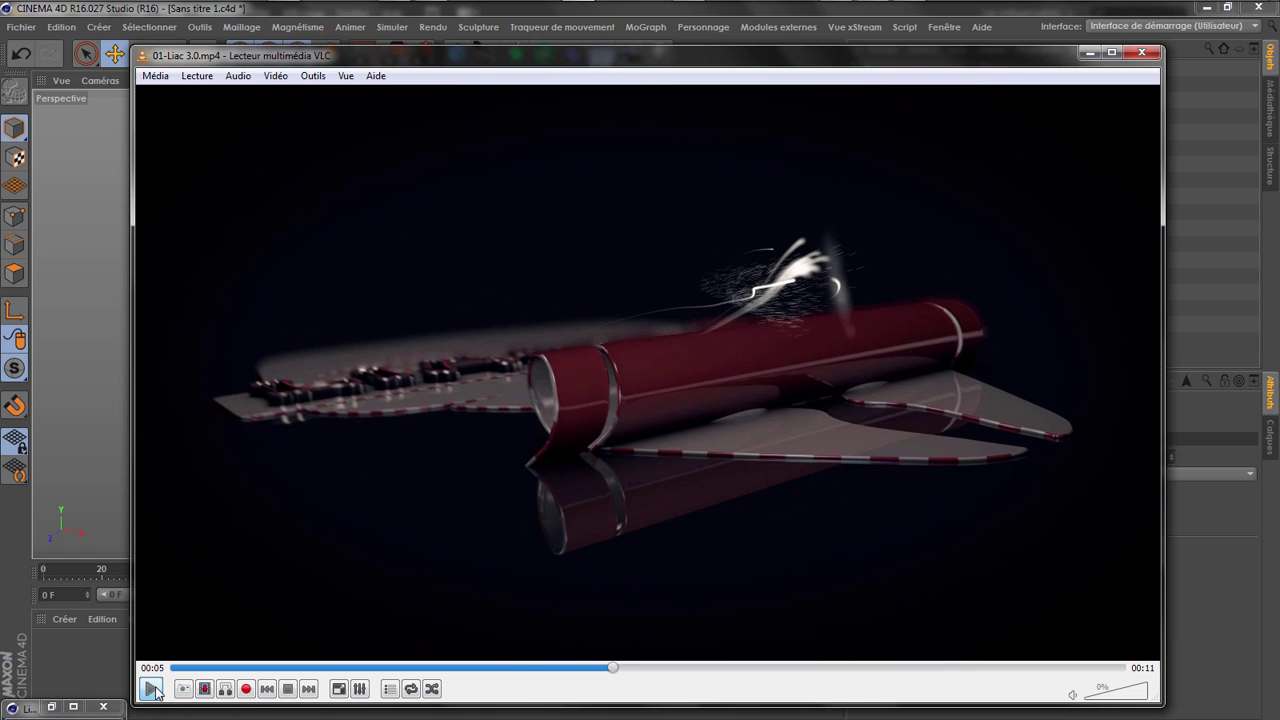
pyautogui.click(506, 676)
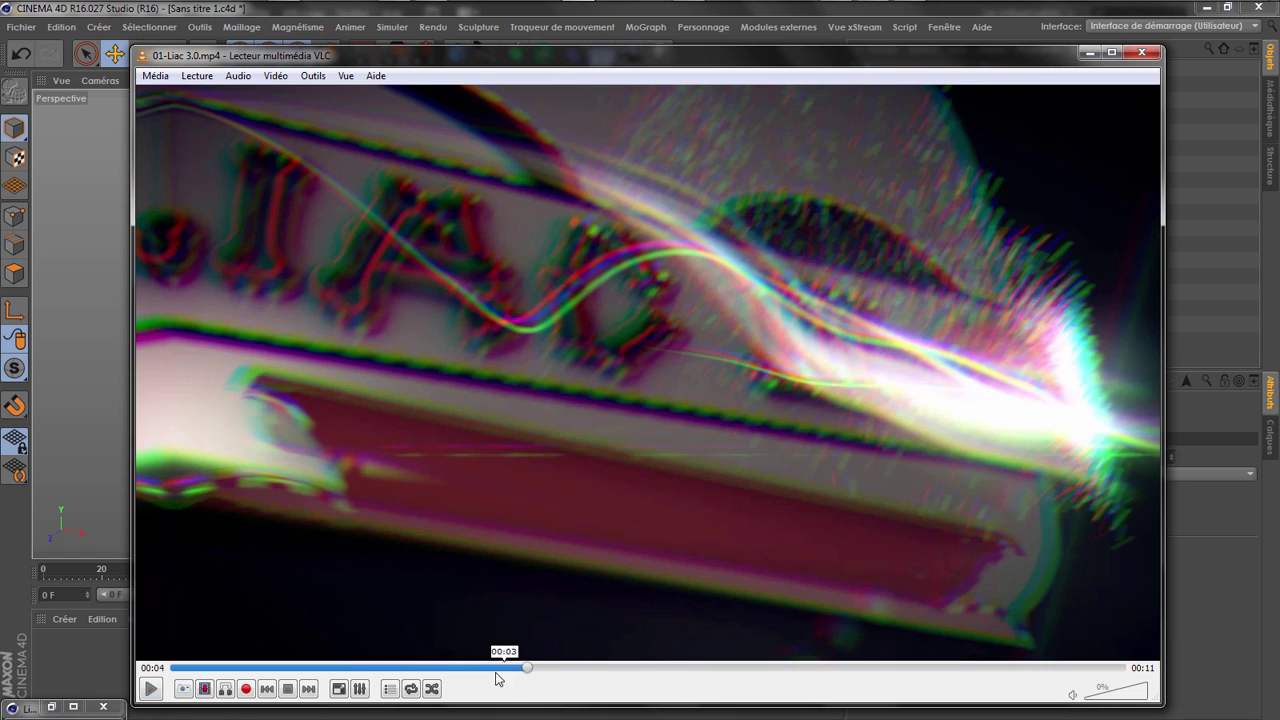
pyautogui.click(153, 690)
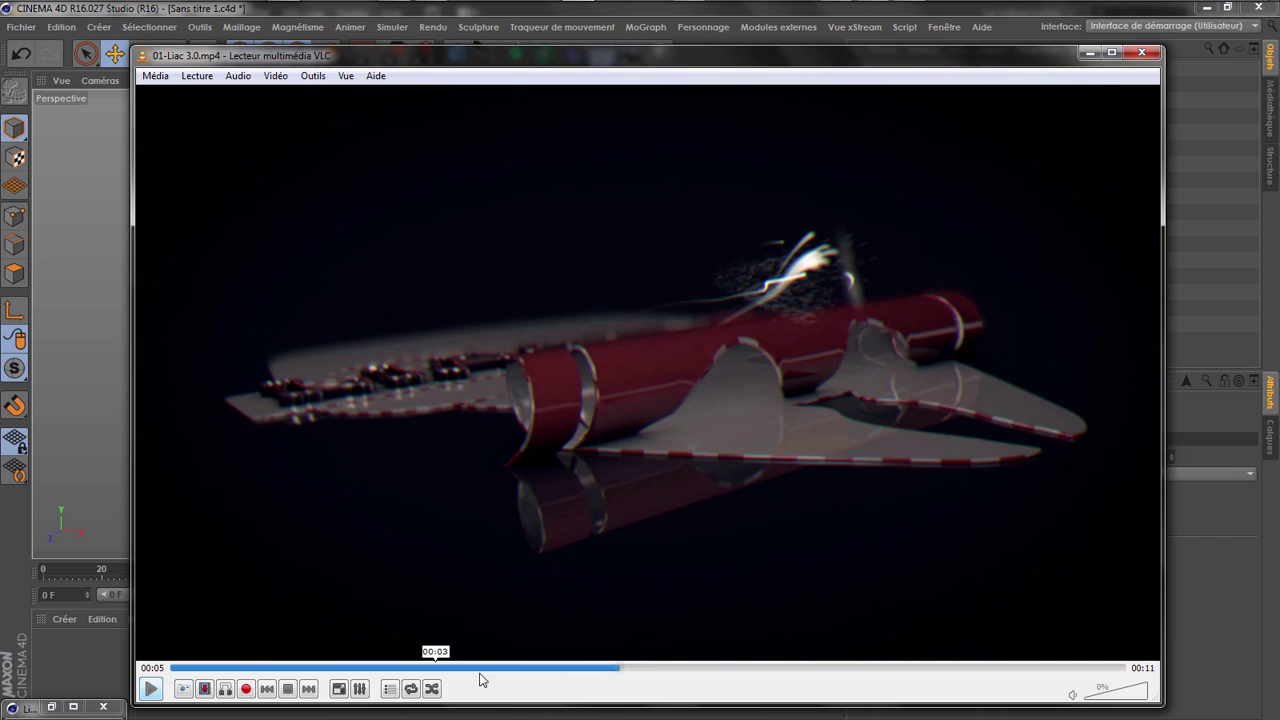
pyautogui.click(588, 677)
pyautogui.moveTo(582, 676); pyautogui.dragTo(574, 676)
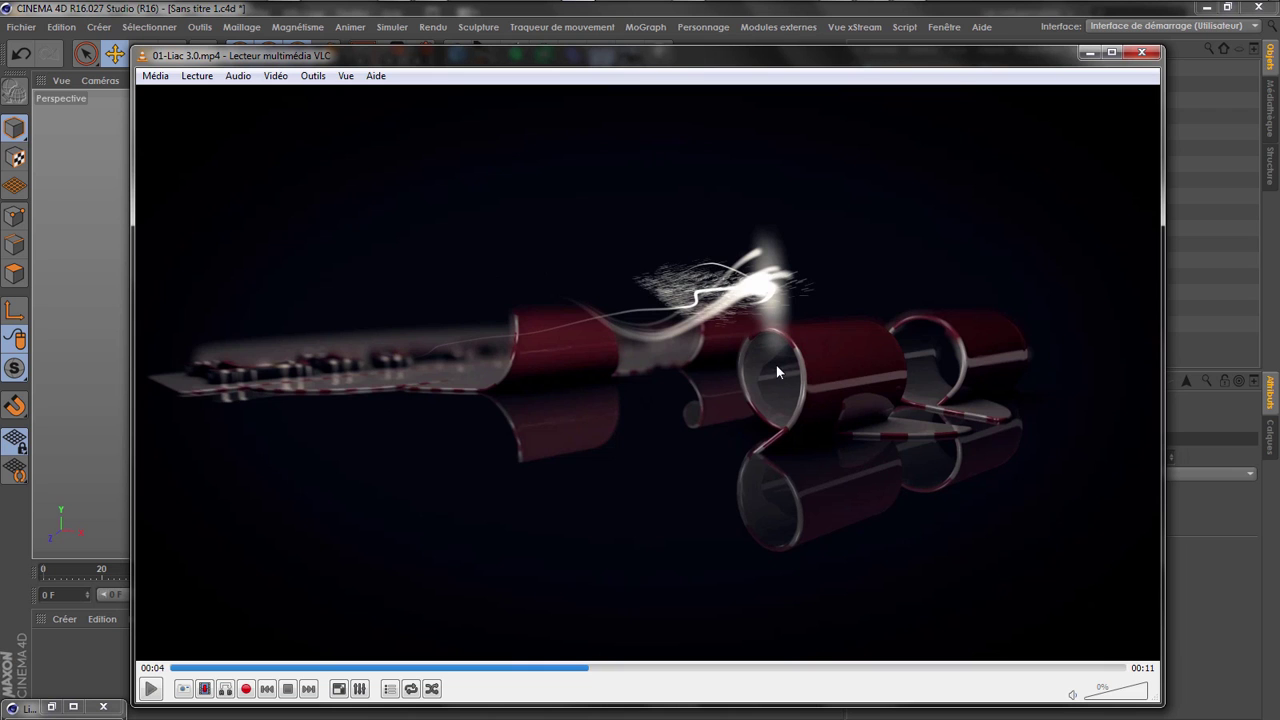
# Scrub the reference video between about 00:01 and 00:04 to examine how the upper and middle strips unroll
pyautogui.click(523, 667)
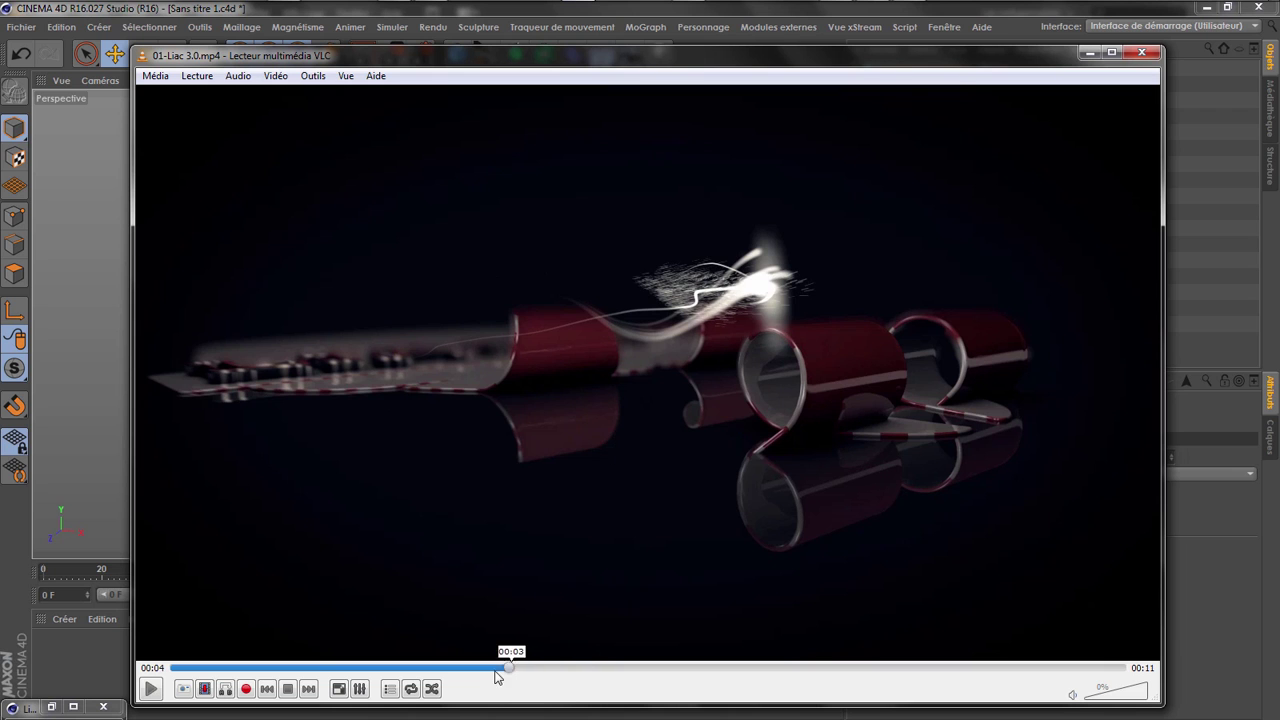
pyautogui.moveTo(423, 667); pyautogui.dragTo(381, 659)
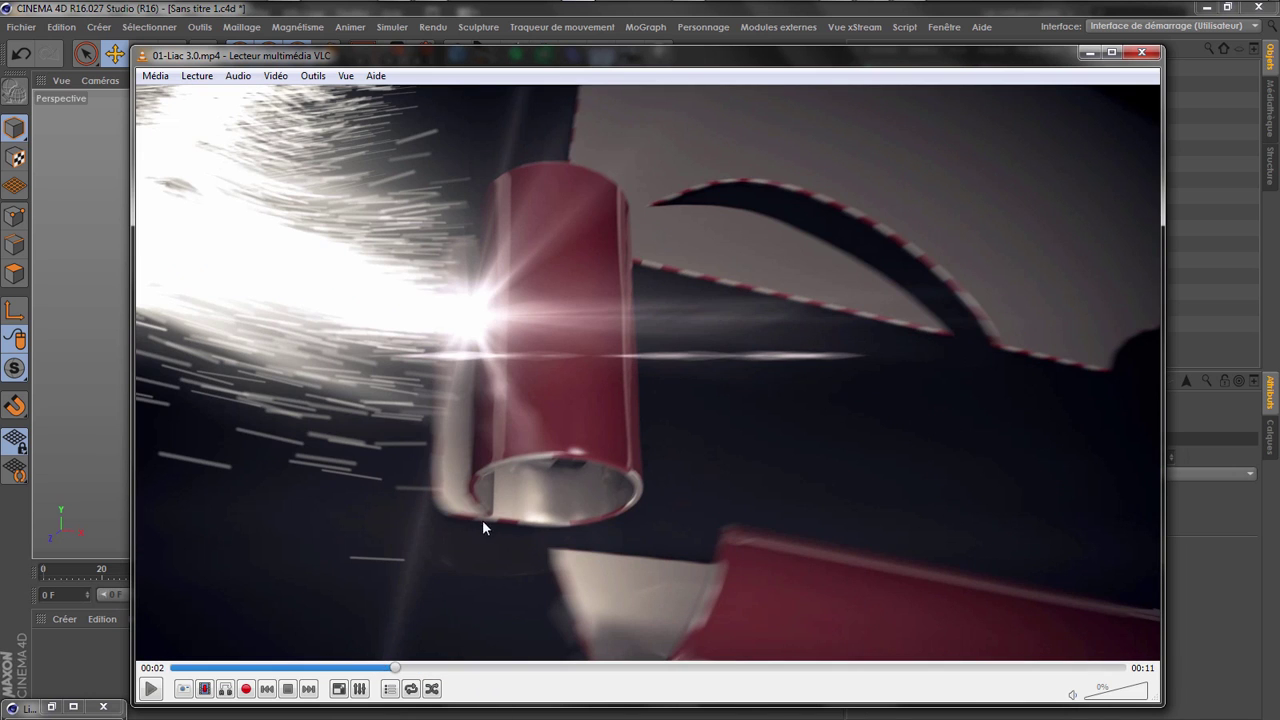
pyautogui.moveTo(461, 48); pyautogui.dragTo(456, 75)
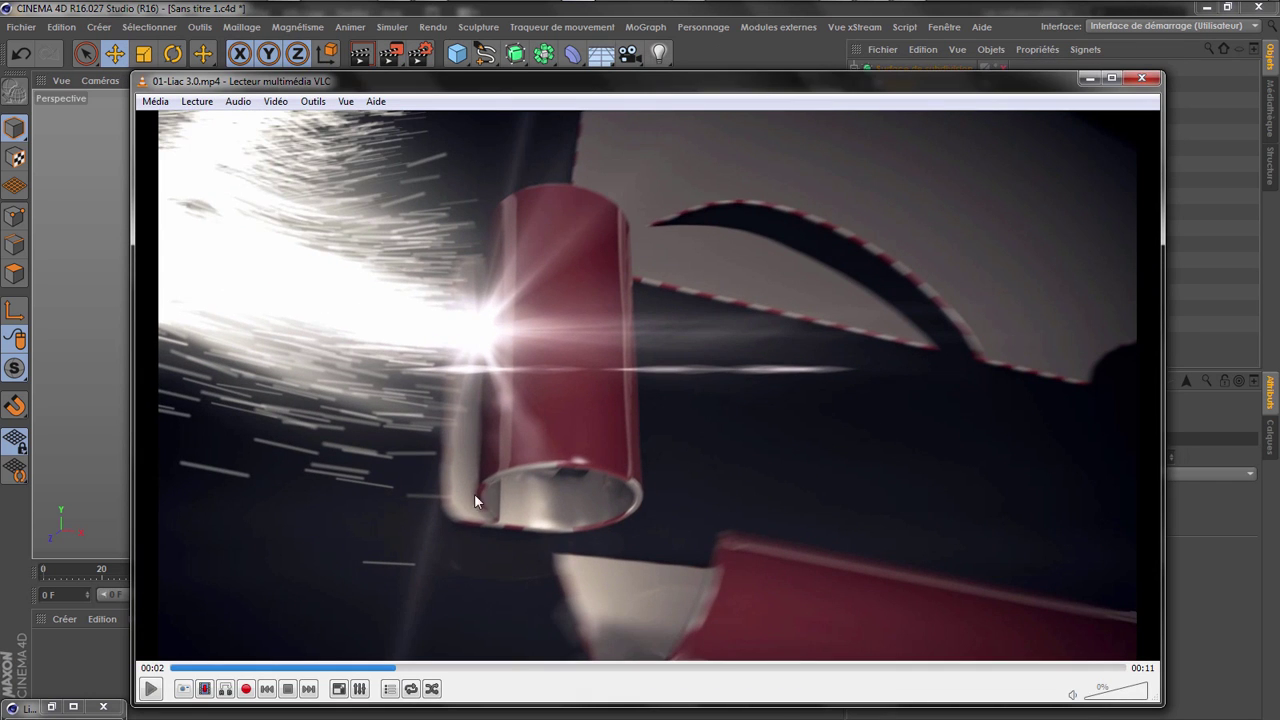
pyautogui.moveTo(428, 676); pyautogui.dragTo(538, 680)
pyautogui.click(348, 672)
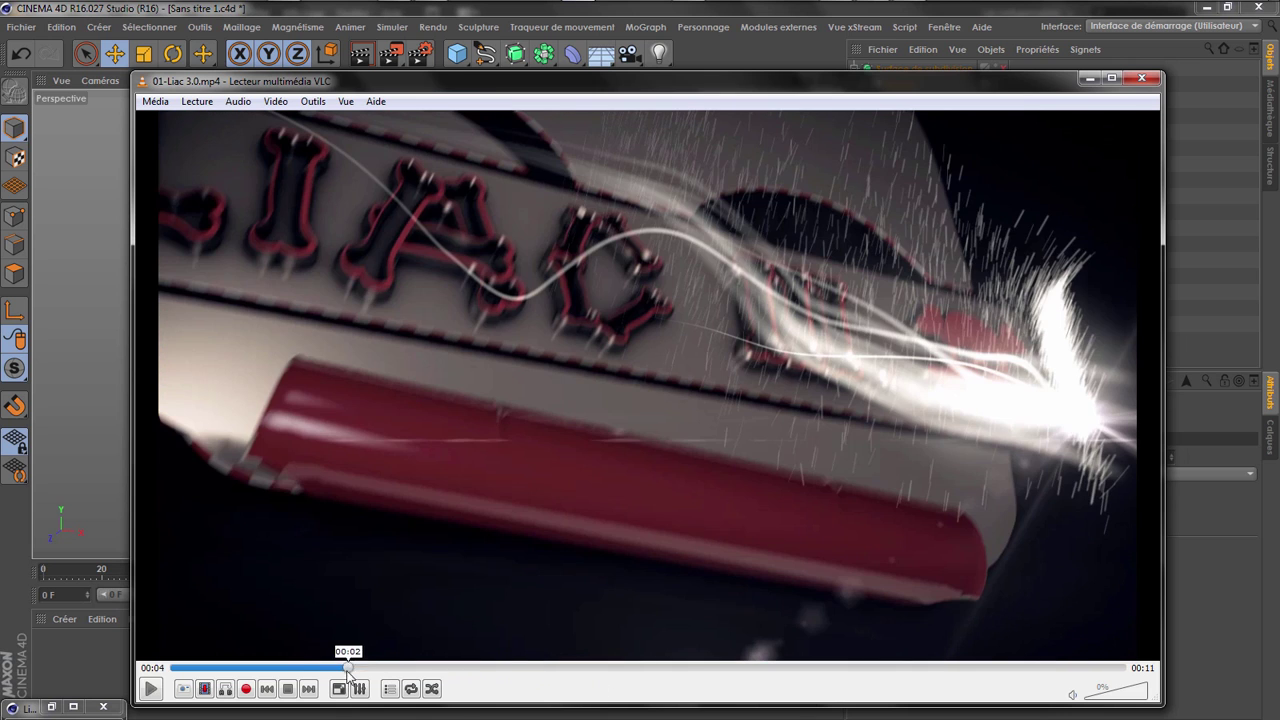
pyautogui.click(284, 671)
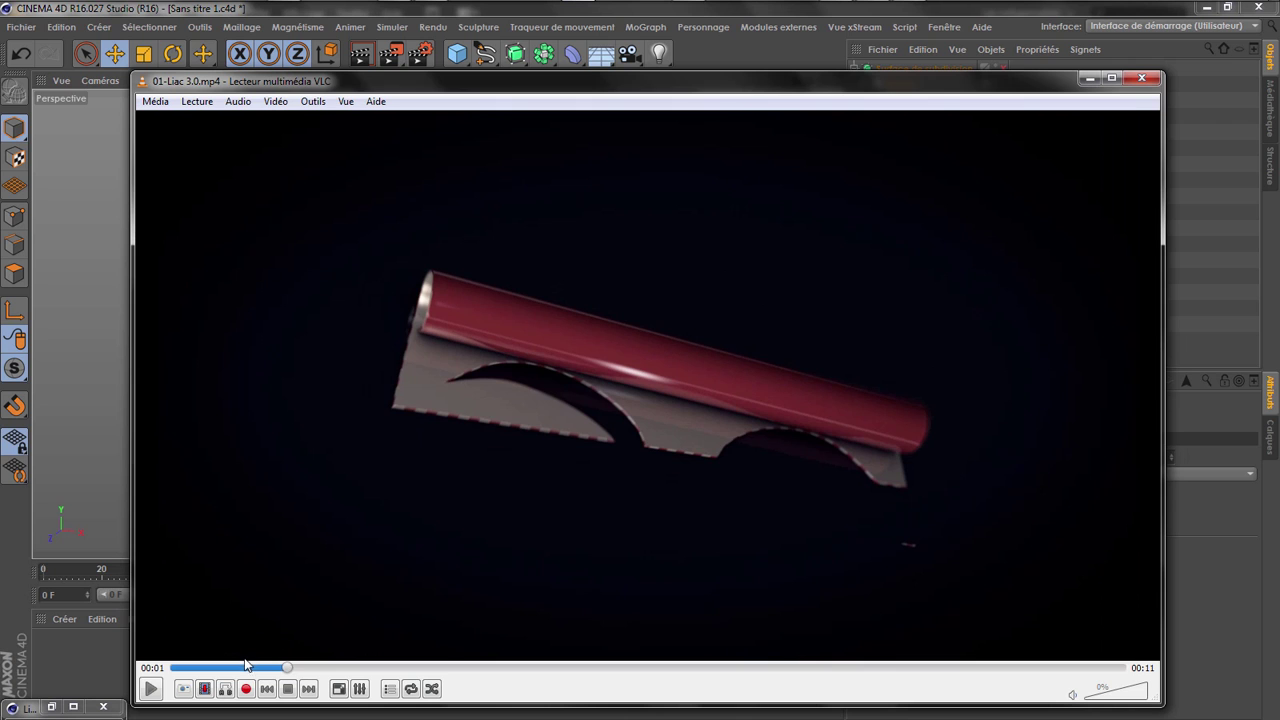
# Scrub the reference video back to its opening, then switch to Cinema 4D and play B2's unrolling to frame 156
pyautogui.moveTo(241, 671); pyautogui.dragTo(220, 672)
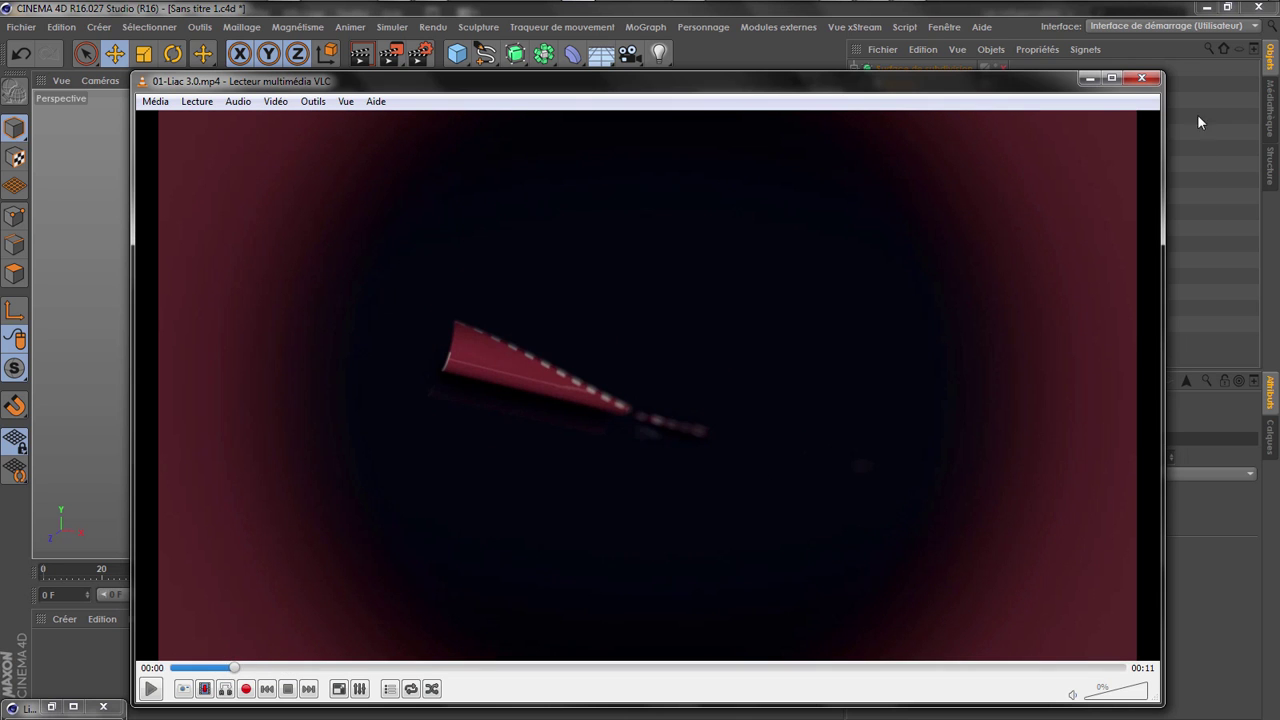
pyautogui.click(1089, 78)
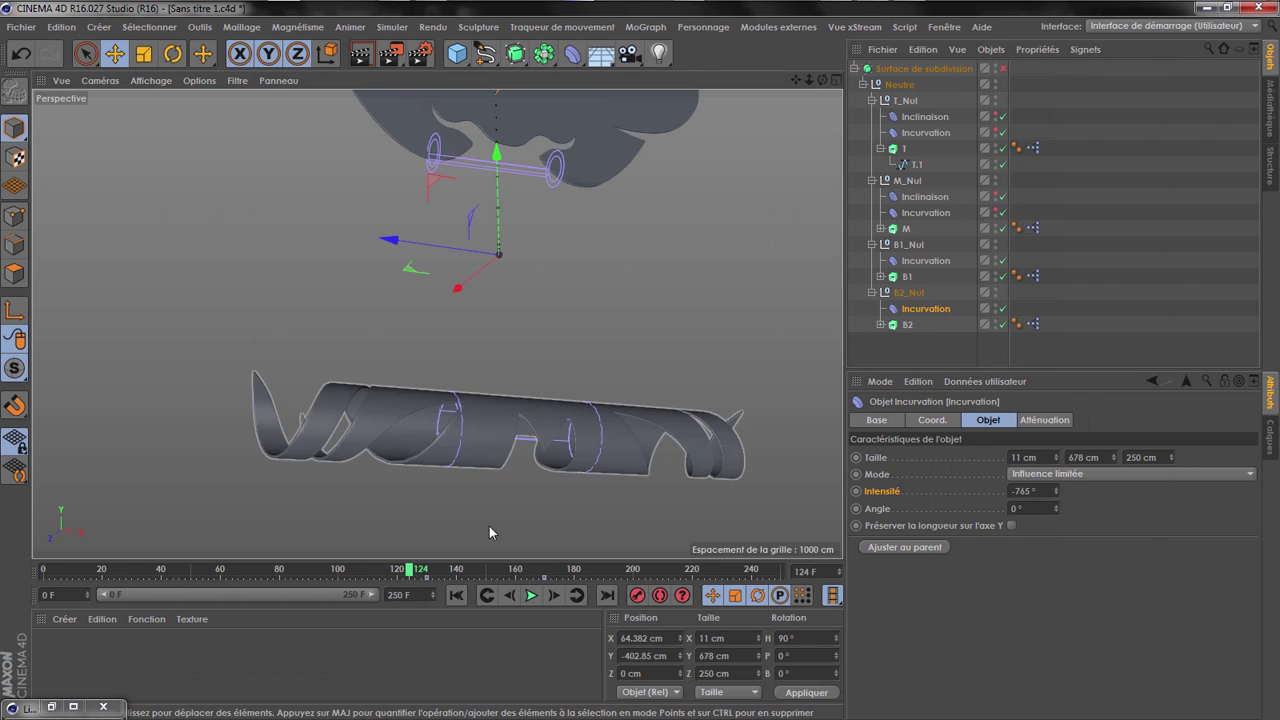
pyautogui.click(531, 595)
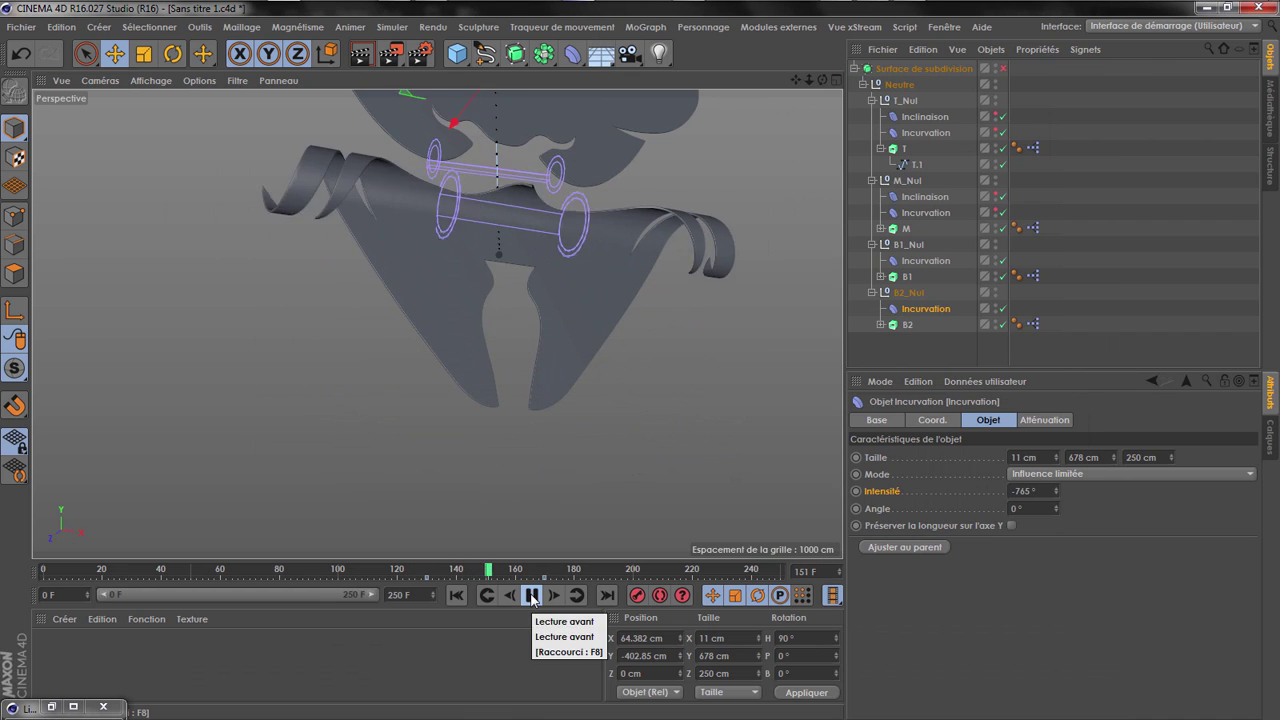
pyautogui.scroll(-5, 362, 452)
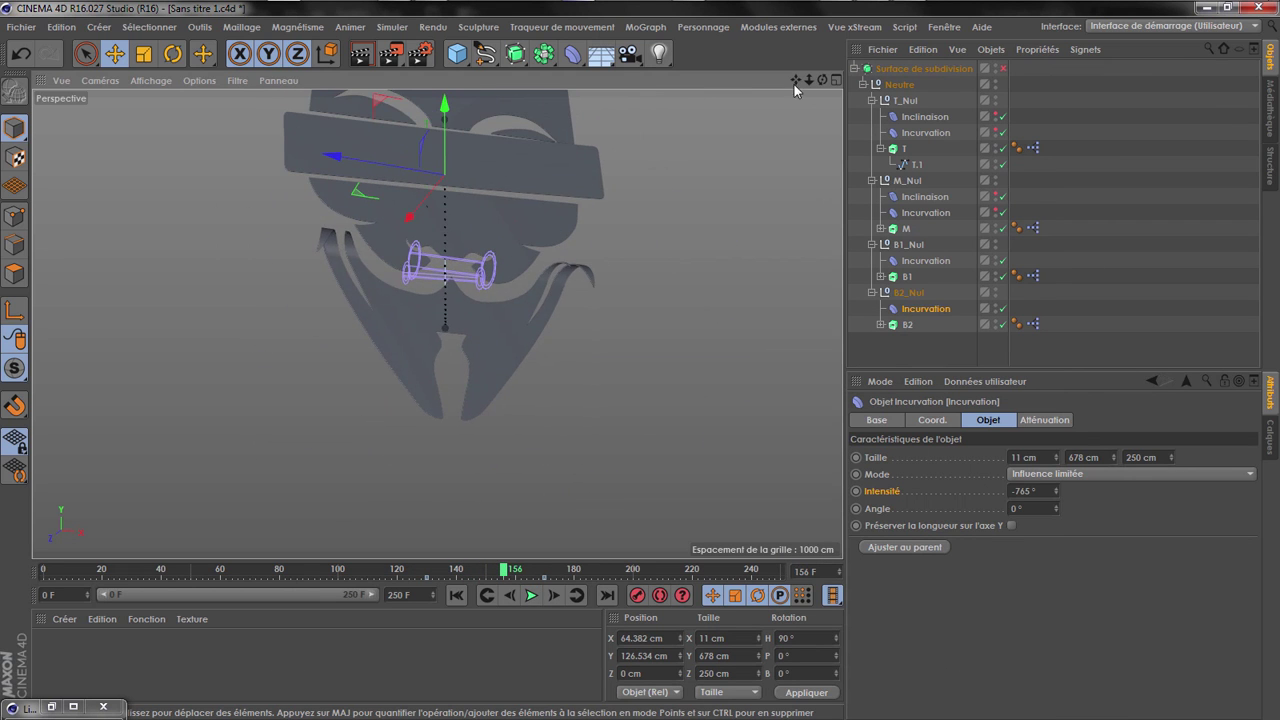
pyautogui.moveTo(795, 81); pyautogui.dragTo(782, 147)
pyautogui.moveTo(796, 81); pyautogui.dragTo(799, 146)
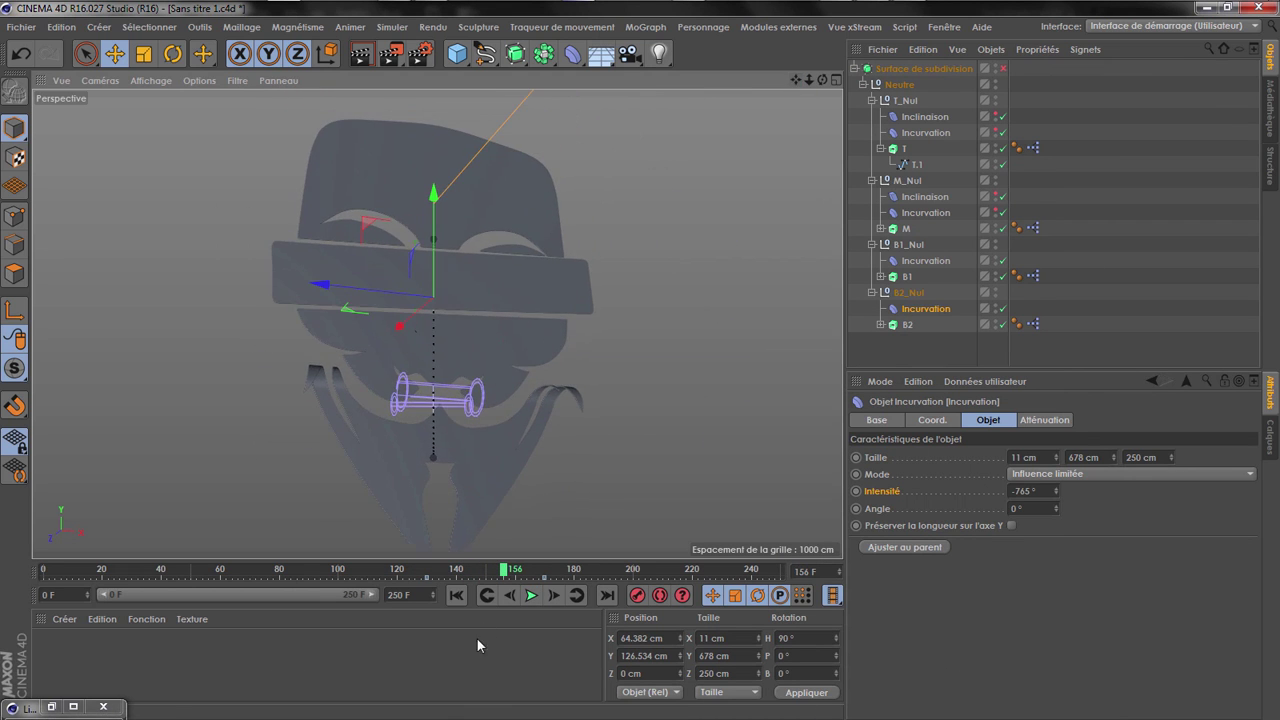
# Play the mask animation from frame 0 to frame 31 and examine the rolled strips from another angle
pyautogui.click(456, 595)
pyautogui.click(531, 595)
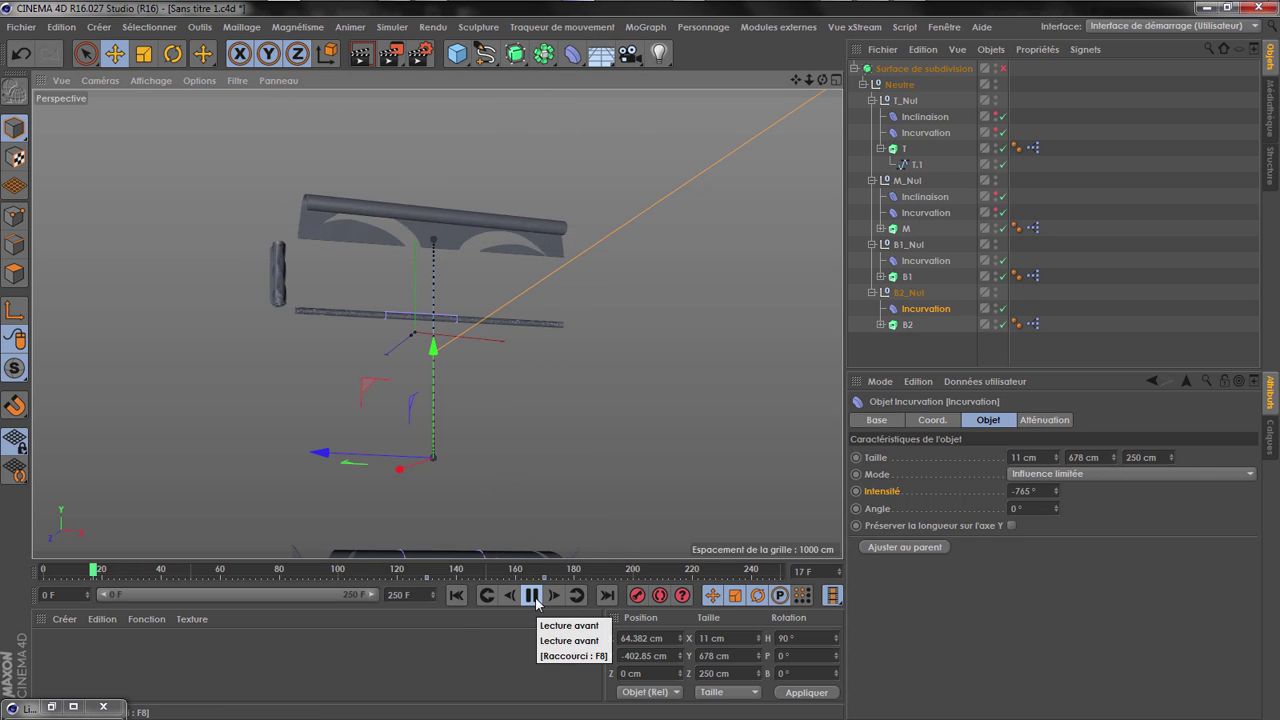
pyautogui.click(531, 595)
pyautogui.moveTo(822, 79); pyautogui.dragTo(796, 104)
pyautogui.keyDown('alt'); pyautogui.moveTo(437, 323); pyautogui.dragTo(466, 330); pyautogui.keyUp('alt')
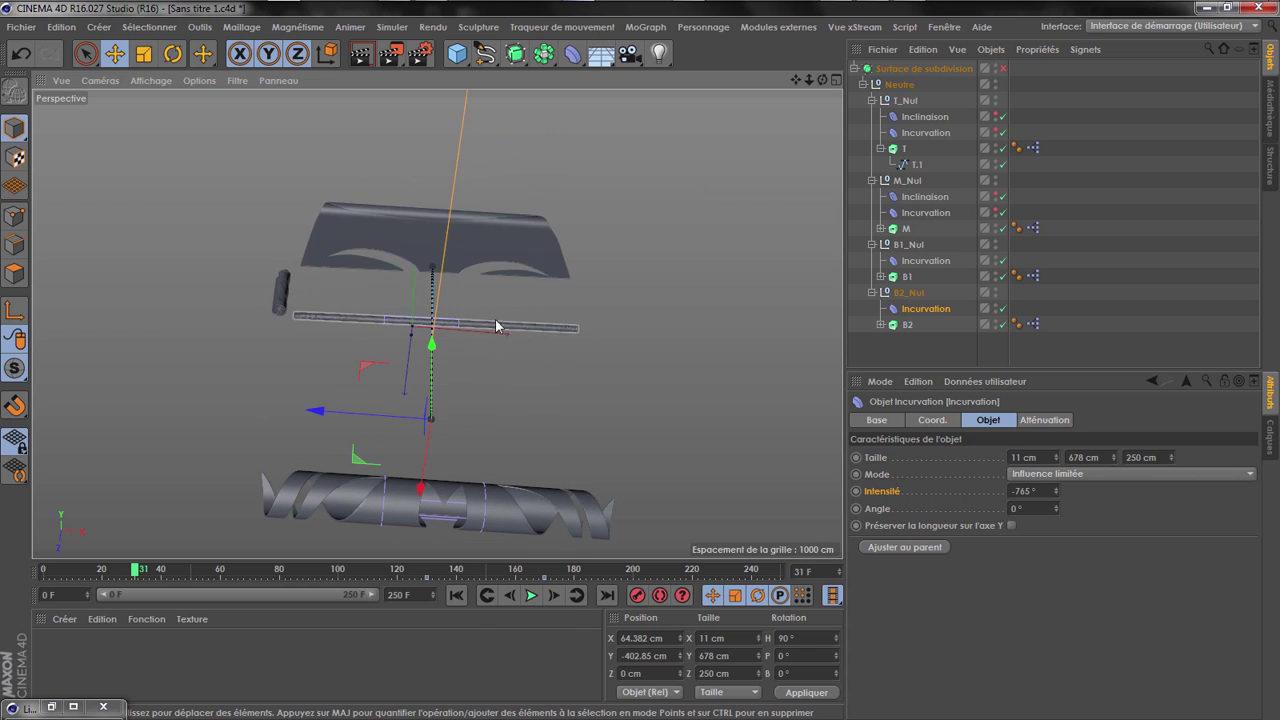
# Add a Plan primitive at the scene origin and set its orientation to -Z
pyautogui.click(595, 58)
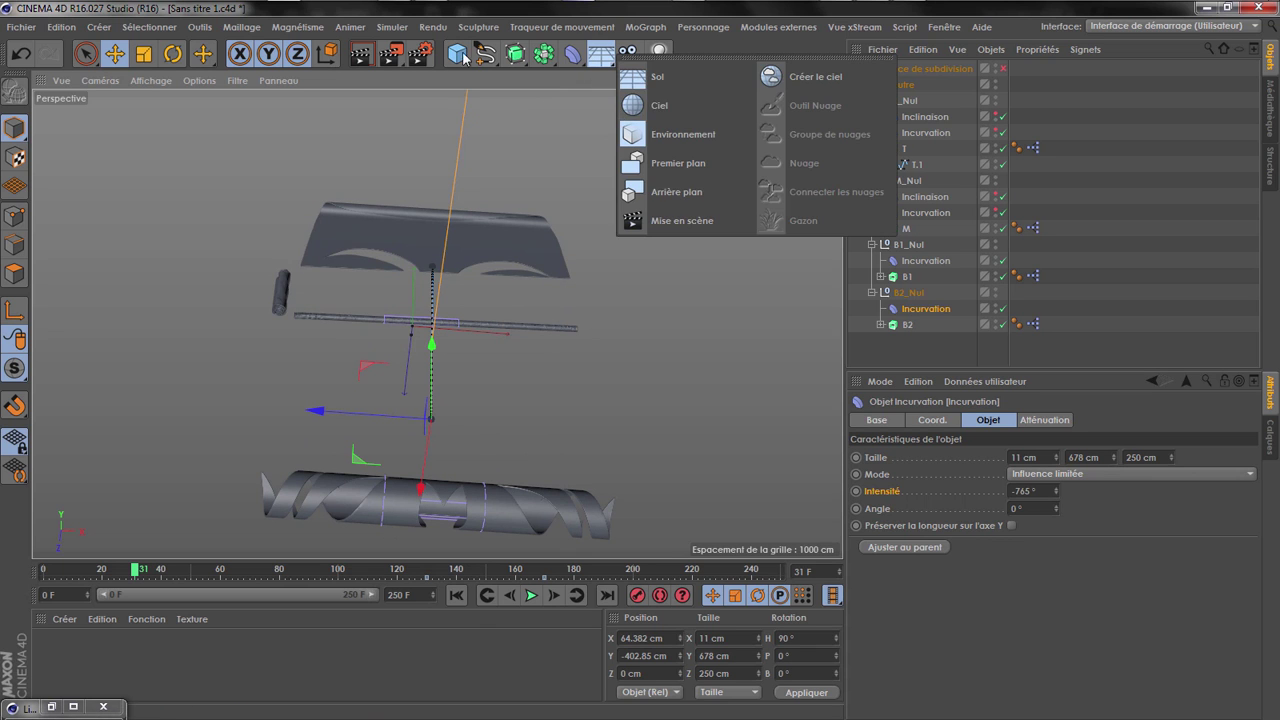
pyautogui.click(461, 55)
pyautogui.click(632, 106)
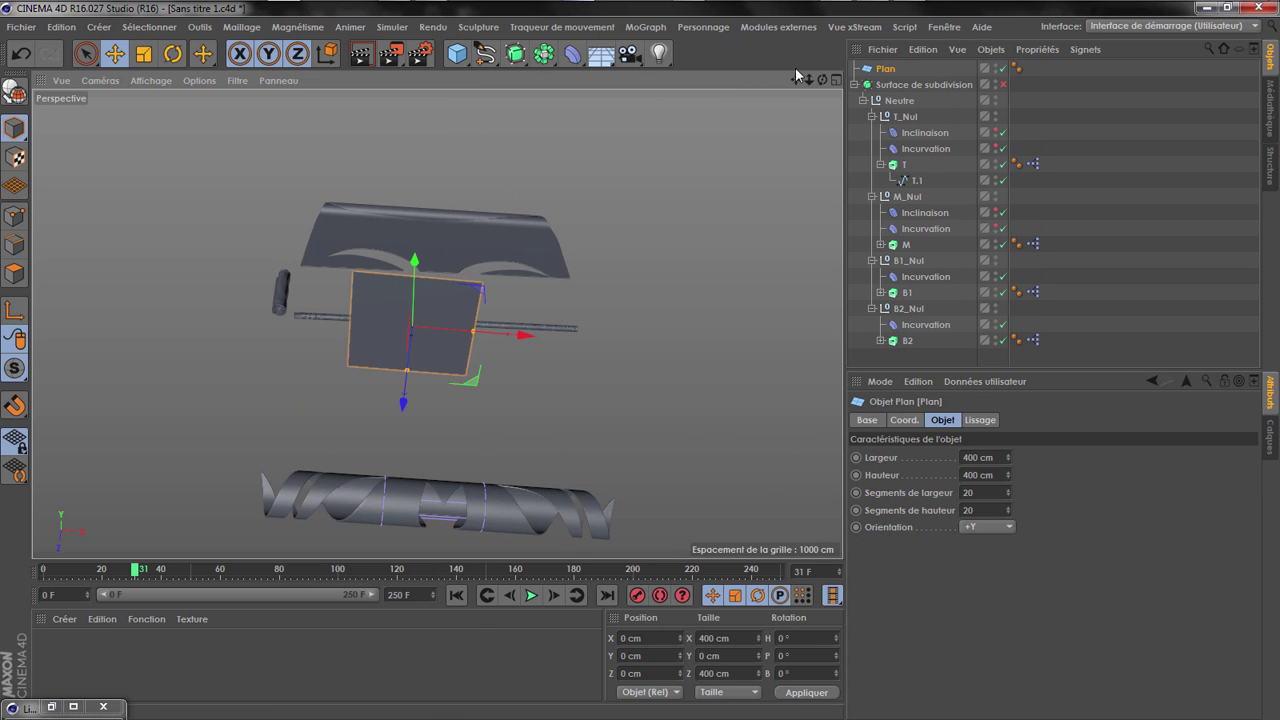
pyautogui.keyDown('alt'); pyautogui.moveTo(437, 323); pyautogui.dragTo(432, 255); pyautogui.keyUp('alt')
pyautogui.click(1003, 529)
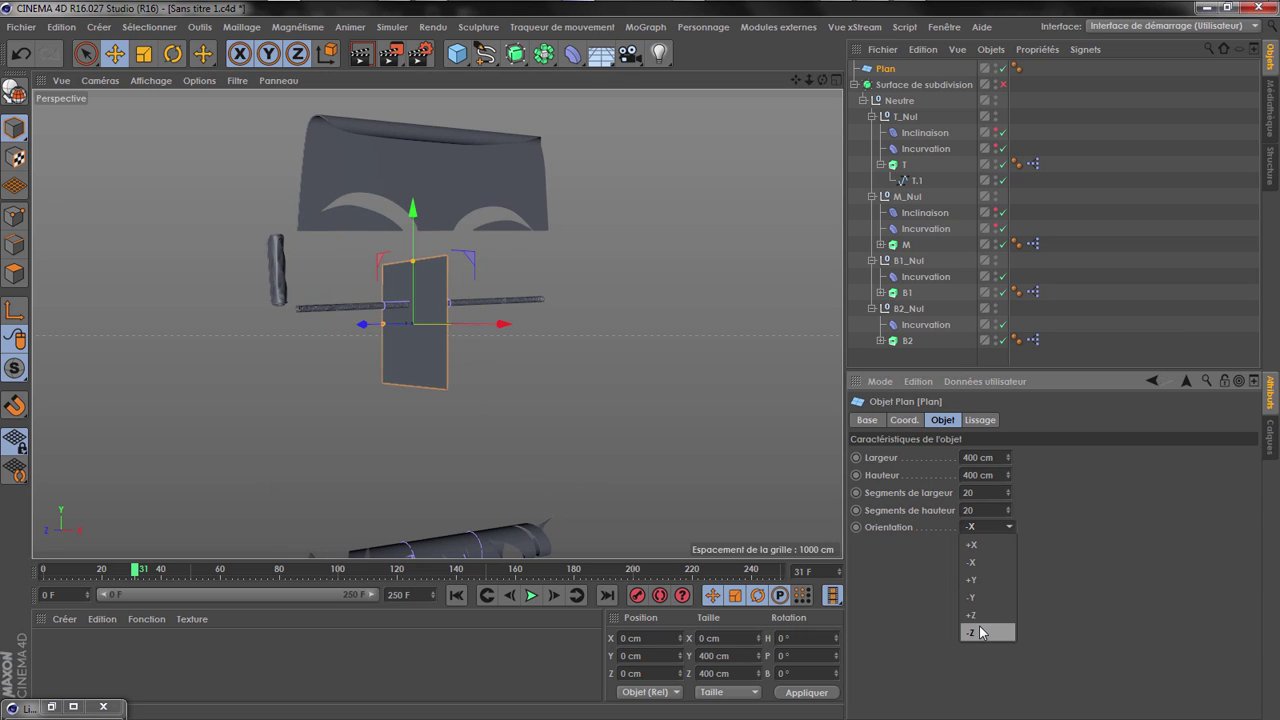
pyautogui.click(982, 632)
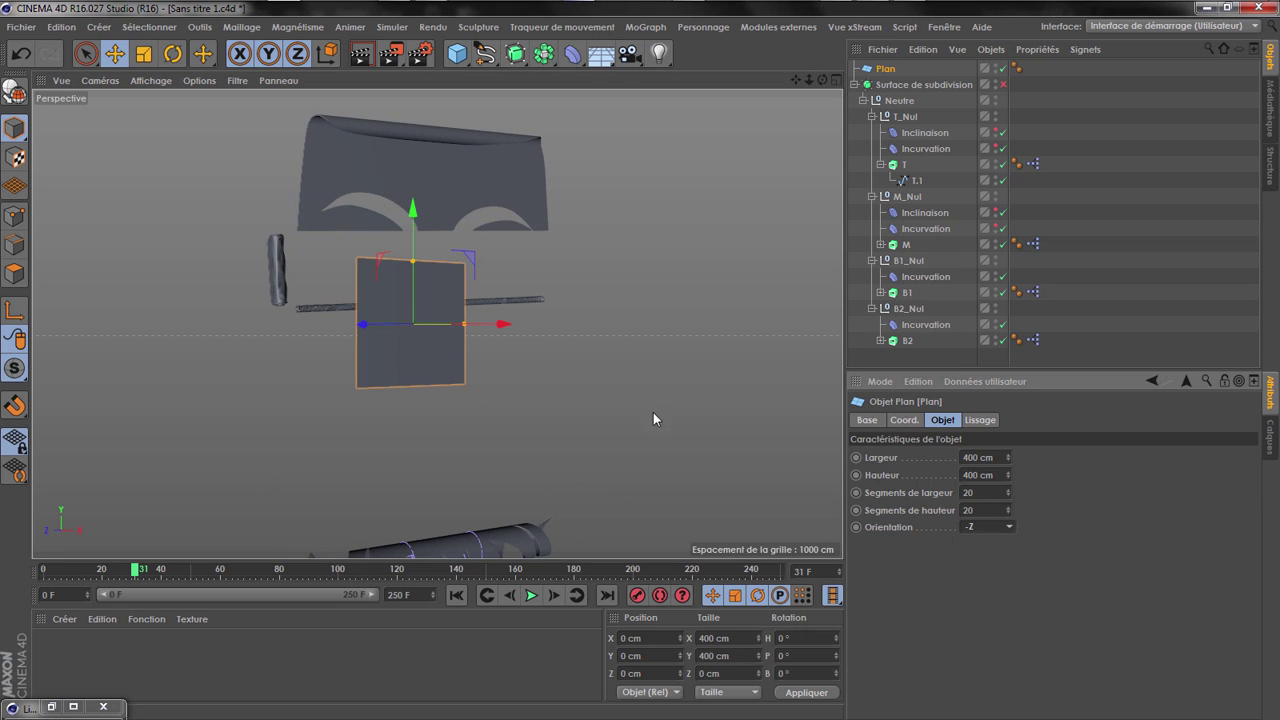
# Scale the plane uniformly to about 345545 cm in width and height so it extends far beyond the mask strips
pyautogui.click(143, 54)
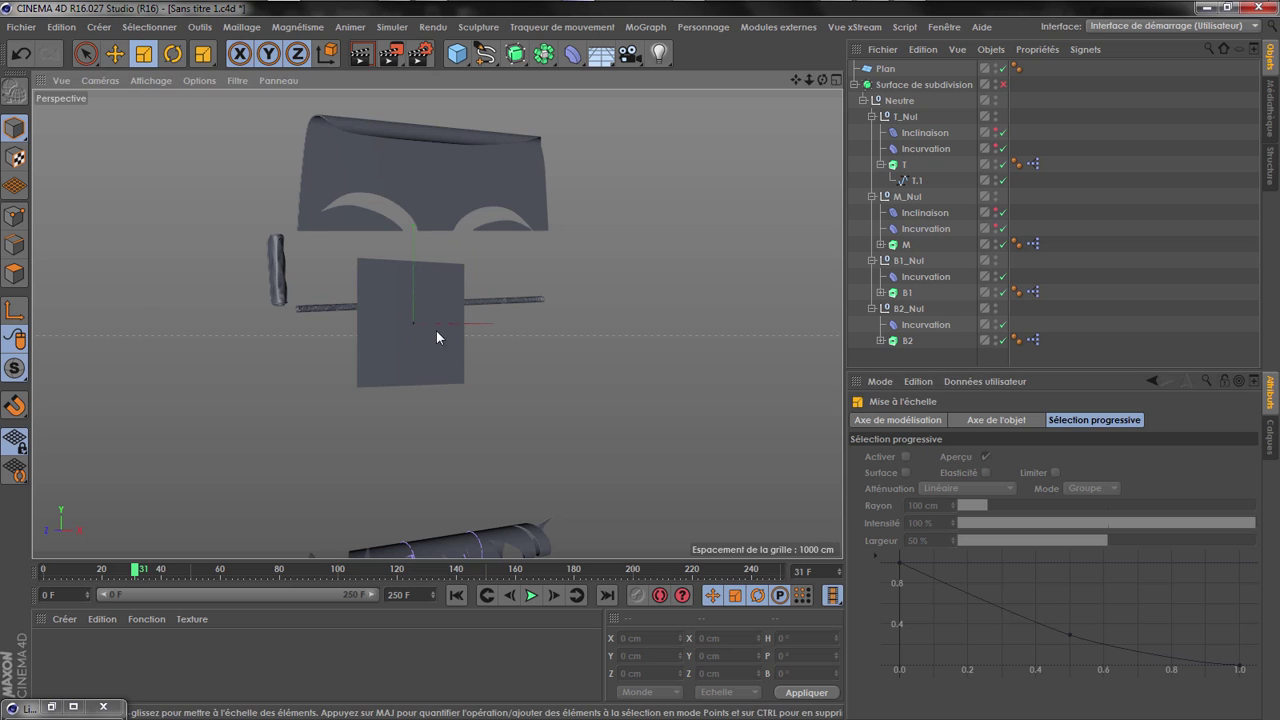
pyautogui.click(357, 356)
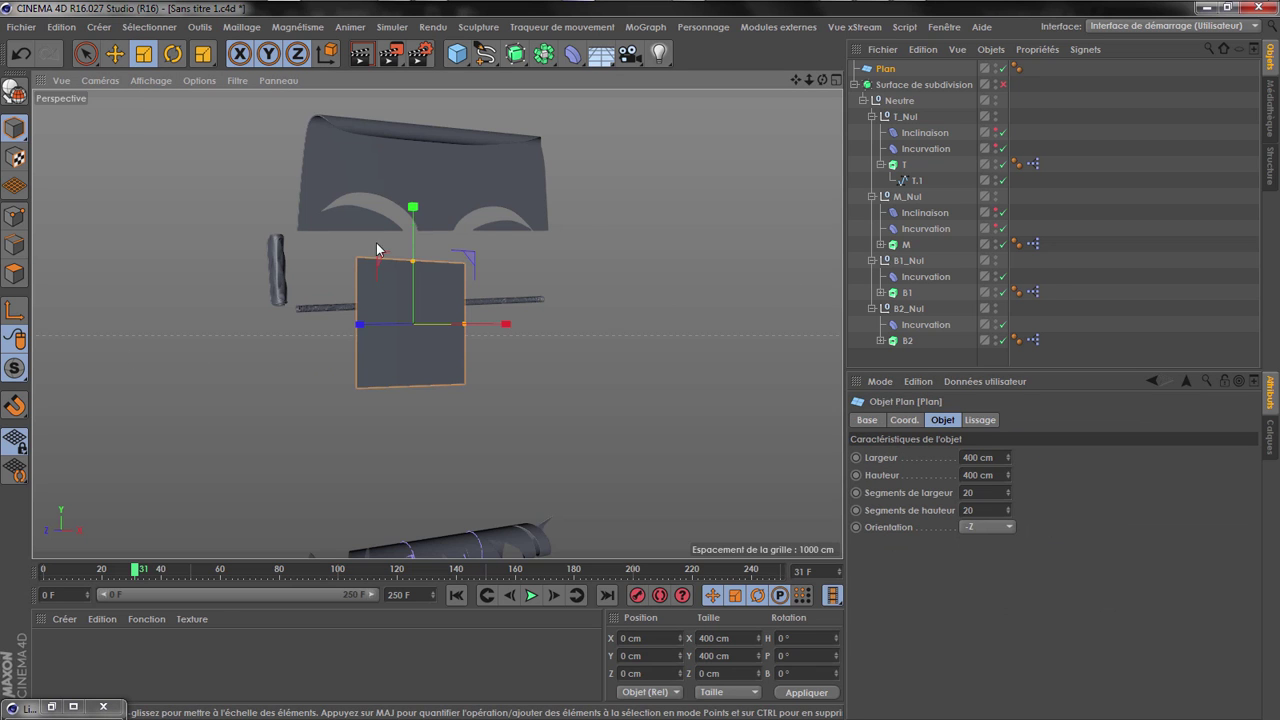
pyautogui.moveTo(235, 181); pyautogui.dragTo(690, 181)
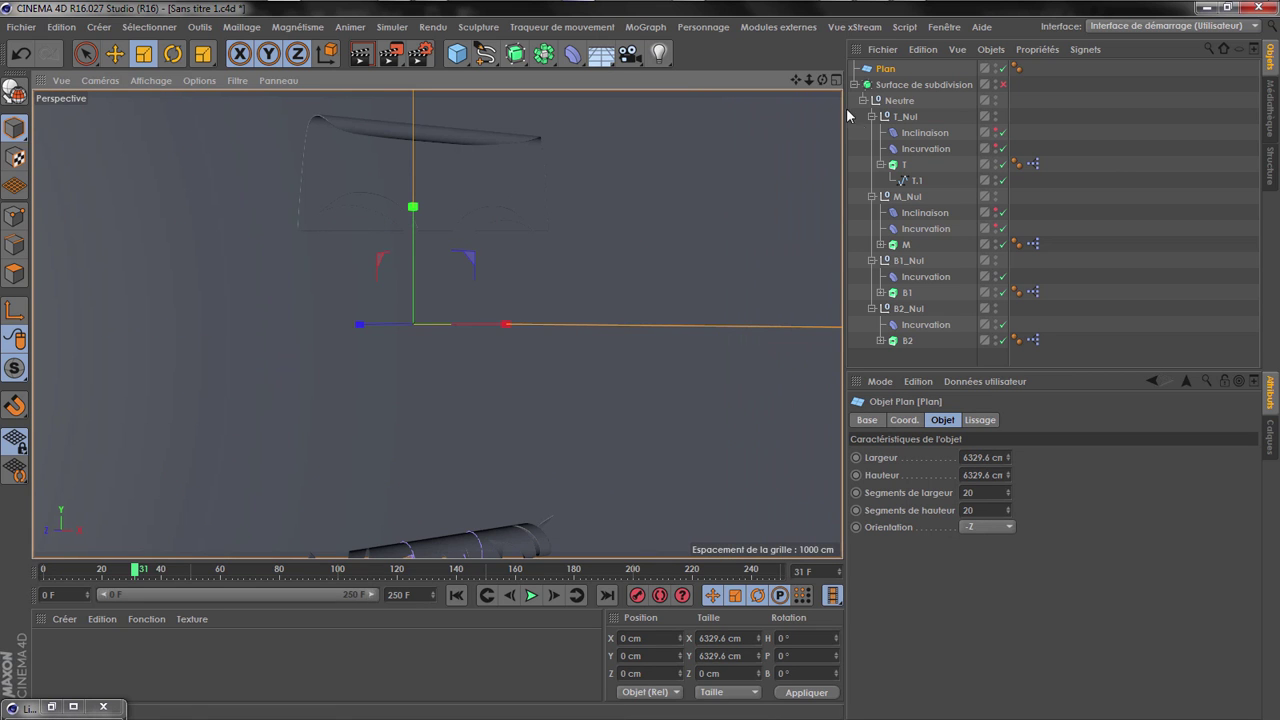
pyautogui.moveTo(822, 80); pyautogui.dragTo(832, 38)
pyautogui.moveTo(522, 199); pyautogui.dragTo(330, 191)
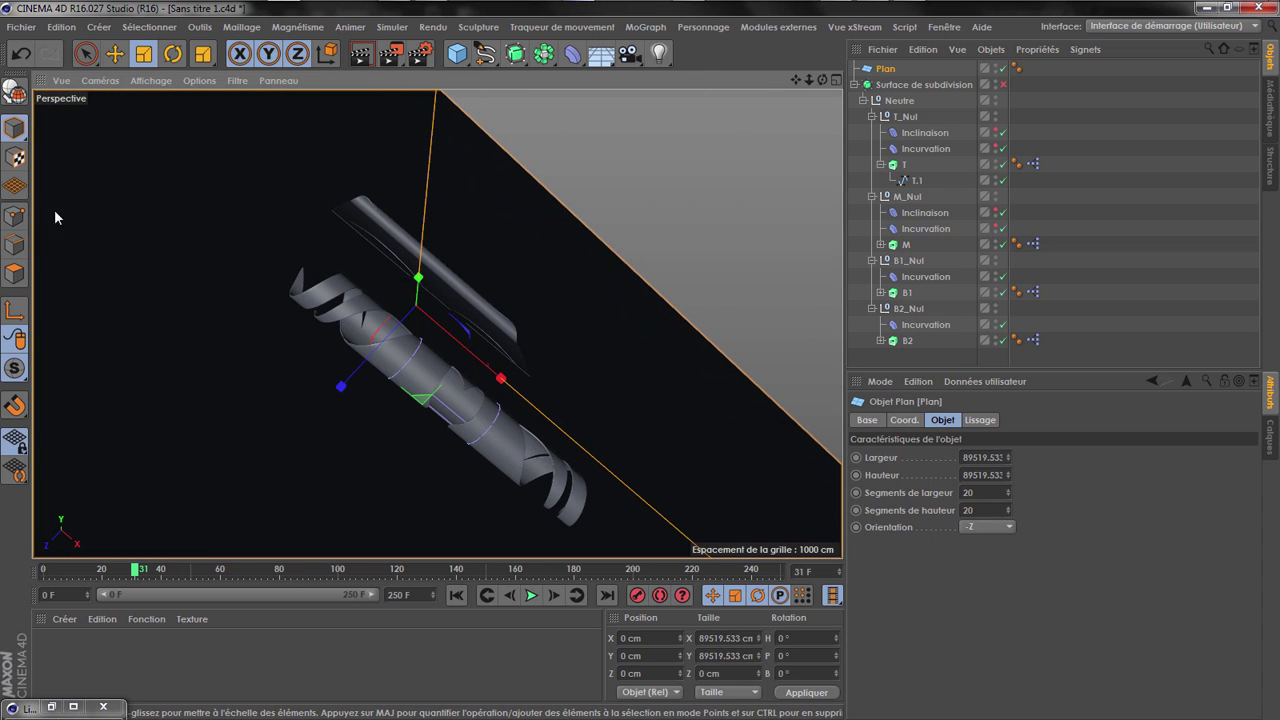
pyautogui.moveTo(277, 263); pyautogui.dragTo(222, 270)
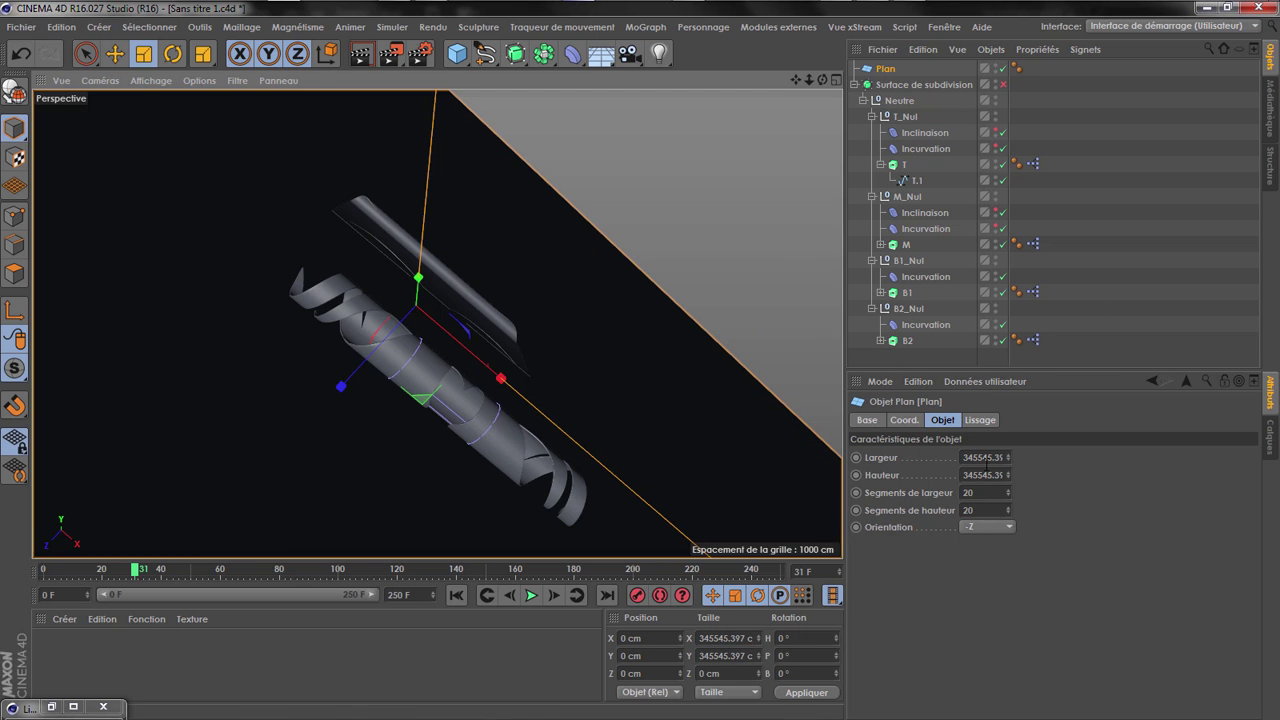
# Play the animation against the plane and scrub B2's unrolling to frame 151 from a low side angle
pyautogui.moveTo(823, 79)
pyautogui.mouseDown()
pyautogui.moveTo(750, 95)
pyautogui.moveTo(795, 105)
pyautogui.moveTo(827, 90)
pyautogui.moveTo(820, 75)
pyautogui.moveTo(760, 92)
pyautogui.moveTo(778, 108)
pyautogui.moveTo(805, 93)
pyautogui.mouseUp()
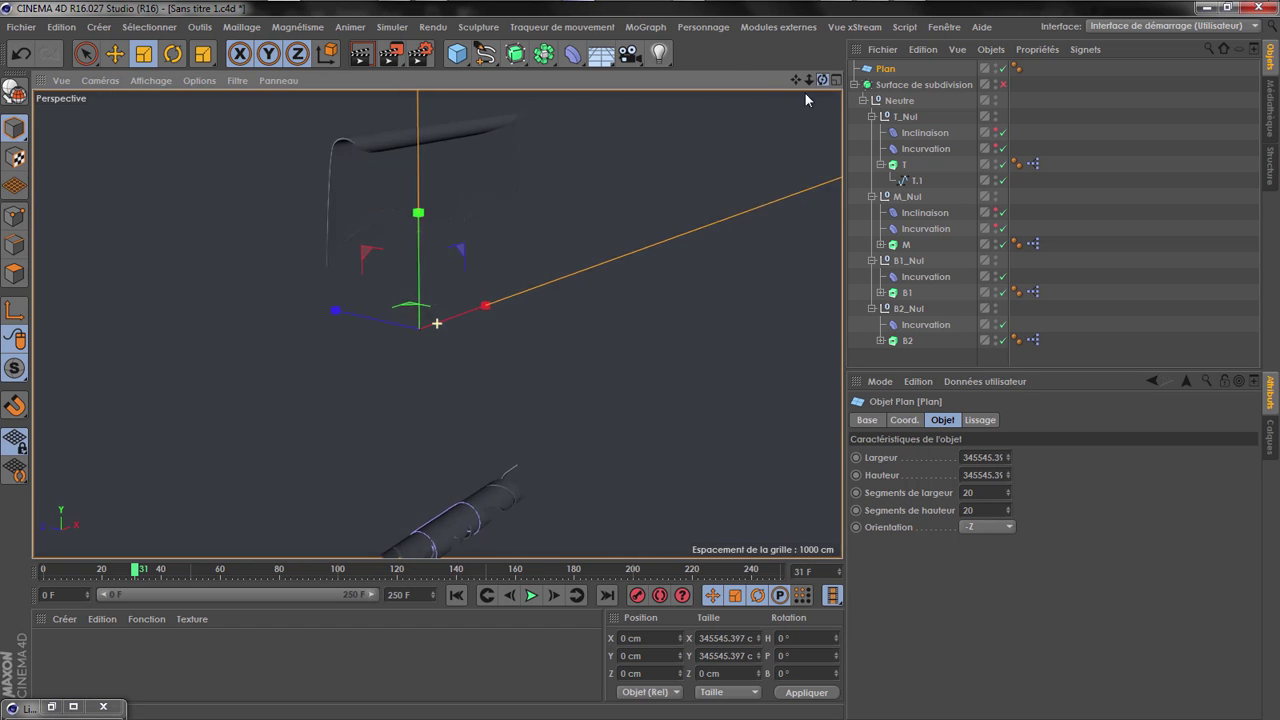
pyautogui.scroll(2, 341, 194)
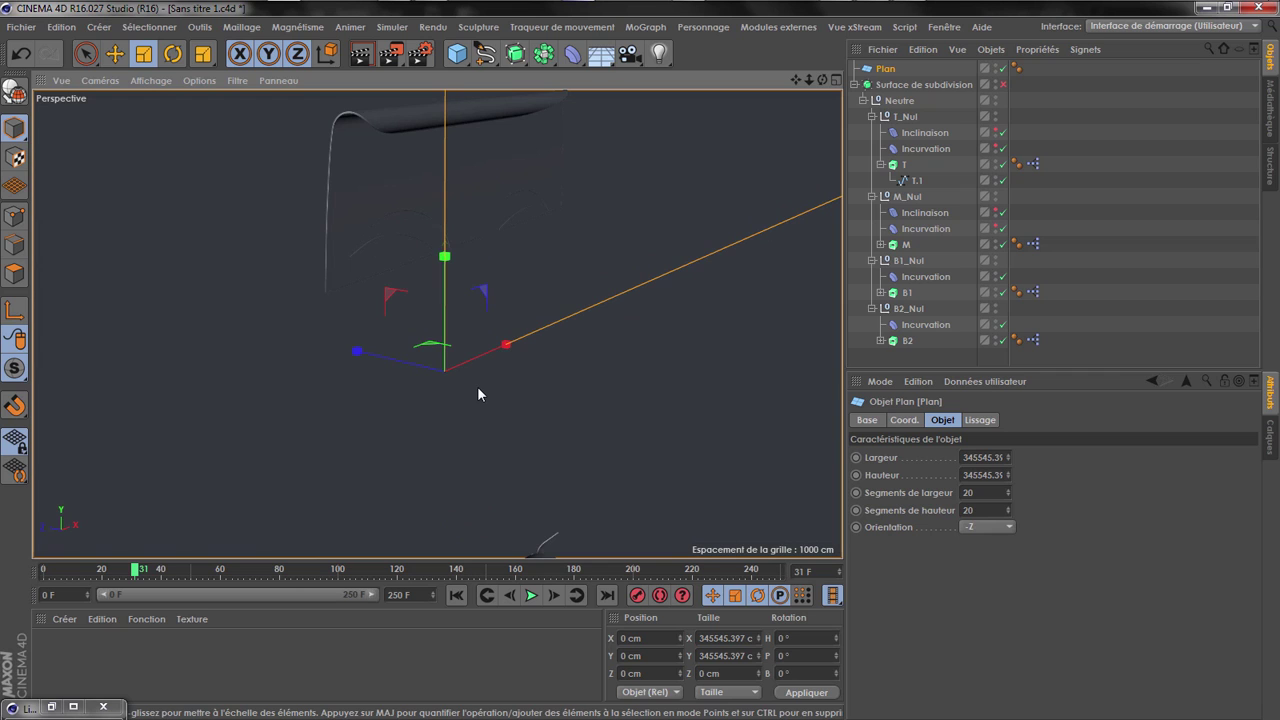
pyautogui.click(488, 600)
pyautogui.click(532, 596)
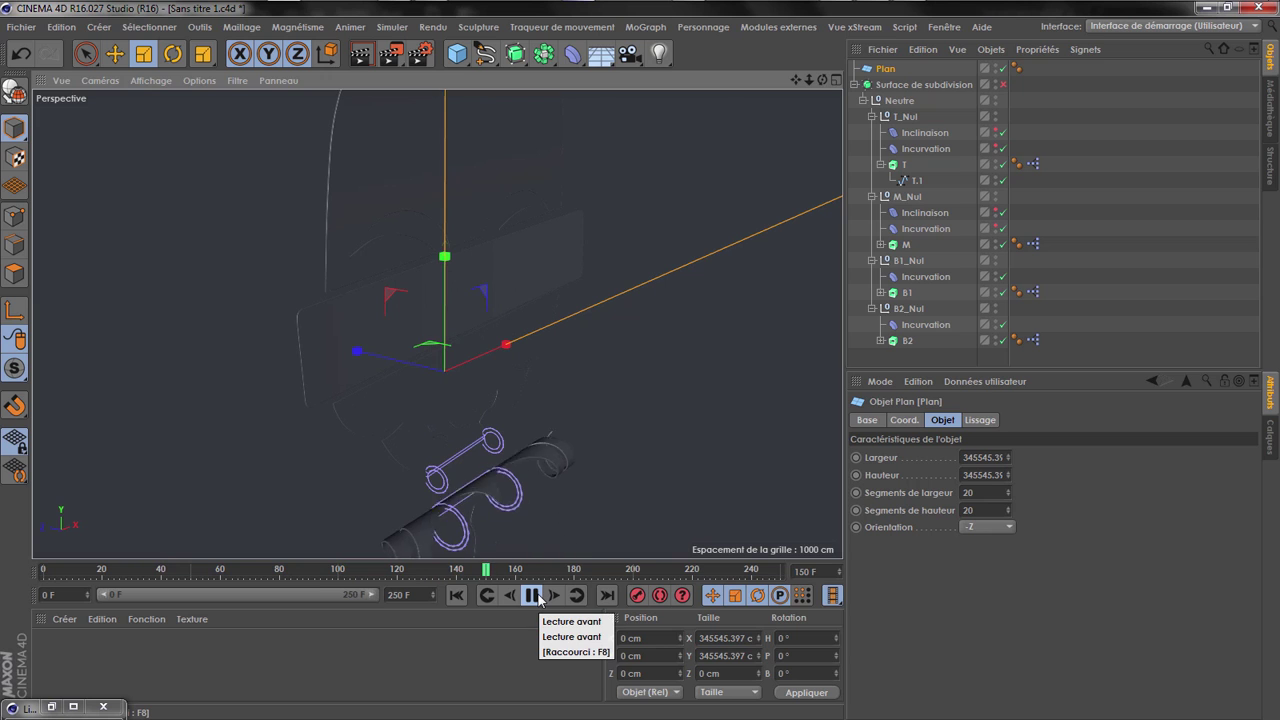
pyautogui.click(535, 595)
pyautogui.click(515, 475)
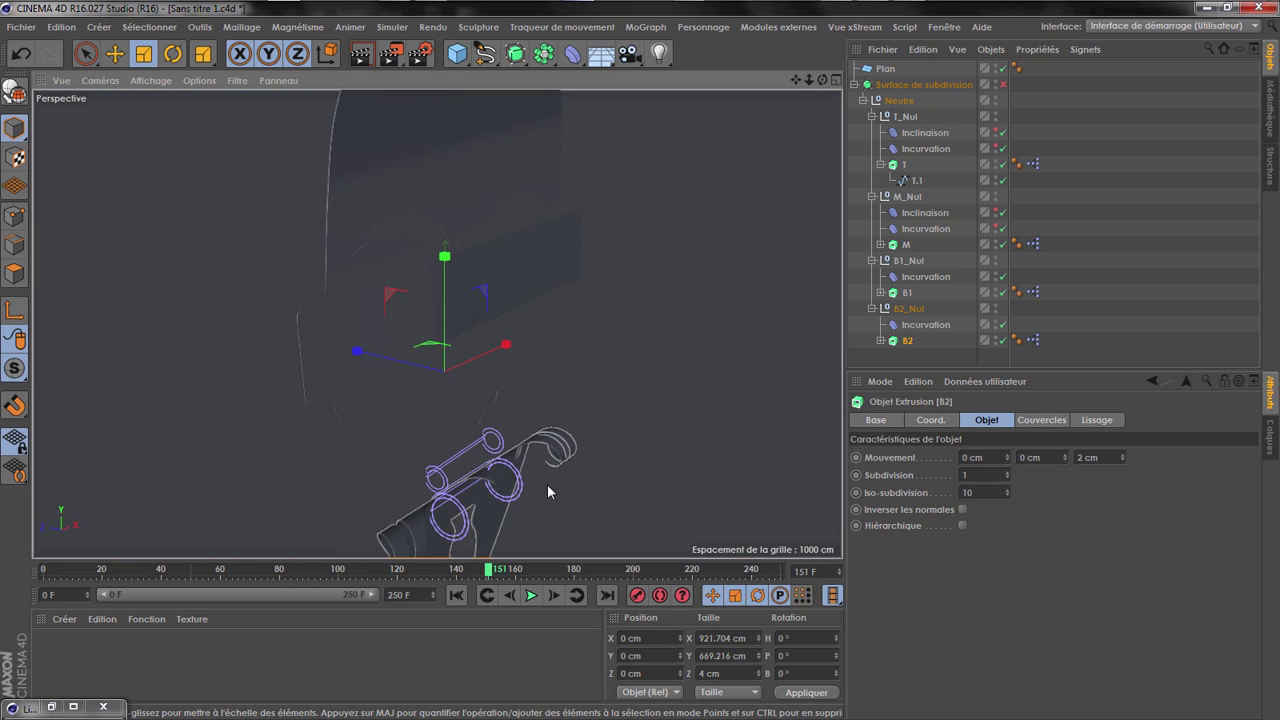
pyautogui.moveTo(412, 573); pyautogui.dragTo(489, 579)
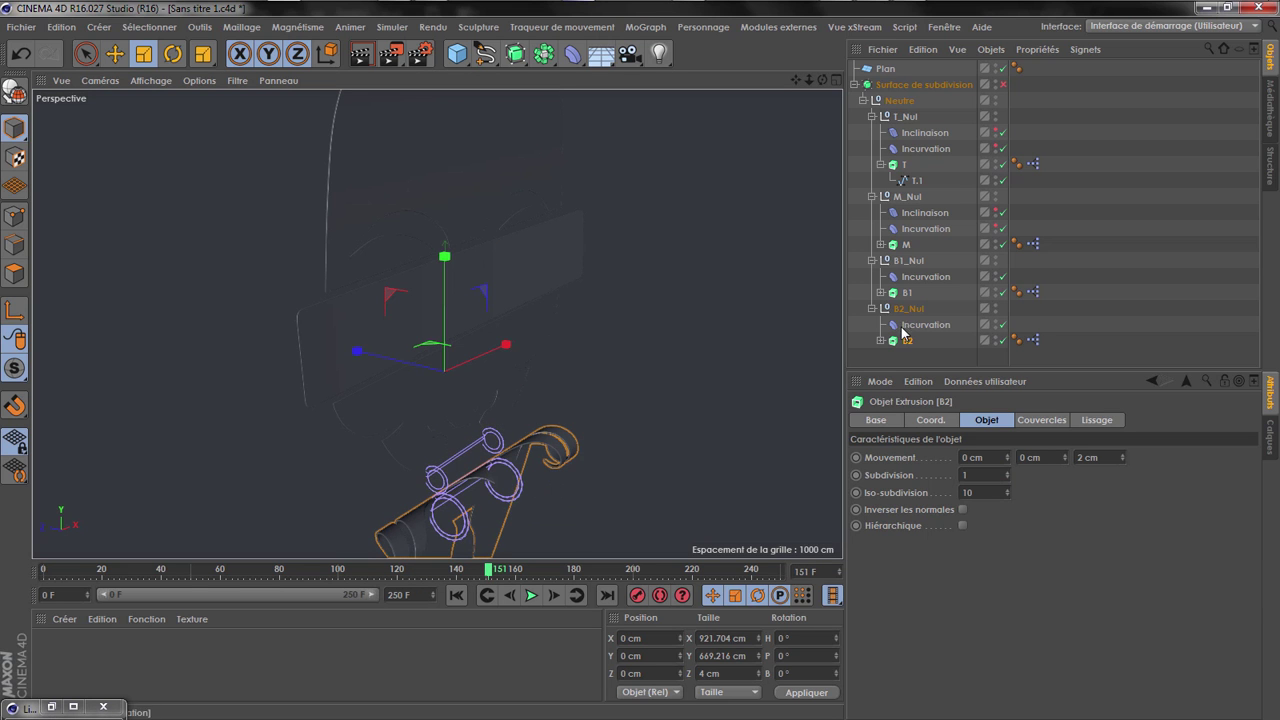
# Switch to the reference video 01-Liac 3.0.mp4 in VLC, examine the lower strips' unrolling between 00:04 and 00:05, and return to Cinema 4D
pyautogui.moveTo(687, 3)
pyautogui.click(575, 8)
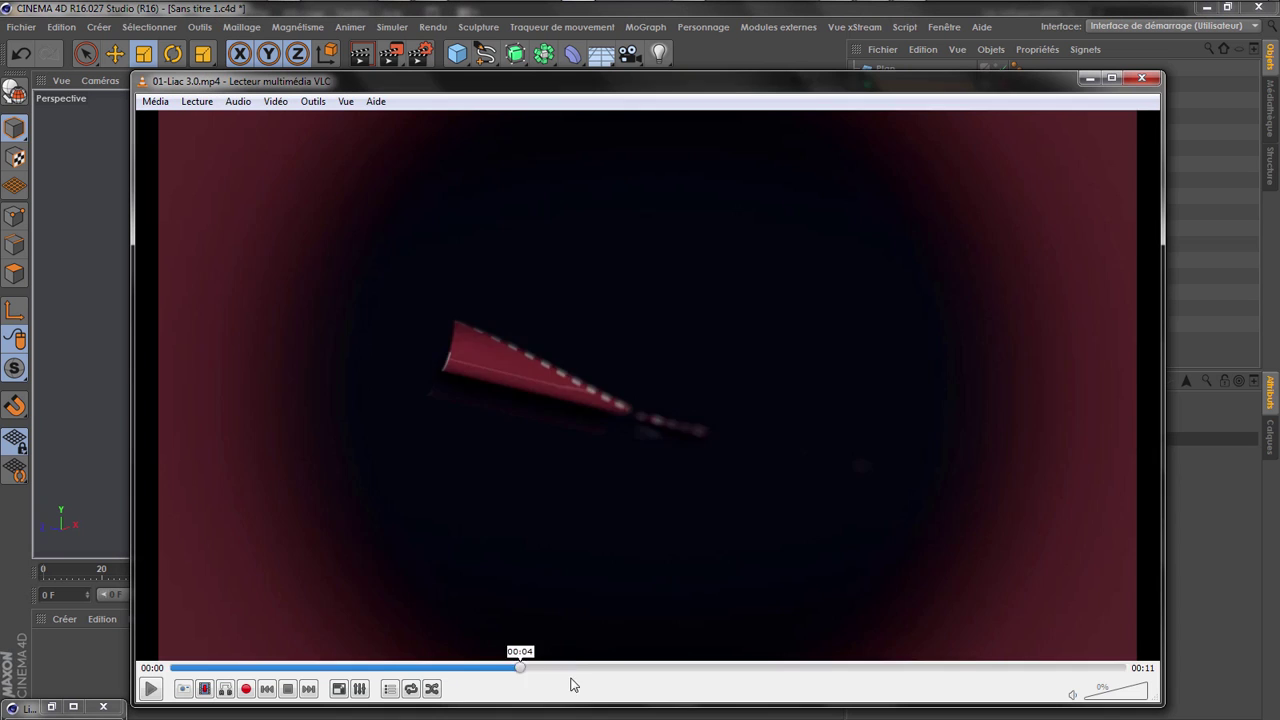
pyautogui.moveTo(571, 682)
pyautogui.mouseDown()
pyautogui.moveTo(620, 682)
pyautogui.moveTo(578, 686)
pyautogui.mouseUp()
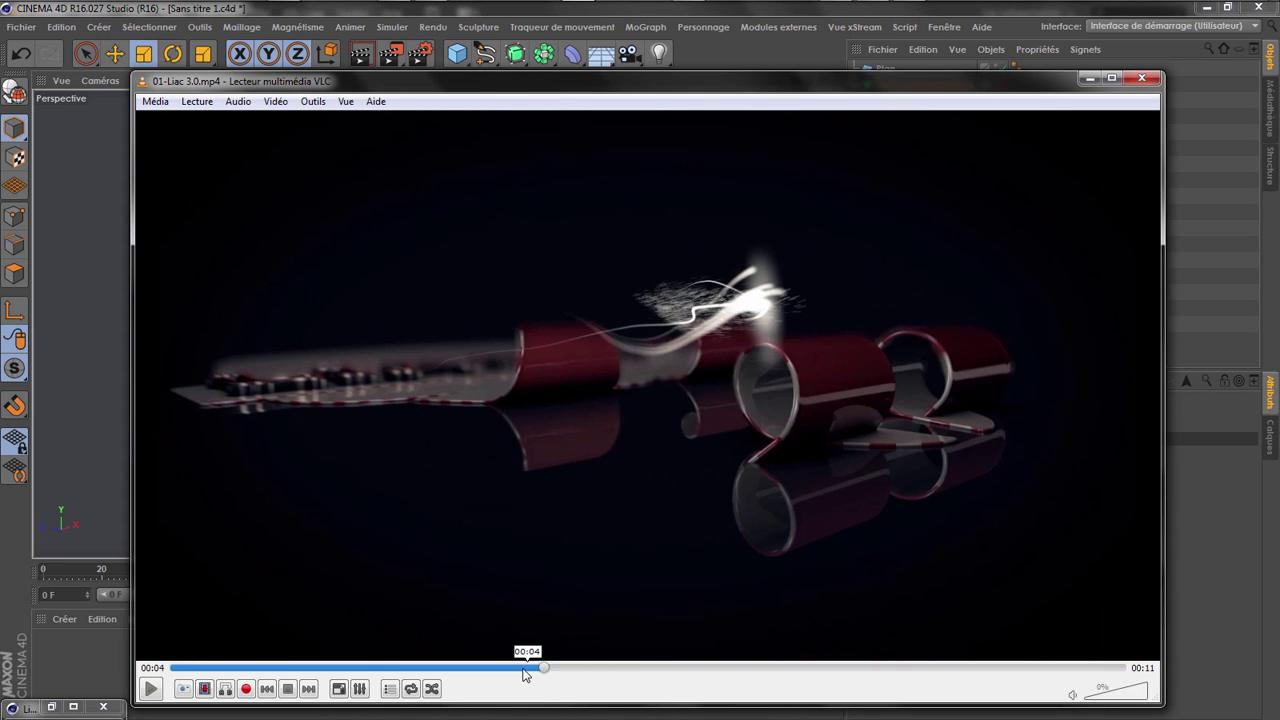
pyautogui.press('space')
pyautogui.press('space')
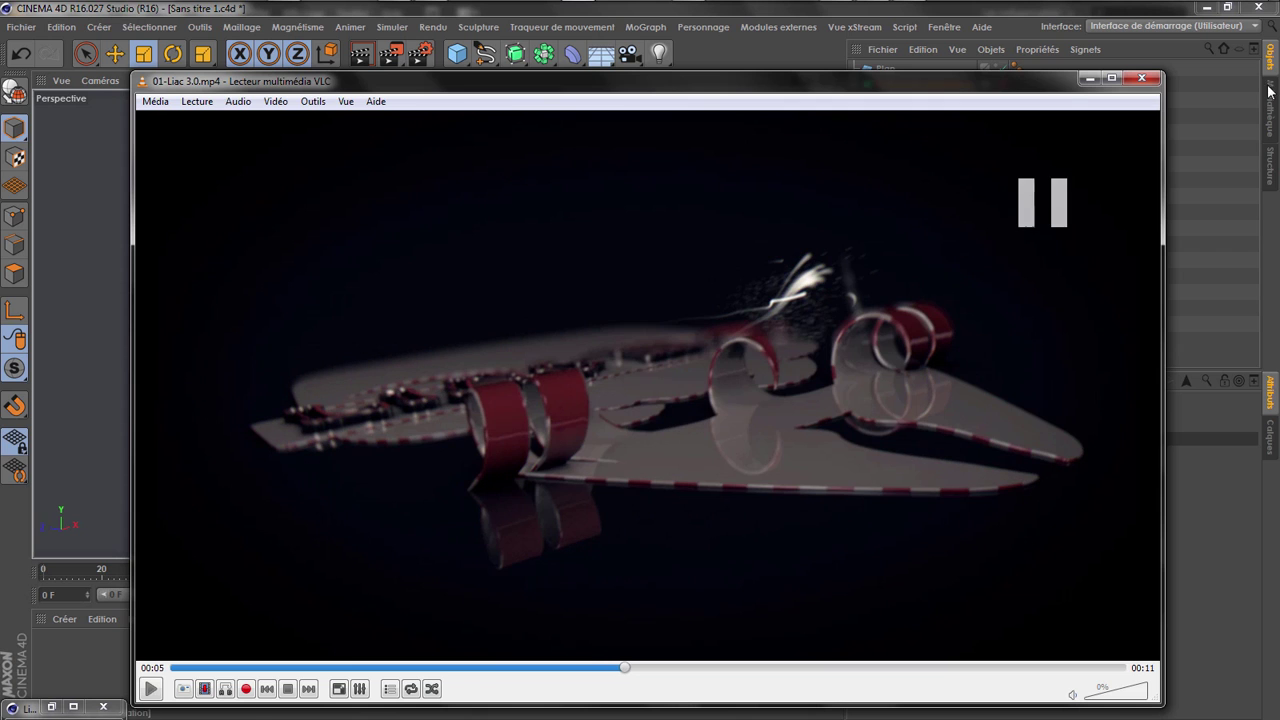
pyautogui.click(1089, 78)
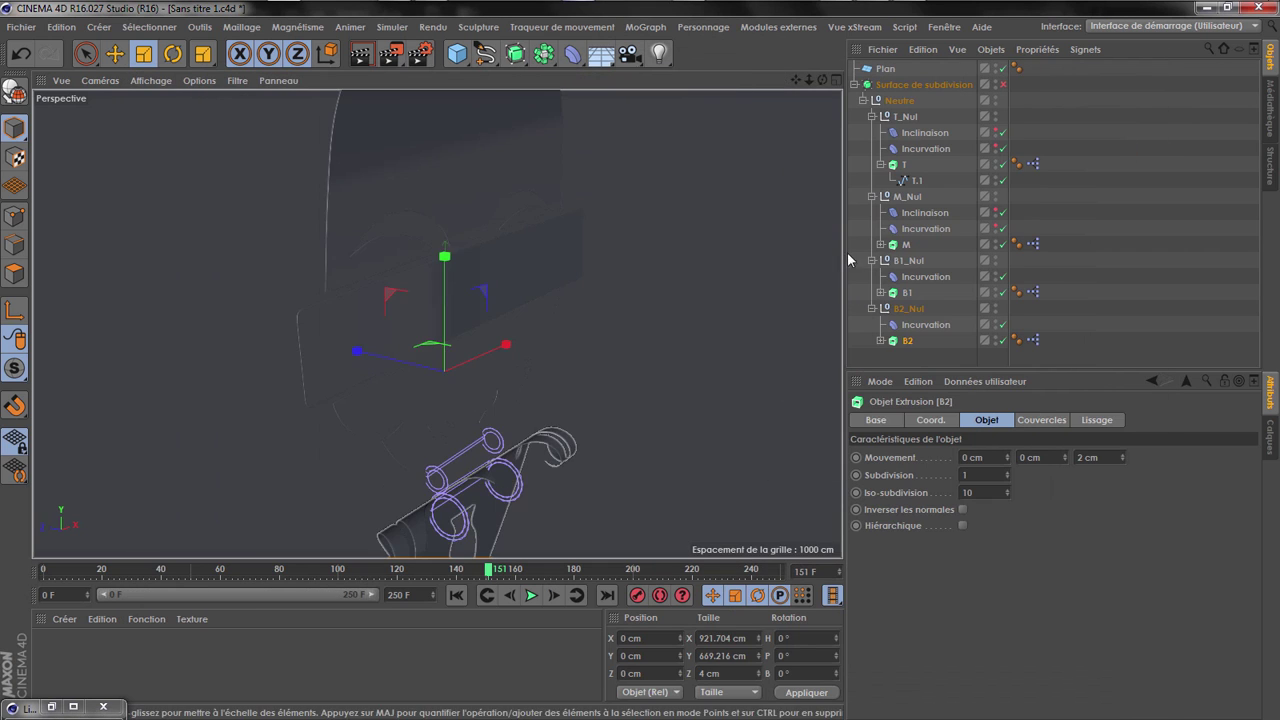
# Select the keyframes of B2's Incurvation on frames 130 and 170 and play the animation from the start to frame 81
pyautogui.click(906, 326)
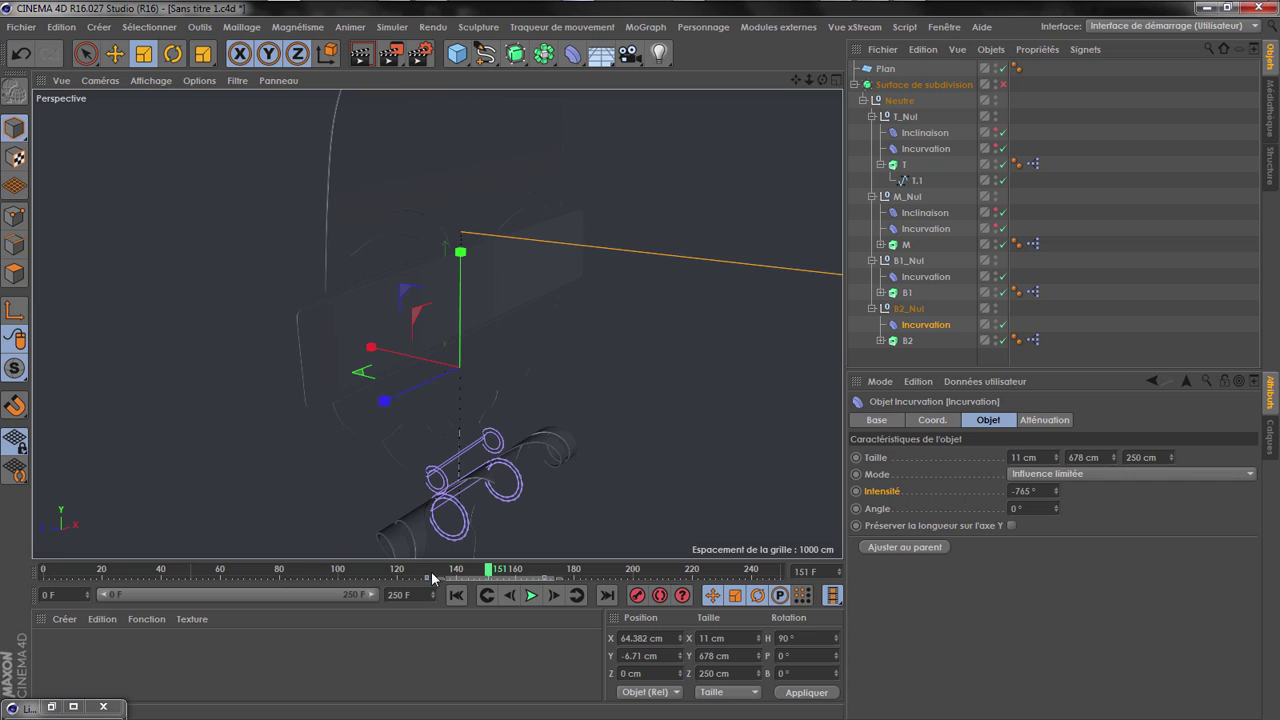
pyautogui.moveTo(413, 580); pyautogui.dragTo(28, 560)
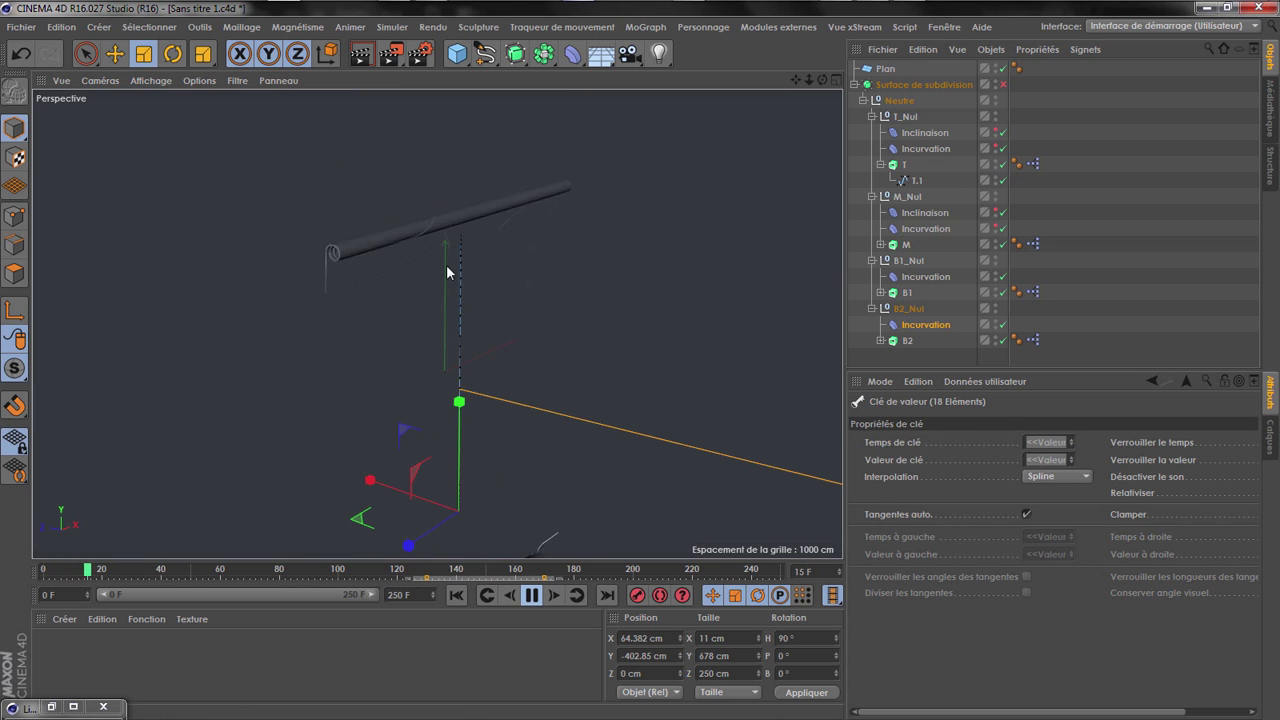
pyautogui.press('space')
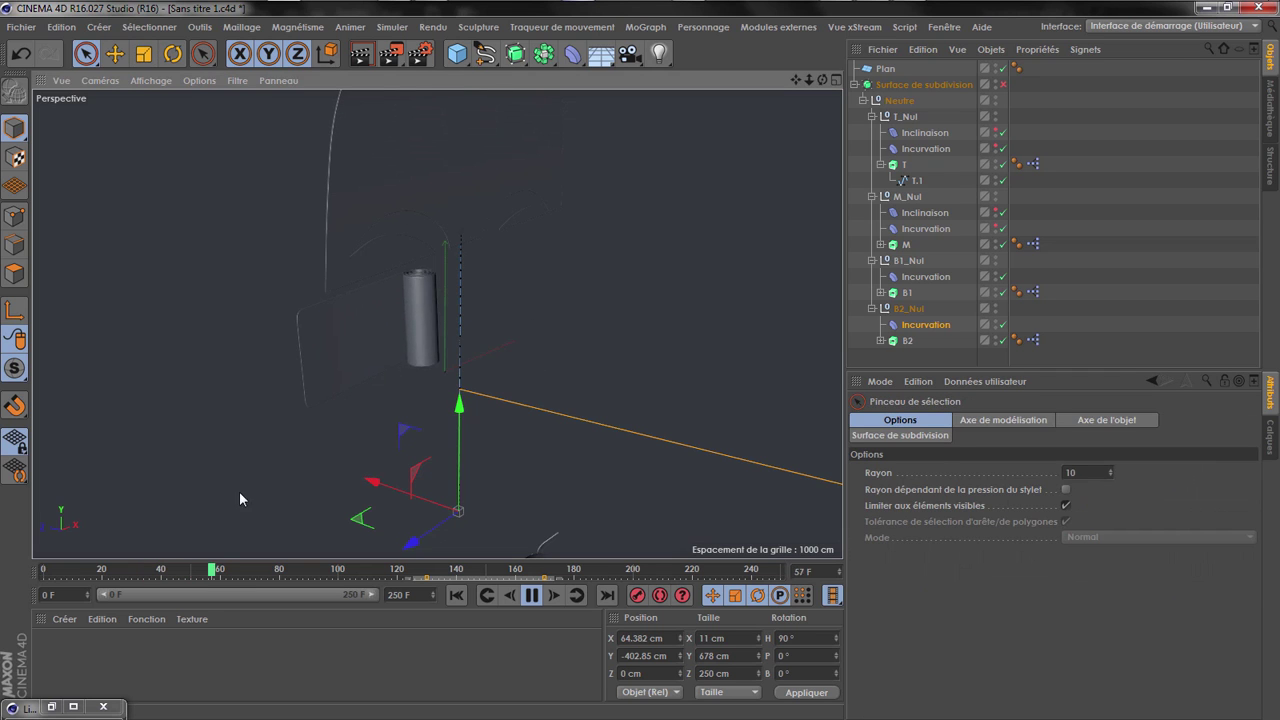
pyautogui.click(532, 597)
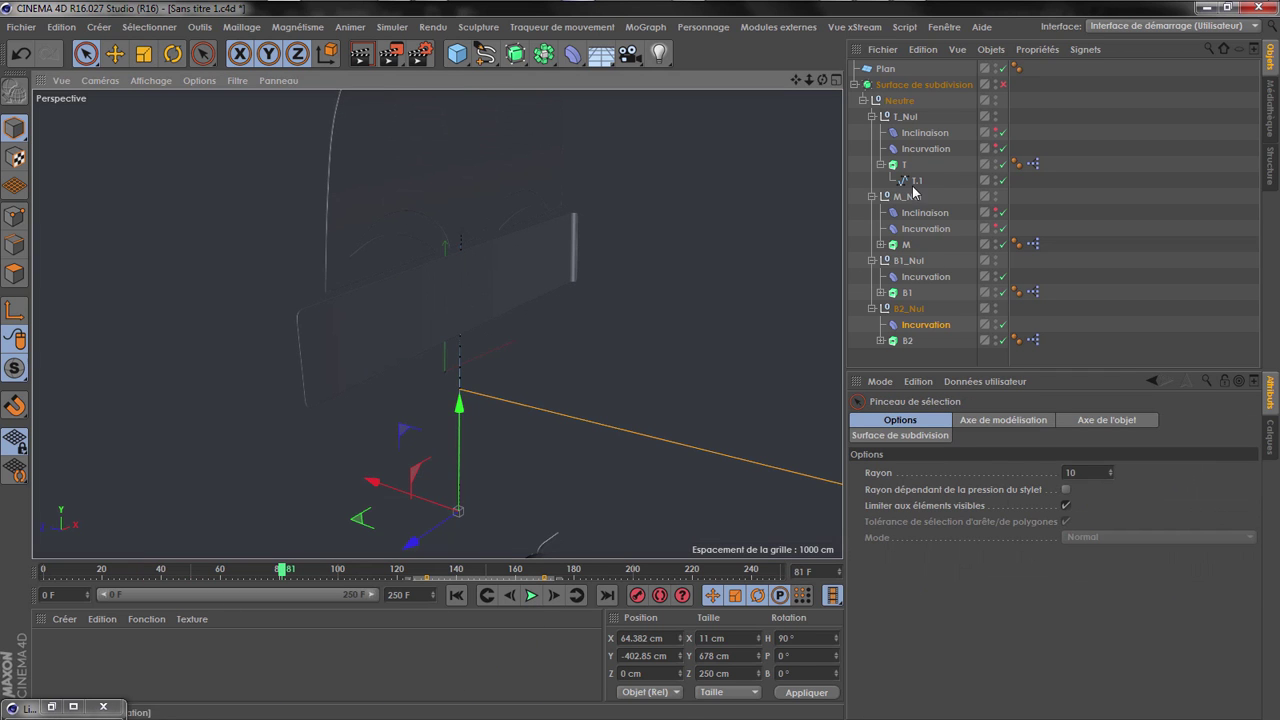
# Select T's Incurvation and examine the animation at frame 105 and at the earlier keyframe on frame 50
pyautogui.click(925, 148)
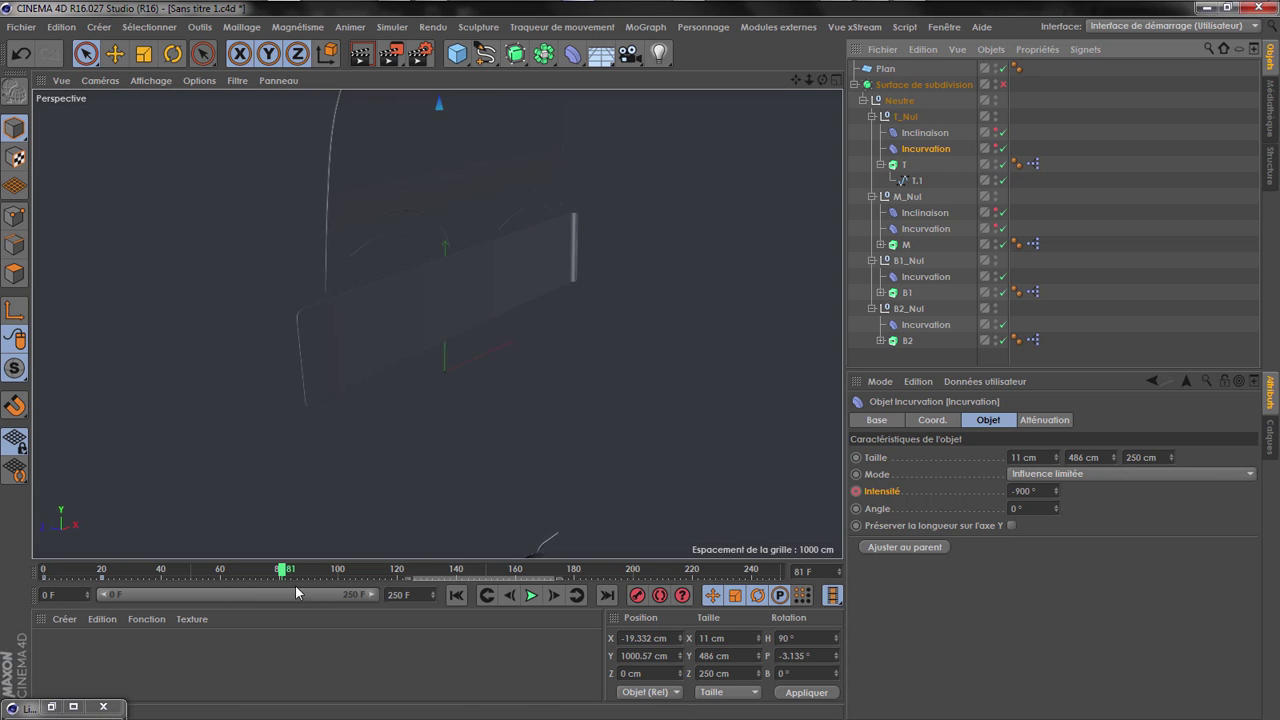
pyautogui.click(352, 574)
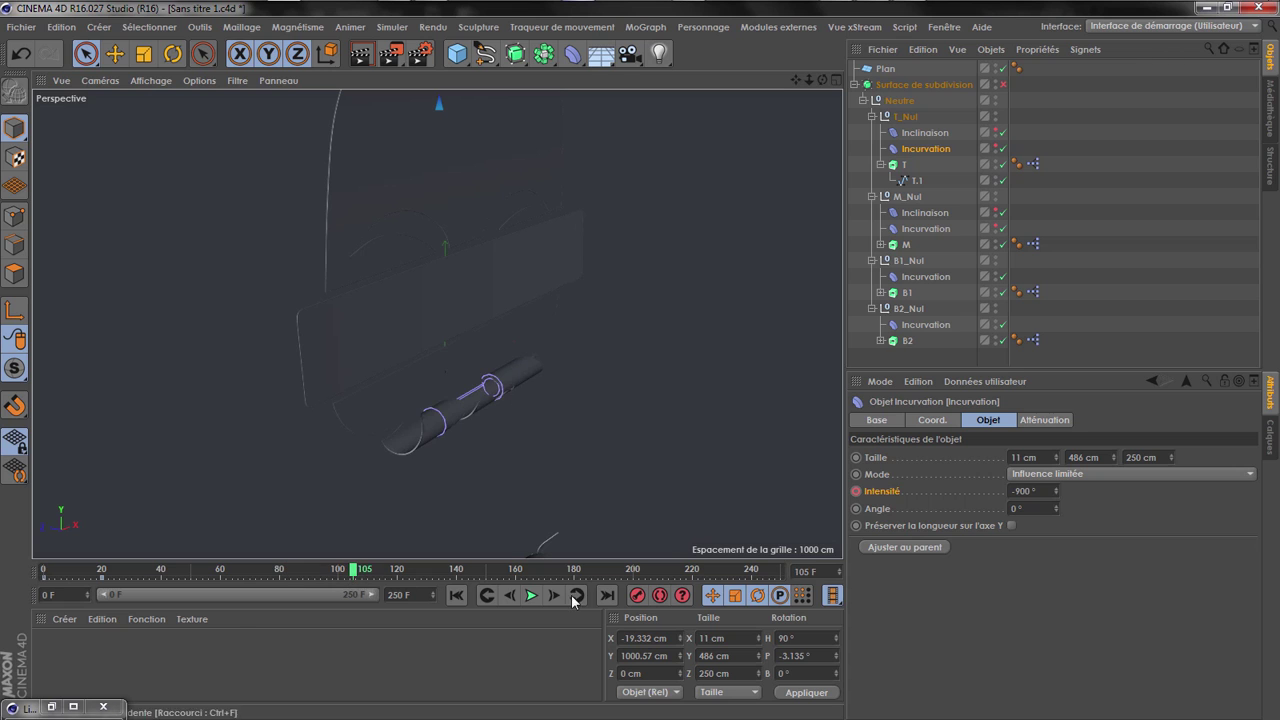
pyautogui.click(489, 599)
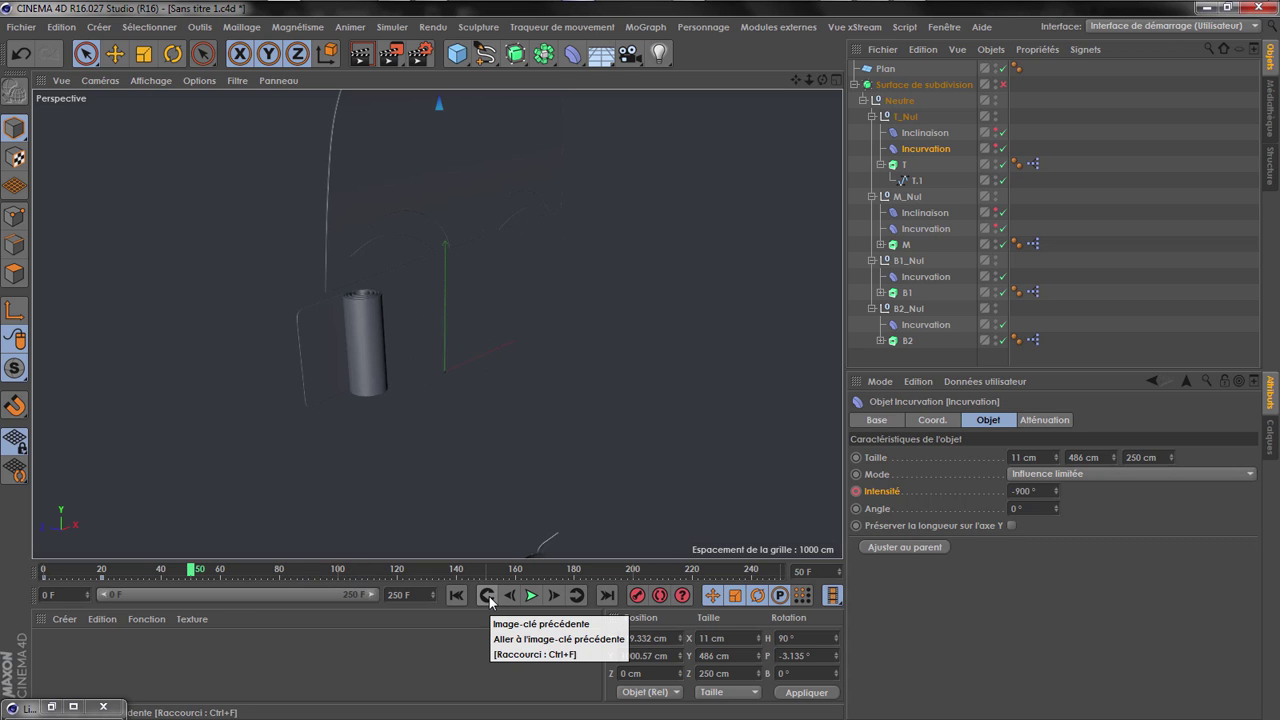
# Select M's Incurvation at frame 90 and examine the function curve of its Intensité in a reduced timeline window
pyautogui.click(912, 229)
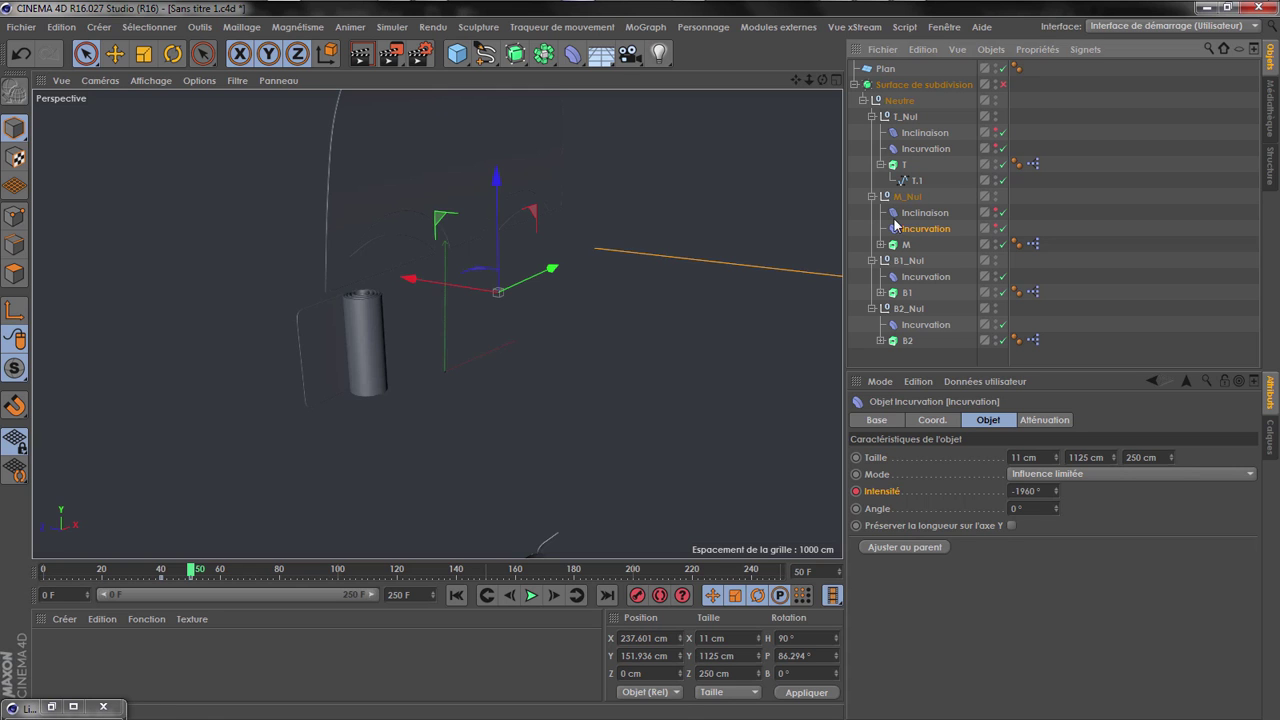
pyautogui.click(577, 596)
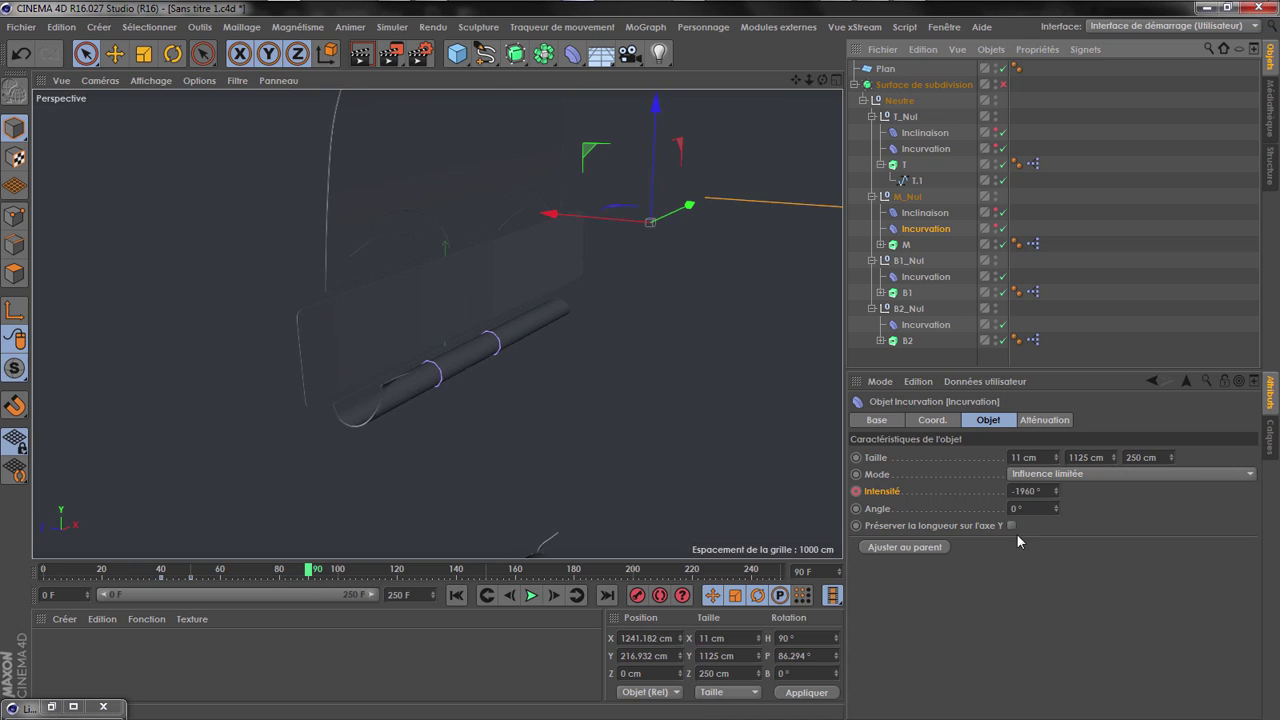
pyautogui.rightClick(869, 498)
pyautogui.moveTo(920, 452)
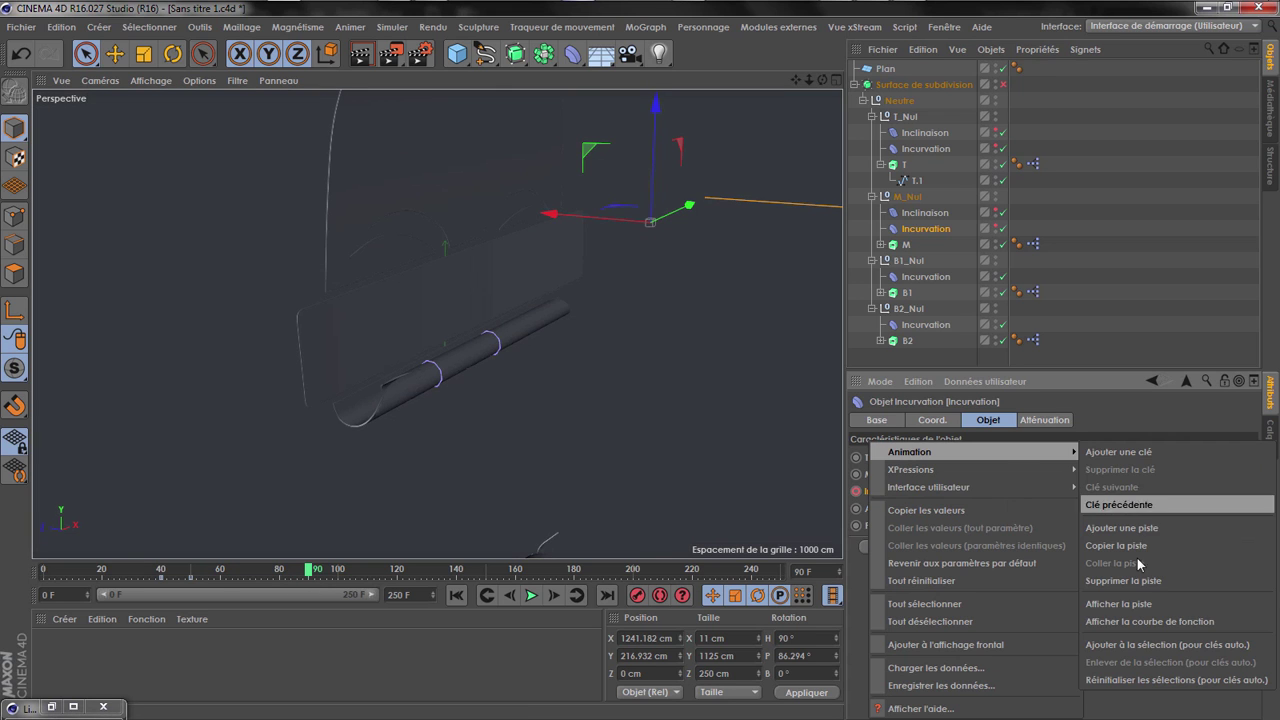
pyautogui.click(1107, 622)
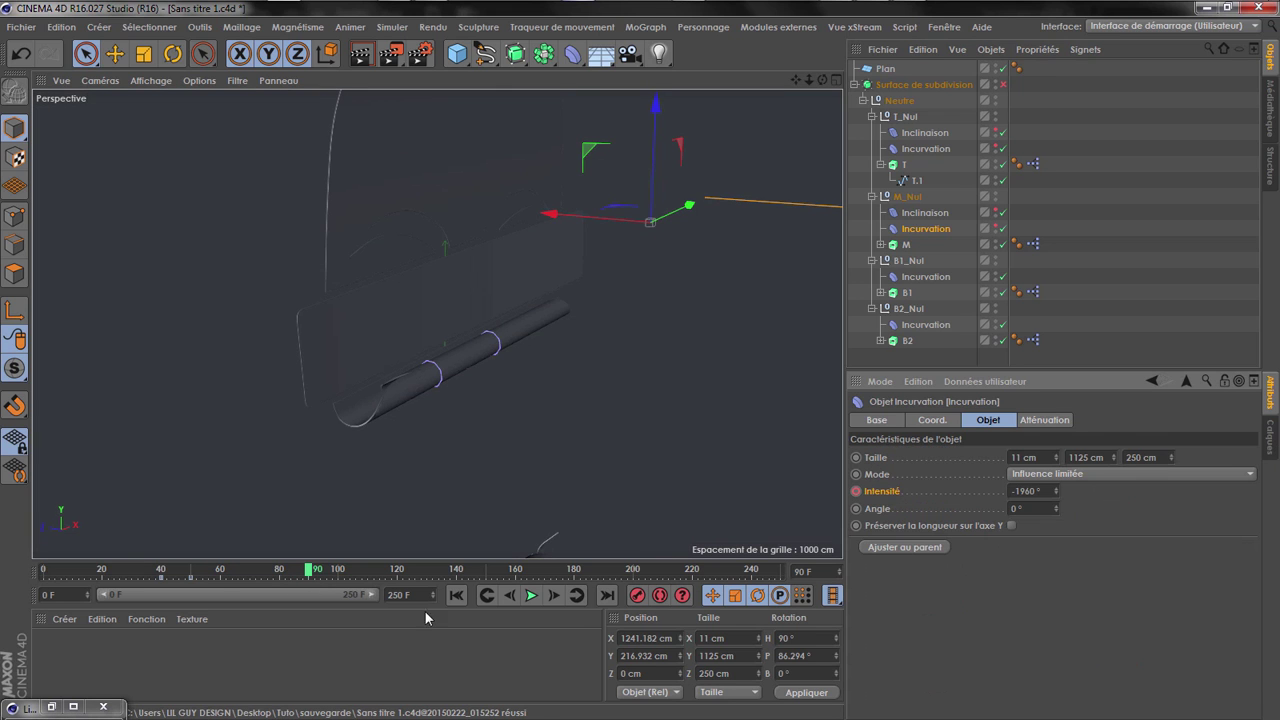
pyautogui.click(73, 707)
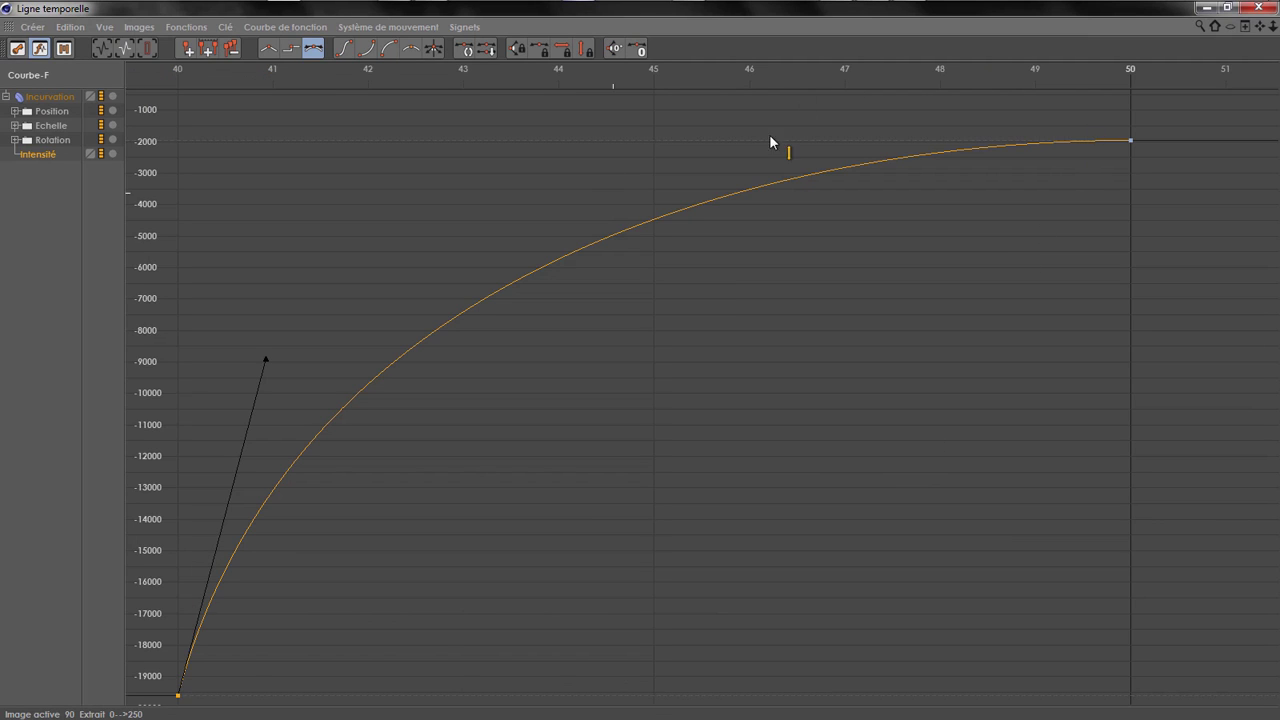
pyautogui.moveTo(851, 10); pyautogui.dragTo(770, 78)
pyautogui.moveTo(1110, 99); pyautogui.dragTo(1037, 205)
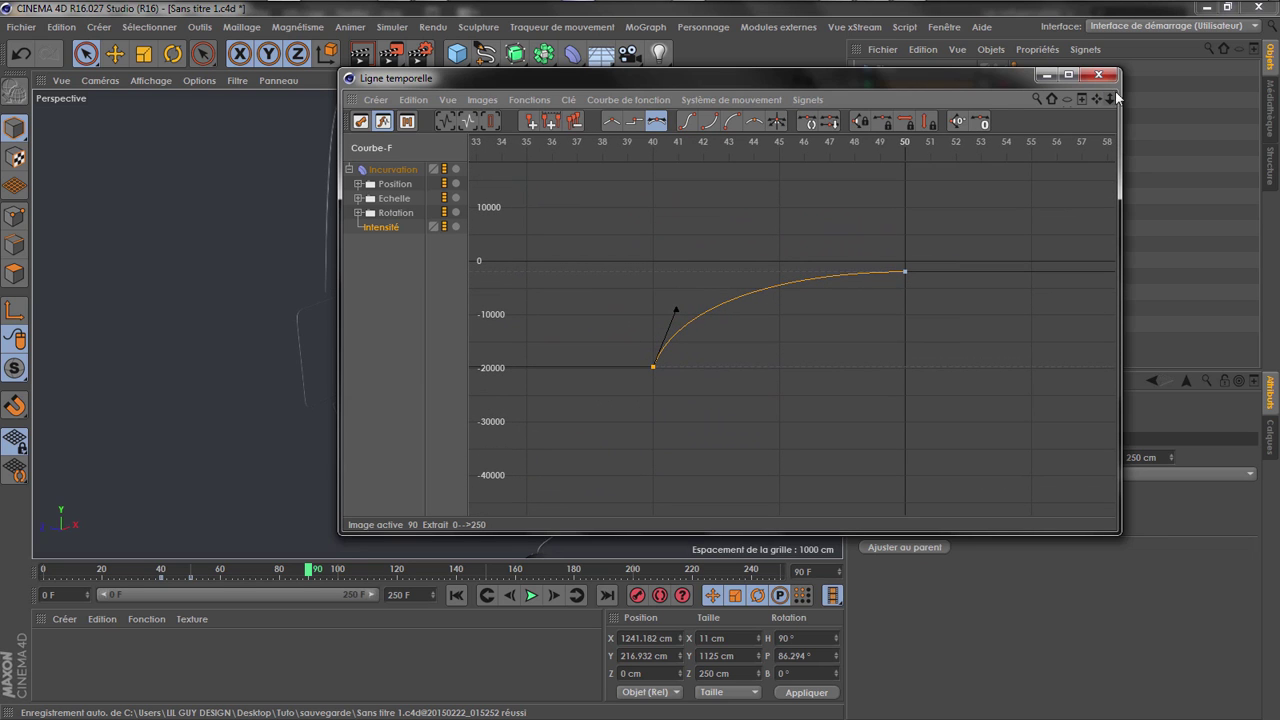
pyautogui.click(1043, 76)
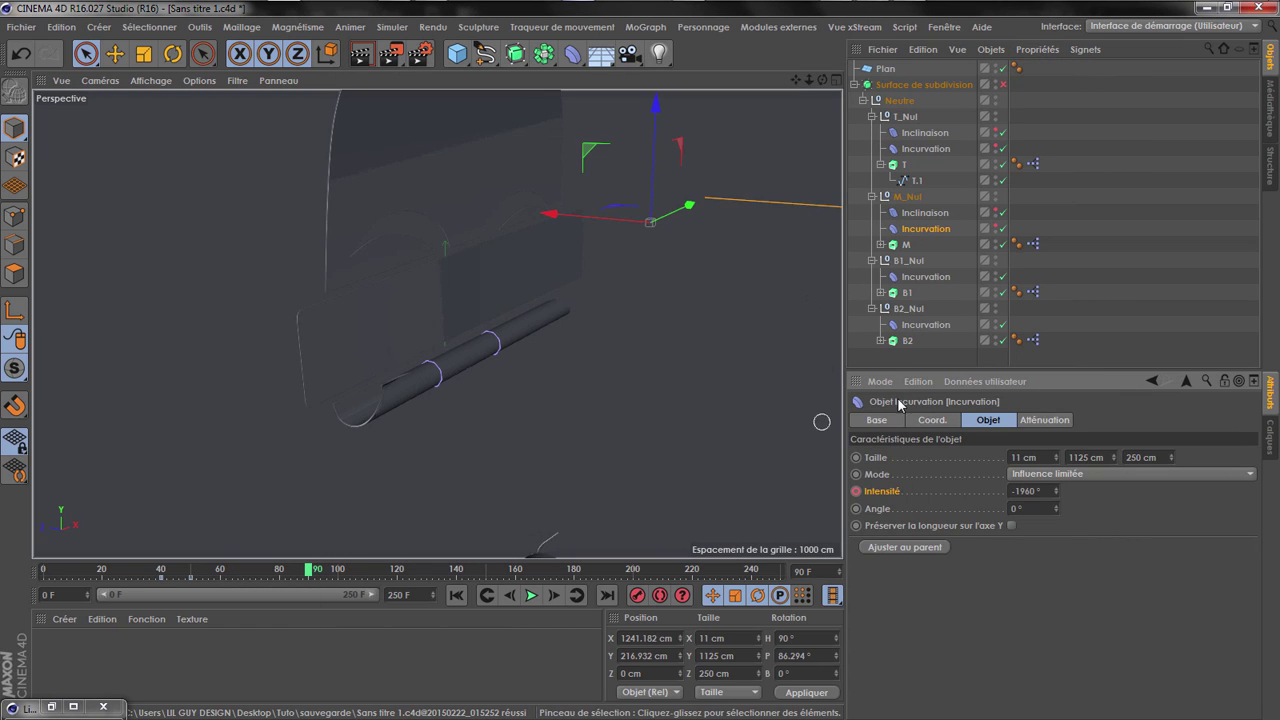
# Display the function curve of the Y position of M's Incurvation
pyautogui.click(930, 420)
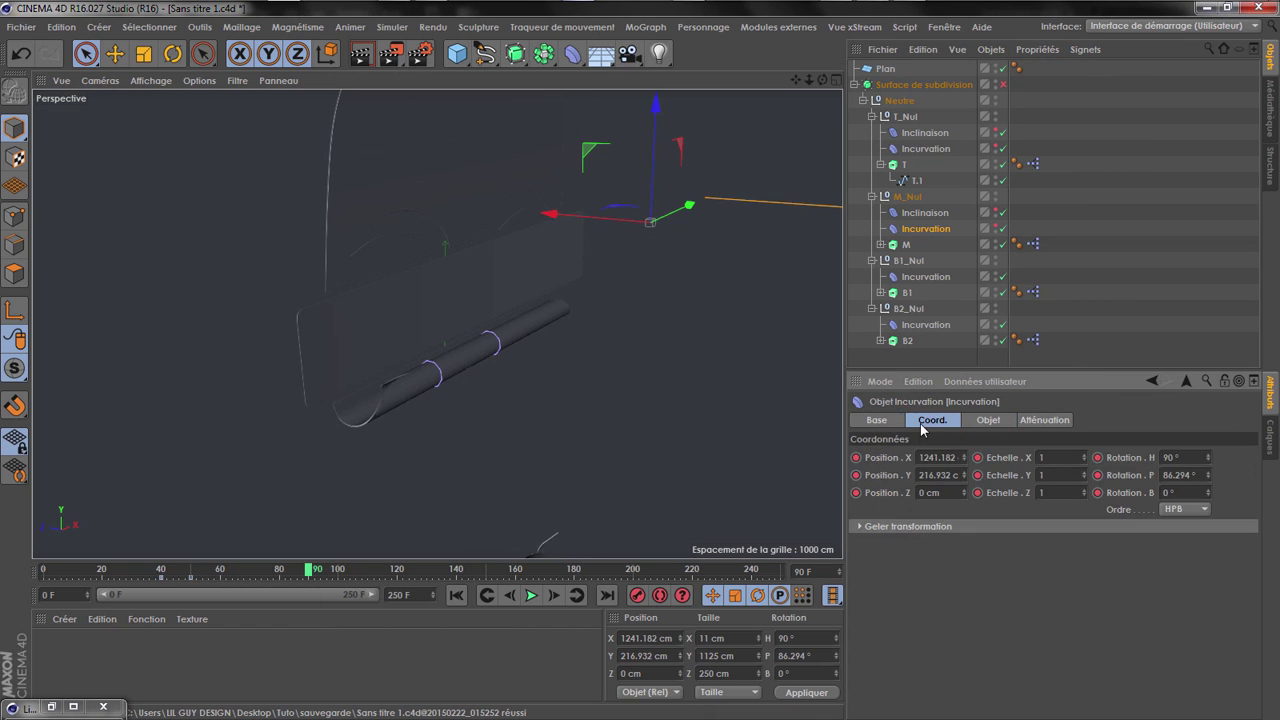
pyautogui.rightClick(908, 481)
pyautogui.moveTo(945, 452)
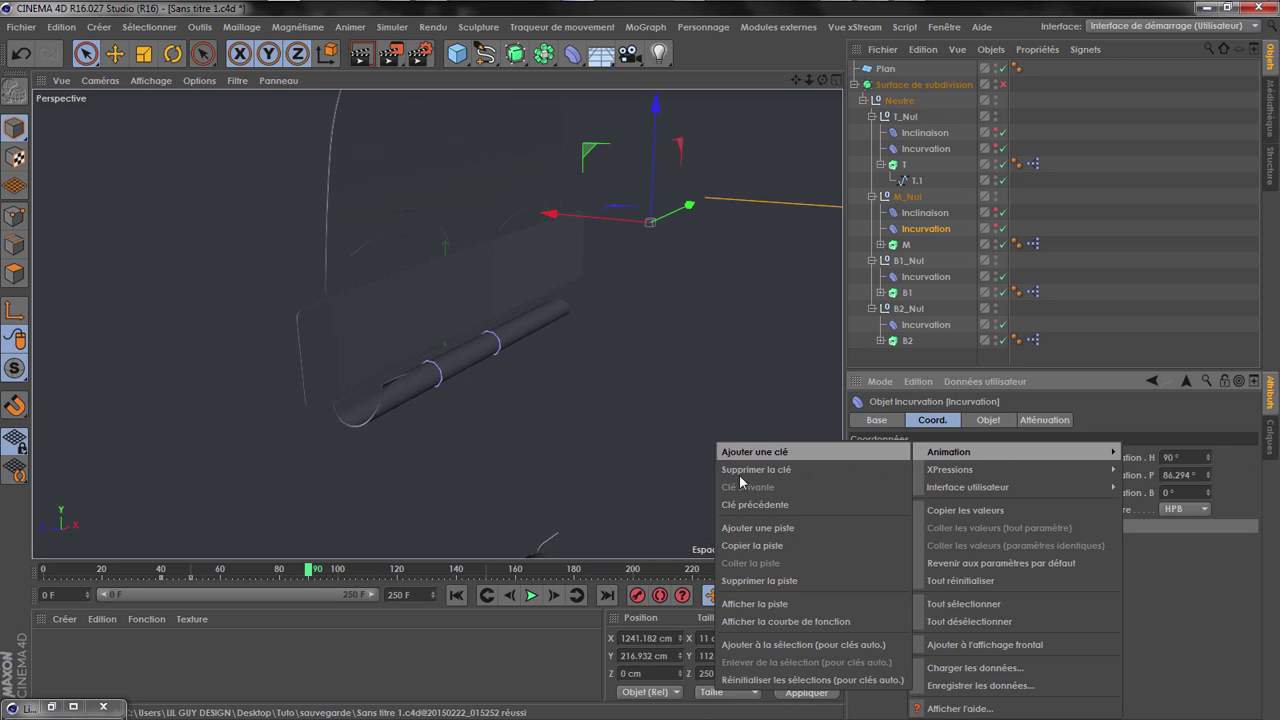
pyautogui.click(760, 622)
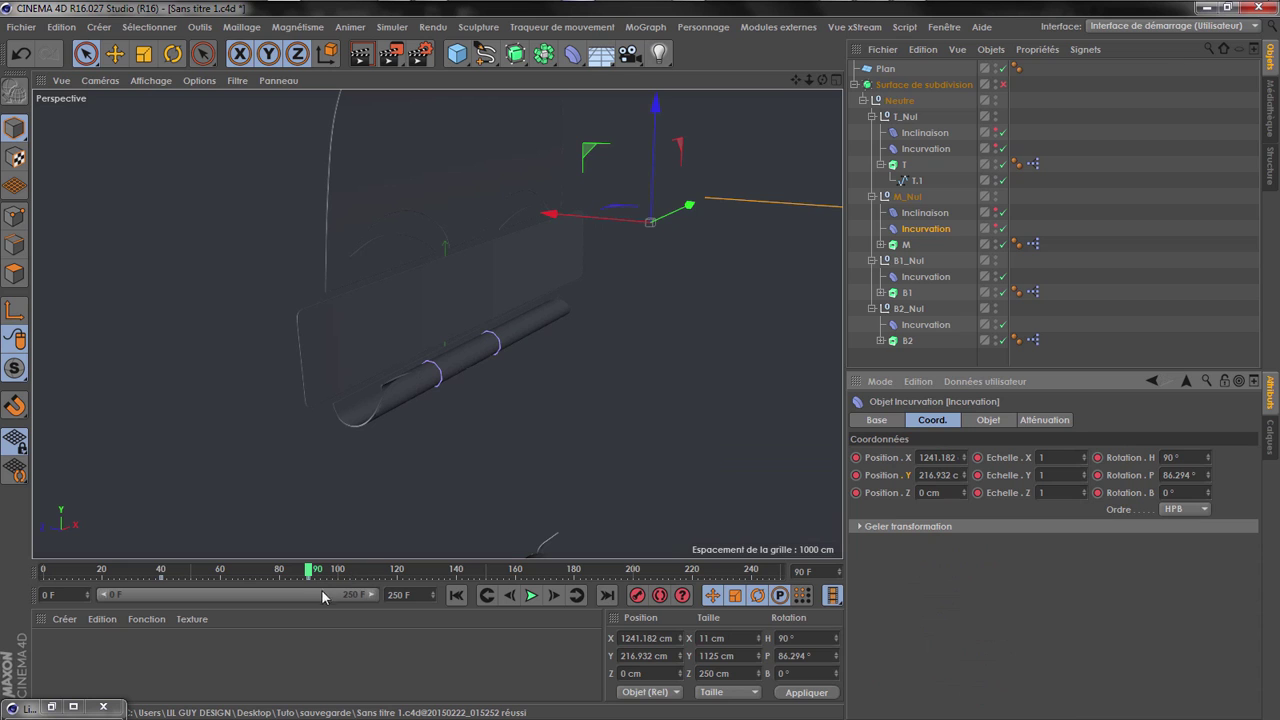
pyautogui.moveTo(324, 582); pyautogui.dragTo(170, 580)
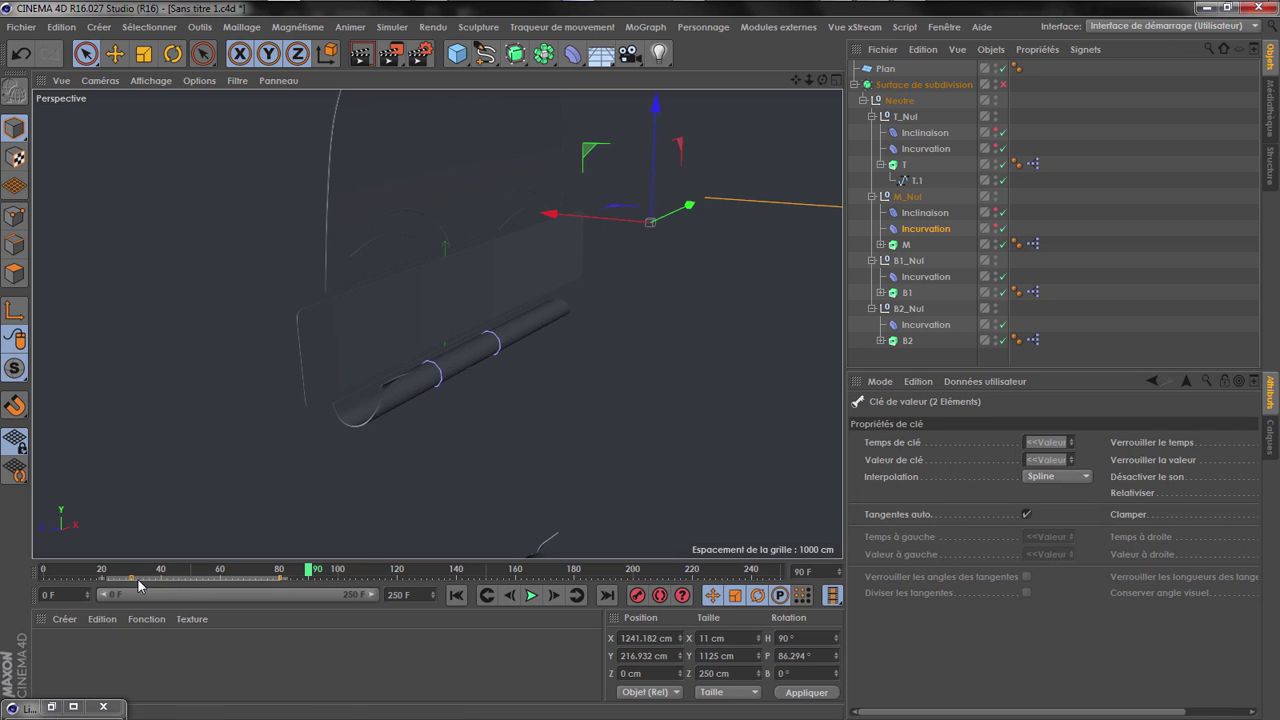
pyautogui.click(128, 572)
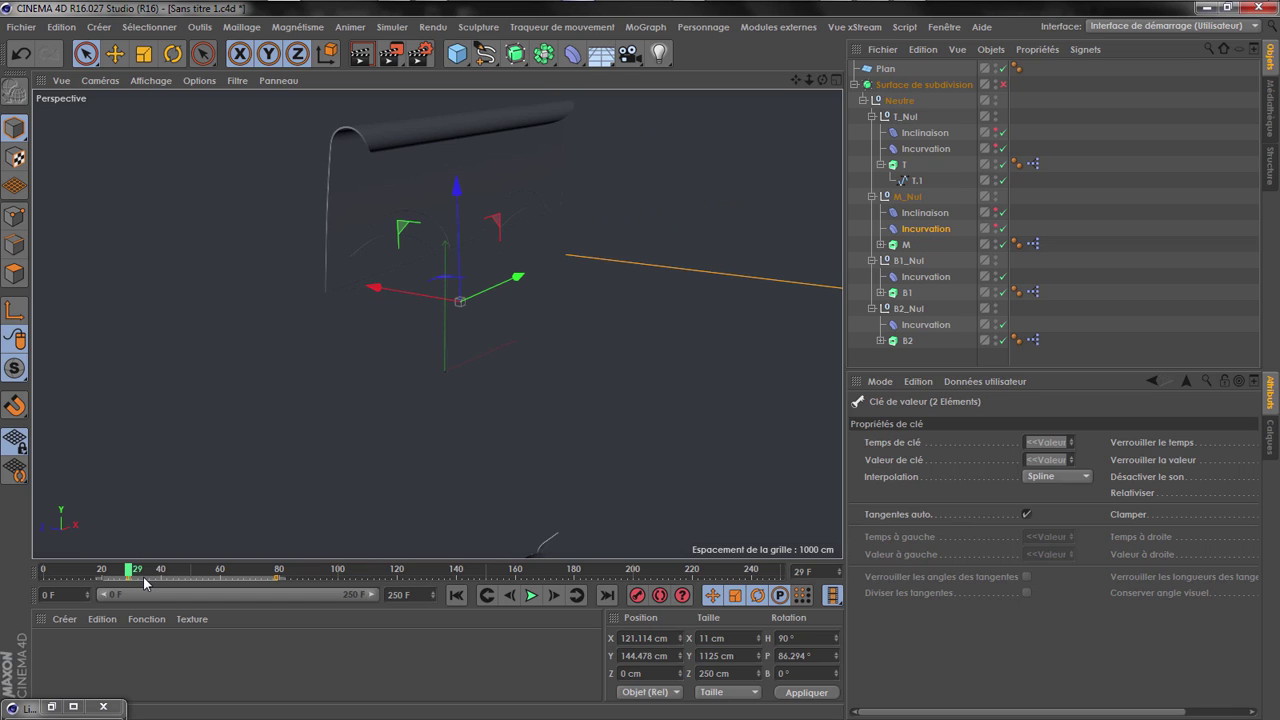
pyautogui.hotkey('ctrl', 'z')
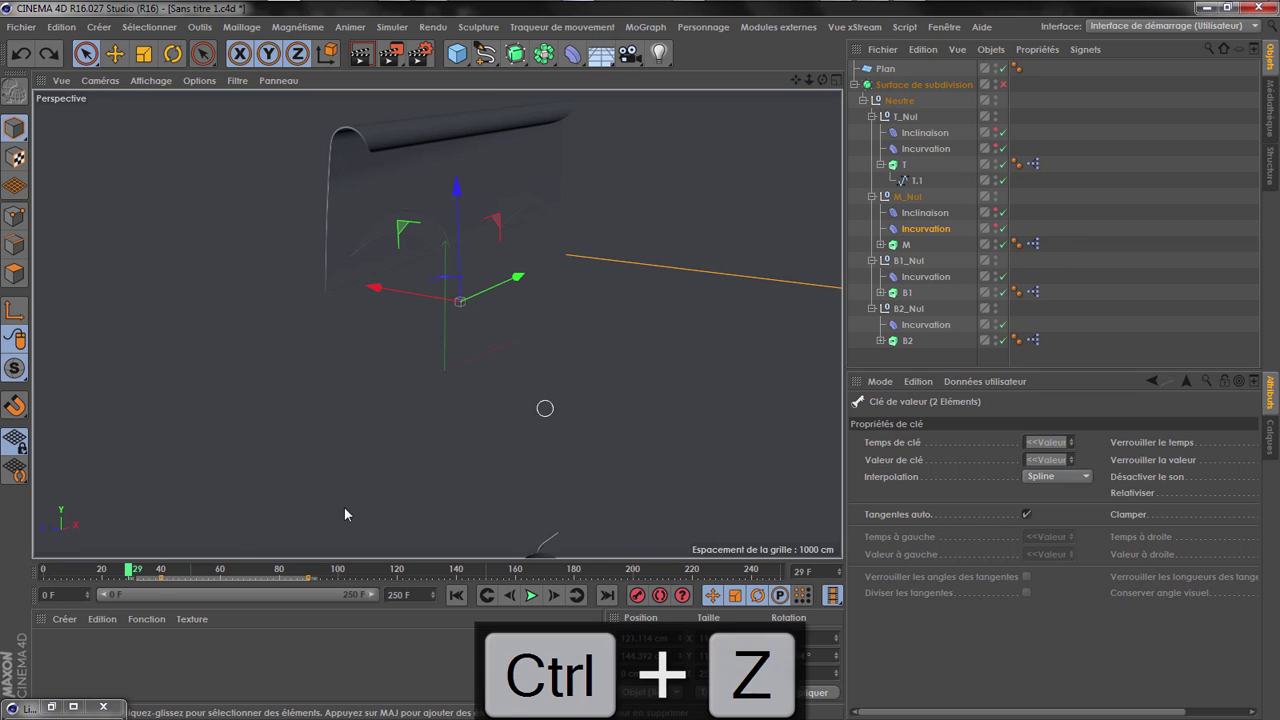
# Shift the keyframes of B2's Incurvation to frames 120 and 160 and check the strip's unrolling at frame 137
pyautogui.click(166, 571)
pyautogui.moveTo(166, 571); pyautogui.dragTo(472, 568)
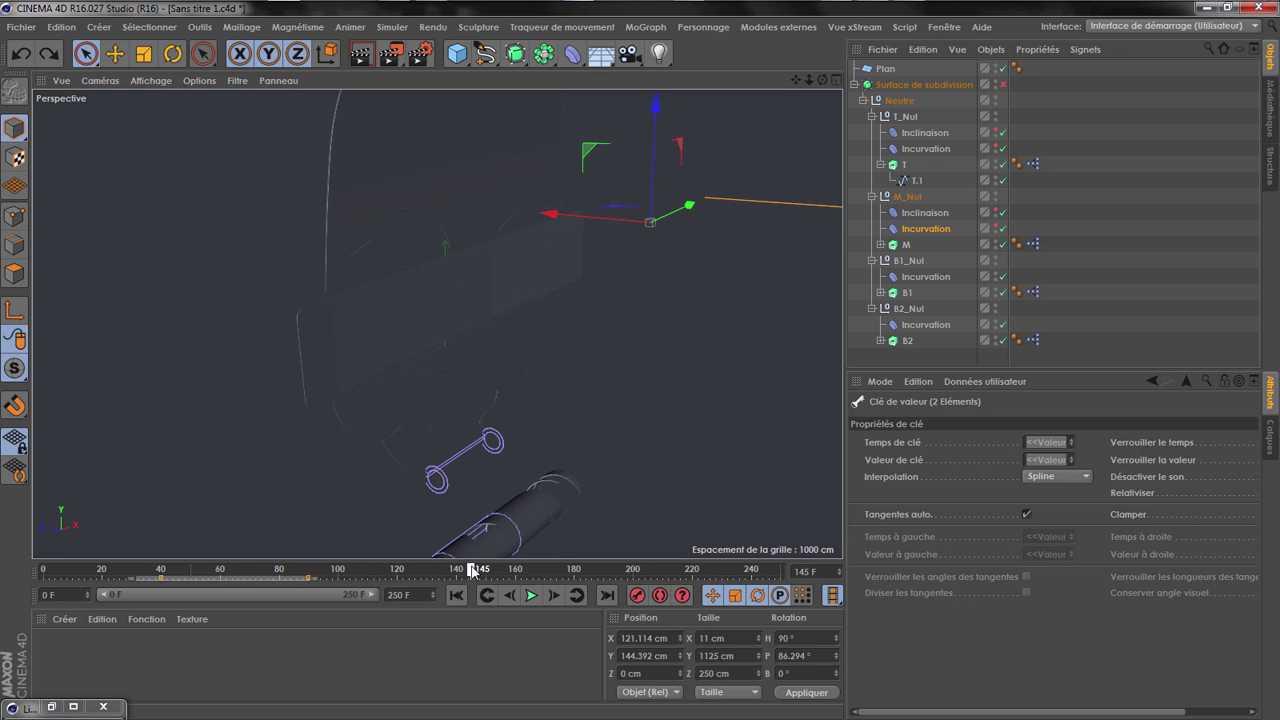
pyautogui.click(926, 324)
pyautogui.moveTo(418, 580); pyautogui.dragTo(515, 580)
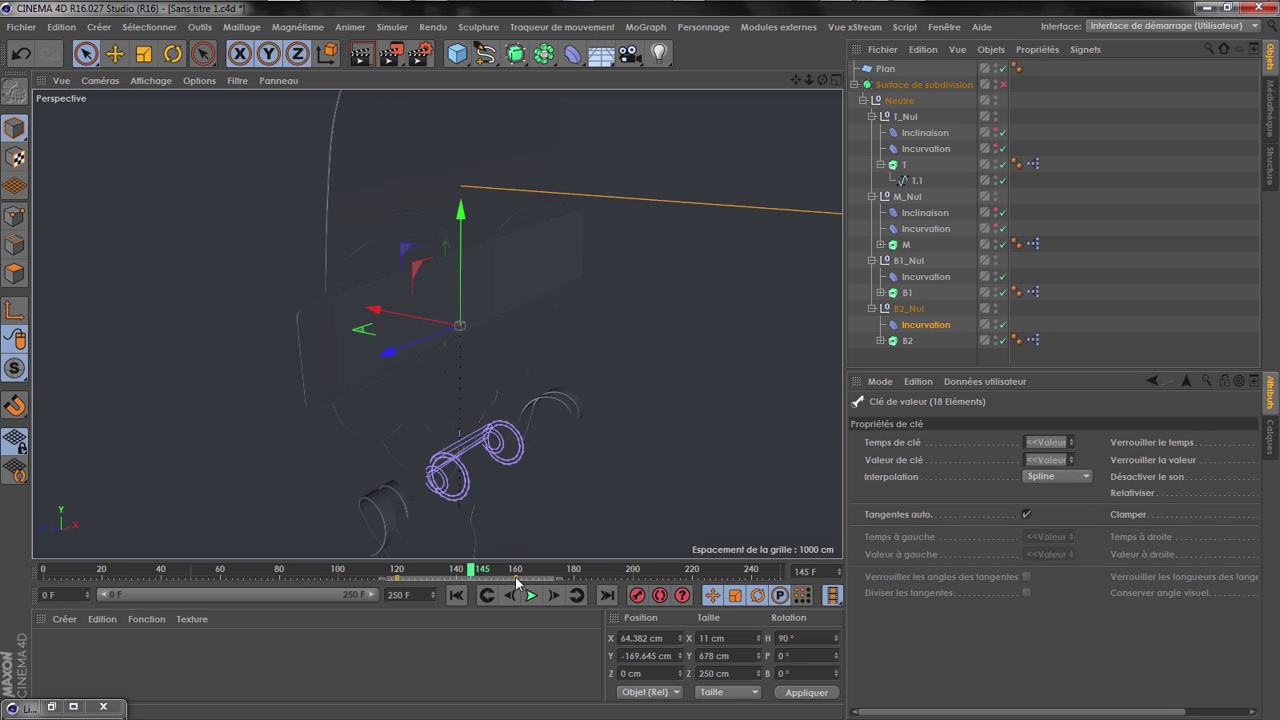
pyautogui.click(909, 308)
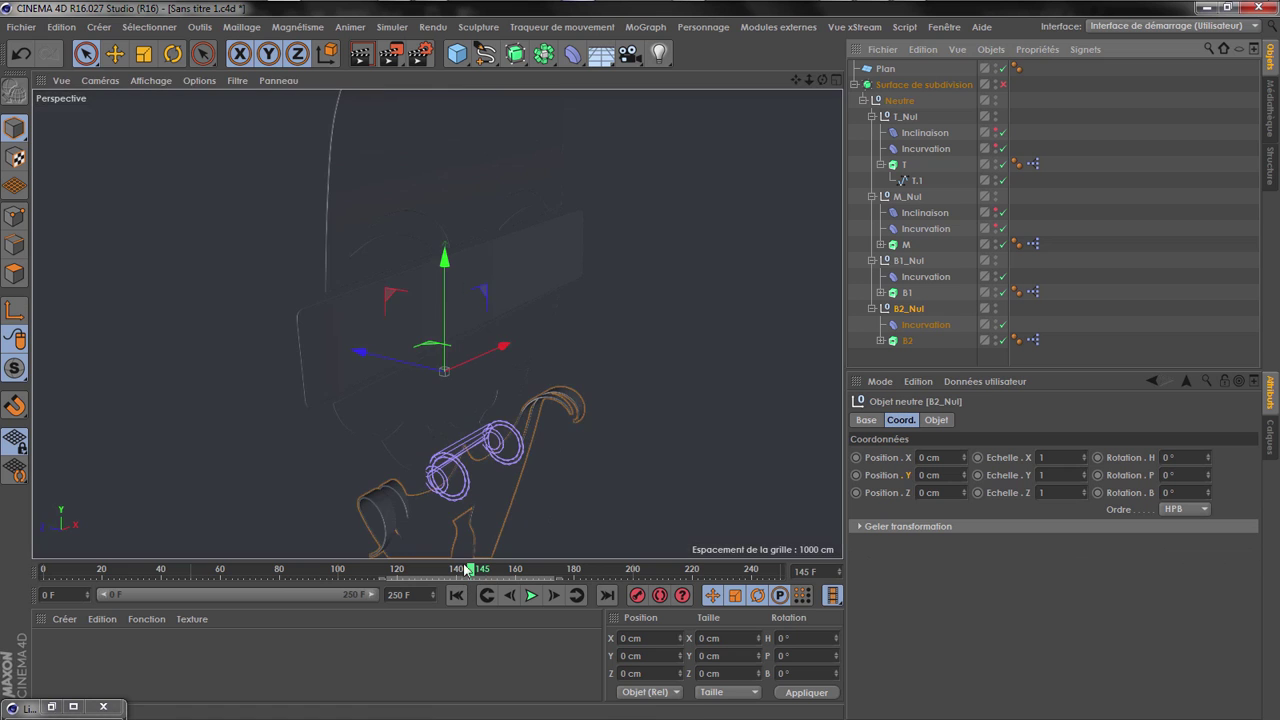
pyautogui.moveTo(822, 80)
pyautogui.mouseDown()
pyautogui.moveTo(796, 42)
pyautogui.moveTo(808, 62)
pyautogui.mouseUp()
pyautogui.moveTo(460, 571)
pyautogui.mouseDown()
pyautogui.moveTo(398, 572)
pyautogui.moveTo(448, 572)
pyautogui.mouseUp()
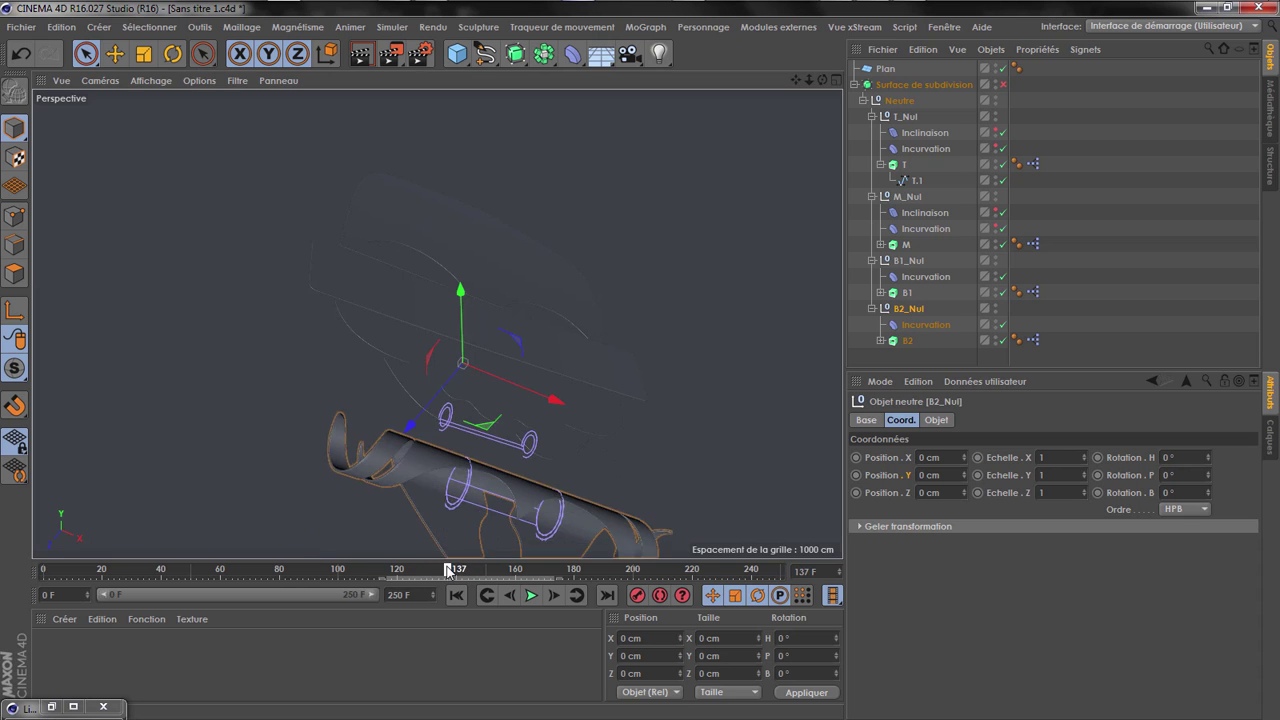
# Shift the keyframes of B2's Incurvation earlier to about frames 92 and 132 and go to frame 175
pyautogui.click(920, 324)
pyautogui.click(448, 580)
pyautogui.moveTo(448, 580); pyautogui.dragTo(440, 582)
pyautogui.moveTo(362, 574)
pyautogui.mouseDown()
pyautogui.moveTo(310, 572)
pyautogui.moveTo(381, 572)
pyautogui.mouseUp()
pyautogui.moveTo(379, 572); pyautogui.dragTo(400, 570)
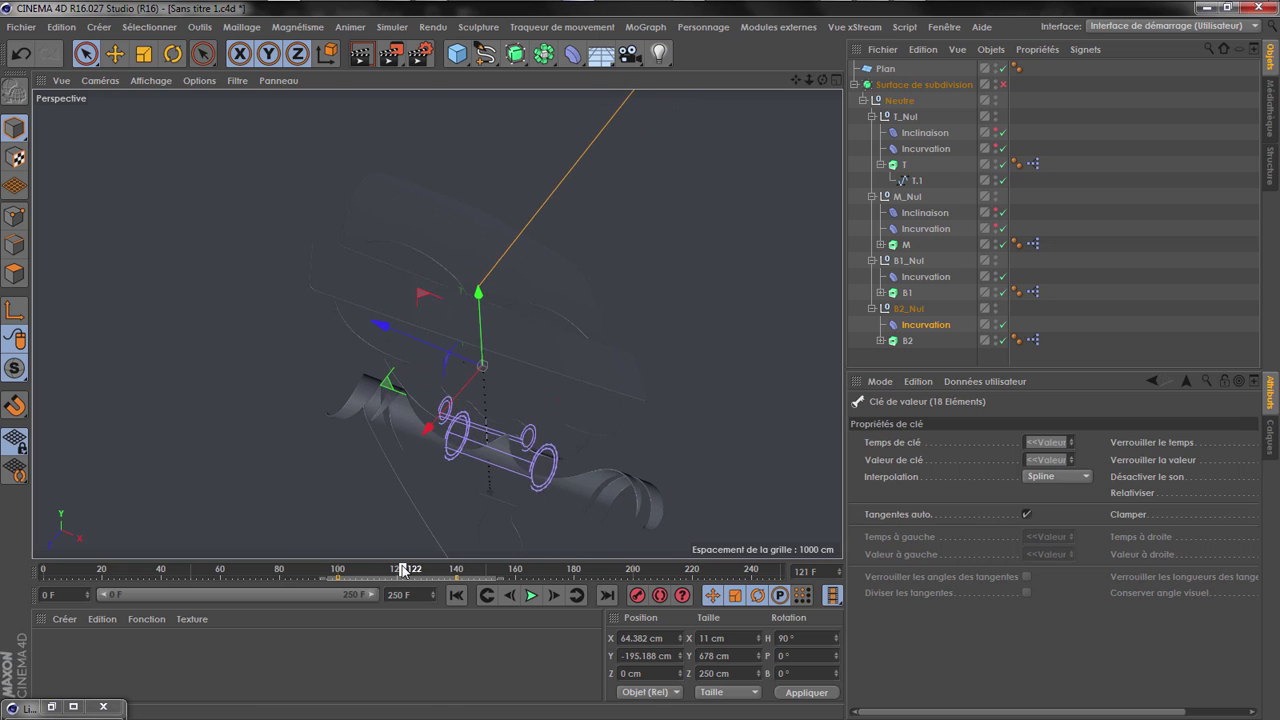
pyautogui.moveTo(401, 583)
pyautogui.mouseDown()
pyautogui.moveTo(340, 573)
pyautogui.moveTo(434, 572)
pyautogui.moveTo(420, 572)
pyautogui.mouseUp()
pyautogui.click(560, 572)
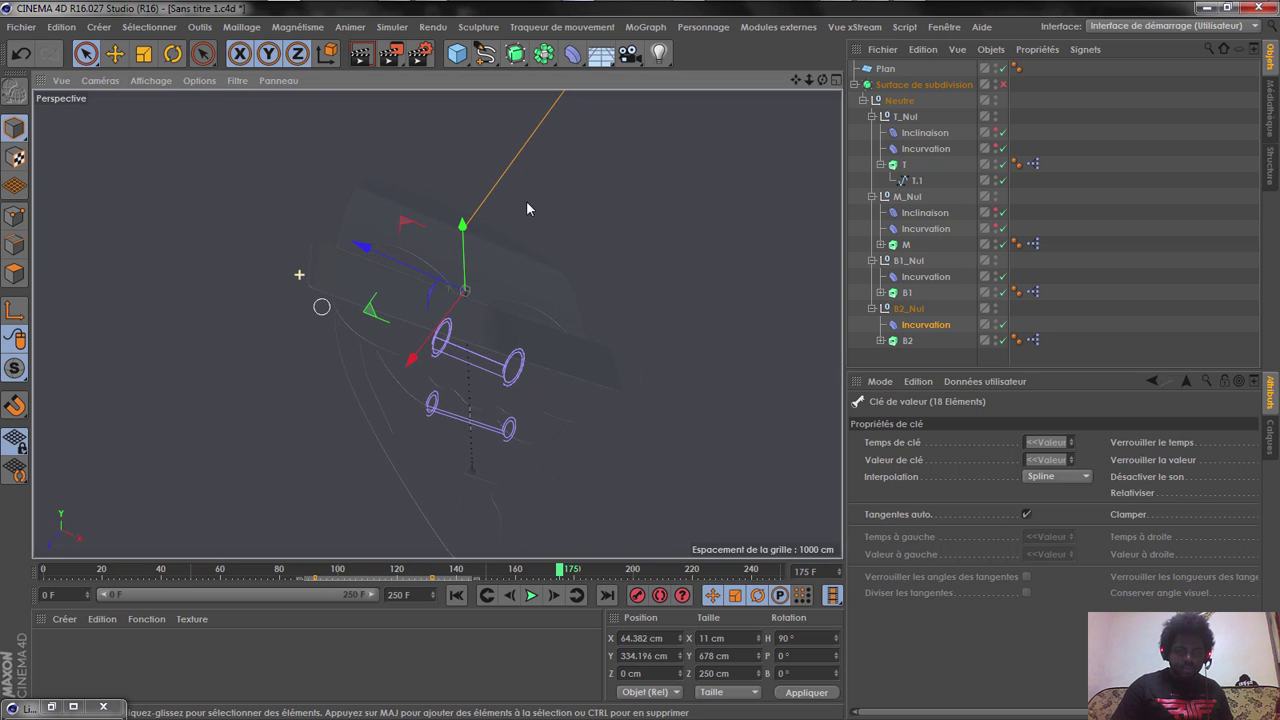
# Examine the strips' position against the plane from the side and from below at frame 175
pyautogui.moveTo(822, 80)
pyautogui.mouseDown()
pyautogui.moveTo(880, 62)
pyautogui.moveTo(882, 40)
pyautogui.moveTo(830, 50)
pyautogui.moveTo(832, 82)
pyautogui.moveTo(930, 84)
pyautogui.moveTo(945, 70)
pyautogui.moveTo(800, 62)
pyautogui.moveTo(935, 84)
pyautogui.moveTo(845, 80)
pyautogui.moveTo(765, 100)
pyautogui.moveTo(762, 86)
pyautogui.moveTo(800, 110)
pyautogui.moveTo(812, 86)
pyautogui.moveTo(625, 104)
pyautogui.mouseUp()
pyautogui.scroll(3, 535, 178)
pyautogui.scroll(4, 733, 252)
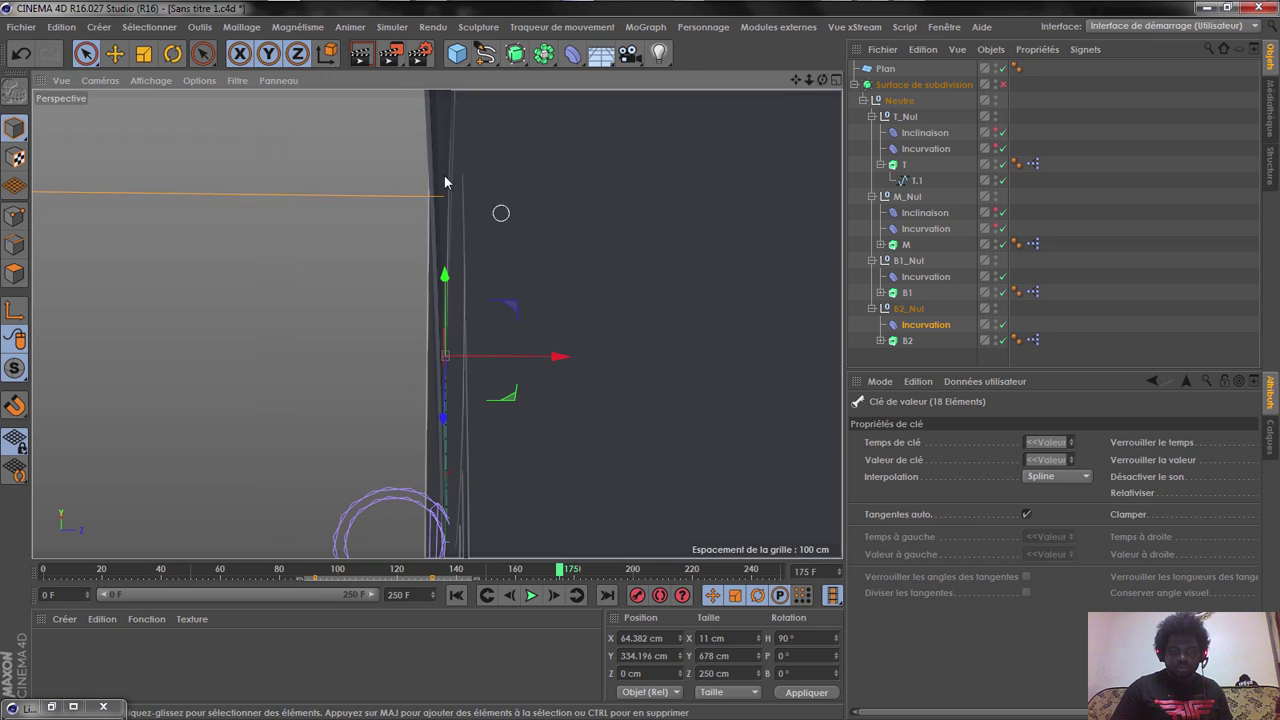
pyautogui.scroll(-1, 698, 257)
pyautogui.moveTo(822, 82); pyautogui.dragTo(254, 496)
pyautogui.scroll(-5, 291, 486)
pyautogui.scroll(3, 532, 401)
pyautogui.scroll(2, 581, 376)
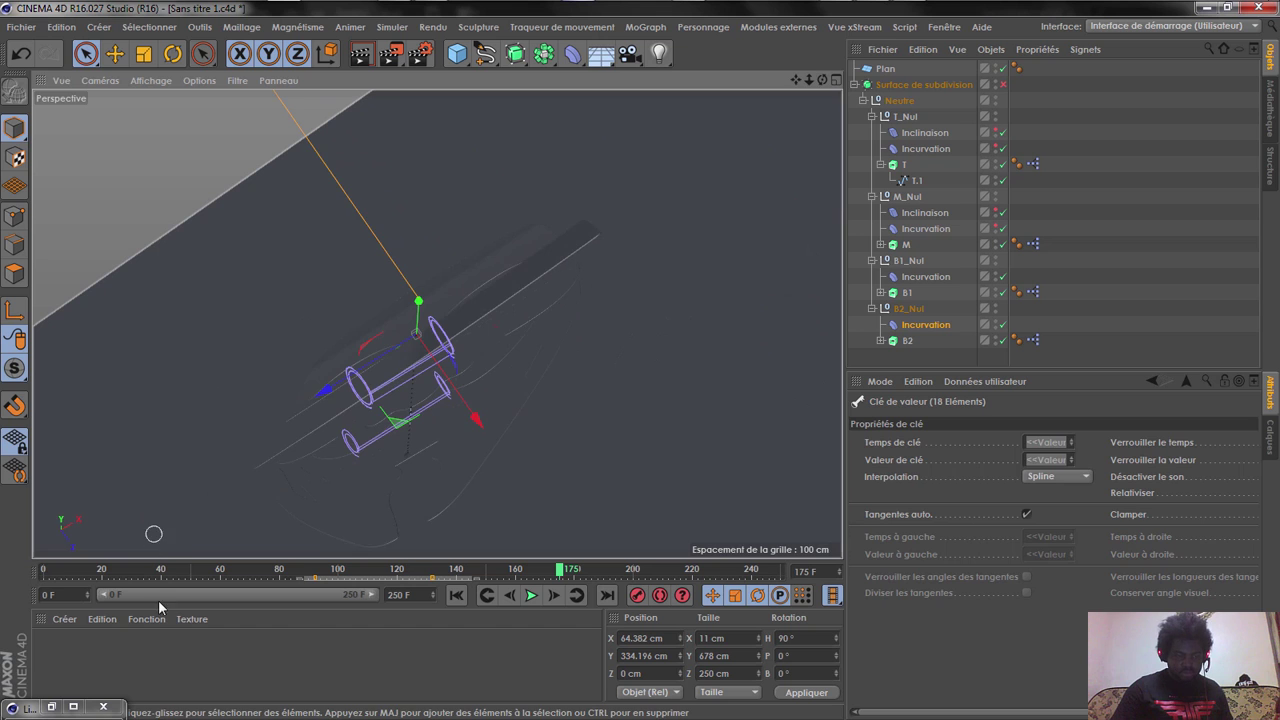
# Create a new material, apply it to the plane and deselect everything
pyautogui.doubleClick(50, 653)
pyautogui.doubleClick(50, 653)
pyautogui.moveTo(50, 653); pyautogui.dragTo(150, 475)
pyautogui.click(695, 128)
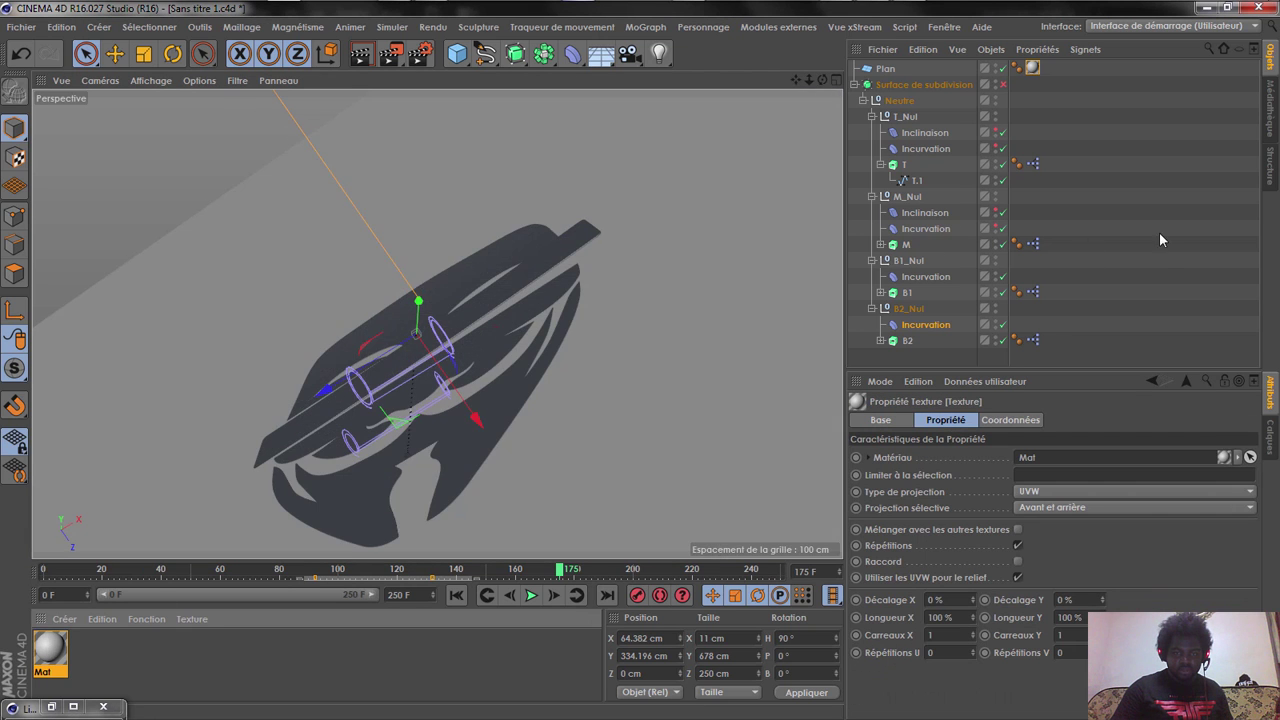
pyautogui.click(1159, 232)
pyautogui.moveTo(822, 81); pyautogui.dragTo(763, 140)
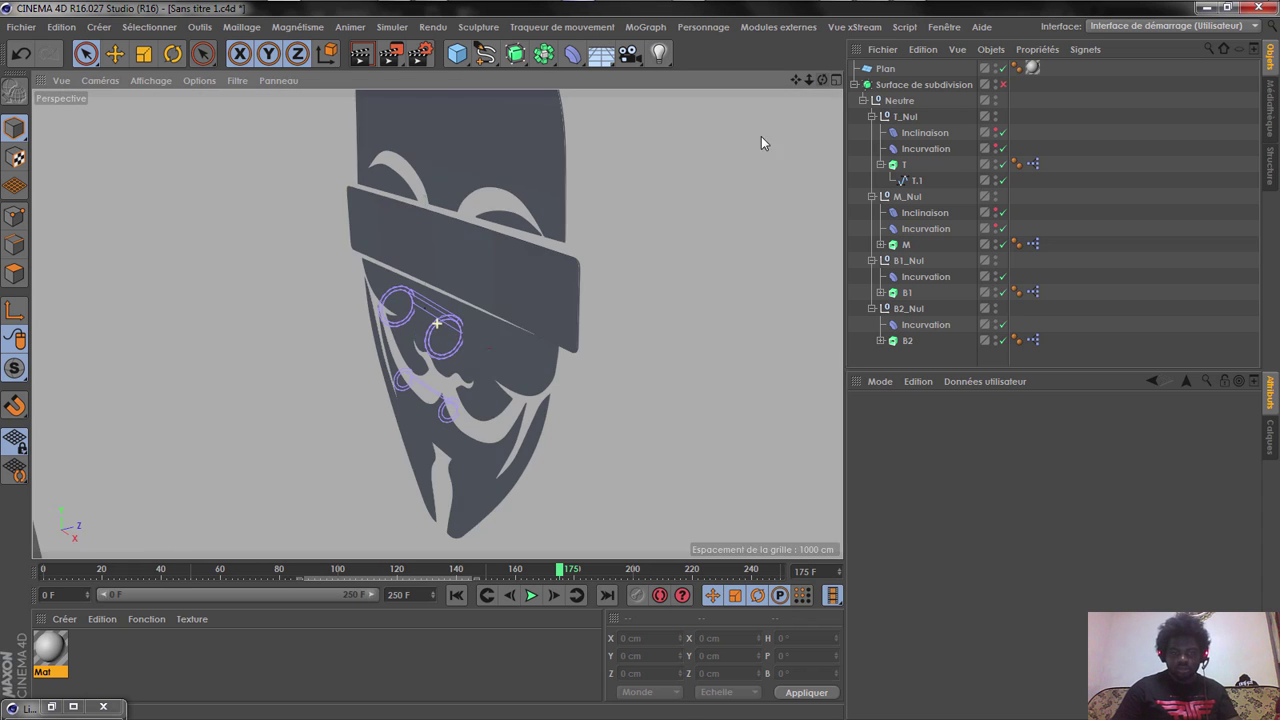
# Select M's Incurvation and examine the middle strip's unrolling from frame 75 to frame 80
pyautogui.click(530, 288)
pyautogui.click(940, 214)
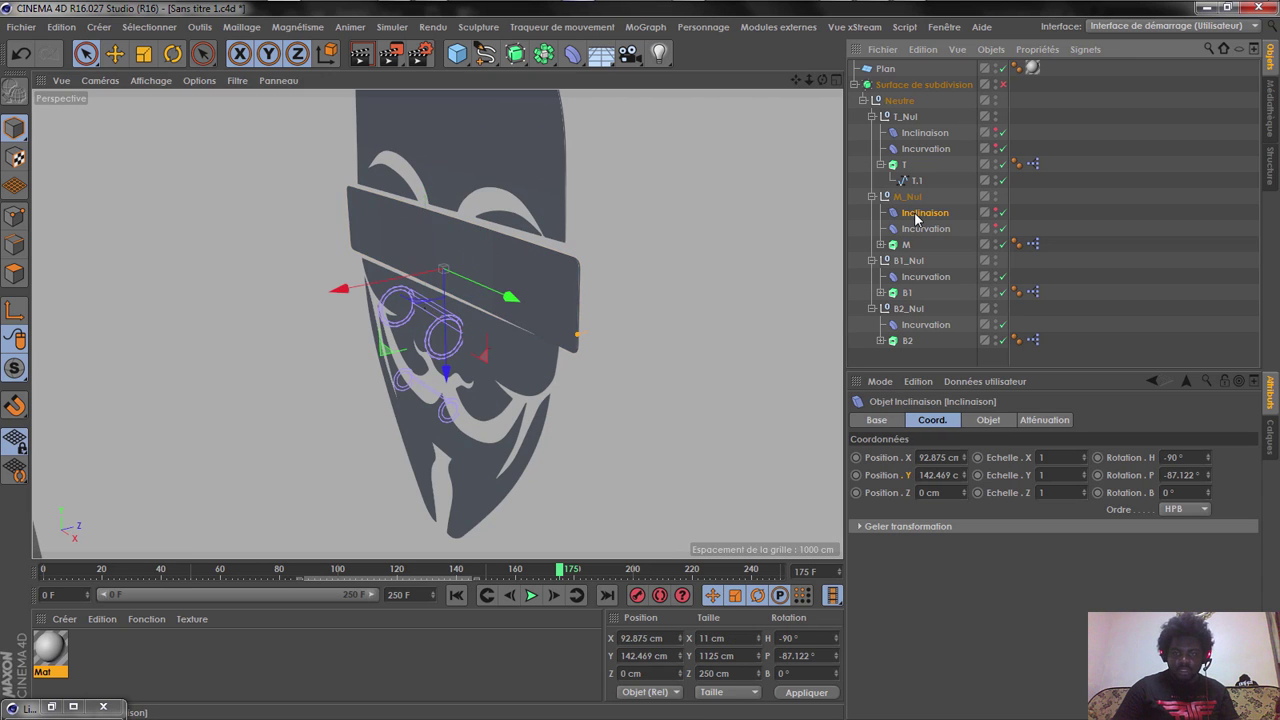
pyautogui.click(903, 229)
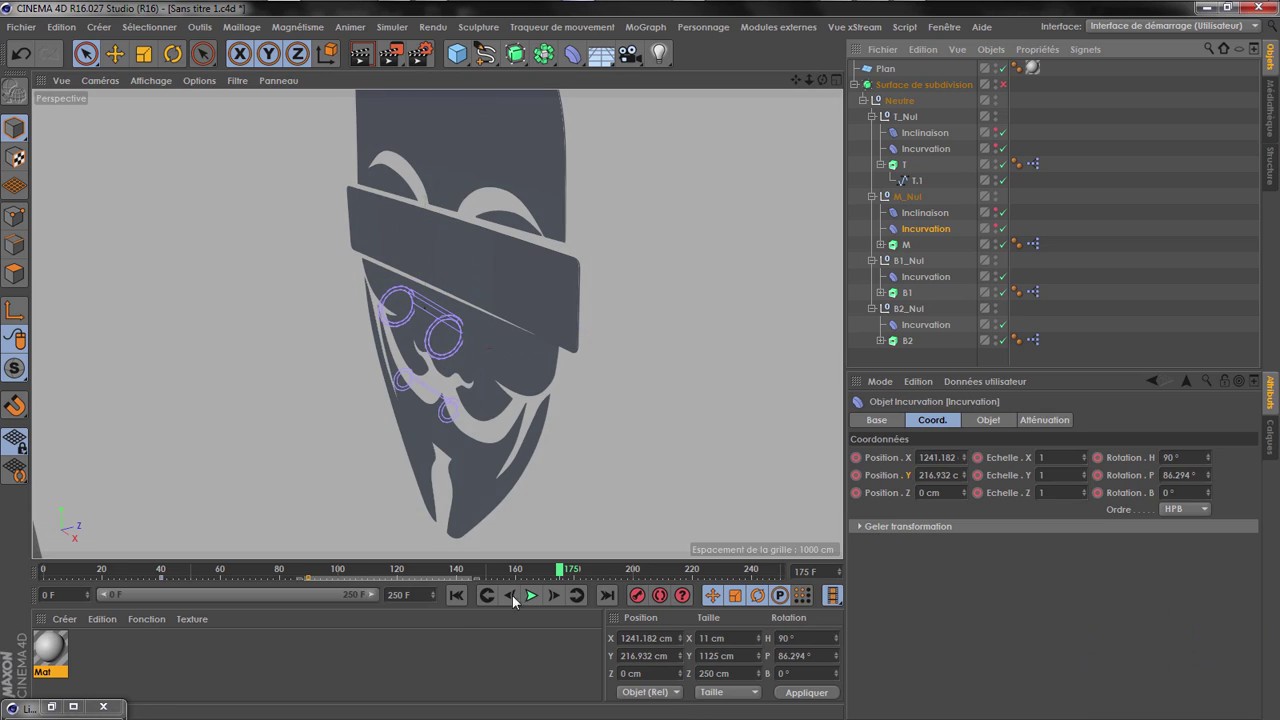
pyautogui.moveTo(355, 569); pyautogui.dragTo(266, 575)
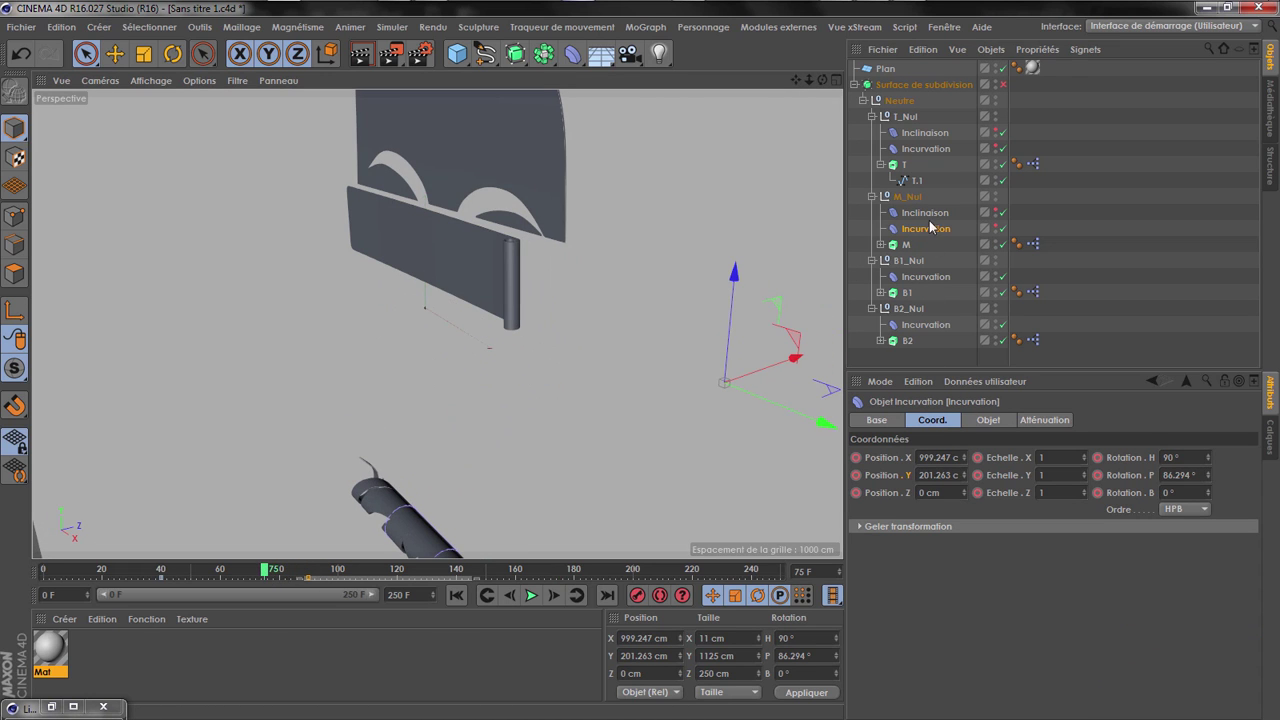
pyautogui.click(557, 601)
pyautogui.click(557, 601)
pyautogui.click(557, 601)
pyautogui.click(557, 601)
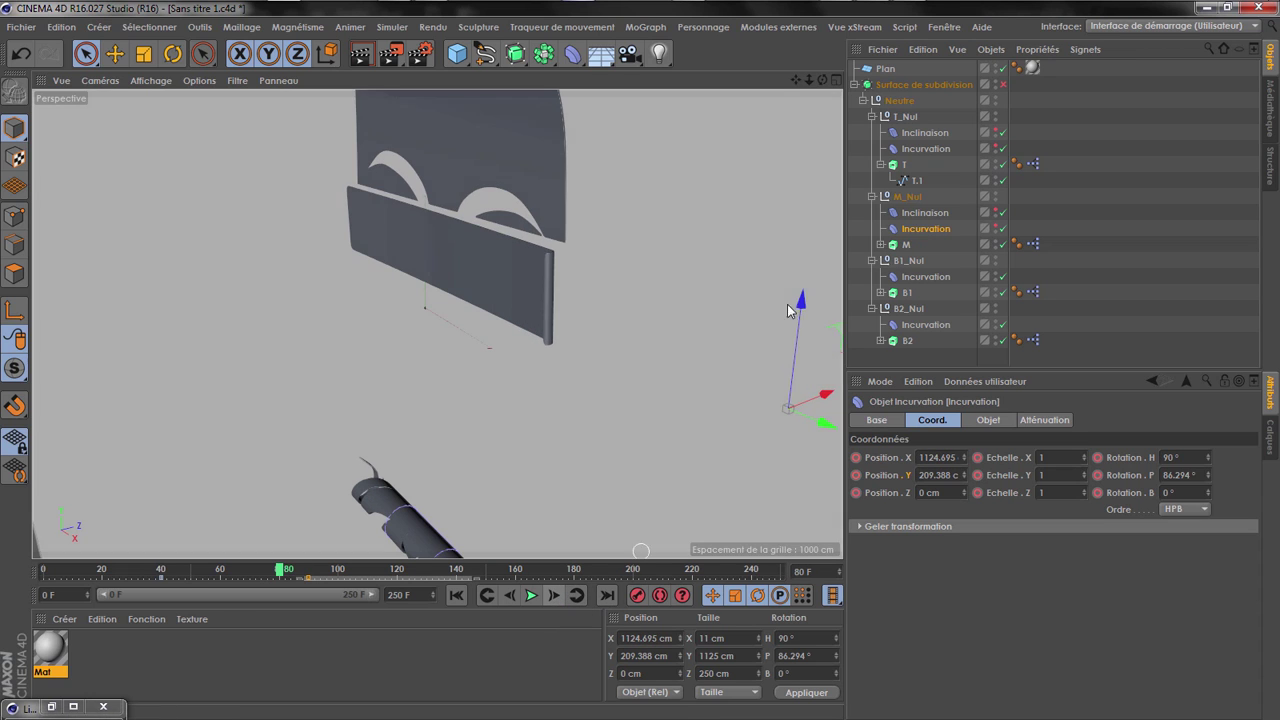
# Keyframe the Intensité of M's Inclinaison at 542 % on frame 80 and 0 % on frame 90
pyautogui.click(925, 212)
pyautogui.click(986, 420)
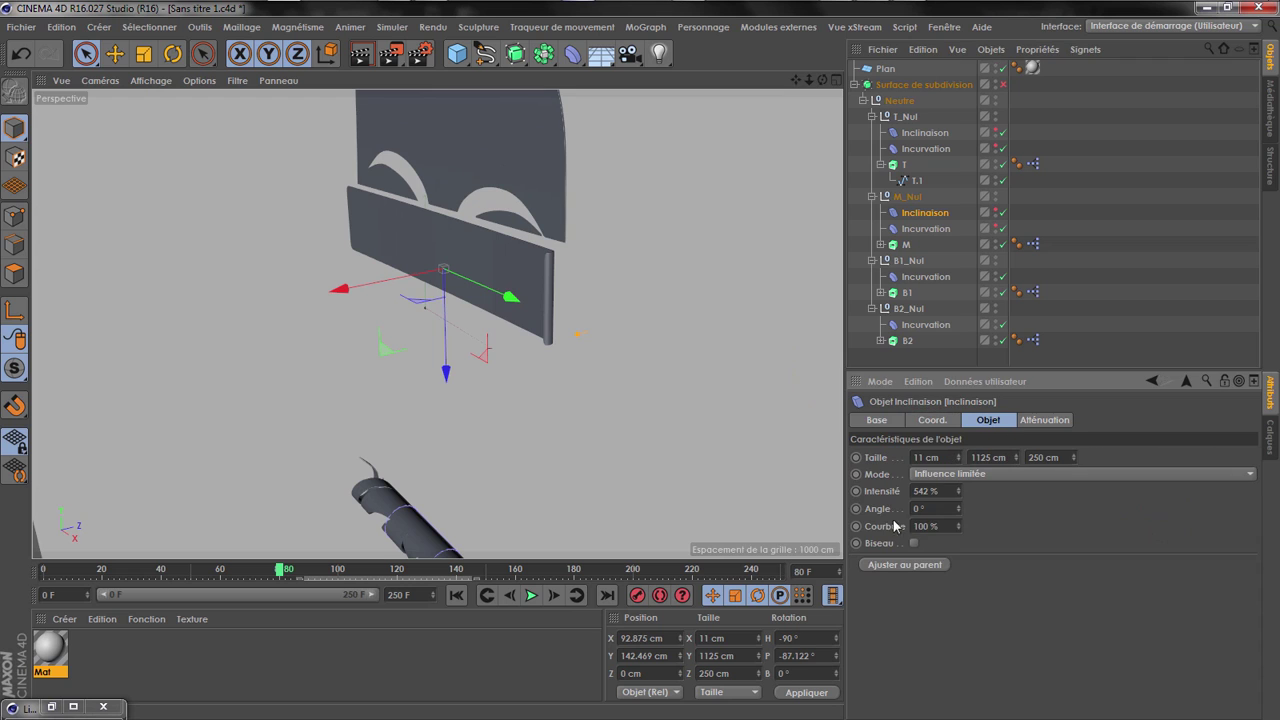
pyautogui.click(309, 575)
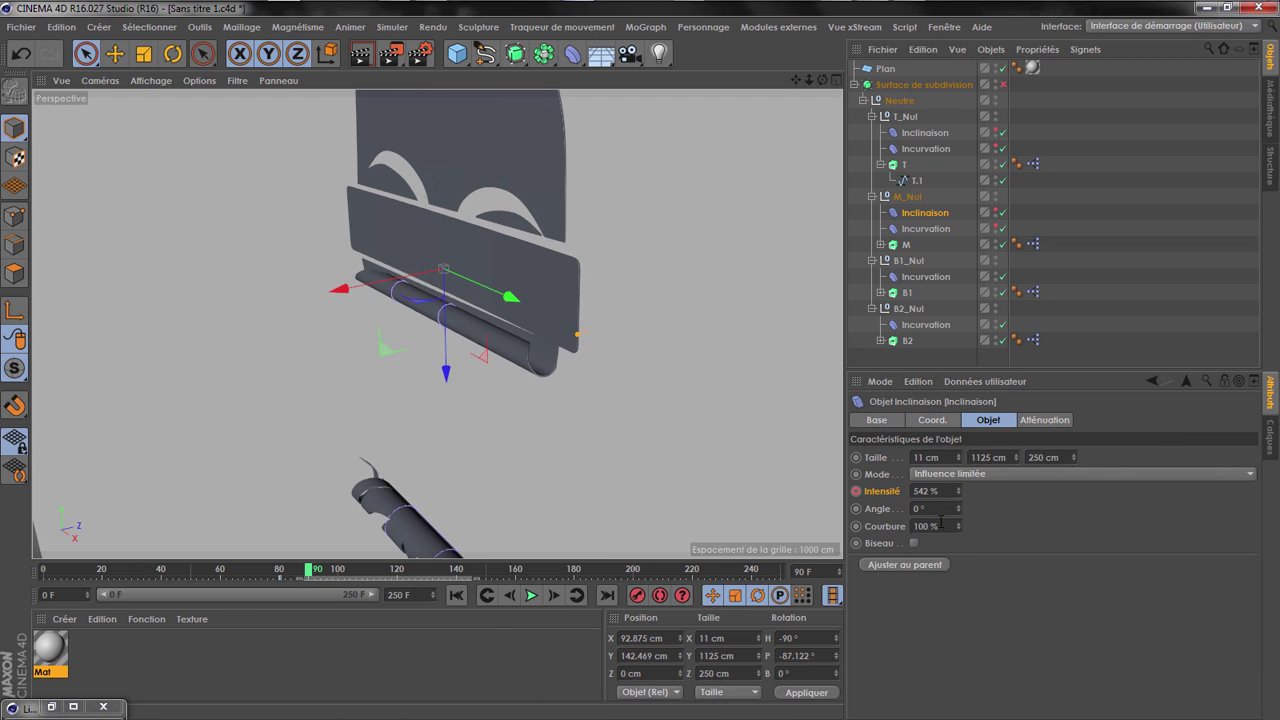
pyautogui.rightClick(959, 491)
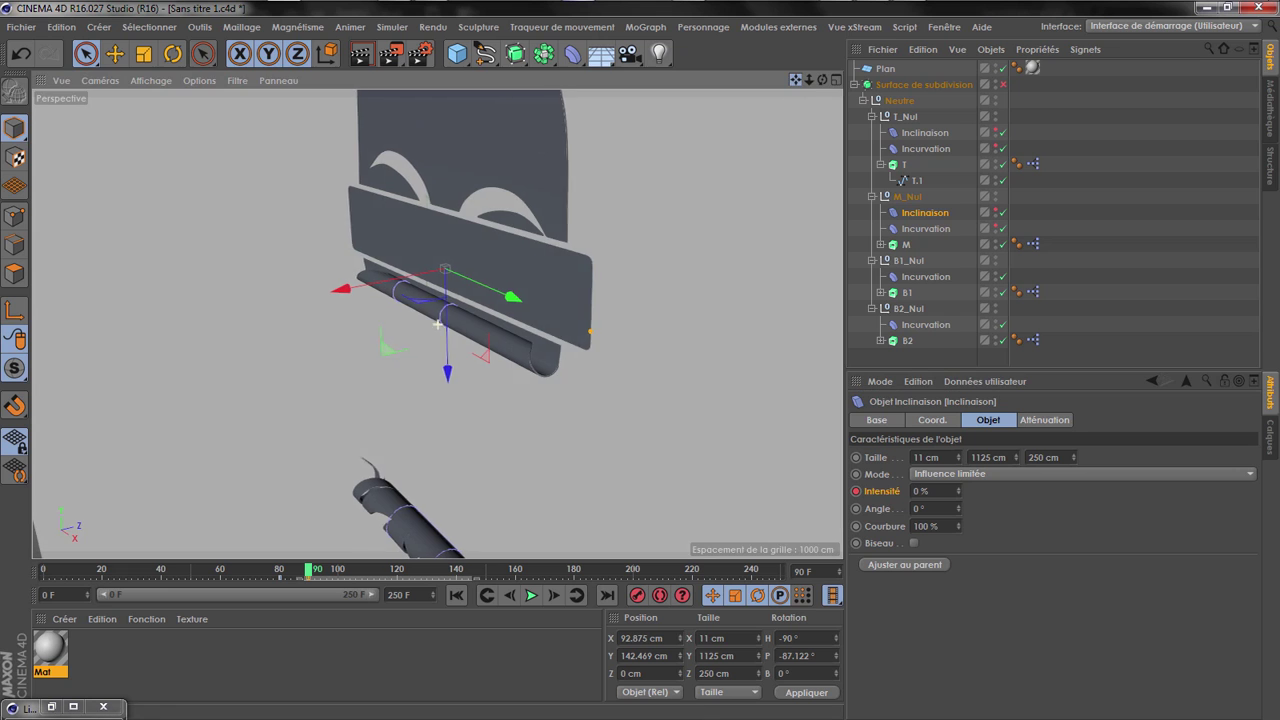
pyautogui.moveTo(796, 80); pyautogui.dragTo(776, 185)
pyautogui.moveTo(820, 82); pyautogui.dragTo(719, 76)
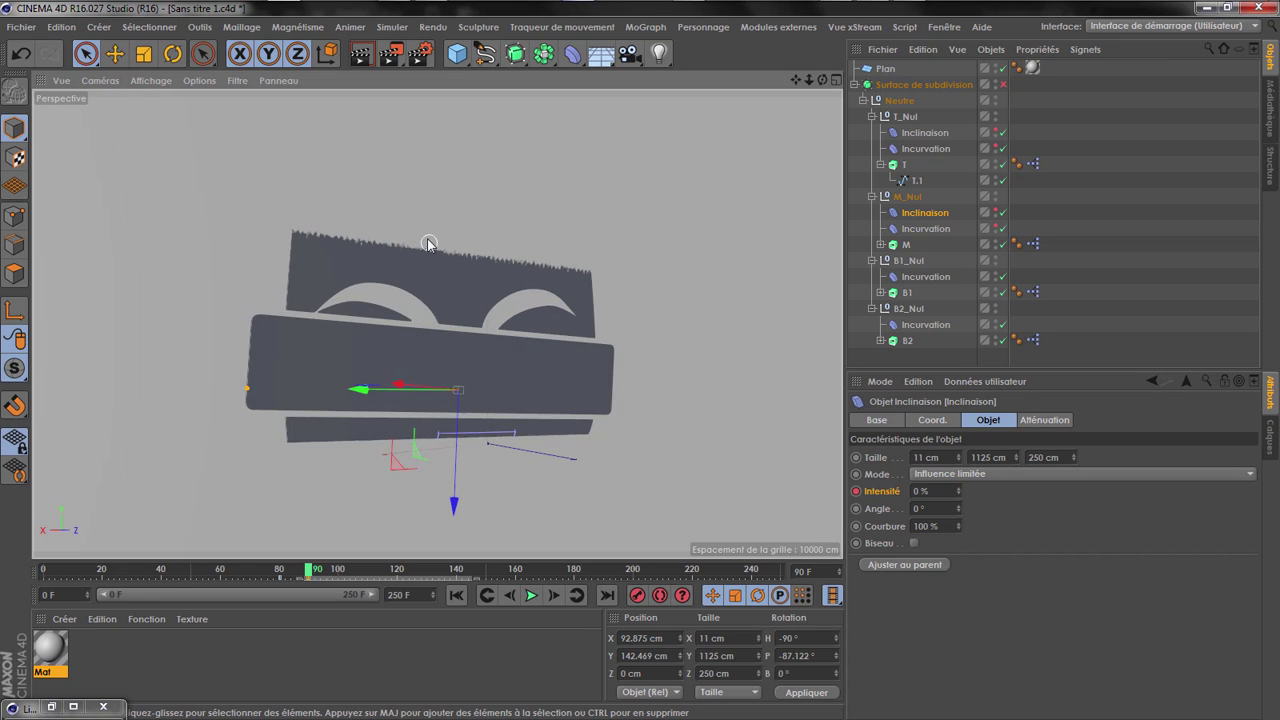
pyautogui.moveTo(822, 80); pyautogui.dragTo(846, 174)
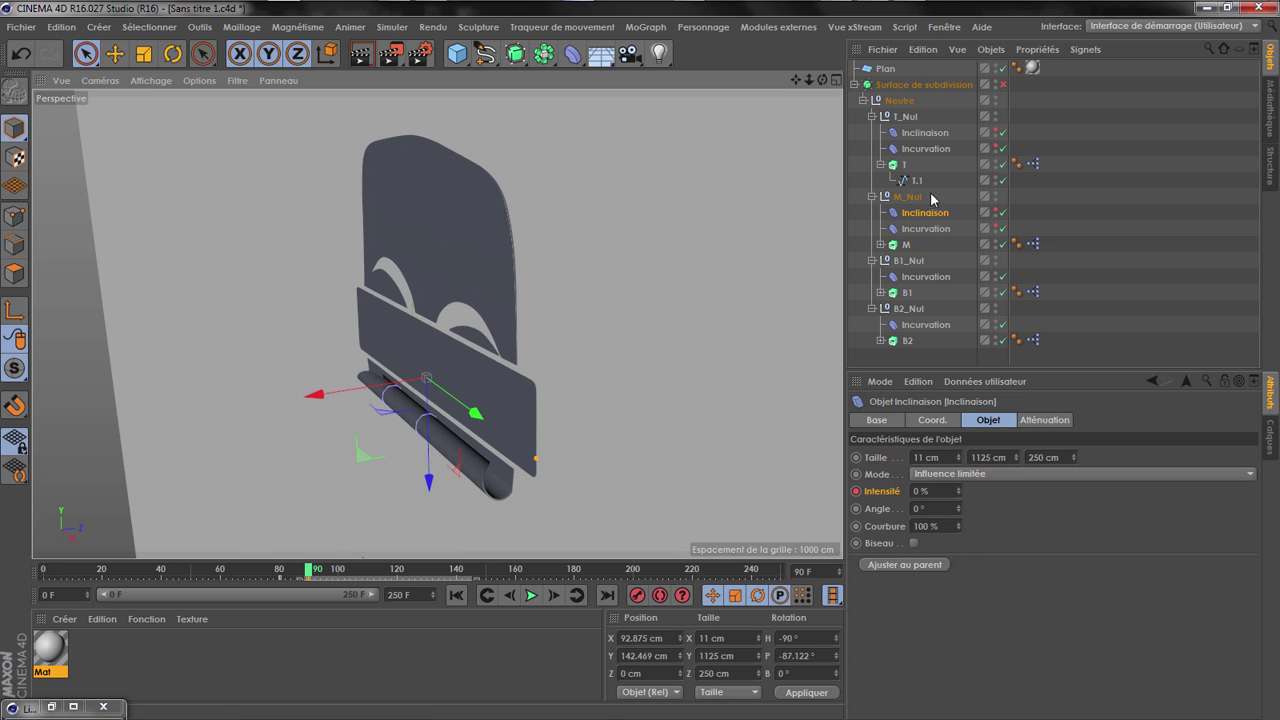
# Select T's Incurvation and examine the top strip's unrolling between frame 50 and frame 39, ending on frame 40
pyautogui.click(922, 150)
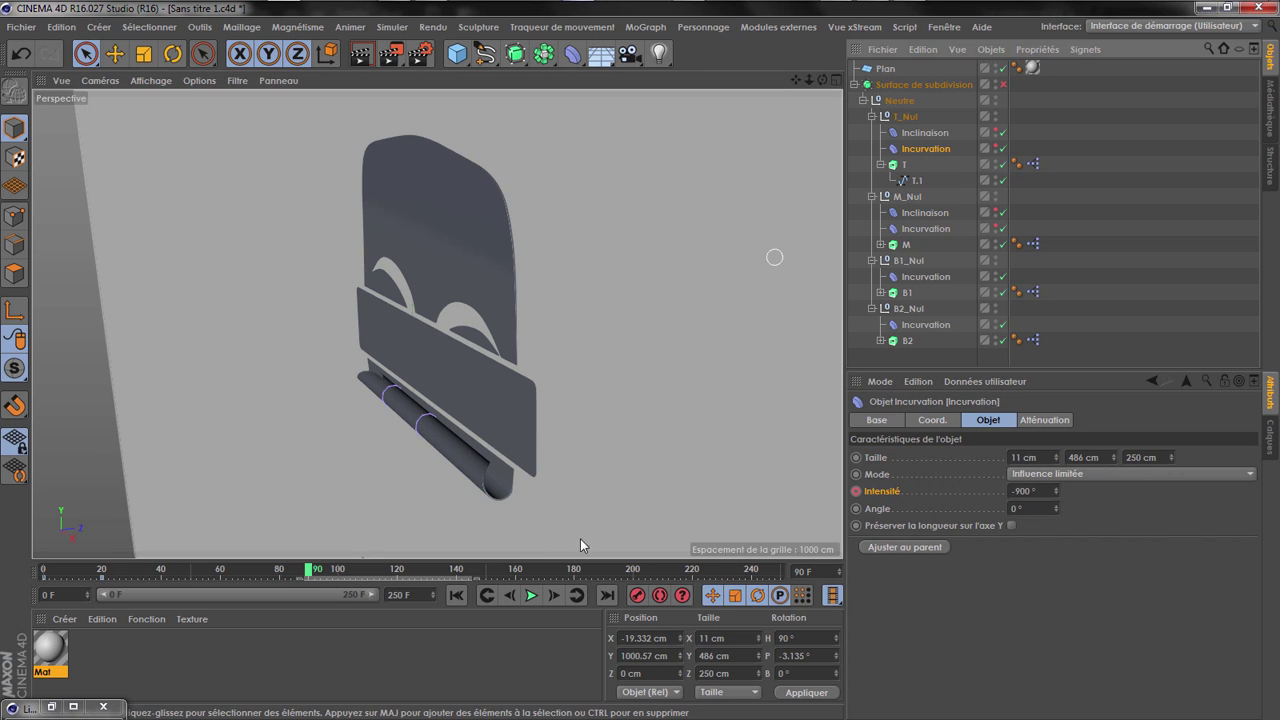
pyautogui.click(933, 420)
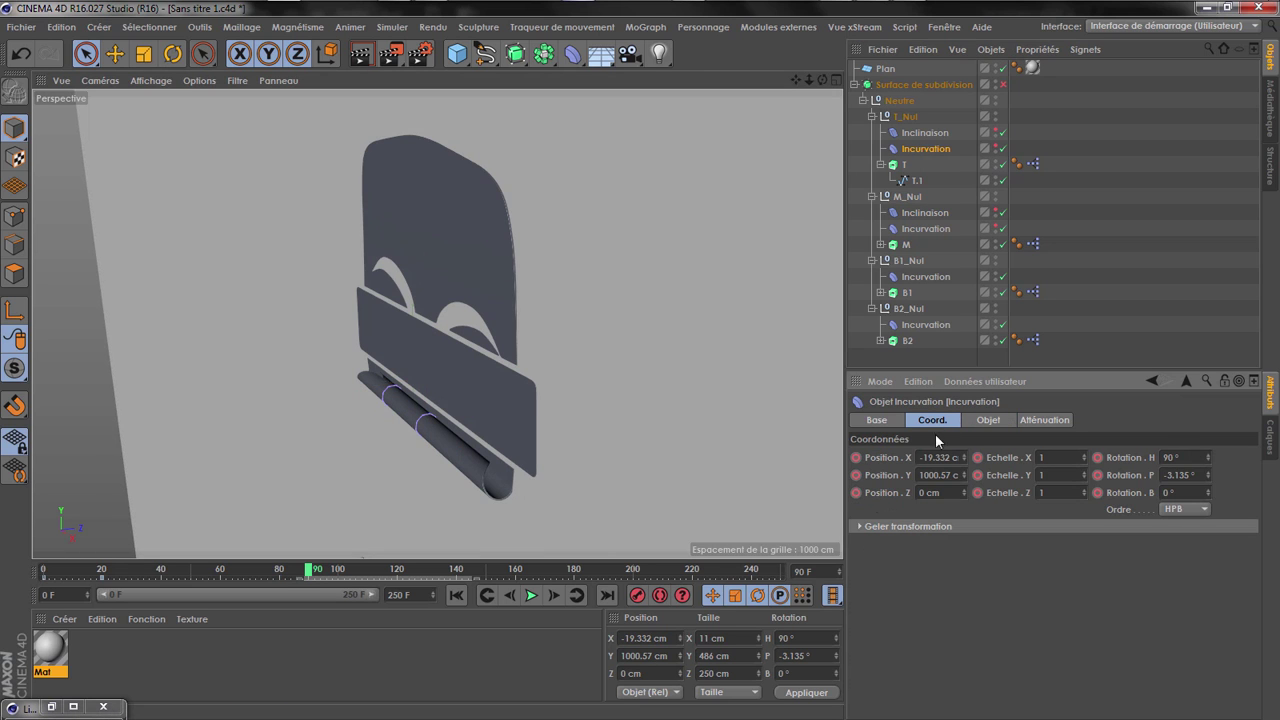
pyautogui.click(489, 596)
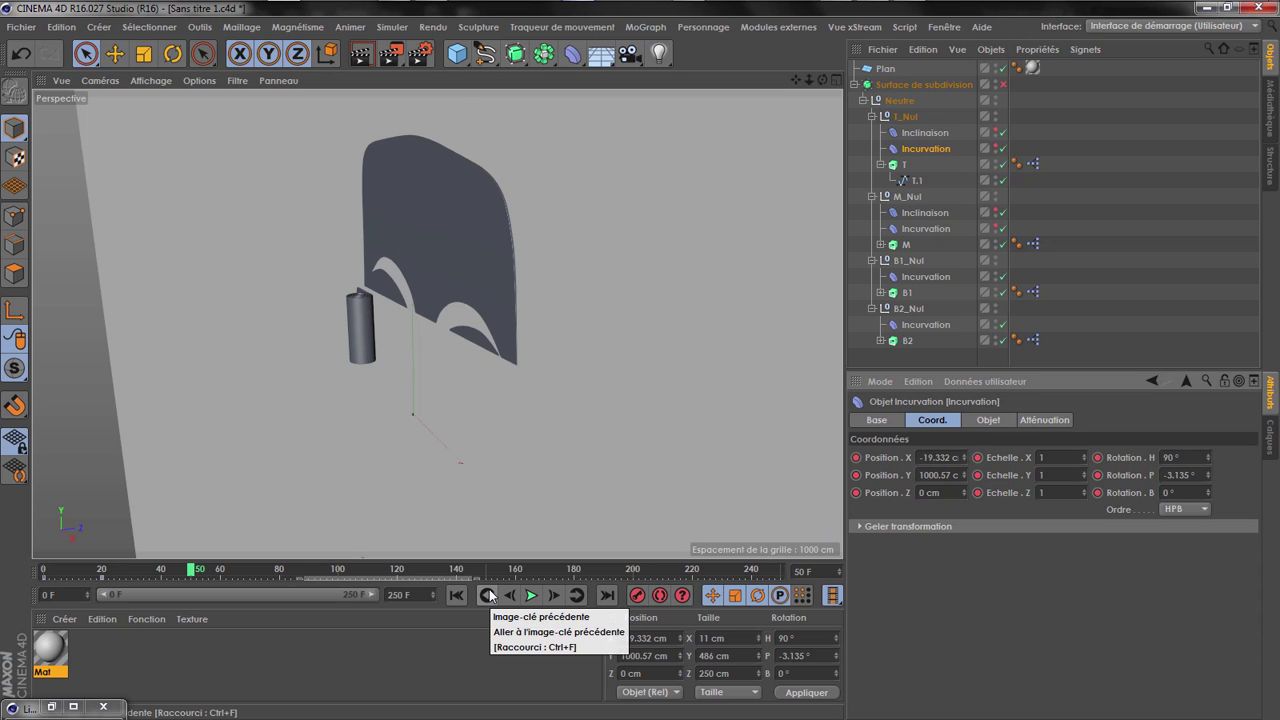
pyautogui.click(510, 596)
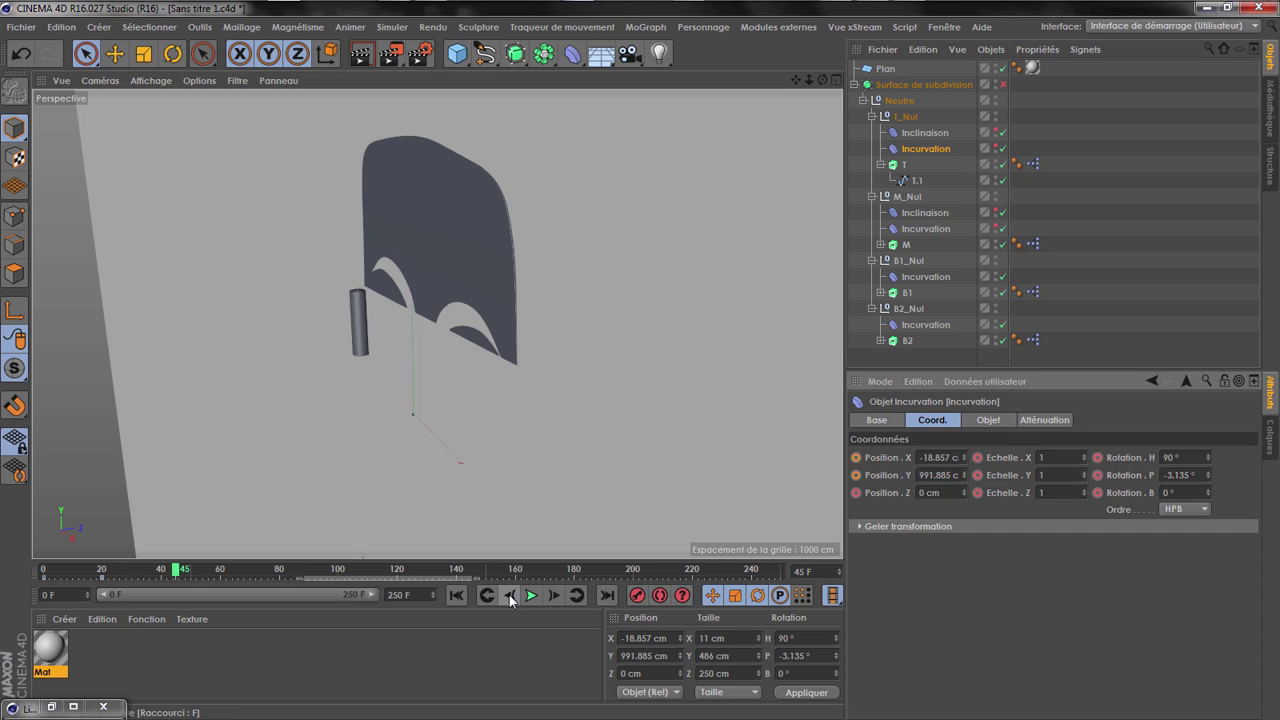
pyautogui.click(510, 596)
pyautogui.click(510, 596)
pyautogui.click(510, 596)
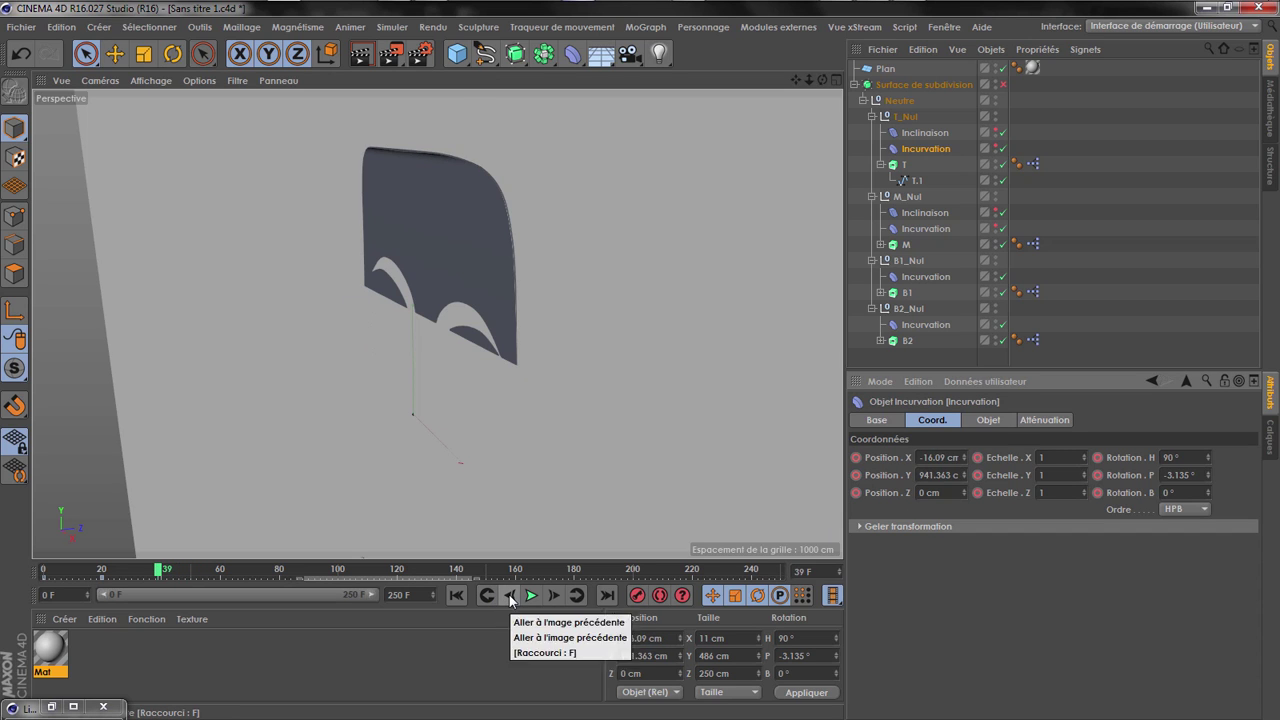
pyautogui.click(553, 596)
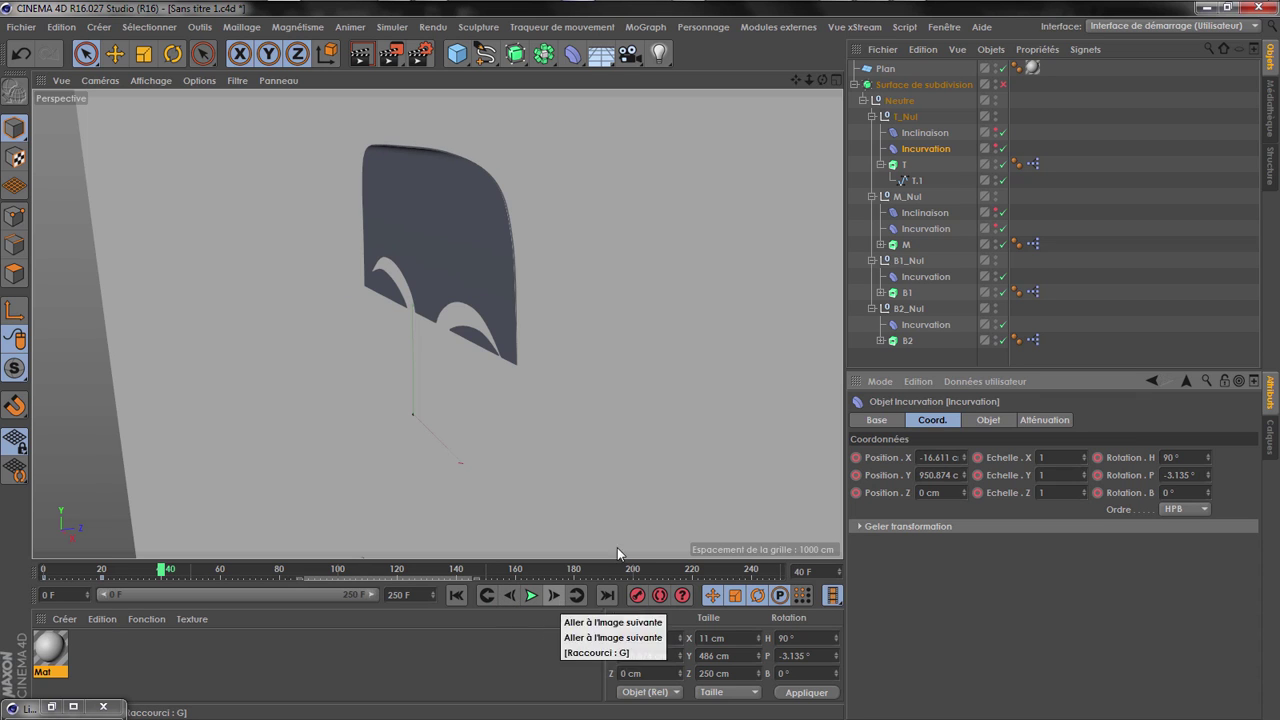
# Keyframe the Intensité of T's Inclinaison at -321 % on frame 40 and 0 % on frame 50, and move the first key to frame 35
pyautogui.click(924, 133)
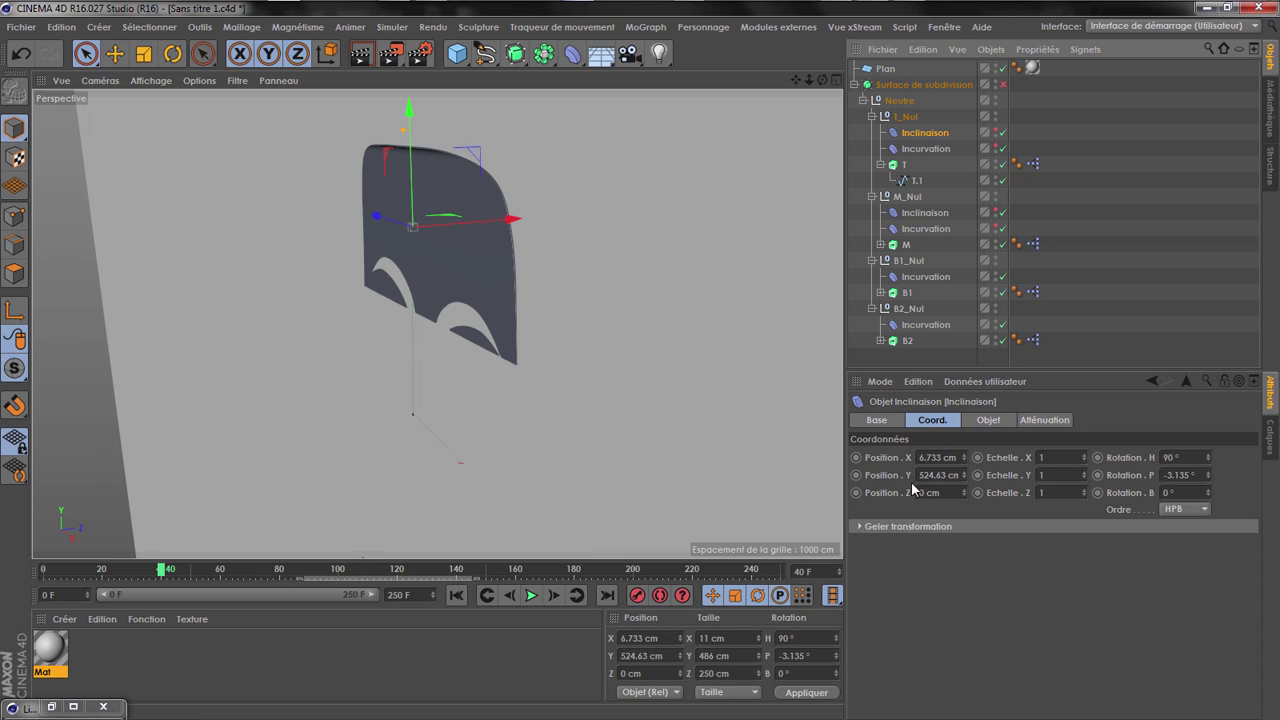
pyautogui.click(984, 421)
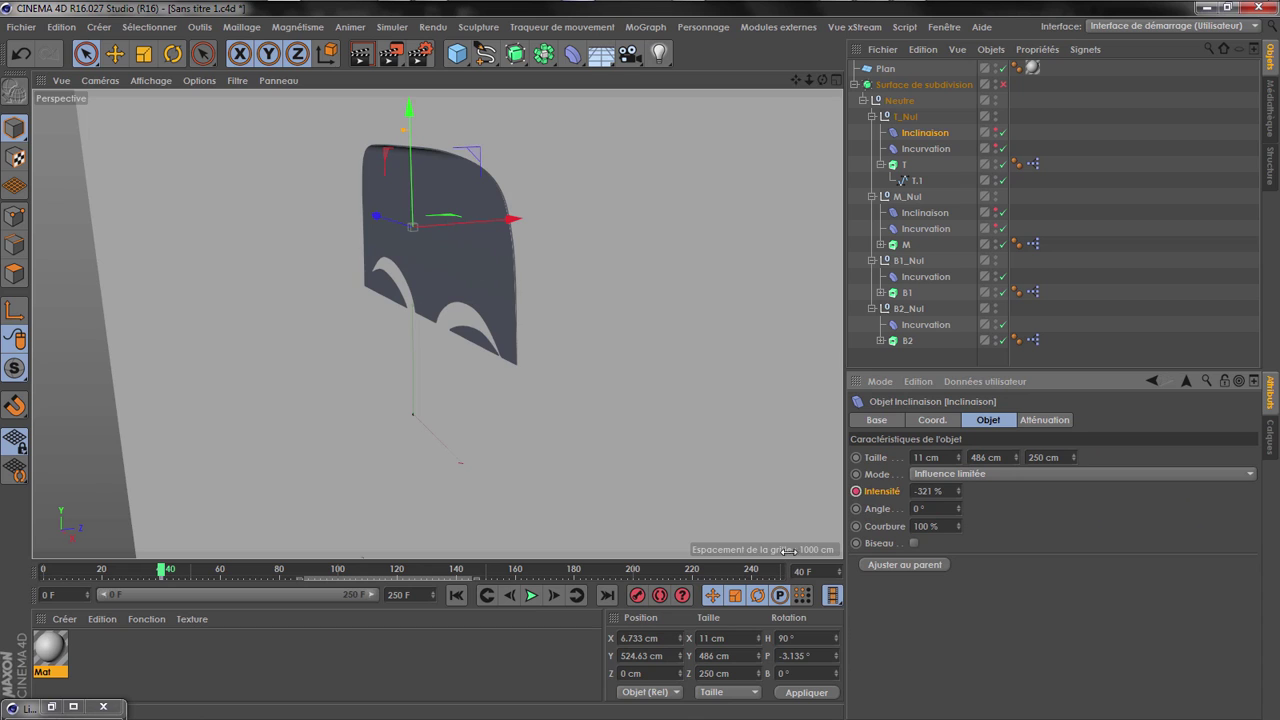
pyautogui.click(190, 575)
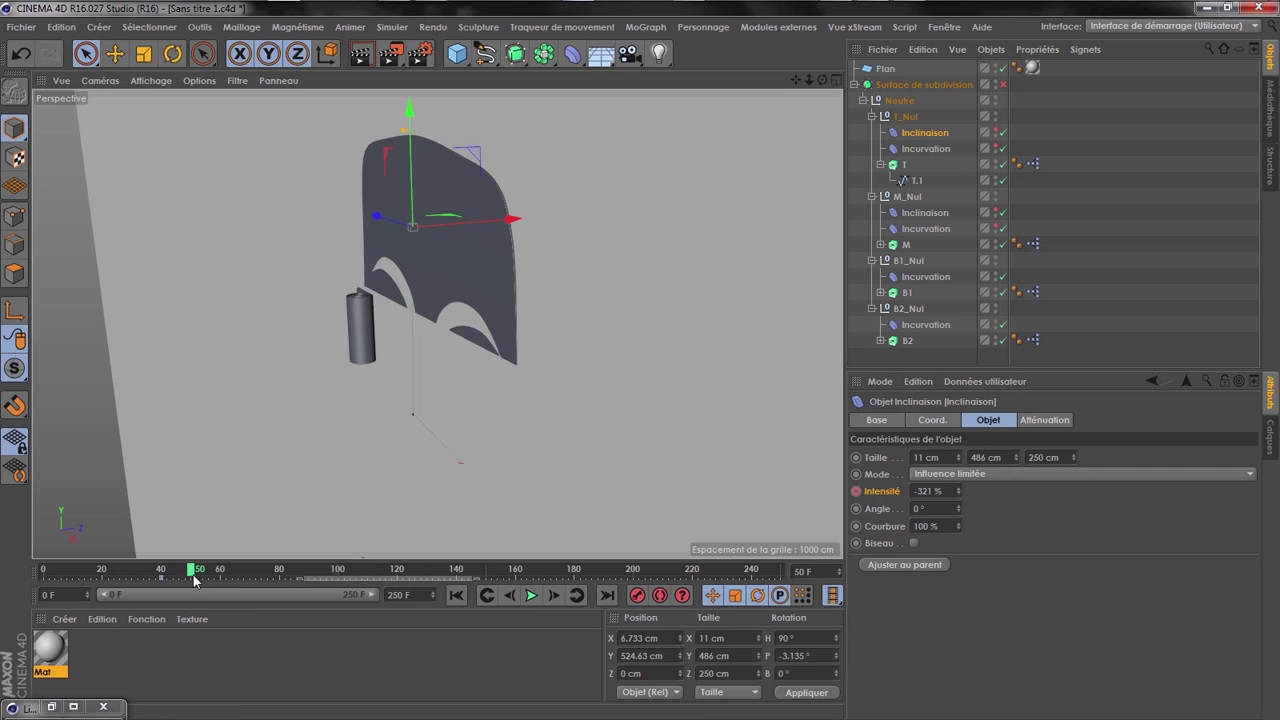
pyautogui.rightClick(959, 491)
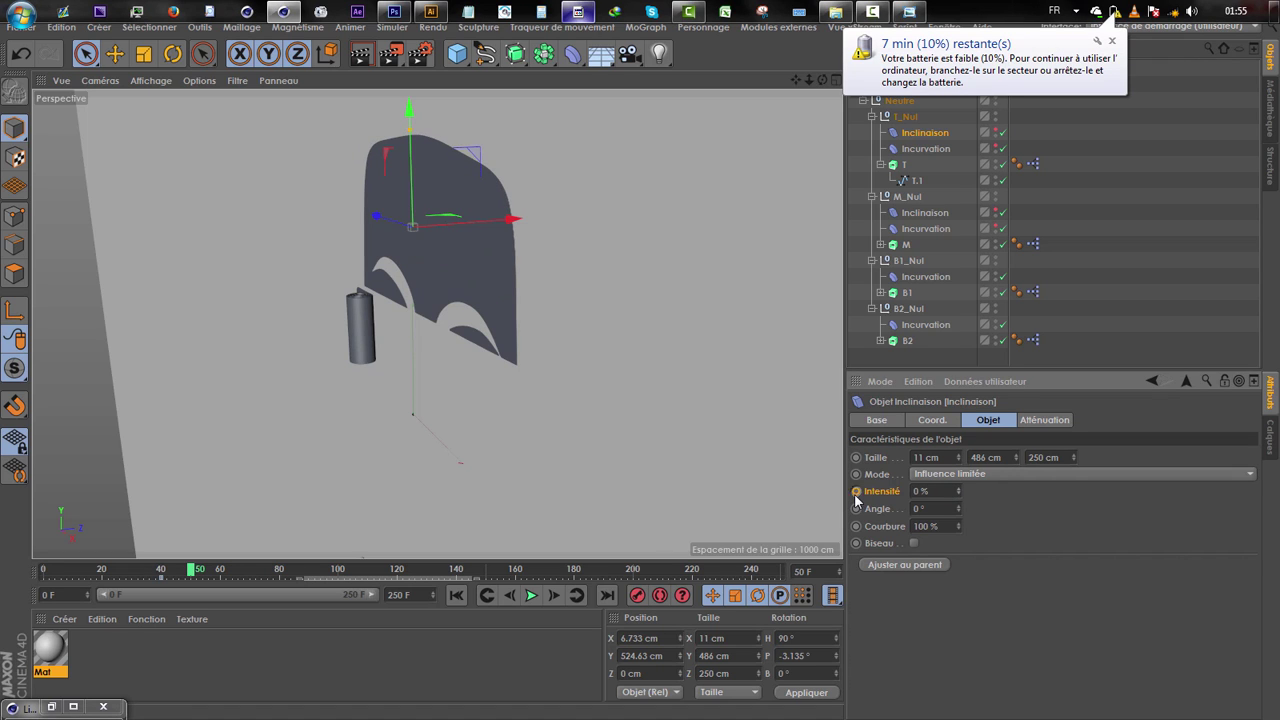
pyautogui.moveTo(191, 571); pyautogui.dragTo(413, 572)
pyautogui.click(148, 580)
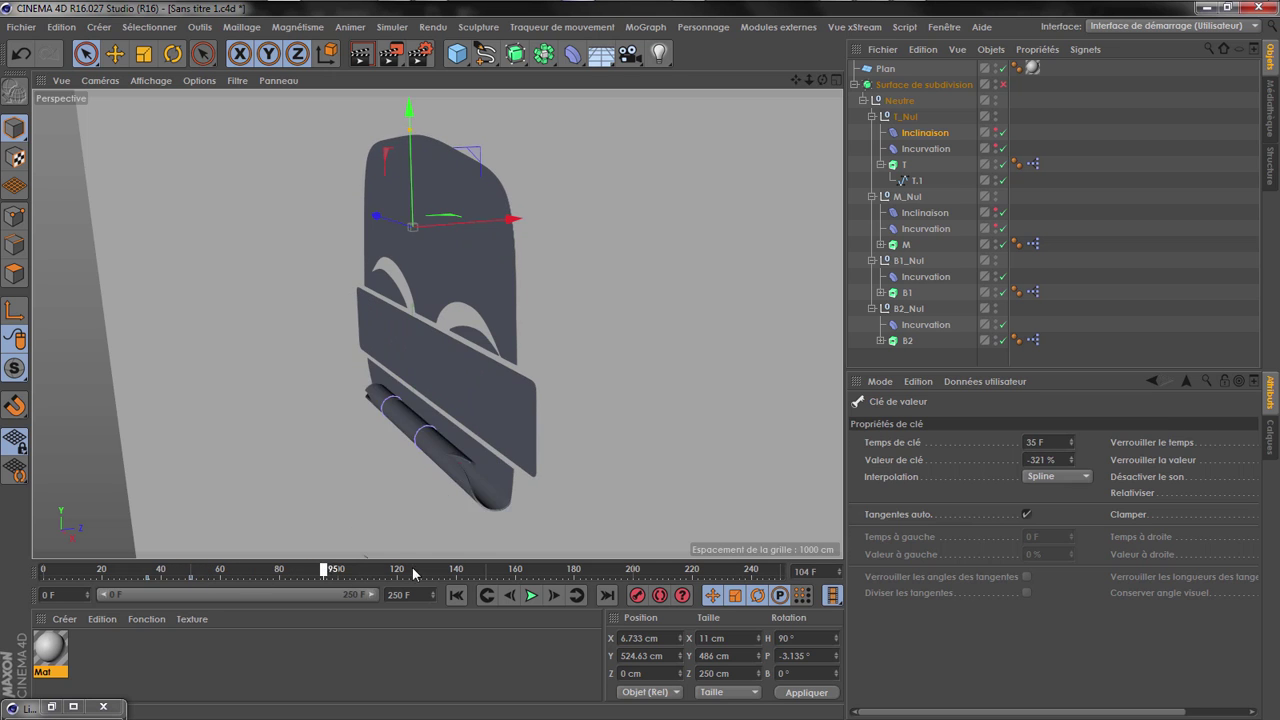
# Play the animation up to frame 130 and examine the flattened strips with M's Inclinaison selected
pyautogui.click(531, 595)
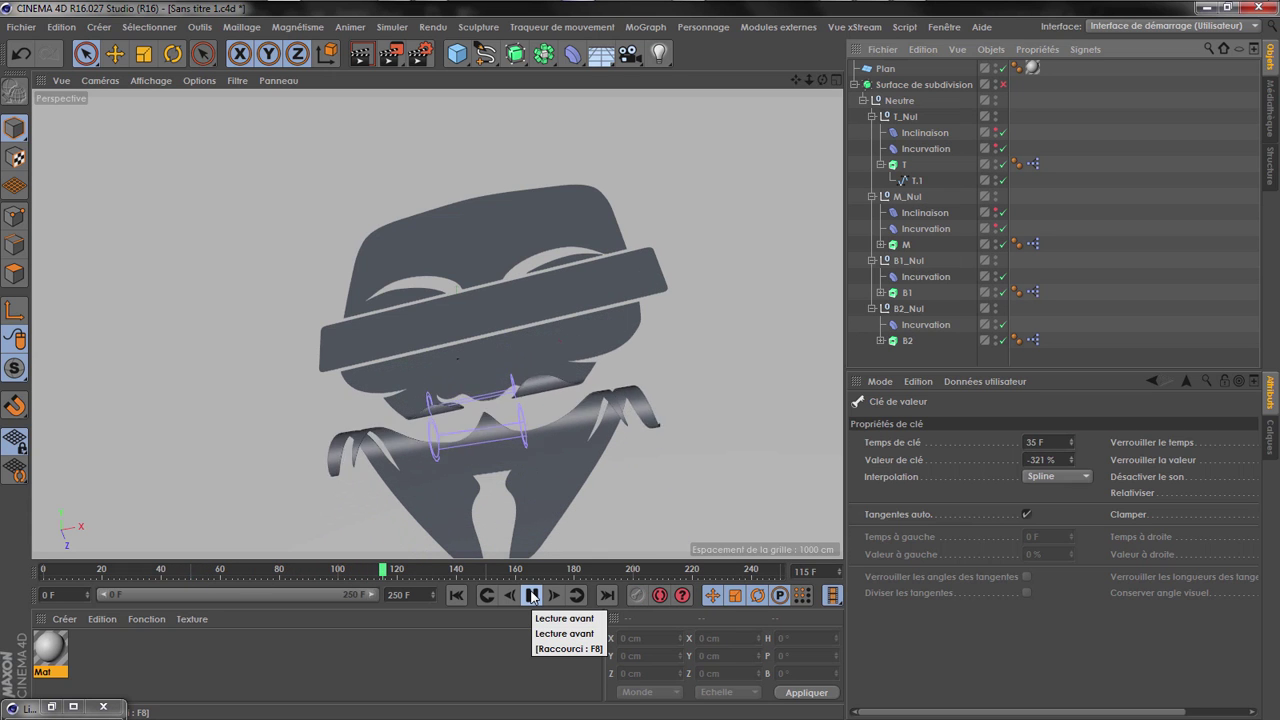
pyautogui.click(531, 595)
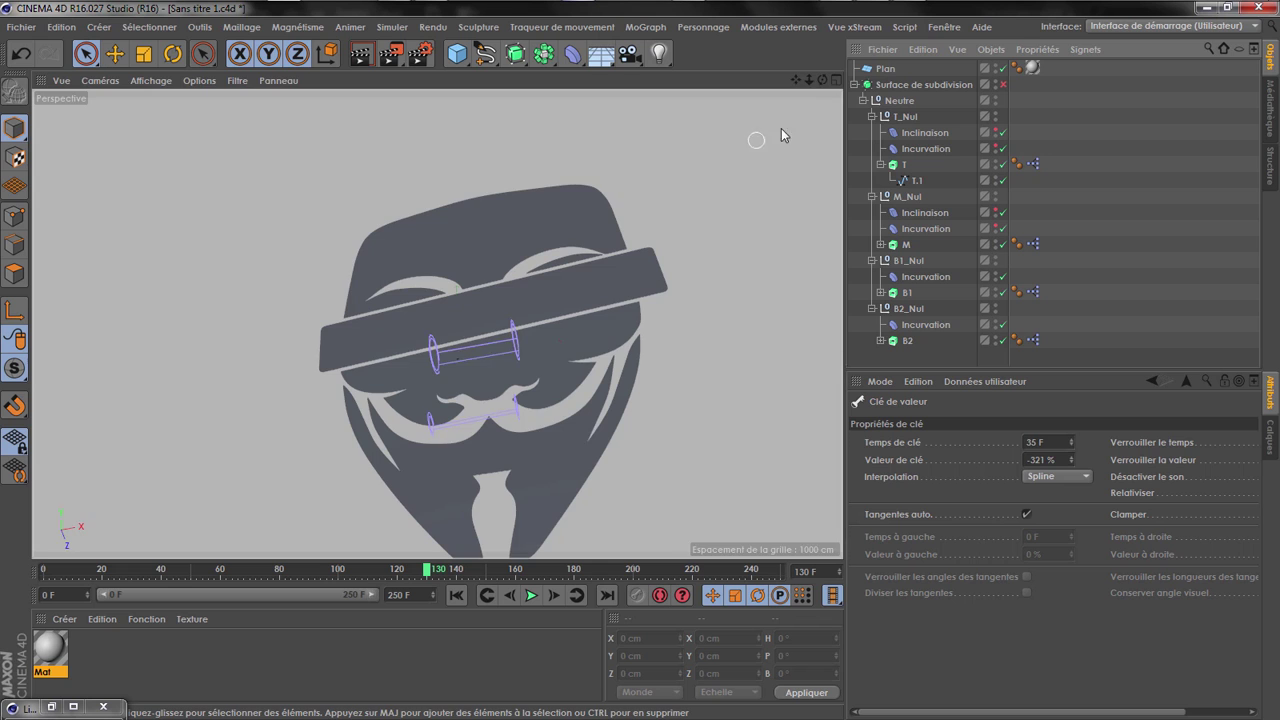
pyautogui.click(938, 135)
pyautogui.click(936, 215)
pyautogui.moveTo(822, 80); pyautogui.dragTo(845, 110)
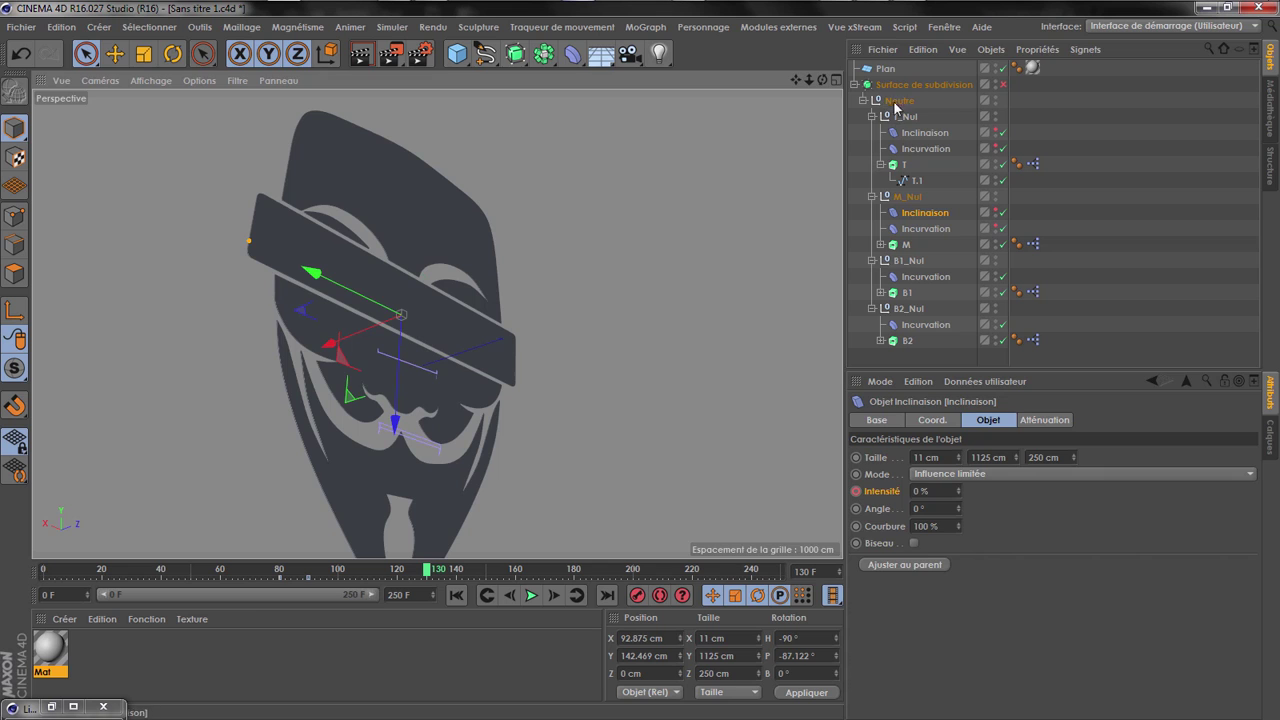
# Set the plane's Z position to 3 cm and check the strips against it from another angle
pyautogui.click(885, 68)
pyautogui.click(904, 420)
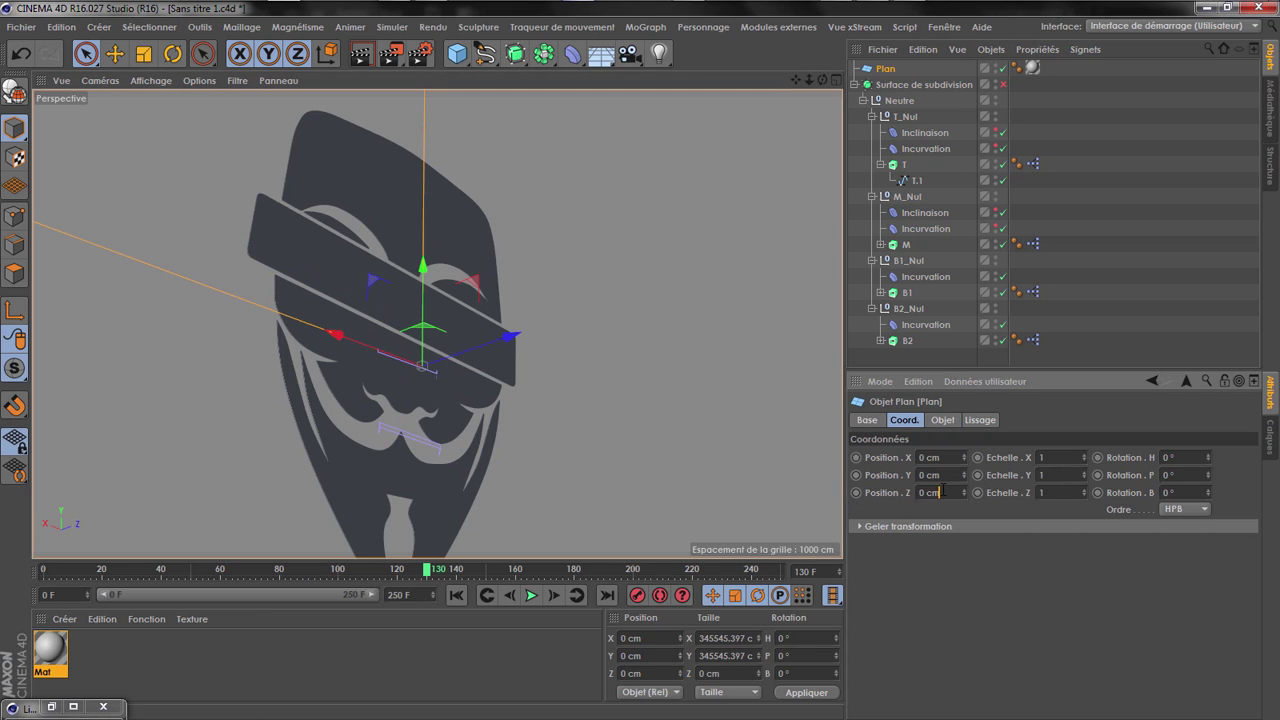
pyautogui.scroll(6, 943, 490)
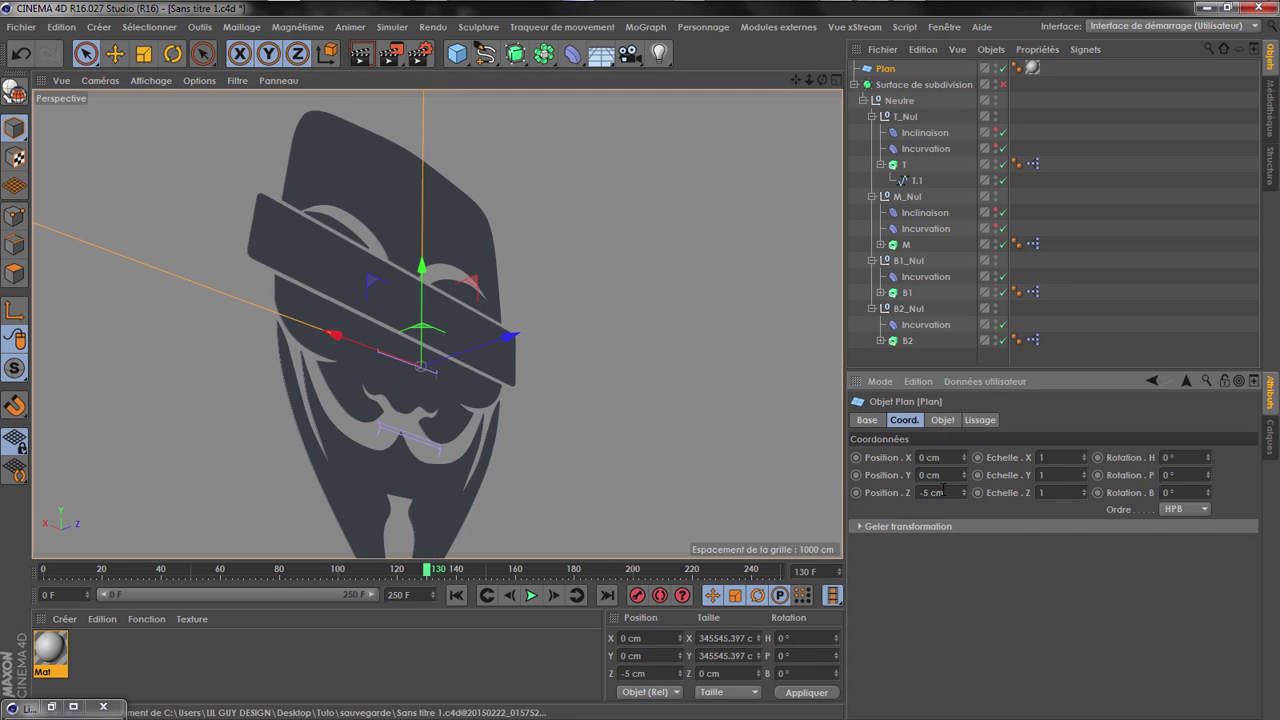
pyautogui.scroll(-1, 943, 490)
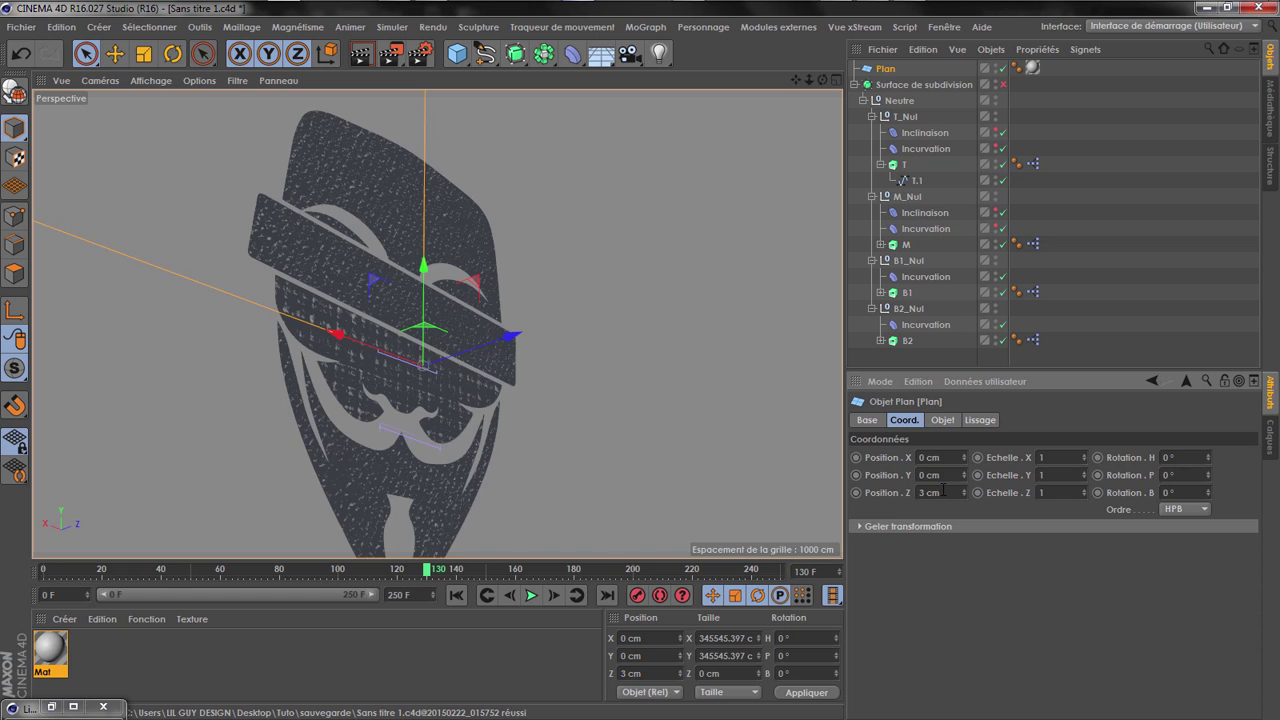
pyautogui.moveTo(822, 80); pyautogui.dragTo(1160, 20)
pyautogui.scroll(4, 550, 424)
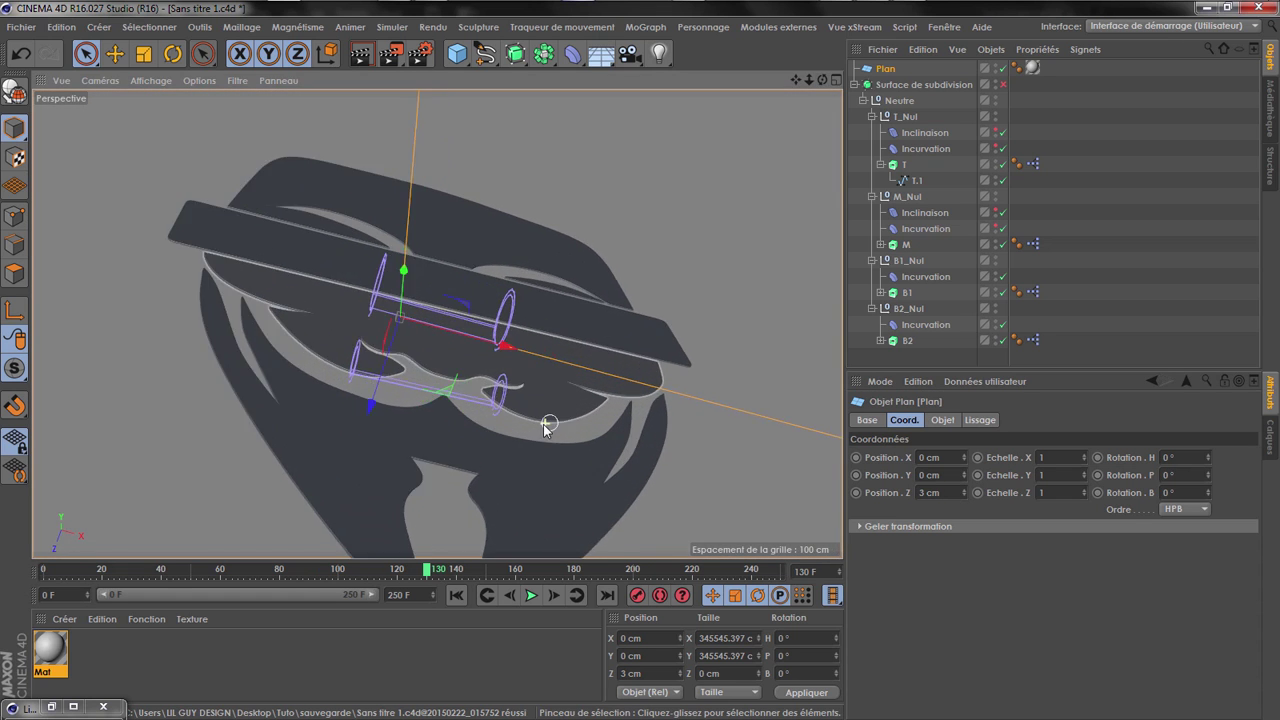
pyautogui.scroll(-2, 607, 400)
pyautogui.scroll(5, 605, 400)
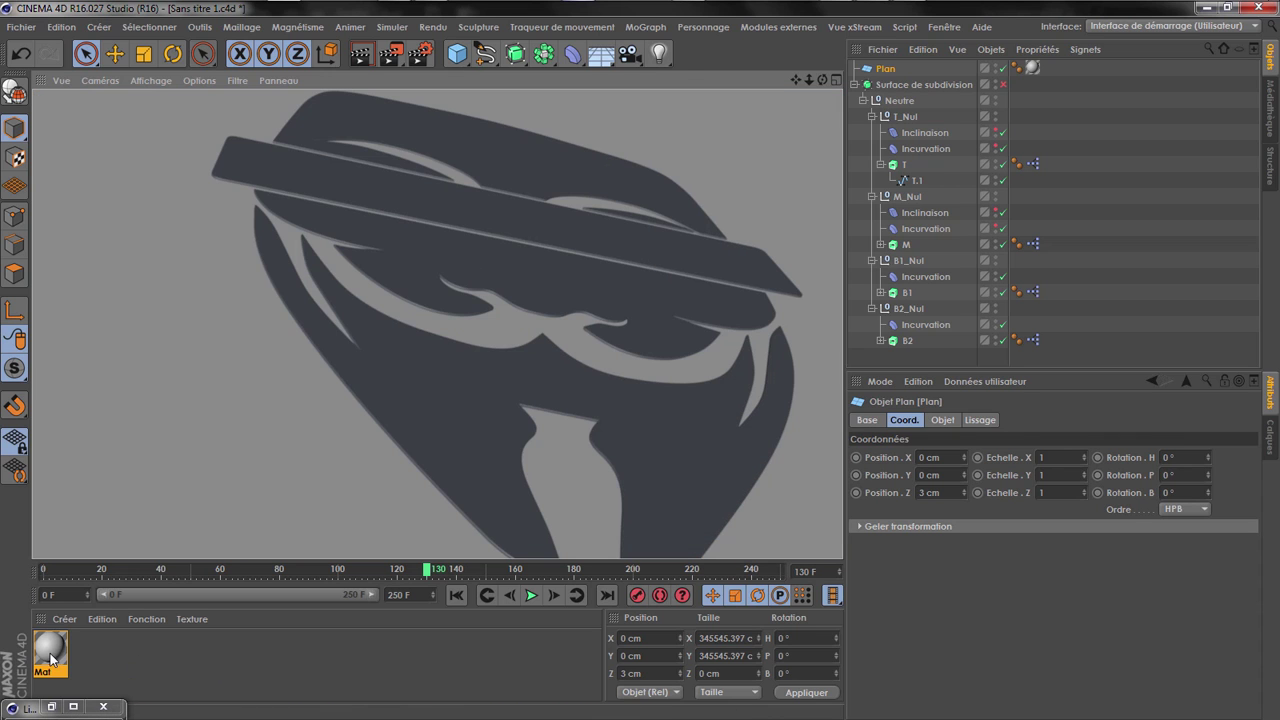
# Create a second material and rename the plane's material as Sol
pyautogui.doubleClick(168, 662)
pyautogui.click(78, 680)
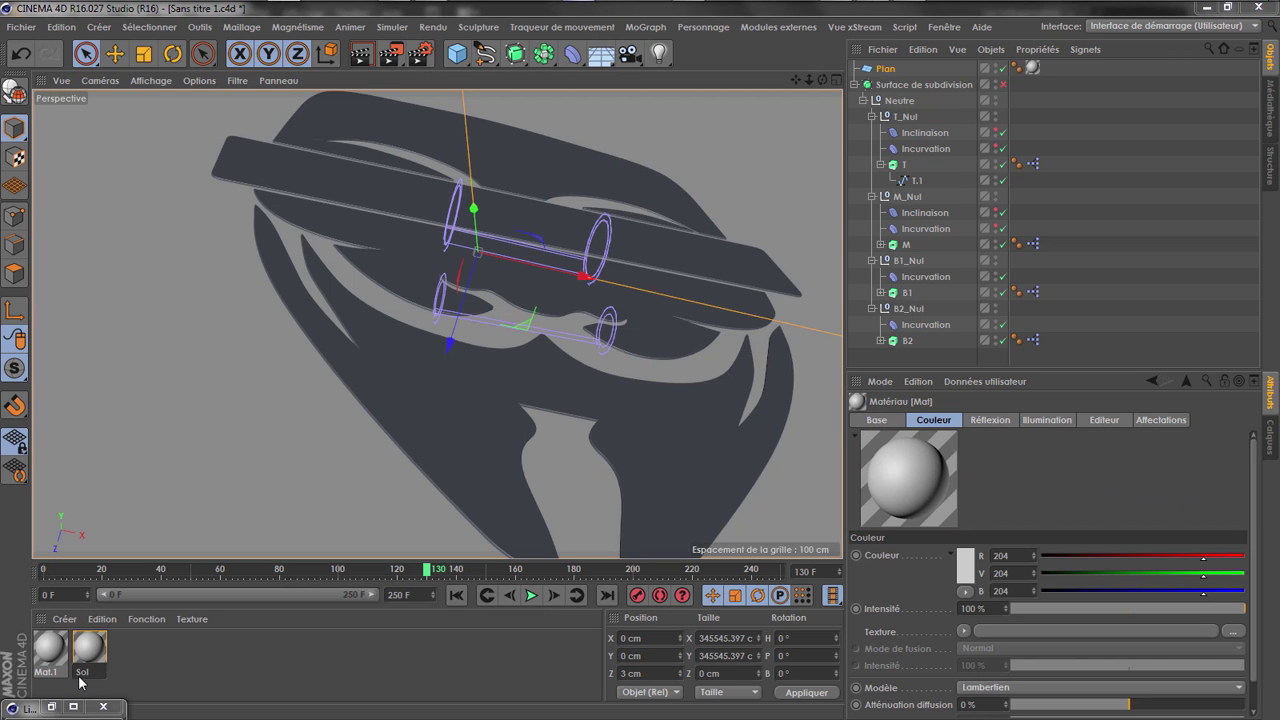
pyautogui.press('Return')
# Set the Sol material's colour to a near-black grey of RGB 25, 25, 25
pyautogui.doubleClick(90, 650)
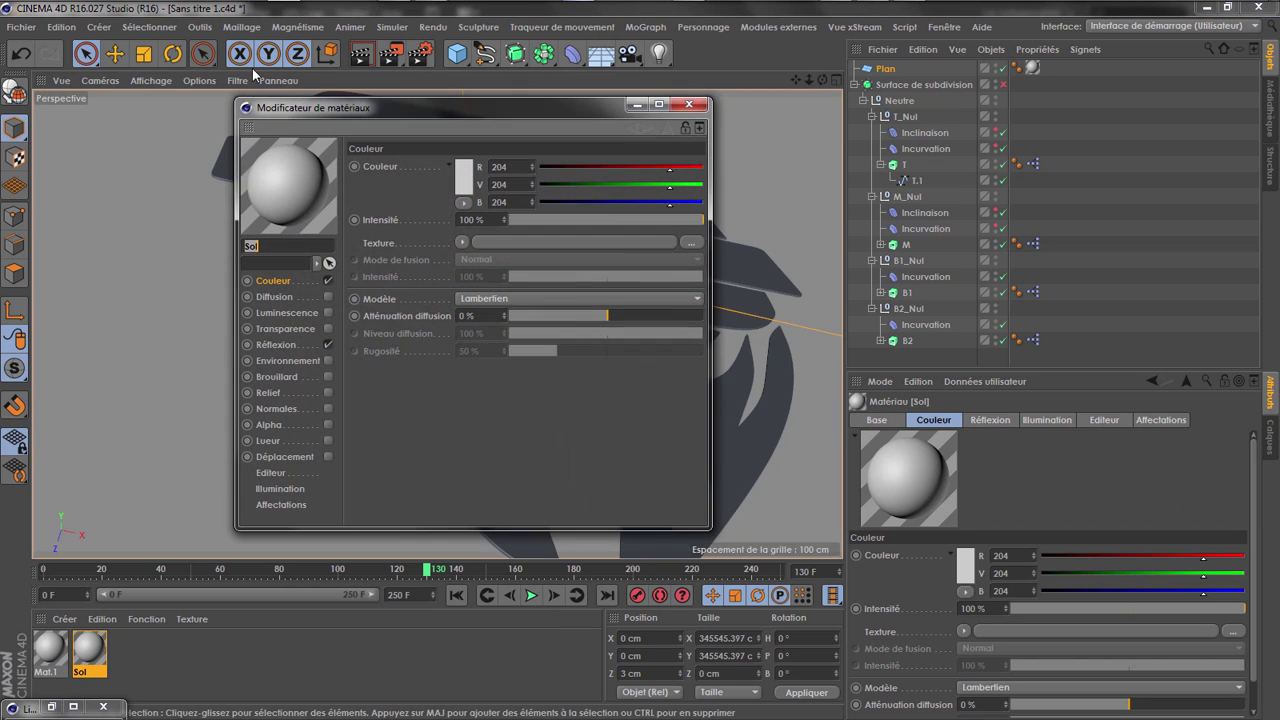
pyautogui.click(458, 170)
pyautogui.moveTo(341, 188); pyautogui.dragTo(337, 196)
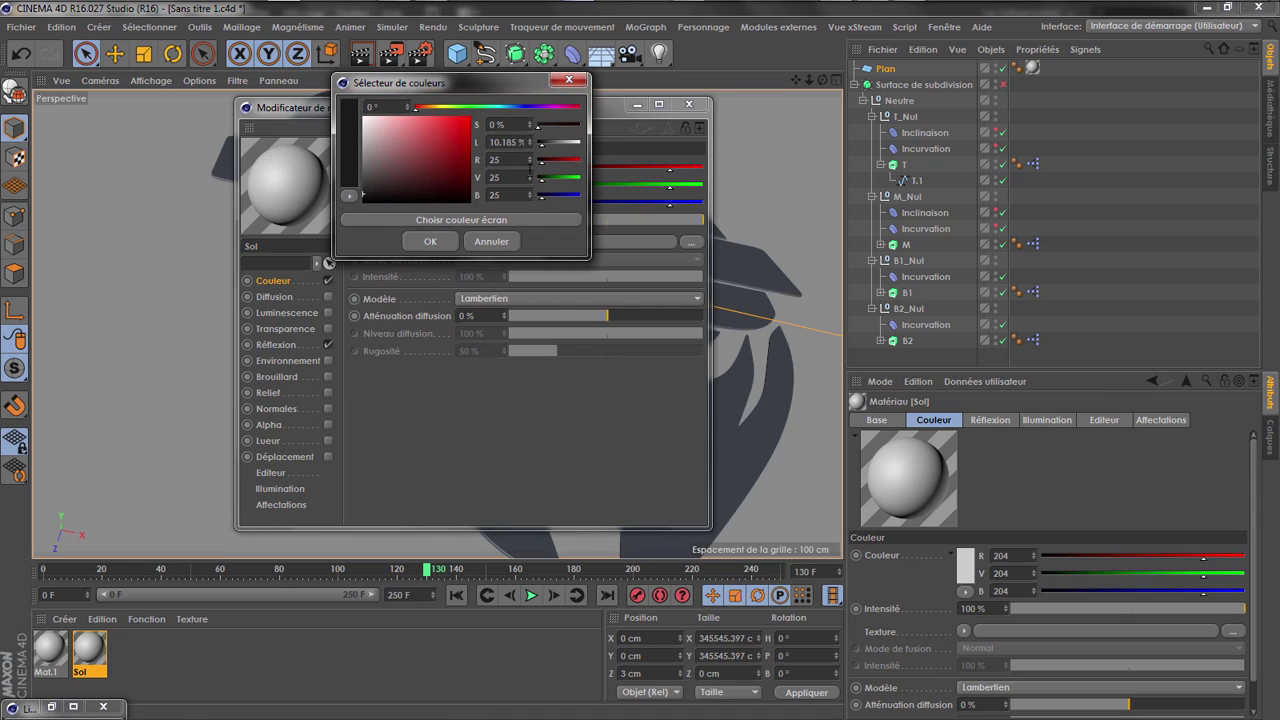
pyautogui.write('10')
pyautogui.click(414, 242)
# Add a Réflexion (Héritage) layer to the Sol material's reflectance and show only the settings of Calque 1
pyautogui.click(290, 345)
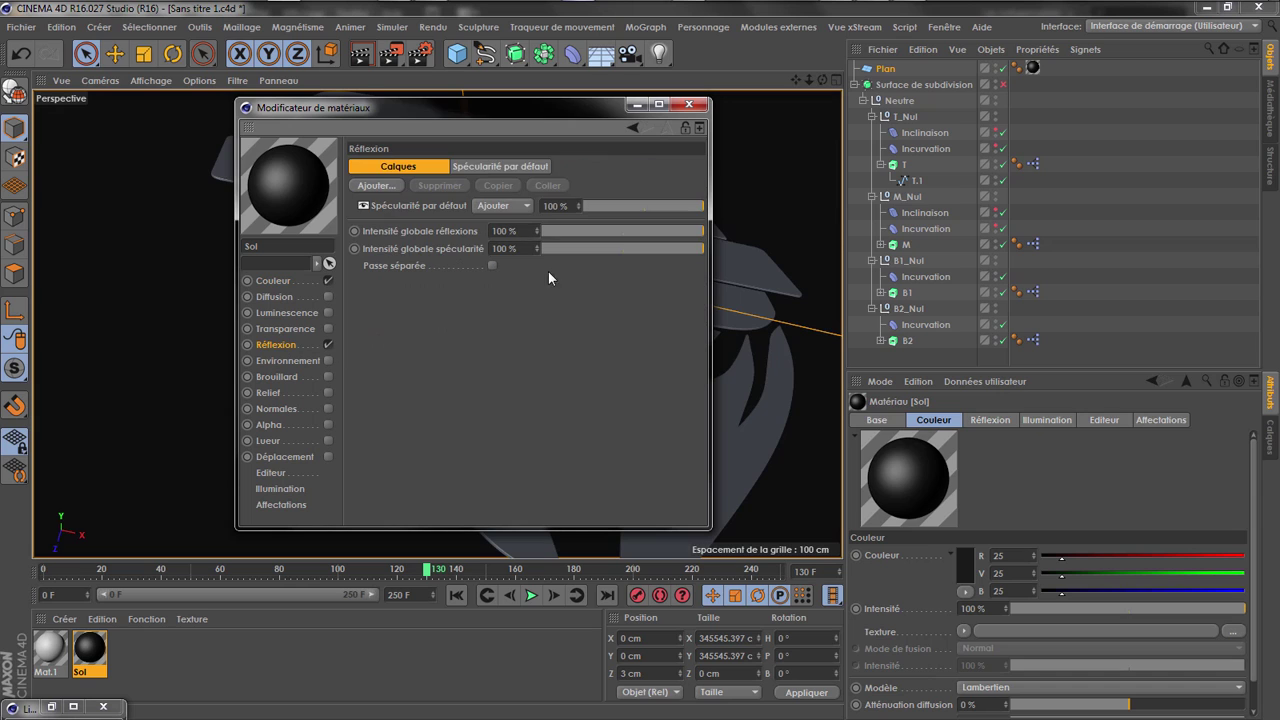
pyautogui.click(377, 186)
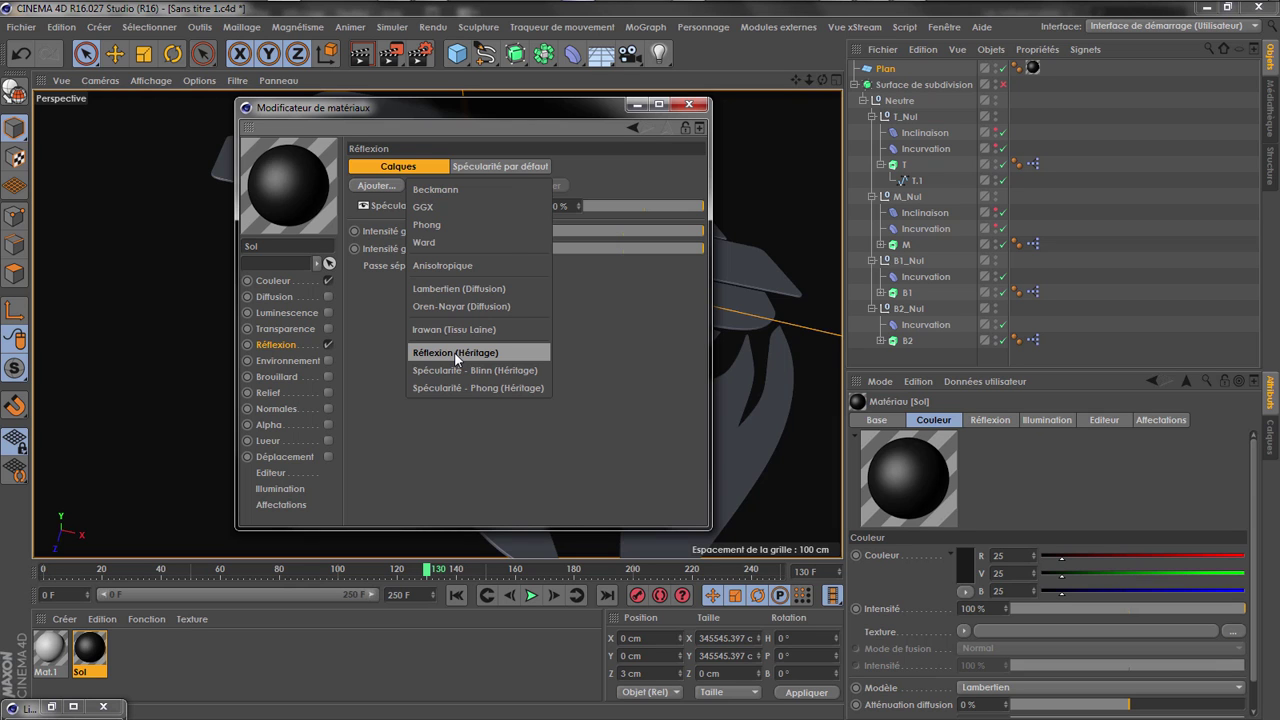
pyautogui.click(456, 353)
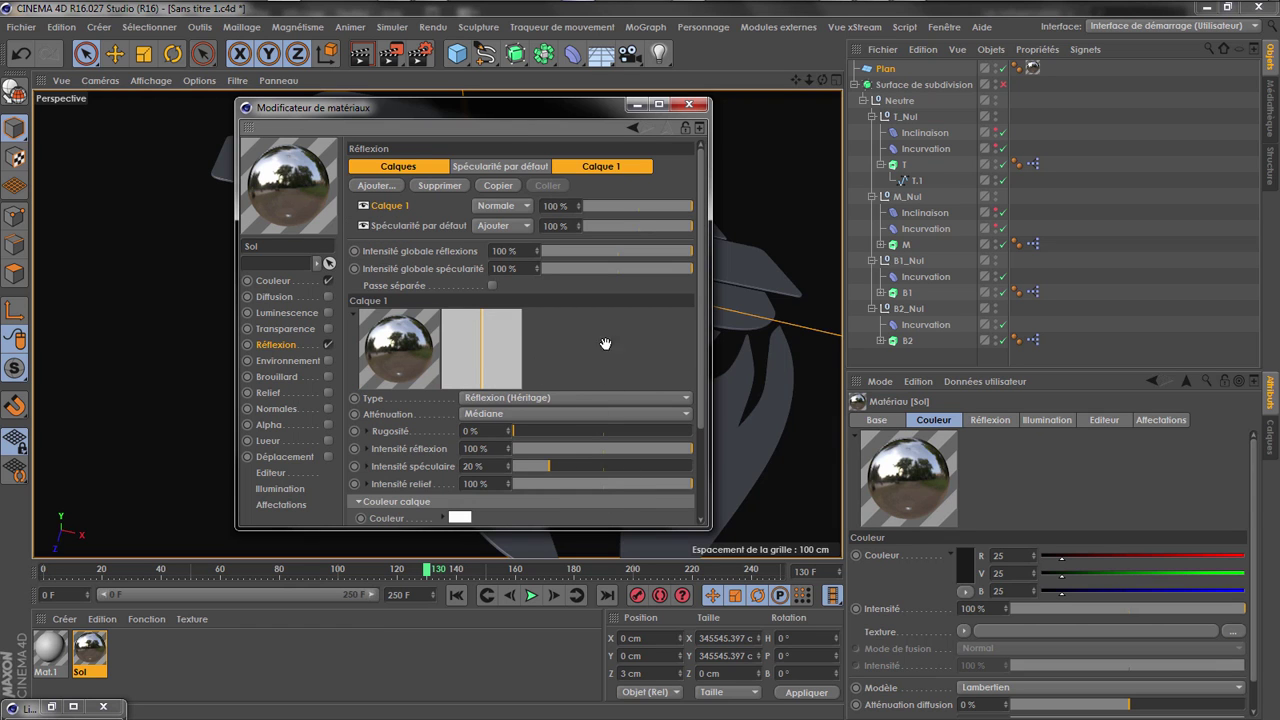
pyautogui.scroll(-3, 605, 344)
pyautogui.scroll(3, 540, 253)
pyautogui.scroll(-3, 632, 212)
pyautogui.scroll(3, 692, 329)
pyautogui.click(577, 168)
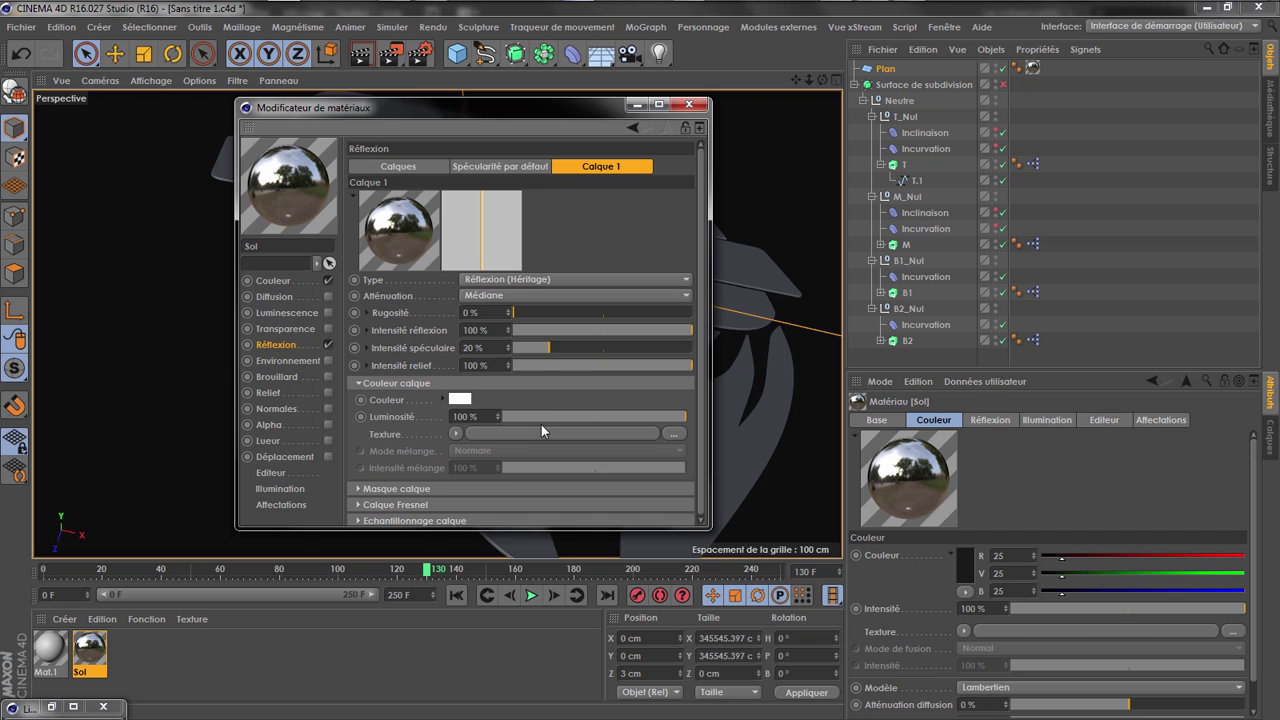
# Try lowering the Luminosité of Calque 1's layer colour to about 24 %
pyautogui.moveTo(541, 425); pyautogui.dragTo(557, 339)
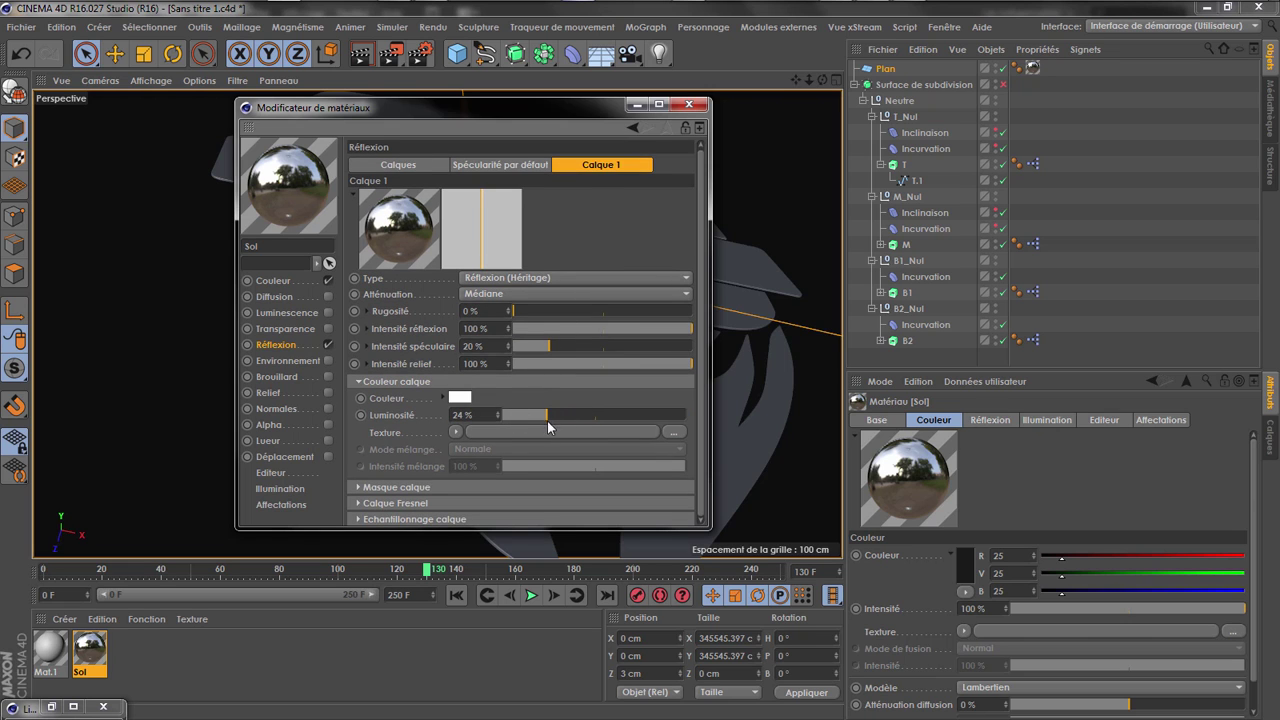
pyautogui.click(584, 383)
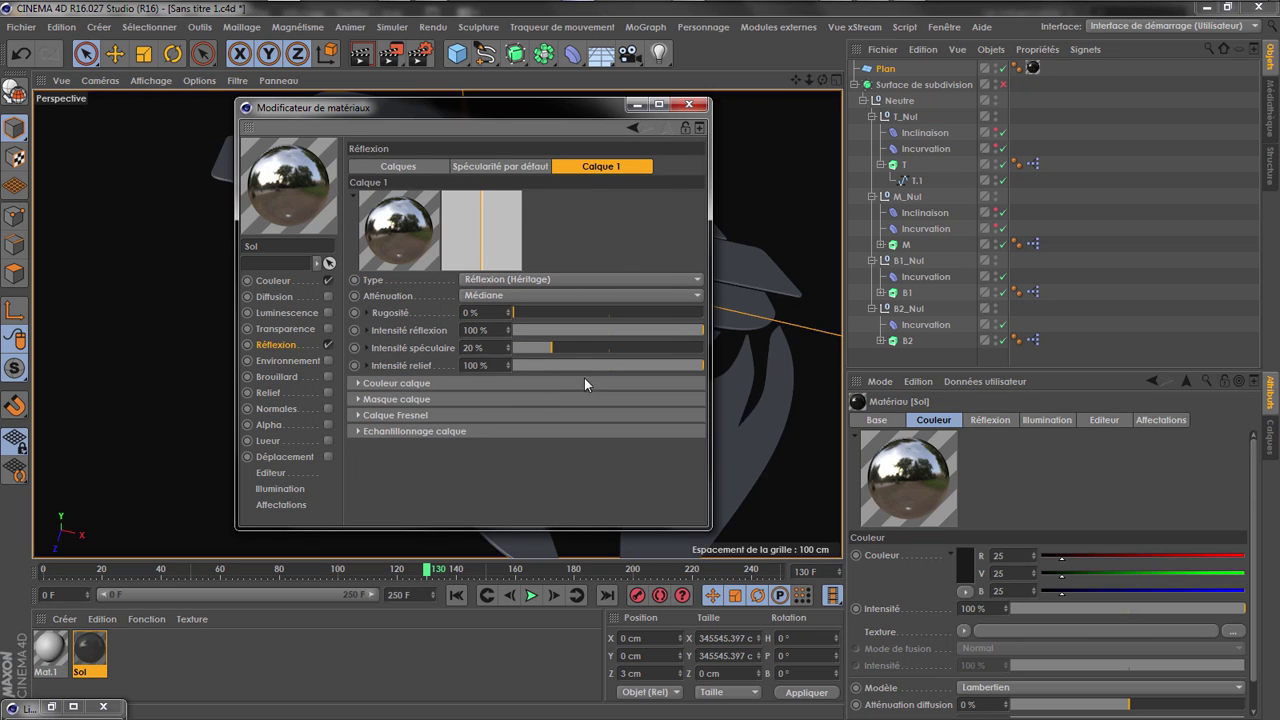
pyautogui.click(360, 383)
# Use a Fresnel texture for Calque 1's layer colour with an Intensité mélange of 31 %
pyautogui.click(455, 435)
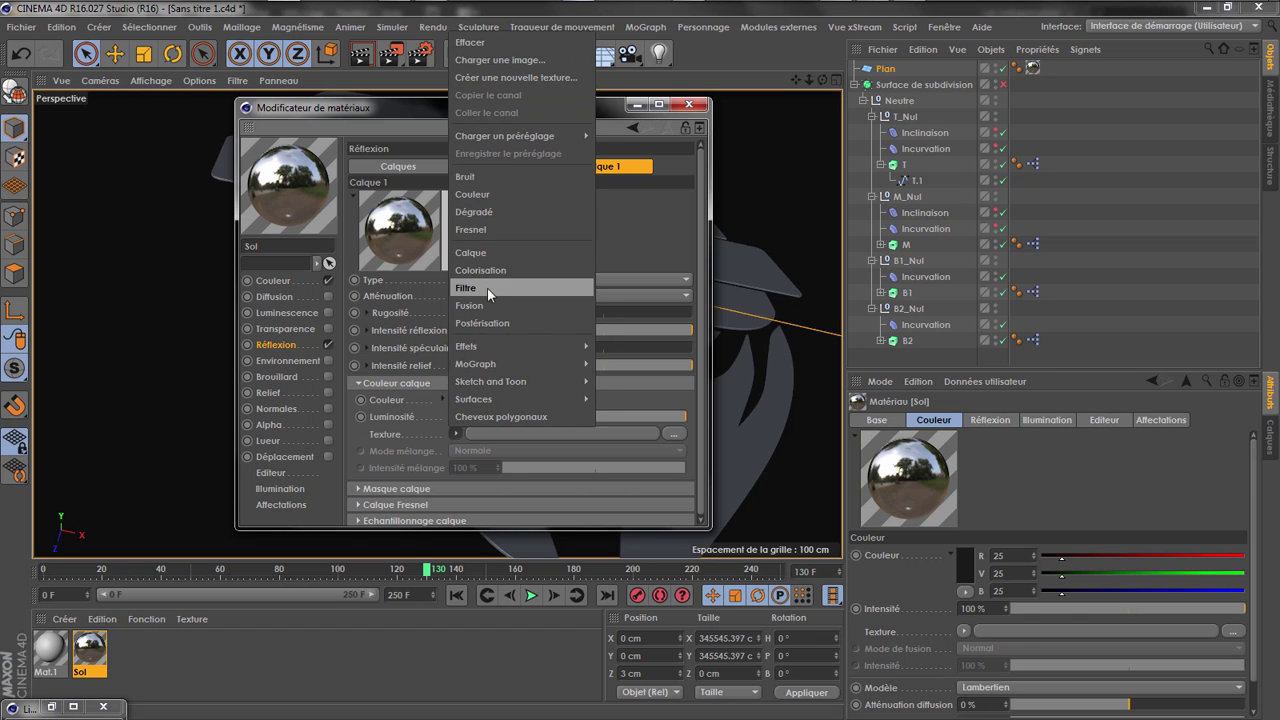
pyautogui.click(484, 228)
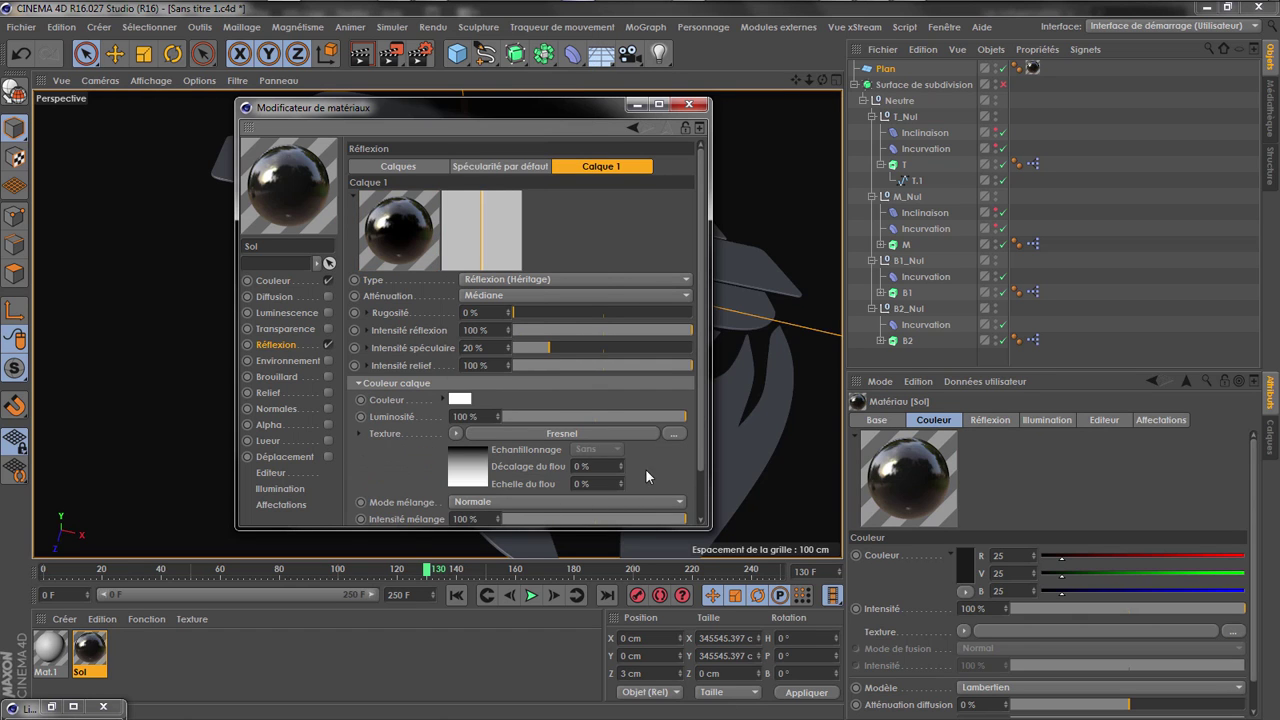
pyautogui.scroll(-2, 645, 477)
pyautogui.moveTo(562, 470); pyautogui.dragTo(559, 469)
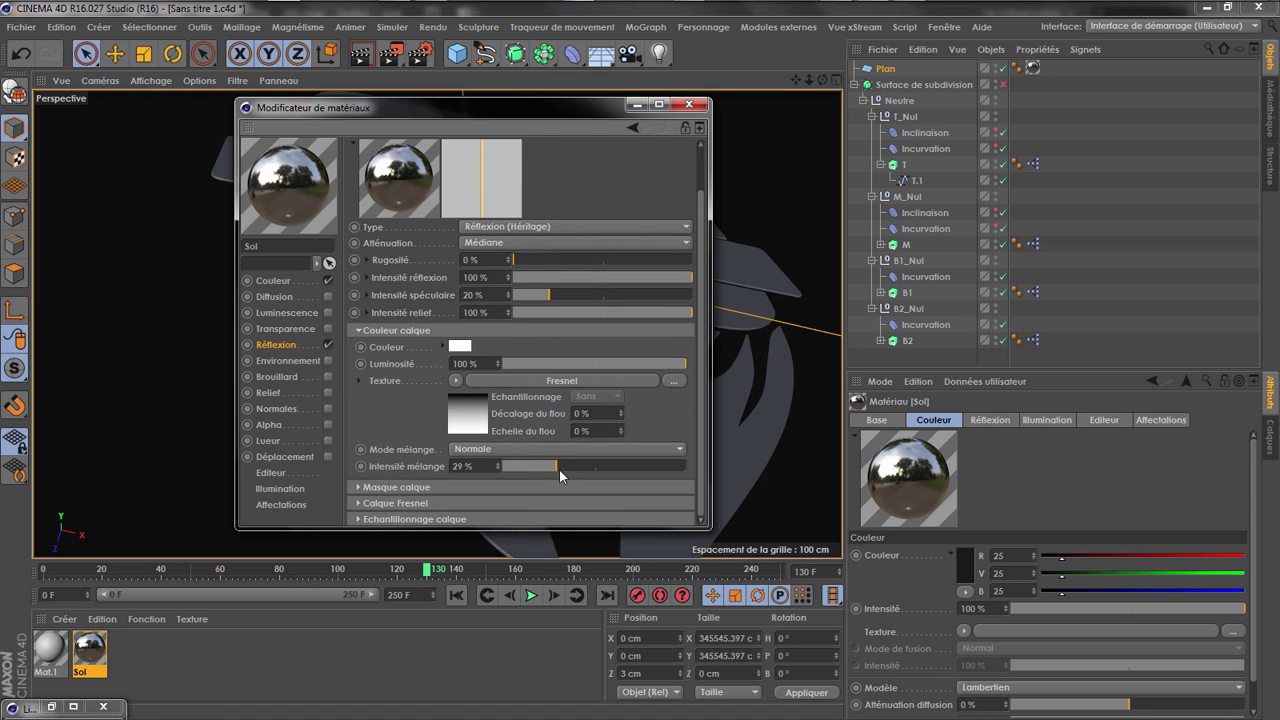
pyautogui.scroll(2, 622, 403)
# Set the Rugosité of the Calque 1 reflection layer to 10 %
pyautogui.click(529, 311)
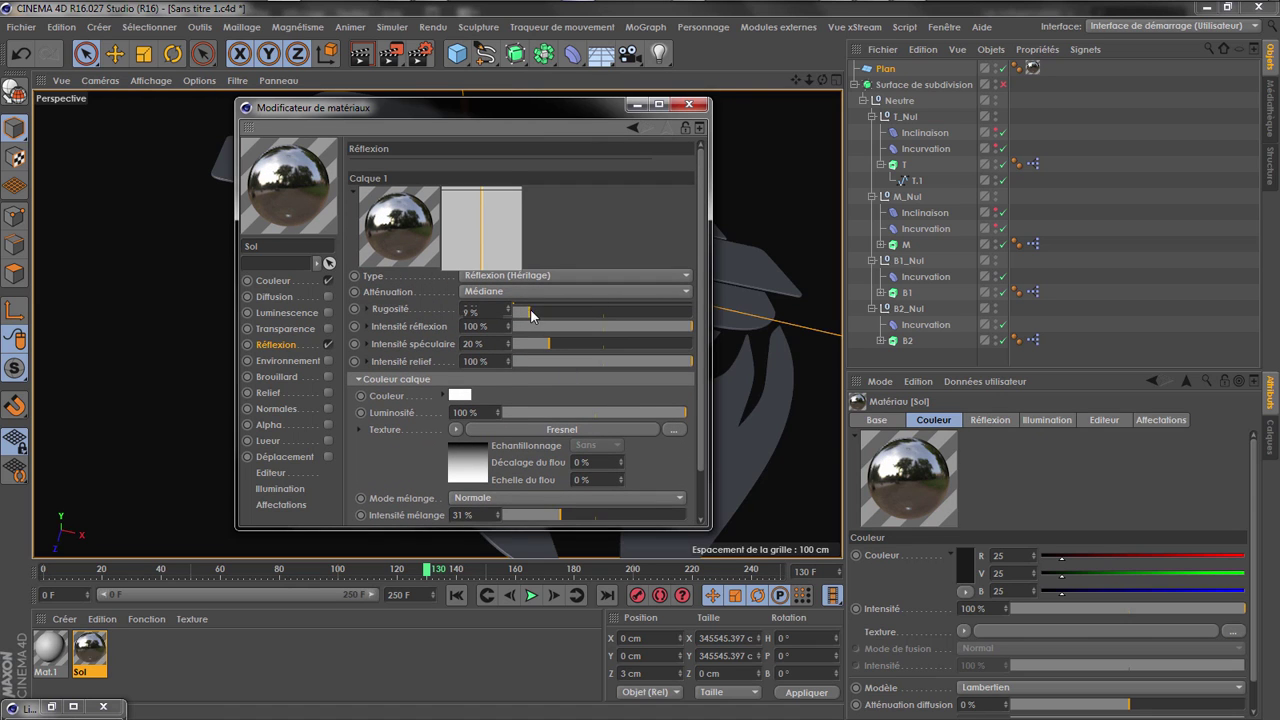
pyautogui.scroll(1, 515, 315)
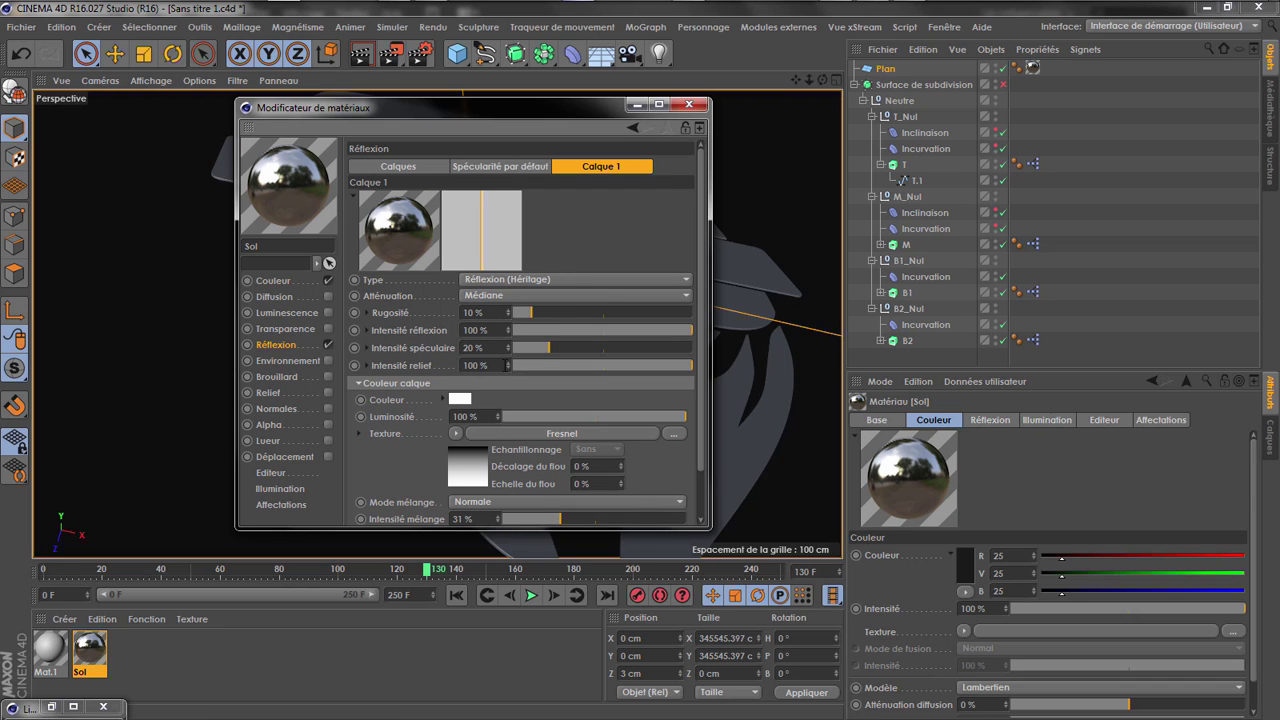
pyautogui.click(526, 314)
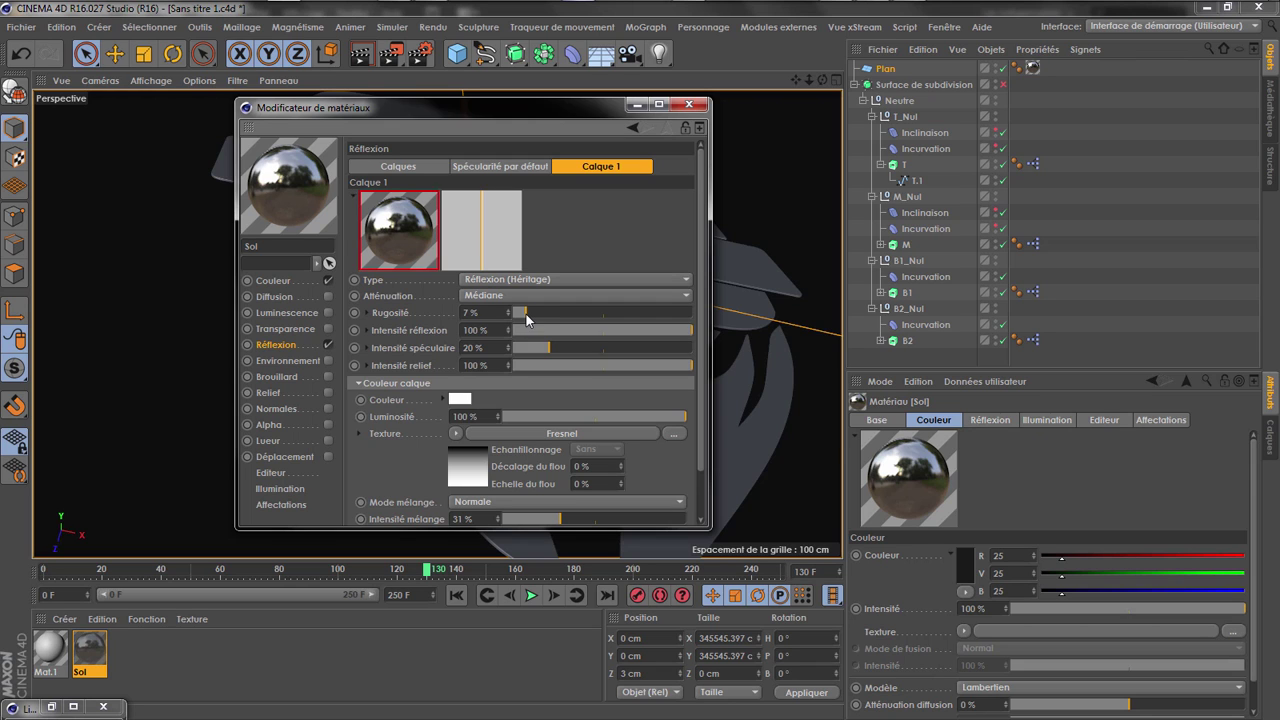
pyautogui.click(509, 313)
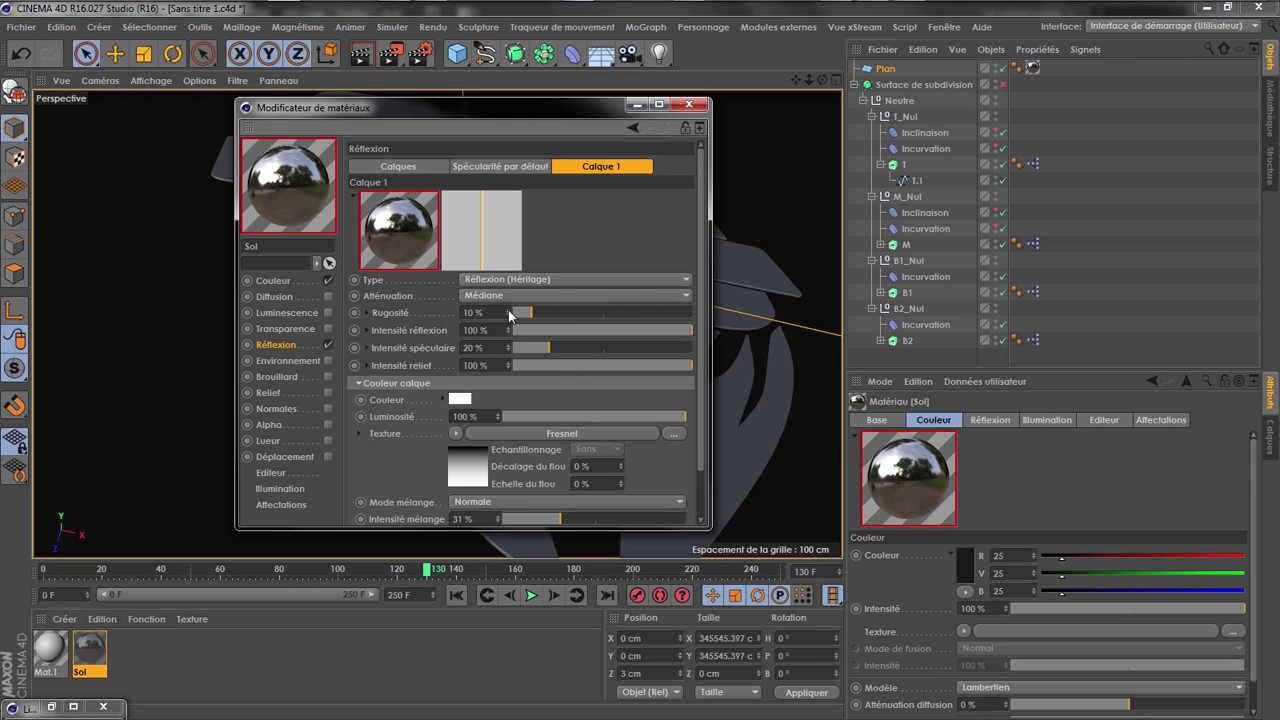
# Remove the Fresnel texture from Calque 1's layer colour and set its Luminosité to 20 %
pyautogui.scroll(-1, 570, 222)
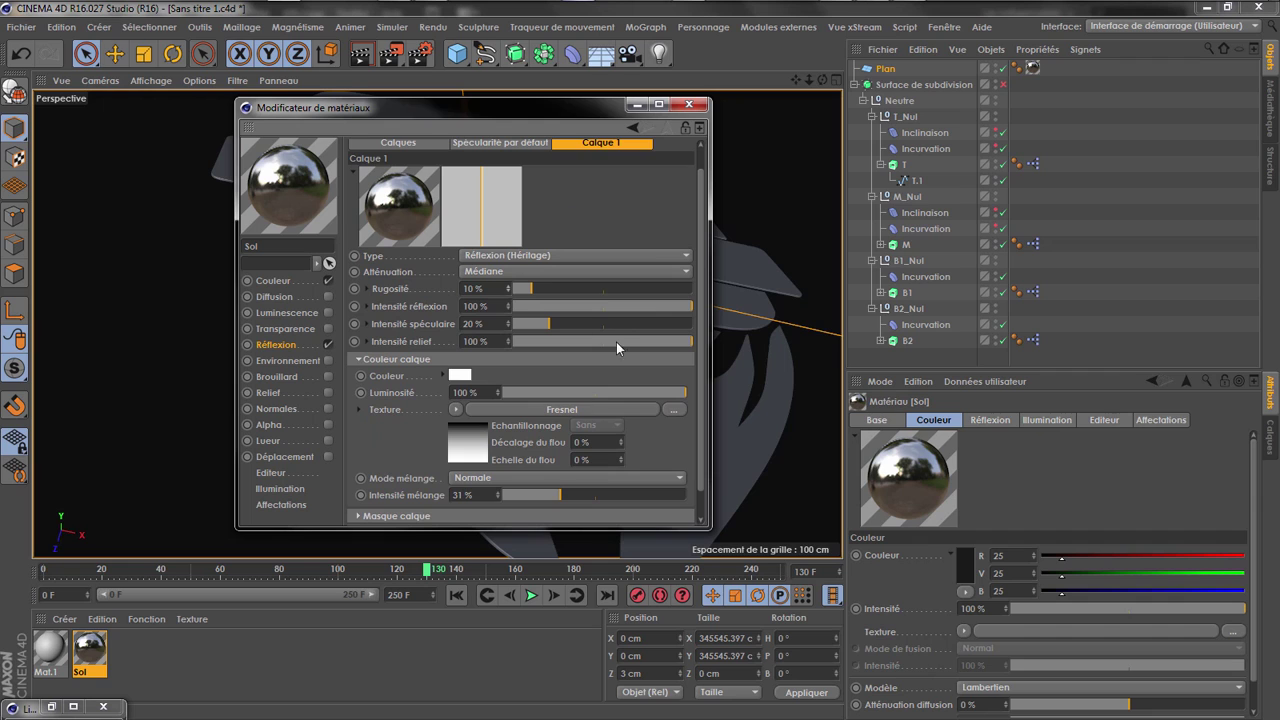
pyautogui.click(596, 394)
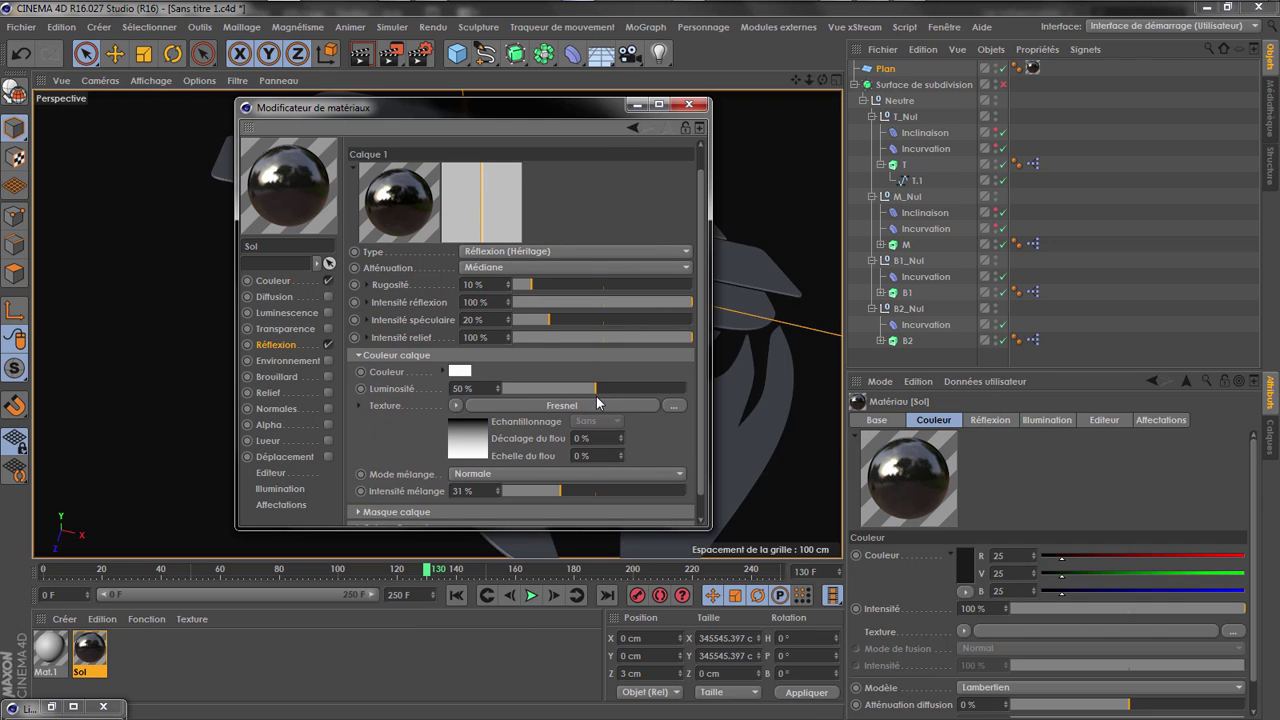
pyautogui.click(559, 390)
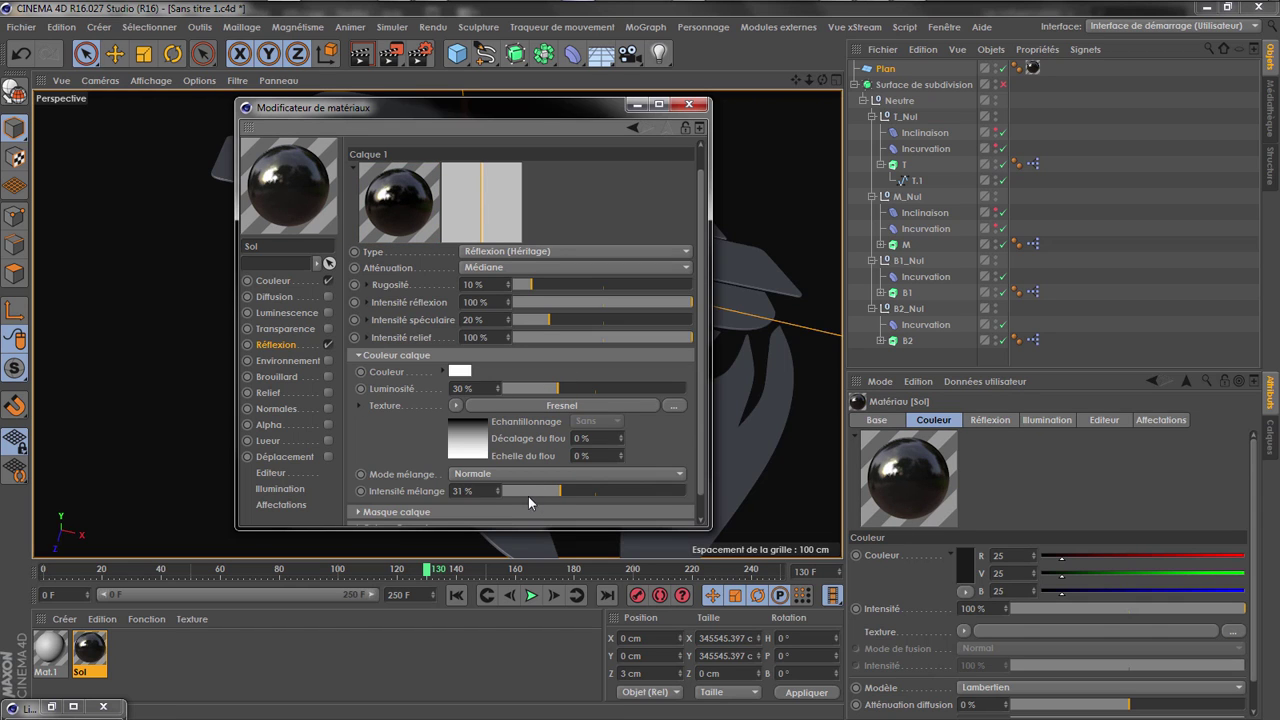
pyautogui.click(456, 405)
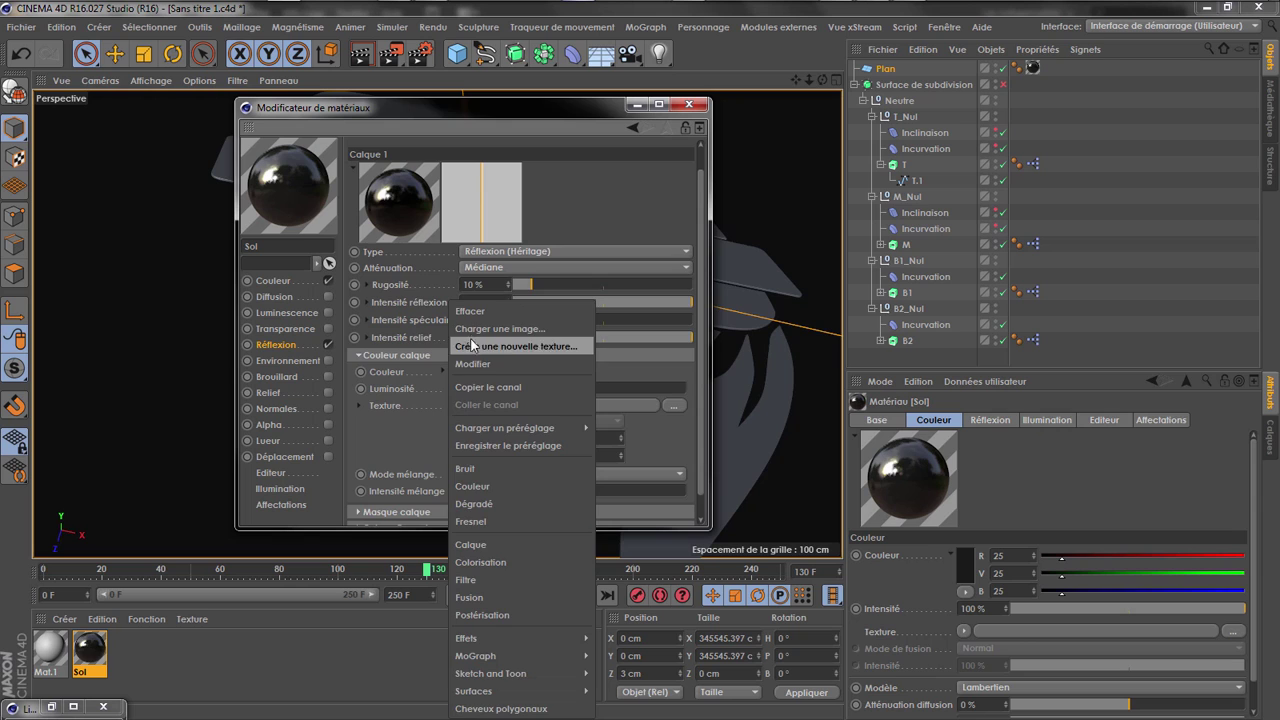
pyautogui.click(471, 311)
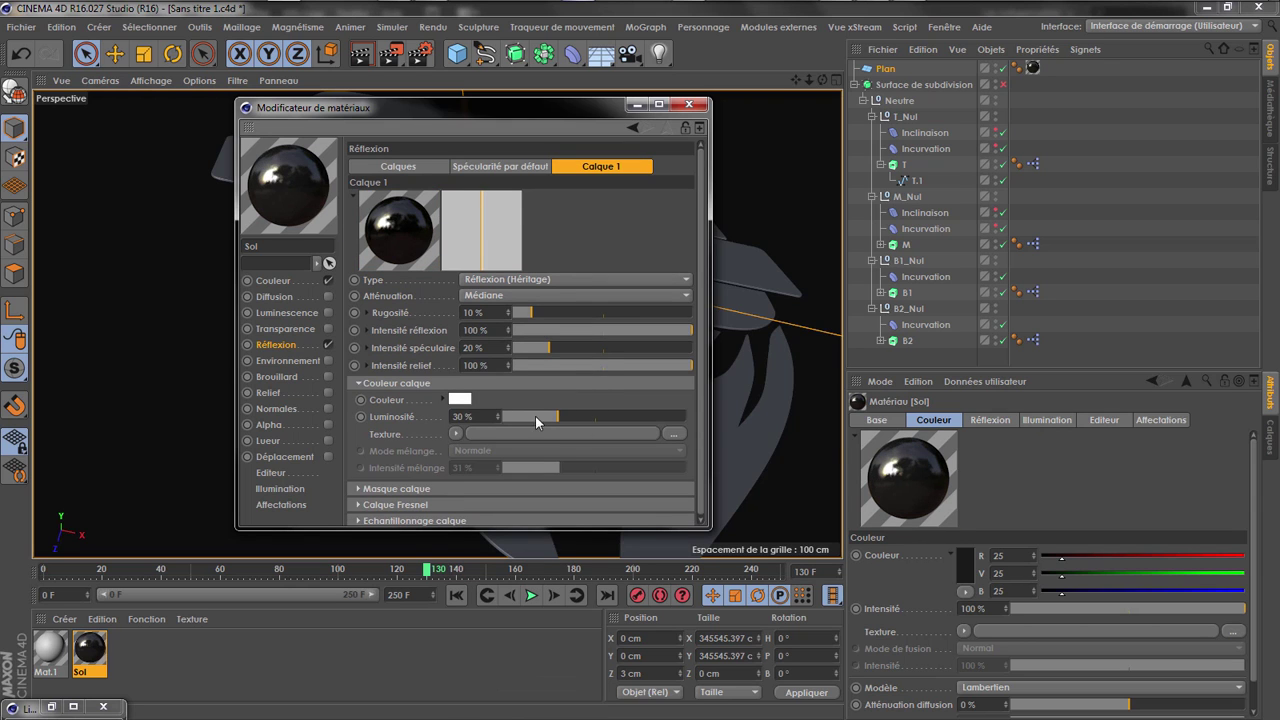
pyautogui.click(536, 417)
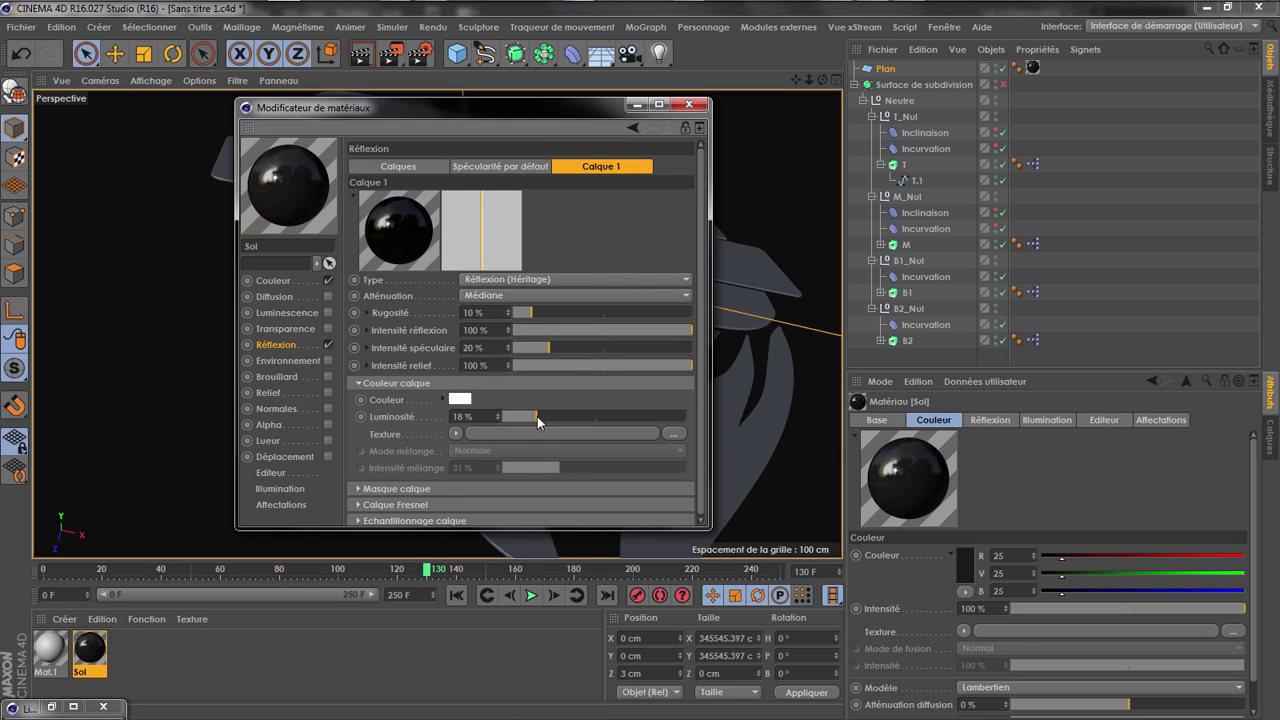
pyautogui.click(540, 416)
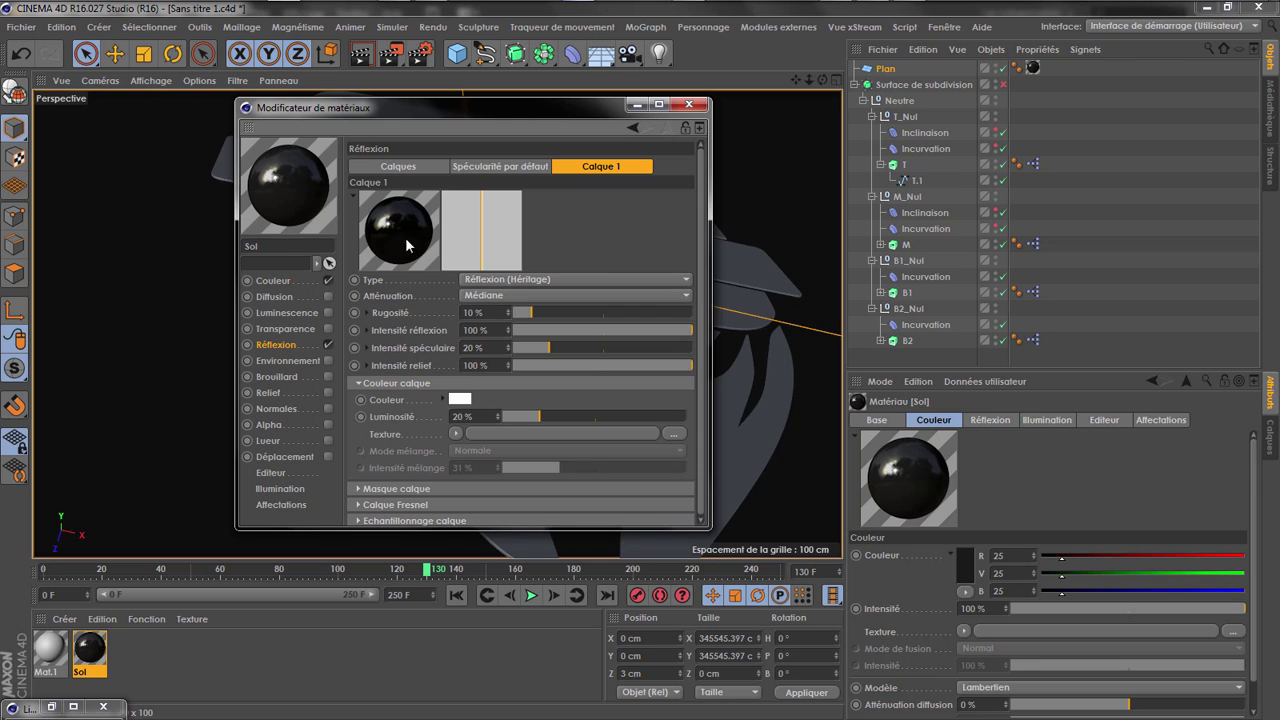
# Close the Sol material's settings and render the perspective view at frames 130 and 109 to check the floor reflection
pyautogui.click(503, 167)
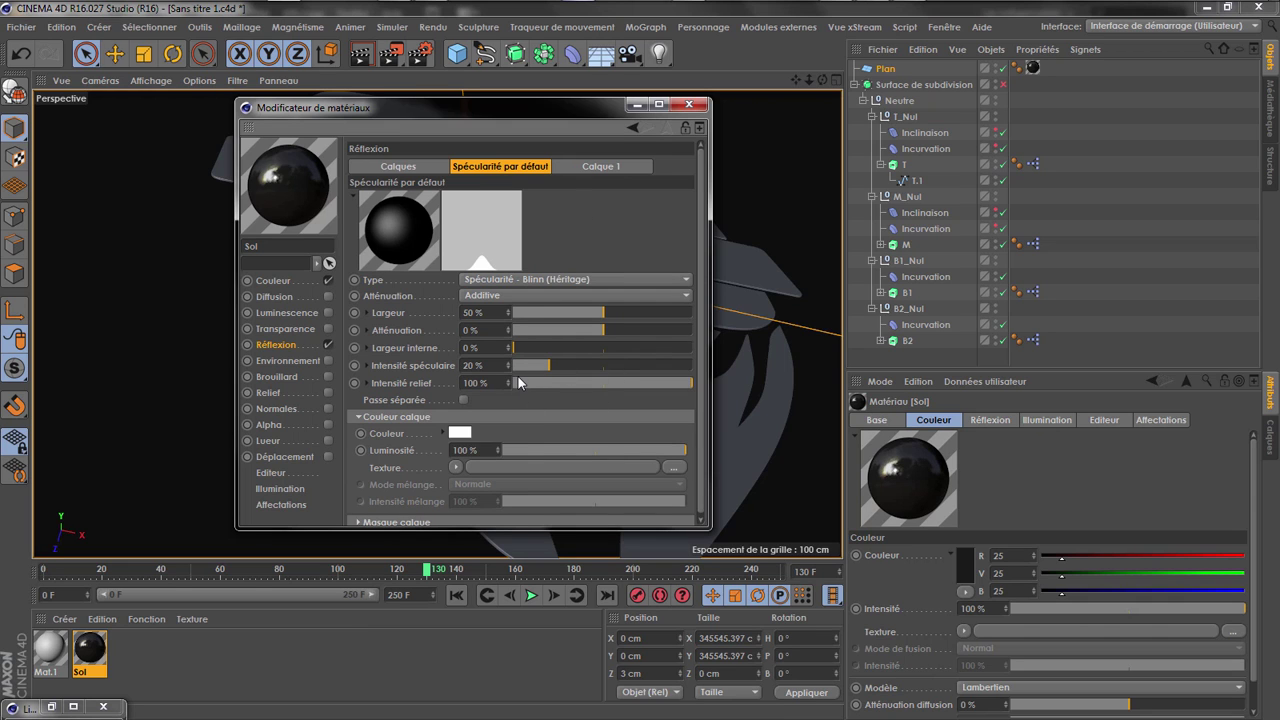
pyautogui.click(689, 104)
pyautogui.click(360, 53)
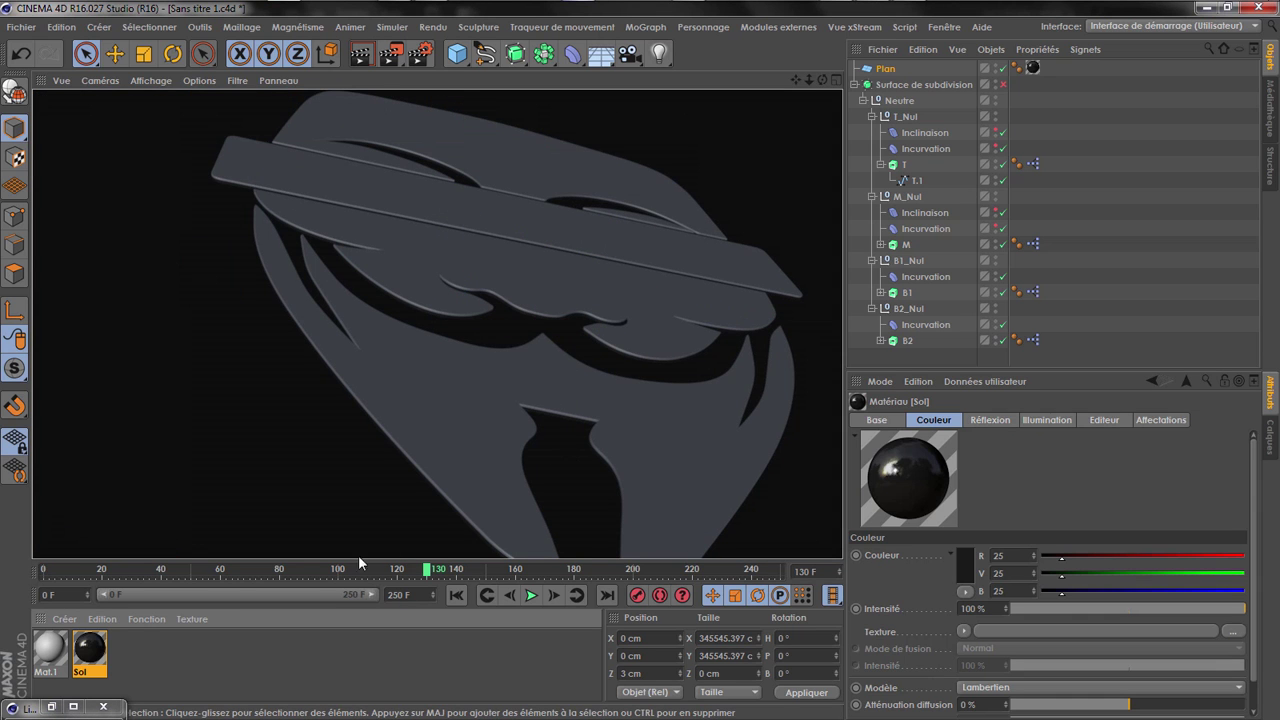
pyautogui.moveTo(322, 572); pyautogui.dragTo(367, 576)
pyautogui.hotkey('ctrl', 'r')
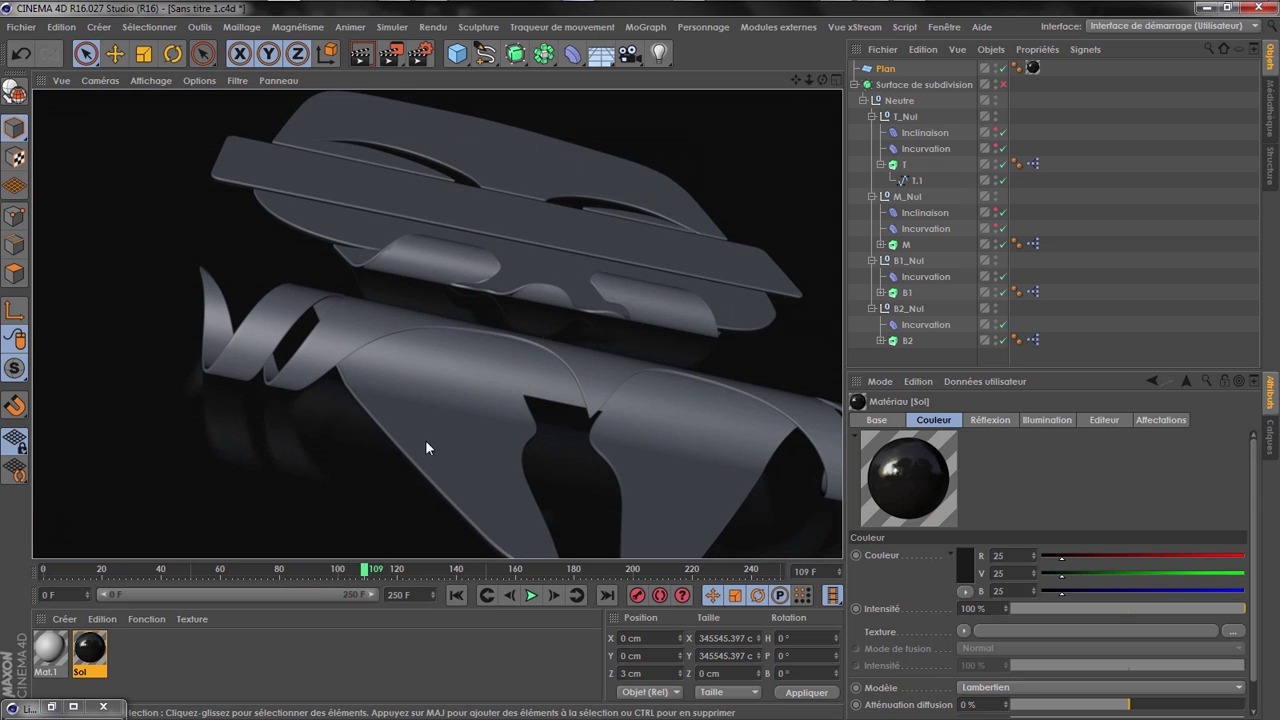
# Reopen the Sol material, set Calque 1's Rugosité to 0 % and render the view
pyautogui.doubleClick(89, 650)
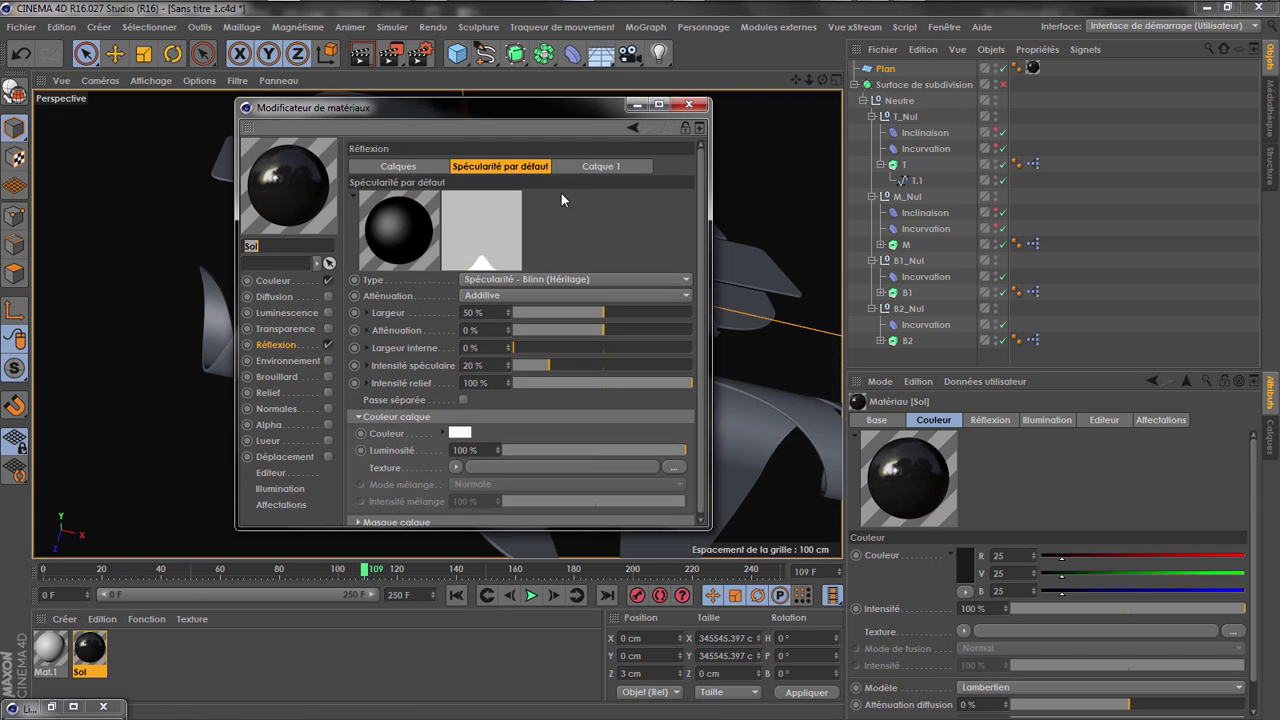
pyautogui.click(600, 166)
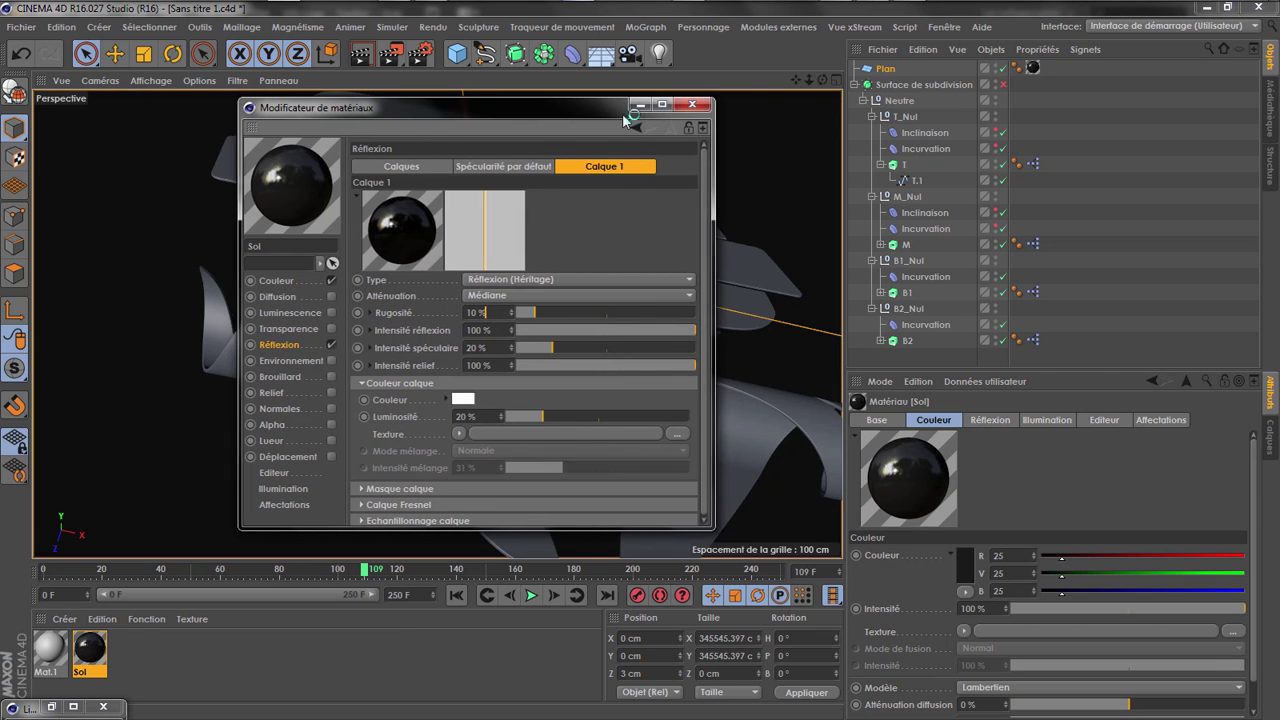
pyautogui.moveTo(622, 110); pyautogui.dragTo(999, 132)
pyautogui.moveTo(905, 343); pyautogui.dragTo(870, 343)
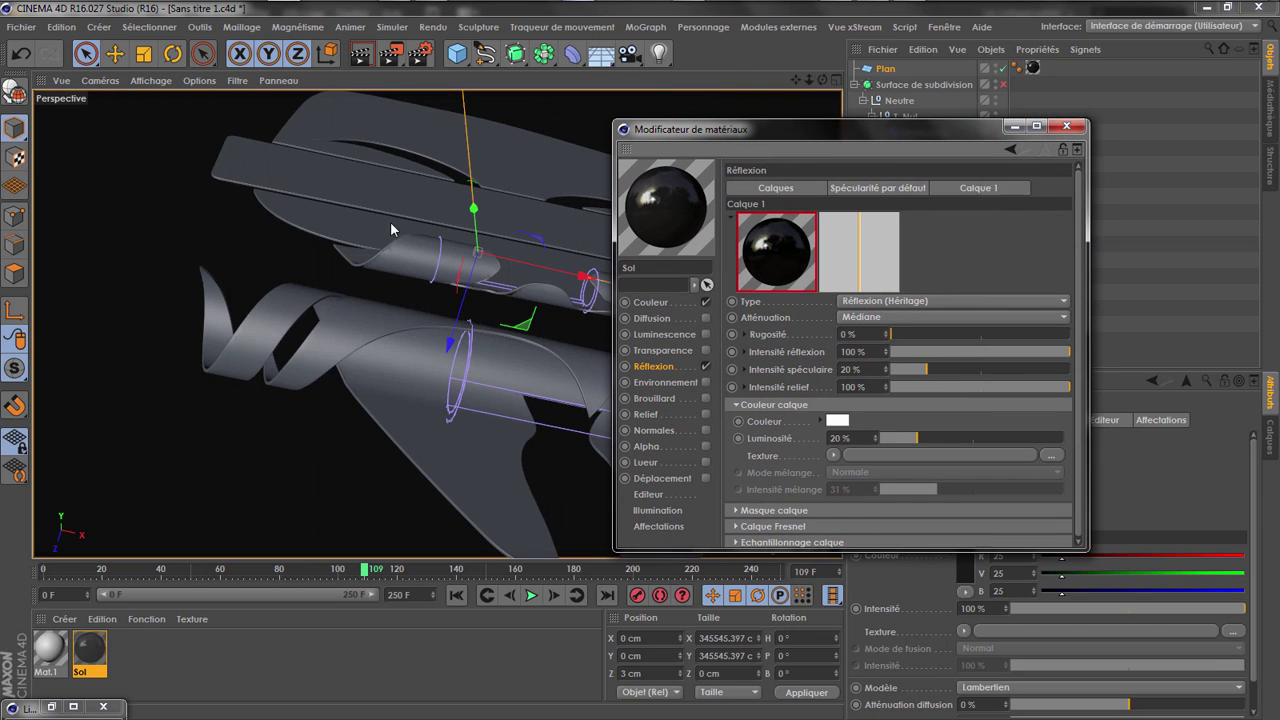
pyautogui.click(361, 53)
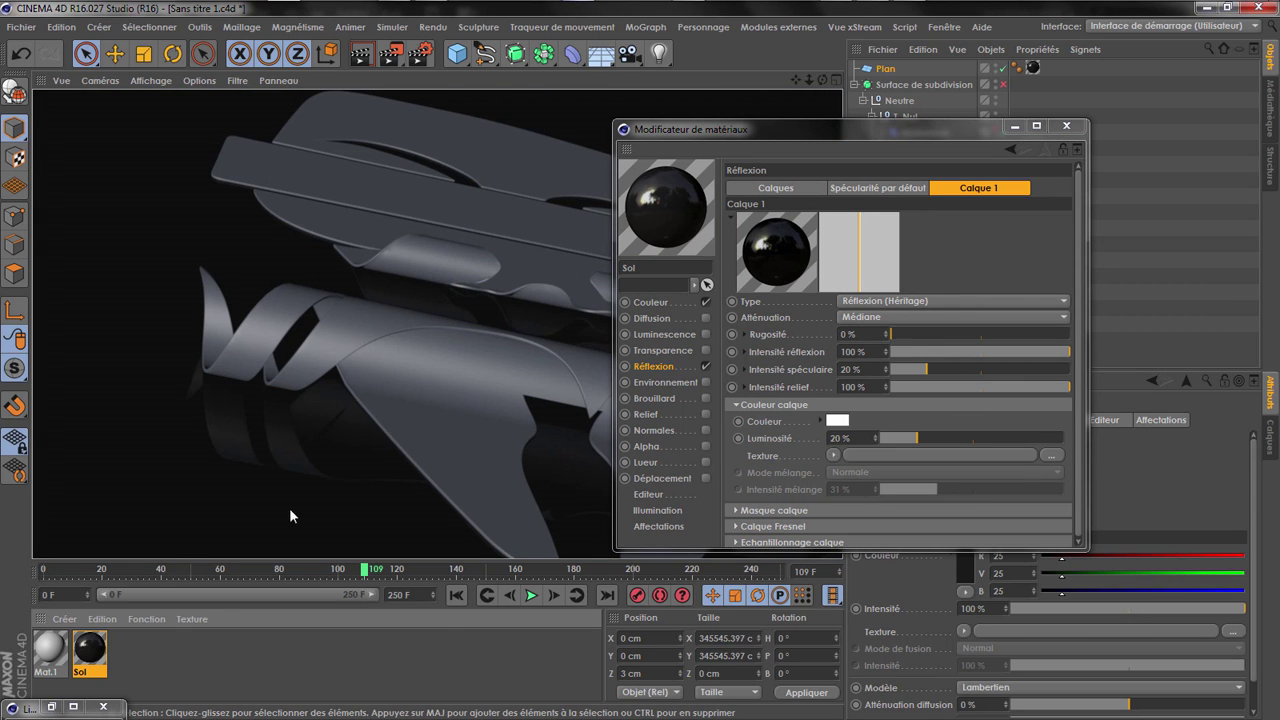
# Try a Luminosité of 100 % for Calque 1's layer colour and render the view
pyautogui.moveTo(1016, 445); pyautogui.dragTo(1072, 440)
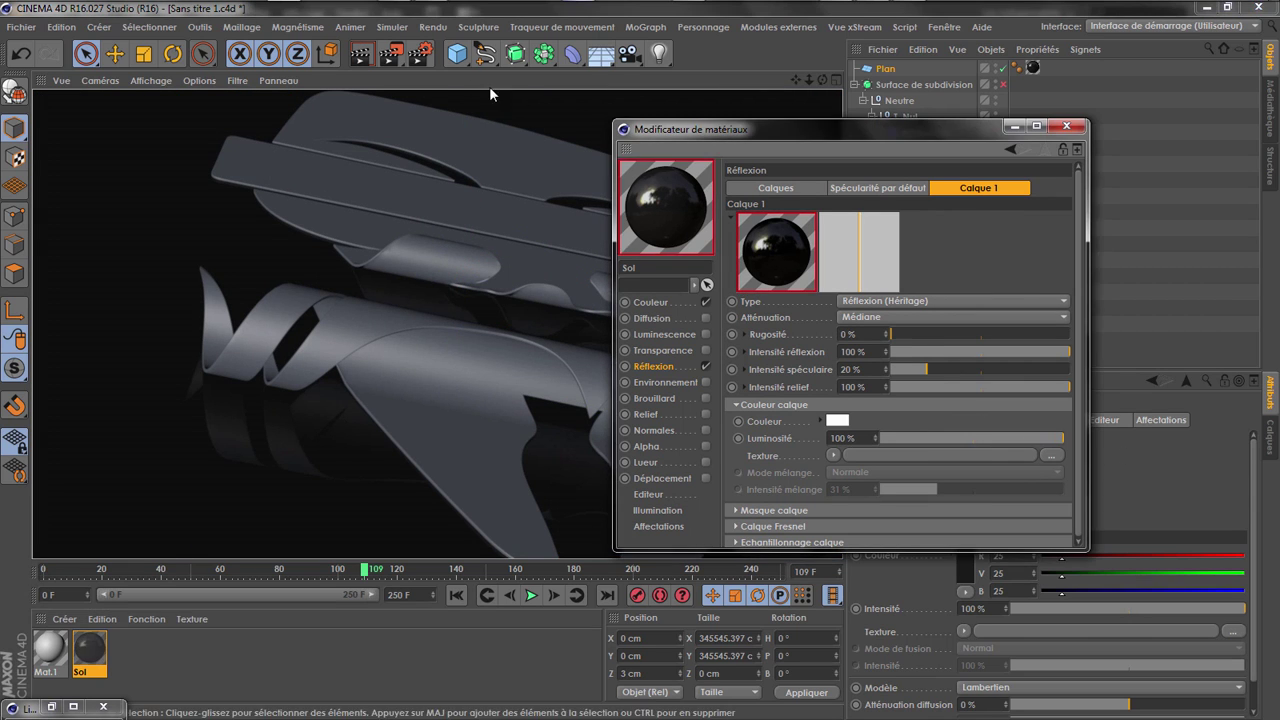
pyautogui.click(364, 54)
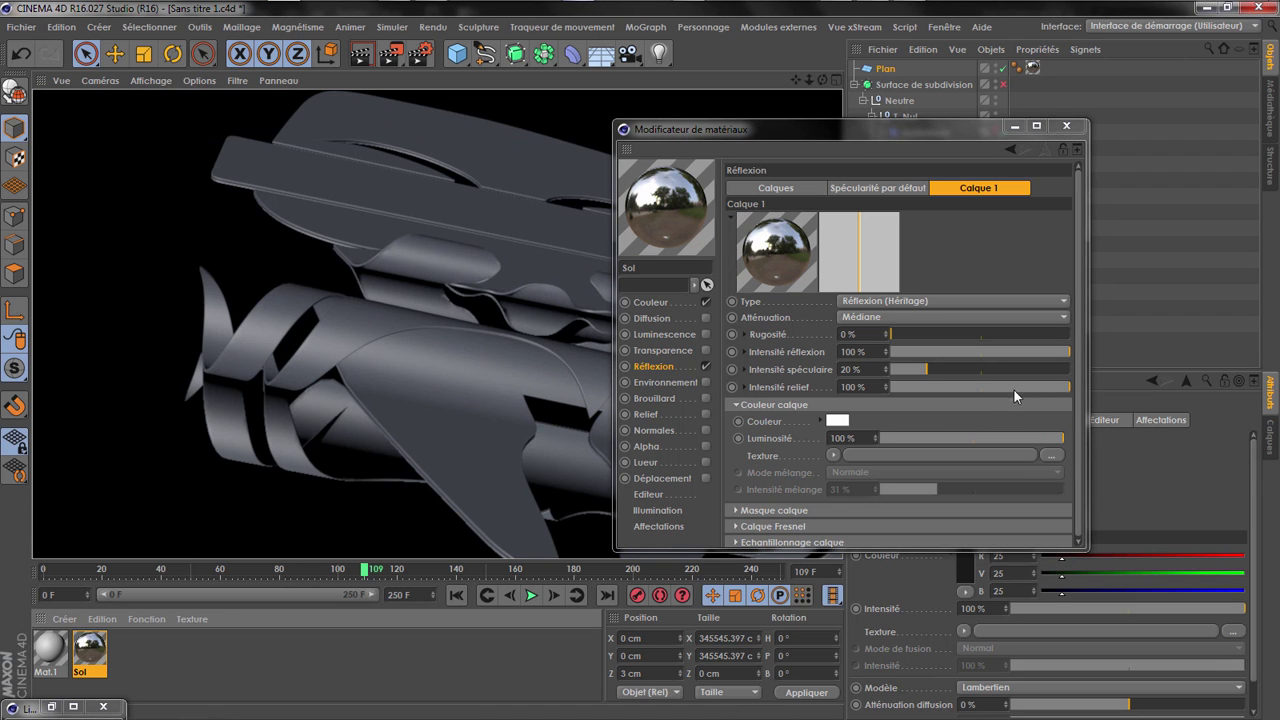
# Set Calque 1's Luminosité to 50 % and its Rugosité to 15 %, rendering the view to compare the reflection
pyautogui.moveTo(967, 436); pyautogui.dragTo(973, 440)
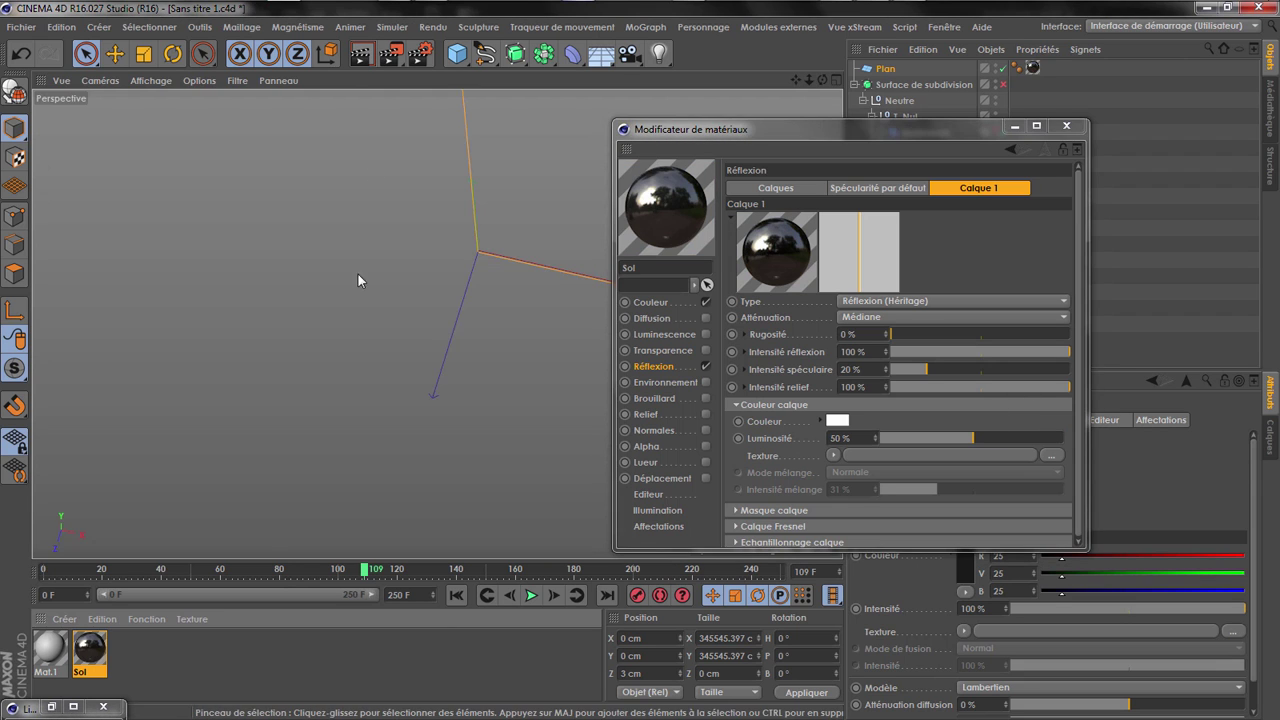
pyautogui.moveTo(934, 336); pyautogui.dragTo(926, 336)
pyautogui.click(363, 55)
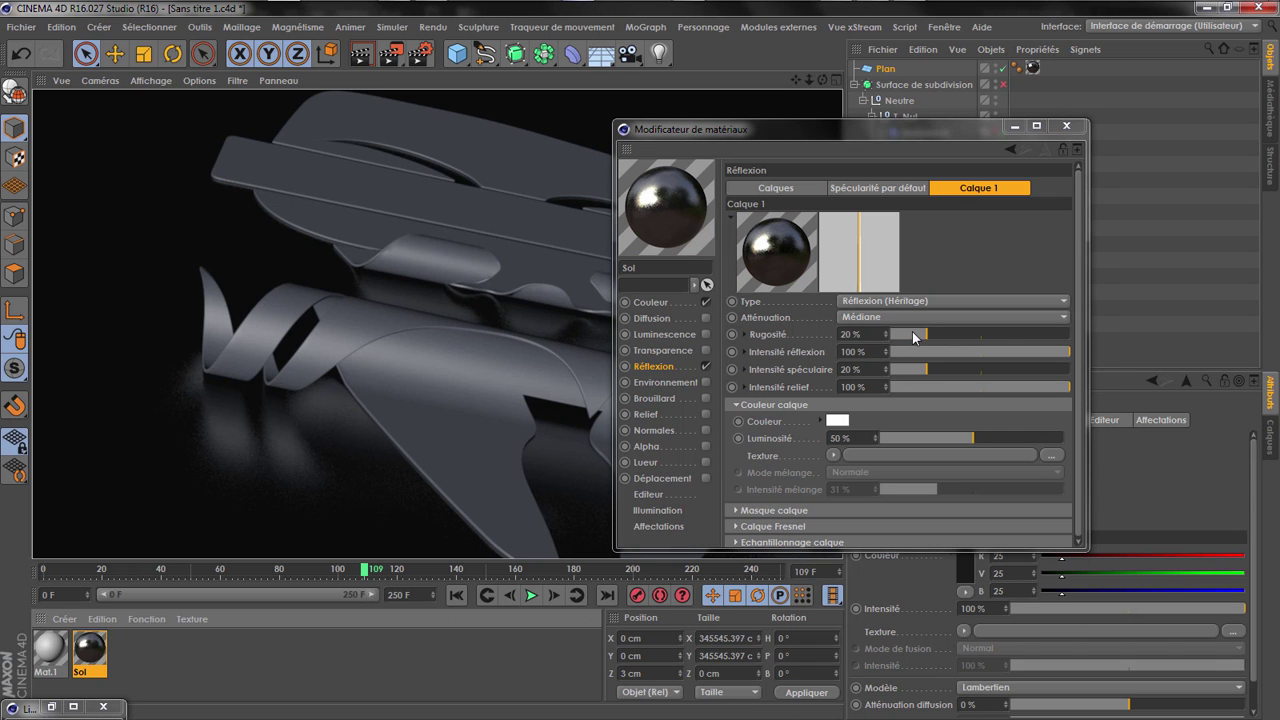
pyautogui.moveTo(912, 331); pyautogui.dragTo(885, 333)
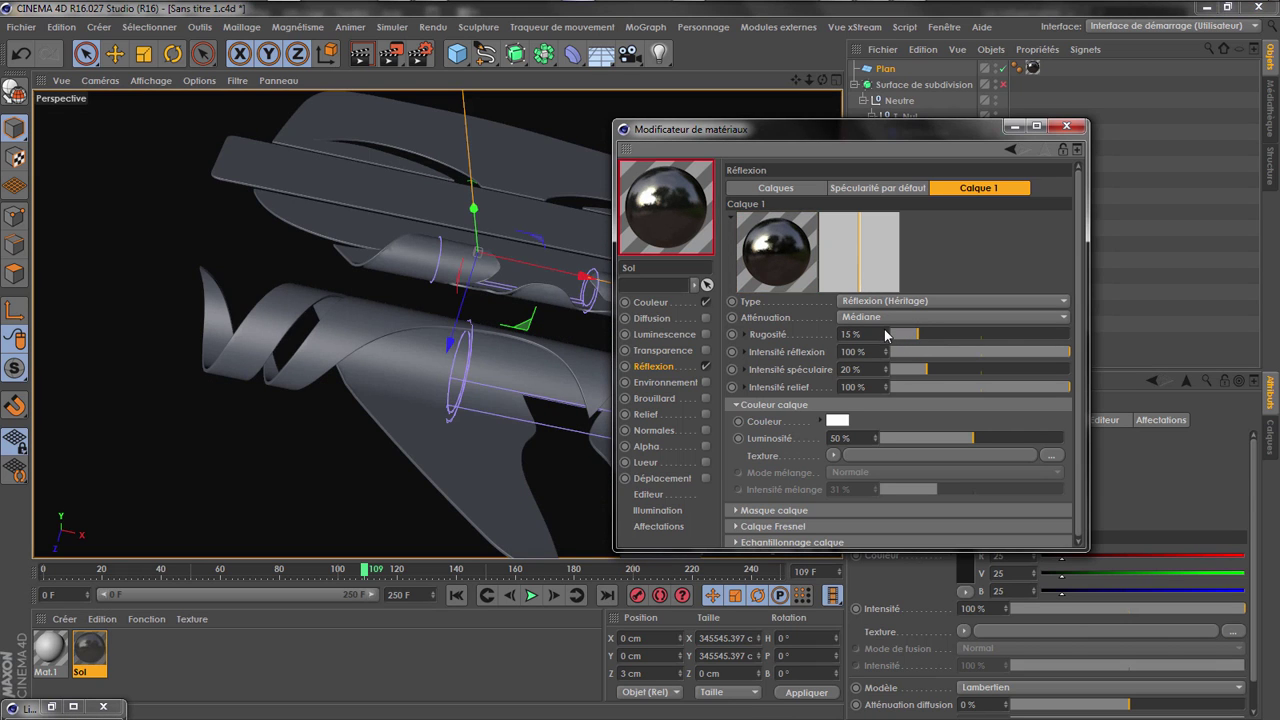
pyautogui.click(361, 55)
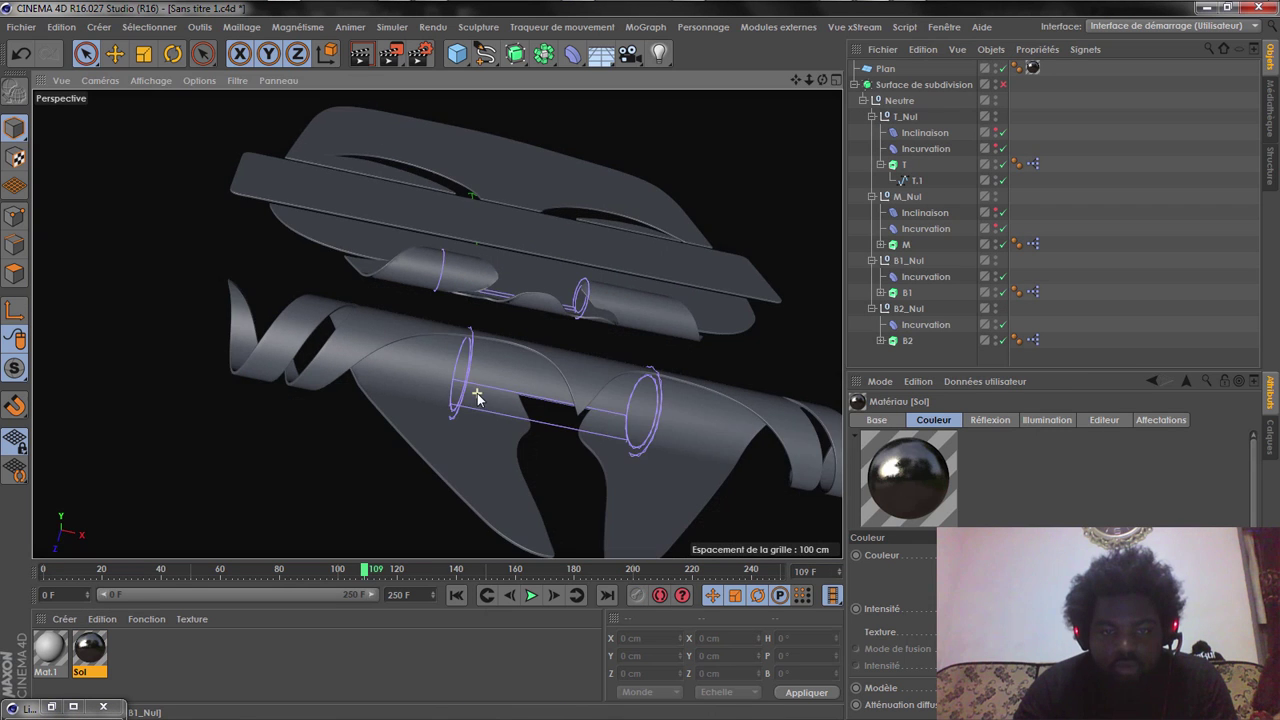
# Render the perspective view from a more distant, different angle to examine the strips' reflections on the floor
pyautogui.scroll(-3, 476, 398)
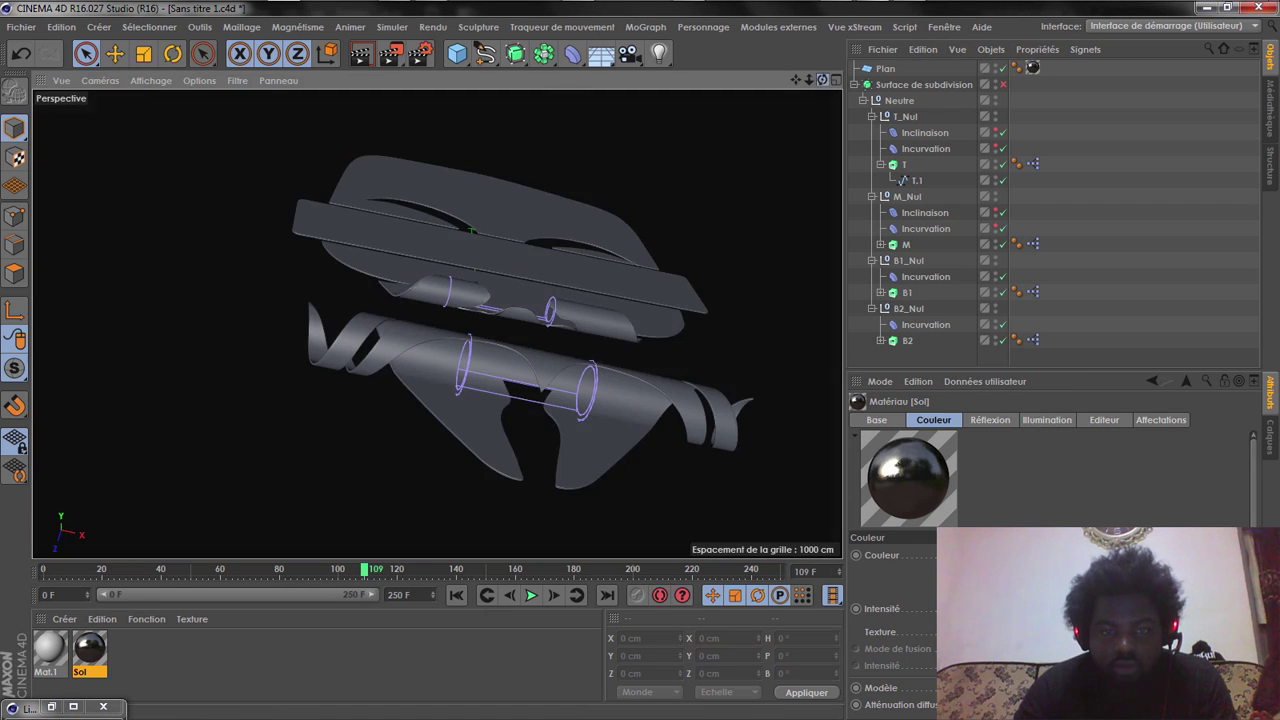
pyautogui.moveTo(822, 80); pyautogui.dragTo(822, 108)
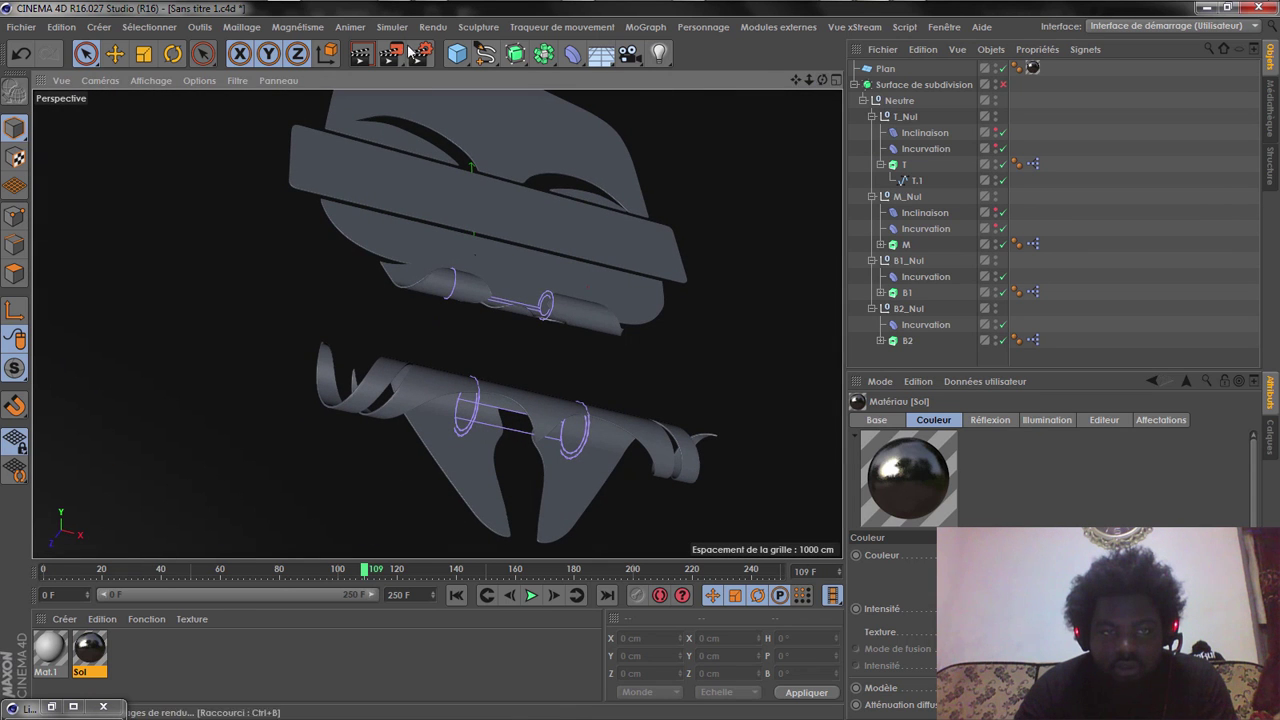
pyautogui.click(360, 52)
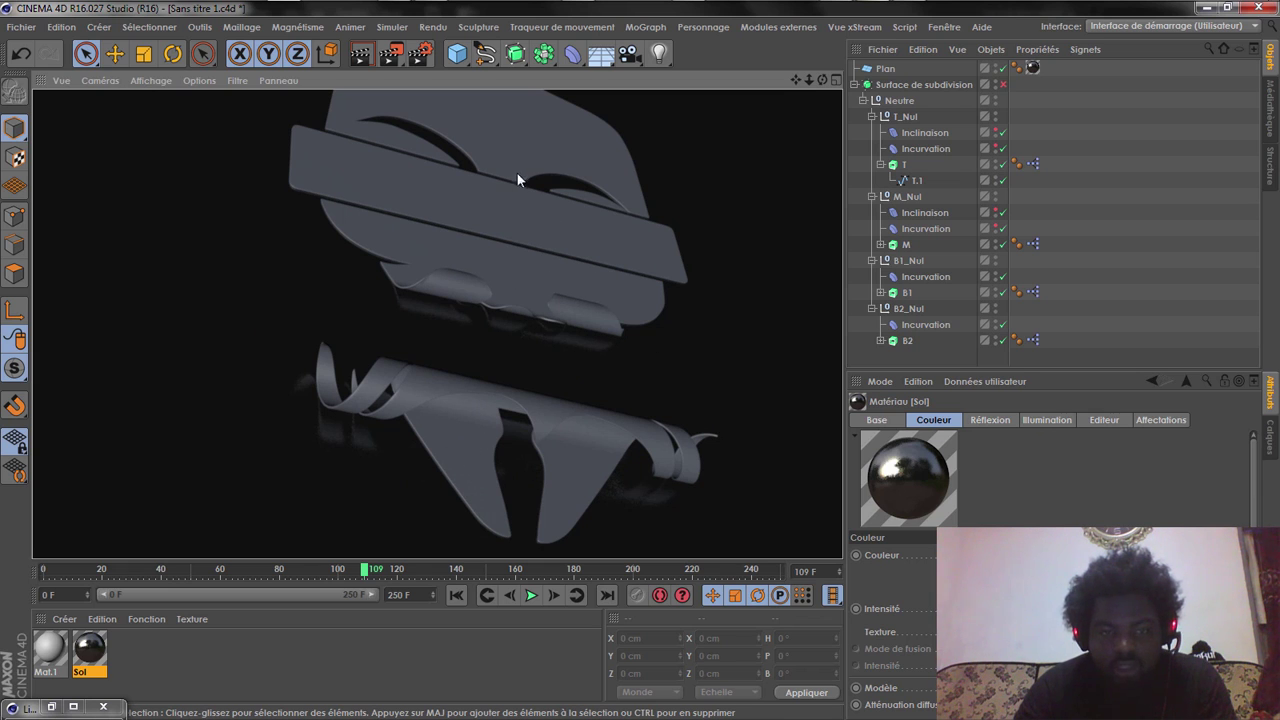
pyautogui.moveTo(822, 80)
pyautogui.mouseDown()
pyautogui.moveTo(820, 30)
pyautogui.moveTo(822, 80)
pyautogui.mouseUp()
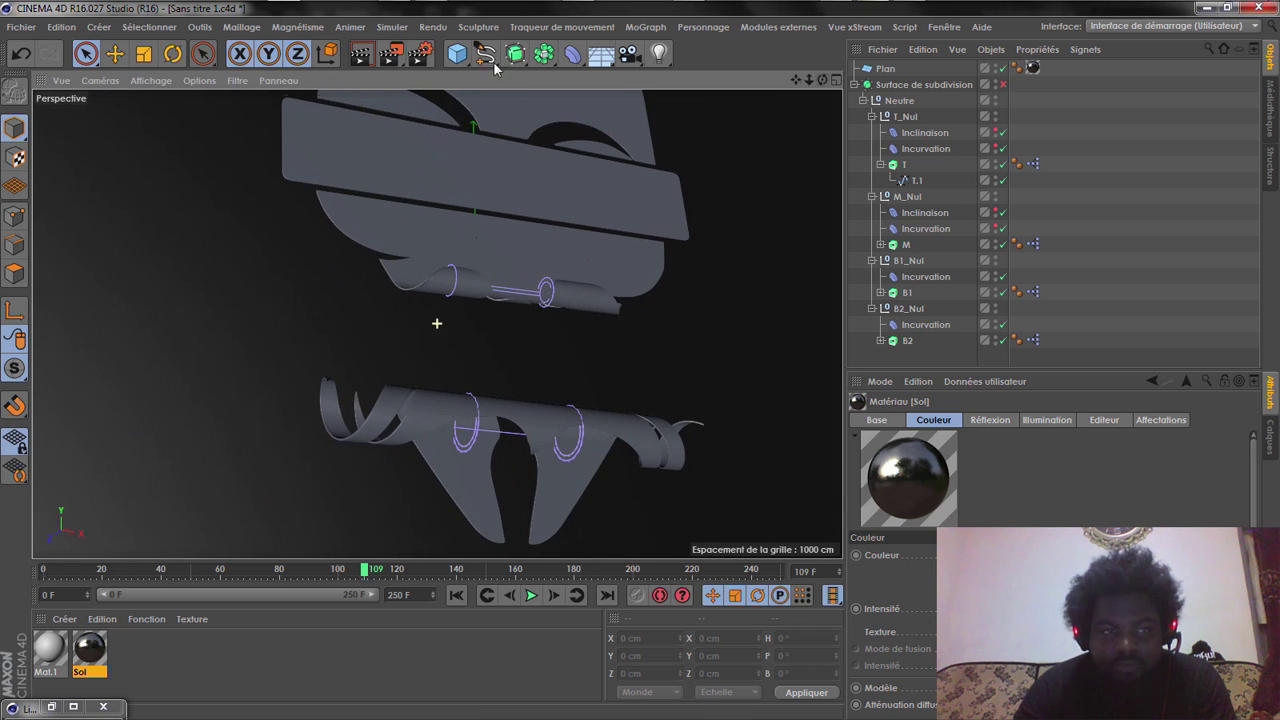
# Save the scene under its existing file name
pyautogui.click(21, 27)
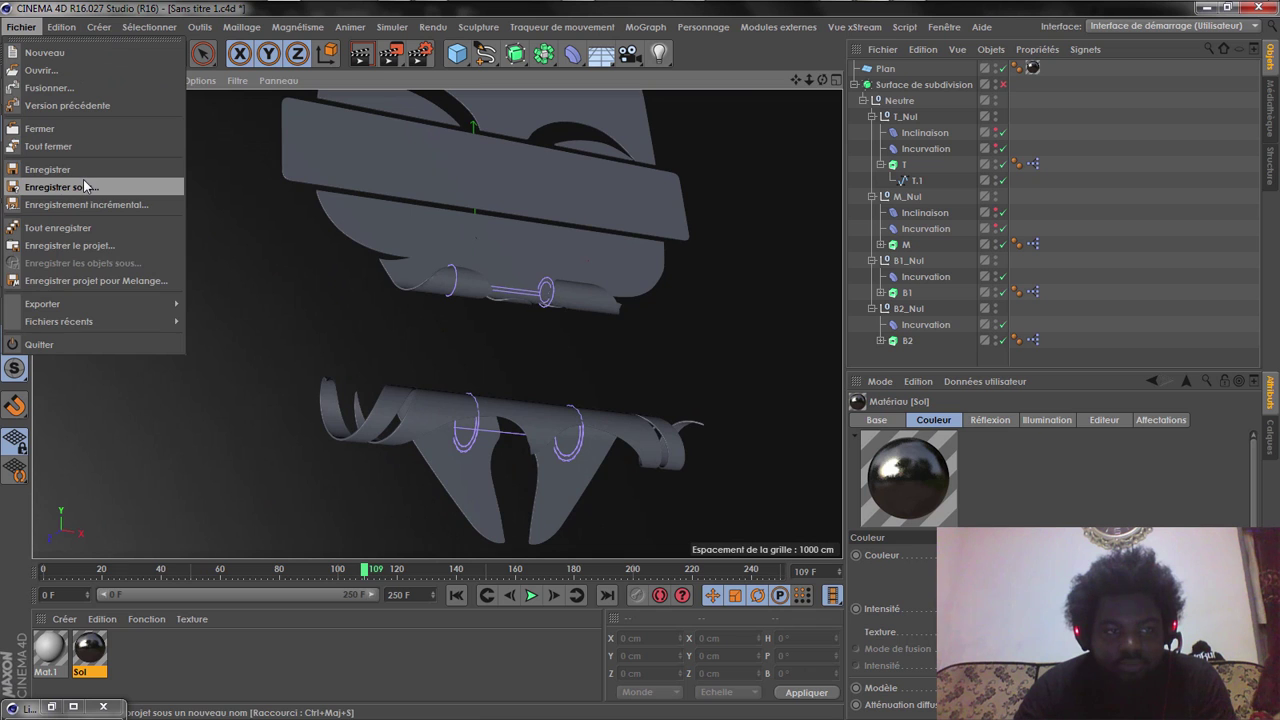
pyautogui.click(70, 170)
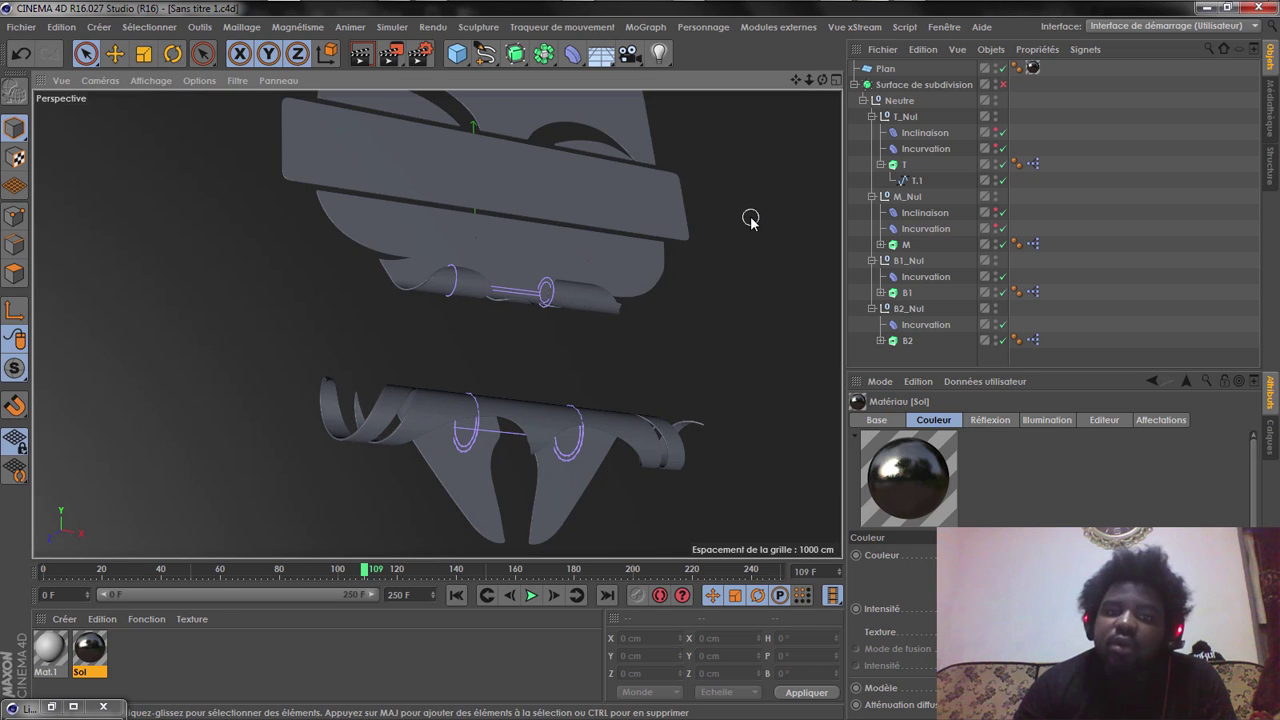